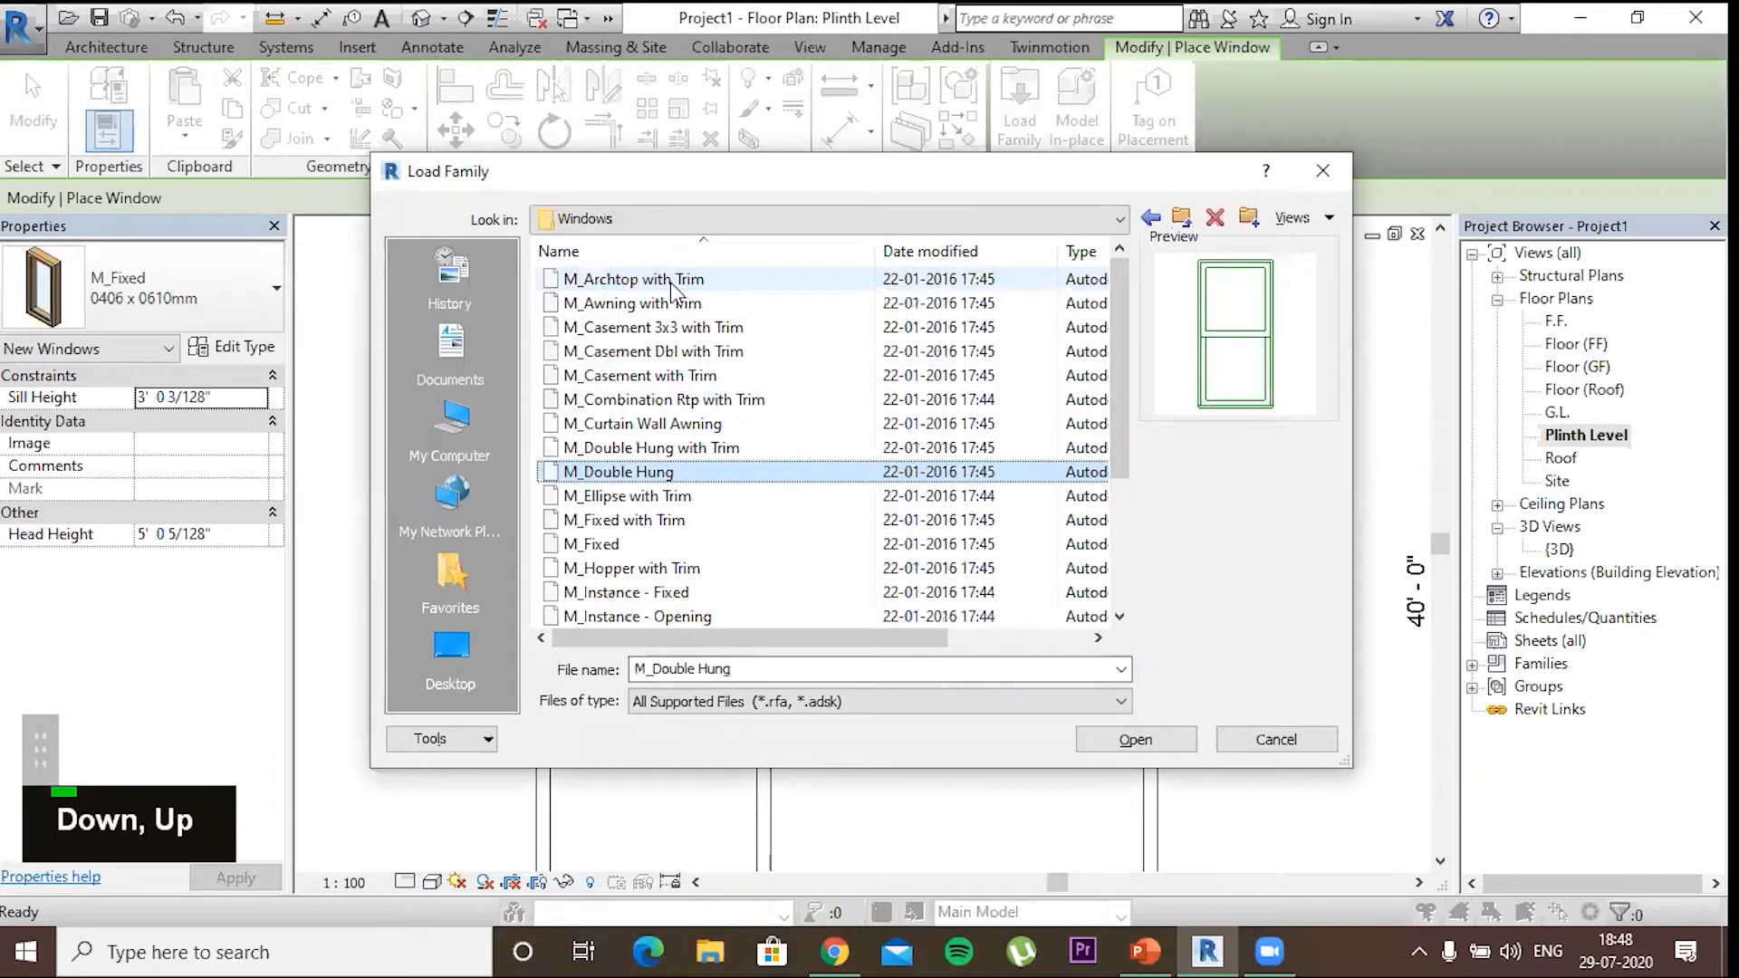
# Preview the window families in the Windows library folder, comparing the double hung, fixed and hopper designs
pyautogui.press('Down')
pyautogui.press('Down')
pyautogui.press('Down')
pyautogui.press('Up')
pyautogui.press('Up')
pyautogui.press('Up')
pyautogui.press('Up')
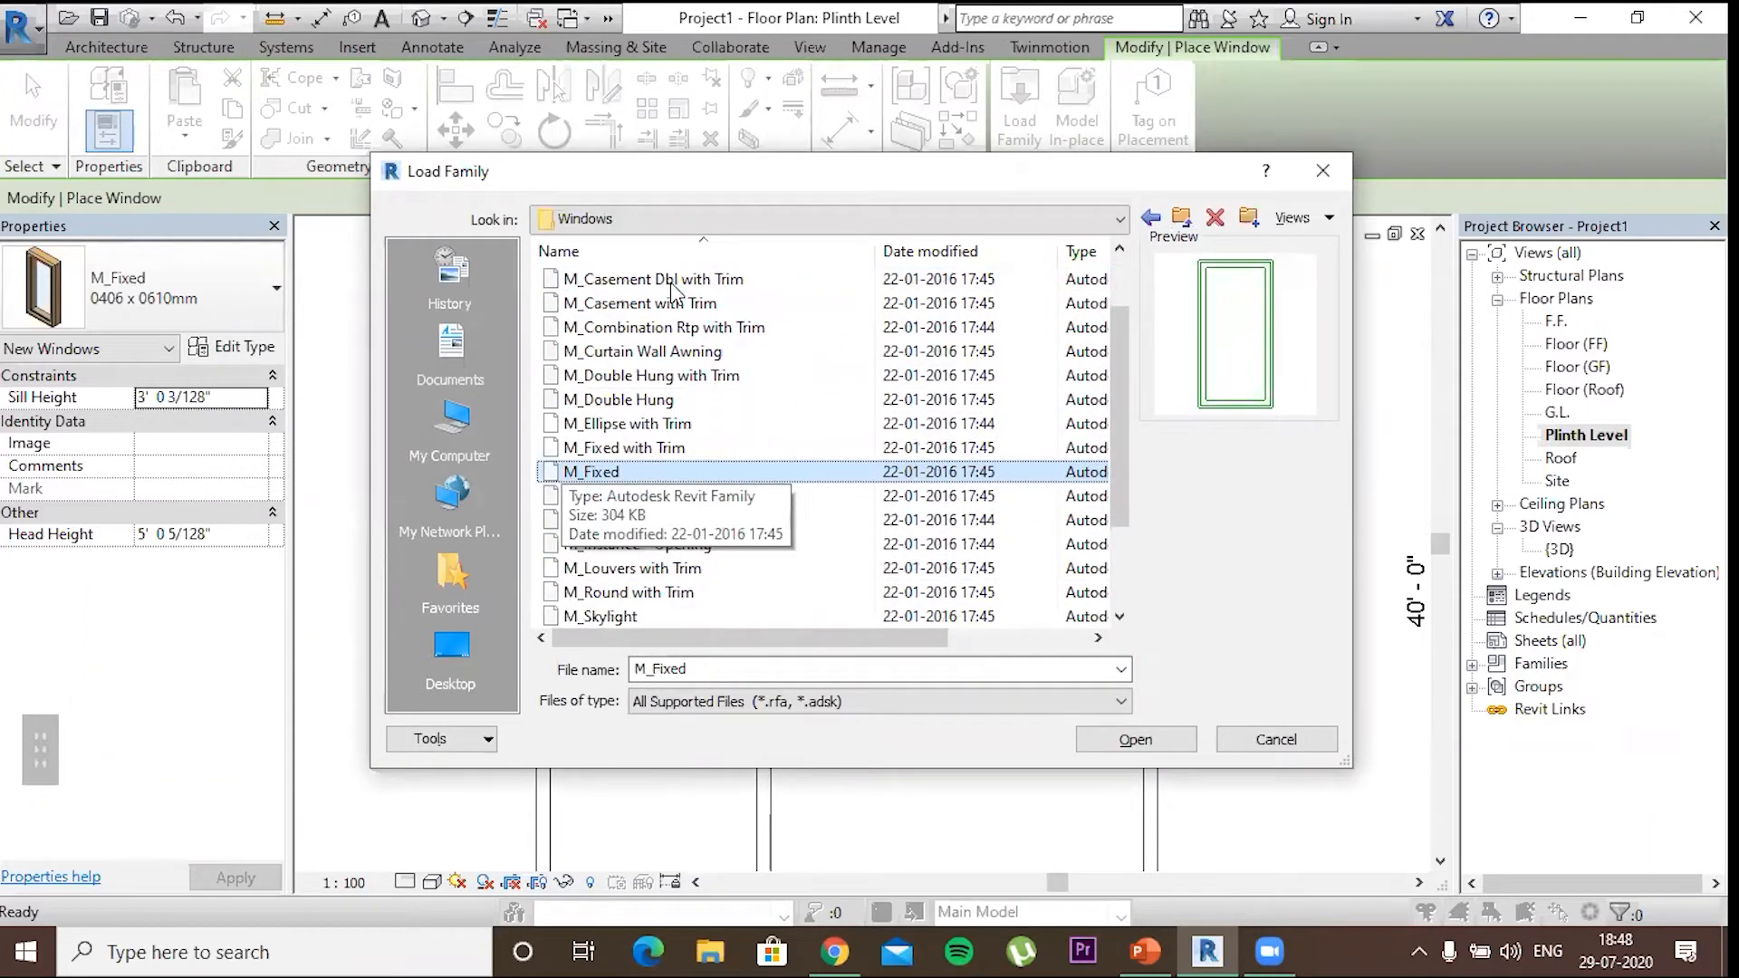
pyautogui.press('Down')
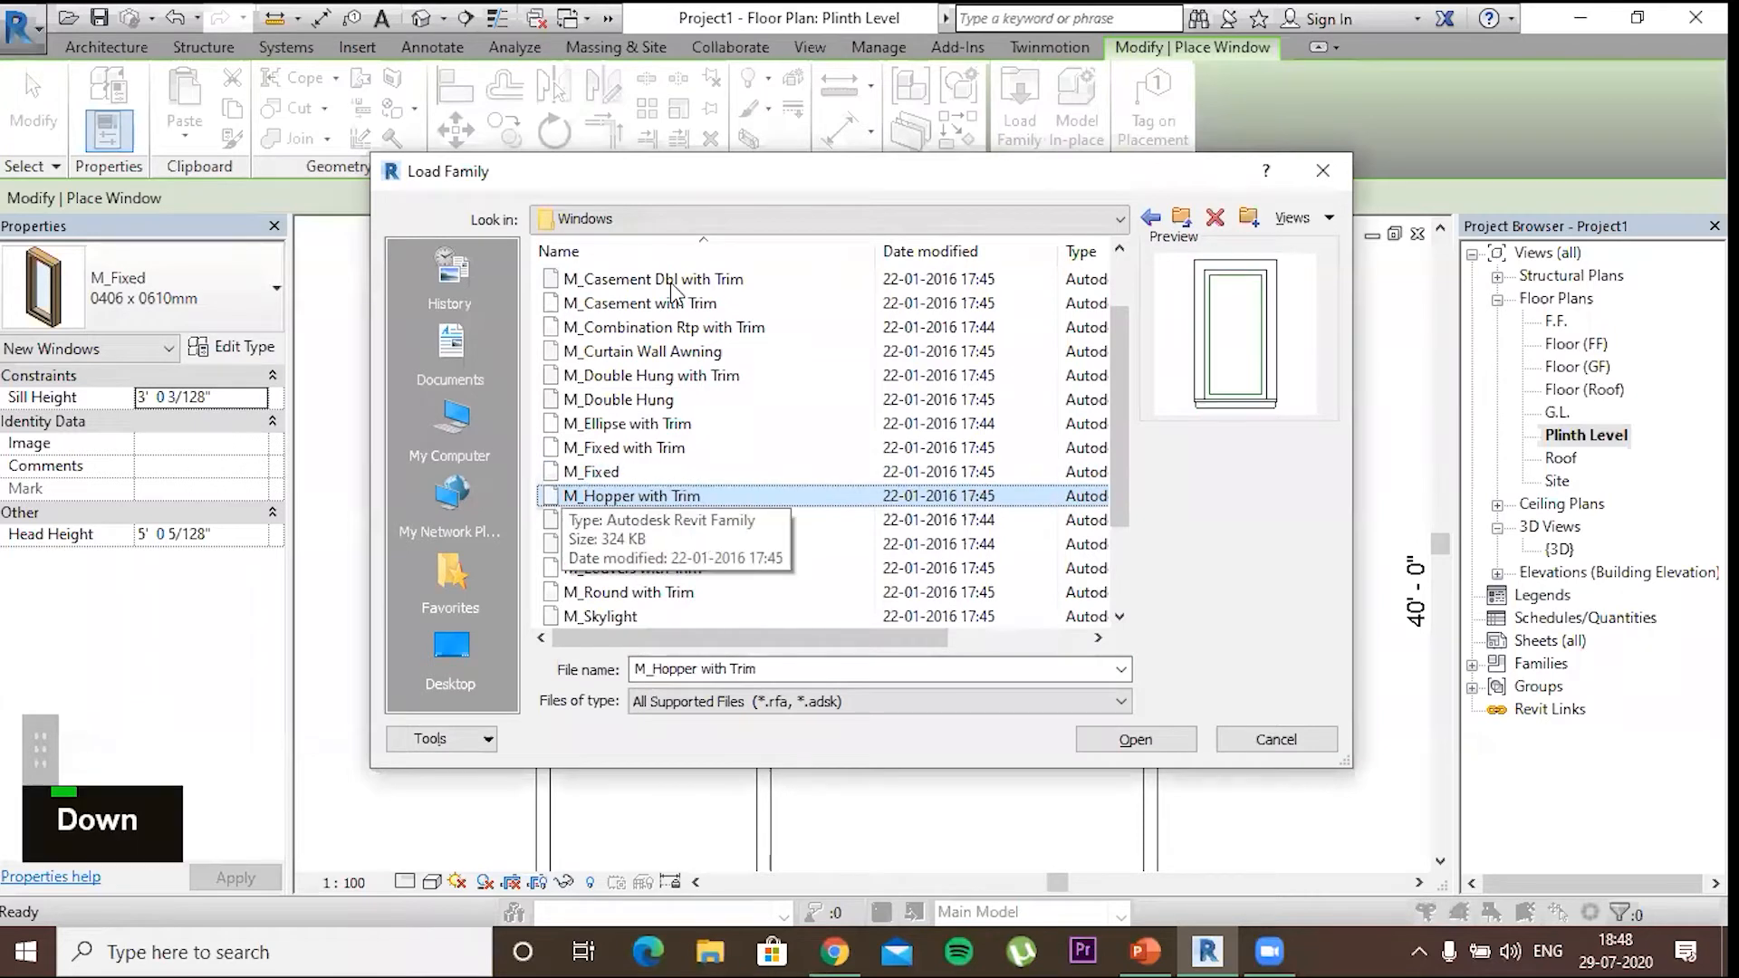
pyautogui.press('Up')
pyautogui.press('Up')
pyautogui.press('Up')
pyautogui.press('Up')
pyautogui.press('Up')
pyautogui.press('Up')
pyautogui.press('Up')
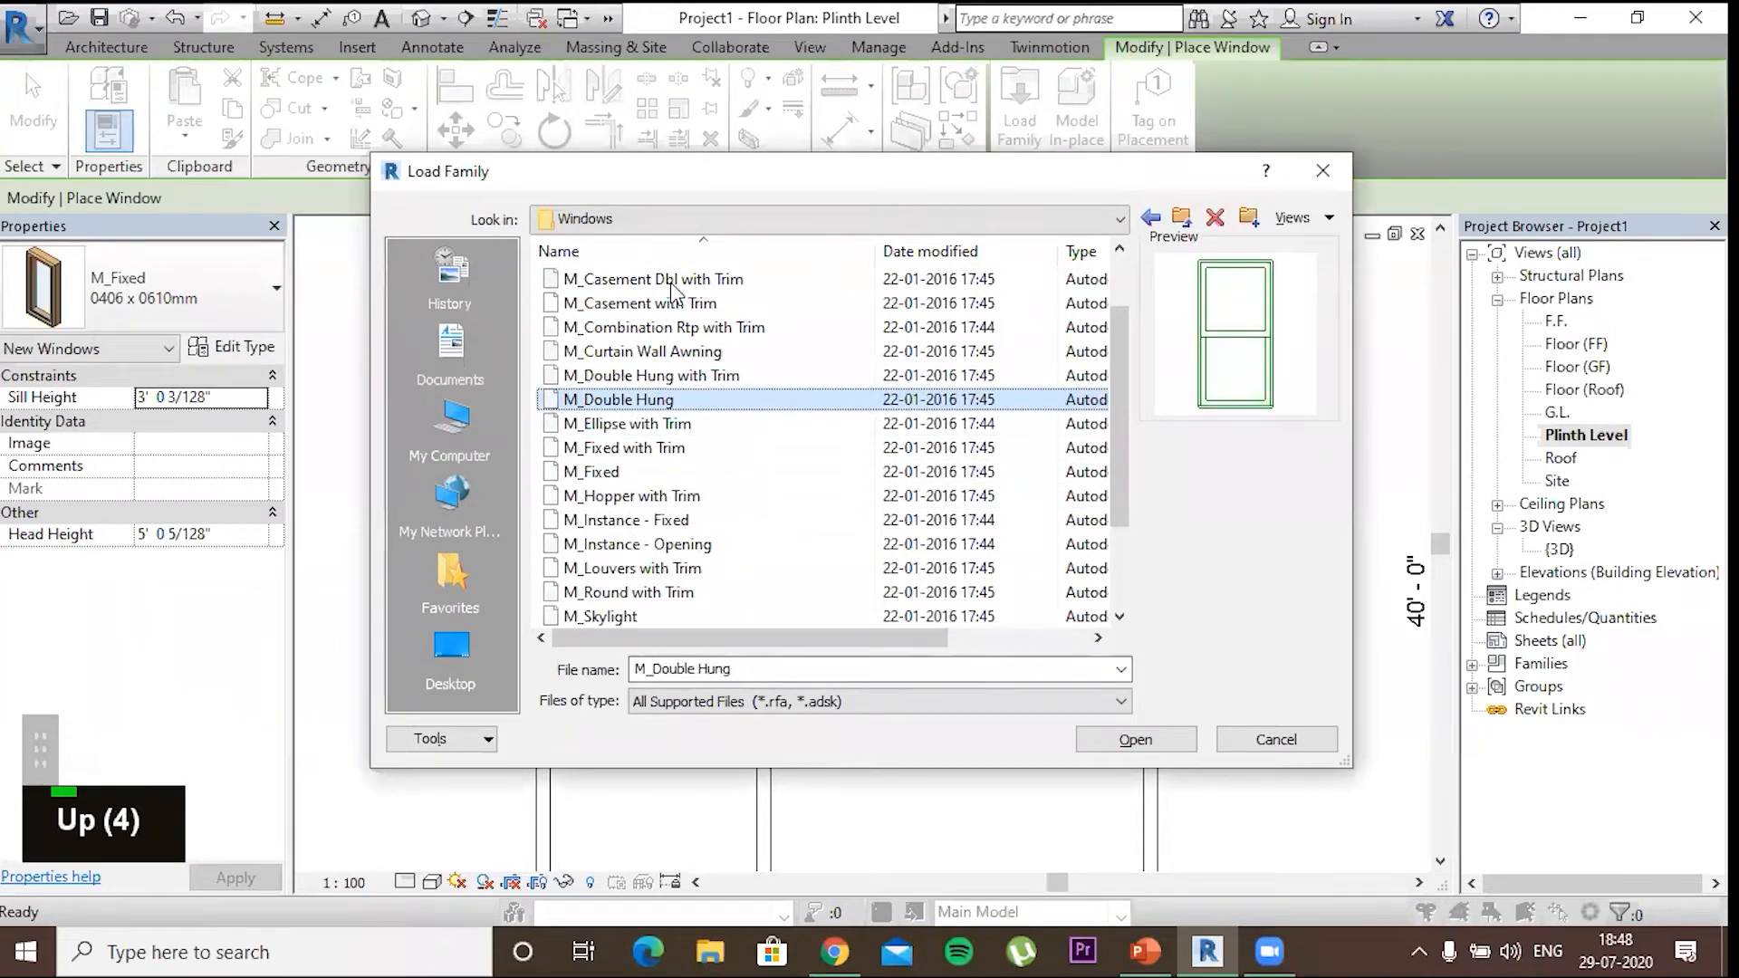
# Compare the curtain wall awning and casement designs, and load the M_Casement 3x3 with Trim window family
pyautogui.press('Down')
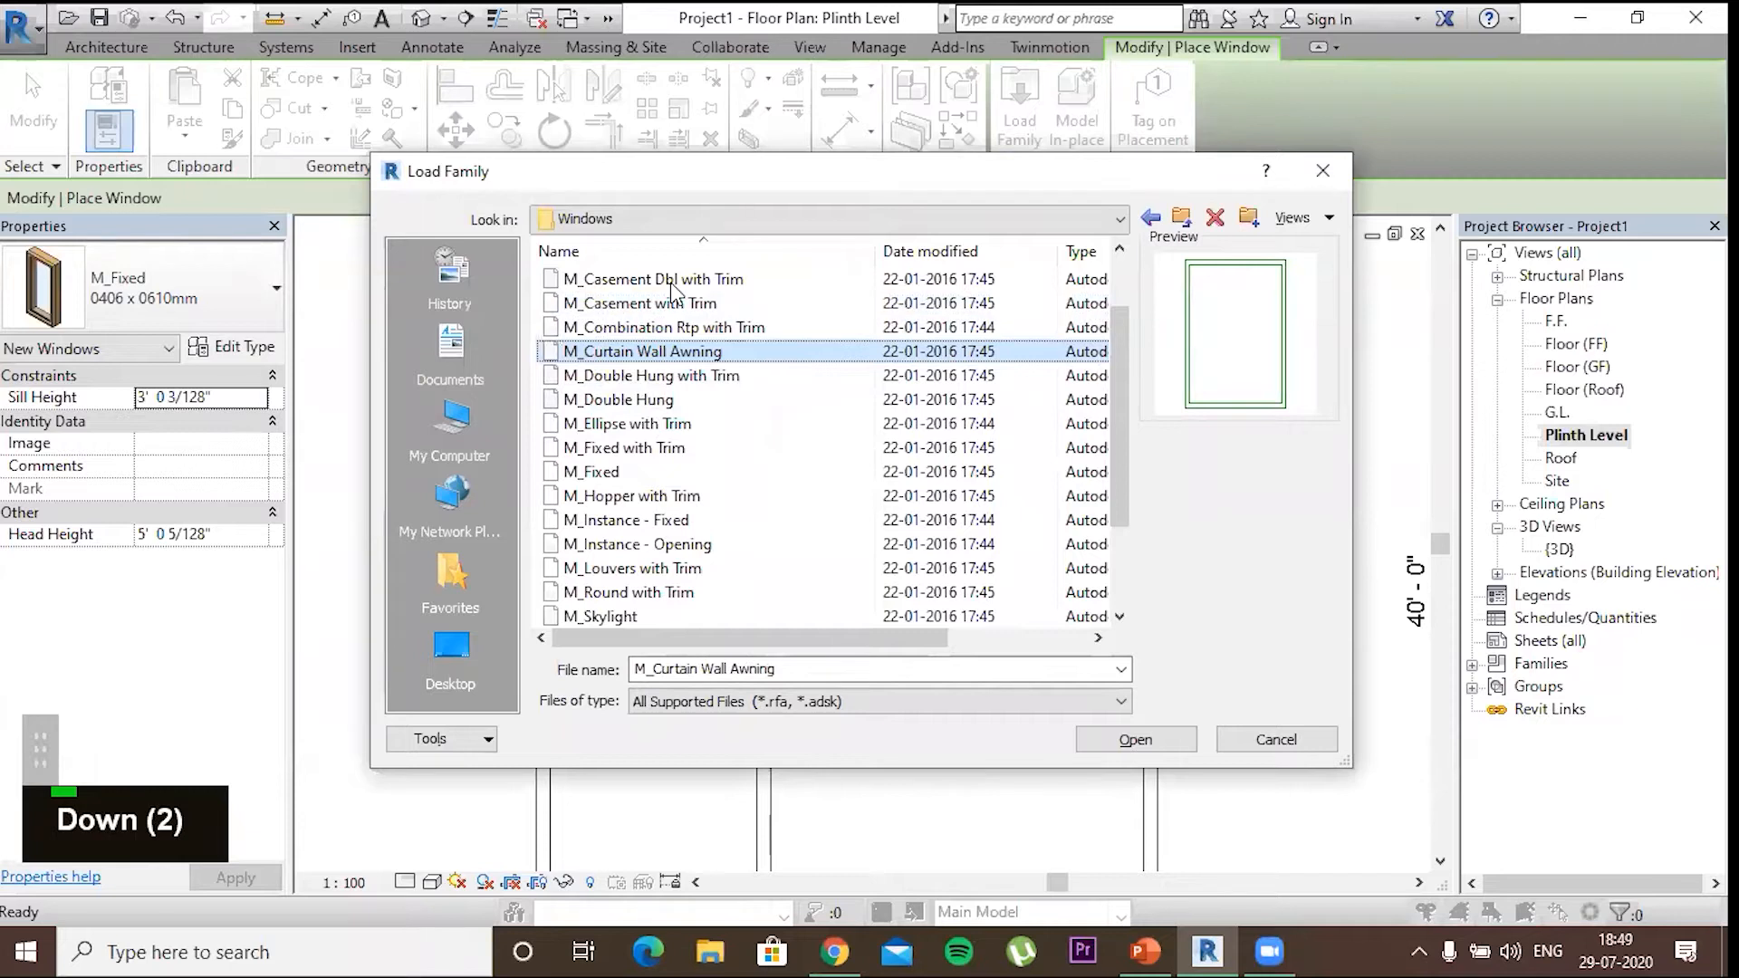
pyautogui.press('Up')
pyautogui.press('Up')
pyautogui.press('Up')
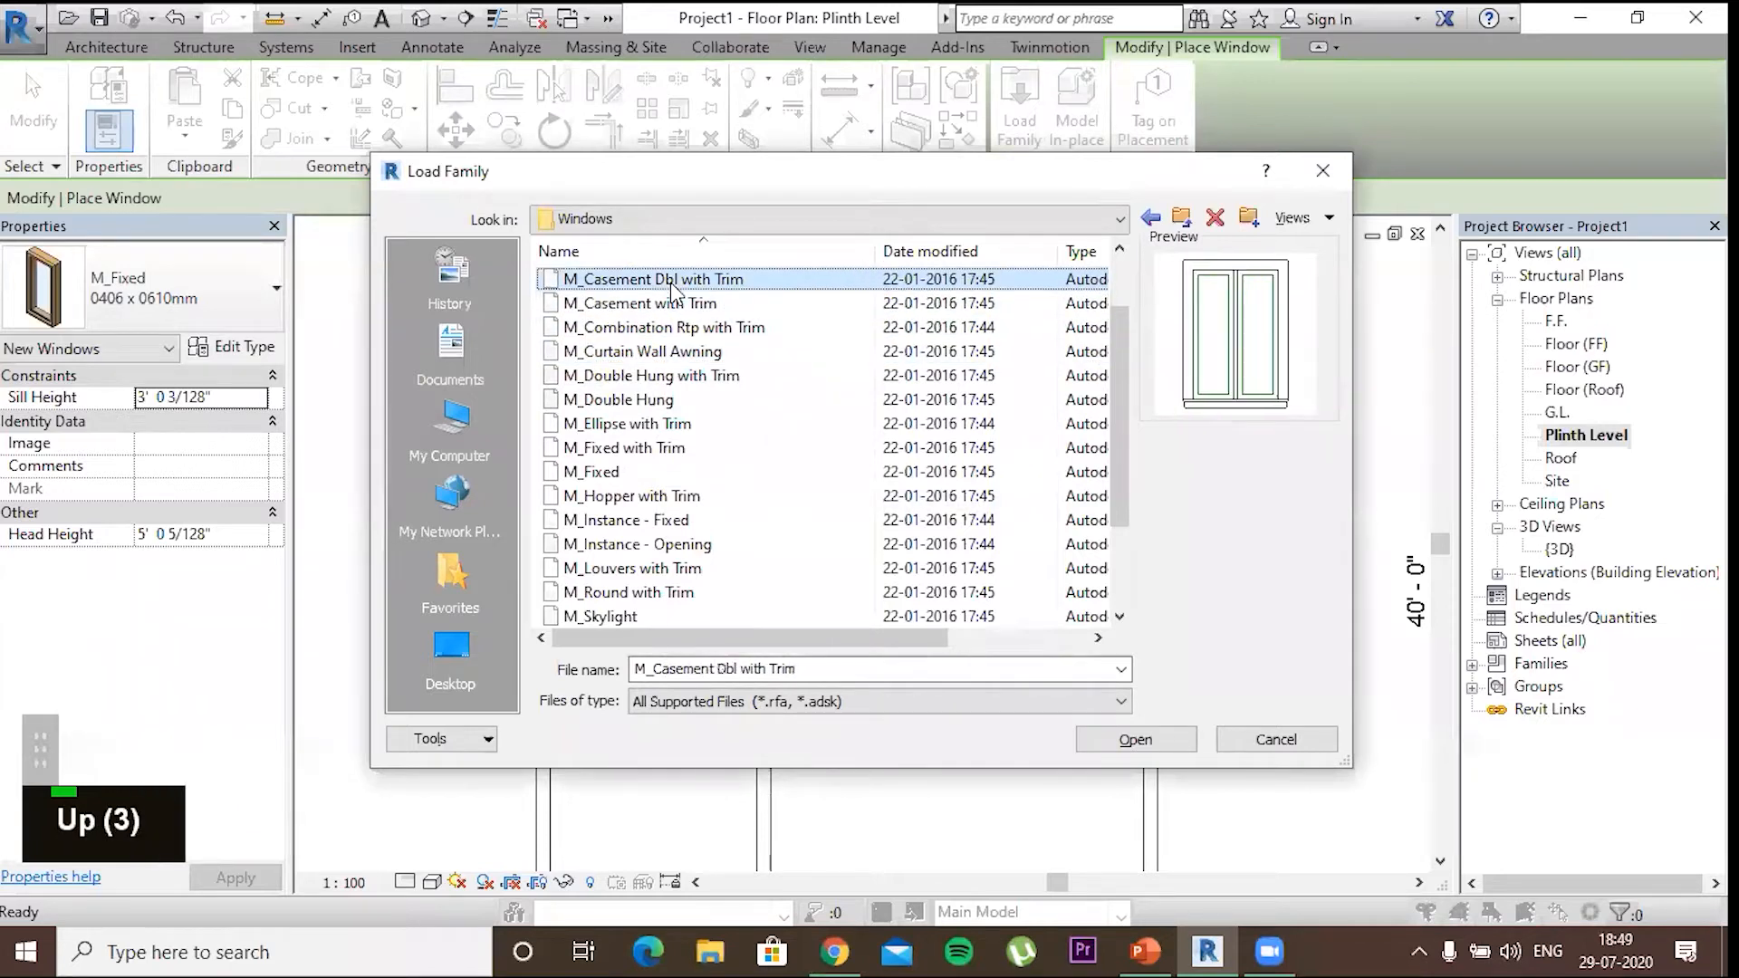
pyautogui.press('Up')
pyautogui.press('Up')
pyautogui.press('Down')
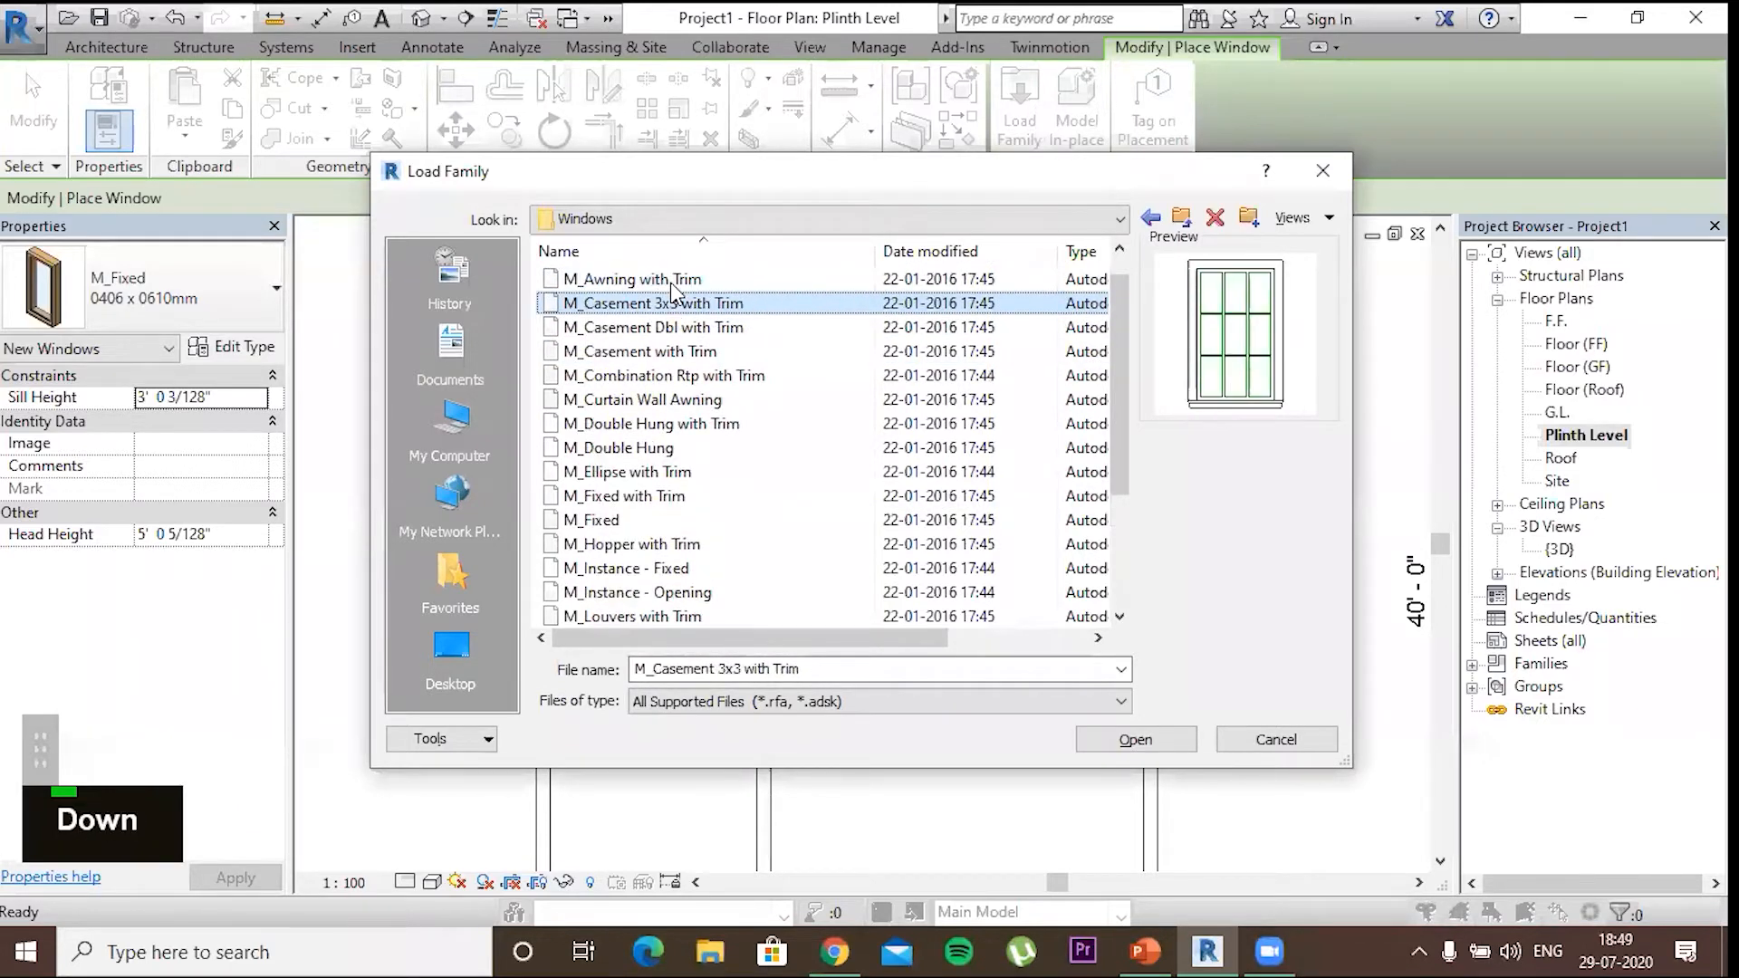
pyautogui.press('Return')
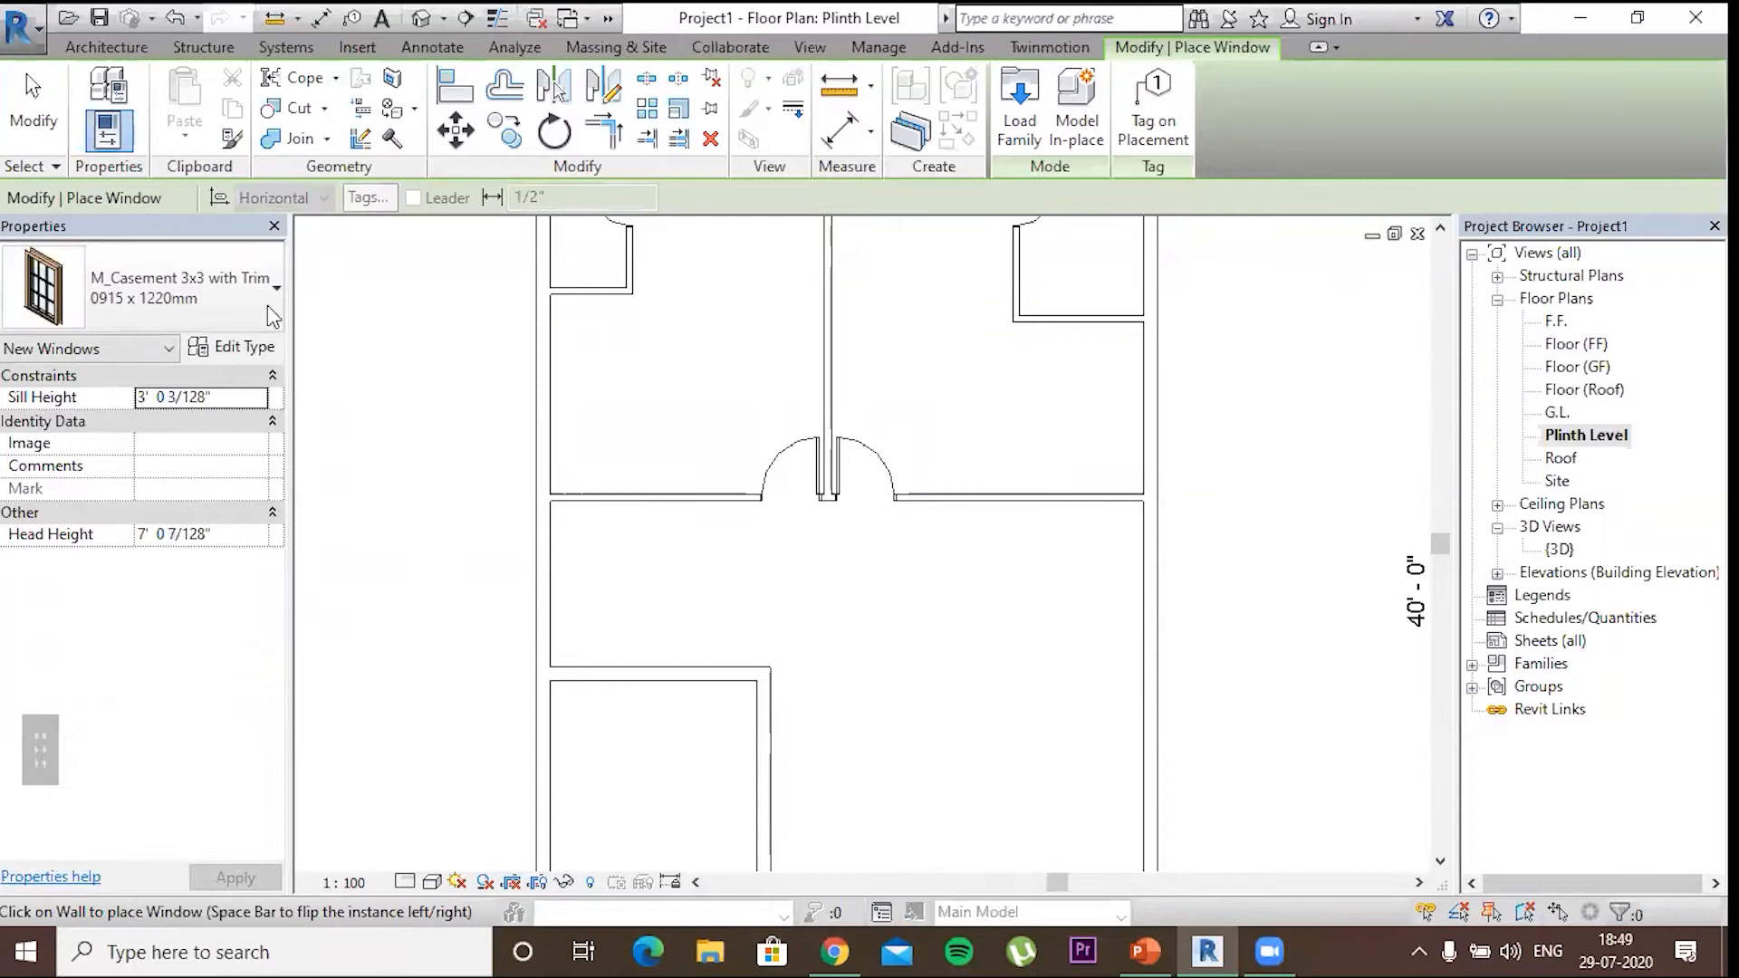
# Place a 0915 x 1830mm M_Casement 3x3 with Trim window in the large room's right exterior wall, about 4'-6" below the upper partition
pyautogui.click(209, 308)
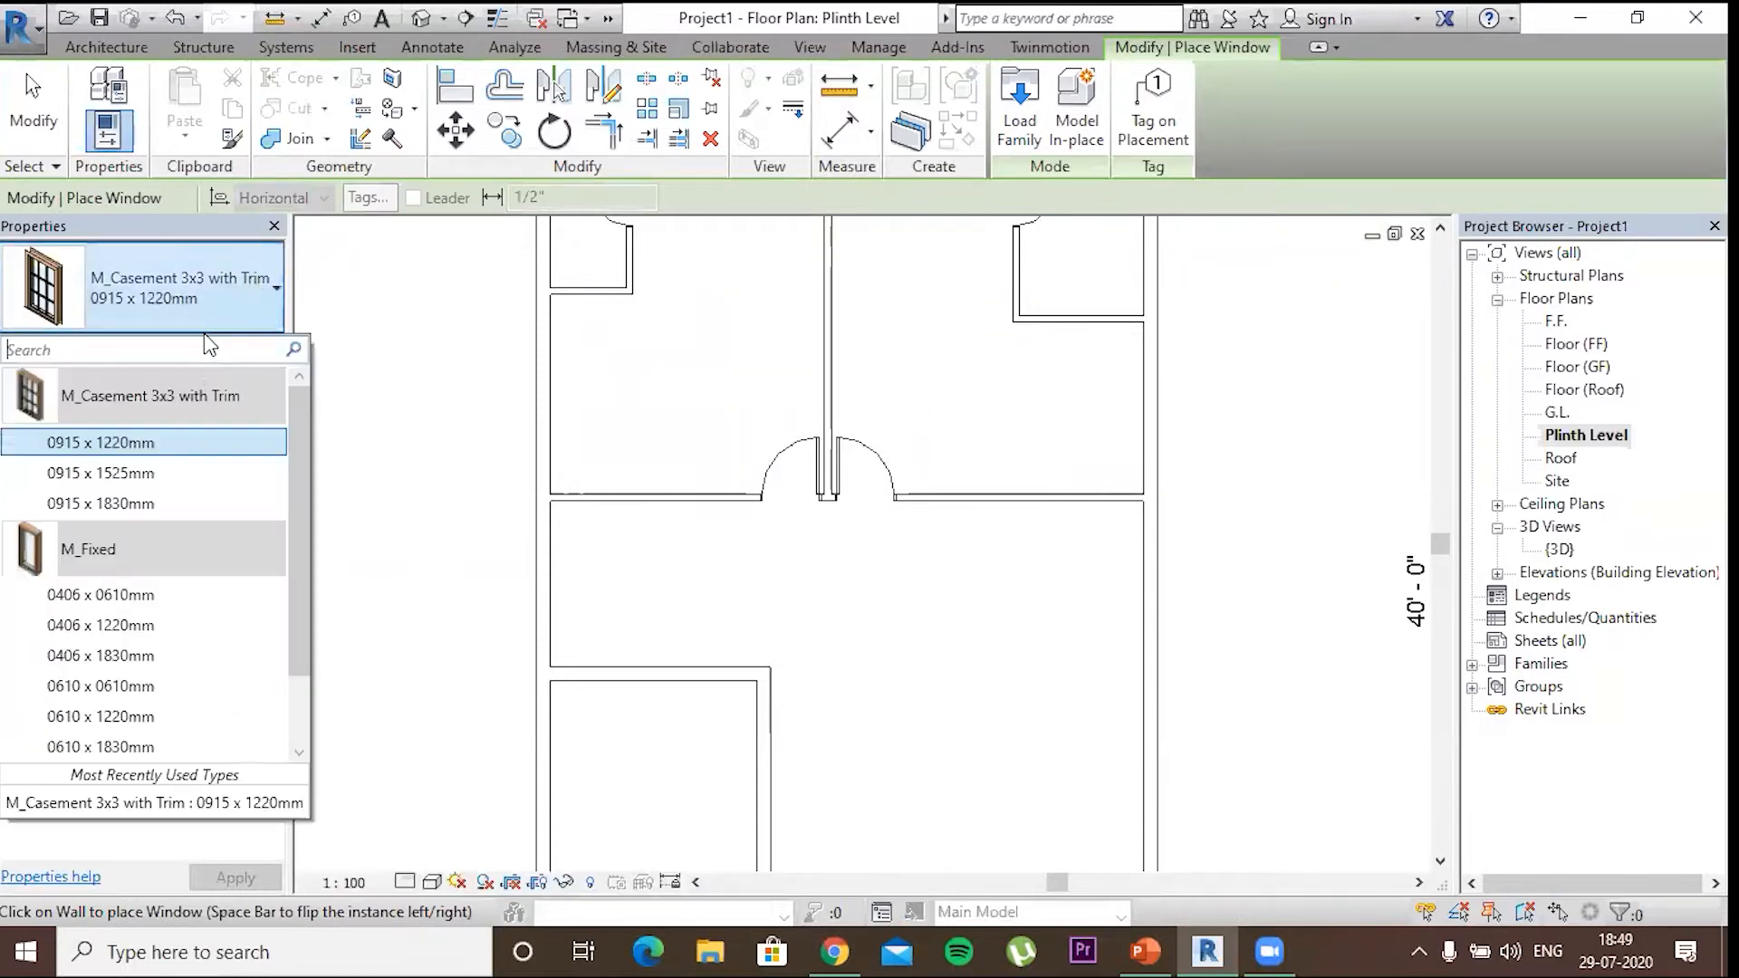
pyautogui.click(136, 475)
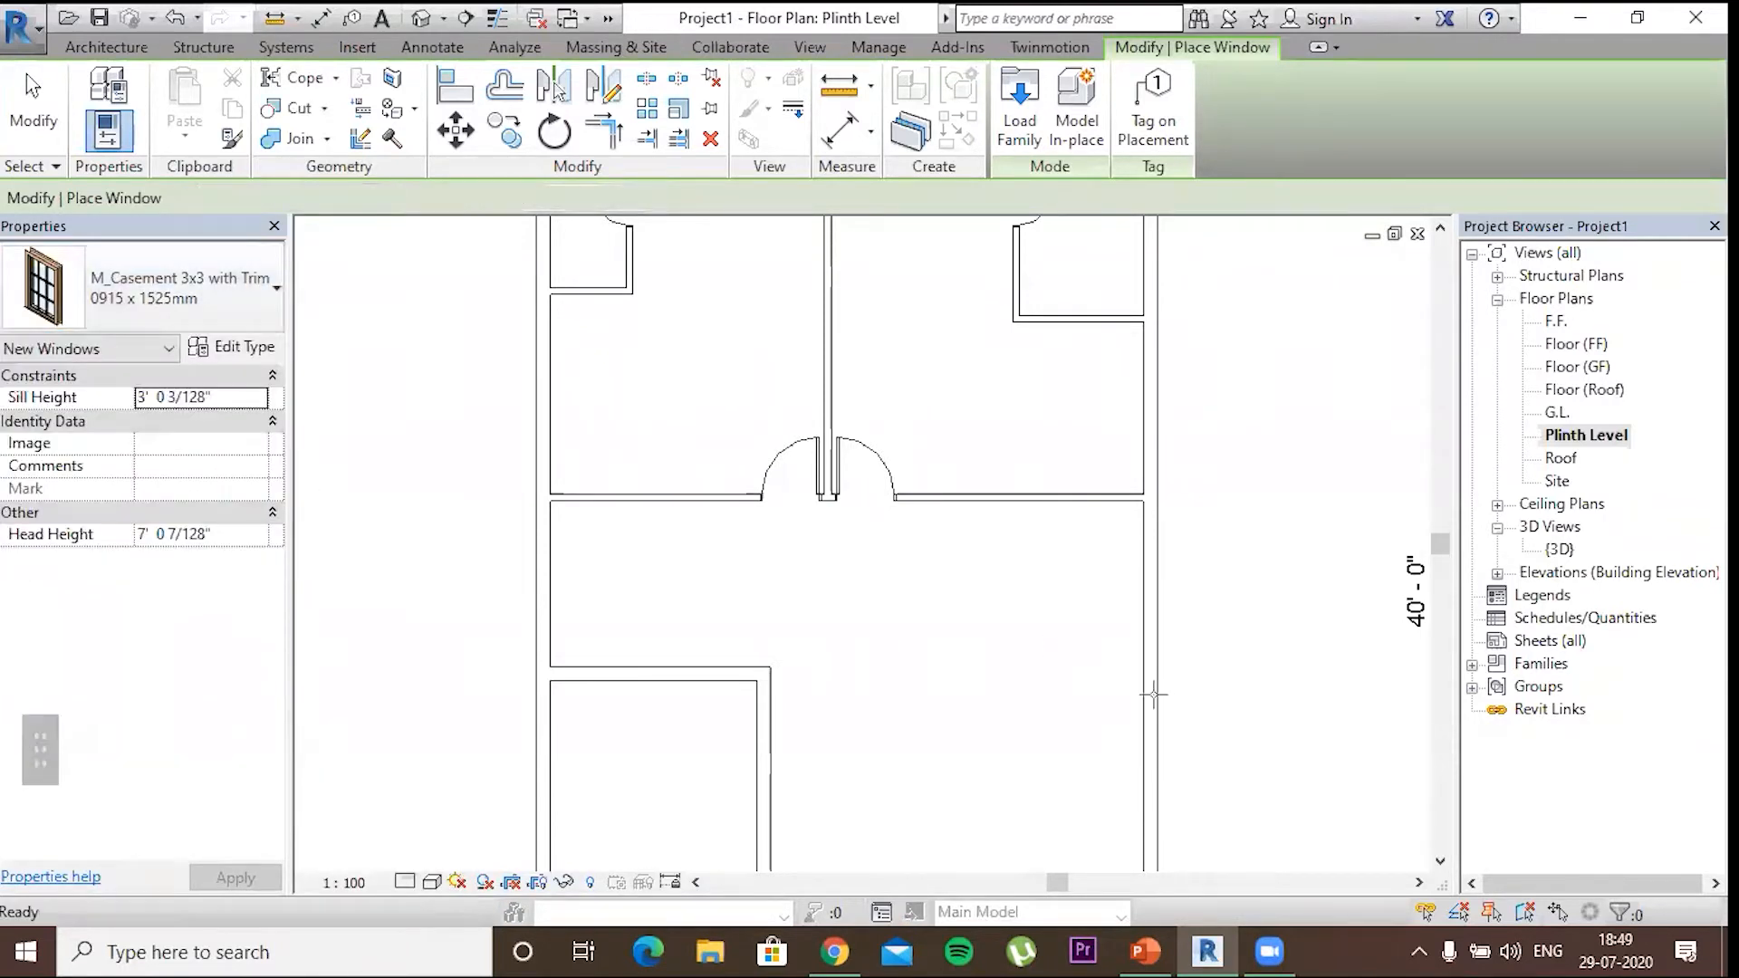
pyautogui.moveTo(1157, 711); pyautogui.dragTo(1132, 527, button='middle')
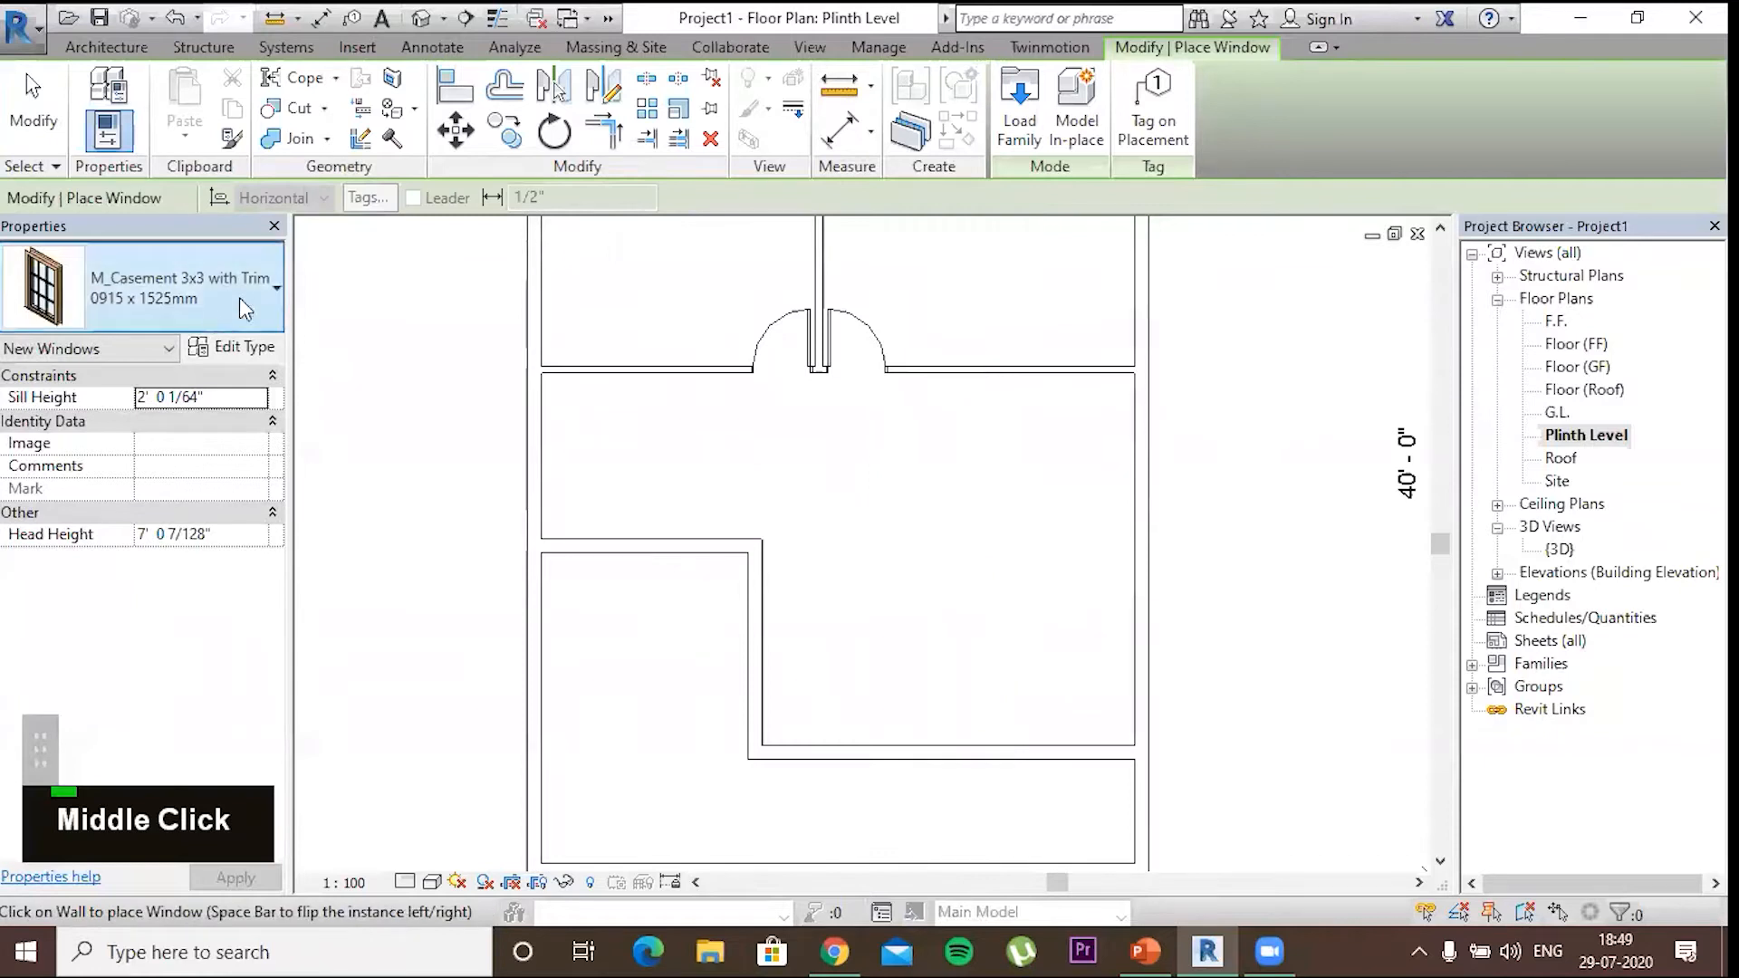
pyautogui.click(201, 328)
pyautogui.click(75, 512)
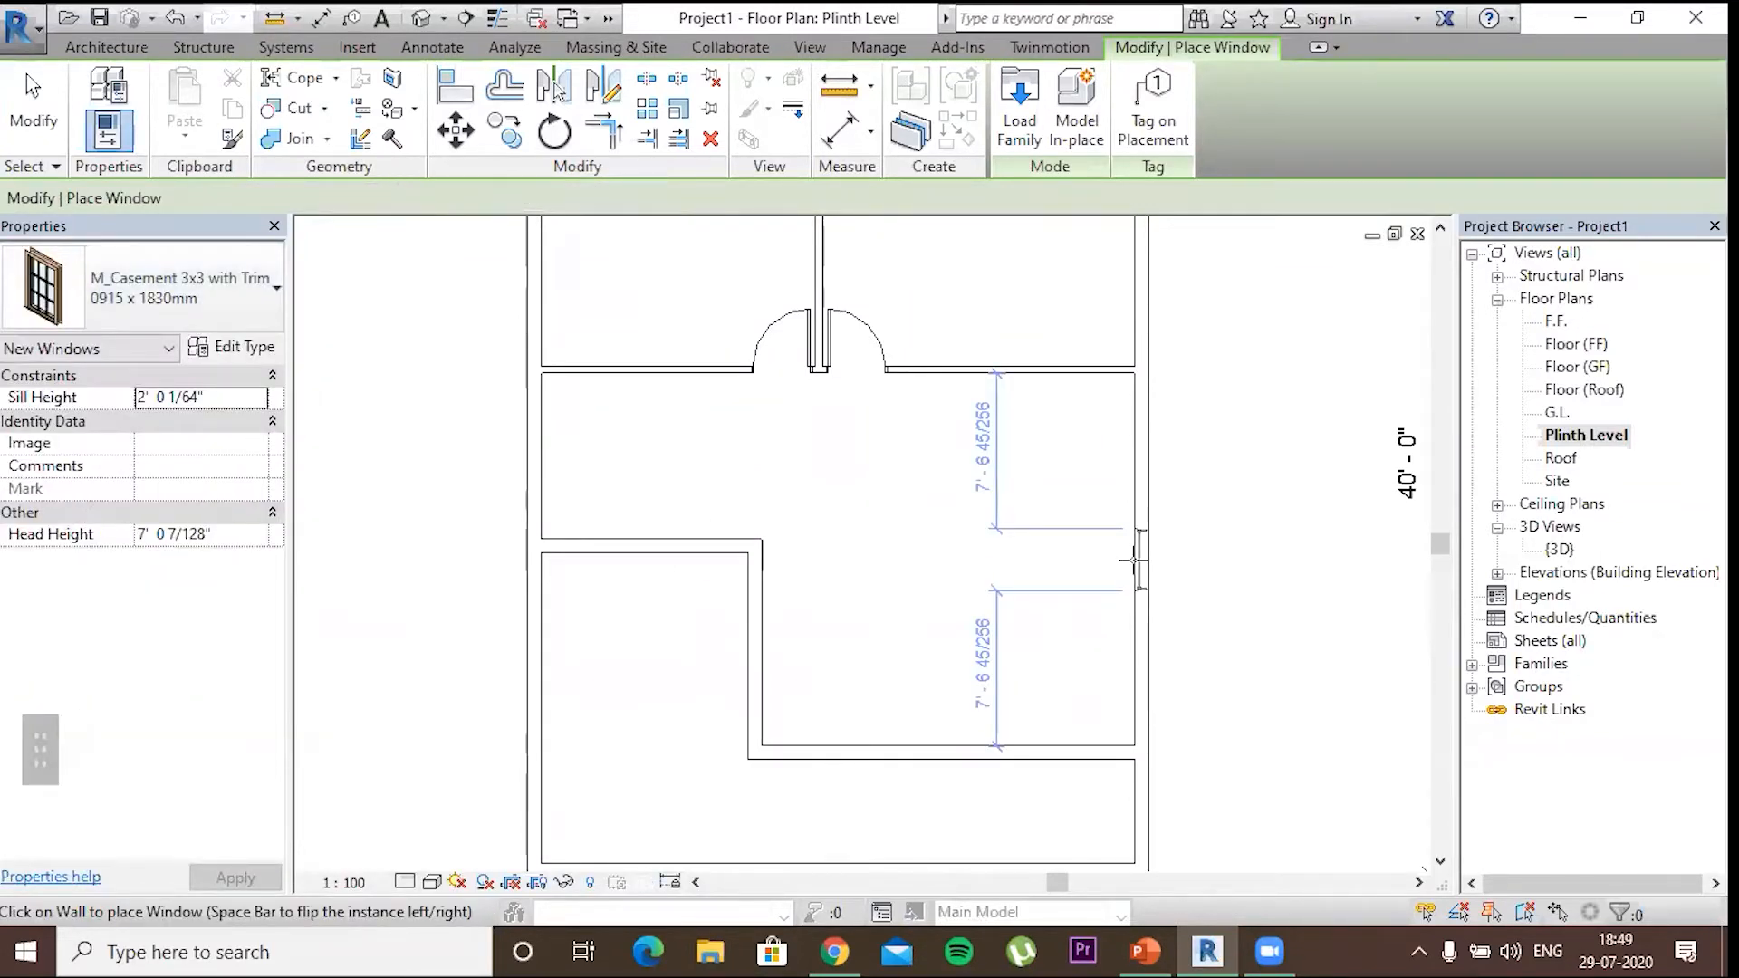
pyautogui.scroll(3, 1138, 417)
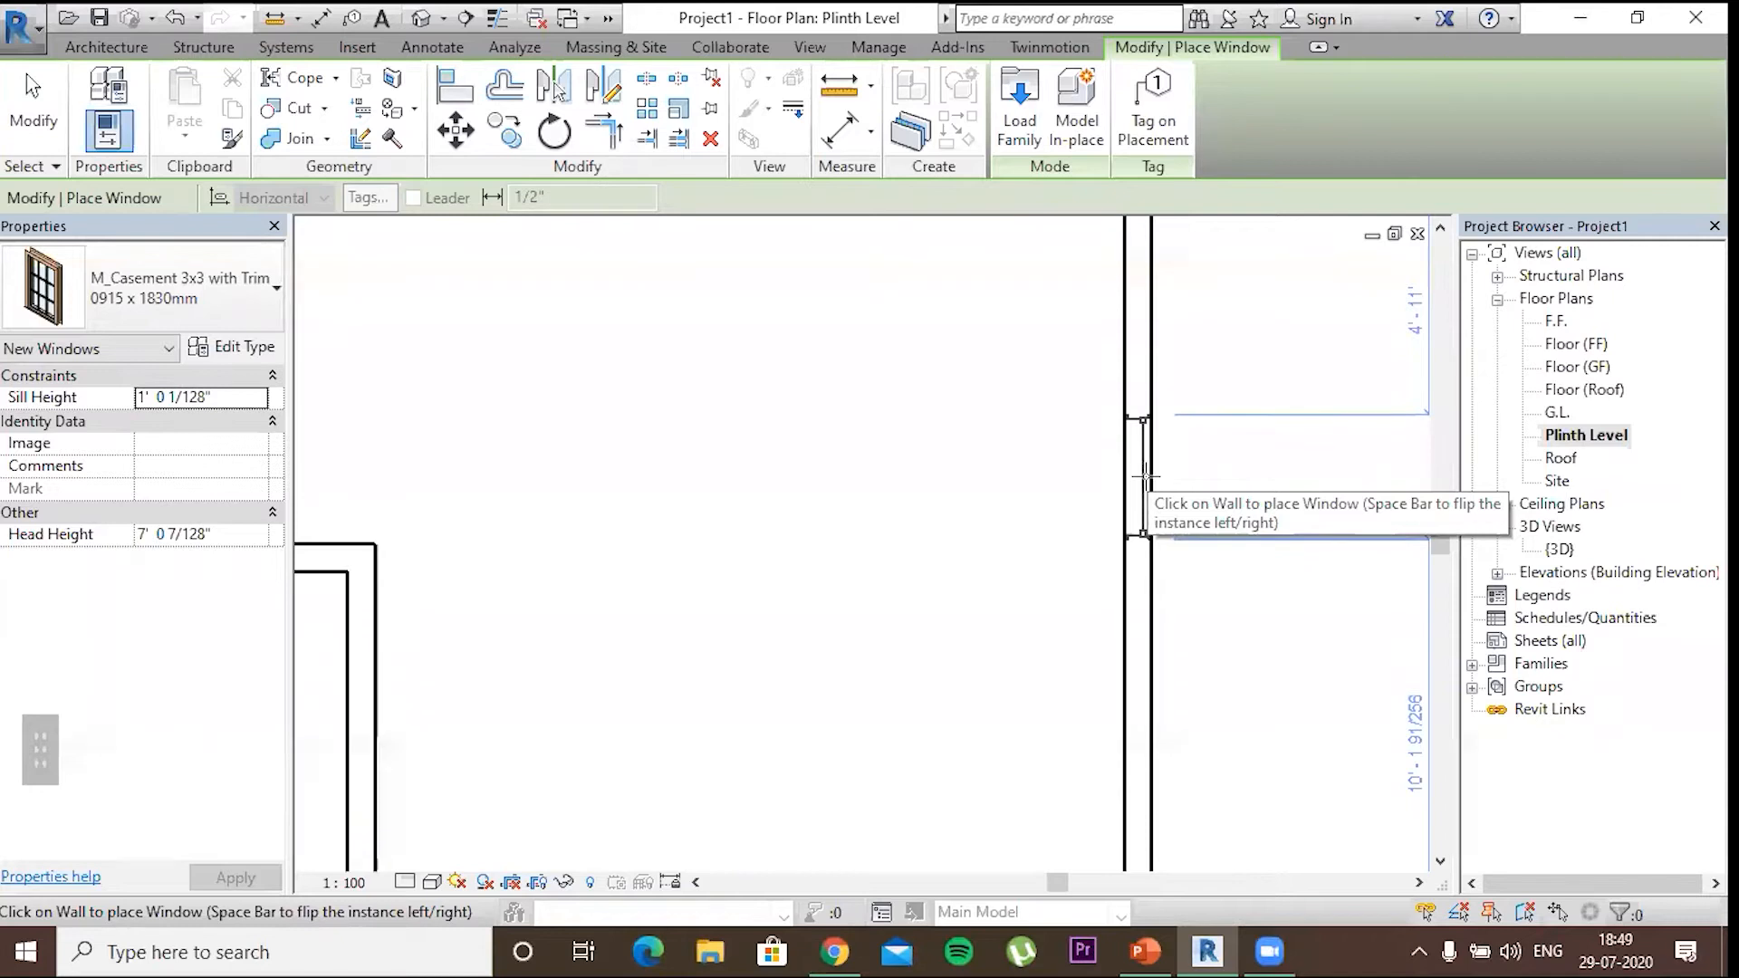
pyautogui.scroll(-2, 1141, 476)
pyautogui.moveTo(1143, 478); pyautogui.dragTo(1147, 512, button='middle')
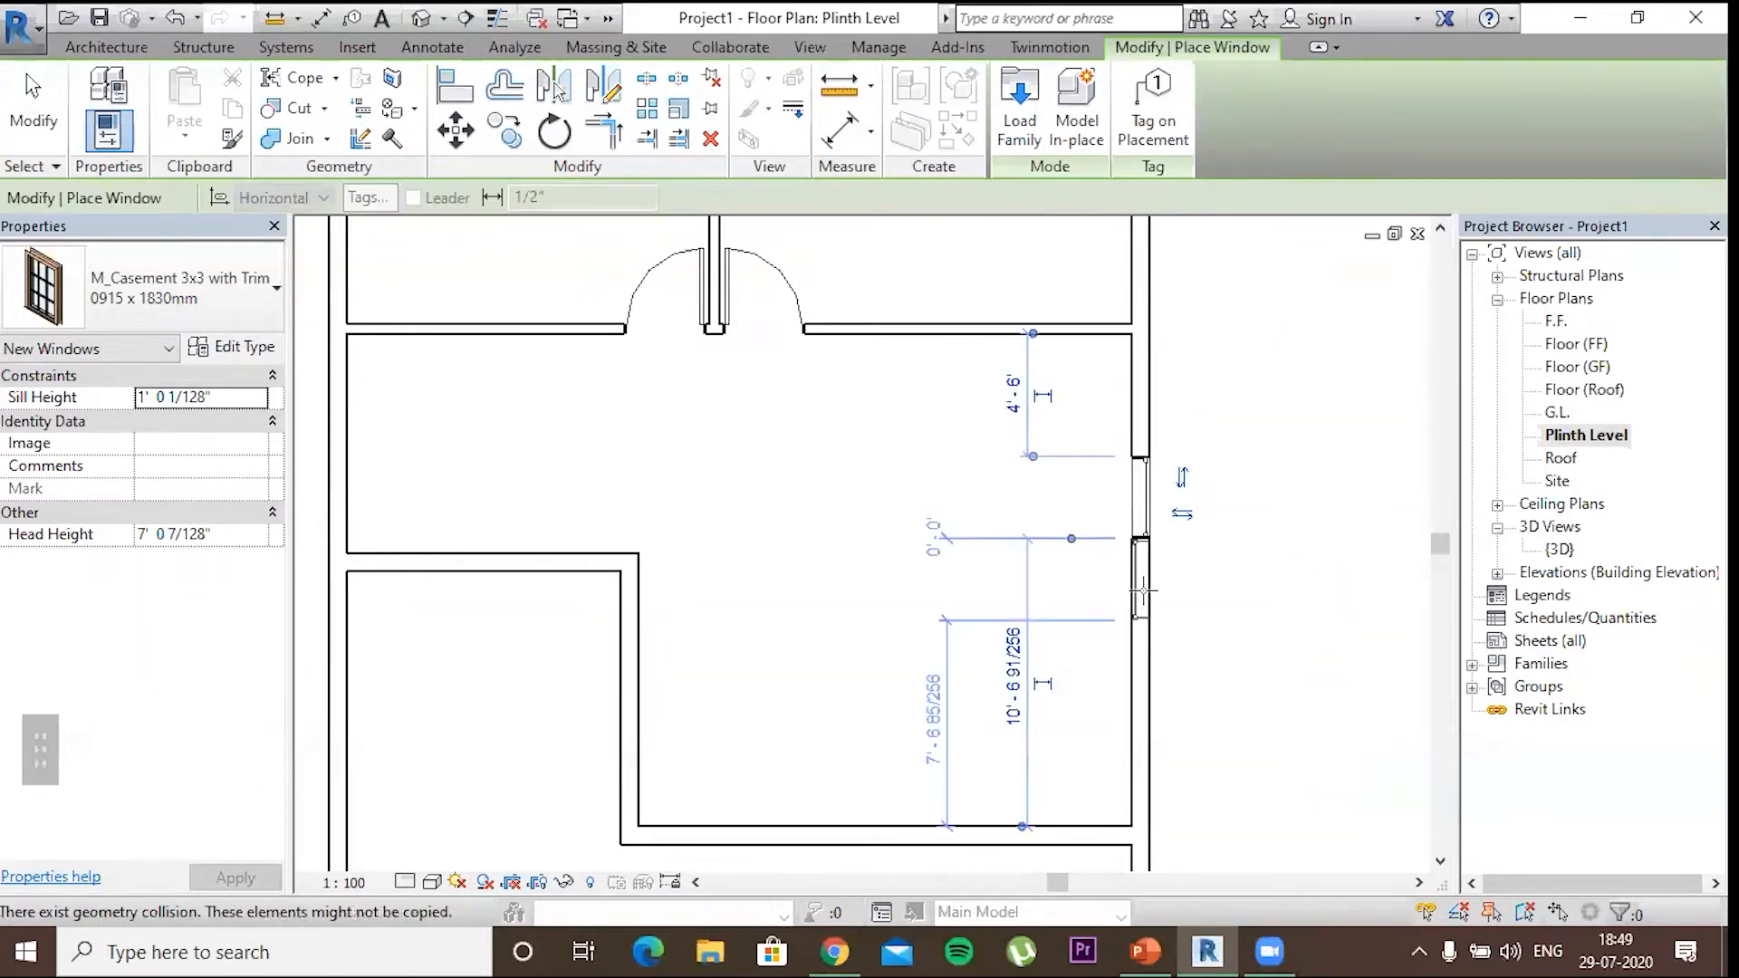
# Place a second 0915 x 1830mm casement window directly below the first one in the same wall, and finish window placement
pyautogui.scroll(4, 1143, 582)
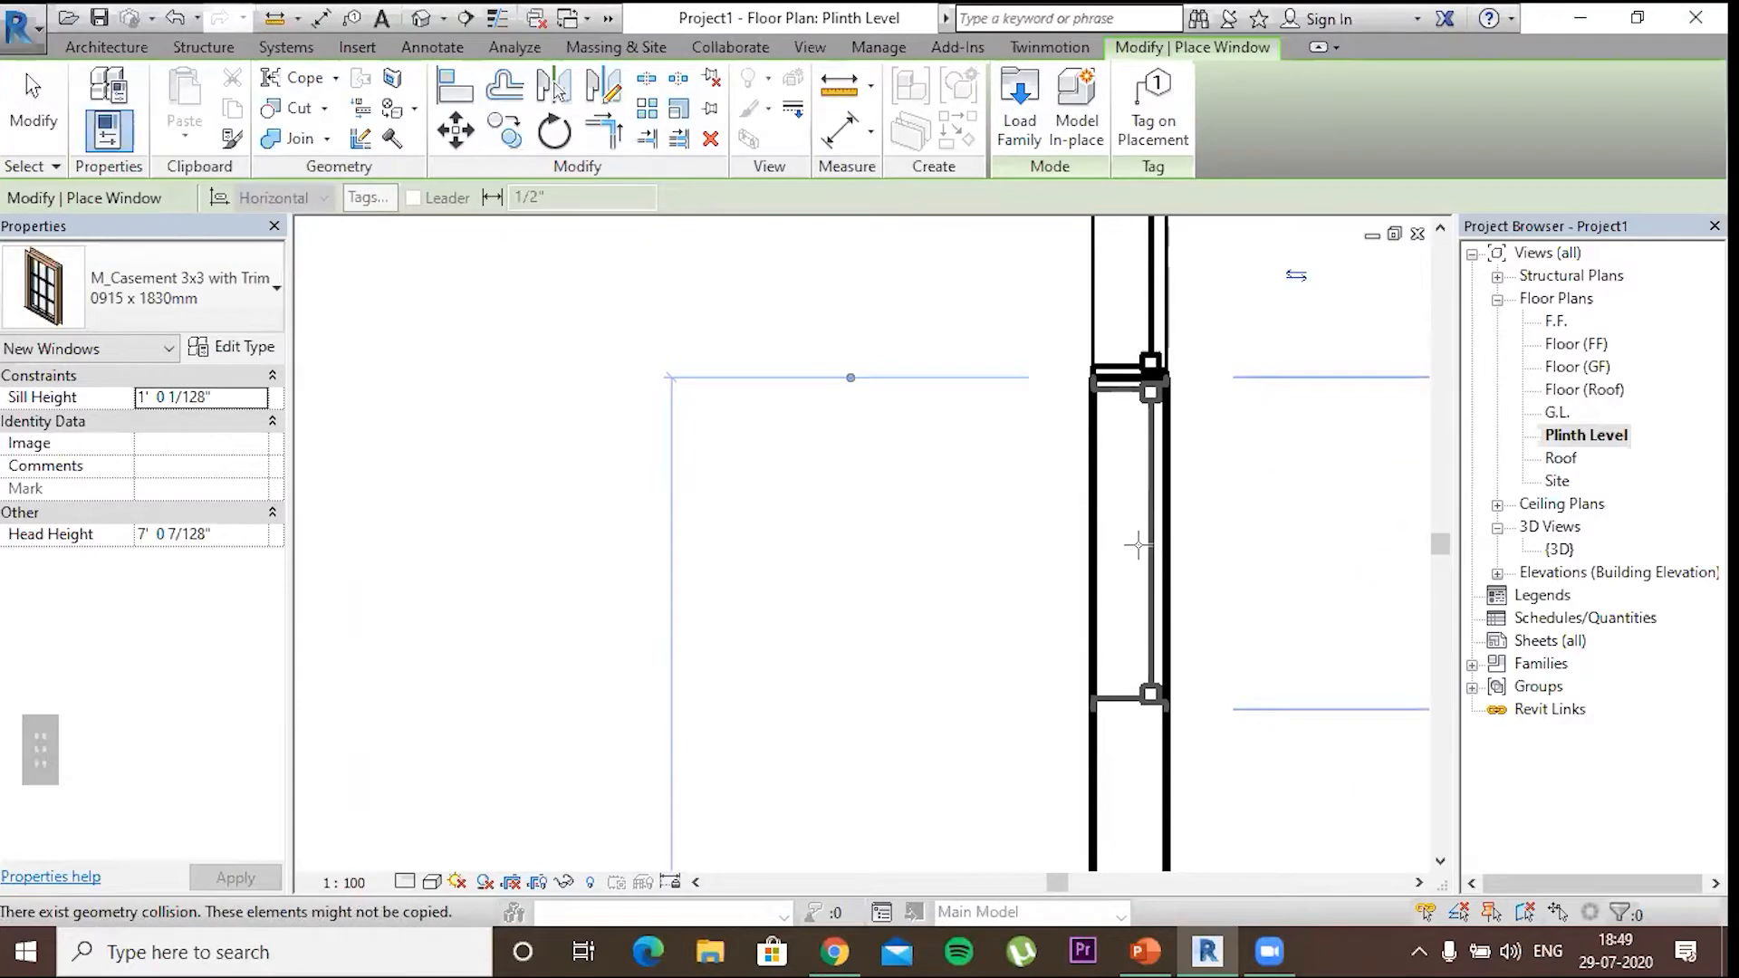
pyautogui.click(1138, 544)
pyautogui.scroll(-3, 1005, 584)
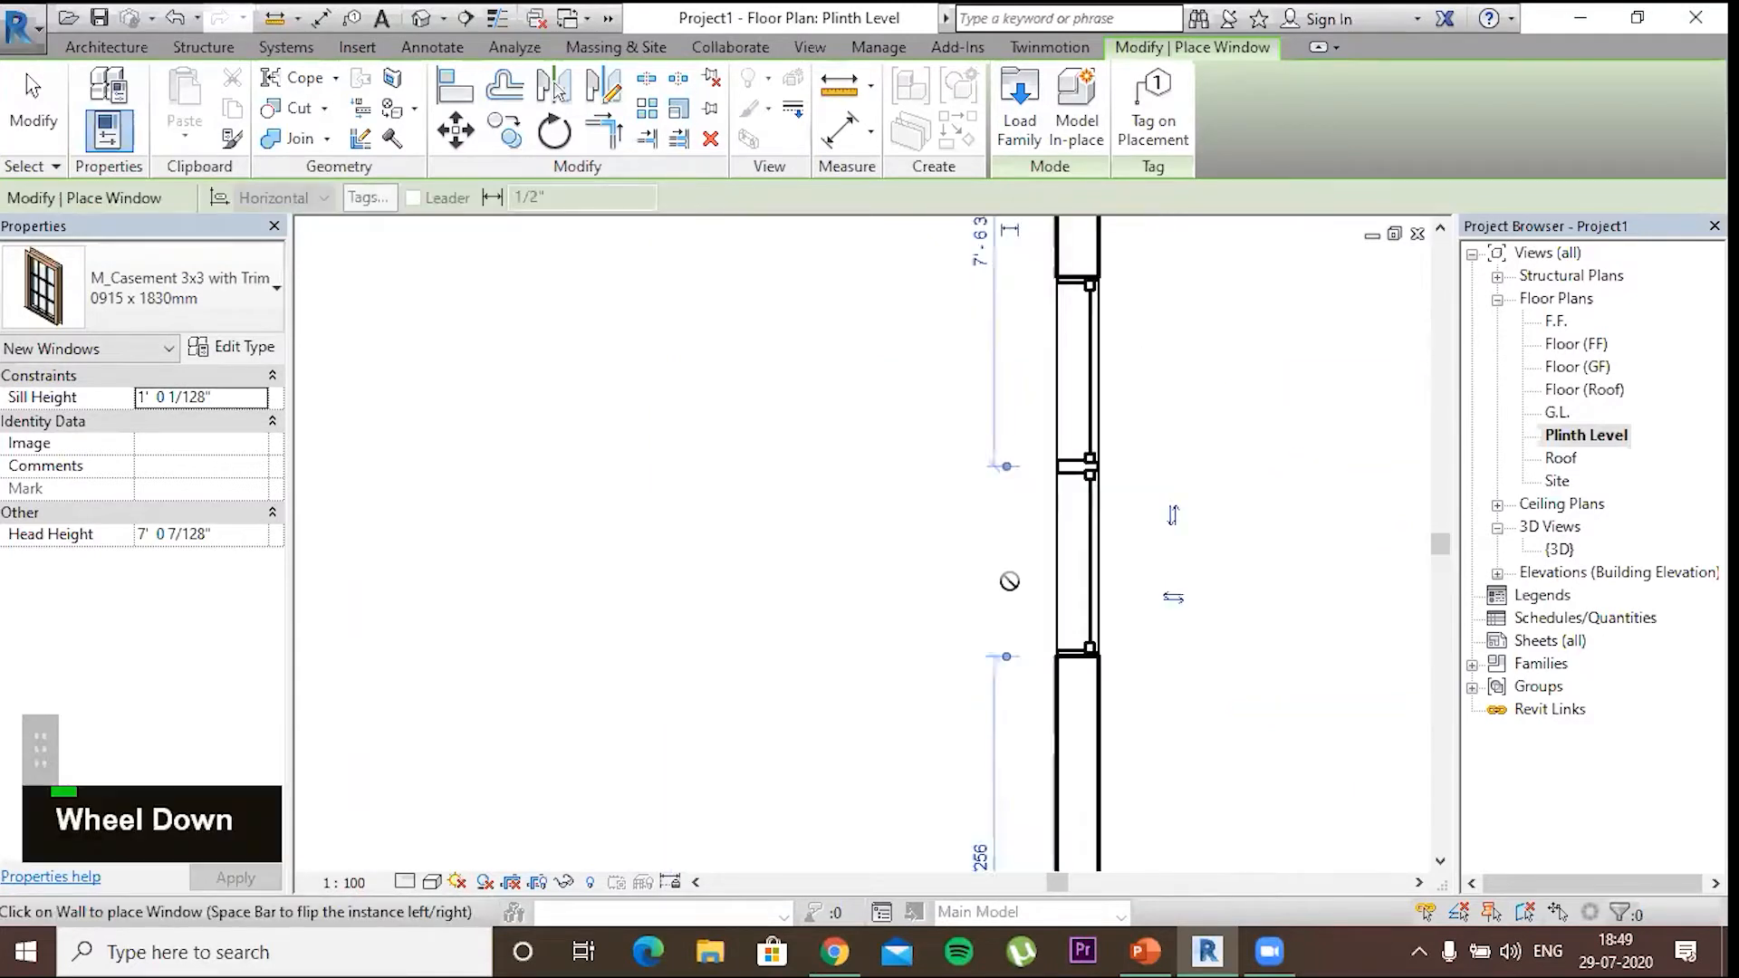
pyautogui.press('Escape')
pyautogui.press('Escape')
pyautogui.press('Escape')
pyautogui.press('Escape')
pyautogui.press('Escape')
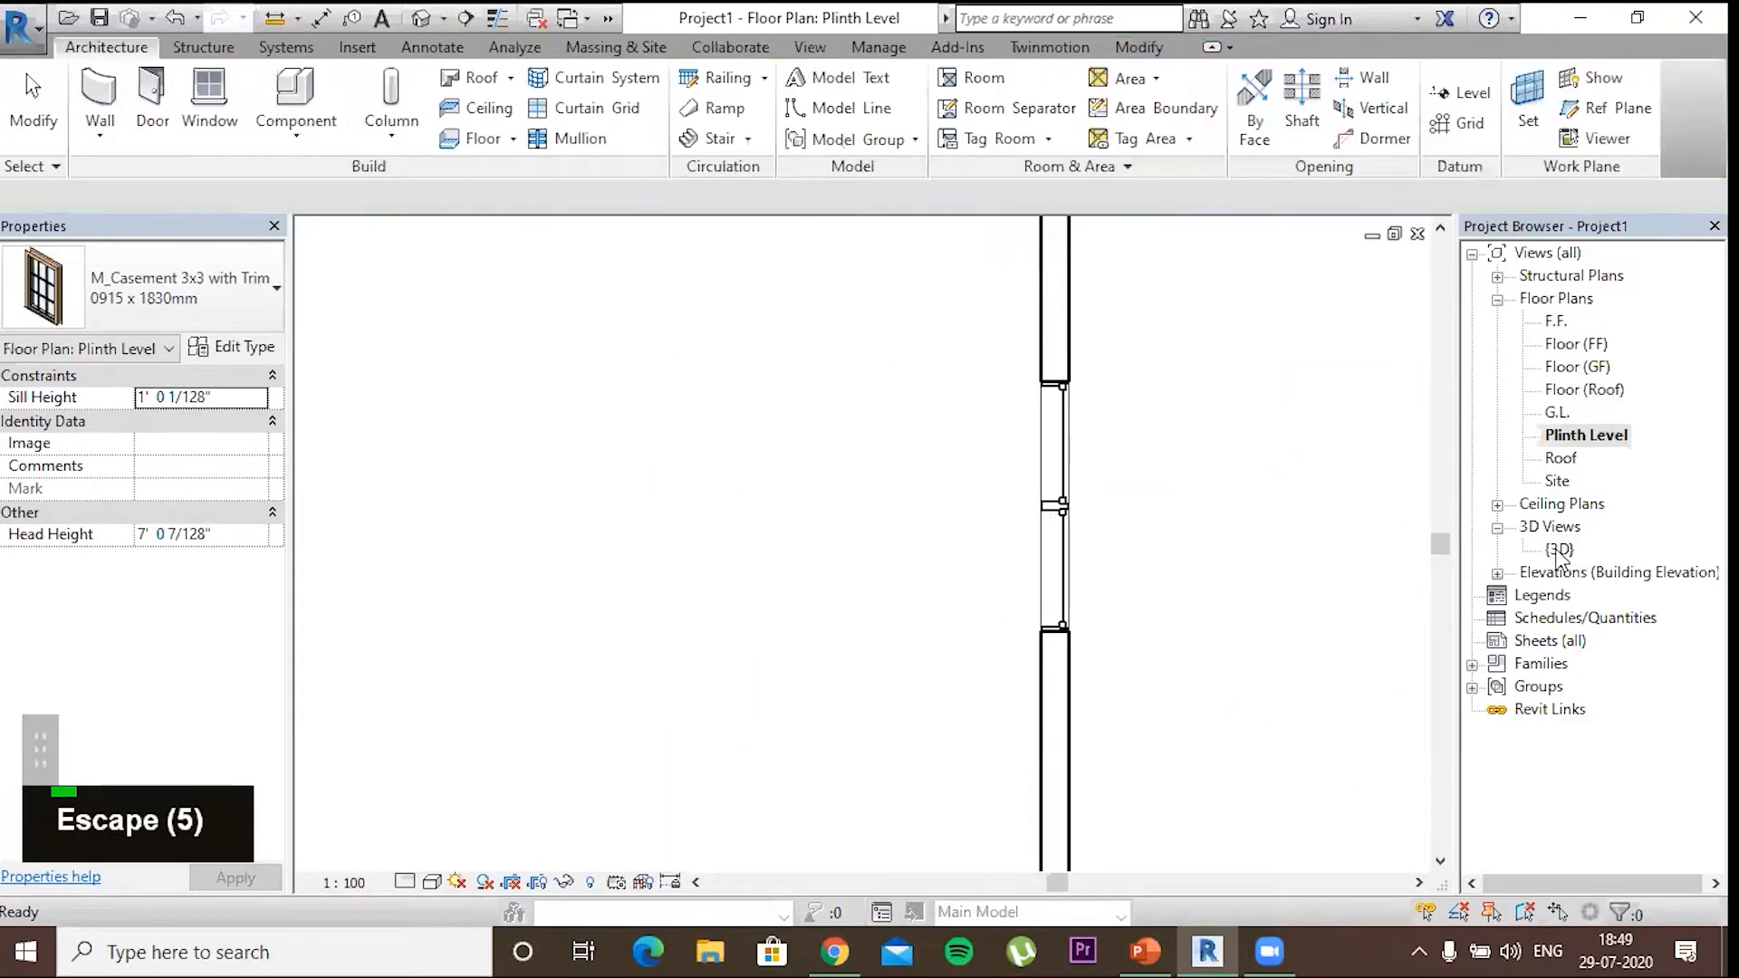
# Open the {3D} view and orbit the model to face the exterior wall with the paired windows
pyautogui.doubleClick(1574, 550)
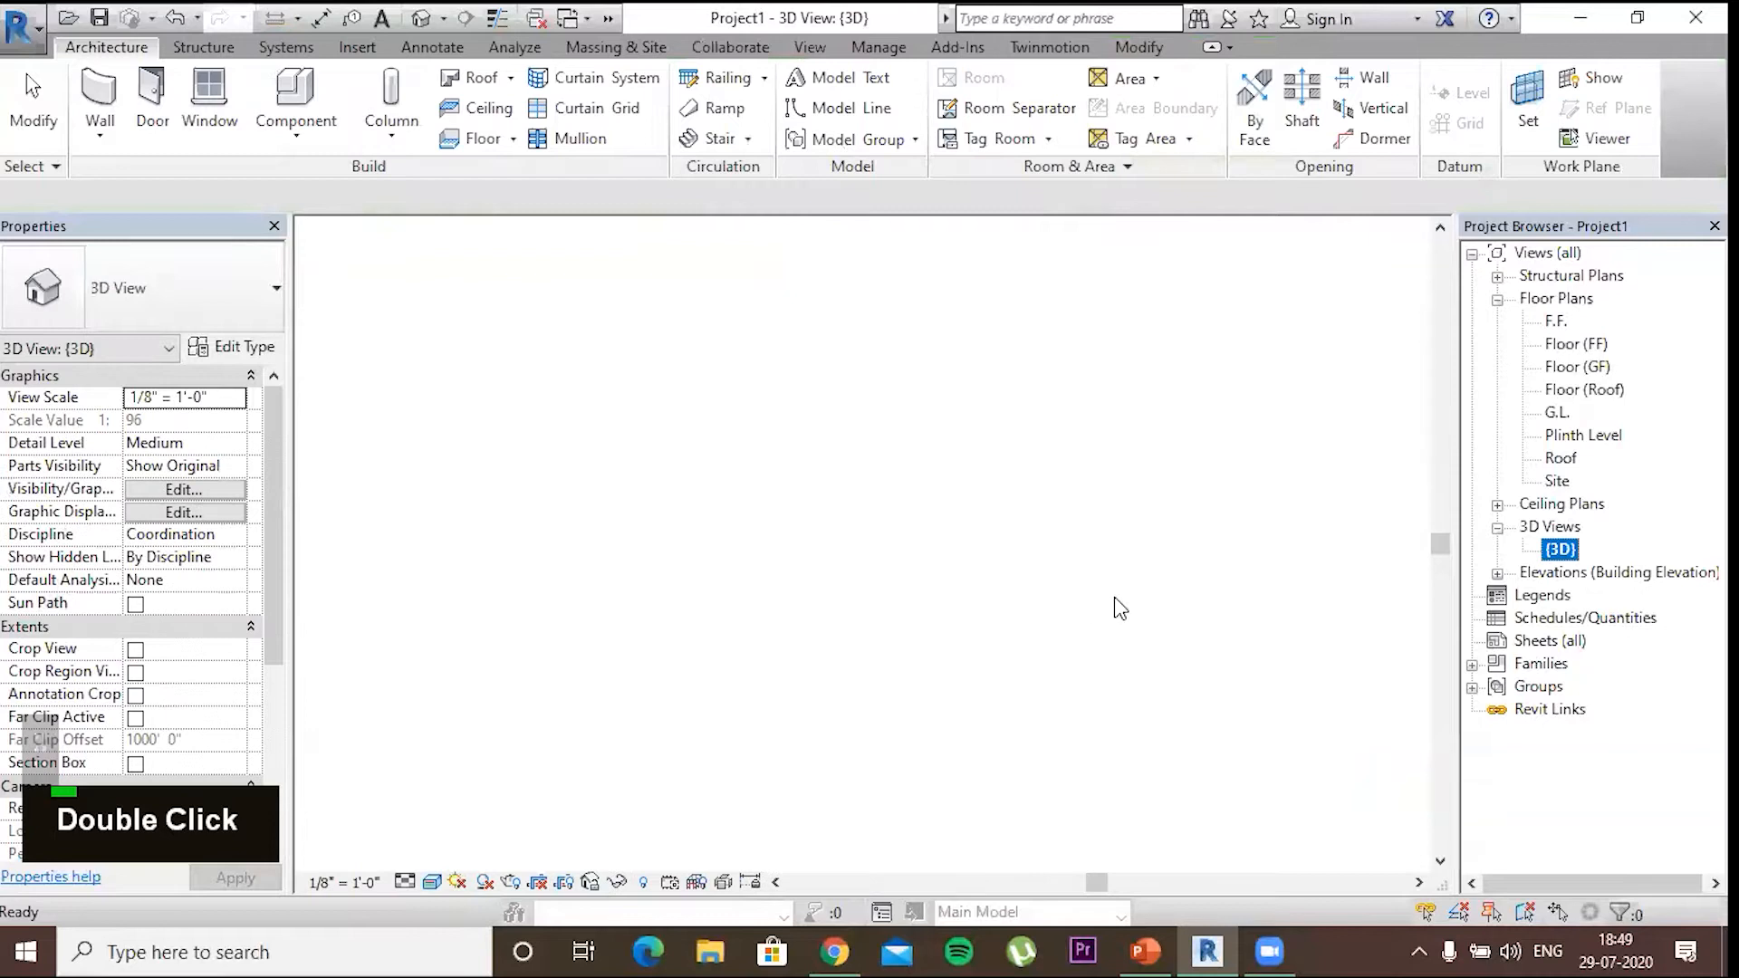
pyautogui.keyDown('shift'); pyautogui.middleClick(904, 691); pyautogui.keyUp('shift')
pyautogui.keyDown('shift'); pyautogui.moveTo(904, 691); pyautogui.dragTo(954, 605, button='middle'); pyautogui.keyUp('shift')
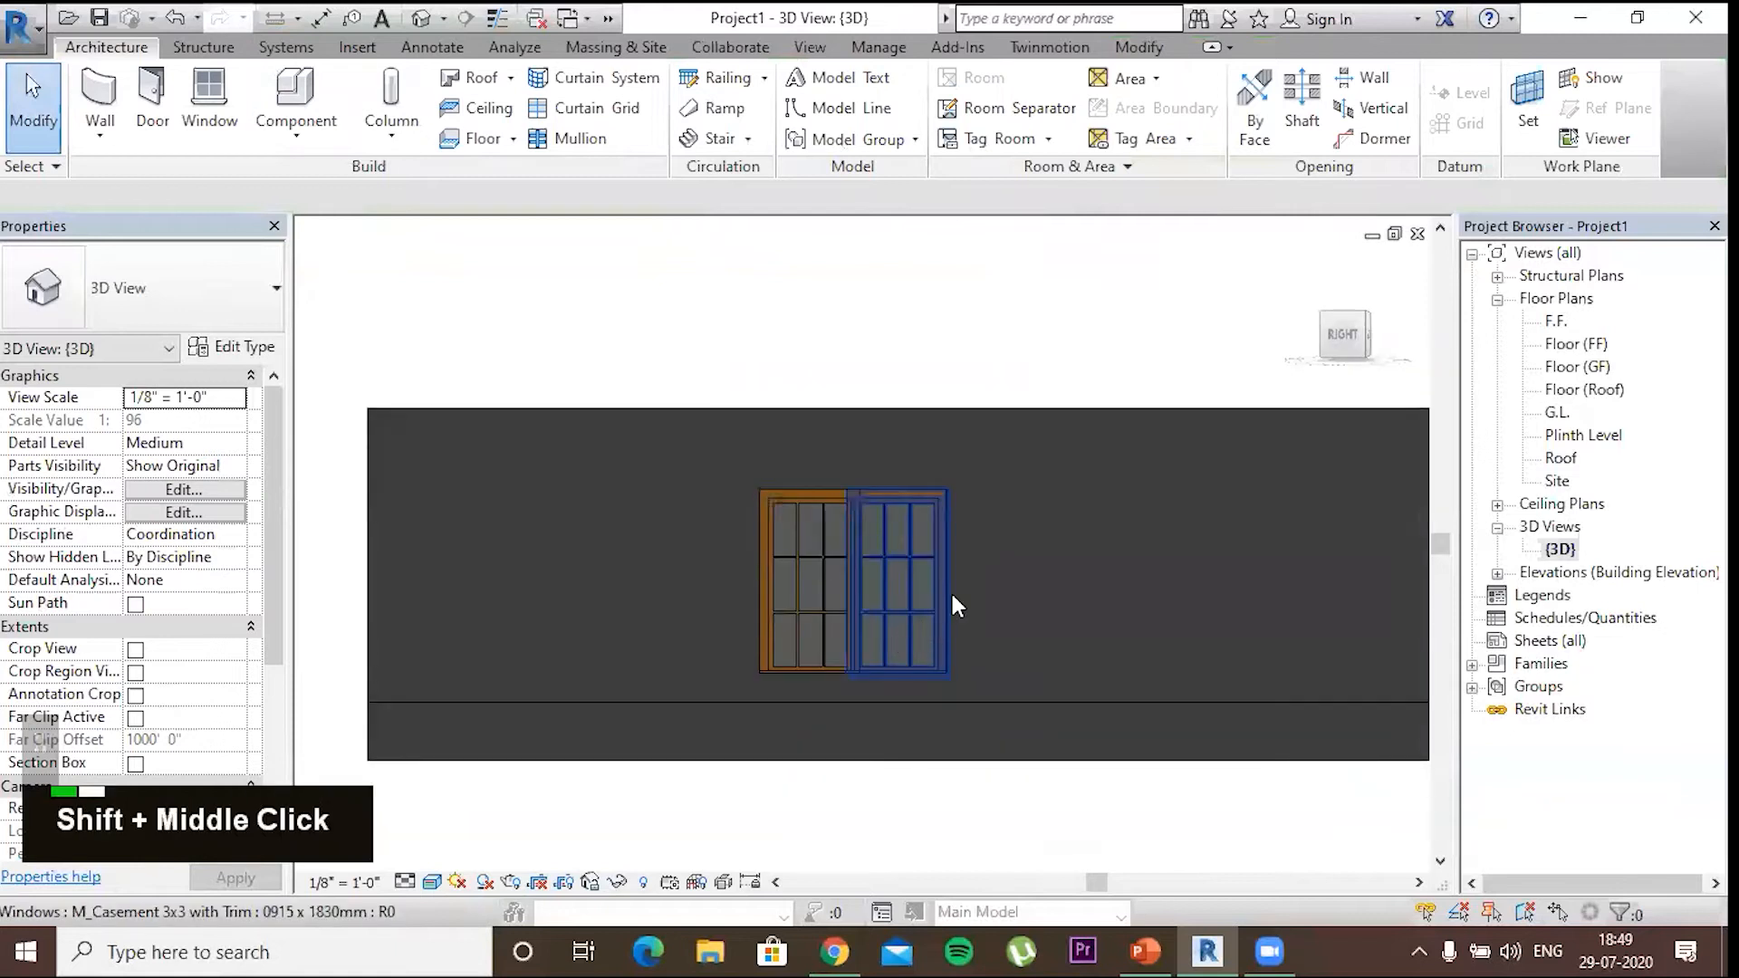
# Nudge the first casement window of the pair sideways along the wall and move it back
pyautogui.click(937, 525)
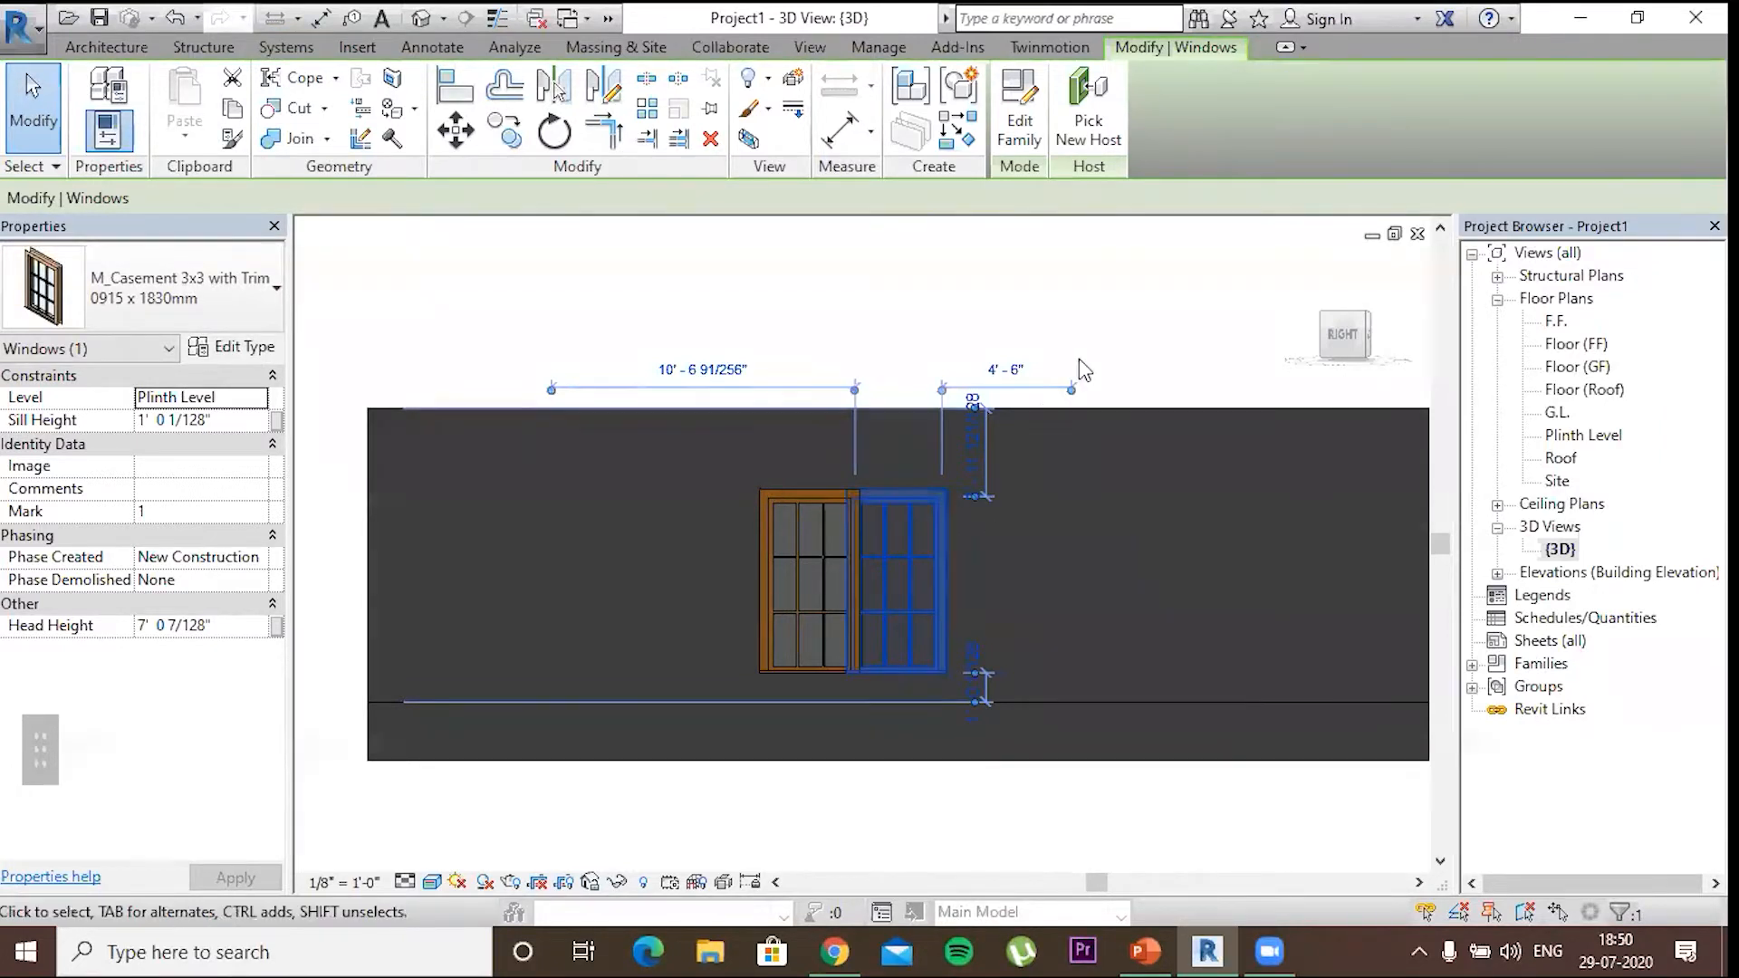
pyautogui.press('Escape')
pyautogui.click(934, 580)
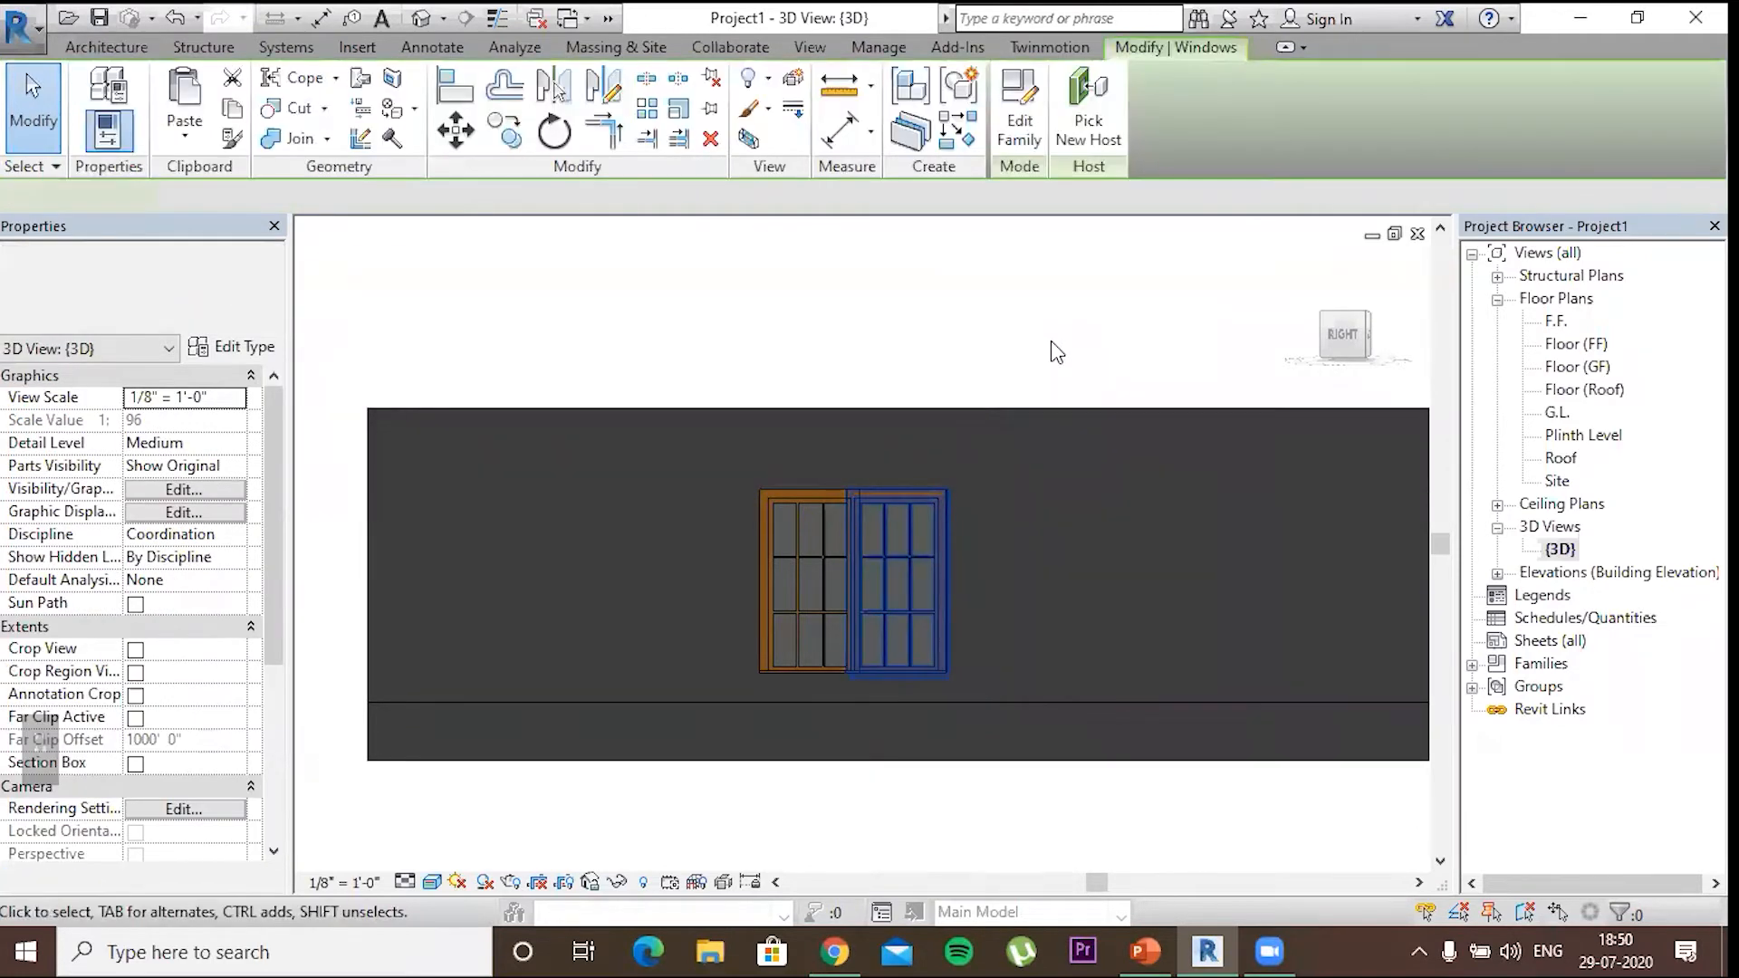
pyautogui.press('Right')
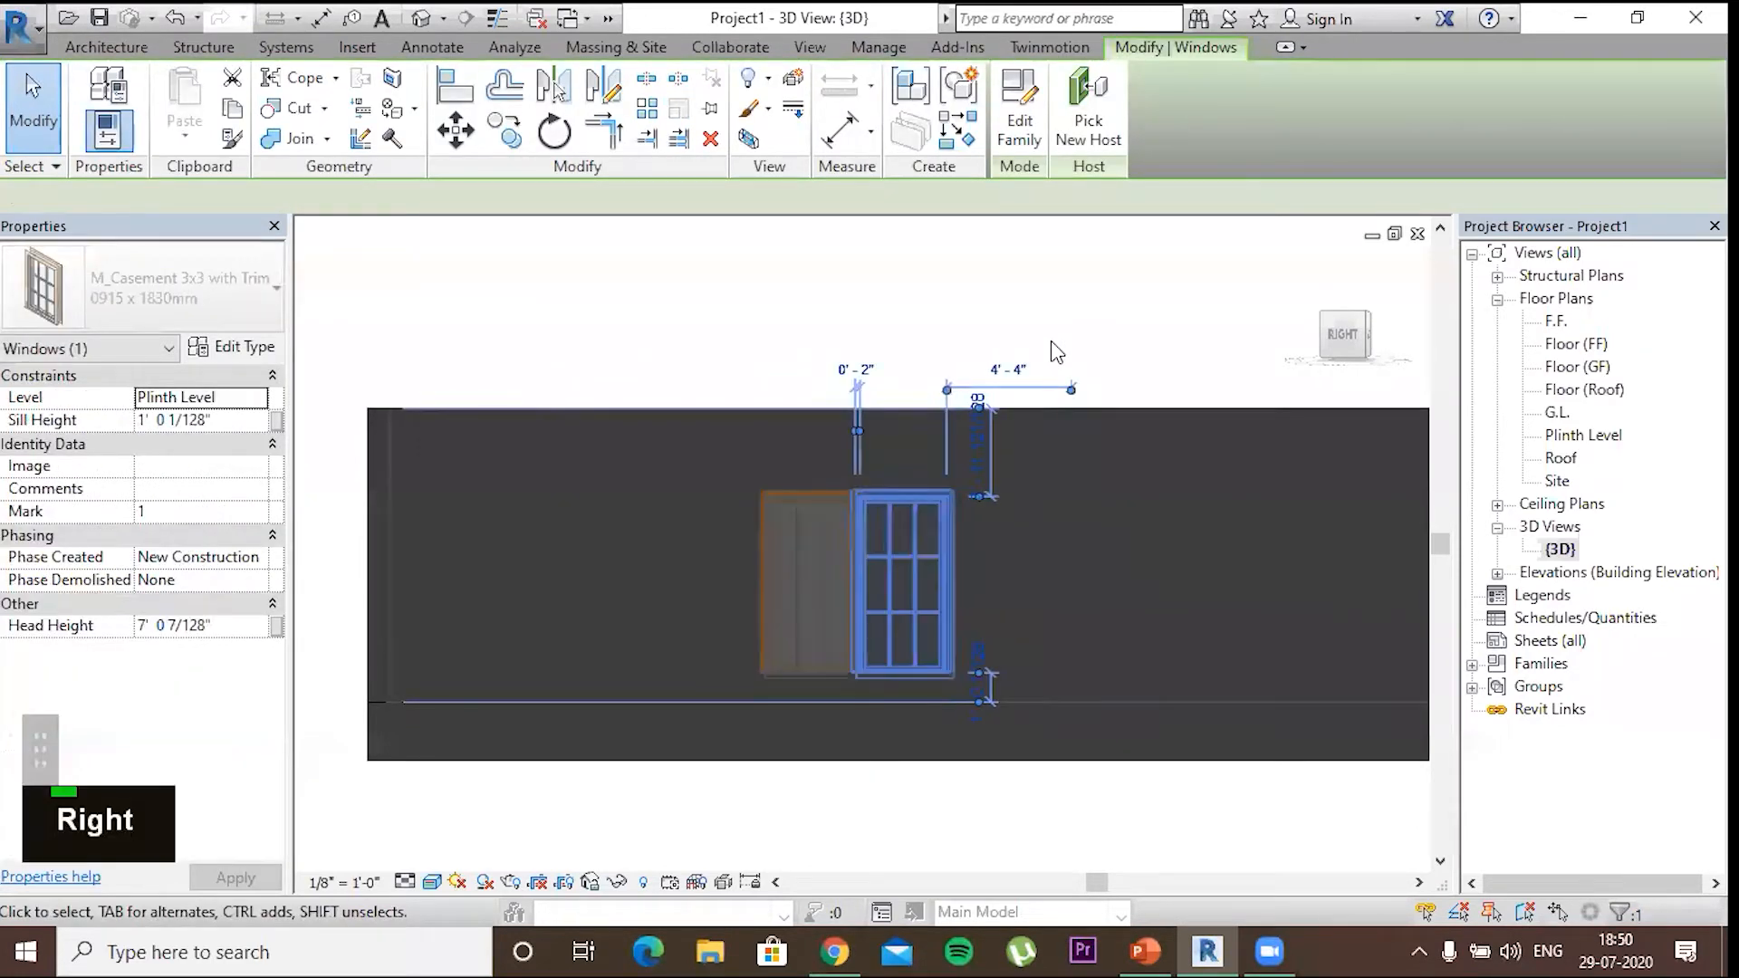
pyautogui.press('Left')
pyautogui.press('Up')
pyautogui.press('Down')
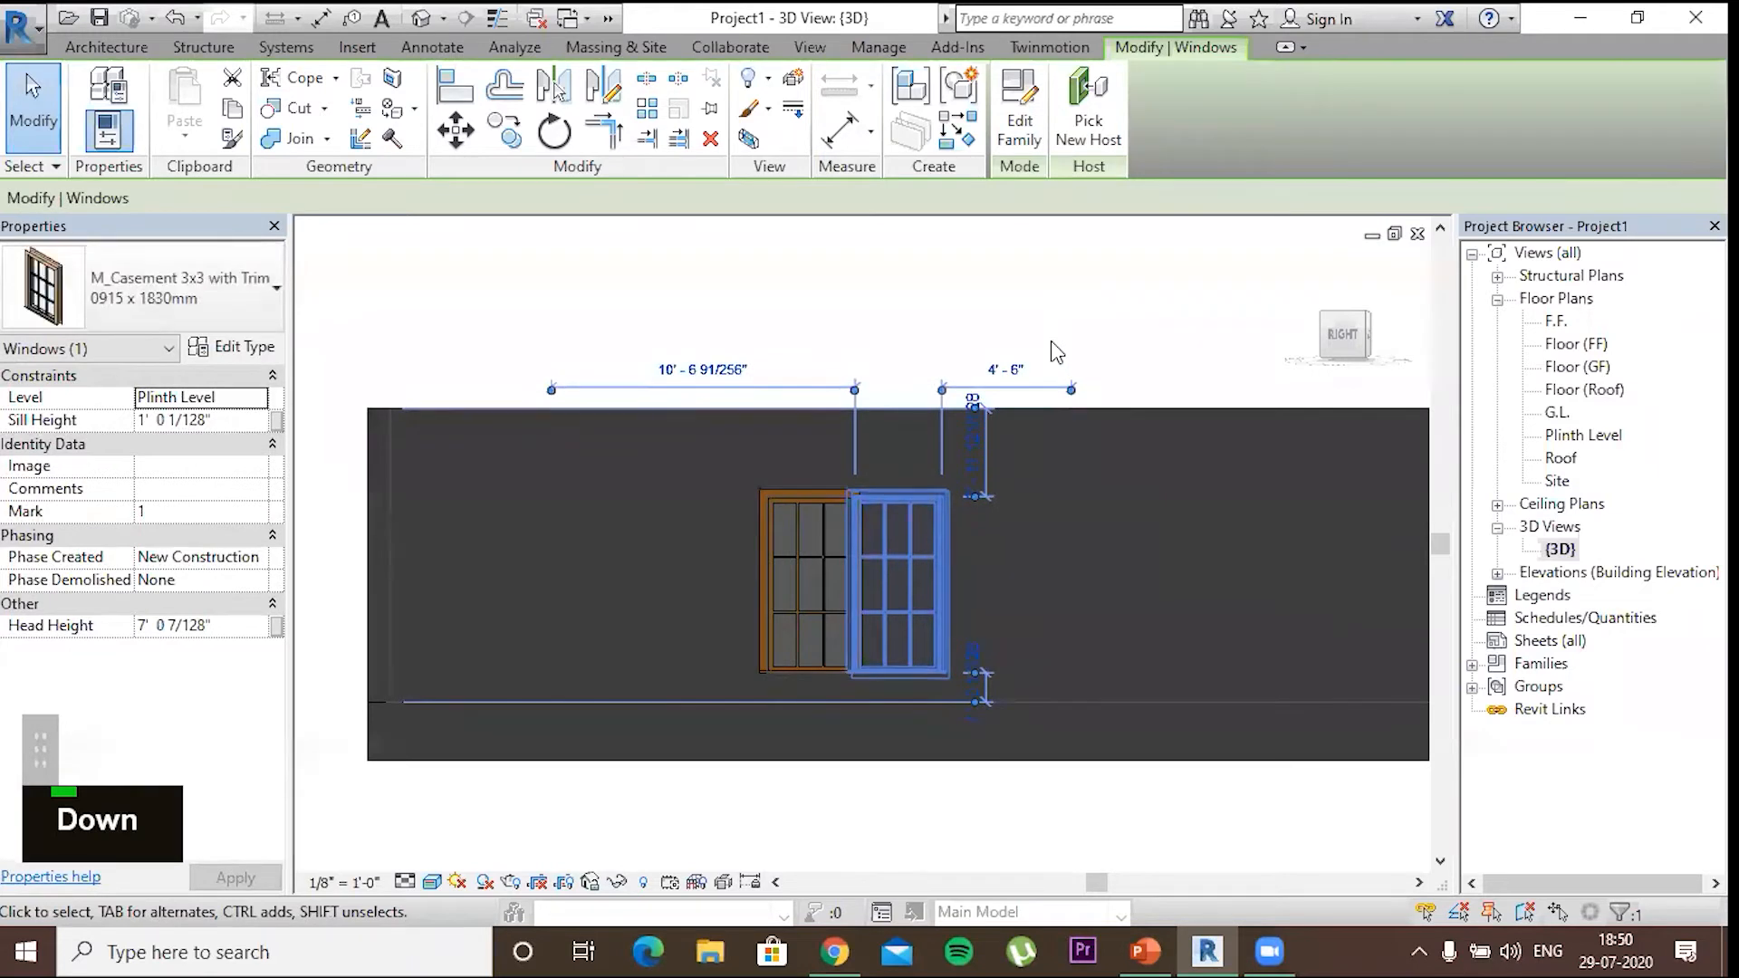
pyautogui.press('Escape')
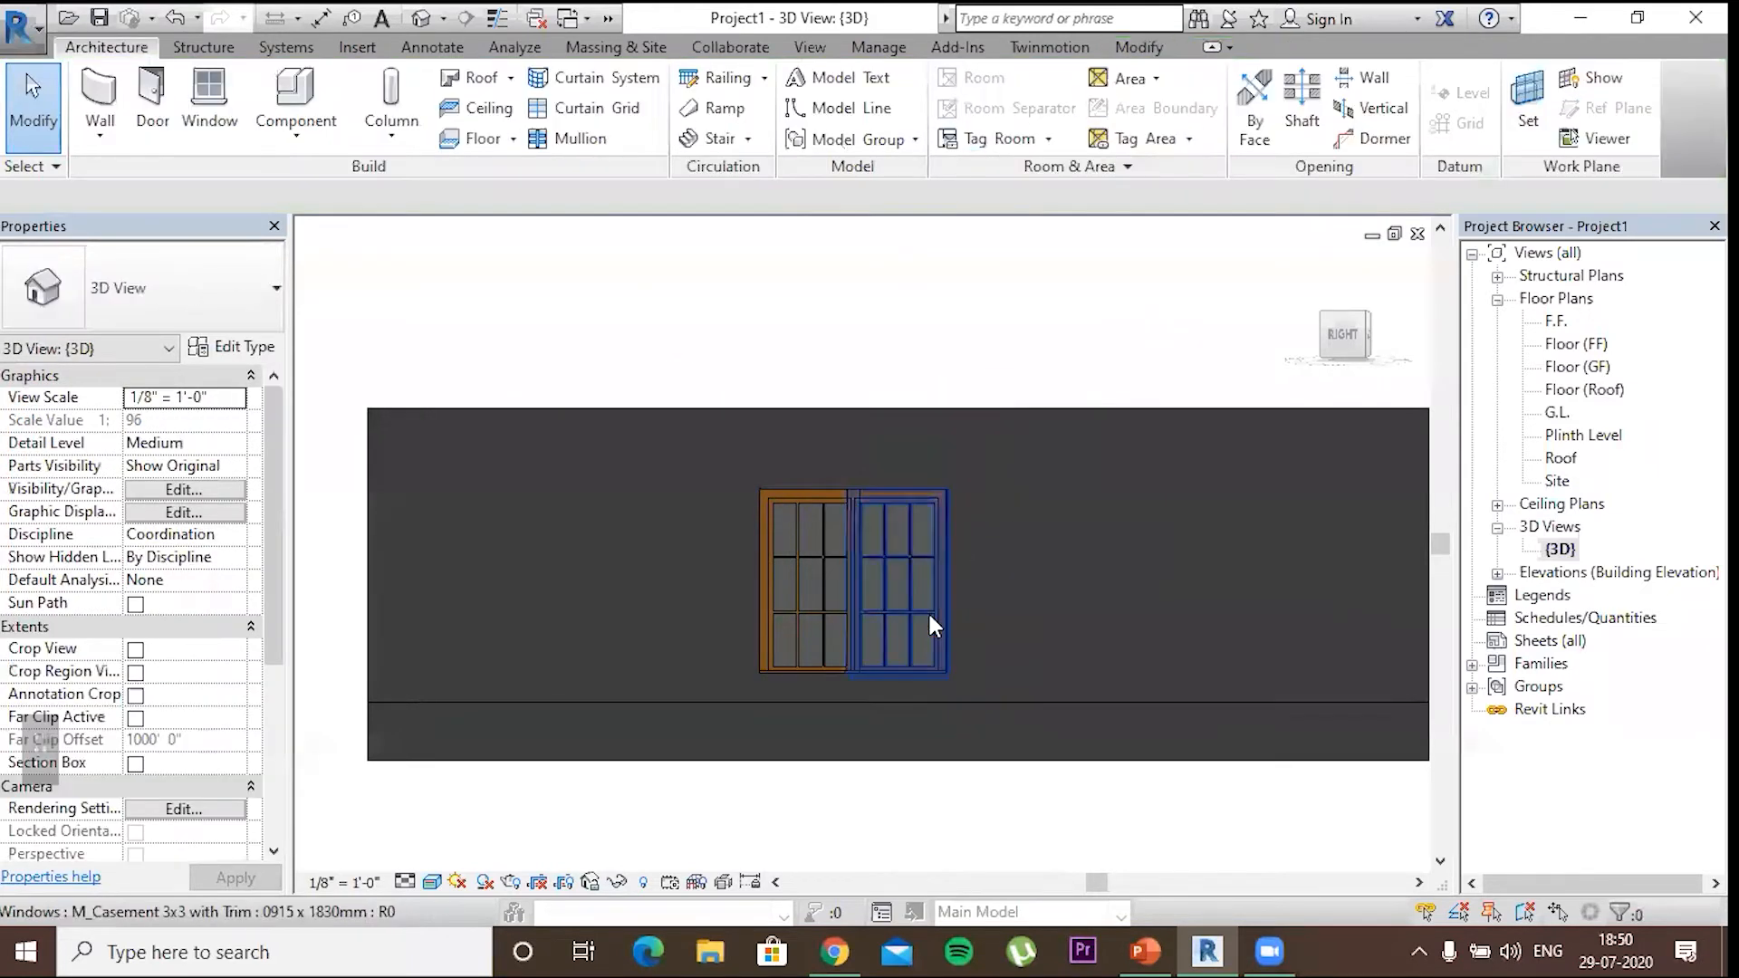
# Set the sill height of the first casement window of the pair to 2'
pyautogui.scroll(2, 769, 681)
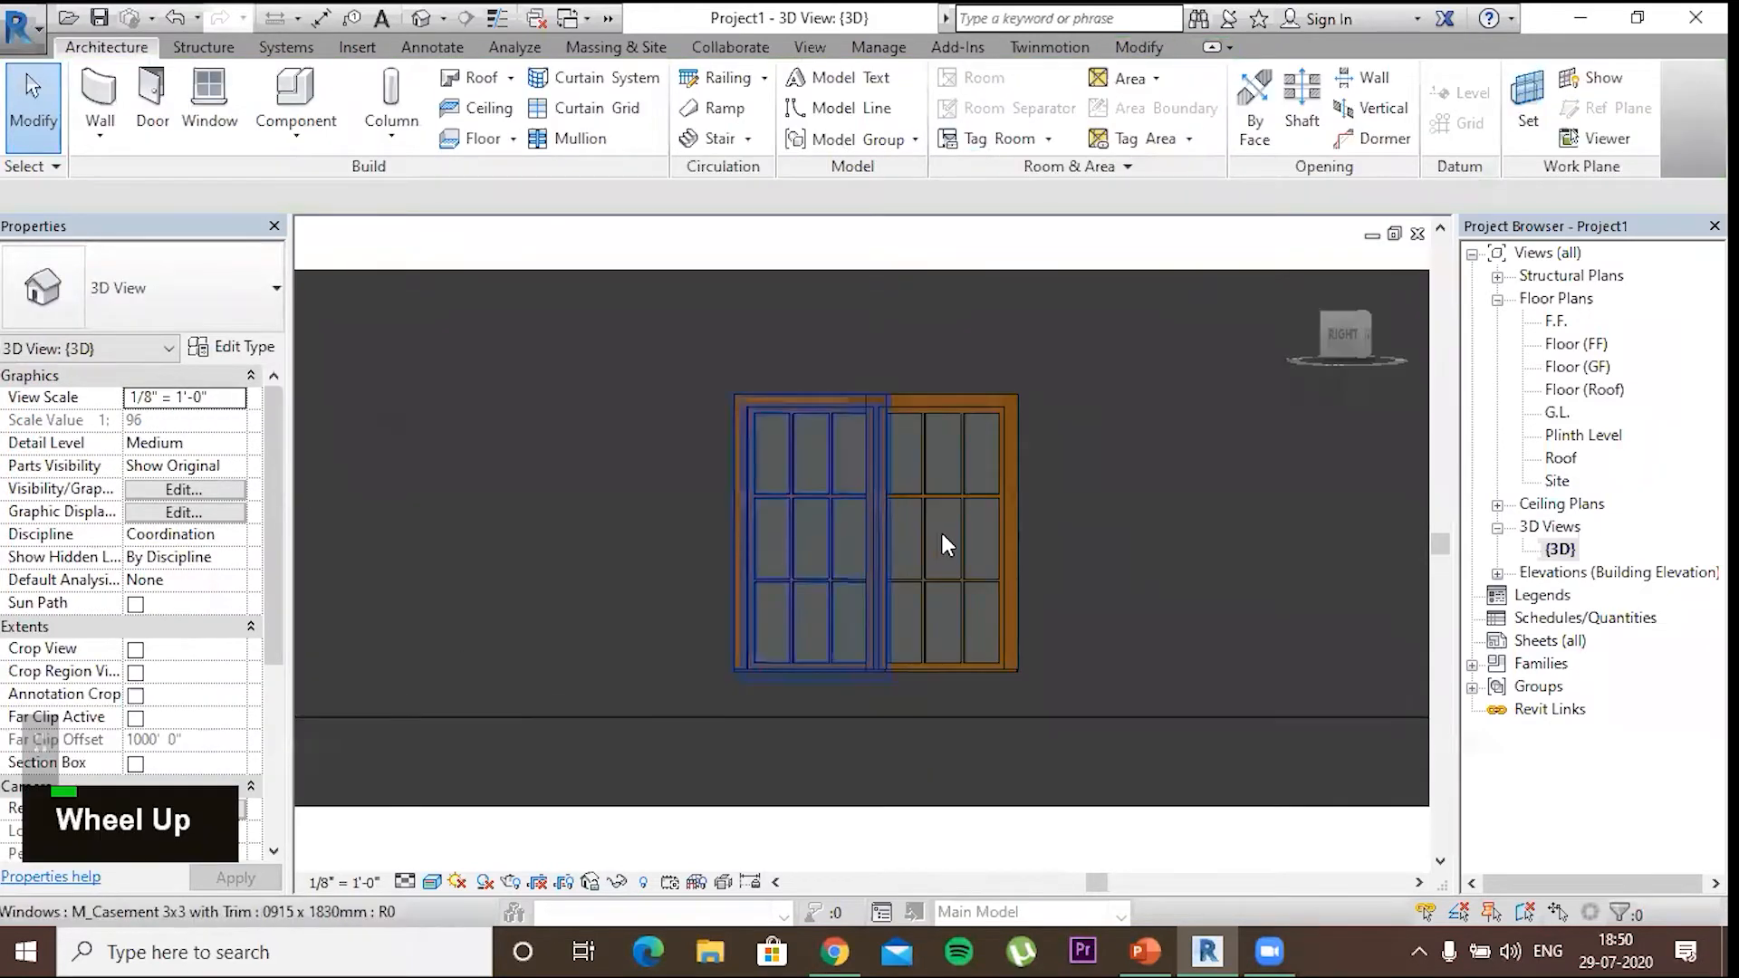
pyautogui.click(913, 507)
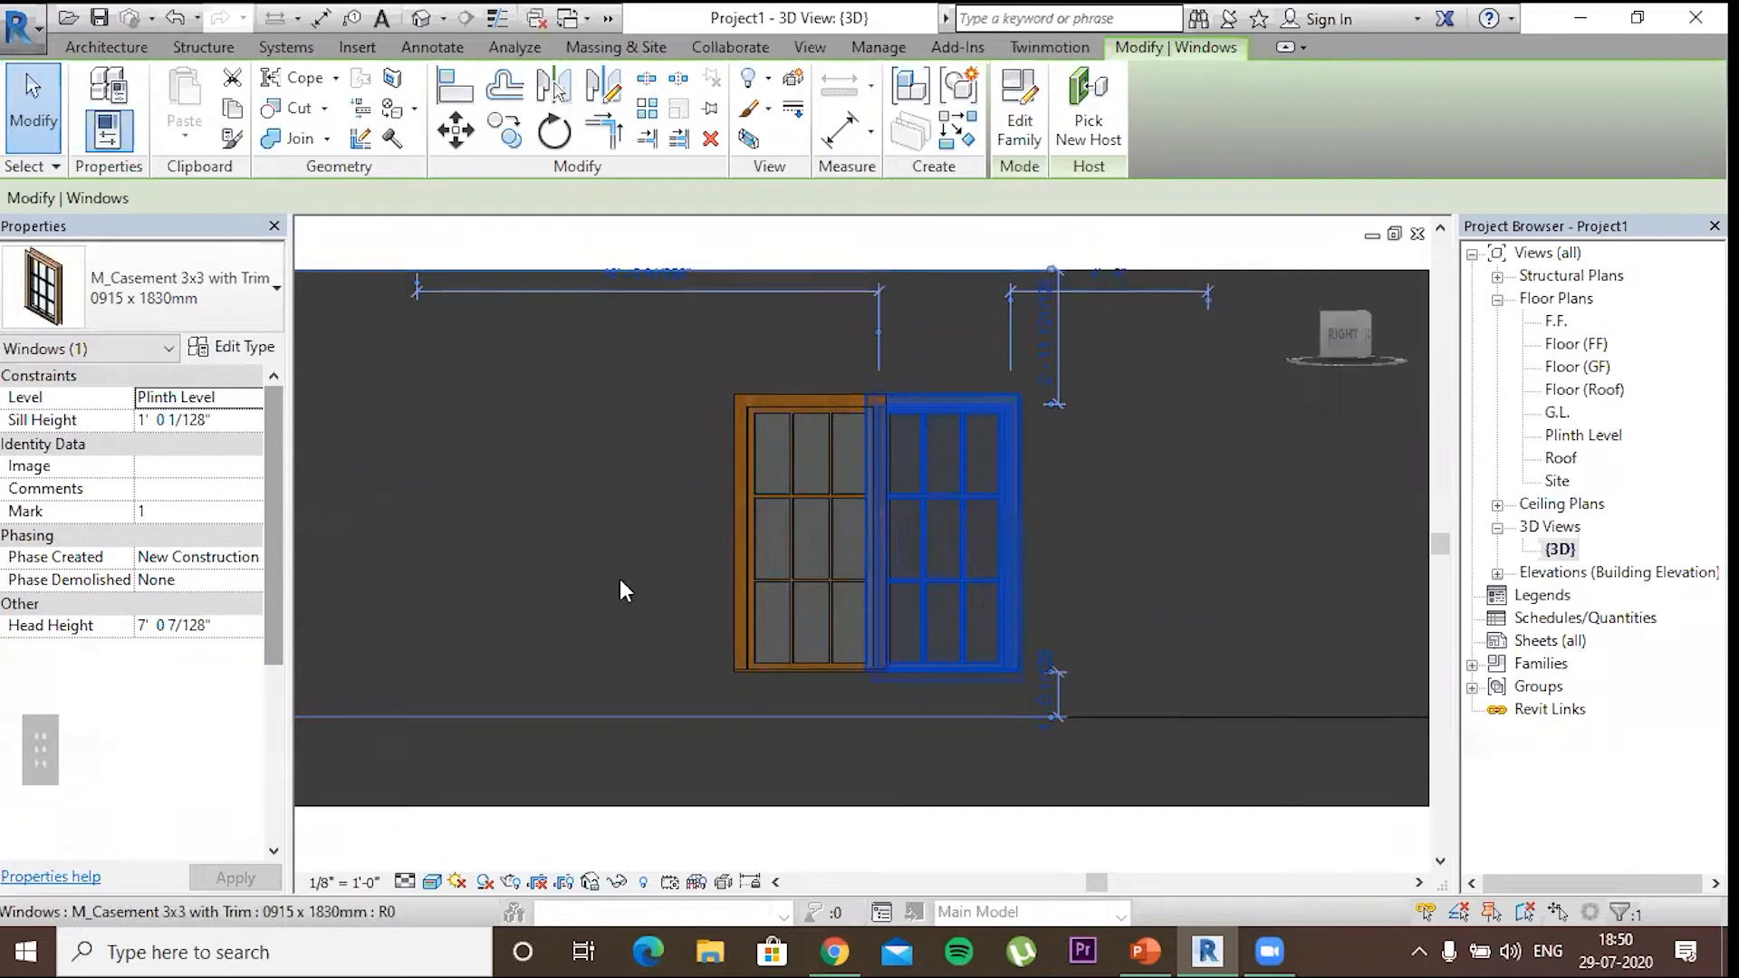
pyautogui.click(231, 420)
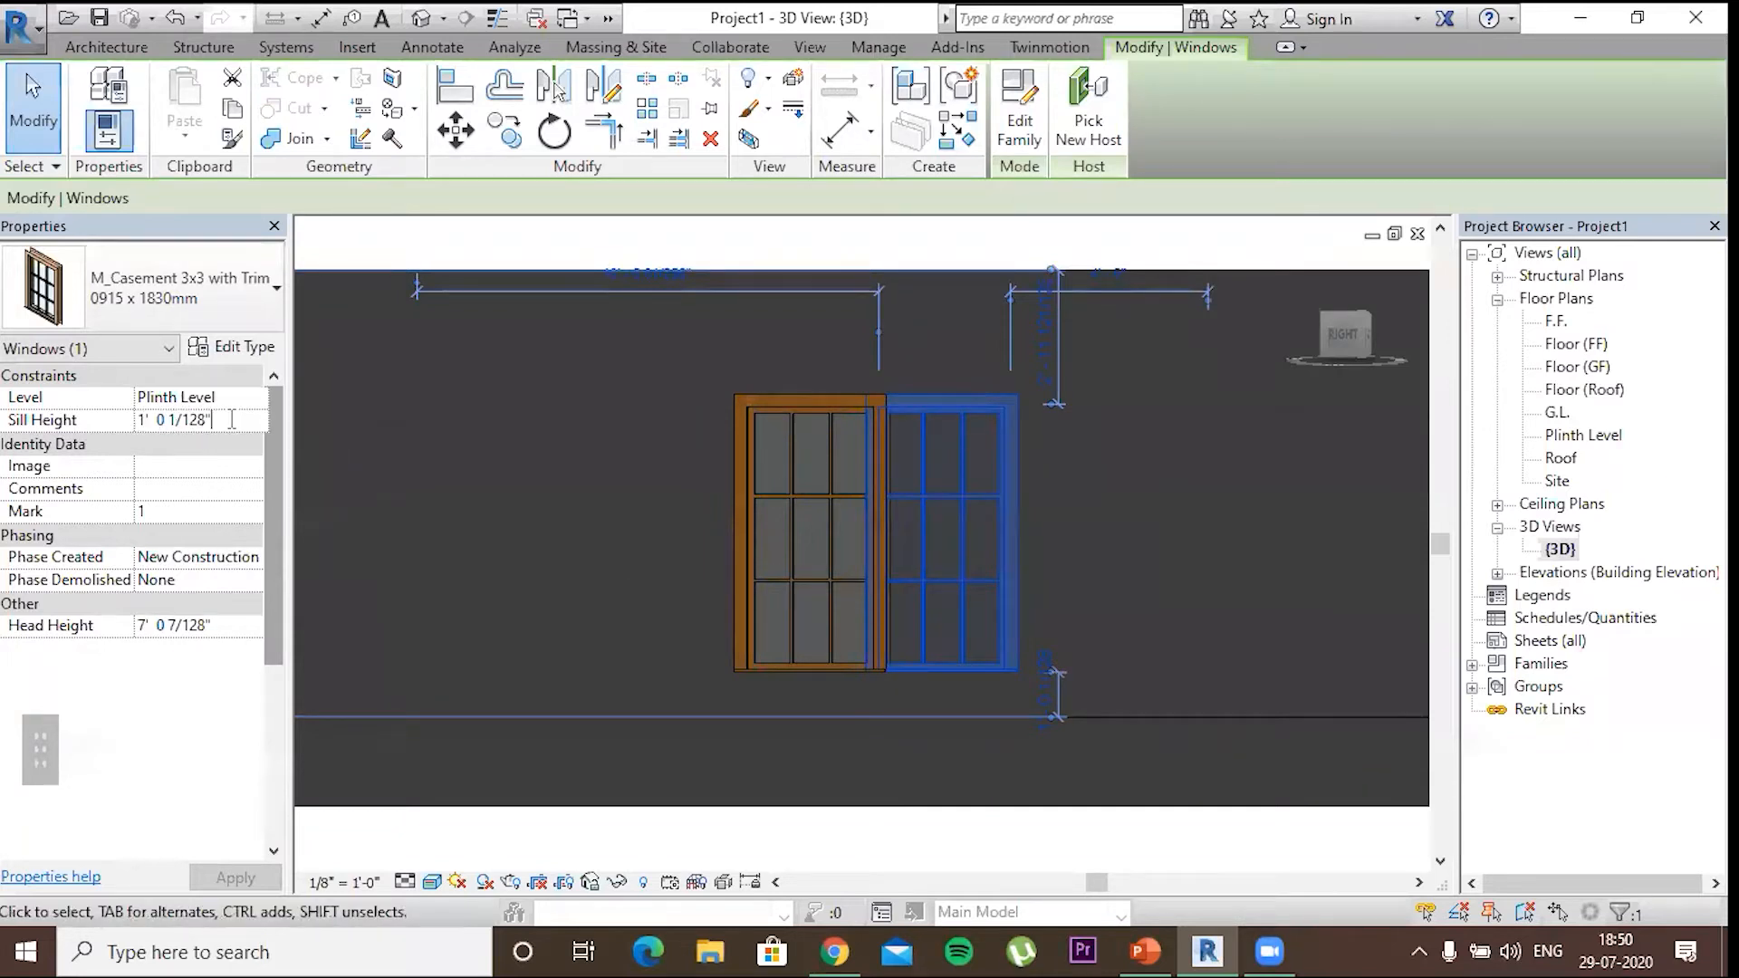
pyautogui.hotkey('ctrl', 'a')
pyautogui.write("2'")
pyautogui.press('Return')
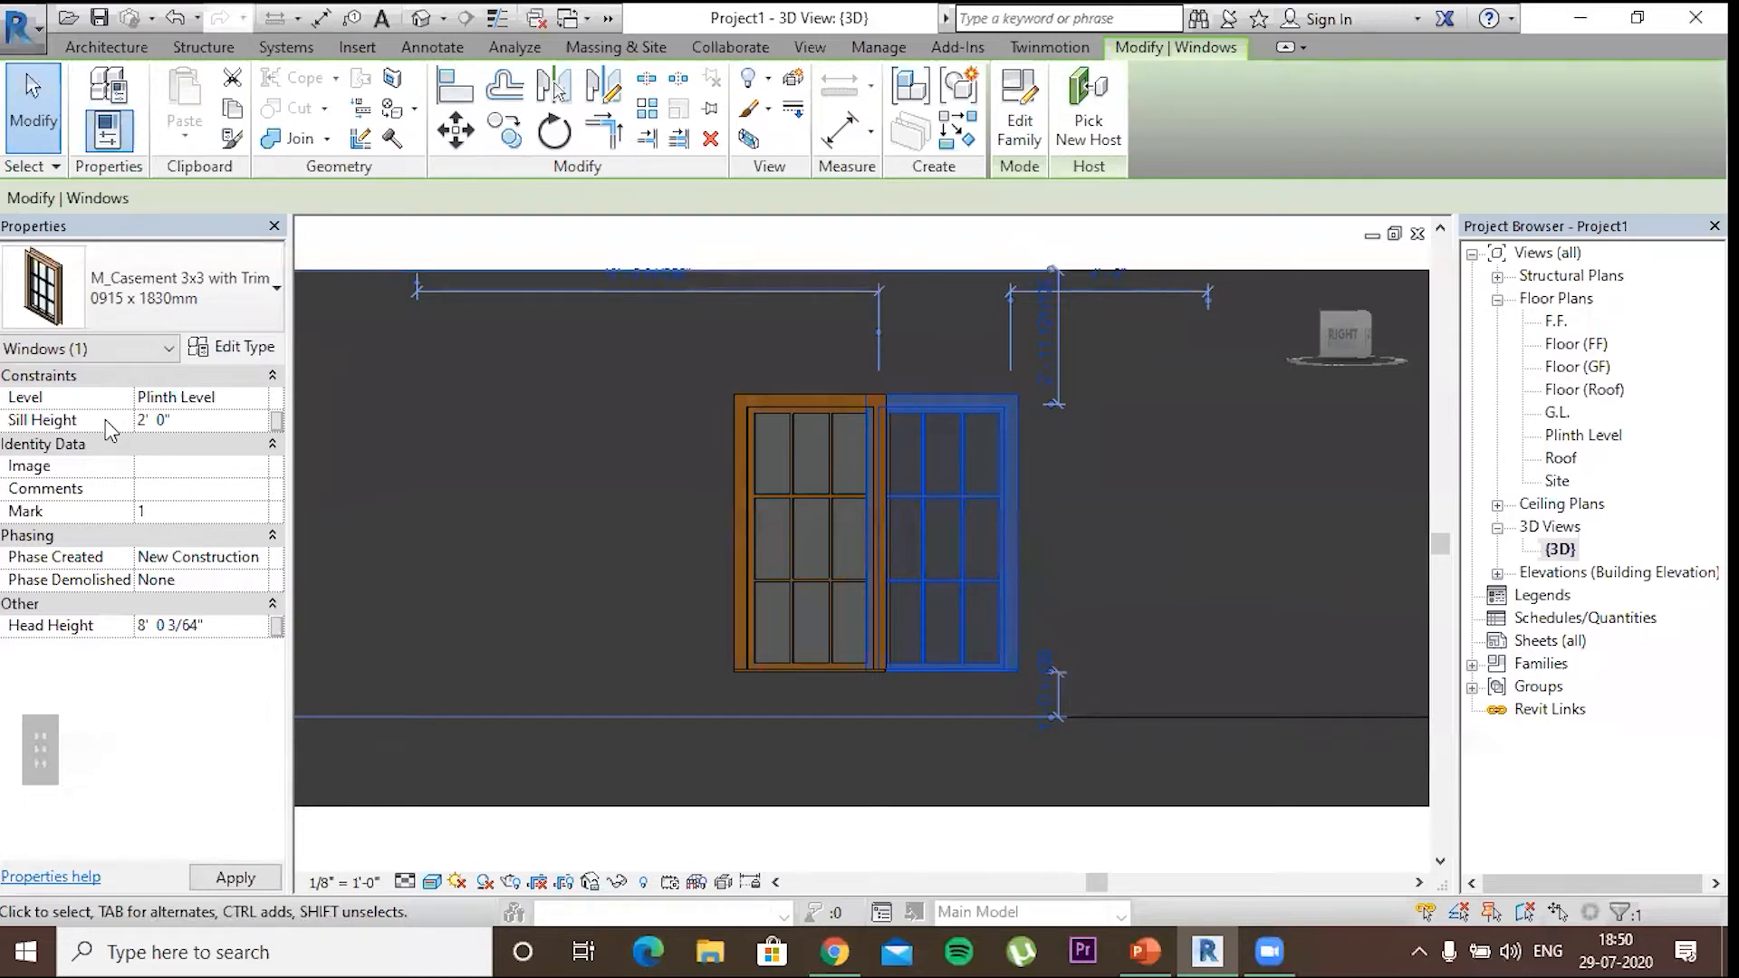
pyautogui.click(1121, 547)
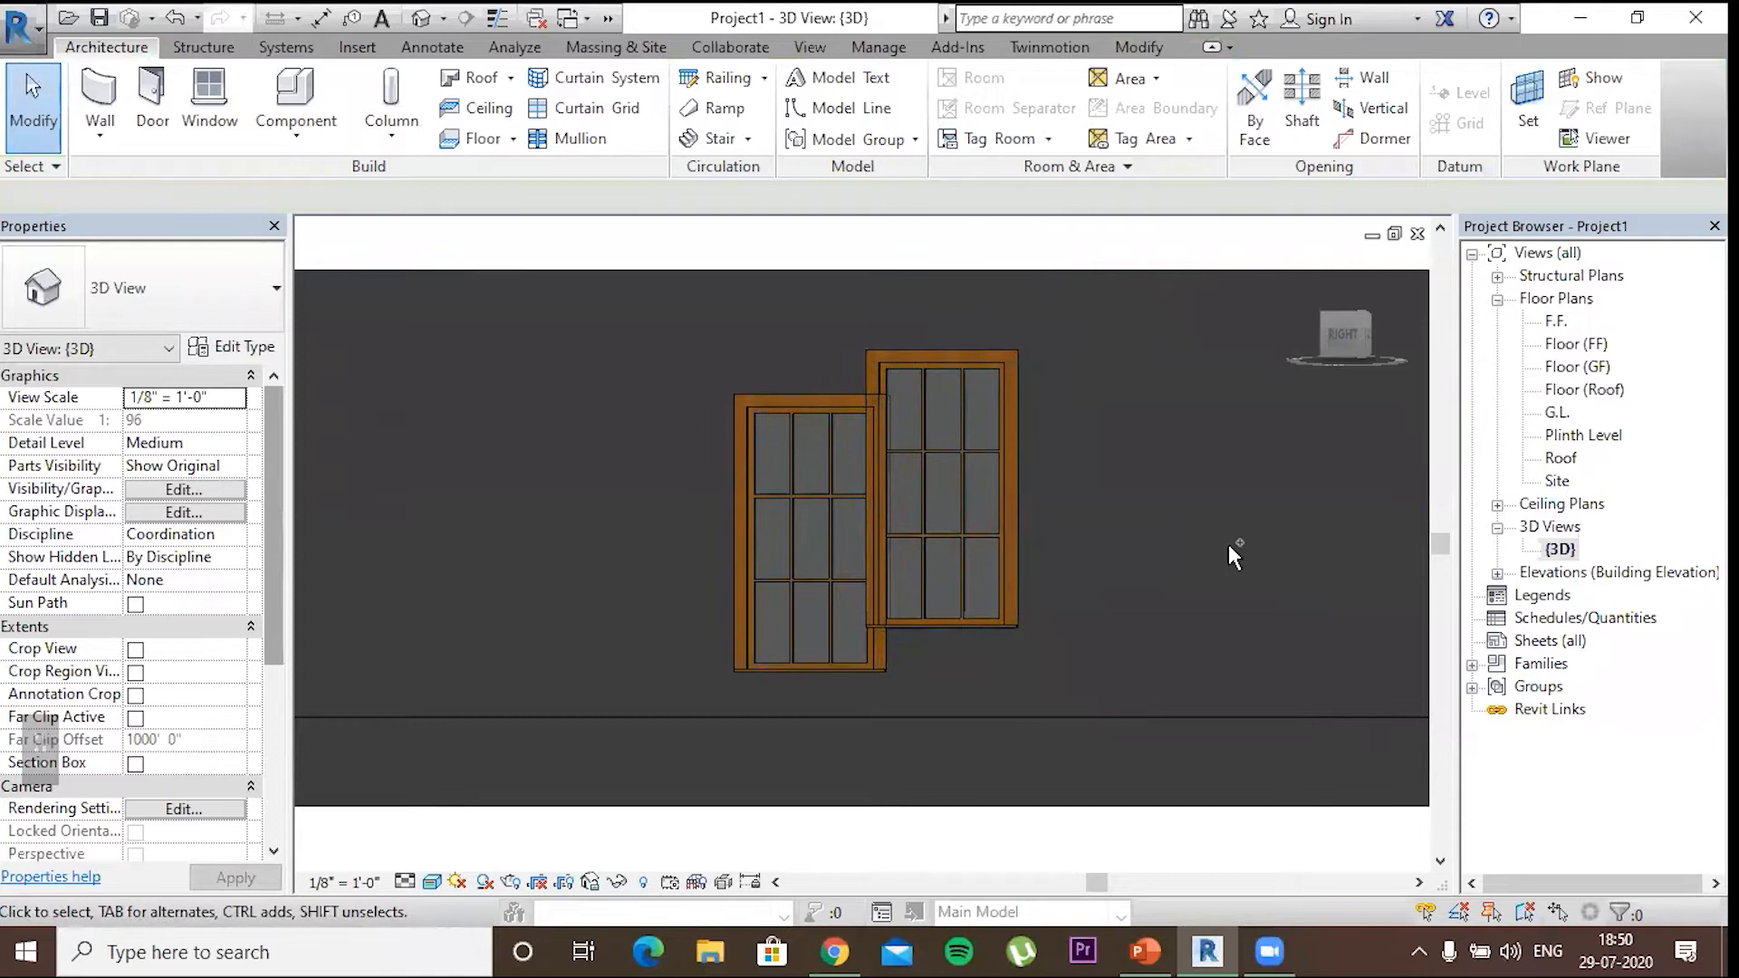
# Undo the last sill height change, recheck the window's properties and view the window pair from inside the building
pyautogui.hotkey('ctrl', 'z')
pyautogui.hotkey('ctrl', 'z')
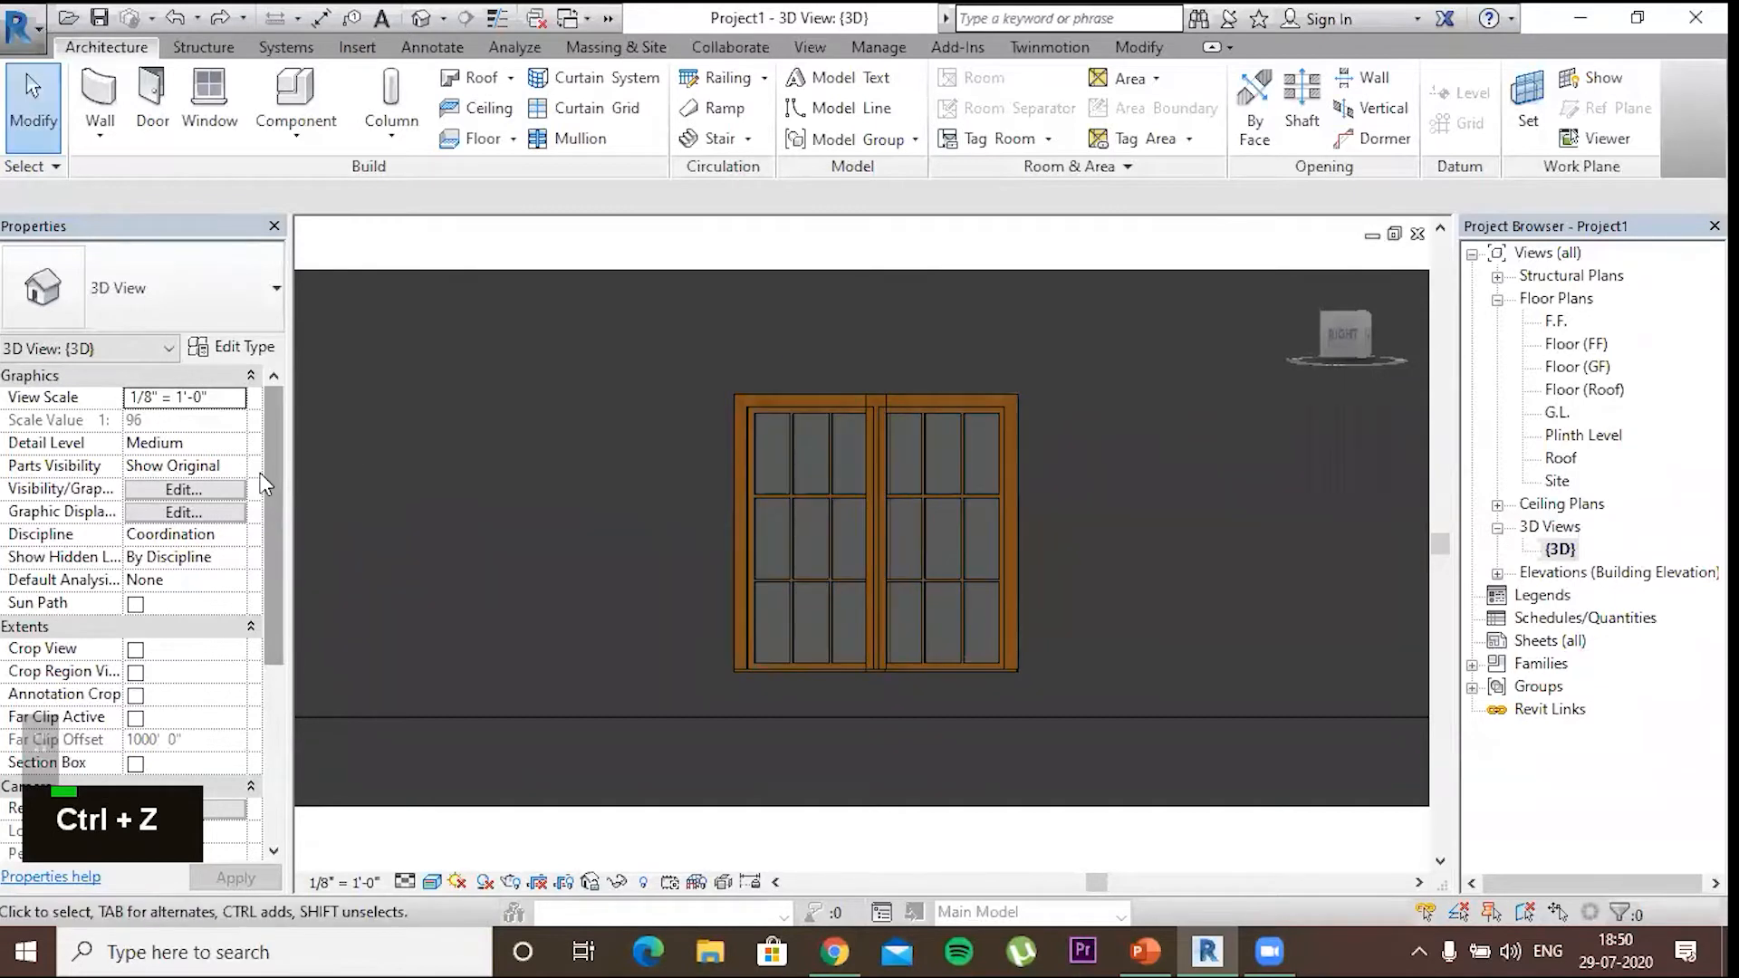
pyautogui.click(919, 498)
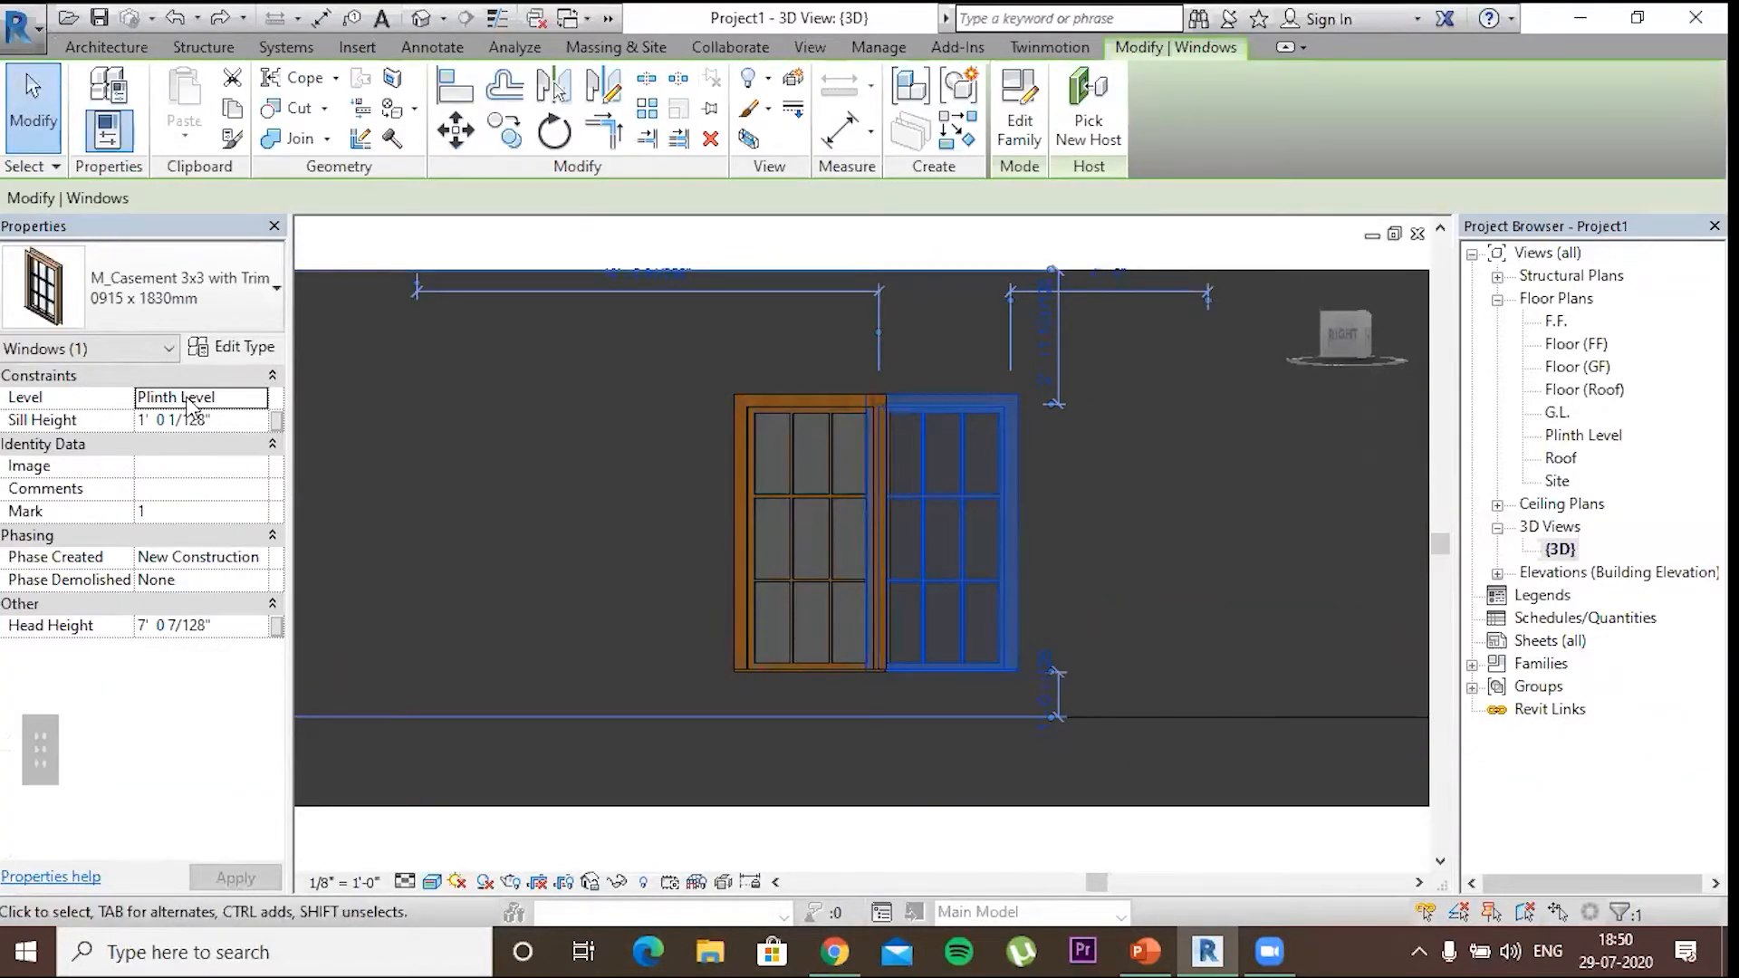
pyautogui.press('Escape')
pyautogui.scroll(-3, 591, 462)
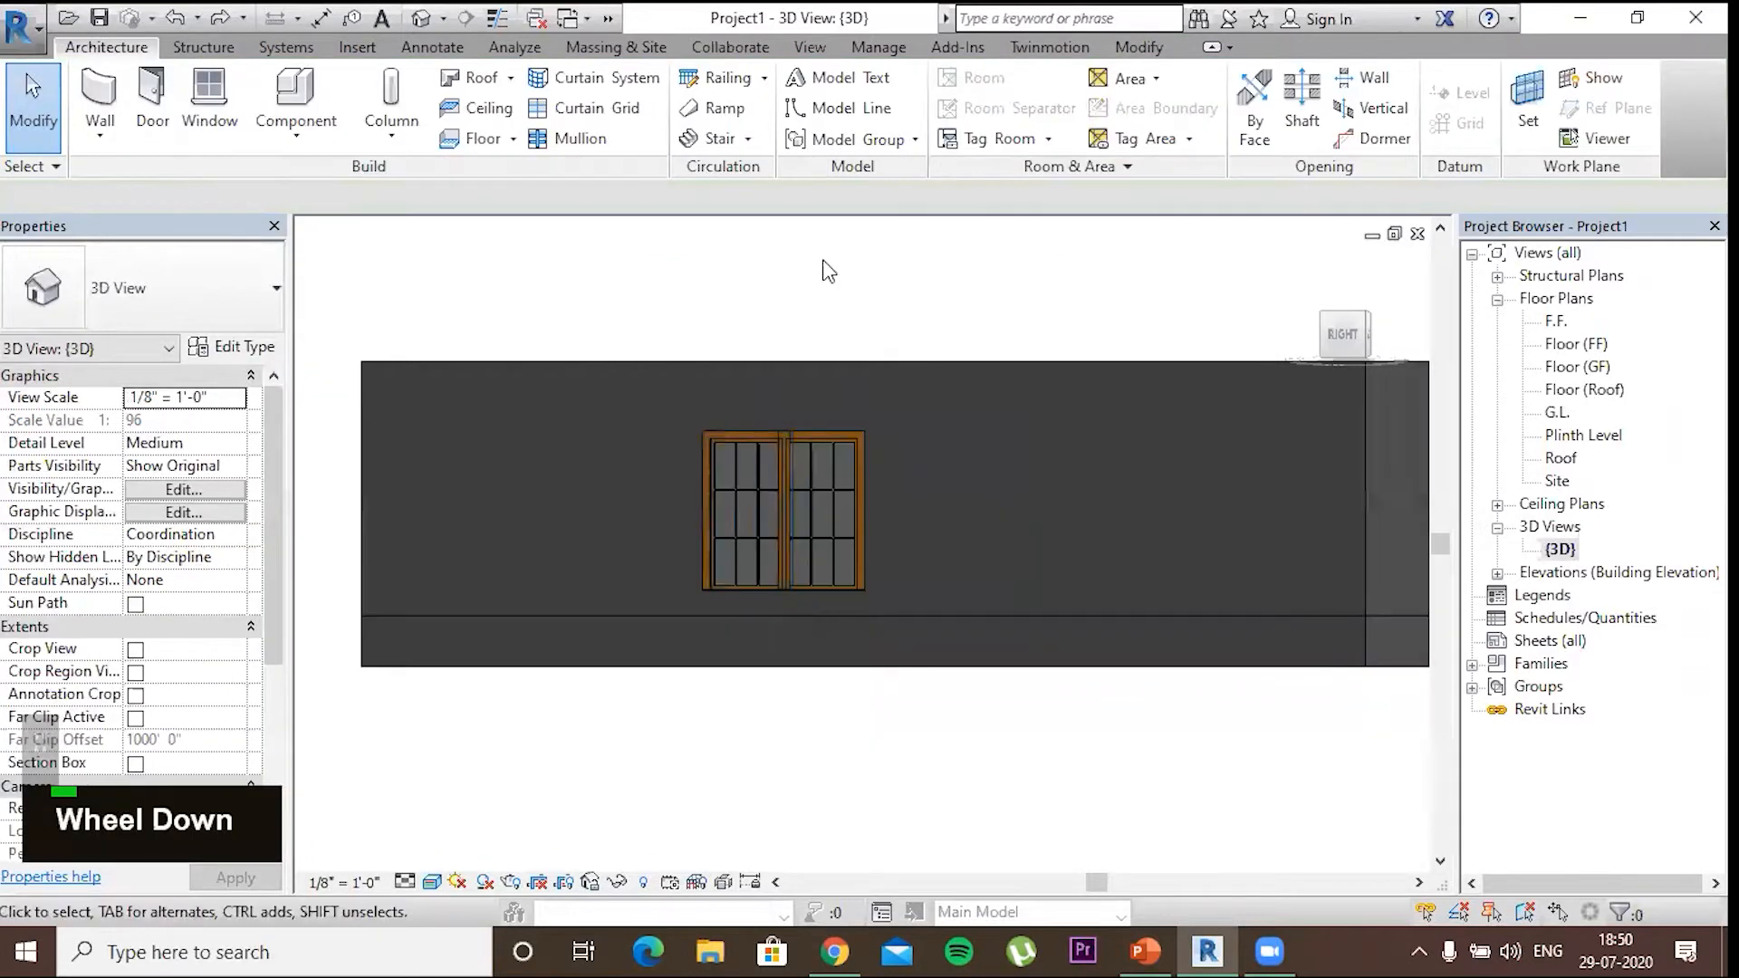
pyautogui.keyDown('shift'); pyautogui.moveTo(949, 672); pyautogui.dragTo(997, 770, button='middle'); pyautogui.keyUp('shift')
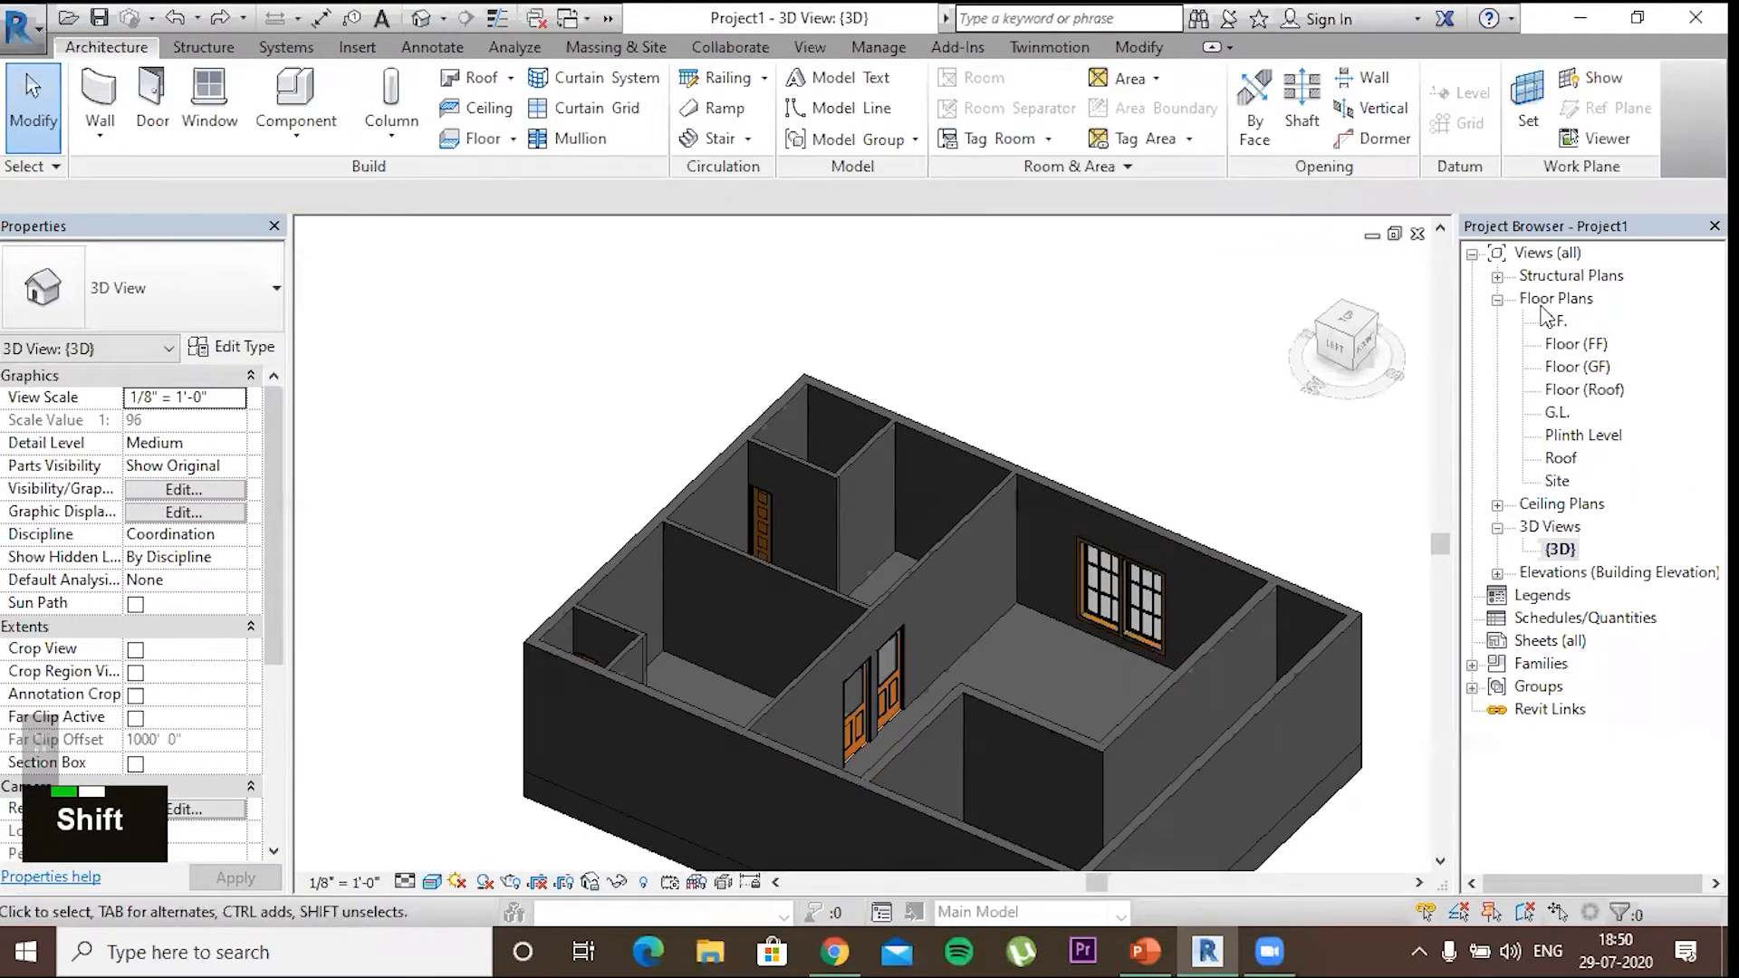
# In the Plinth Level plan, place a 0915 x 1525mm M_Casement 3x3 with Trim window in the upper-left room's outer side wall
pyautogui.doubleClick(1583, 435)
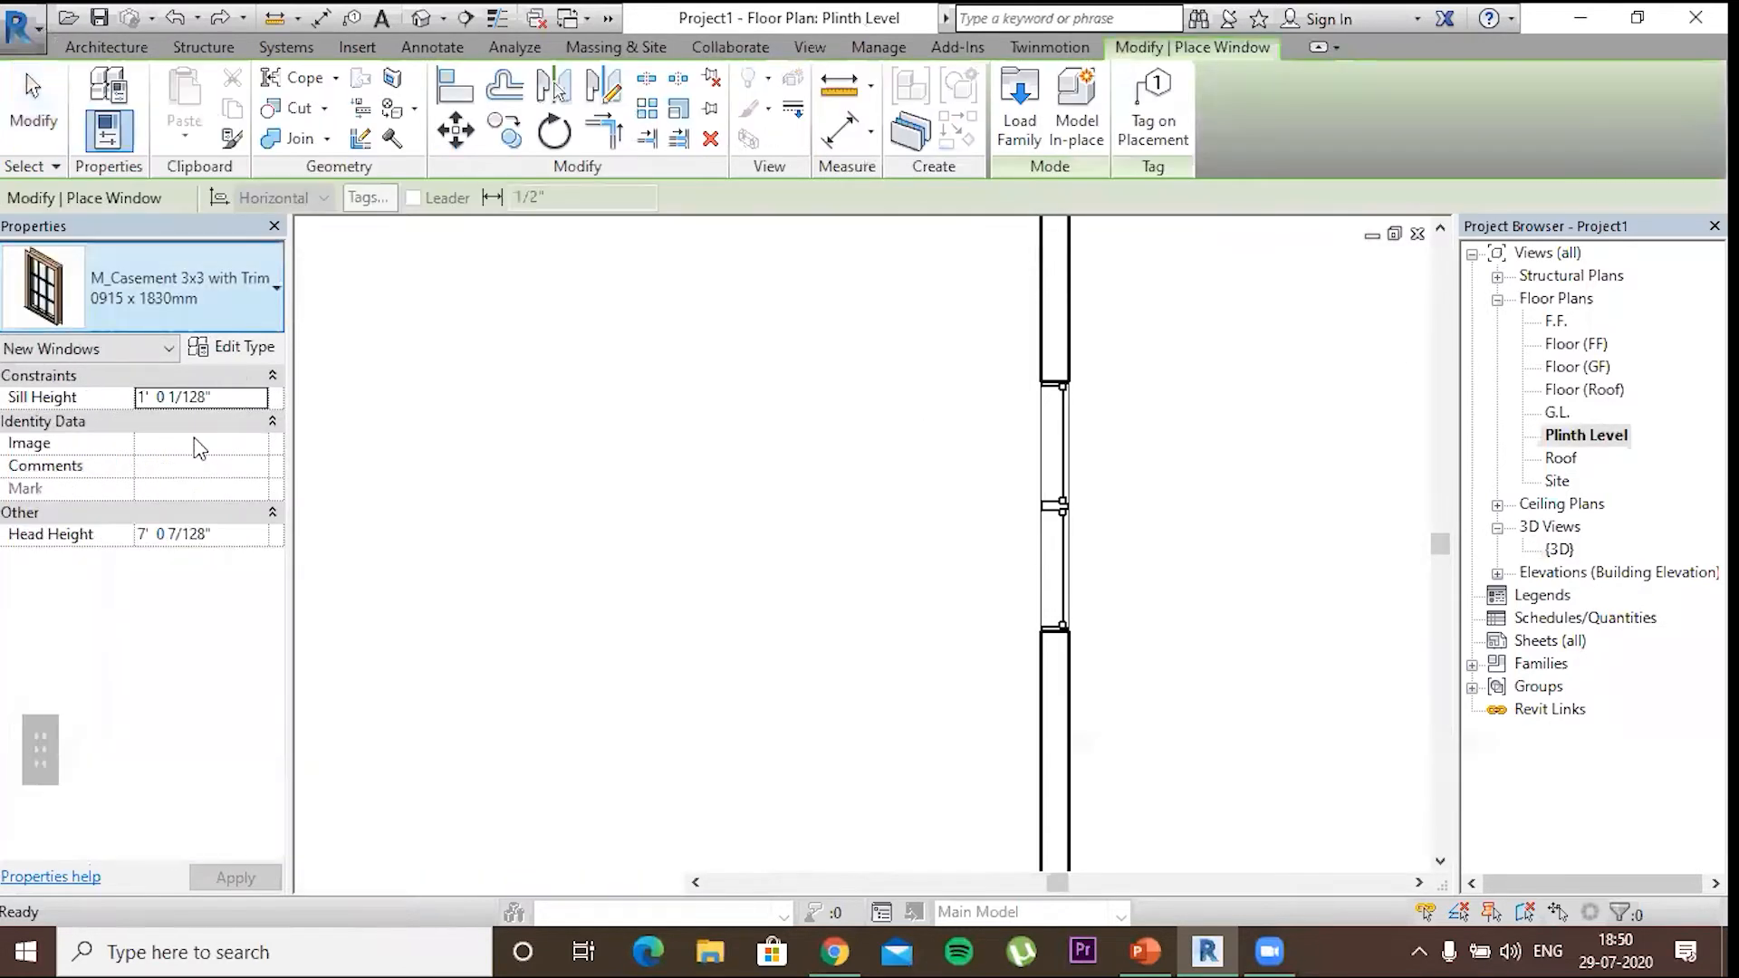
pyautogui.click(272, 288)
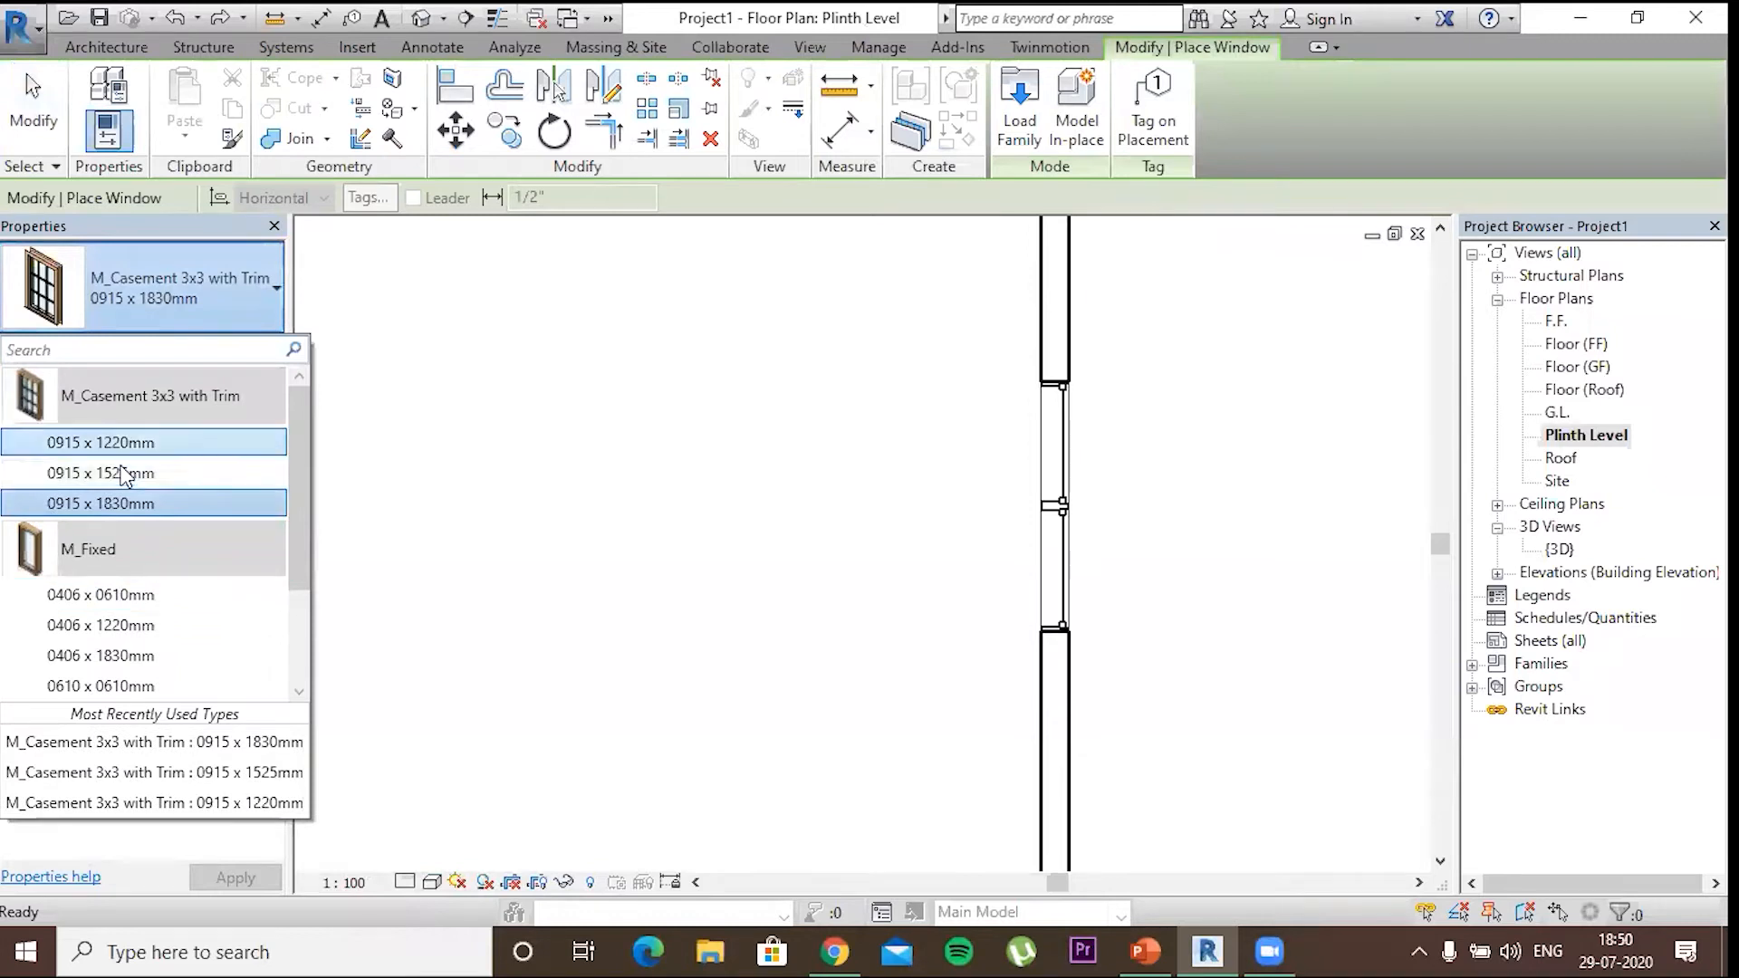
pyautogui.click(150, 474)
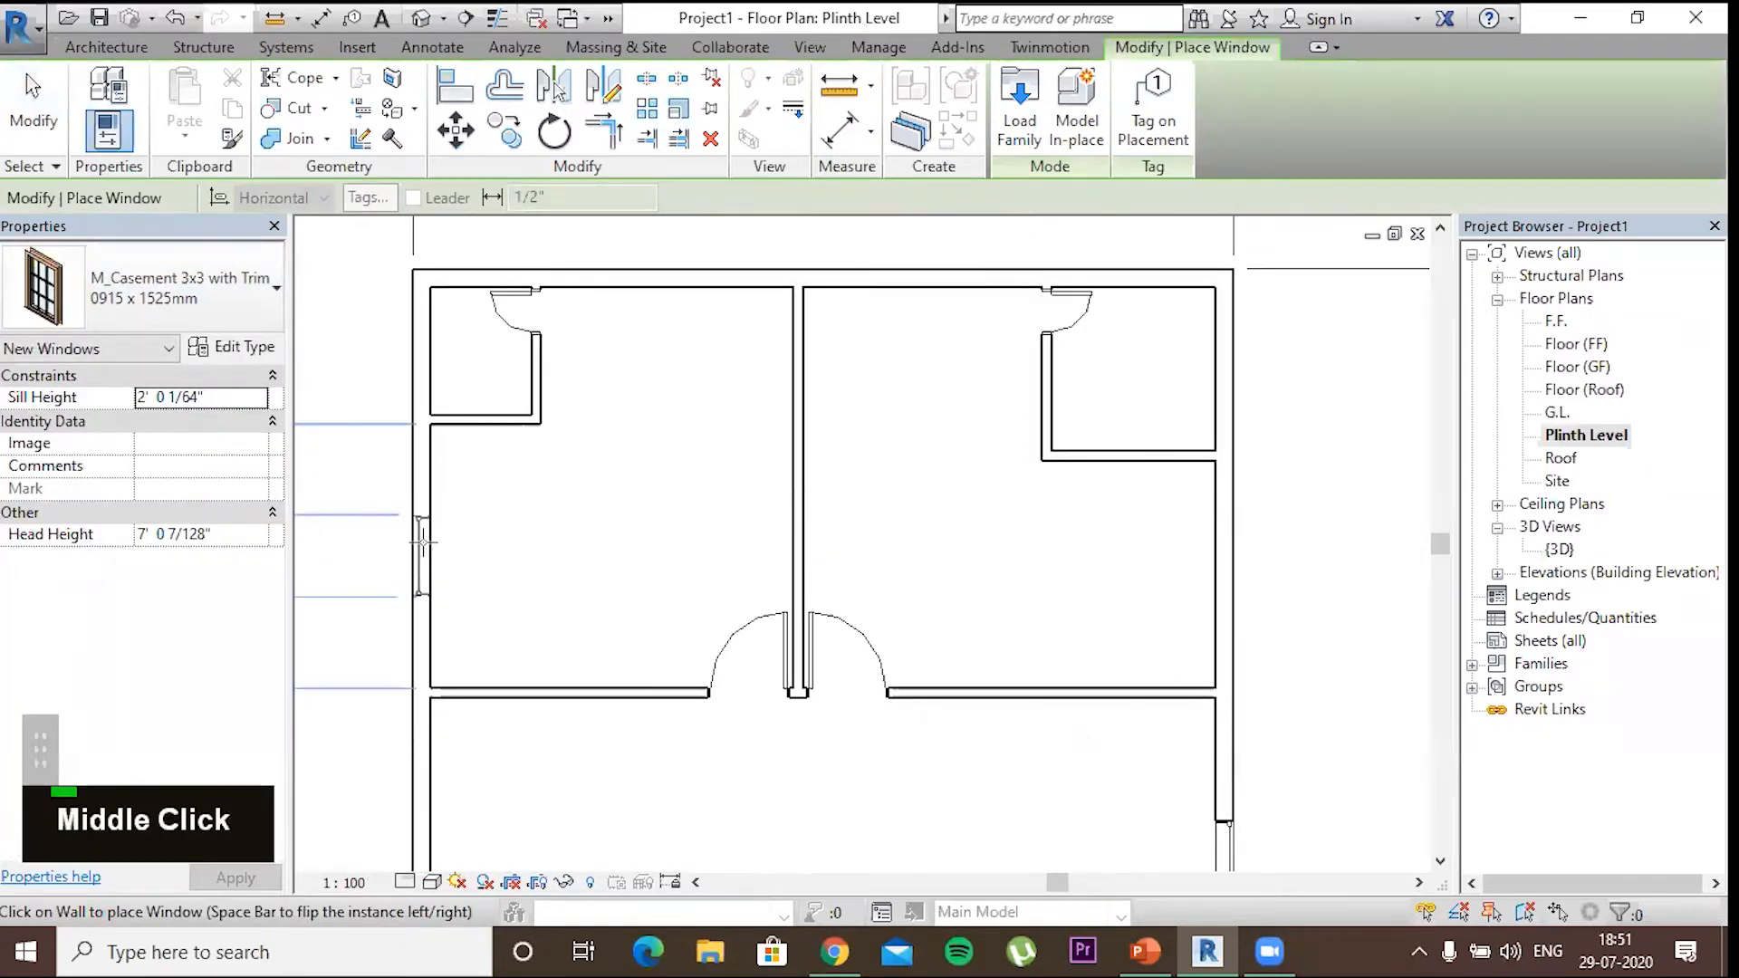
pyautogui.scroll(2, 422, 542)
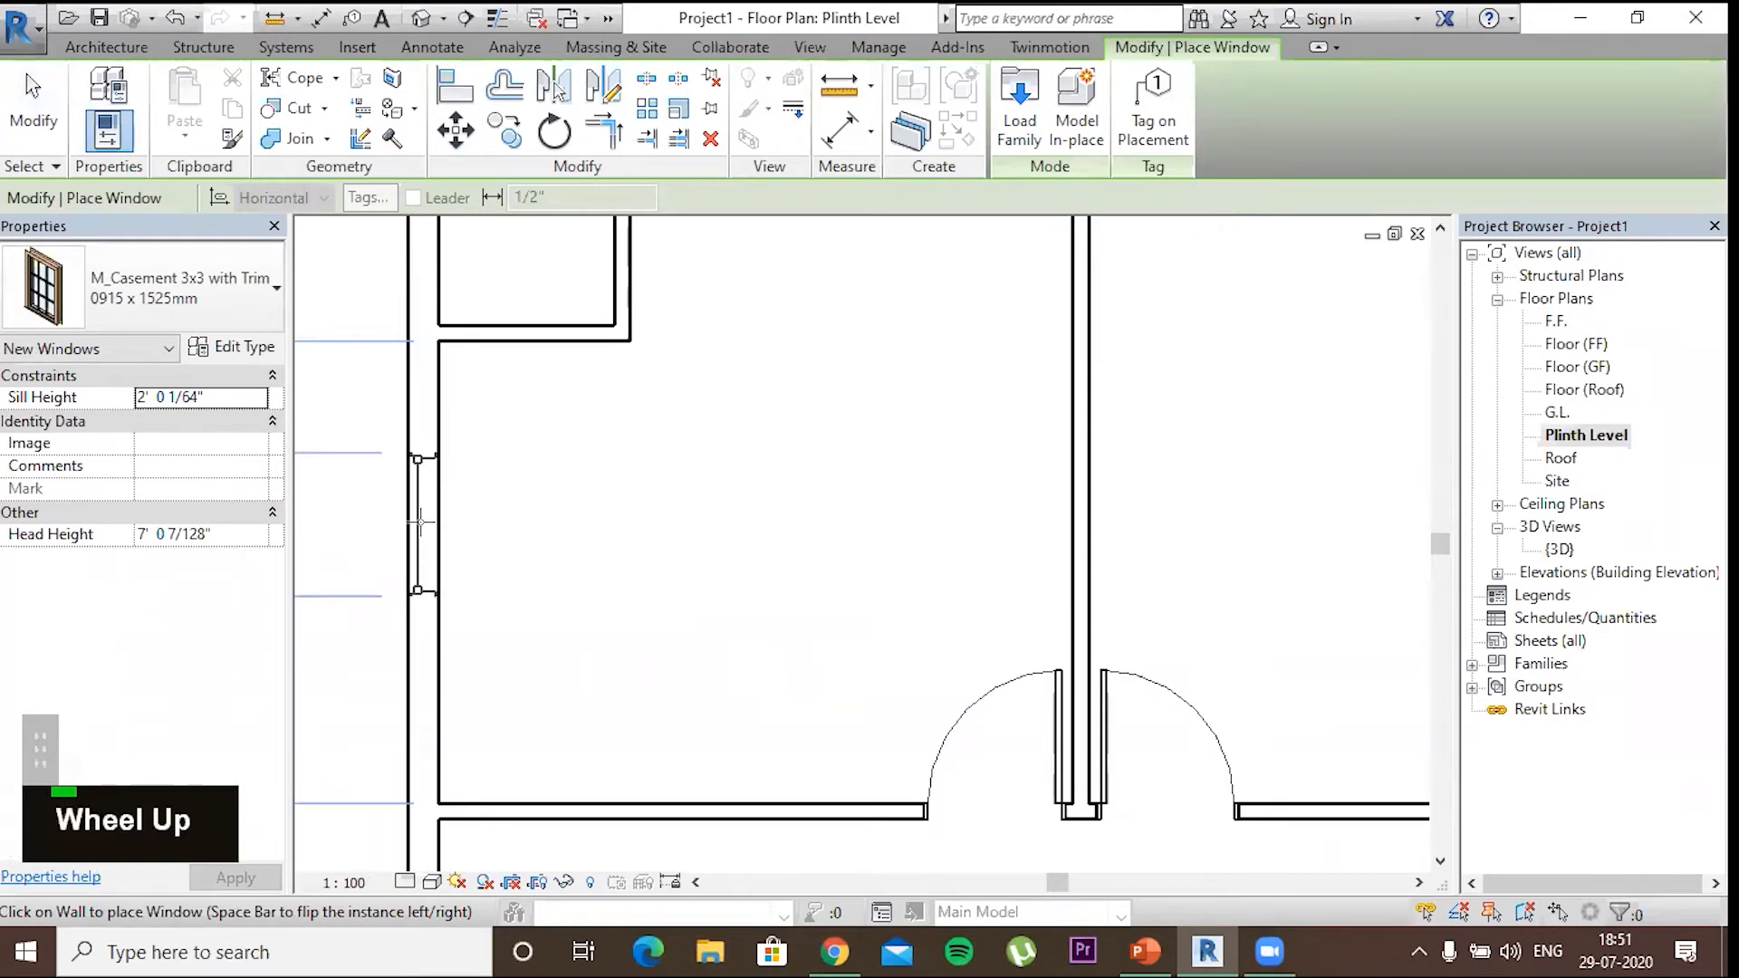
pyautogui.click(419, 556)
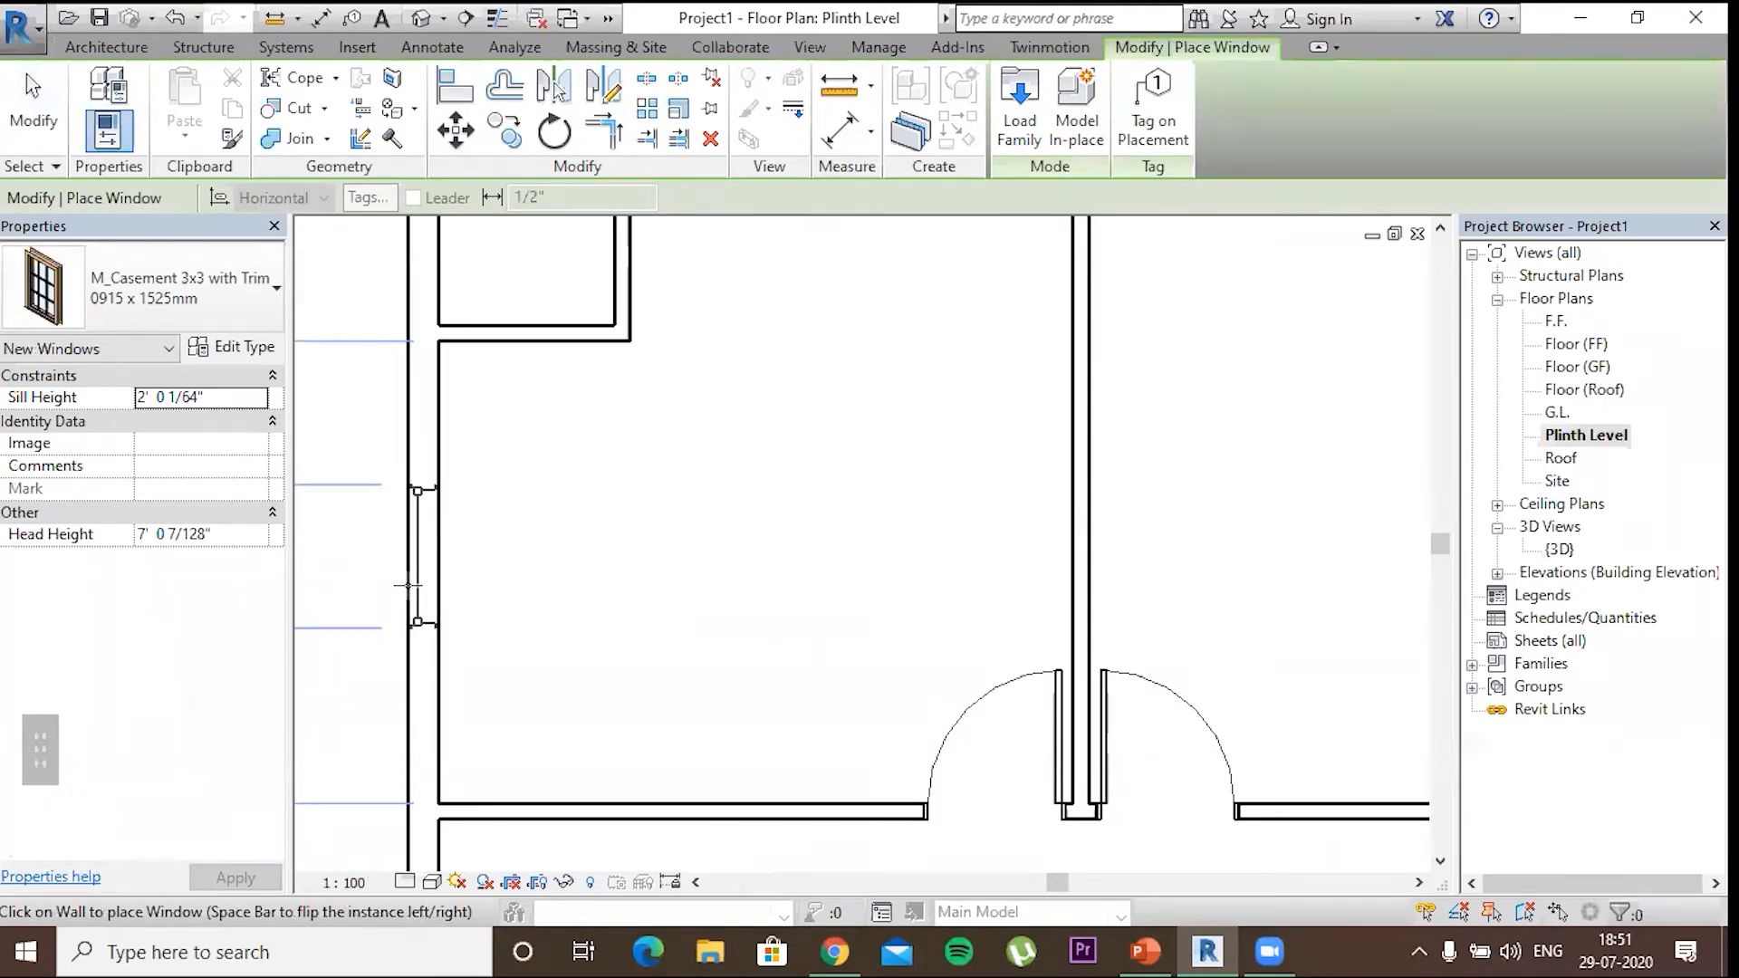
# Place 0915 x 1525mm casement windows in the plan's upper exterior wall, one in the left room and a pair in the right
pyautogui.moveTo(799, 629); pyautogui.dragTo(781, 883, button='middle')
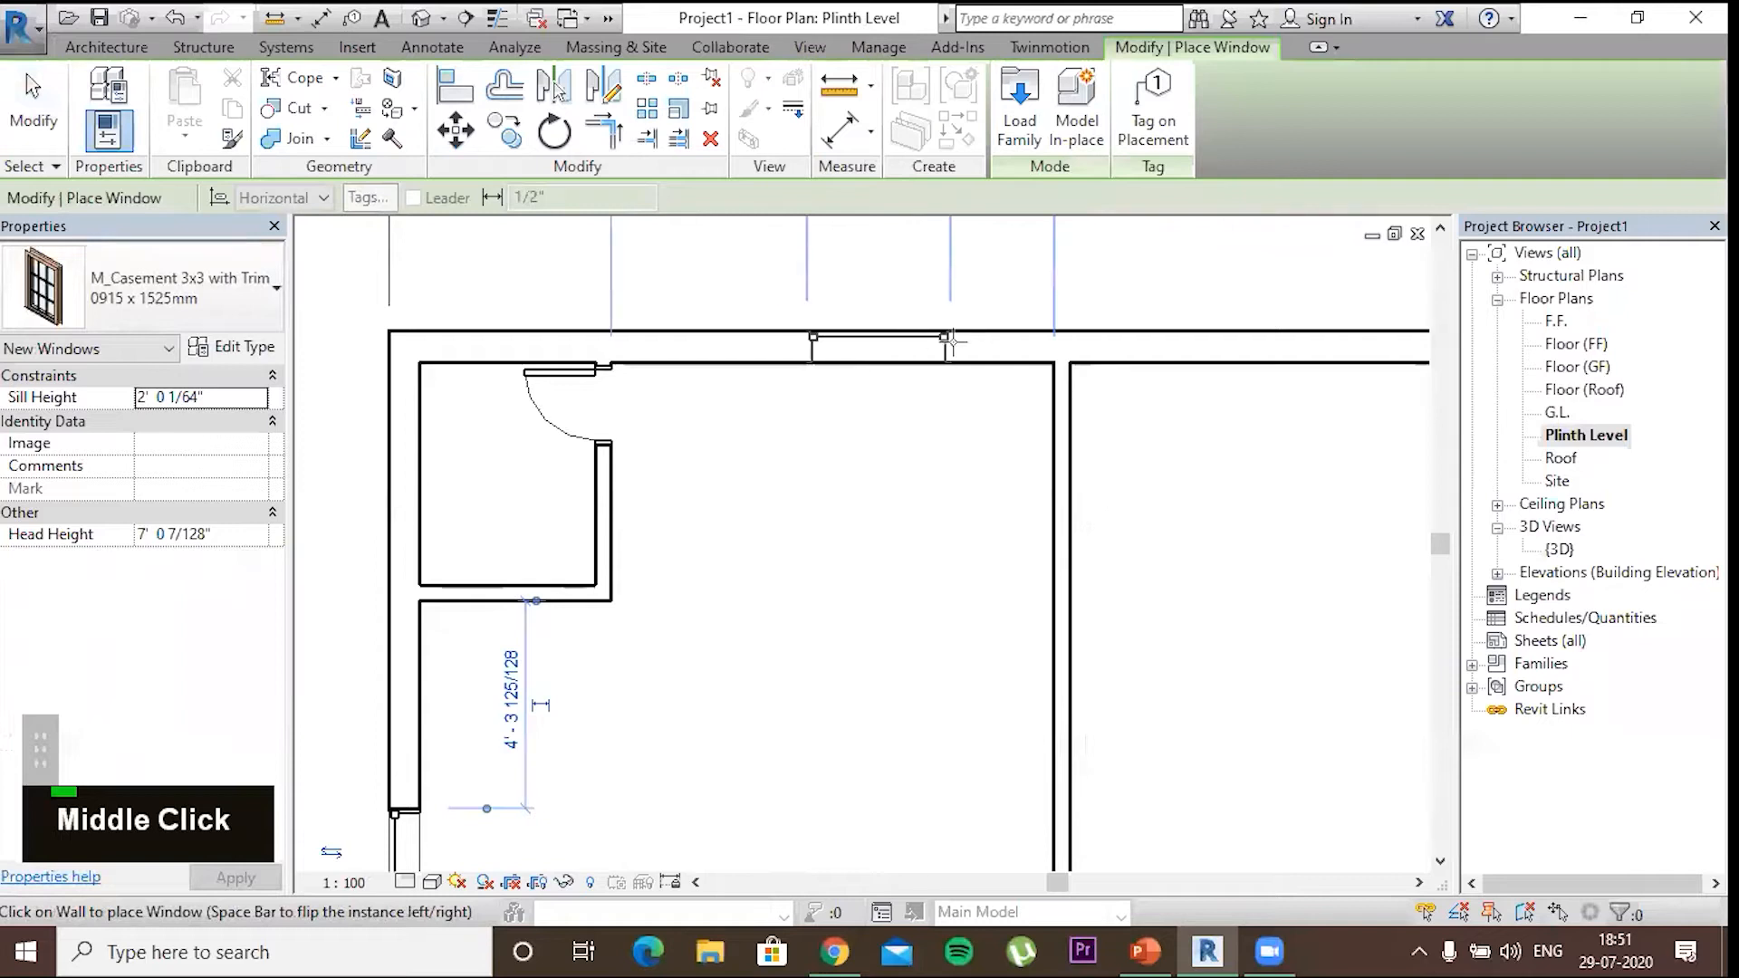
pyautogui.click(902, 342)
pyautogui.moveTo(885, 574); pyautogui.dragTo(498, 545, button='middle')
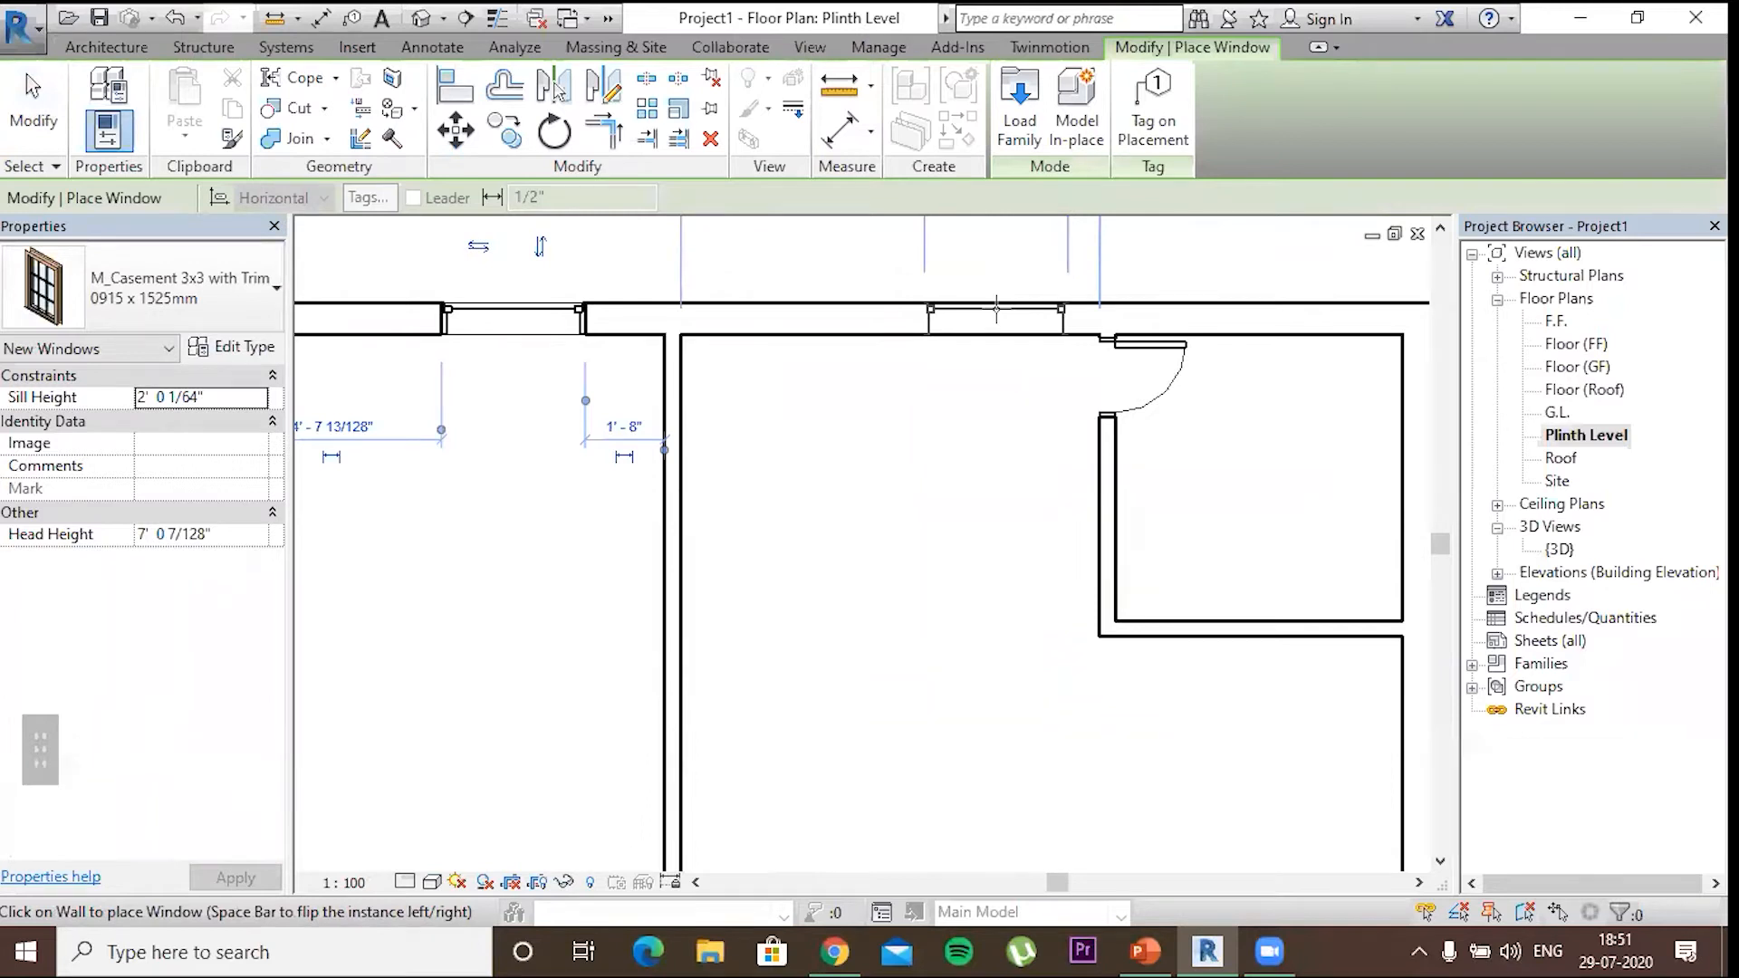
pyautogui.click(986, 310)
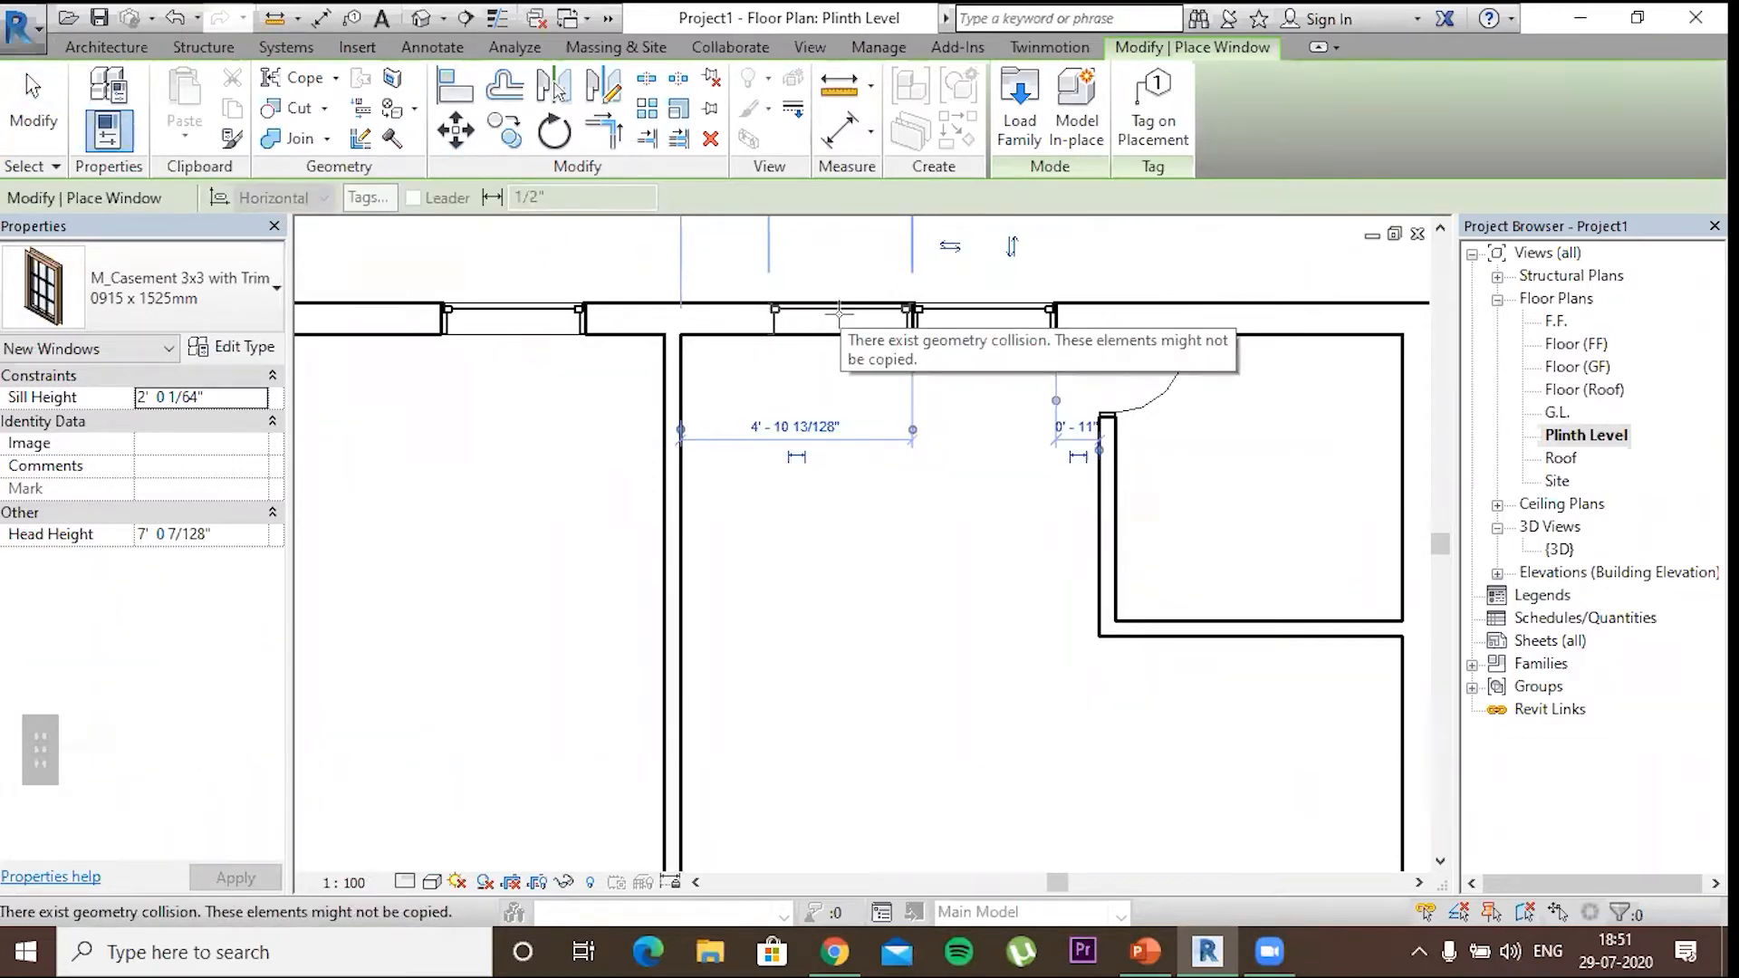
# Place a side-by-side pair of 0915 x 1525mm casement windows in the upper-right room's outer side wall, below the small corner room
pyautogui.scroll(-1, 852, 614)
pyautogui.scroll(-1, 890, 614)
pyautogui.moveTo(890, 614); pyautogui.dragTo(784, 589, button='middle')
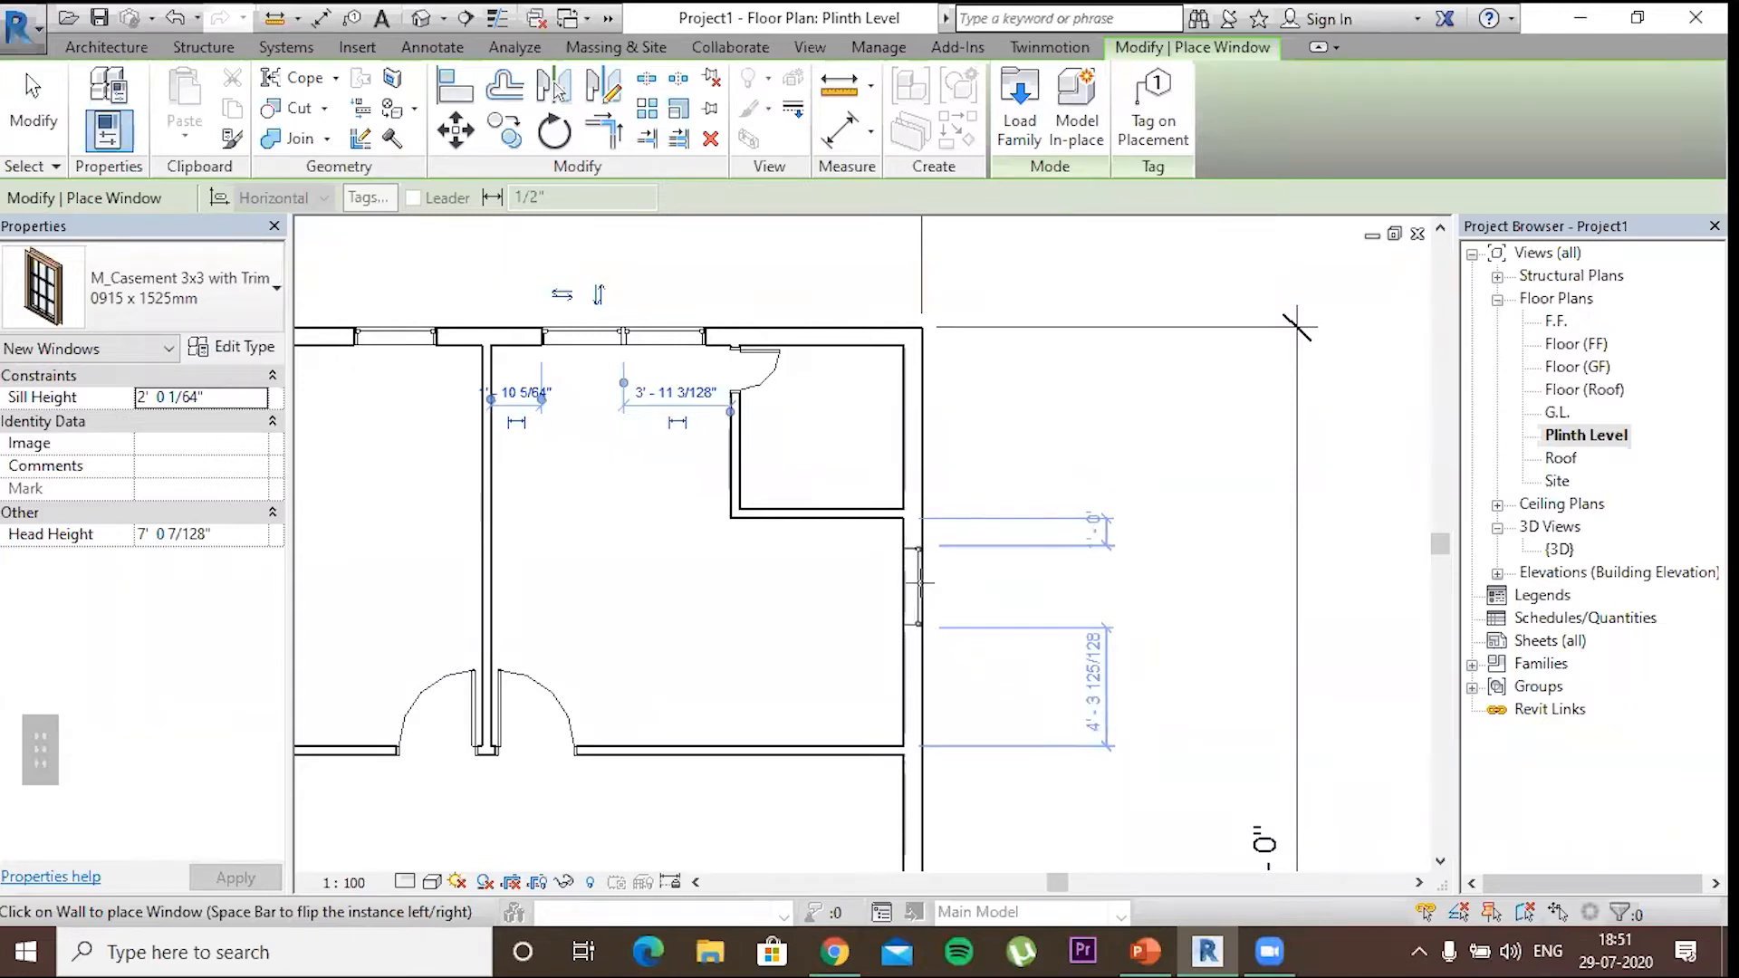
pyautogui.click(933, 669)
# Place three adjoining 0915 x 1525mm casement windows in the large central room's lower wall and finish placing windows
pyautogui.scroll(-5, 1156, 617)
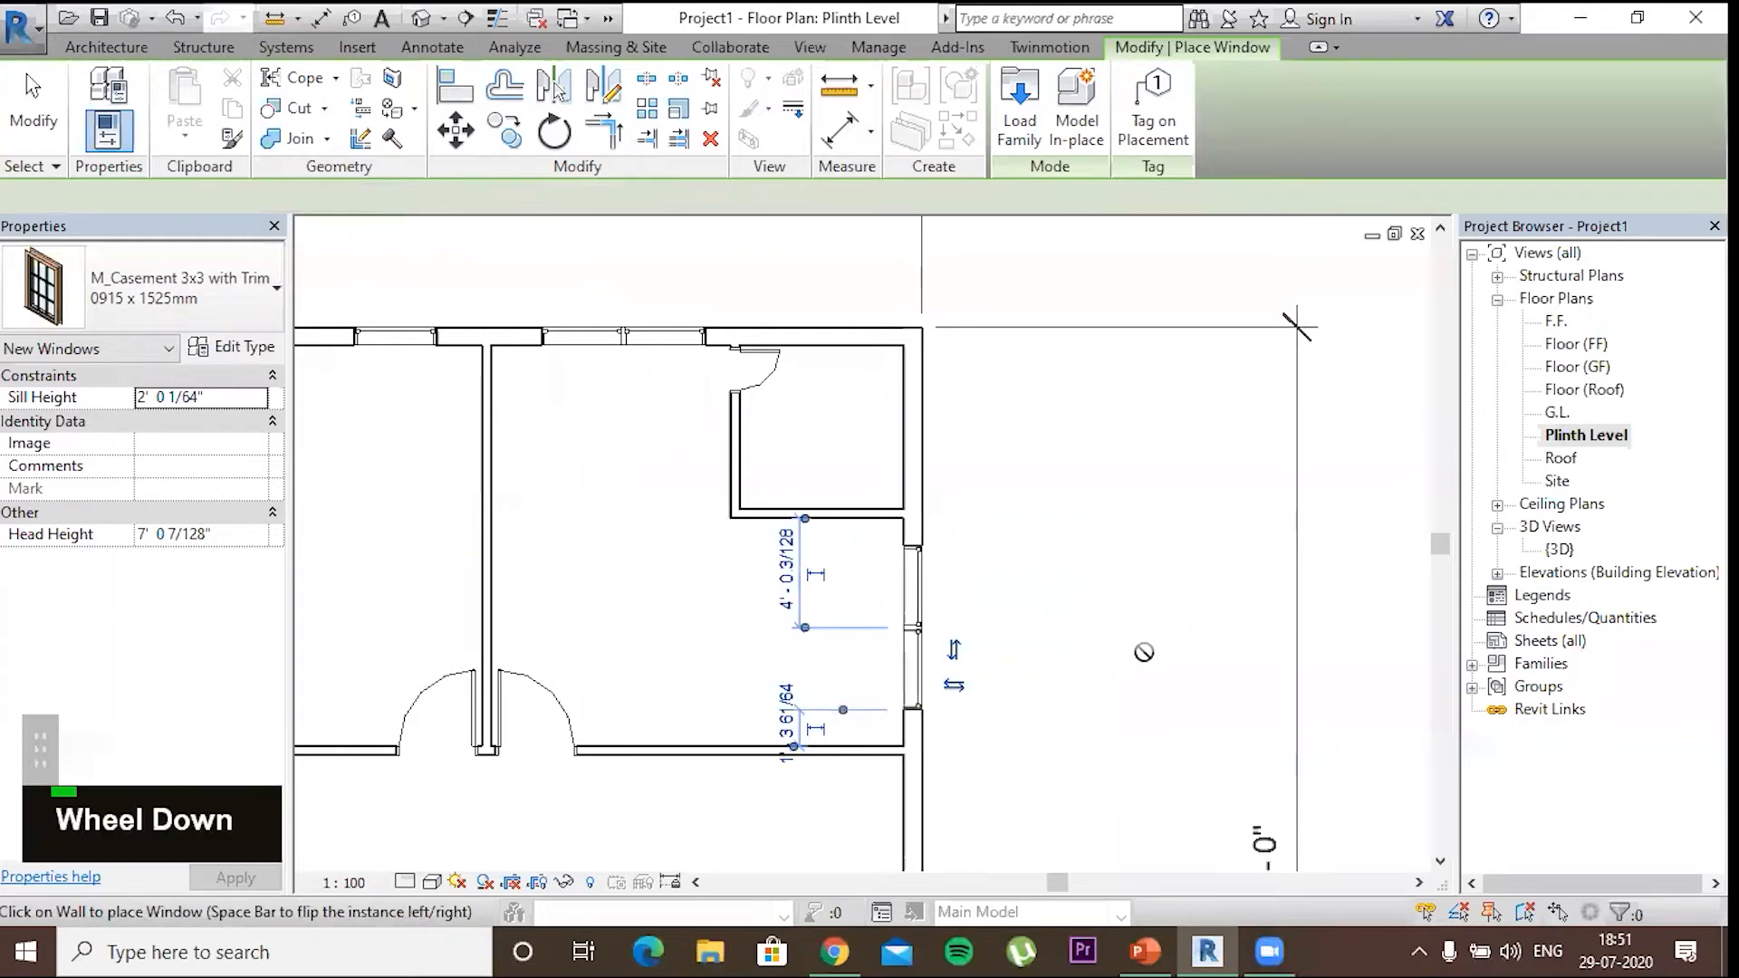
pyautogui.moveTo(1168, 616); pyautogui.dragTo(1073, 508, button='middle')
pyautogui.scroll(3, 958, 624)
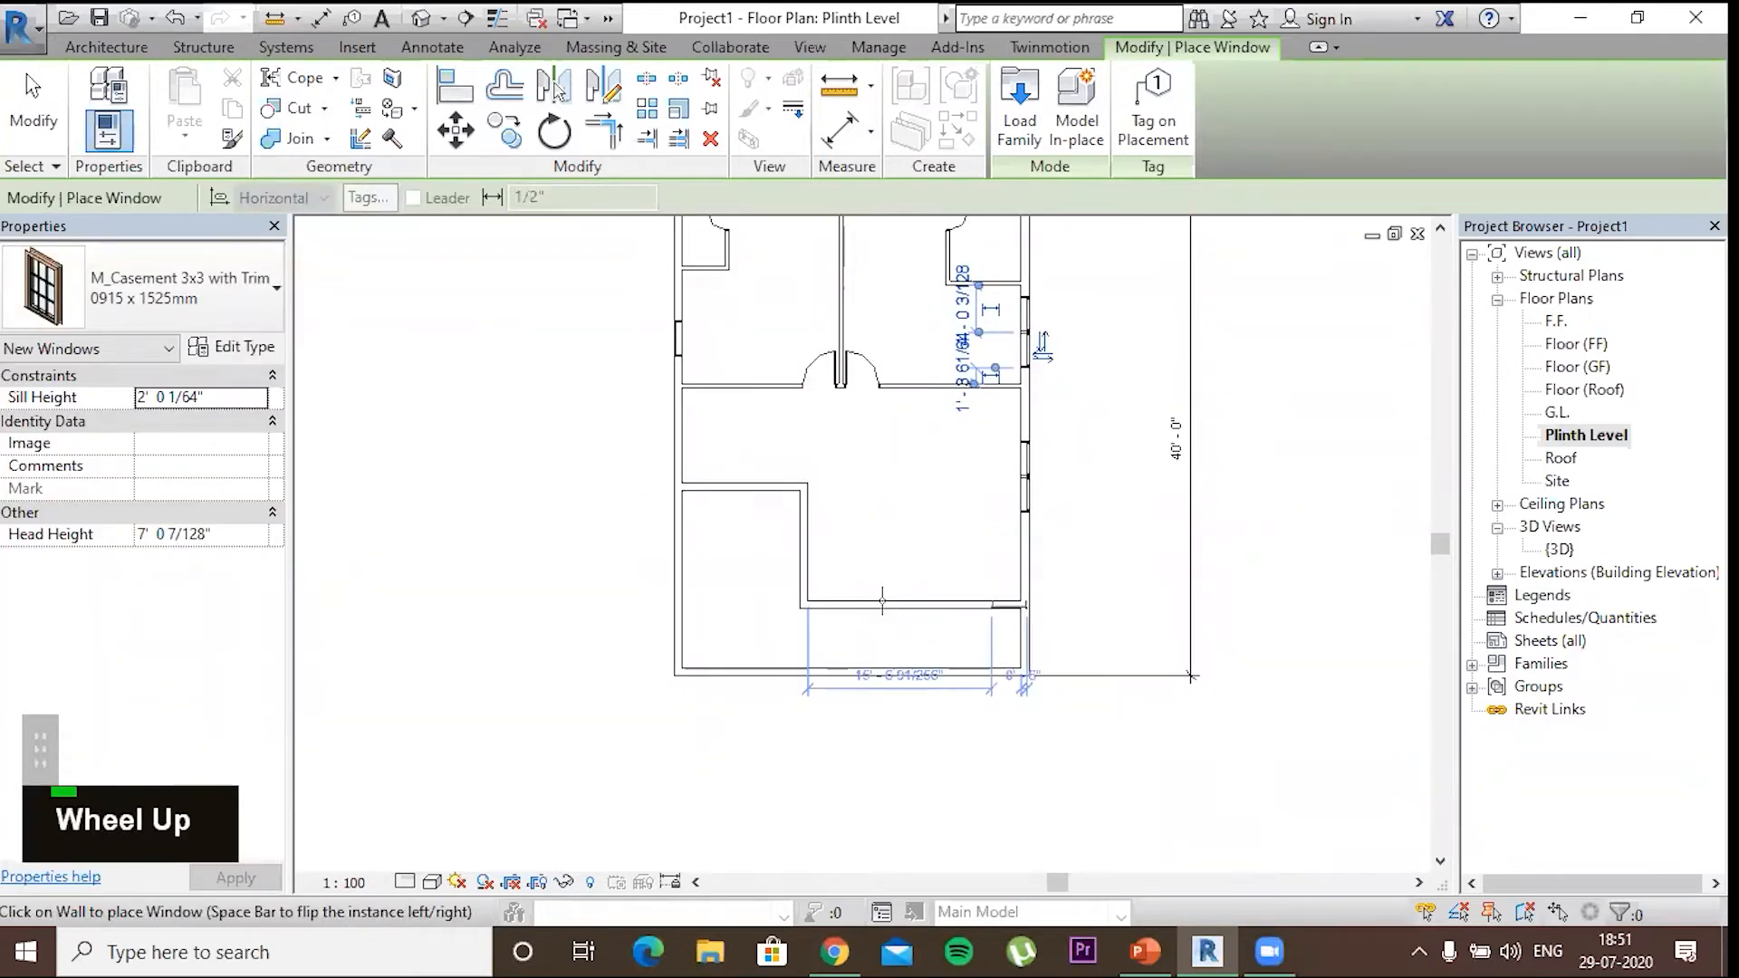
pyautogui.scroll(2, 978, 616)
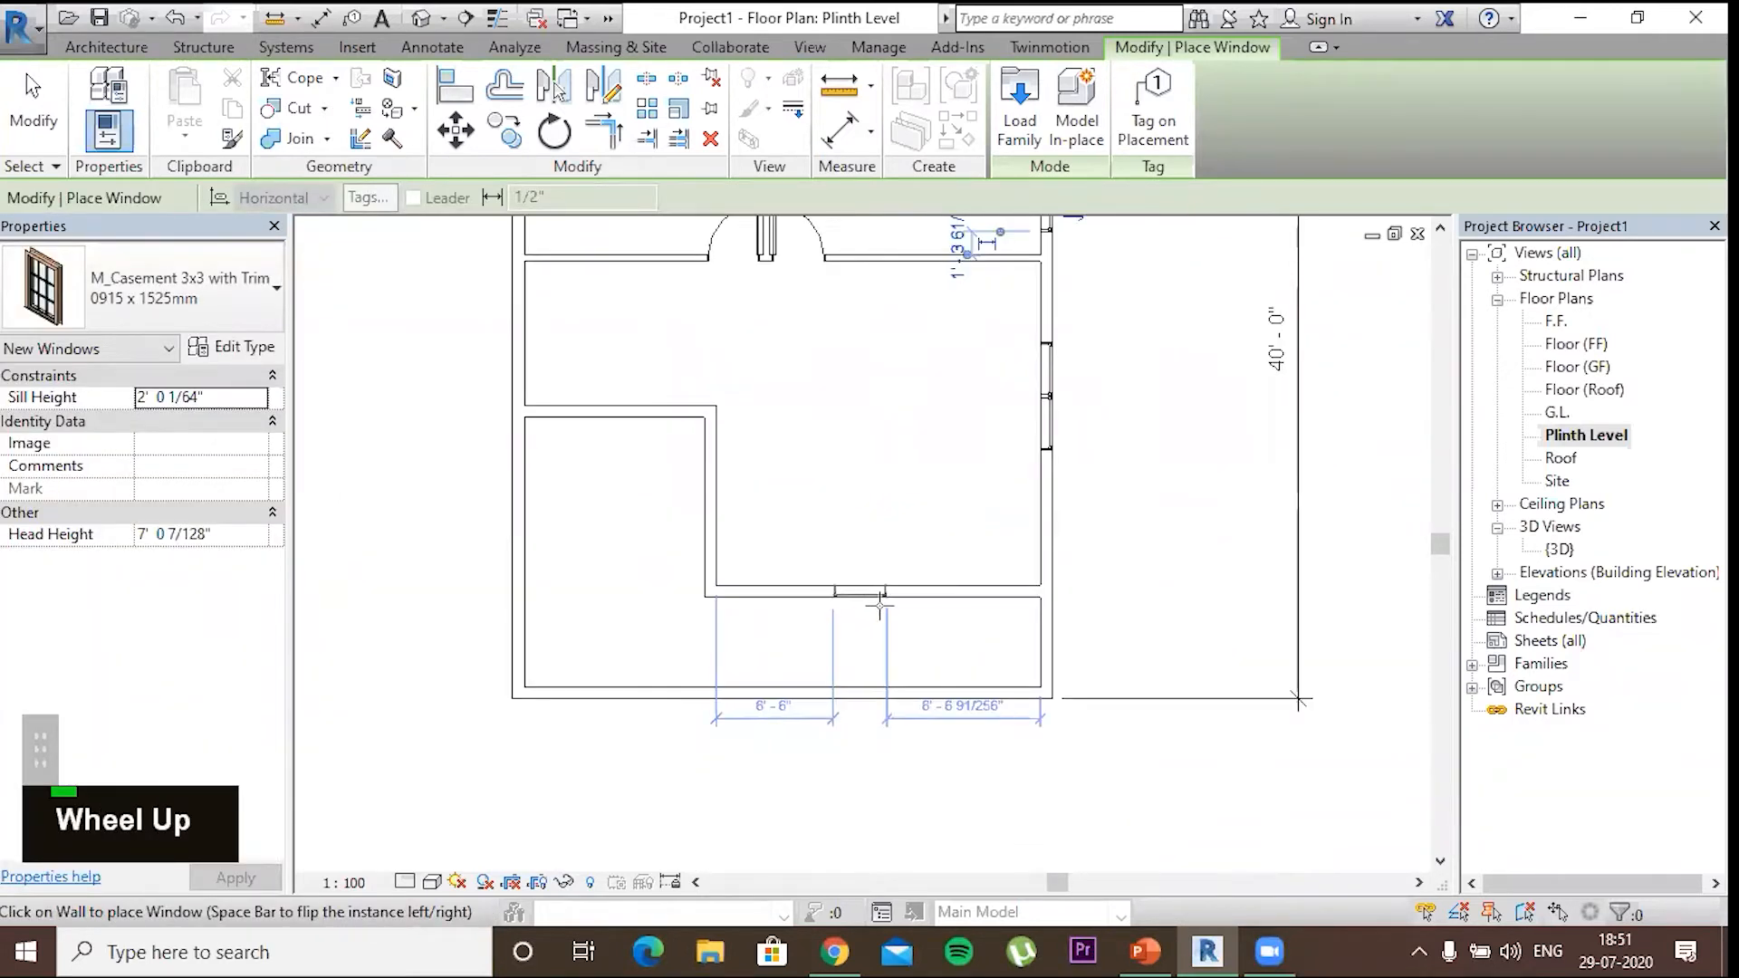
pyautogui.click(816, 596)
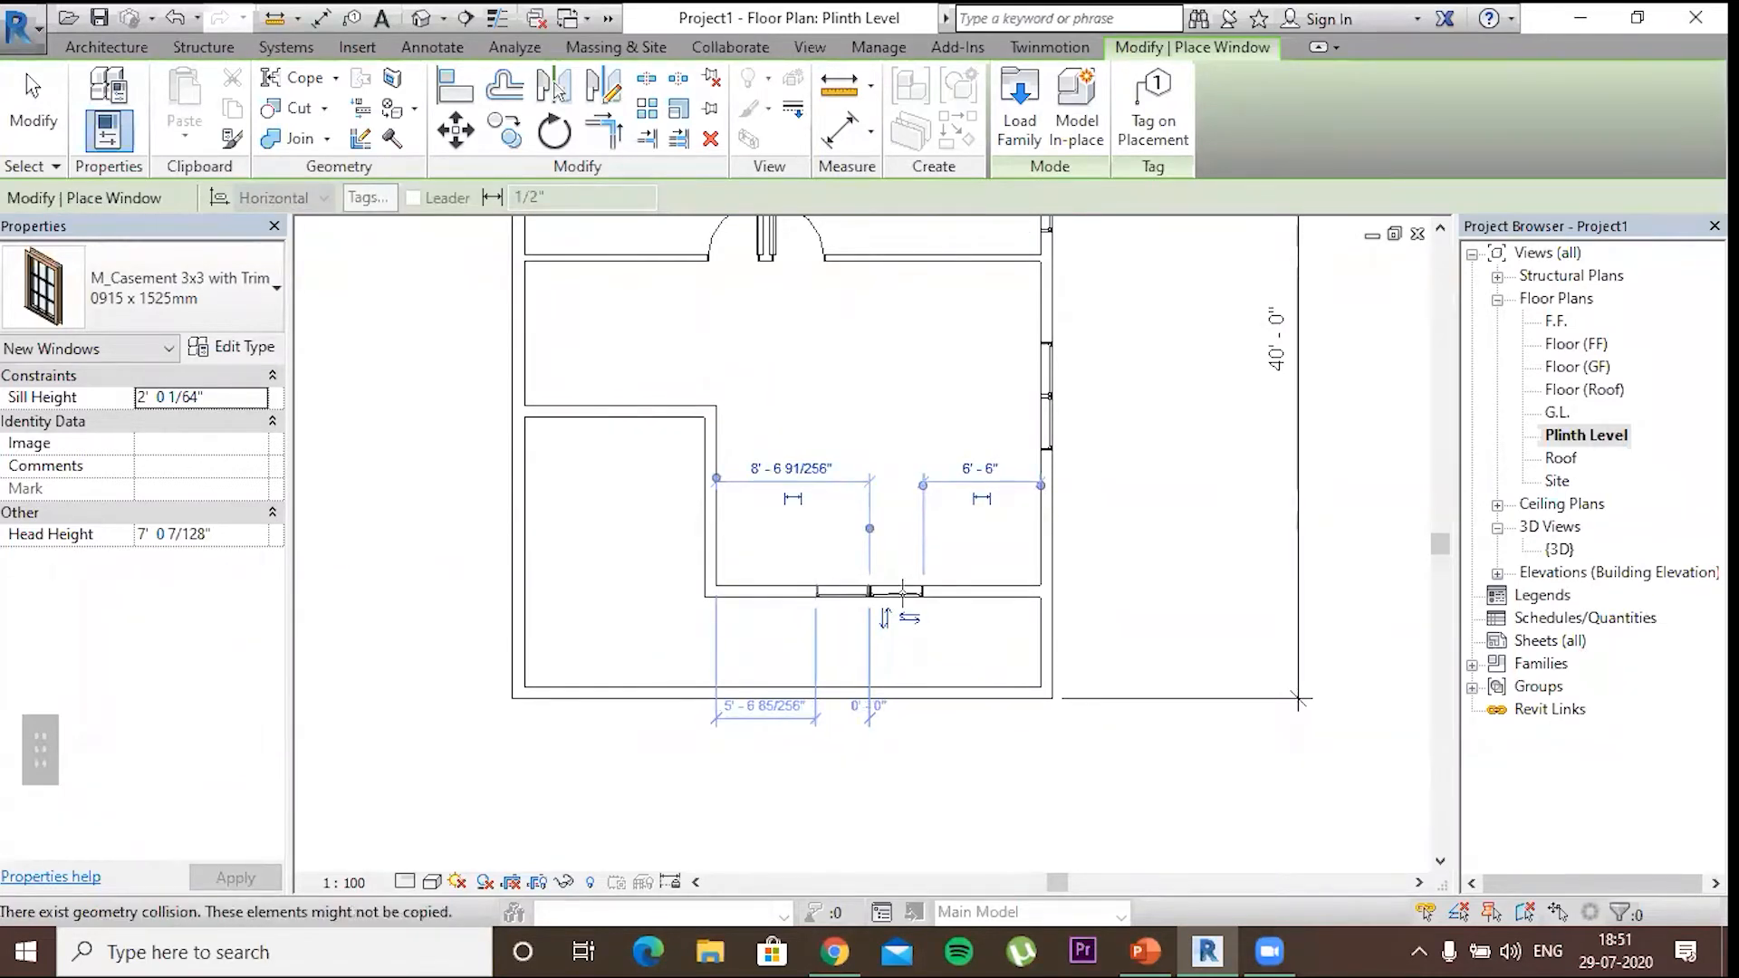
pyautogui.click(946, 594)
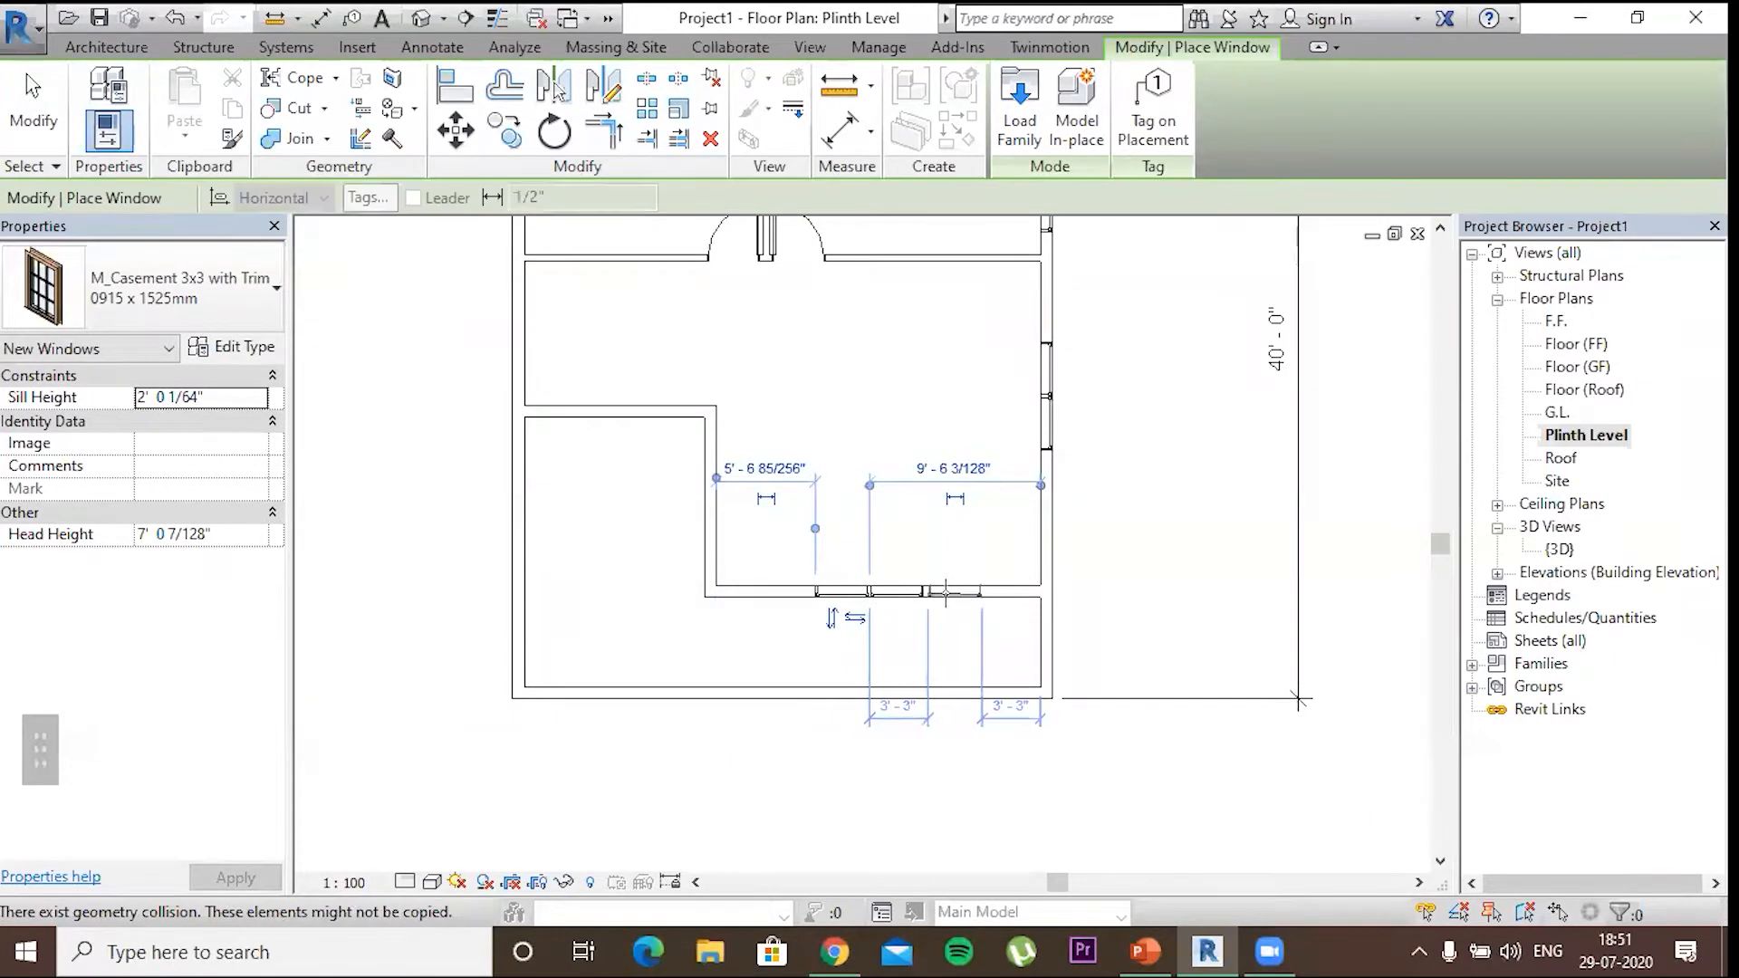
pyautogui.scroll(2, 946, 594)
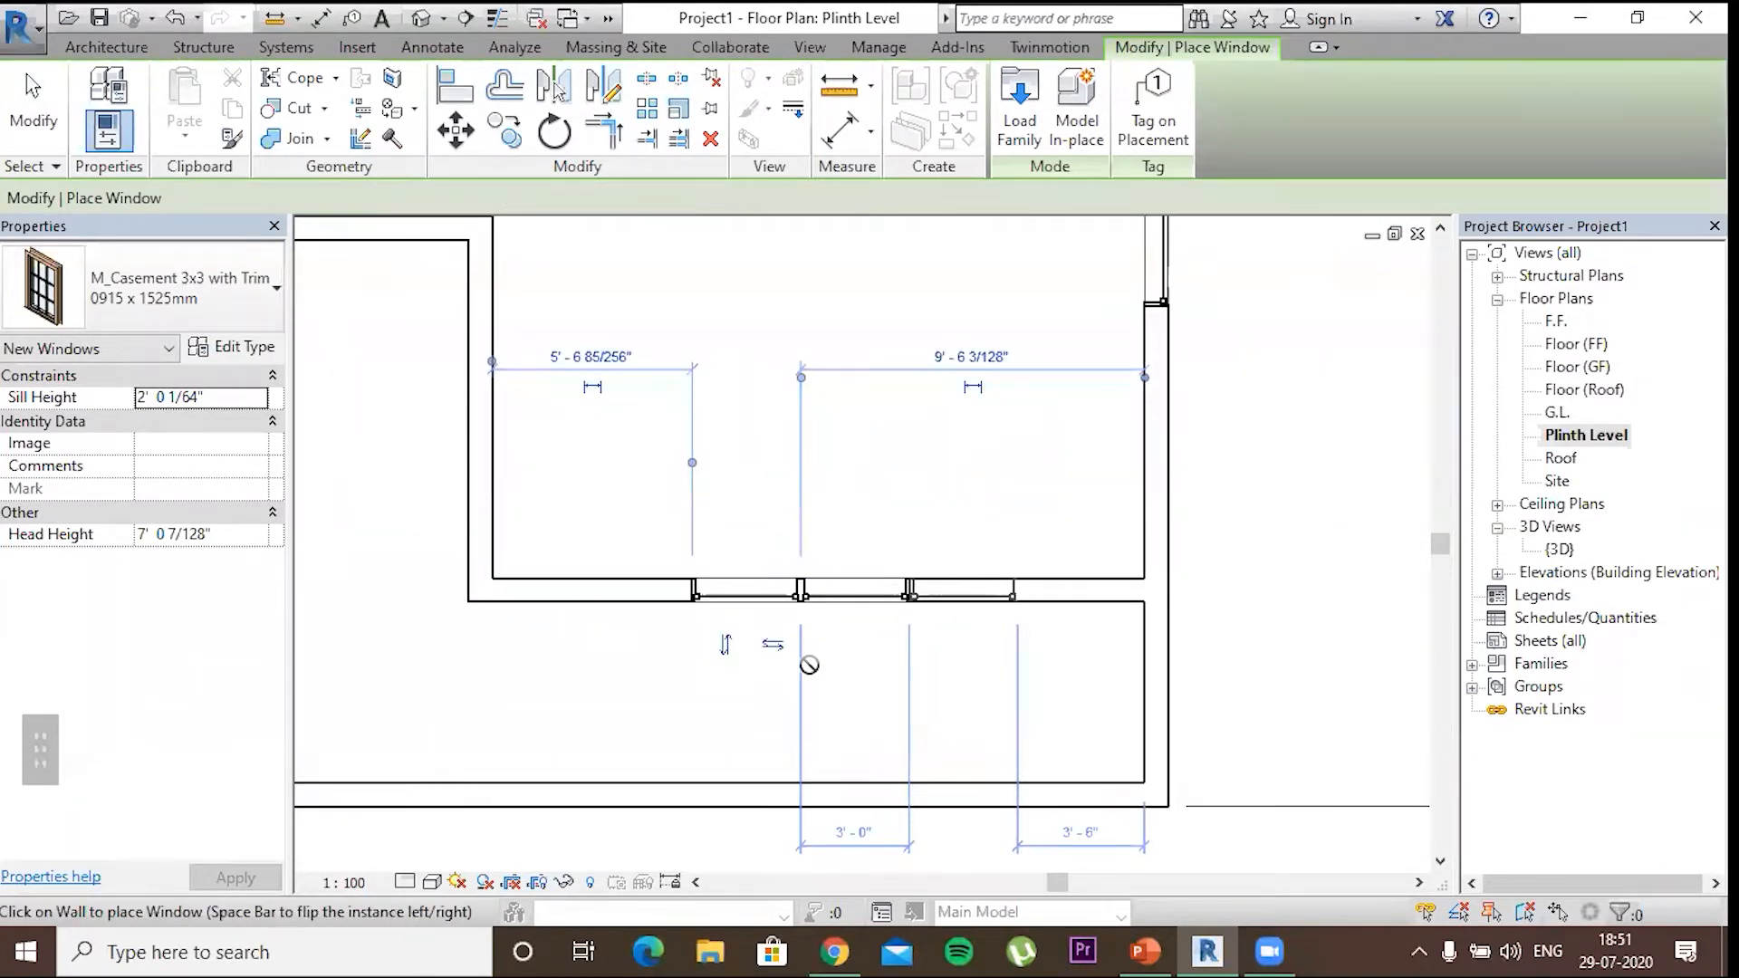
pyautogui.scroll(-1, 838, 507)
pyautogui.press('Escape')
pyautogui.press('Escape')
# Check the placed windows in the plan and the {3D} view, and return to the whole Plinth Level plan
pyautogui.scroll(-5, 729, 524)
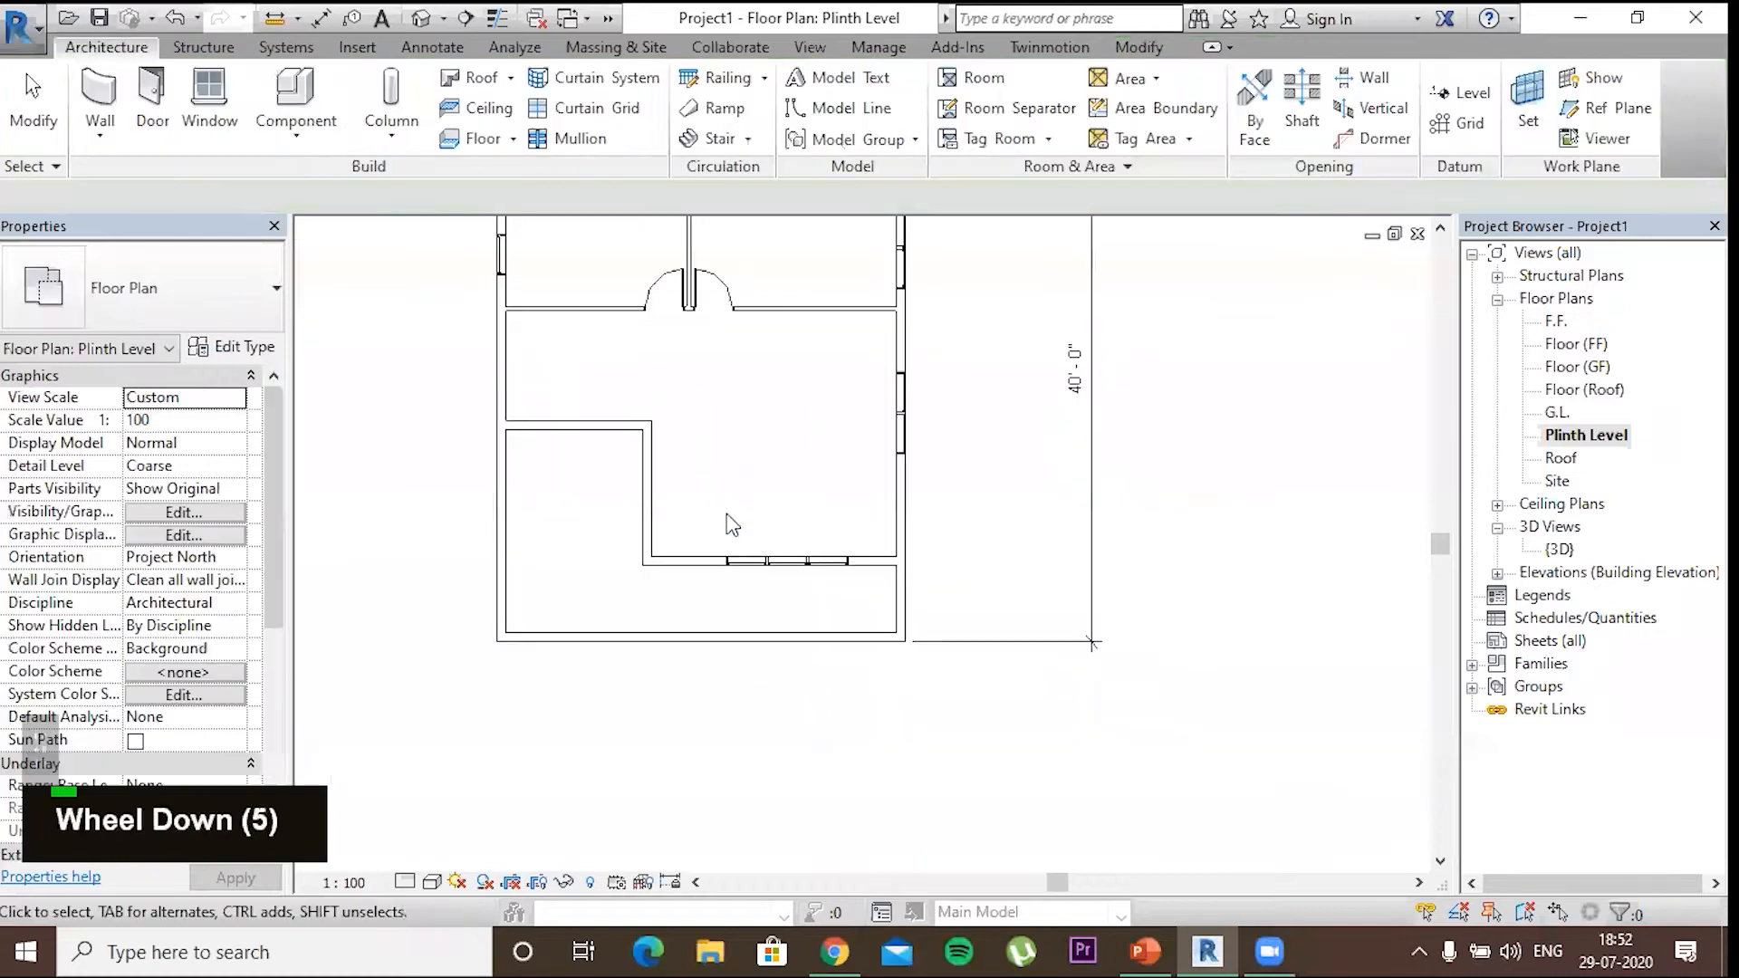
pyautogui.moveTo(581, 413); pyautogui.dragTo(603, 476, button='middle')
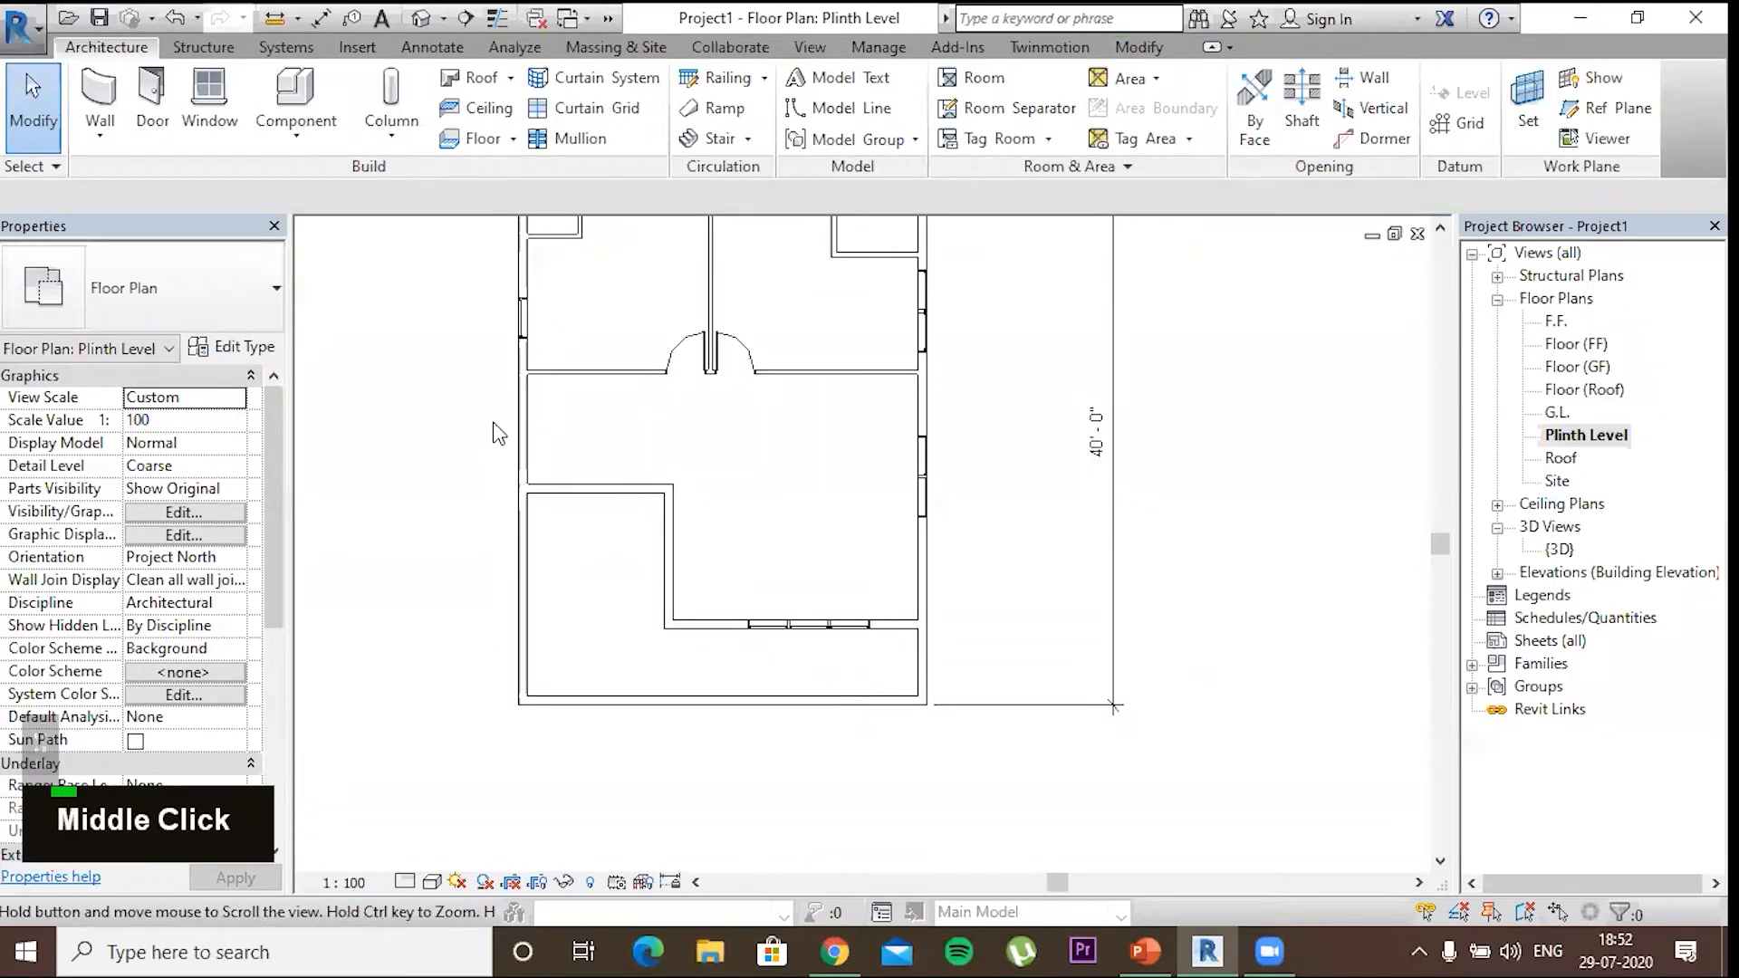
pyautogui.scroll(2, 530, 226)
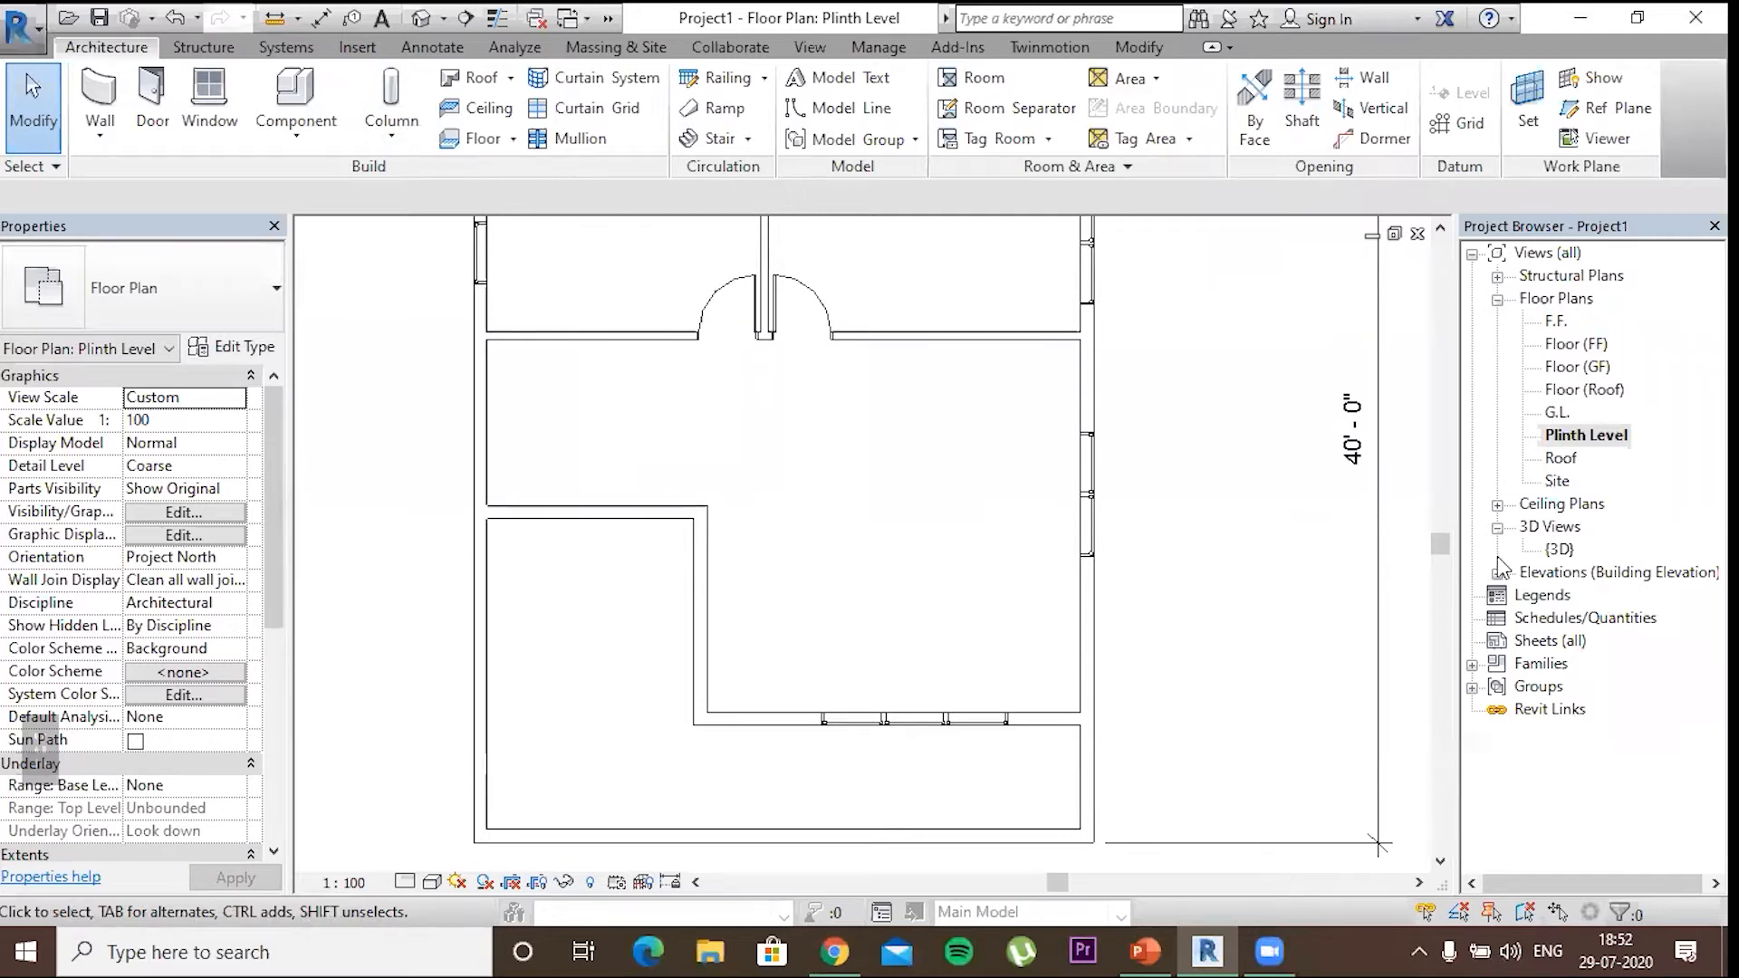
pyautogui.doubleClick(1560, 549)
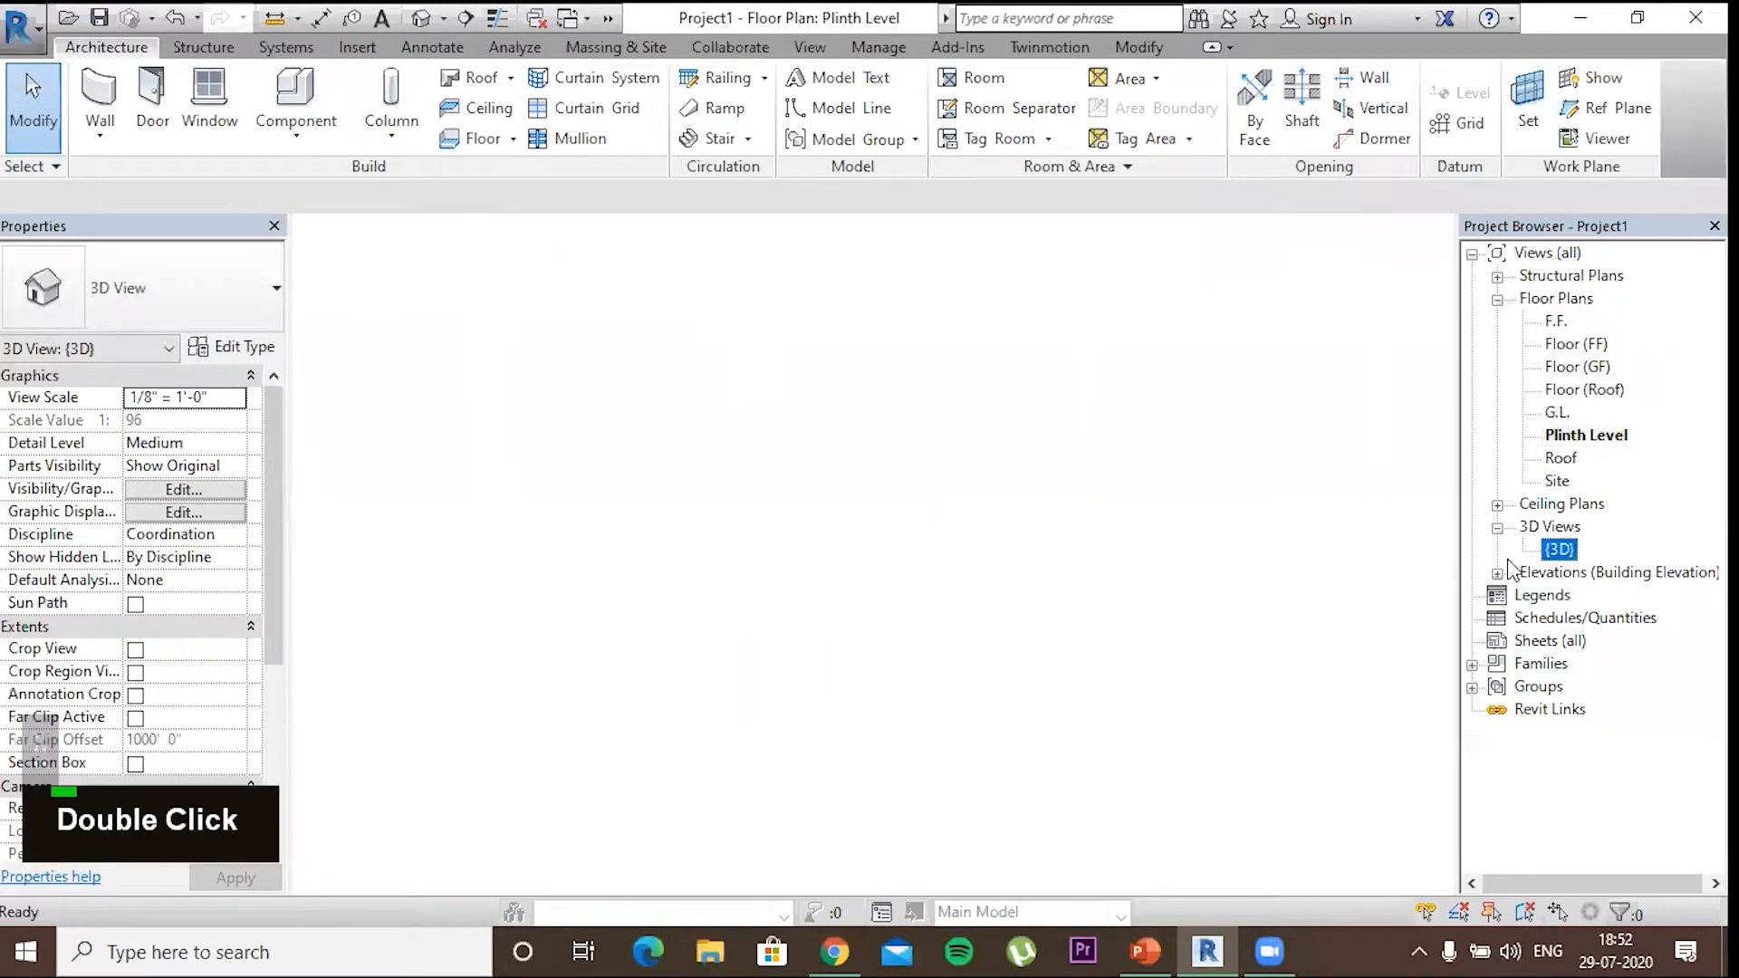
pyautogui.scroll(-1, 937, 596)
pyautogui.keyDown('shift'); pyautogui.moveTo(930, 716); pyautogui.dragTo(788, 634, button='middle'); pyautogui.keyUp('shift')
pyautogui.doubleClick(1586, 435)
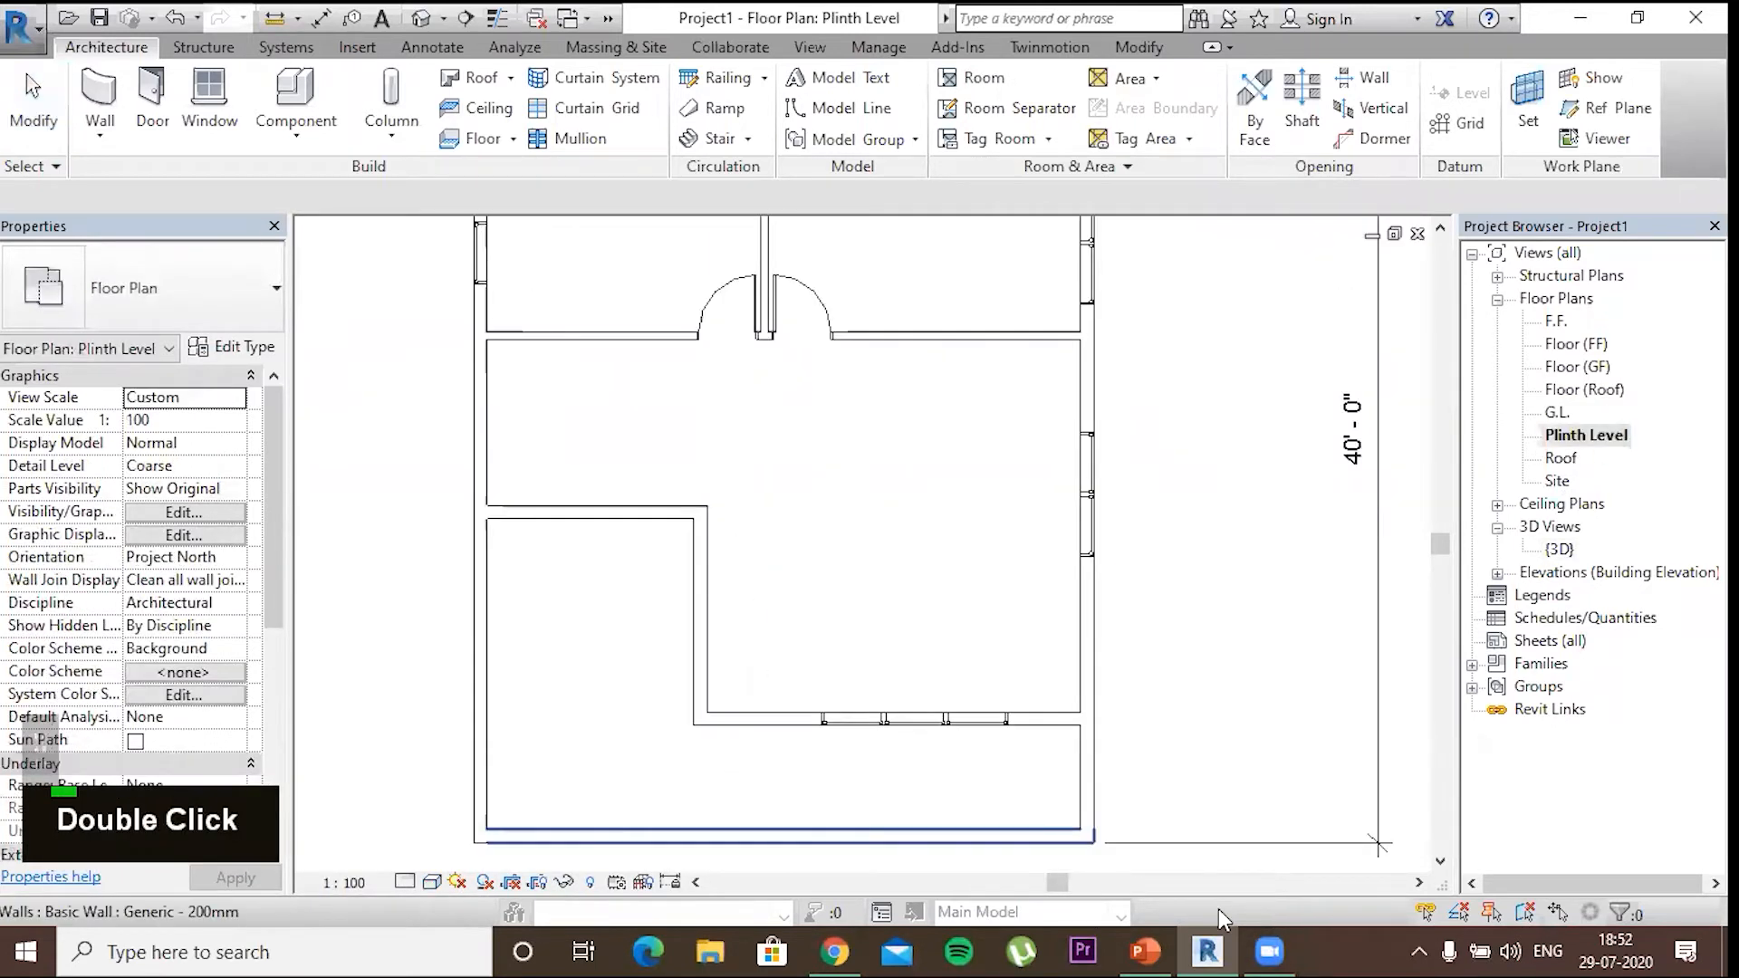
pyautogui.click(1161, 942)
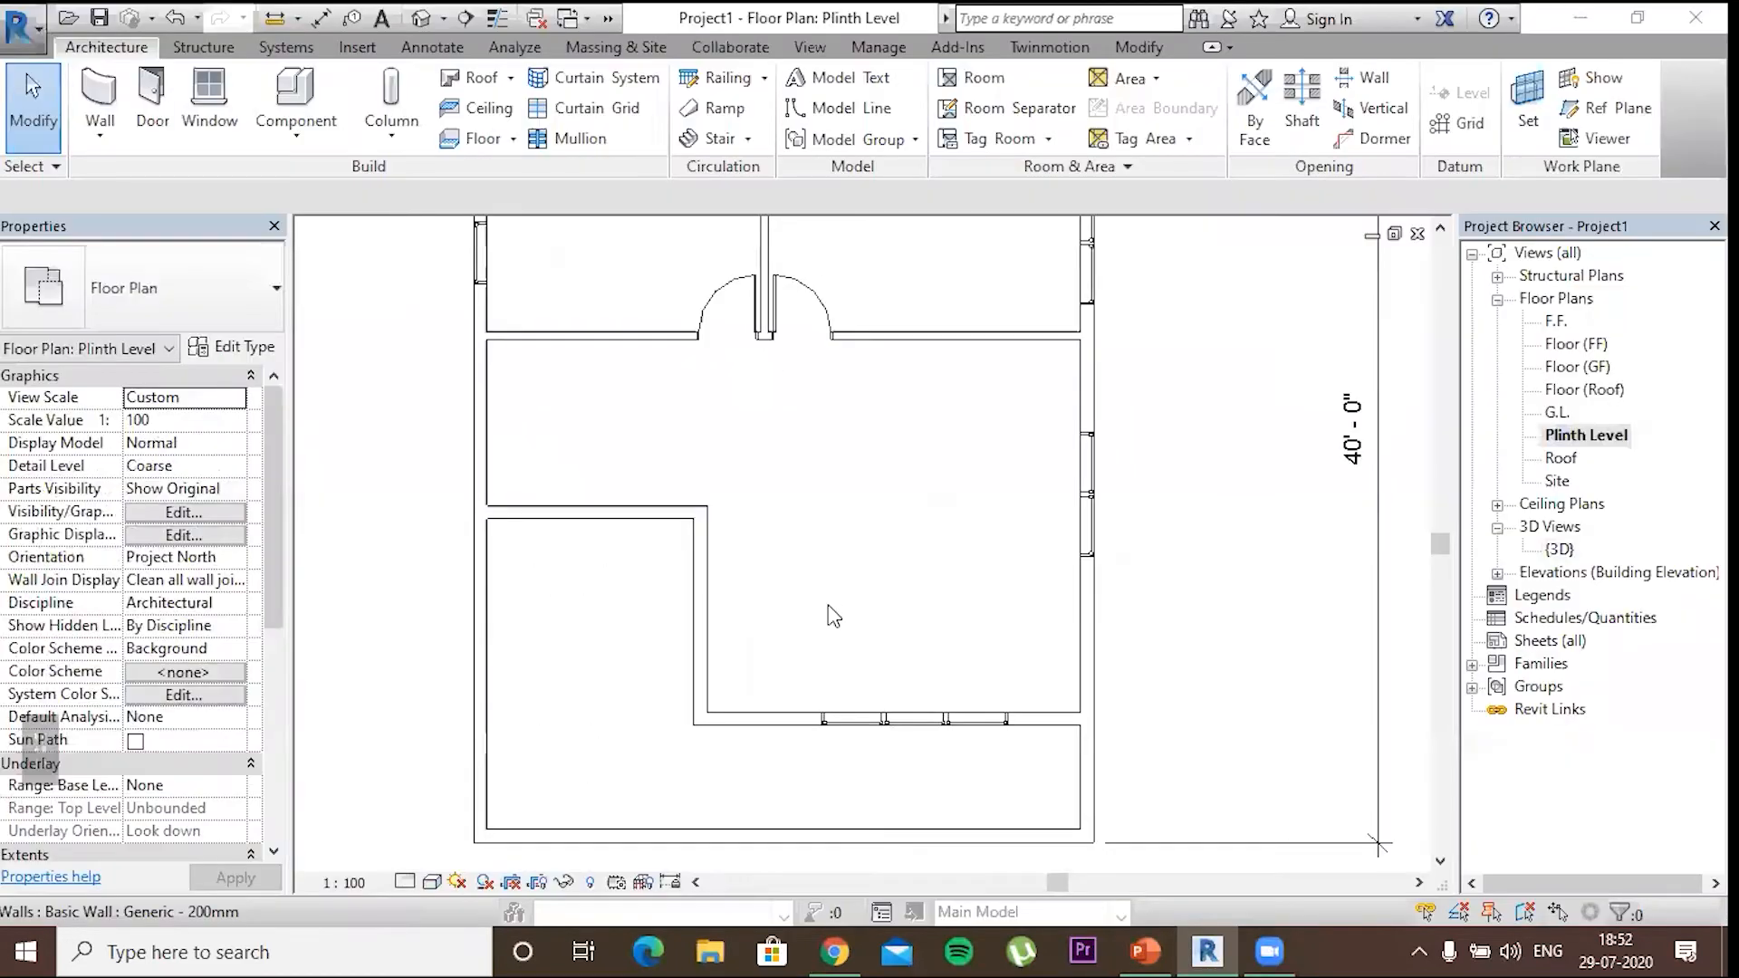
pyautogui.scroll(-2, 827, 625)
pyautogui.moveTo(853, 292); pyautogui.dragTo(856, 299, button='middle')
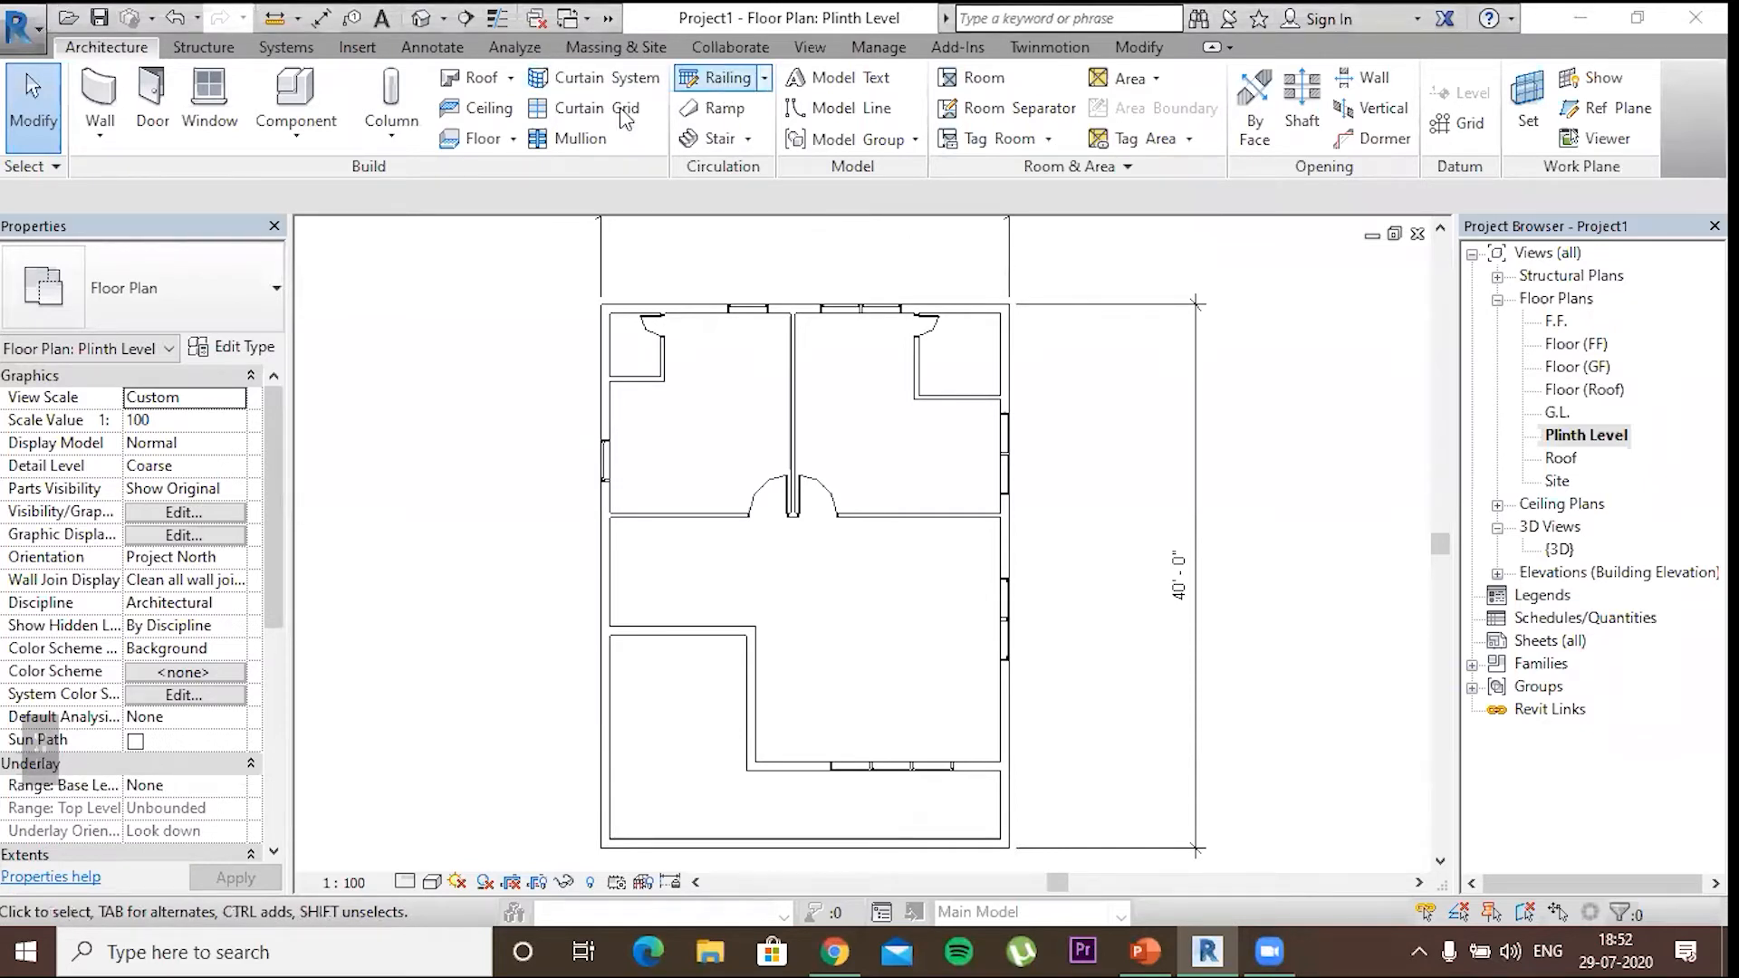
# Start an architectural floor on Plinth Level using the Generic 150mm floor type
pyautogui.click(518, 140)
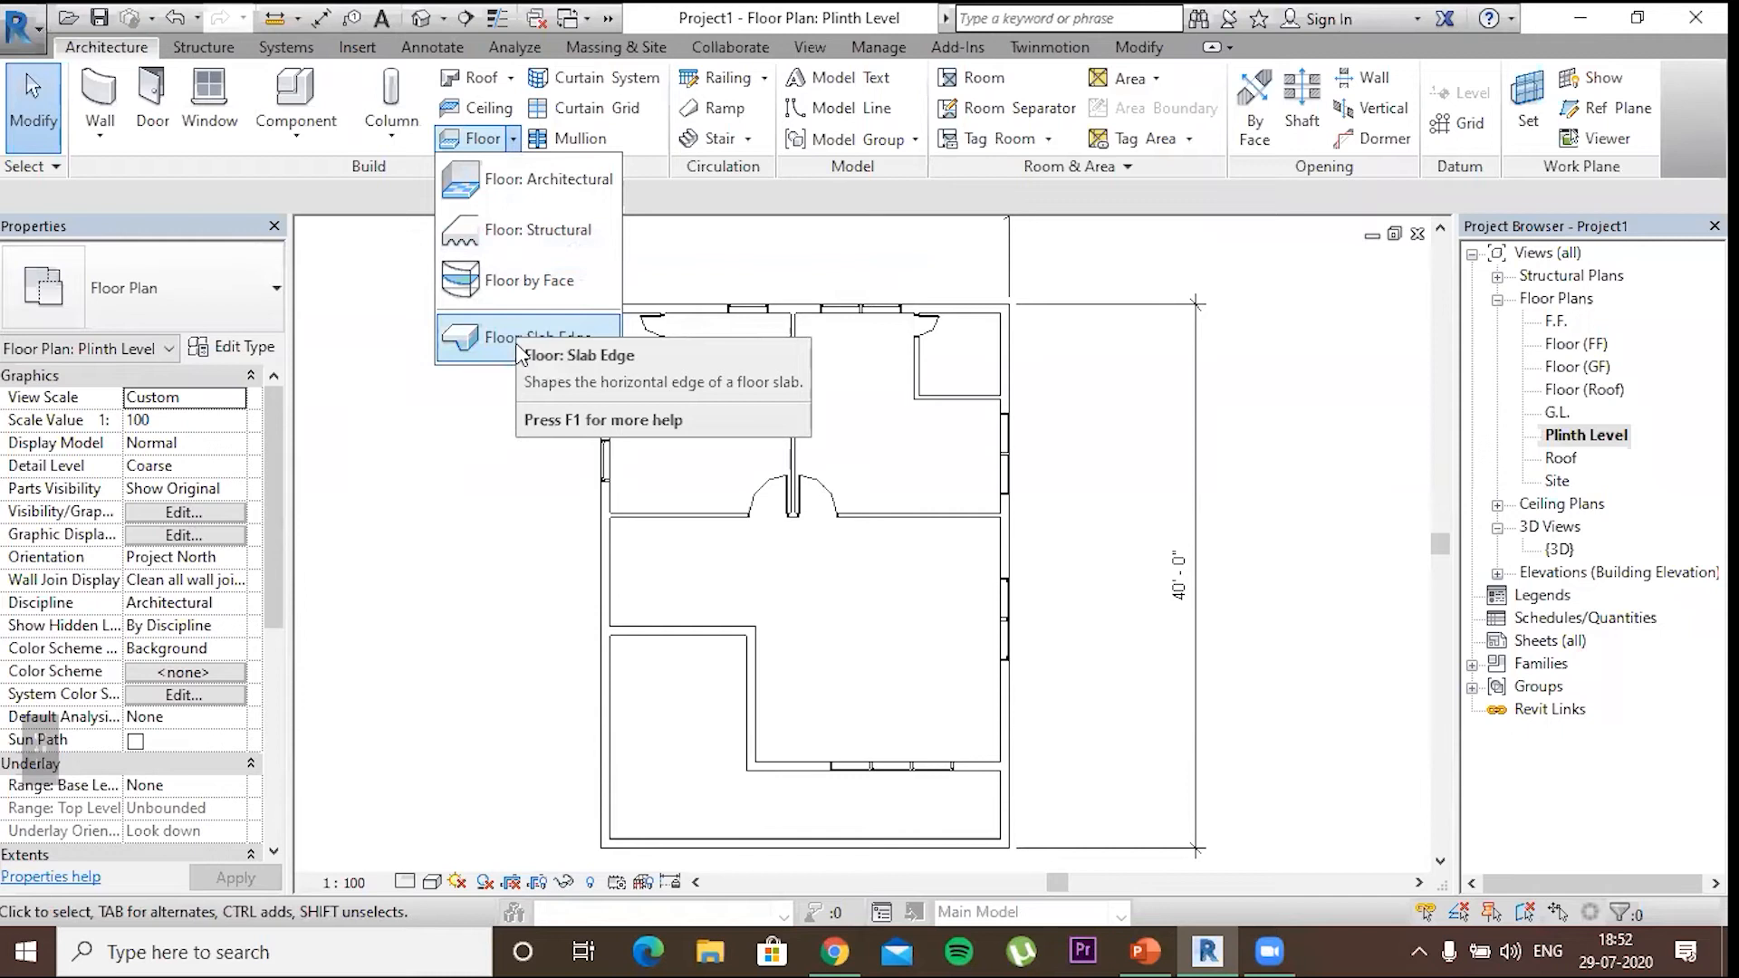
pyautogui.click(546, 186)
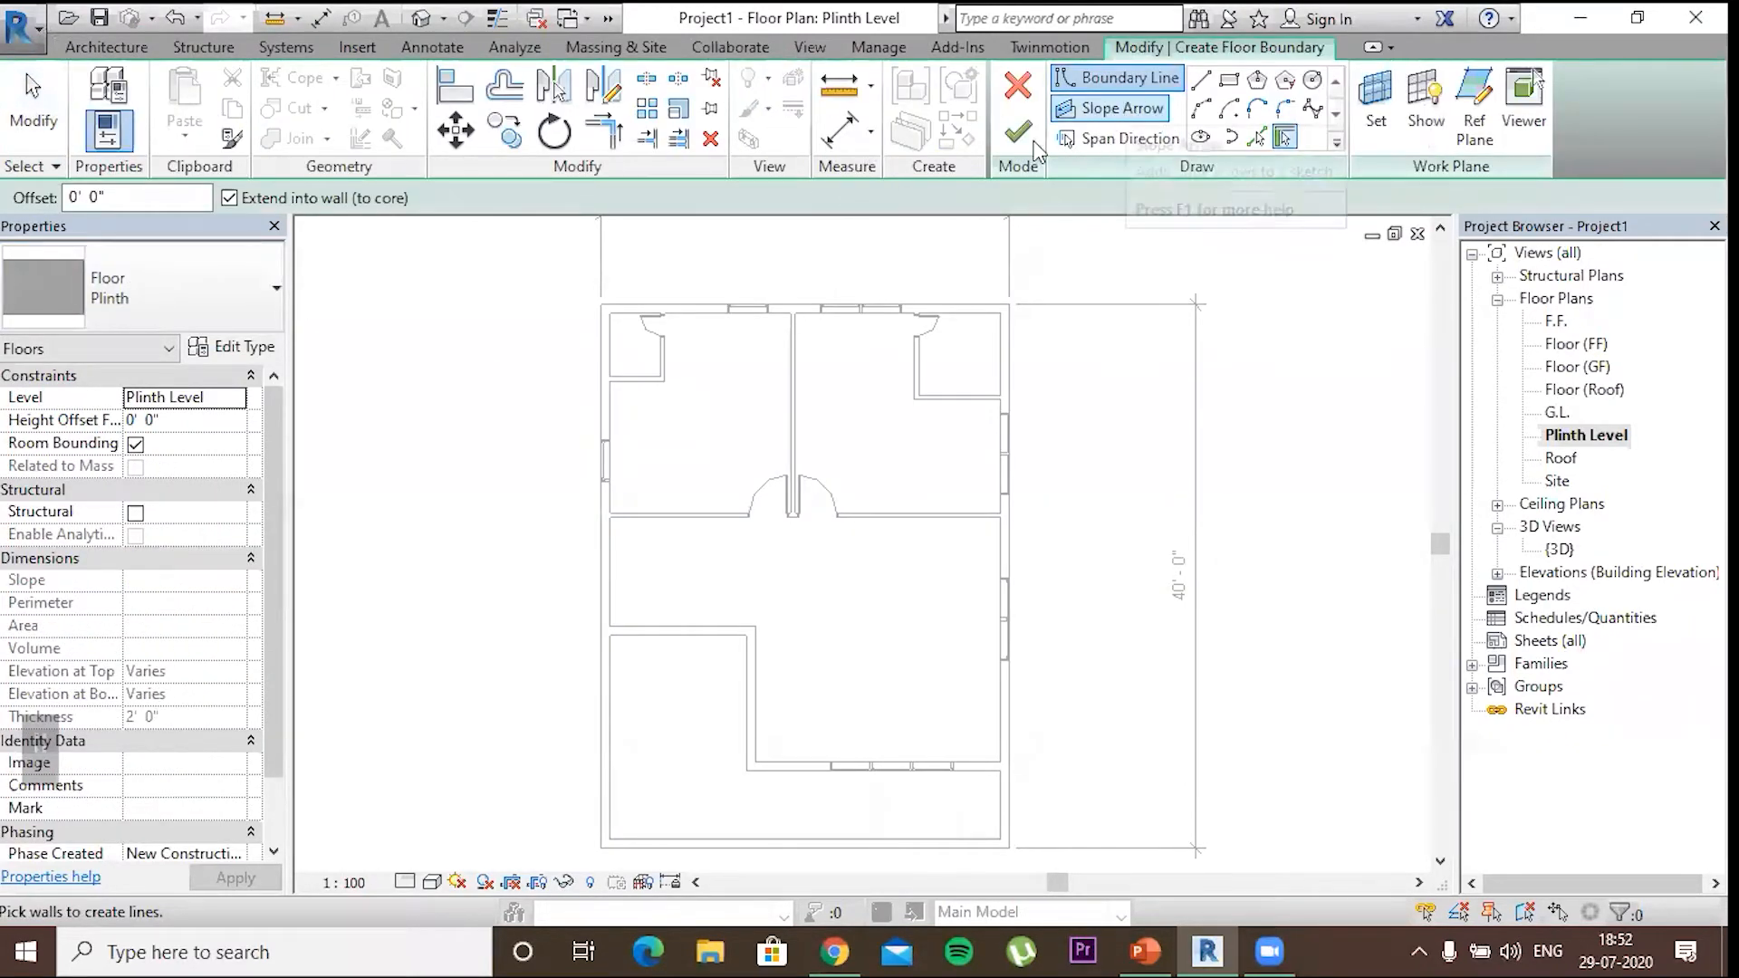
pyautogui.click(254, 289)
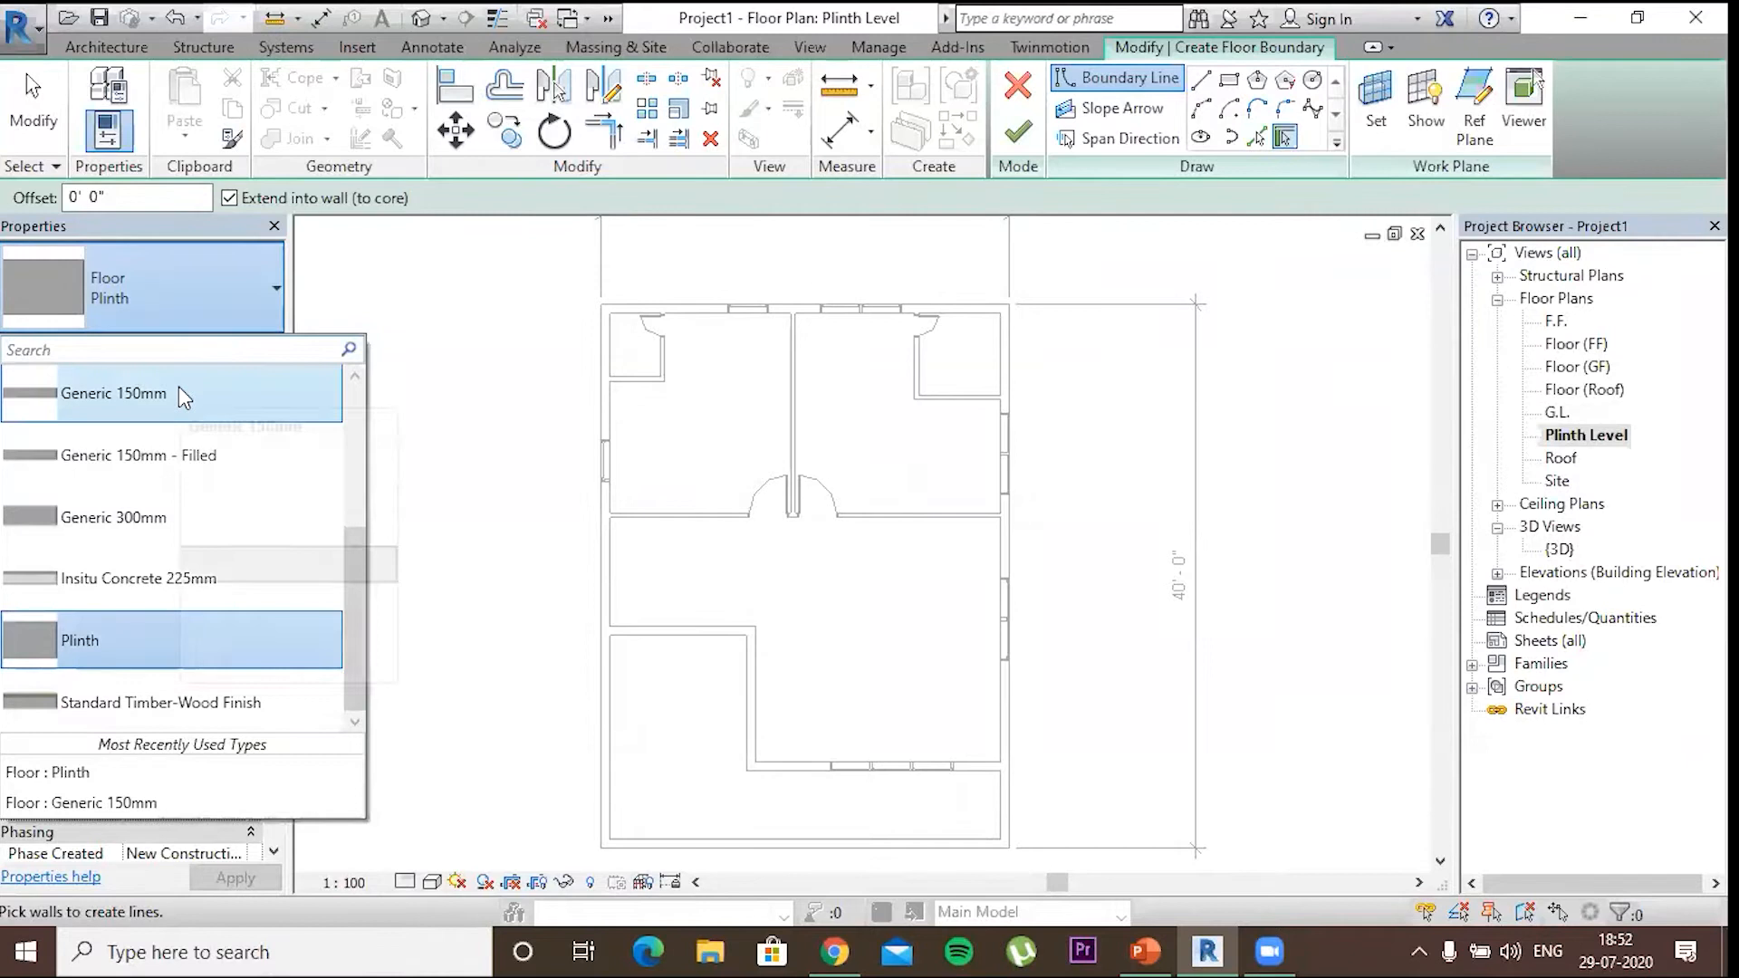
pyautogui.click(153, 395)
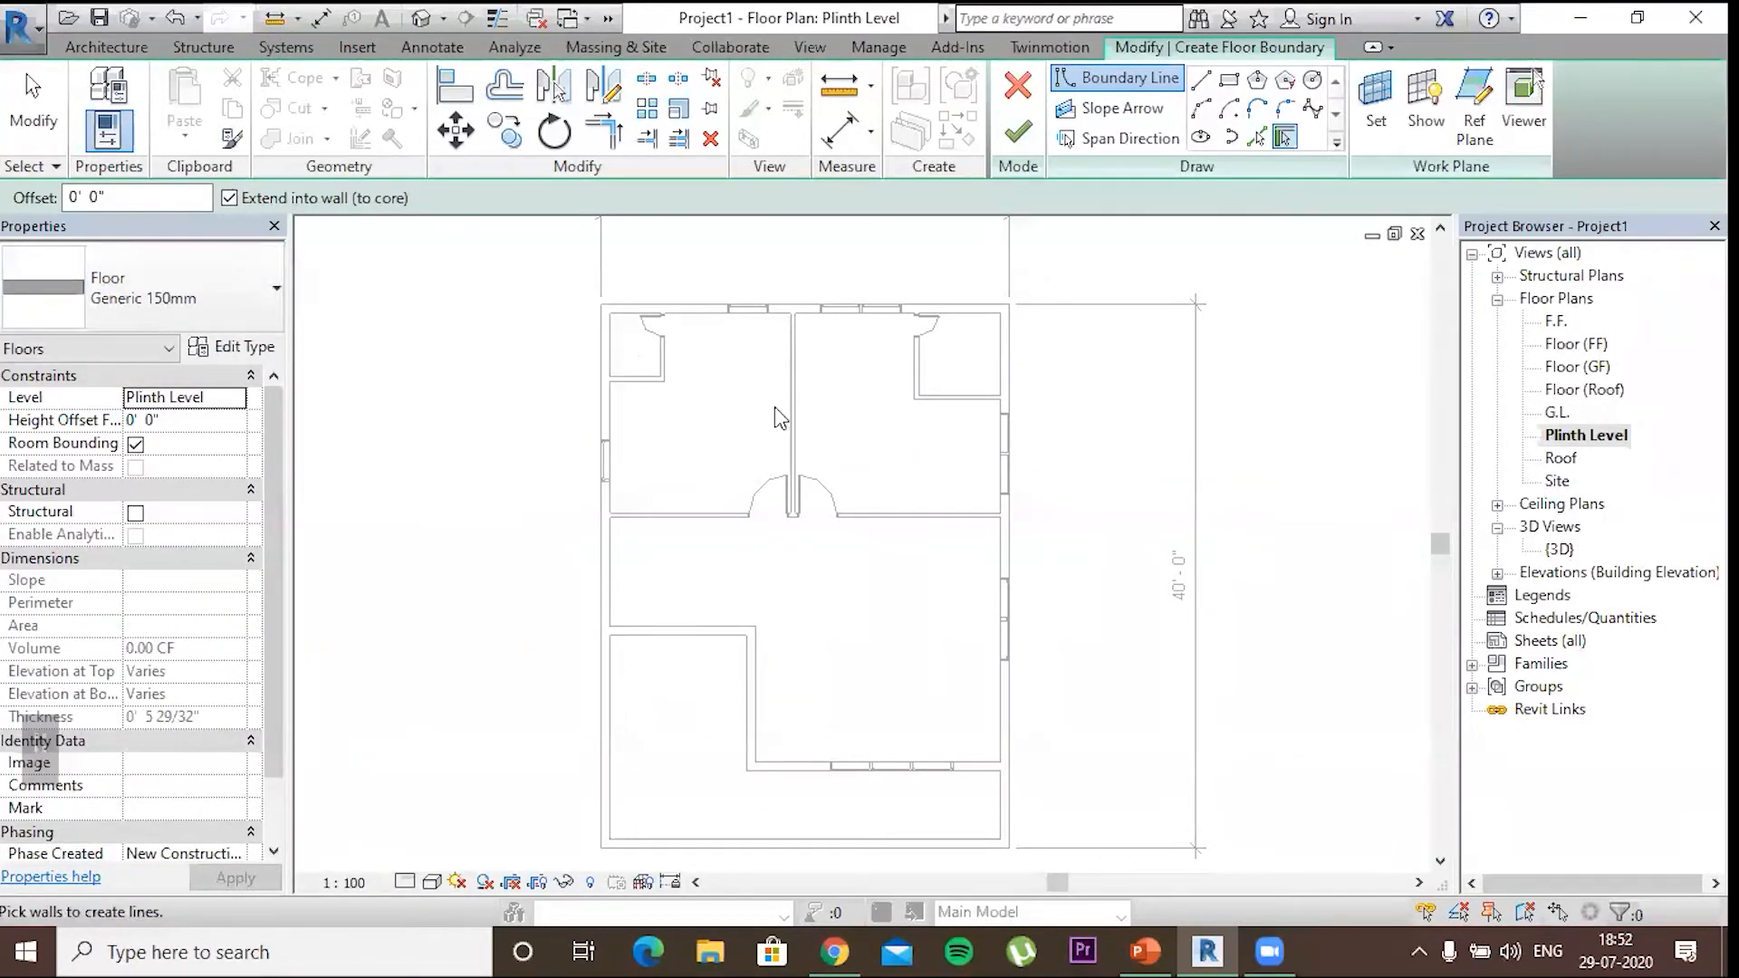
# Sketch a rectangular floor boundary from the upper-left inner wall corner to the large room's lower-right inner corner
pyautogui.scroll(2, 609, 509)
pyautogui.scroll(-2, 625, 553)
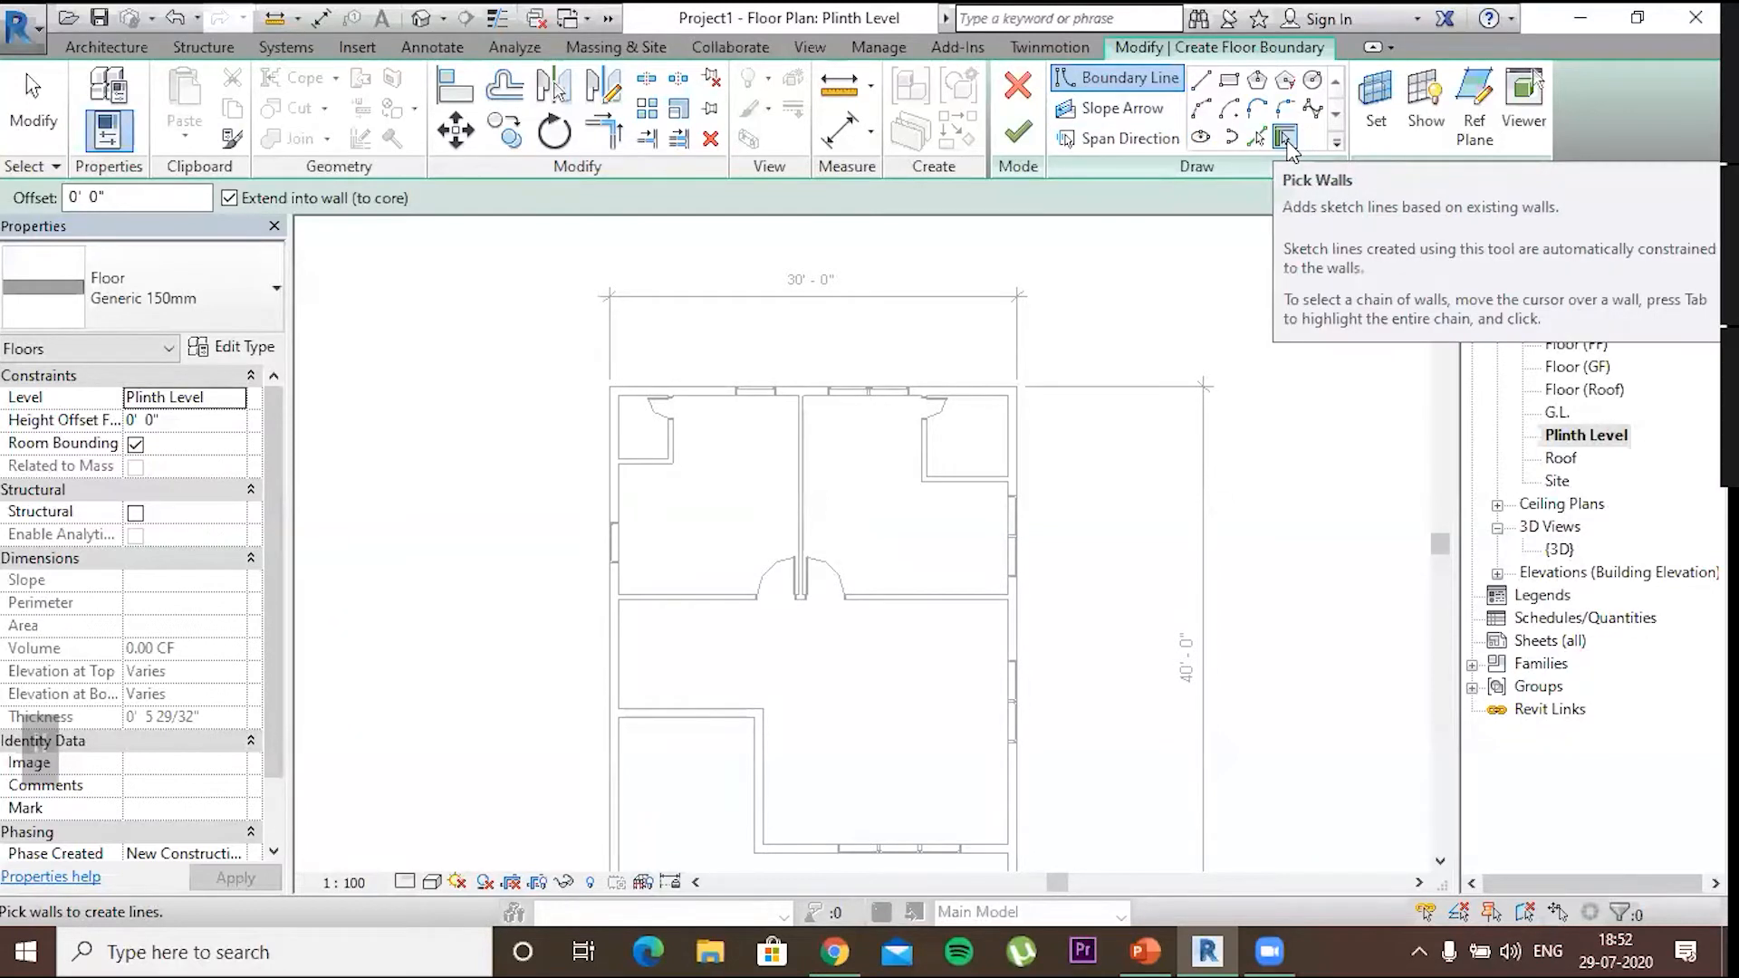
pyautogui.scroll(-1, 1335, 290)
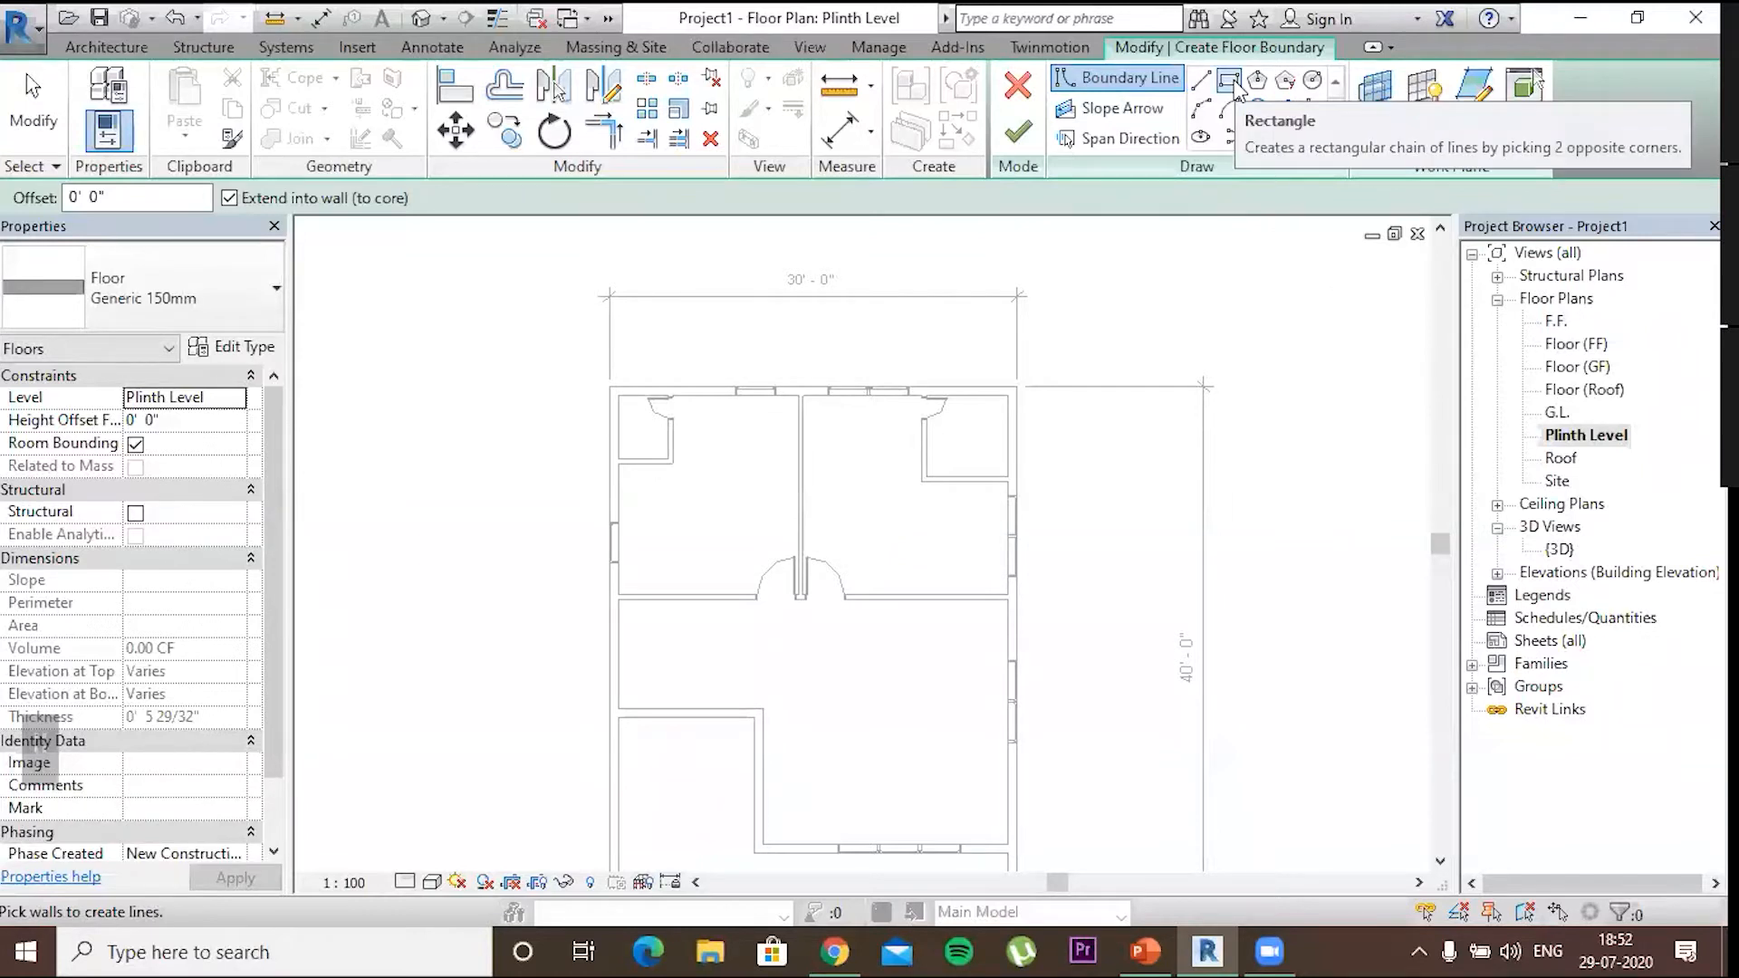
pyautogui.click(1234, 83)
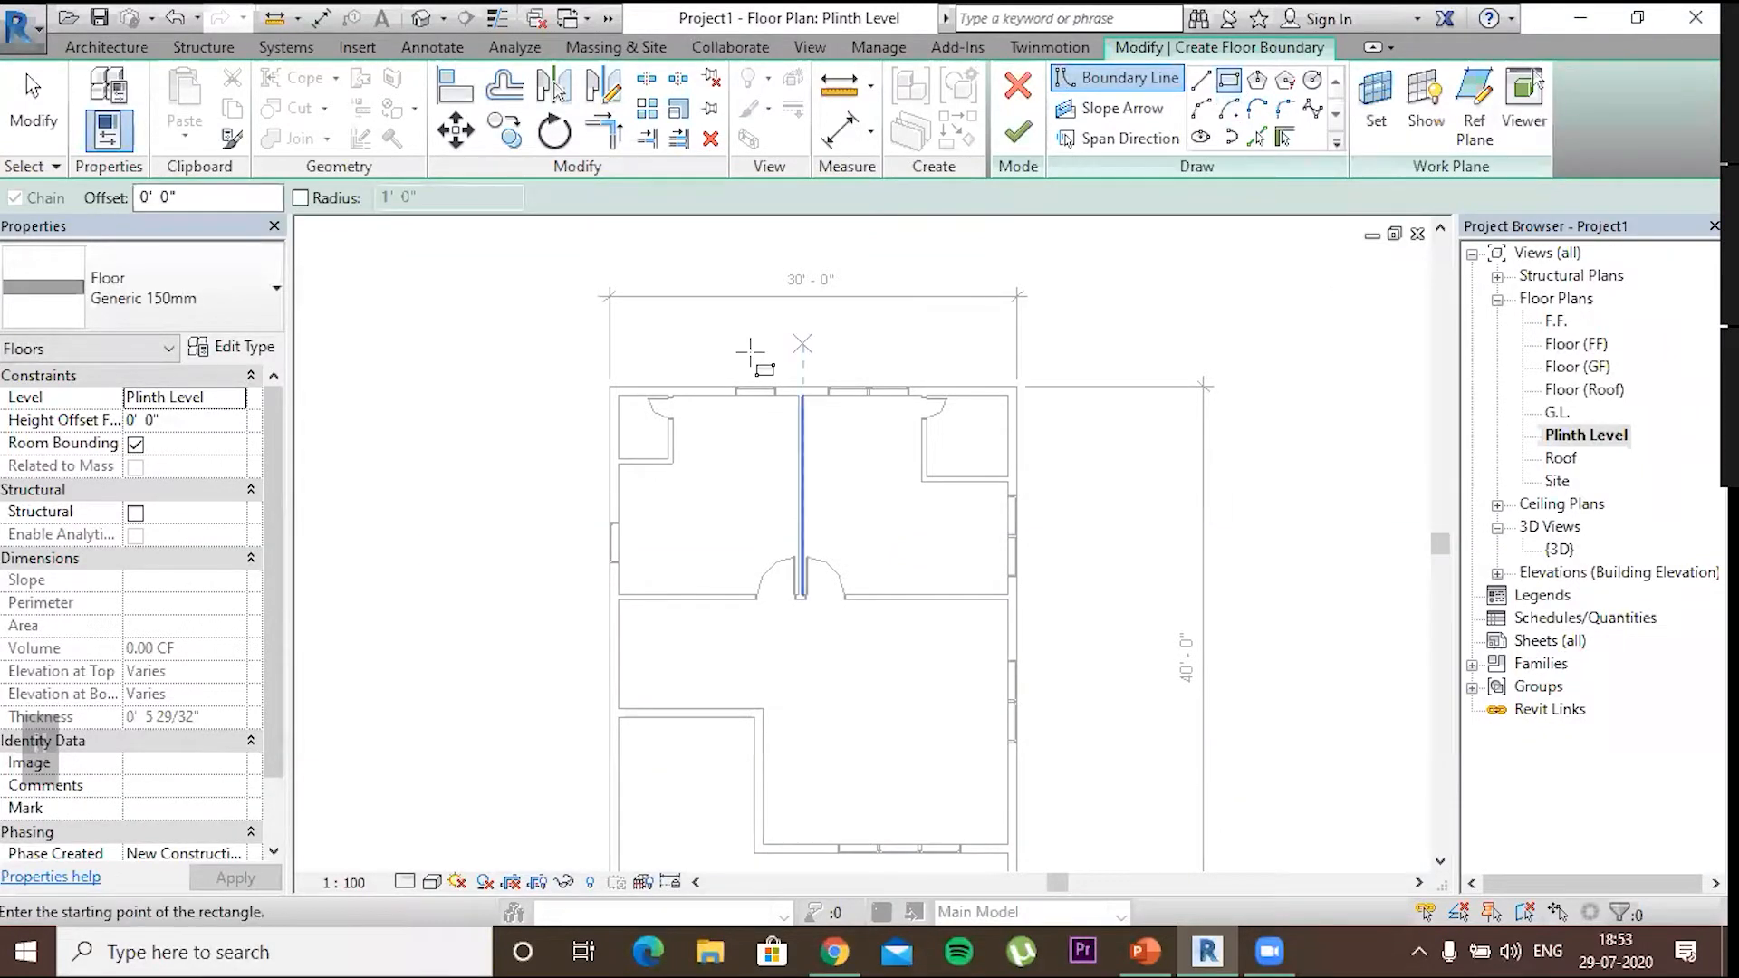
pyautogui.scroll(1, 618, 395)
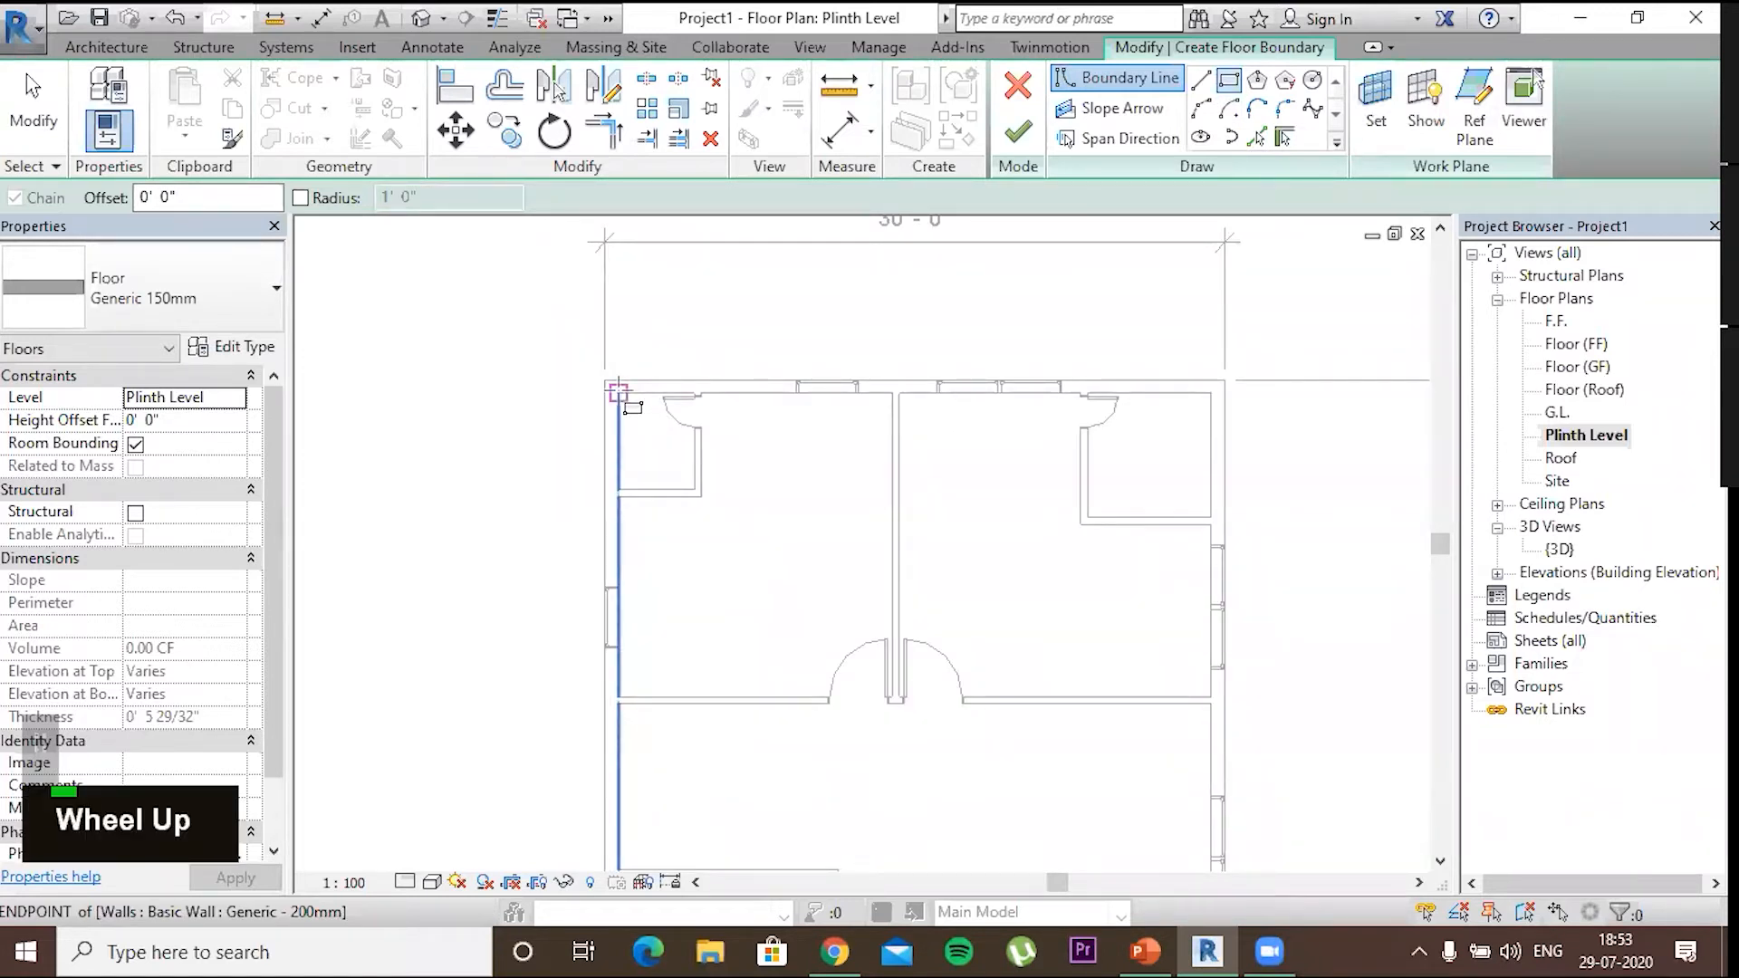
pyautogui.click(619, 392)
pyautogui.moveTo(915, 715); pyautogui.dragTo(698, 234, button='middle')
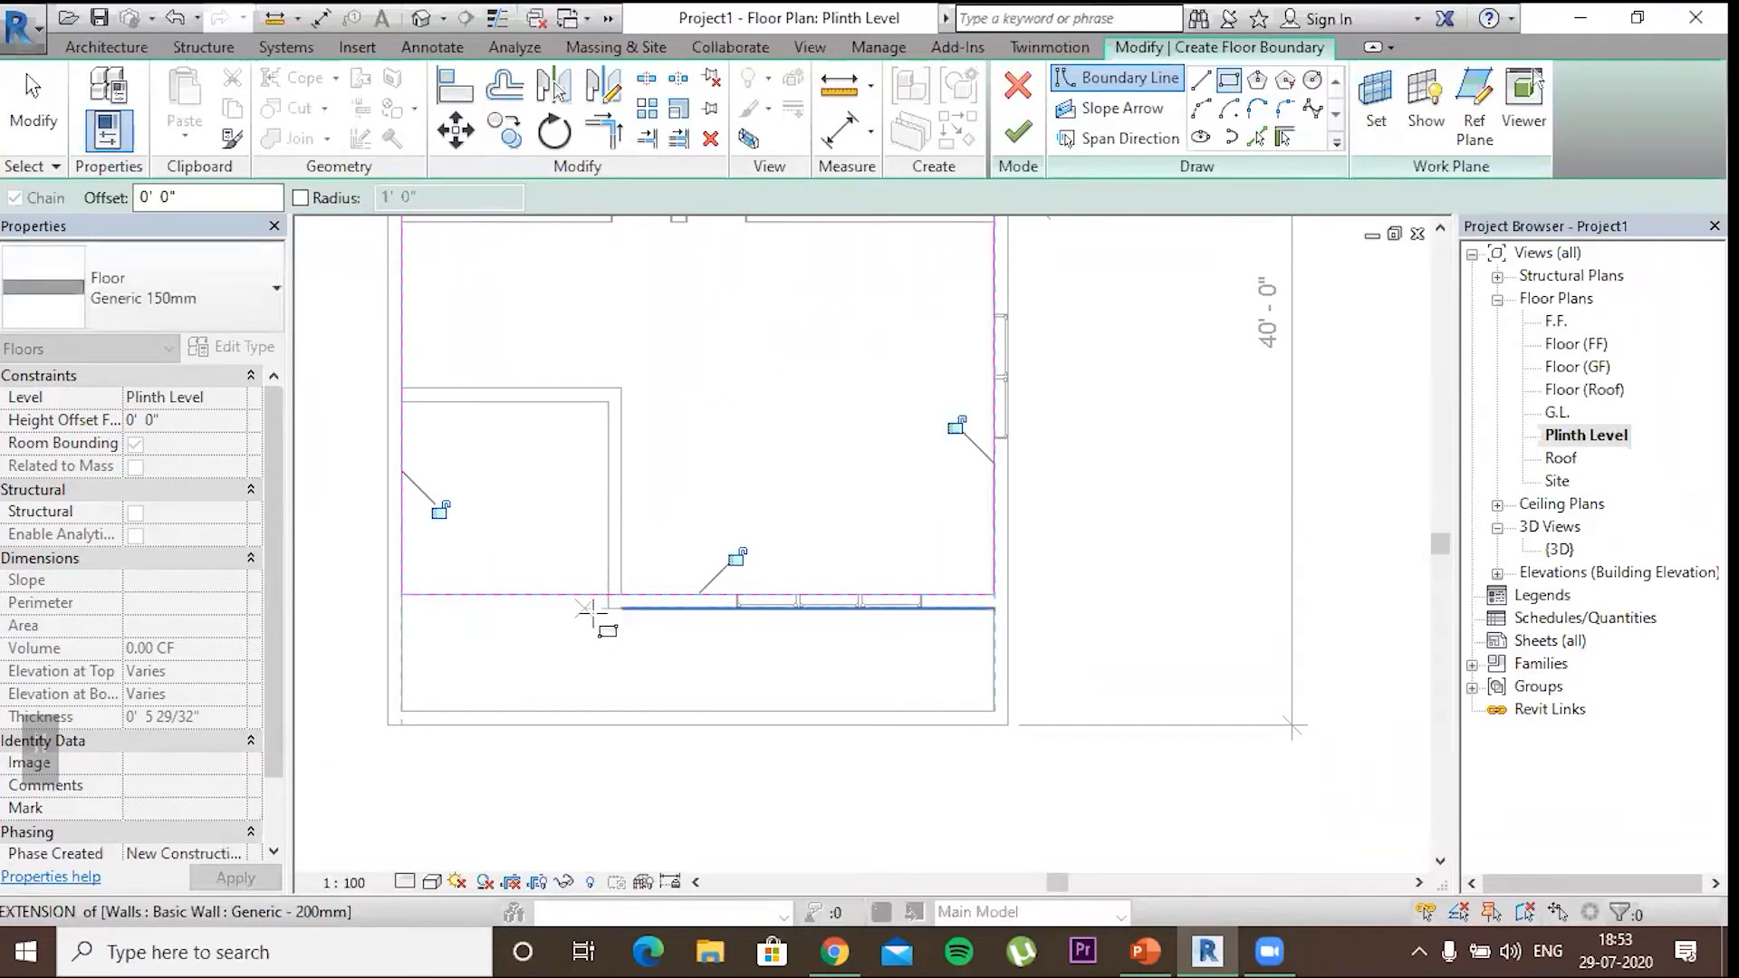
pyautogui.press('Escape')
pyautogui.press('Escape')
pyautogui.press('Escape')
pyautogui.press('Escape')
# Shorten the lower boundary line to the stepped wall's inner corner and the left boundary line to the horizontal partition's upper face
pyautogui.click(407, 594)
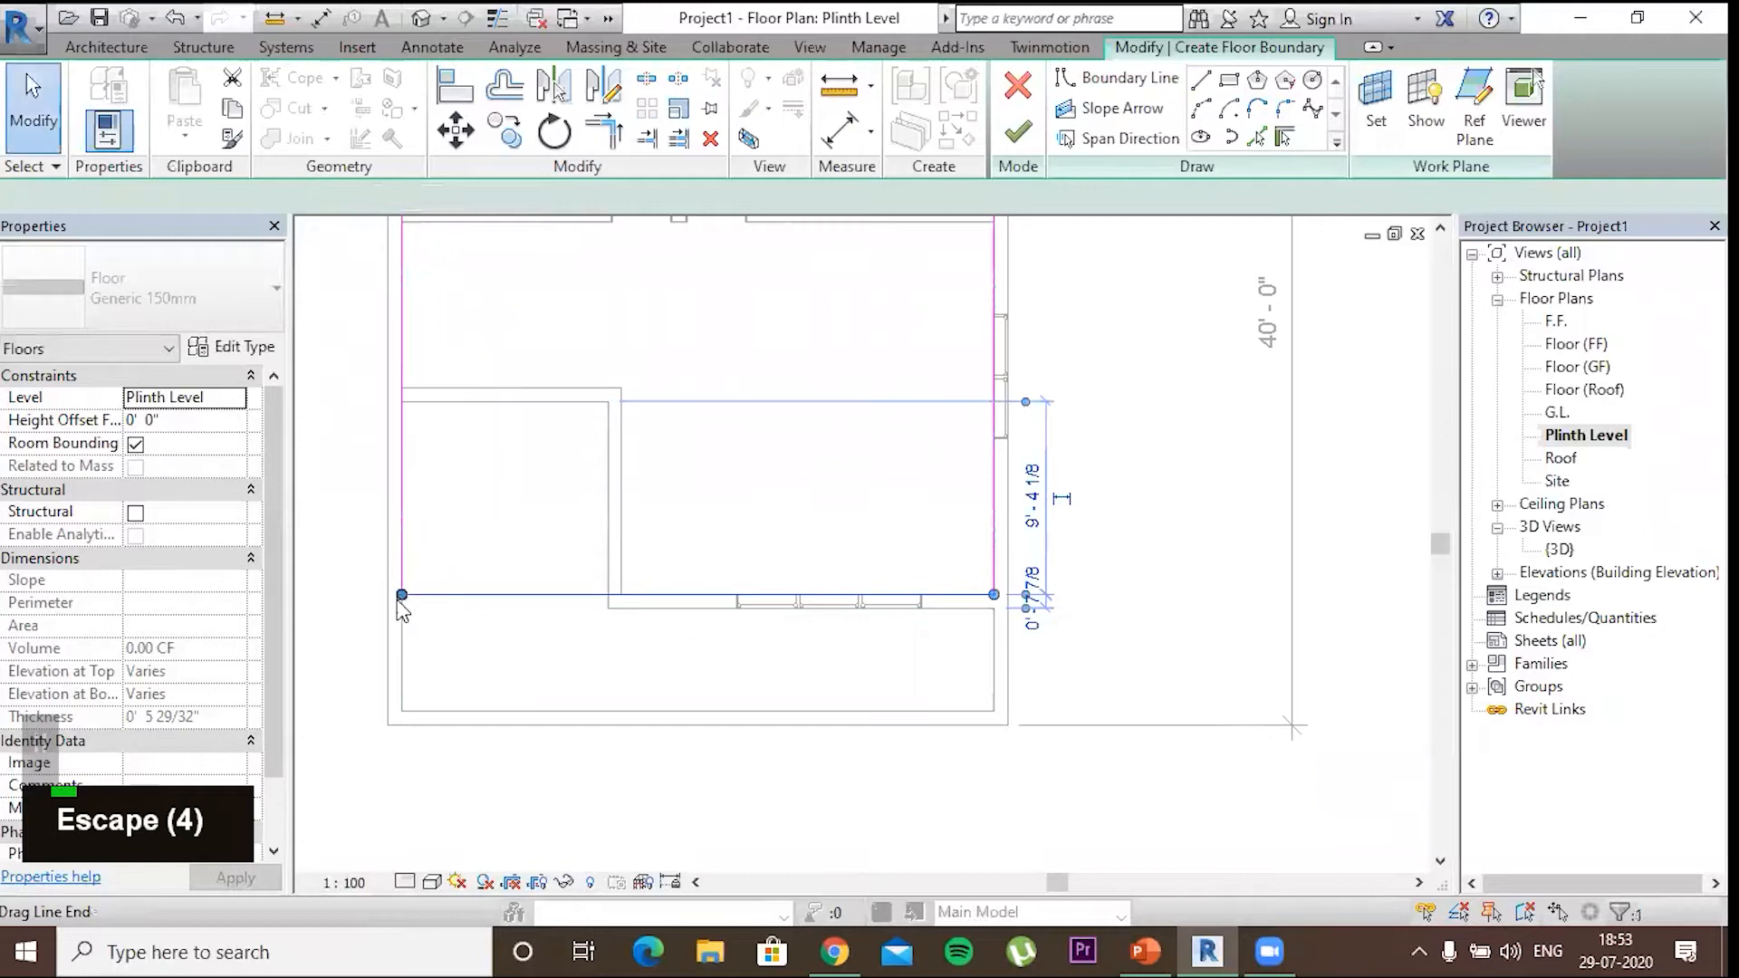
pyautogui.moveTo(616, 594); pyautogui.dragTo(622, 594)
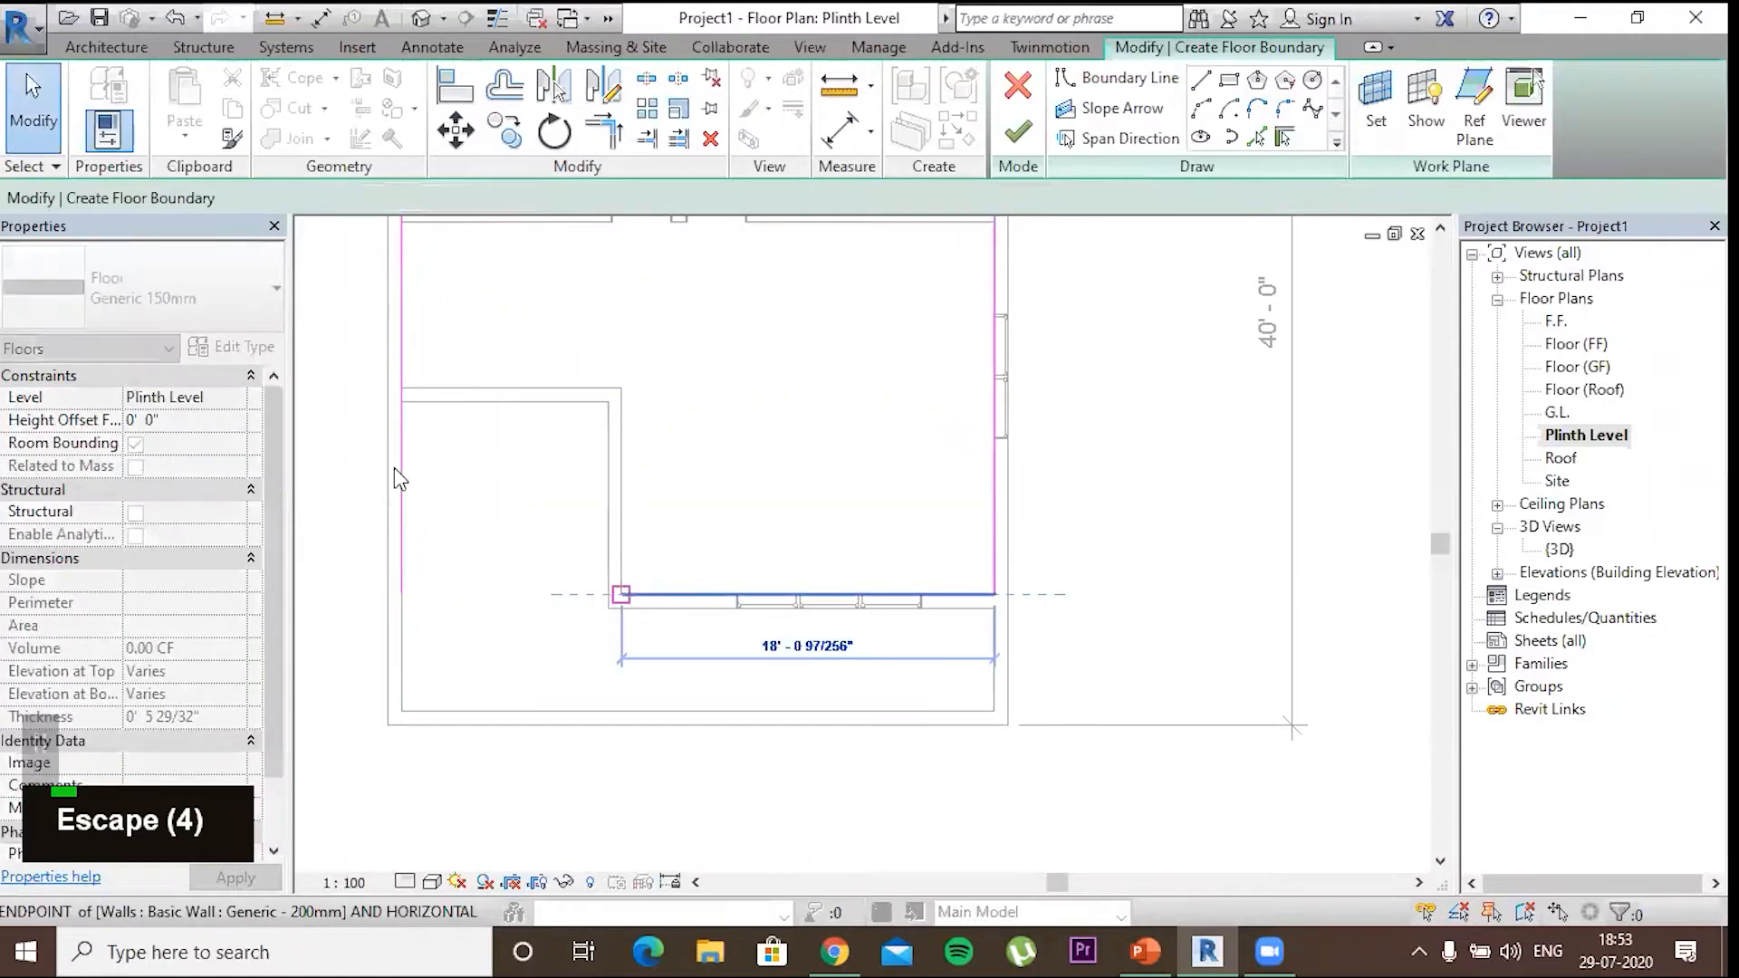
pyautogui.click(449, 482)
pyautogui.click(402, 555)
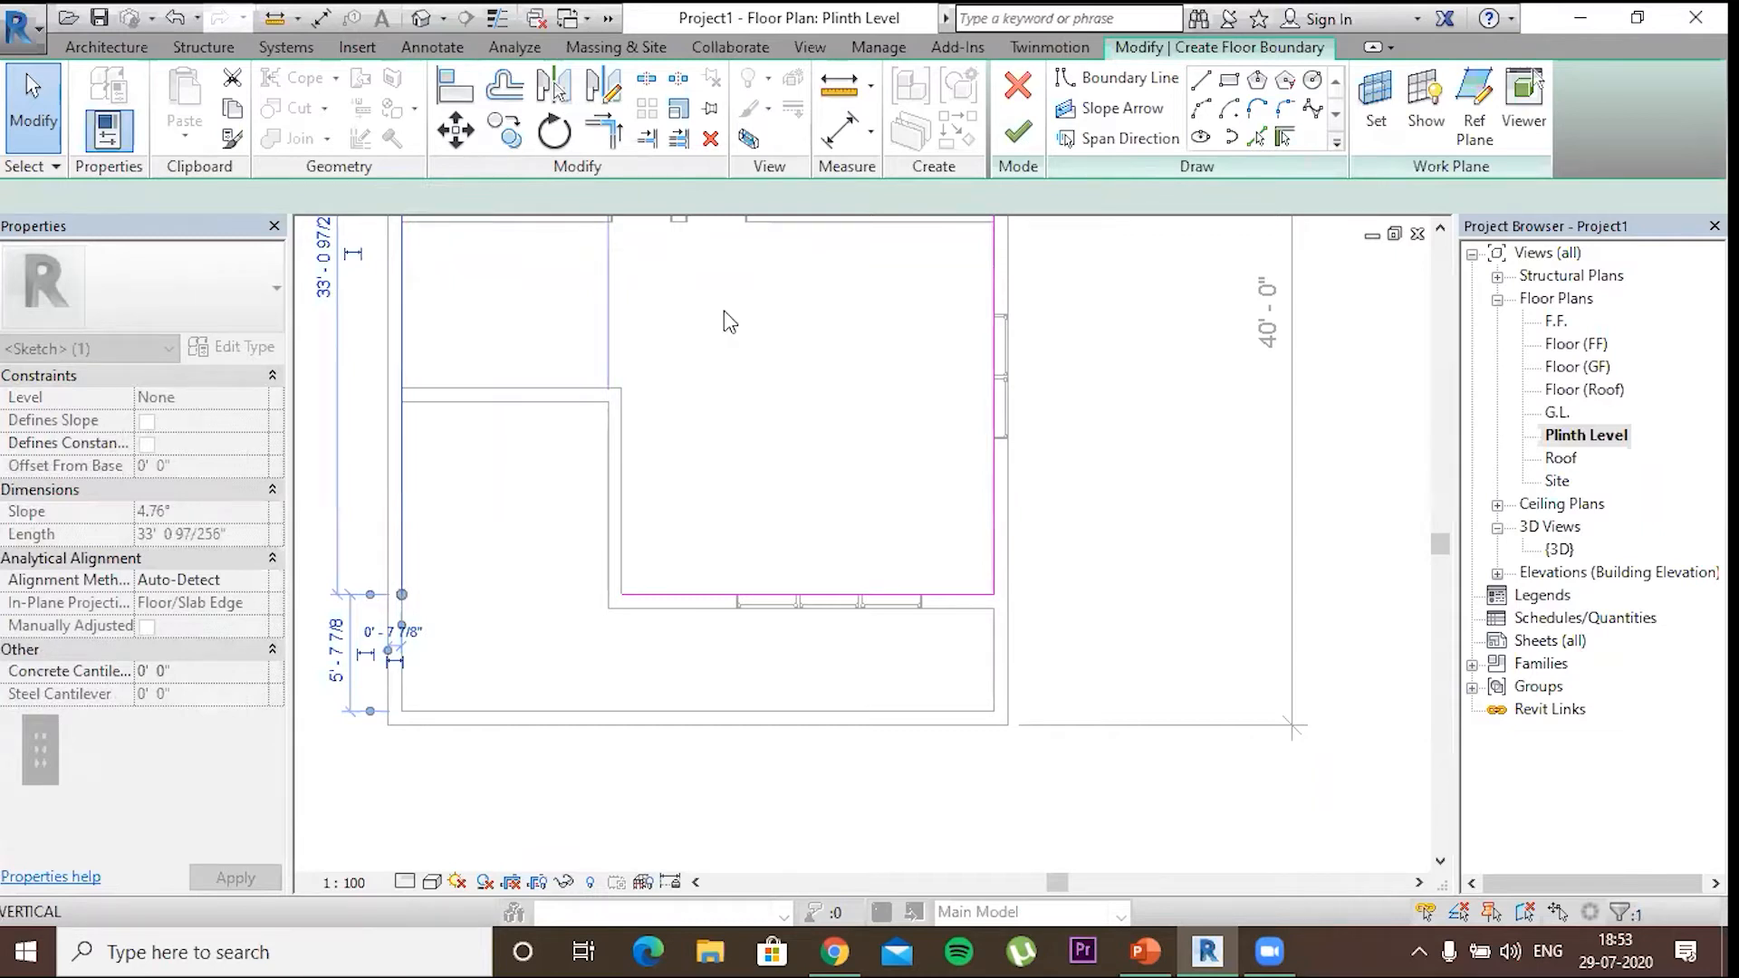
pyautogui.moveTo(402, 594); pyautogui.dragTo(402, 387)
pyautogui.click(508, 471)
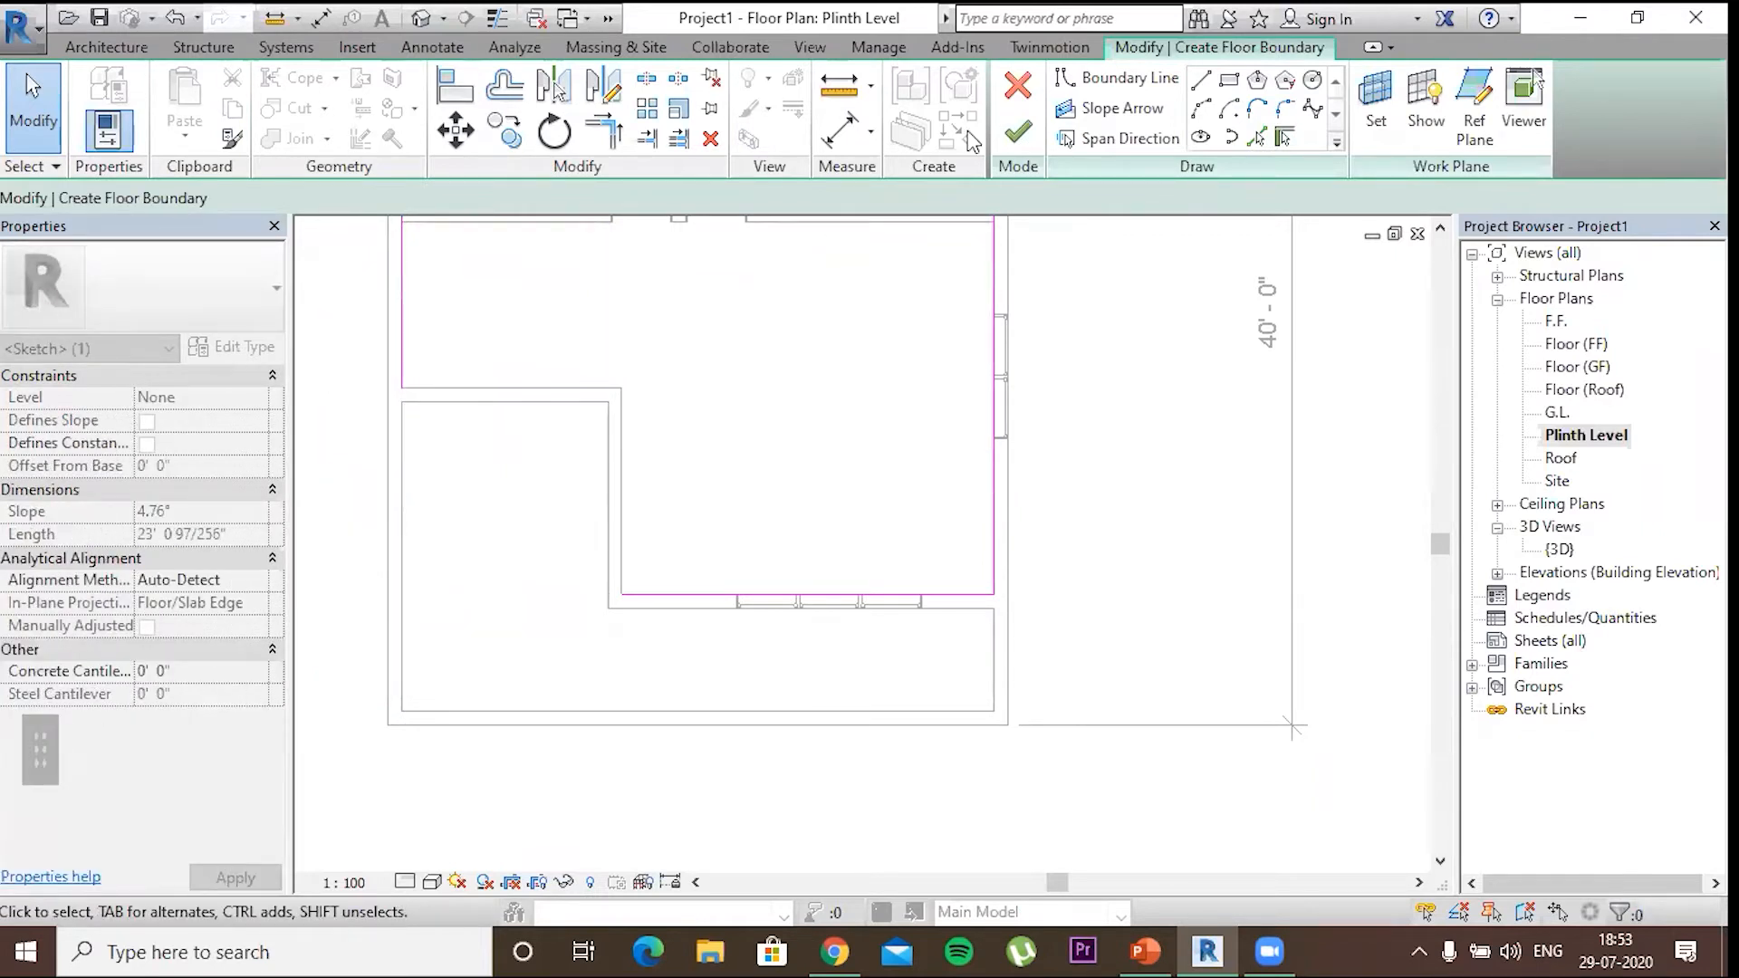
# Close the floor boundary with lines along the horizontal partition's upper face and down the stepped wall's face, and finish the floor
pyautogui.scroll(2, 398, 391)
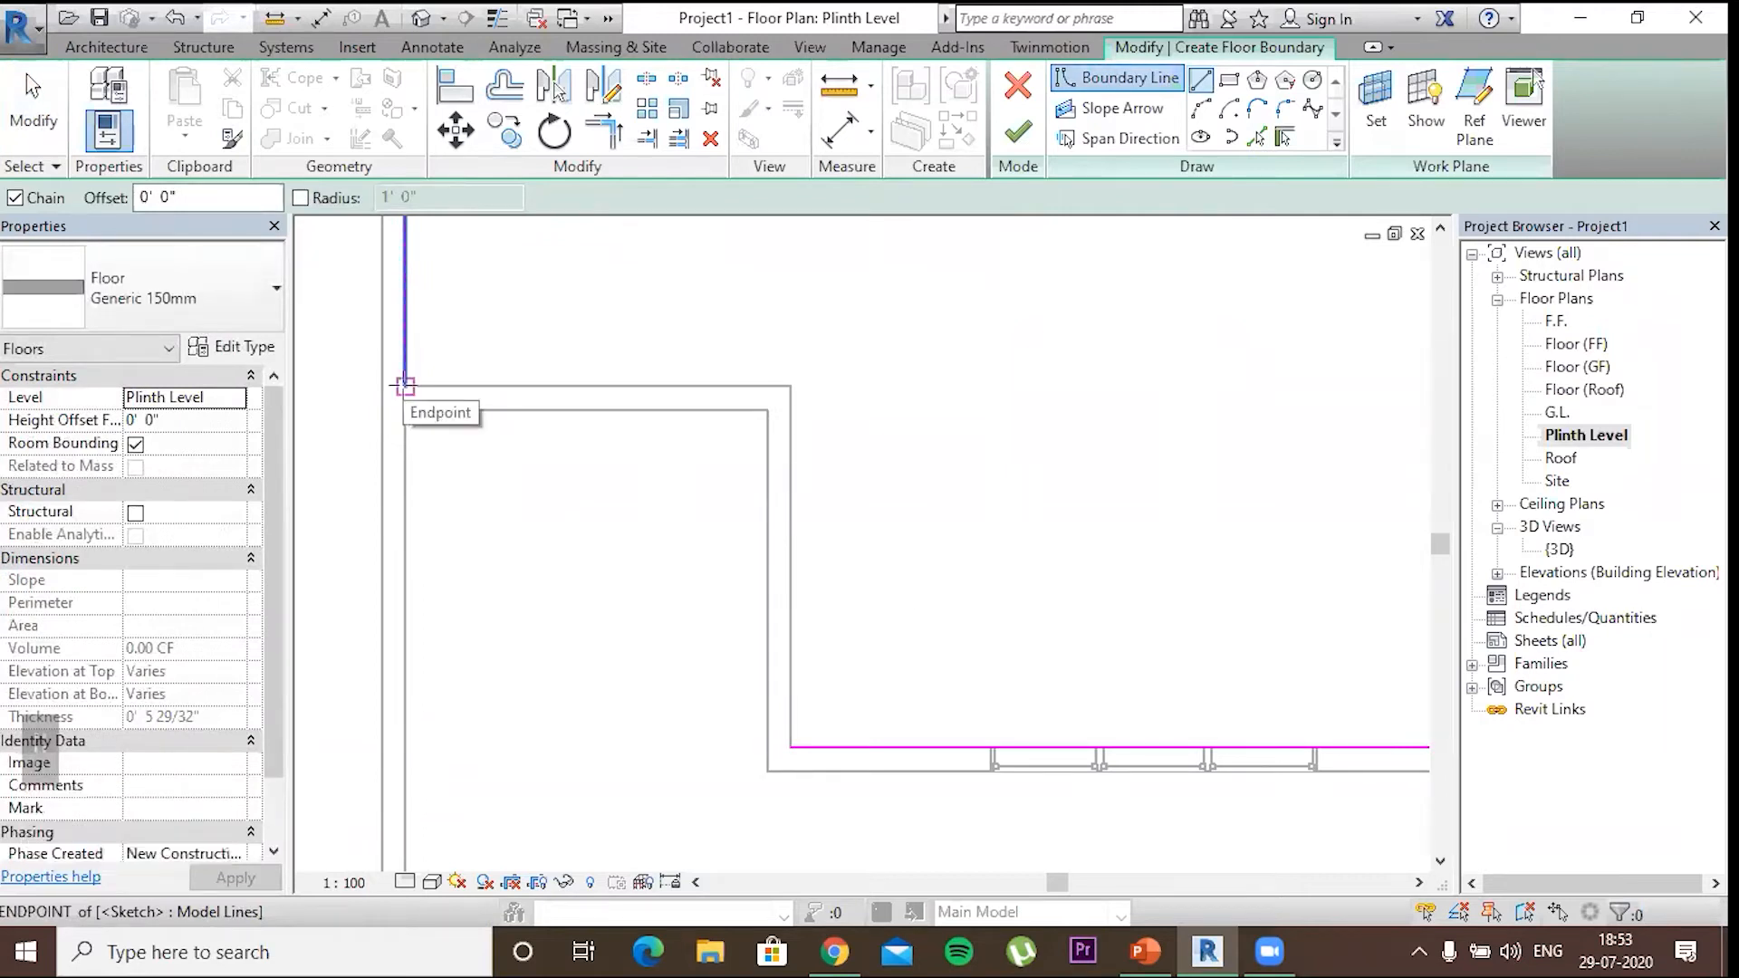
pyautogui.click(405, 387)
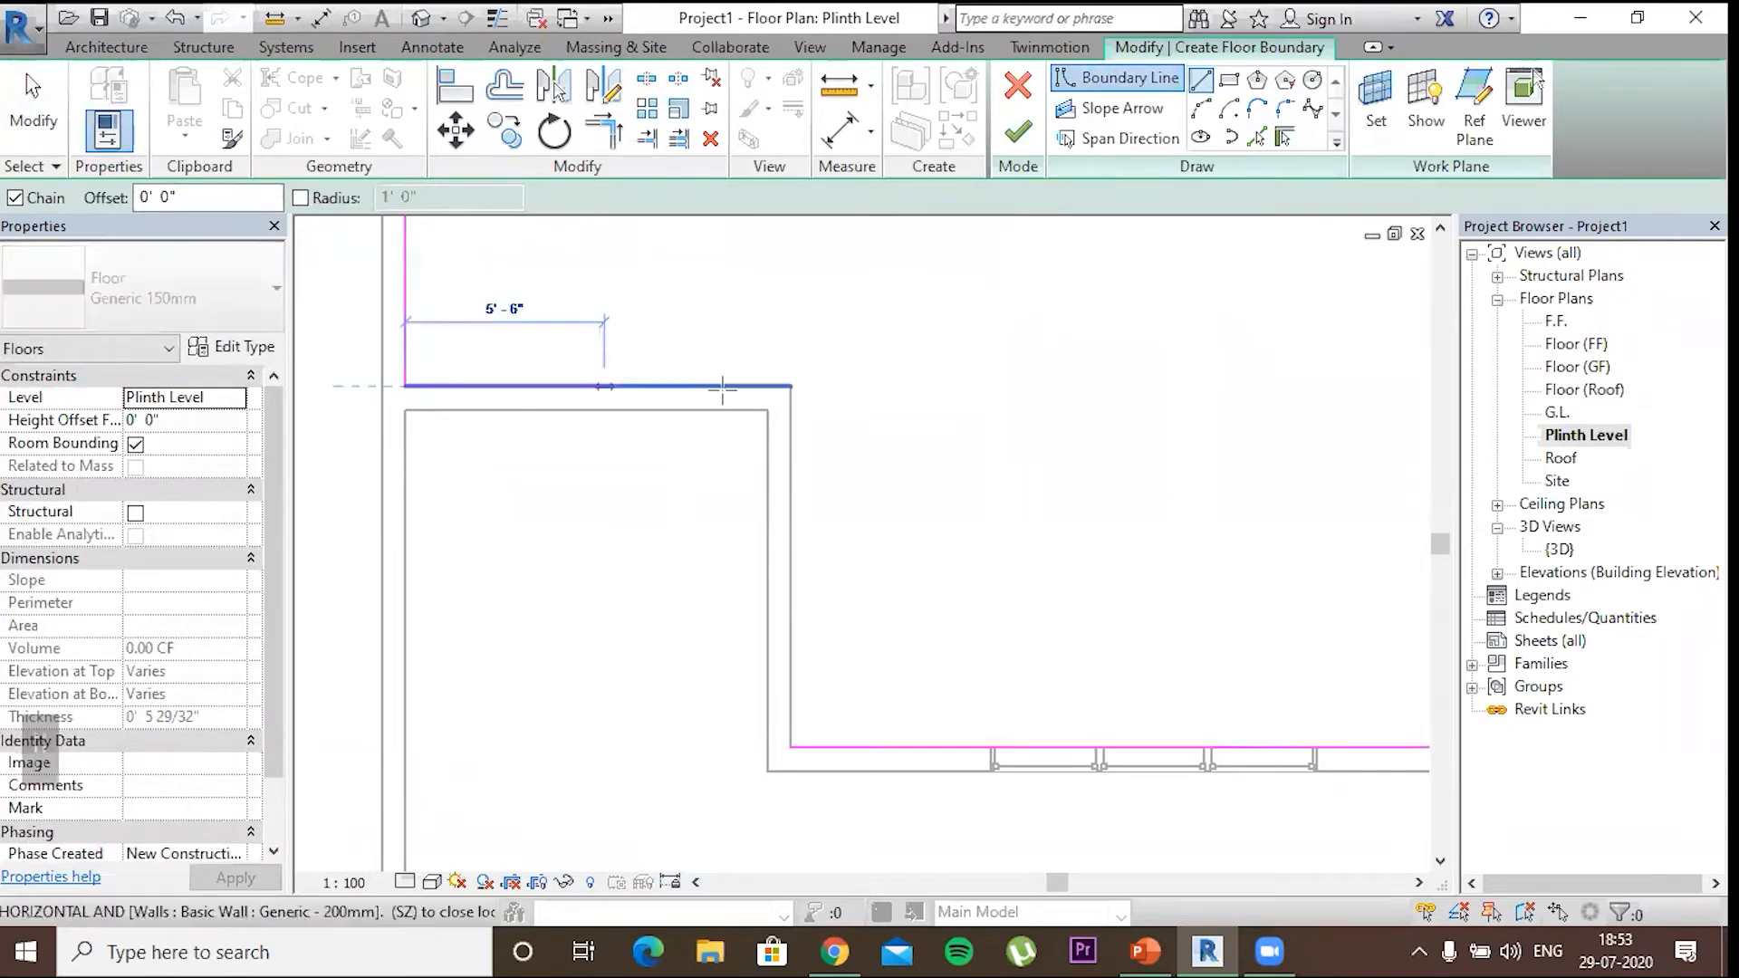
pyautogui.click(791, 387)
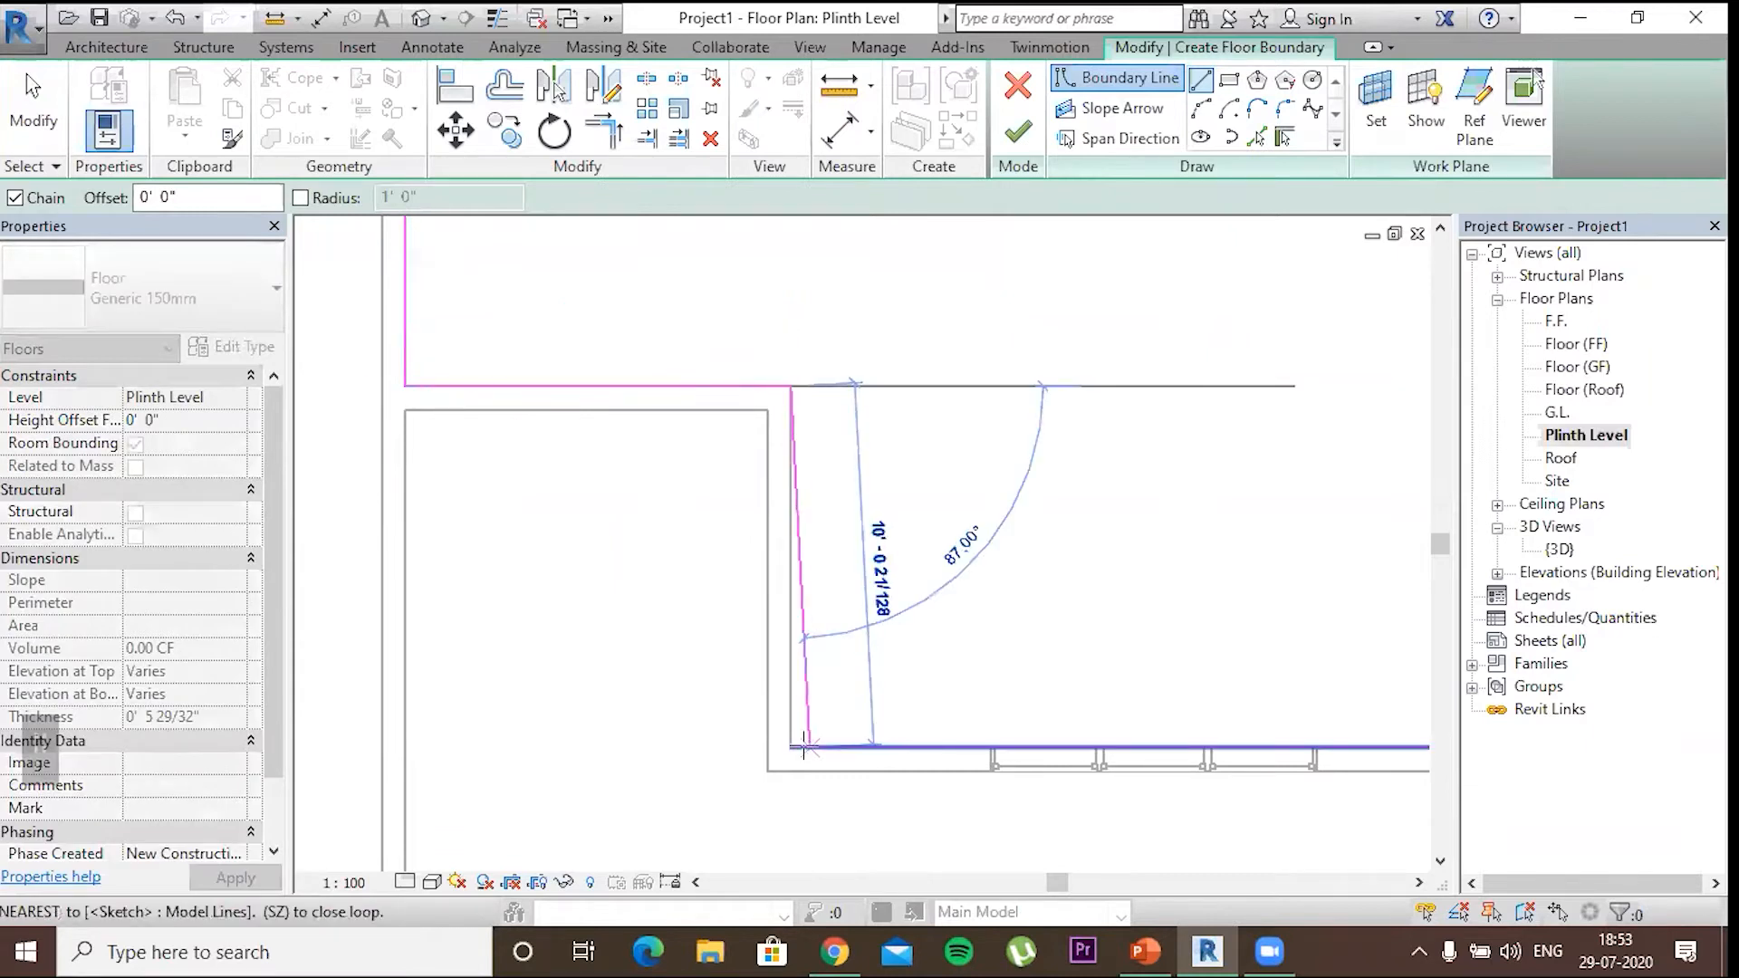
pyautogui.click(937, 534)
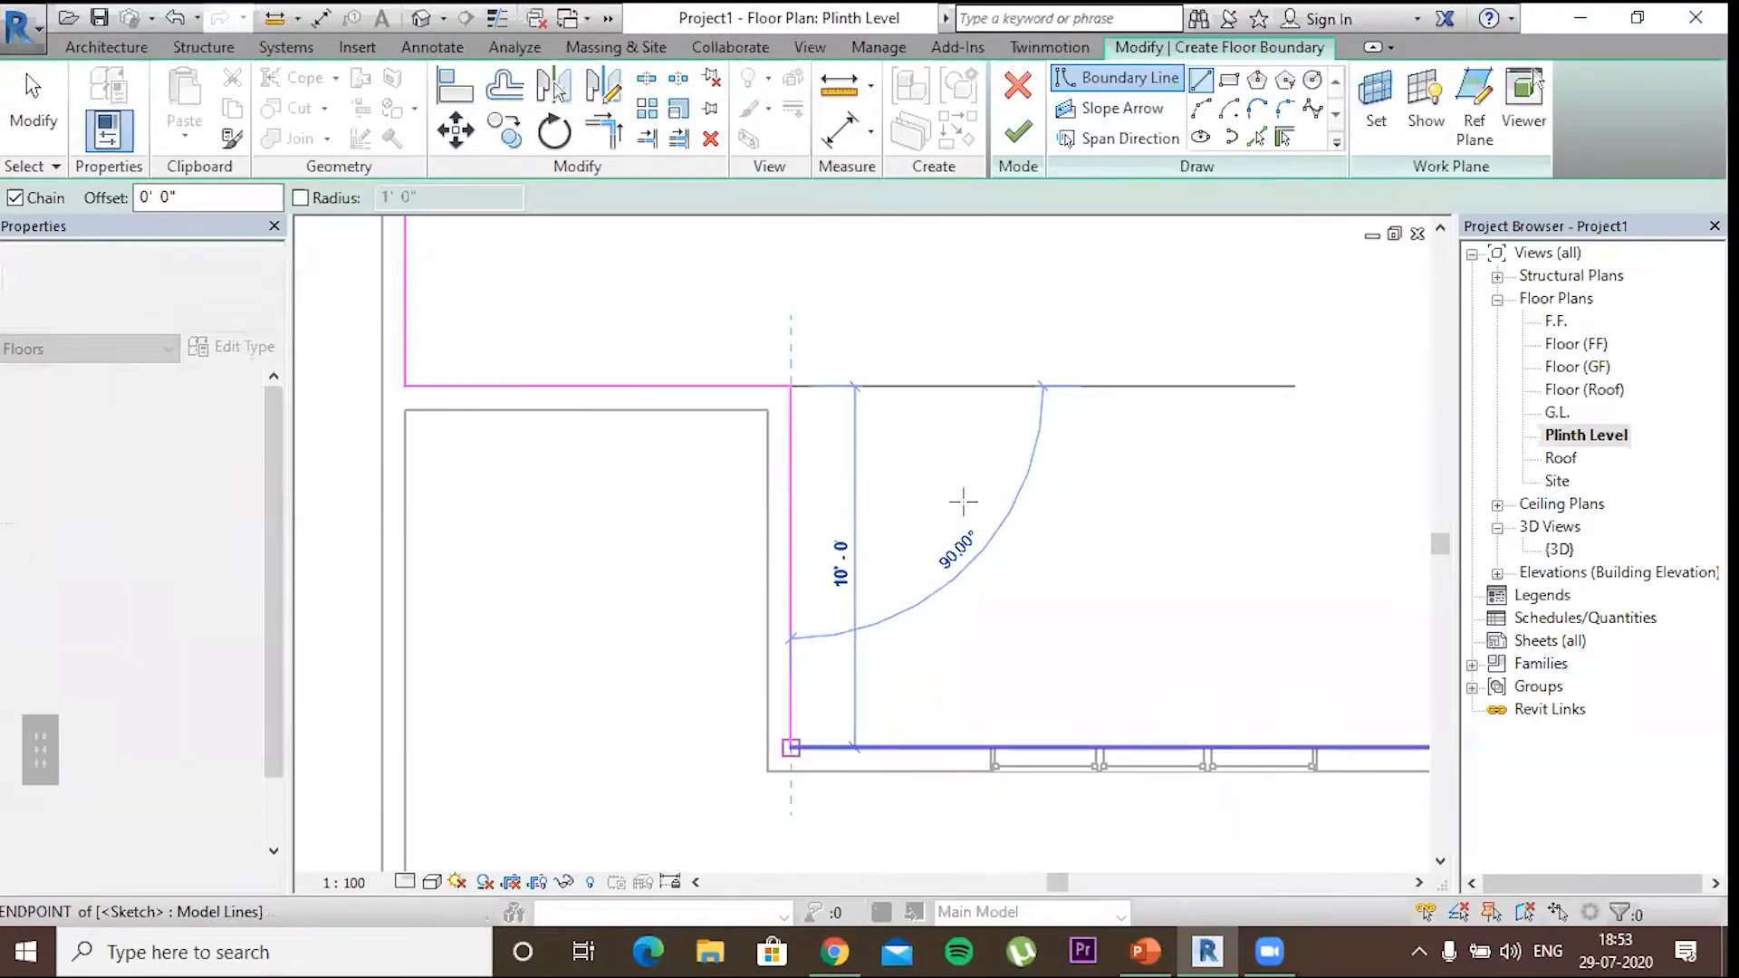
pyautogui.scroll(-5, 996, 525)
pyautogui.moveTo(978, 389); pyautogui.dragTo(957, 494, button='middle')
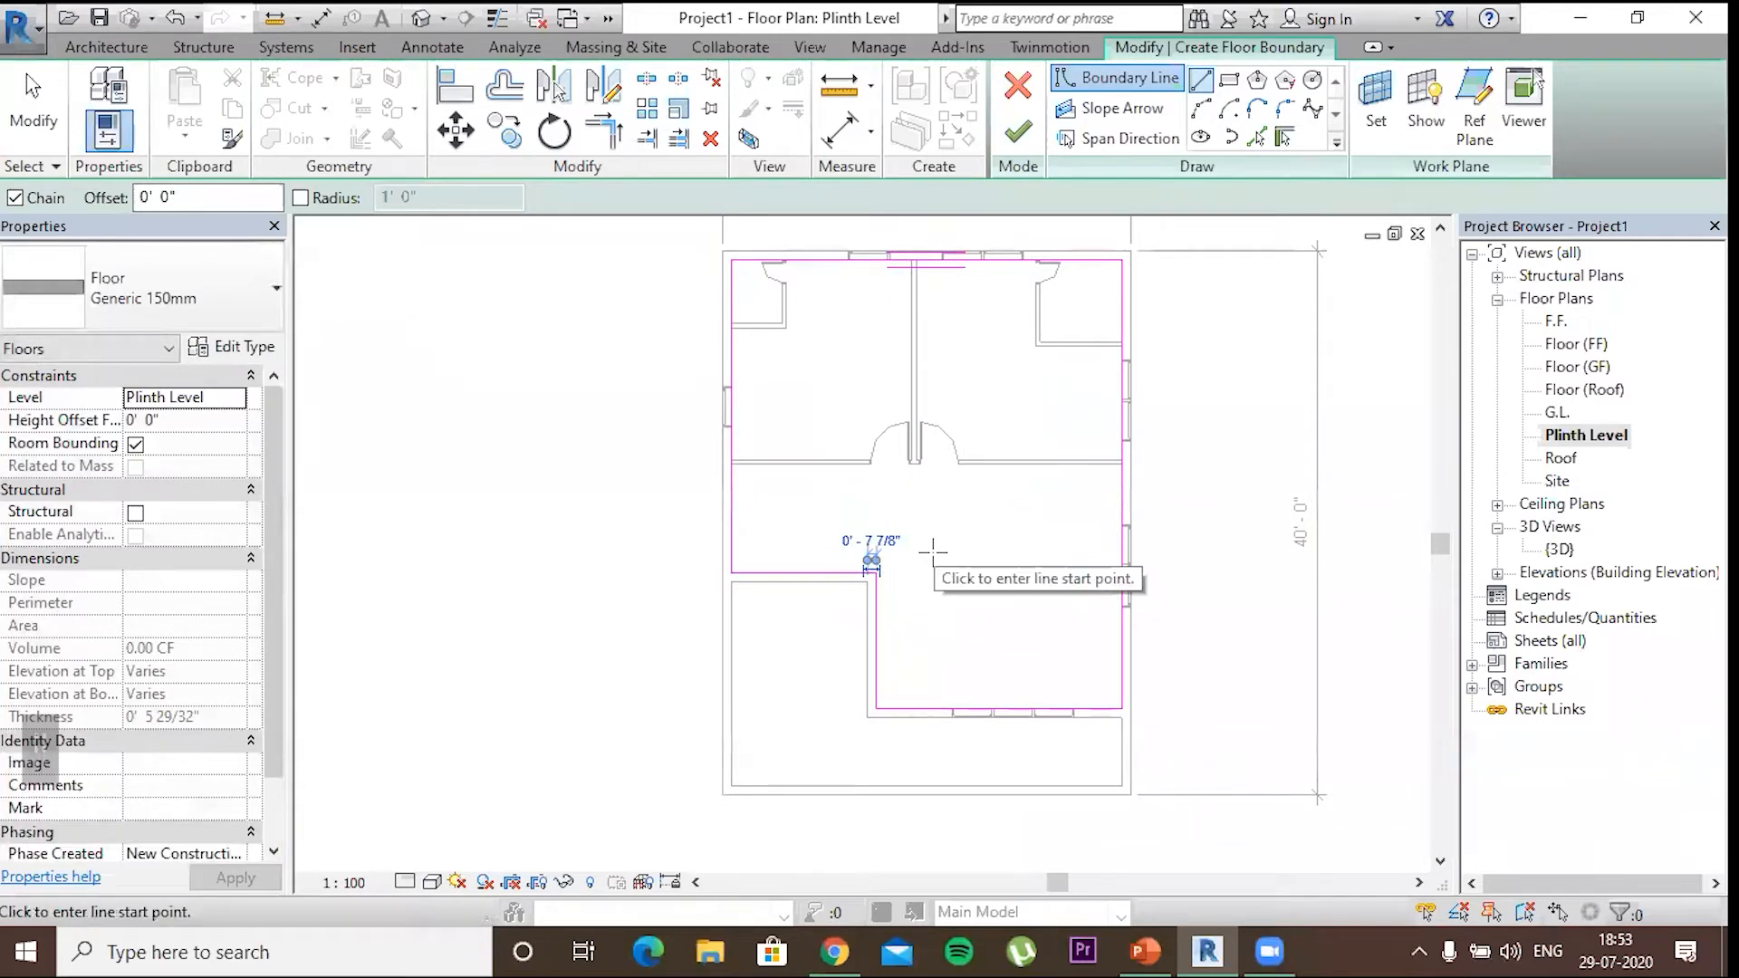
pyautogui.click(1016, 141)
# Open the {3D} view and examine the new Generic 150mm floor between the walls from several angles, leaving nothing selected
pyautogui.doubleClick(1560, 549)
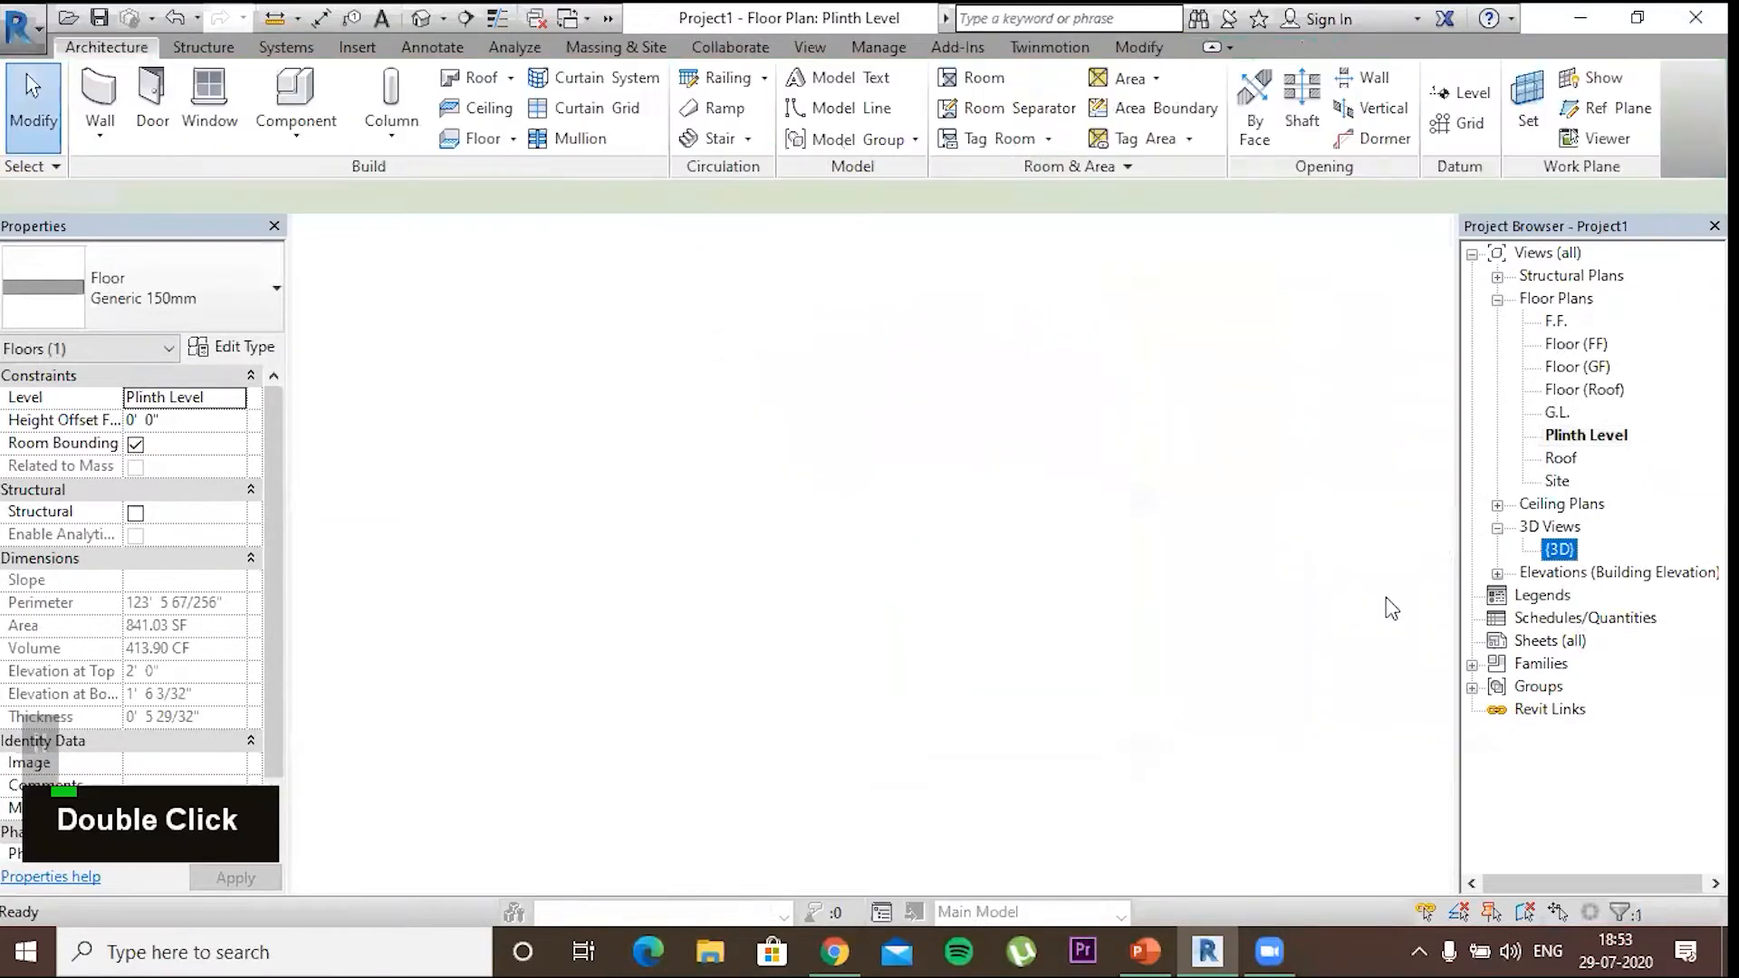
pyautogui.keyDown('shift'); pyautogui.moveTo(1126, 625); pyautogui.dragTo(1123, 619, button='middle'); pyautogui.keyUp('shift')
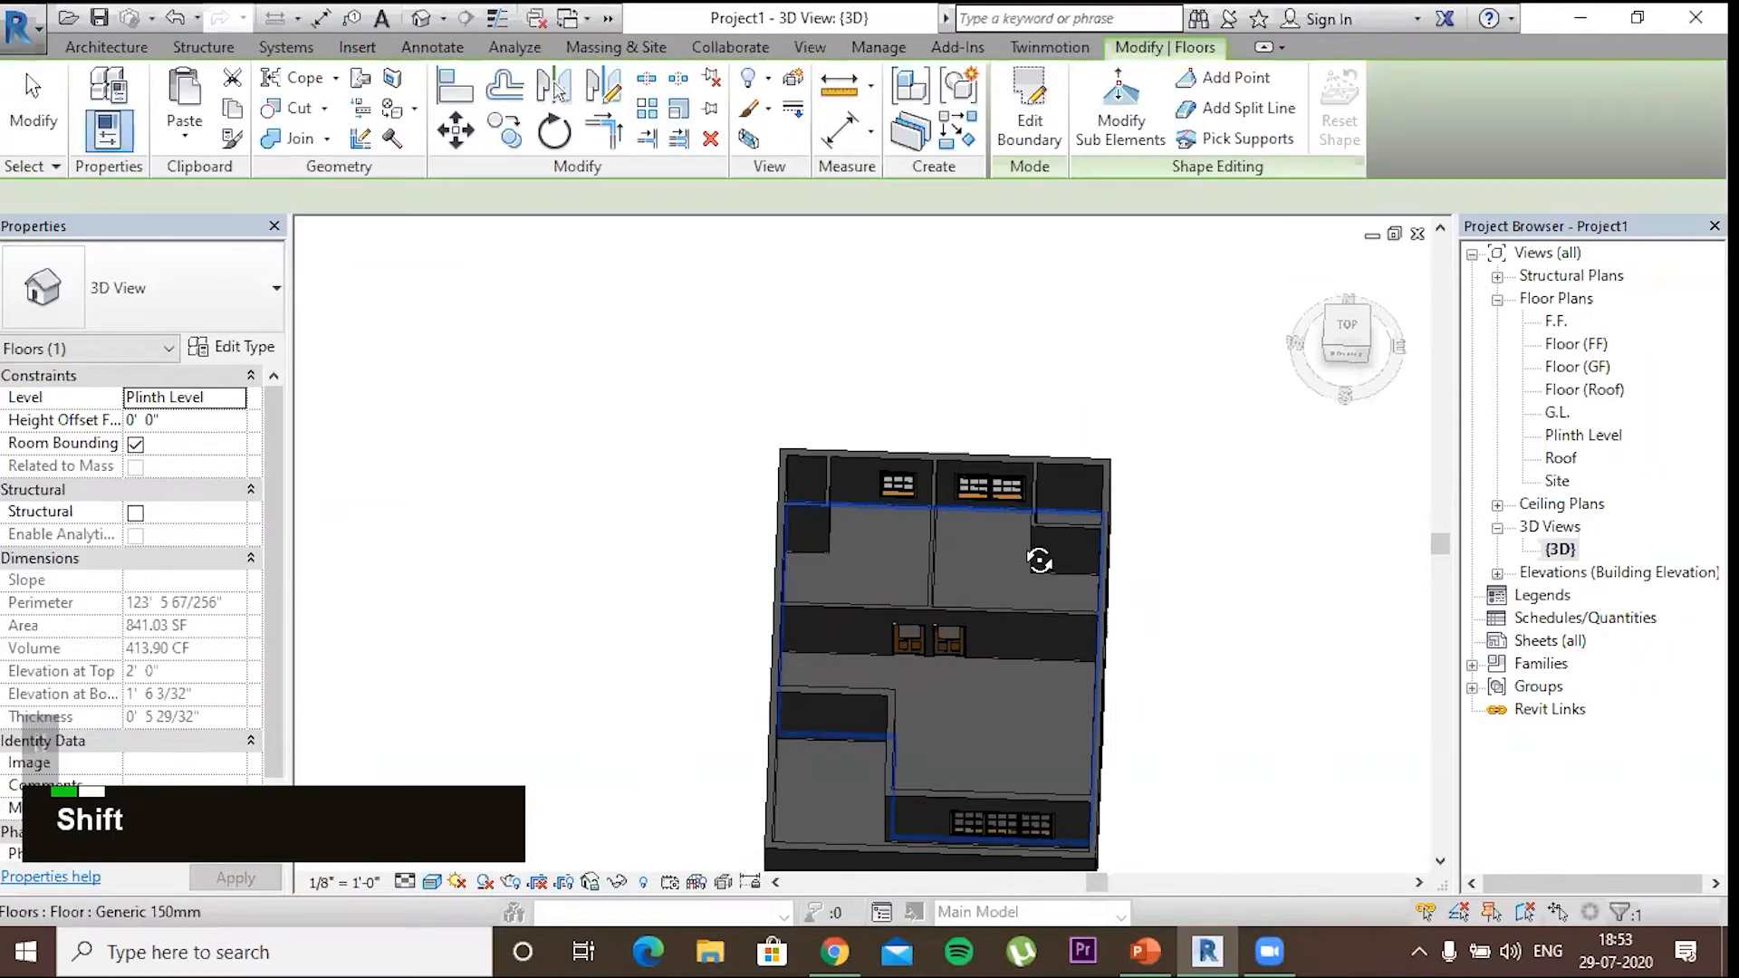
pyautogui.keyDown('shift'); pyautogui.moveTo(1039, 555); pyautogui.dragTo(1114, 703, button='middle'); pyautogui.keyUp('shift')
pyautogui.keyDown('shift'); pyautogui.moveTo(1141, 851); pyautogui.dragTo(942, 710, button='middle'); pyautogui.keyUp('shift')
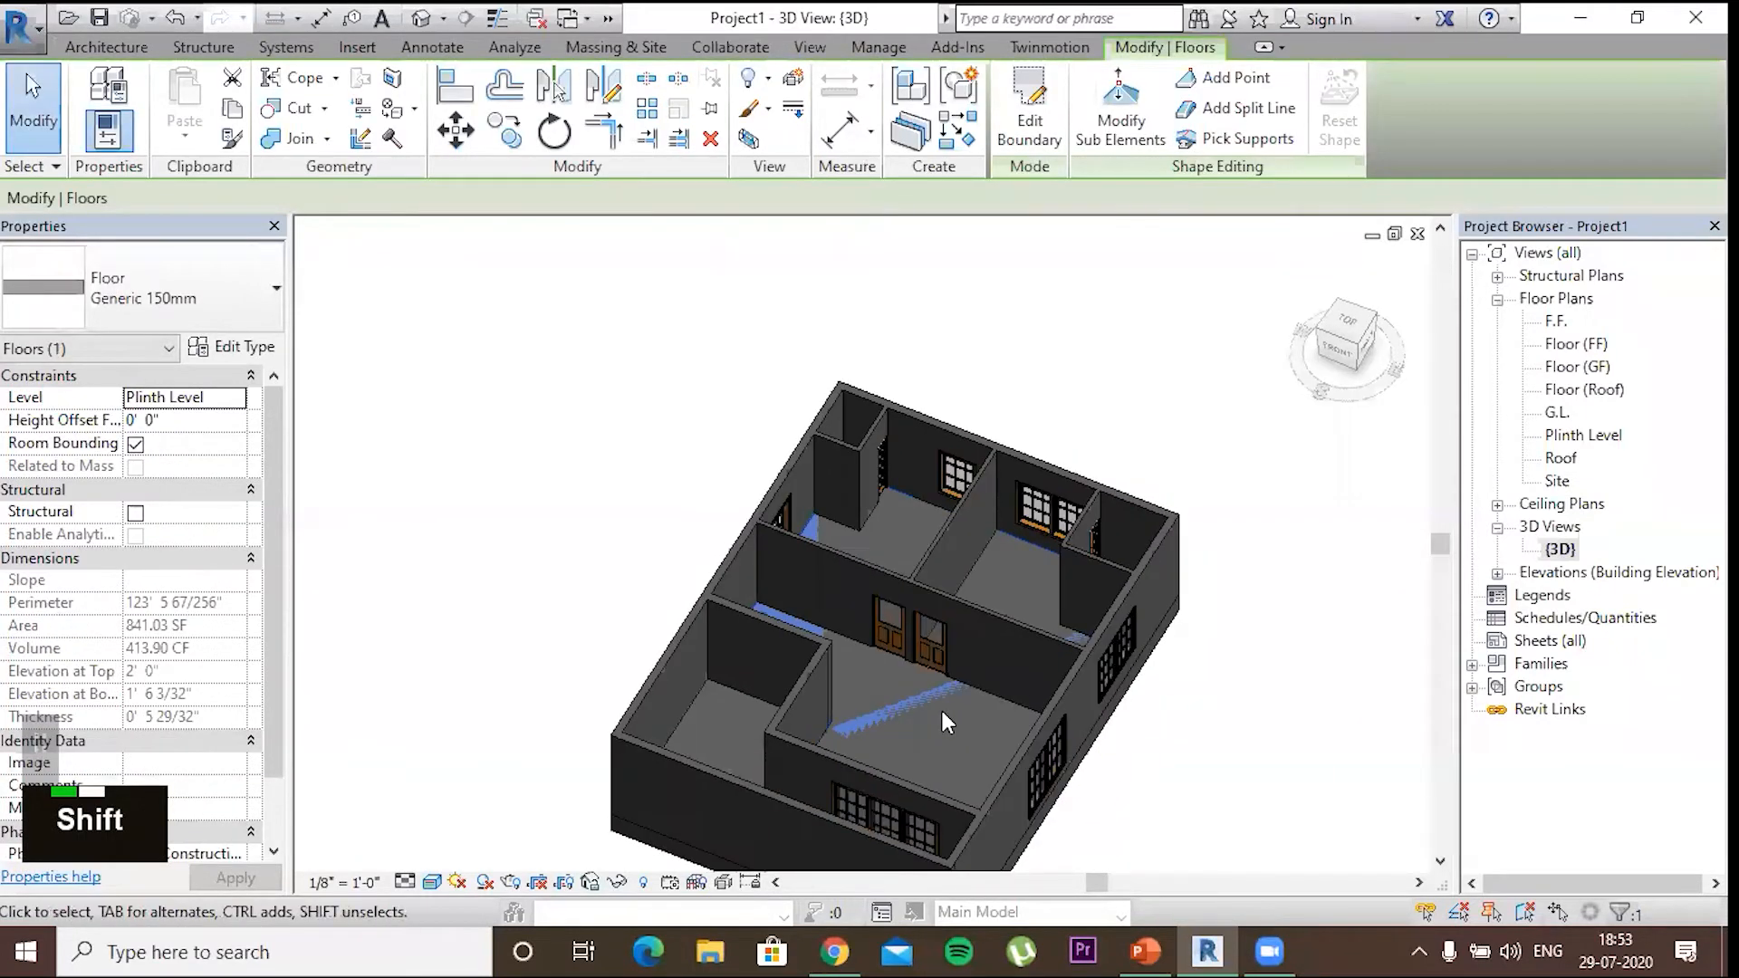
pyautogui.scroll(5, 835, 655)
pyautogui.moveTo(979, 644)
pyautogui.keyDown('shift'); pyautogui.mouseDown(button='middle')
pyautogui.moveTo(924, 660)
pyautogui.moveTo(933, 601)
pyautogui.moveTo(971, 652)
pyautogui.mouseUp(button='middle'); pyautogui.keyUp('shift')
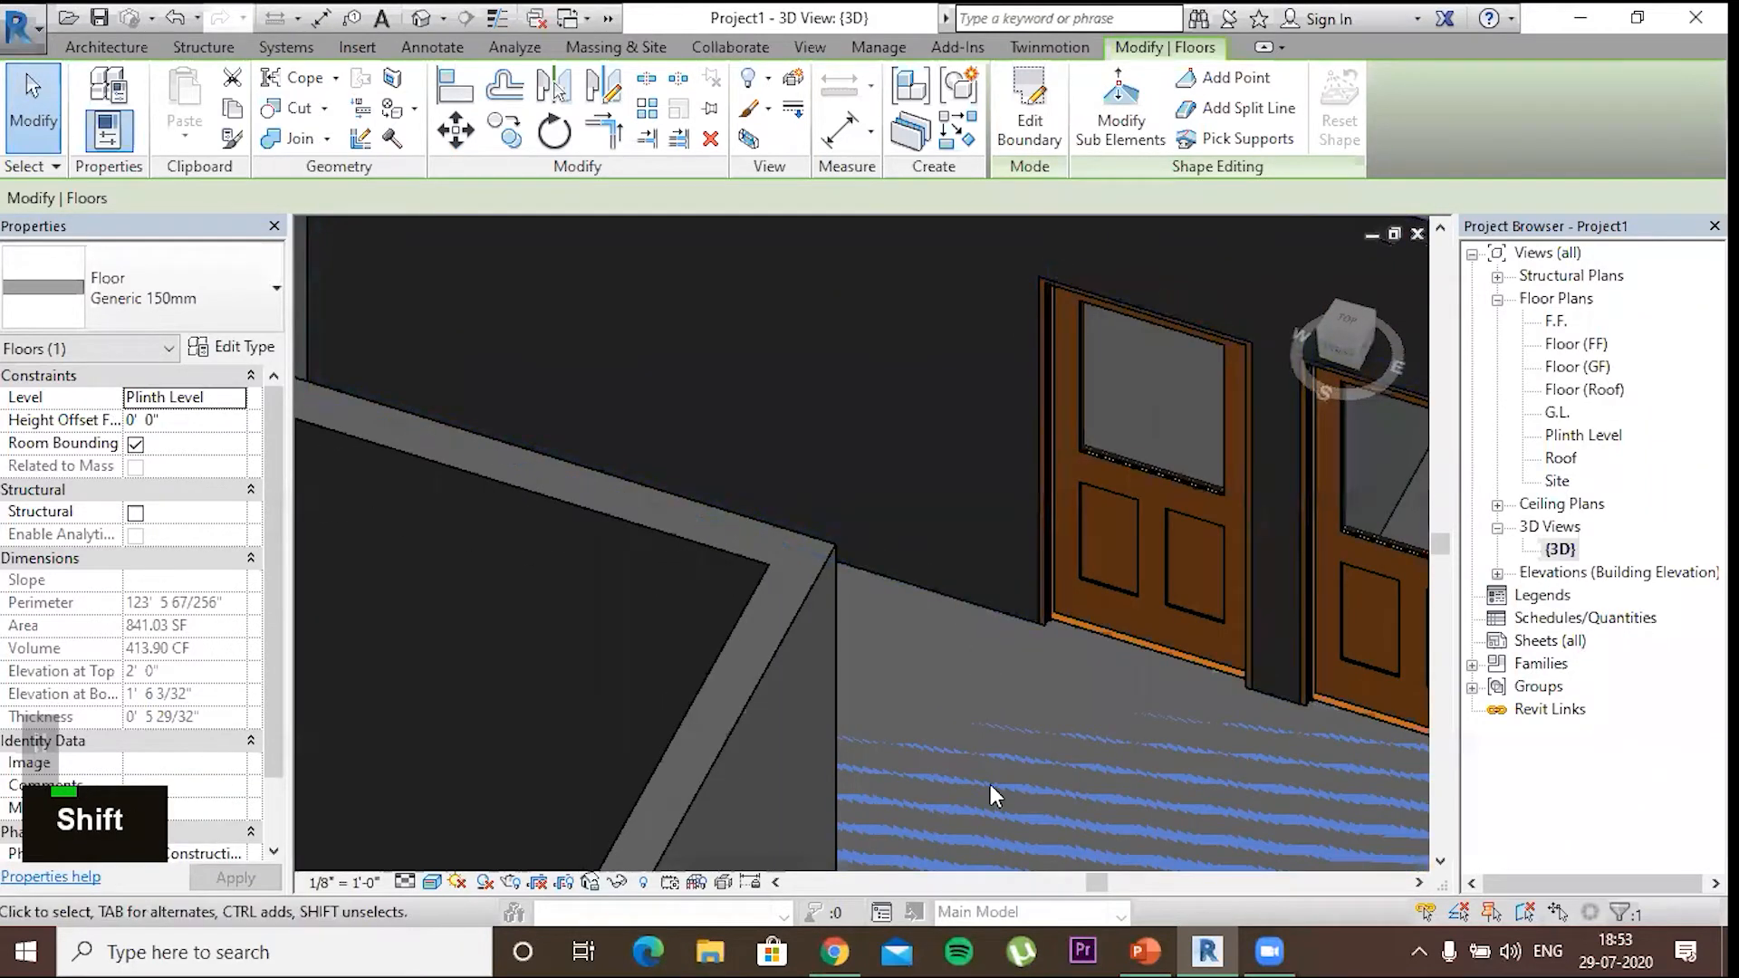
pyautogui.scroll(-5, 1018, 796)
pyautogui.scroll(-5, 1096, 792)
pyautogui.keyDown('shift'); pyautogui.moveTo(953, 578); pyautogui.dragTo(944, 752, button='middle'); pyautogui.keyUp('shift')
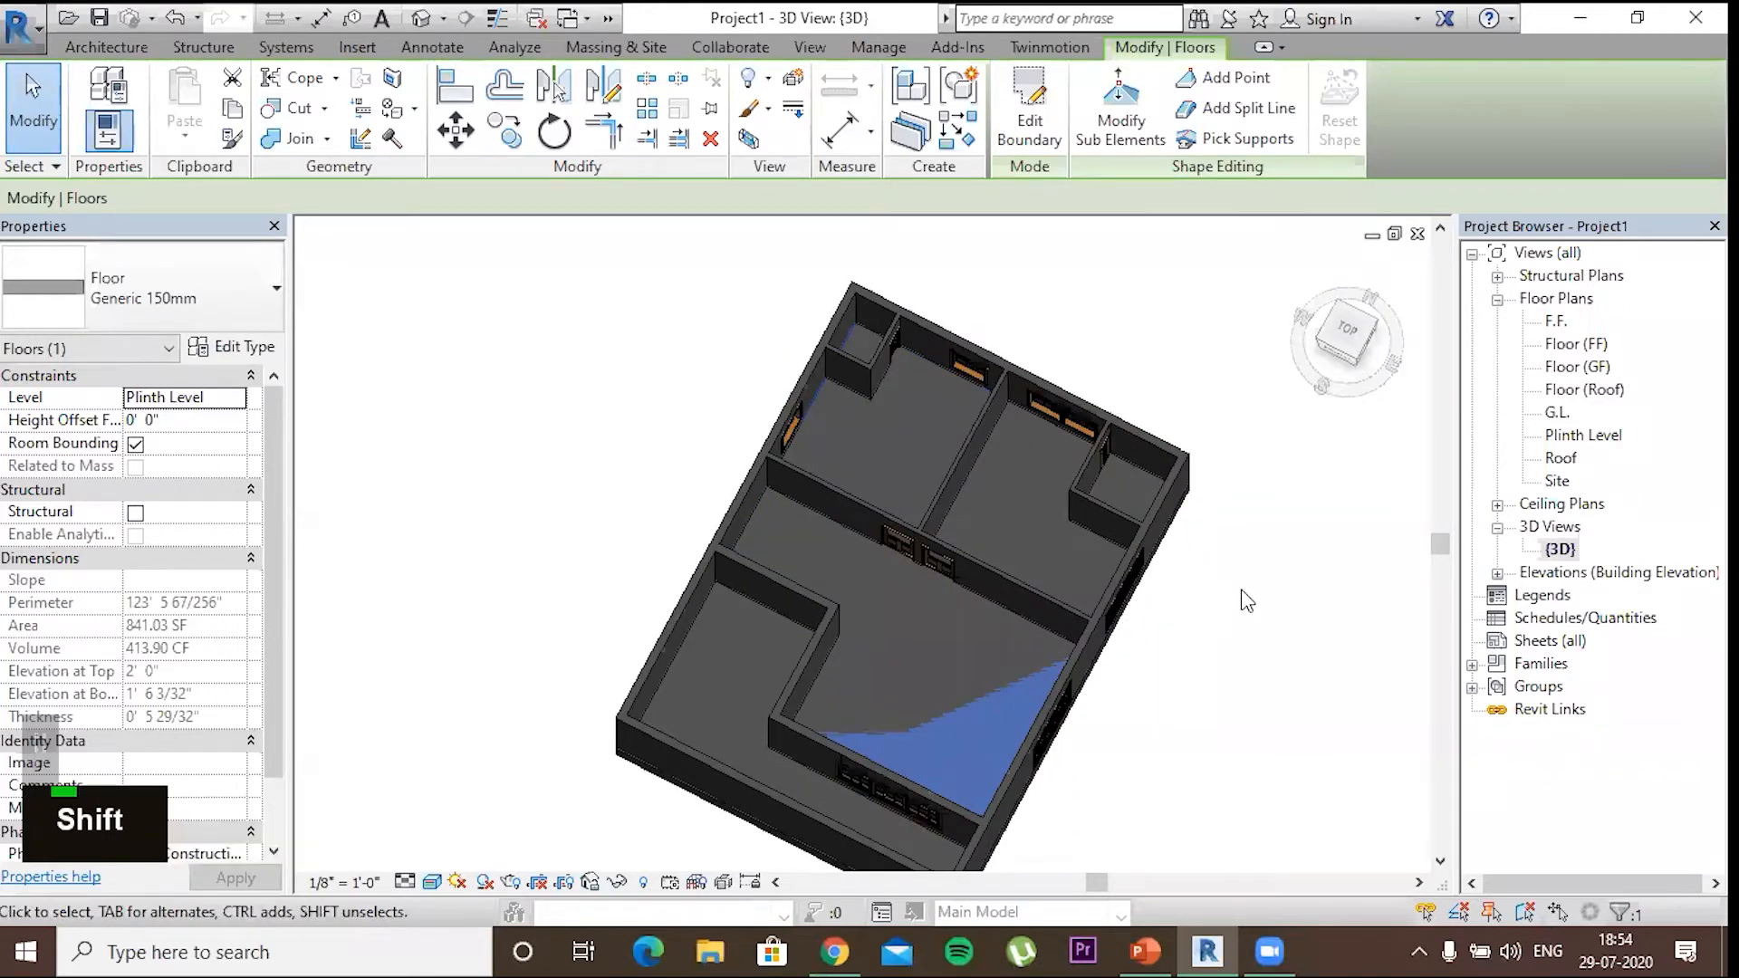
pyautogui.click(1268, 587)
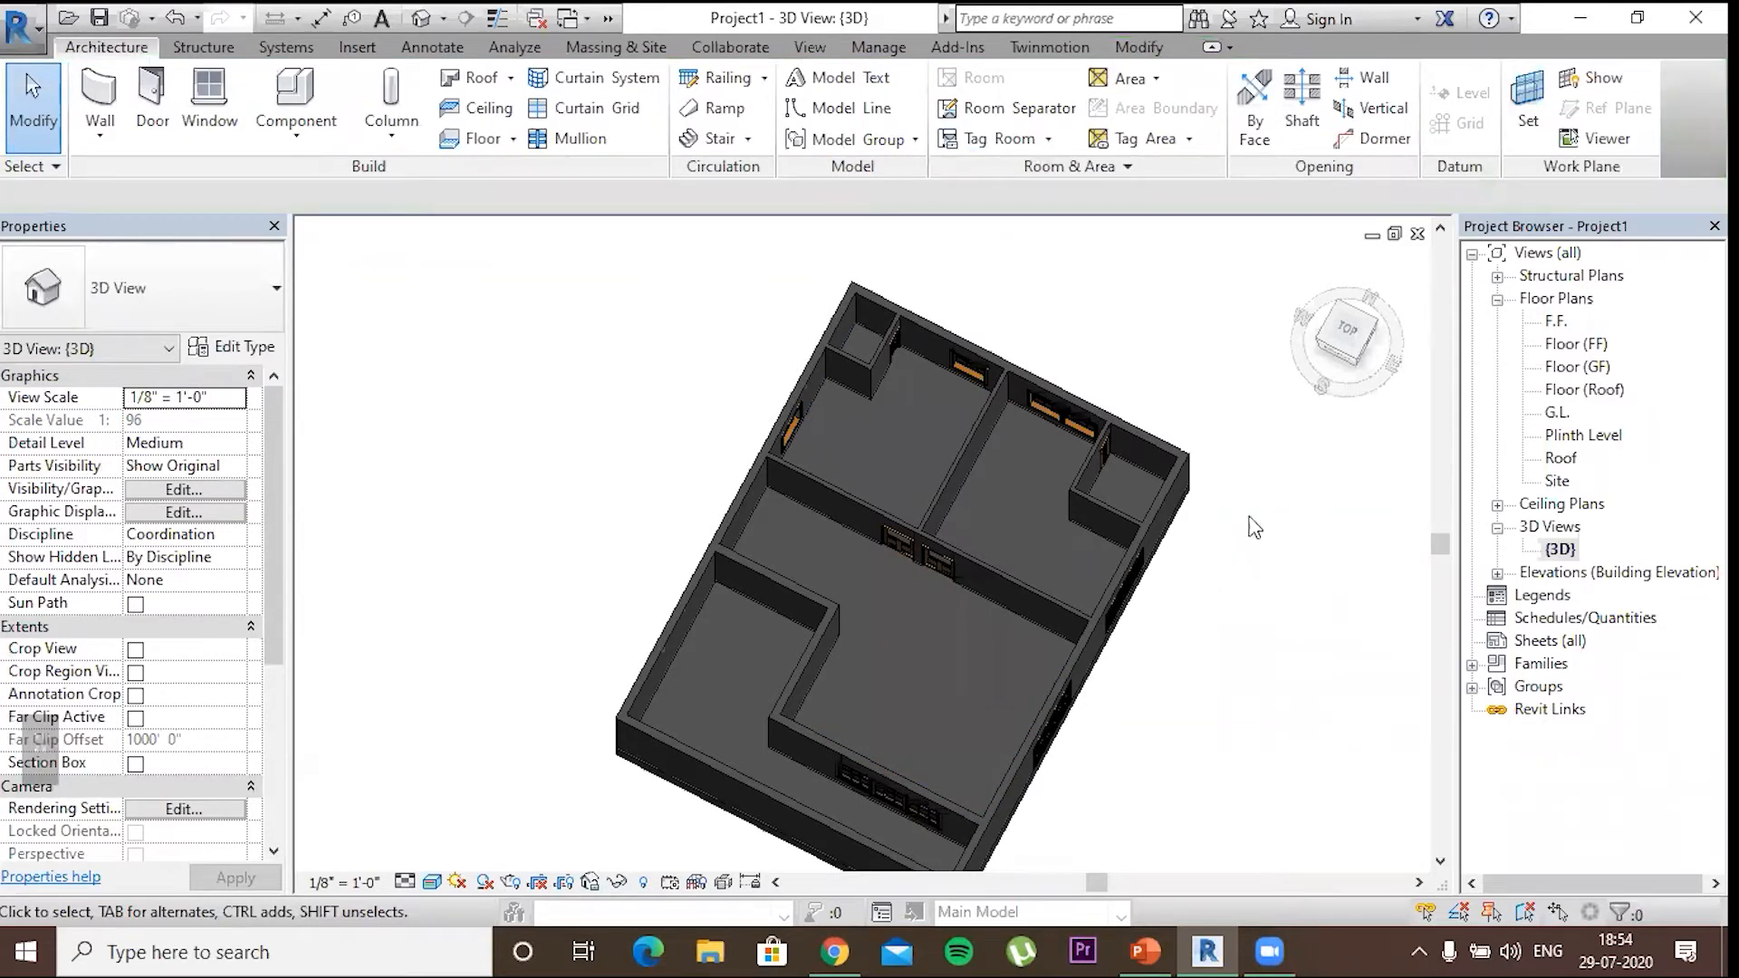
pyautogui.click(516, 143)
pyautogui.click(465, 142)
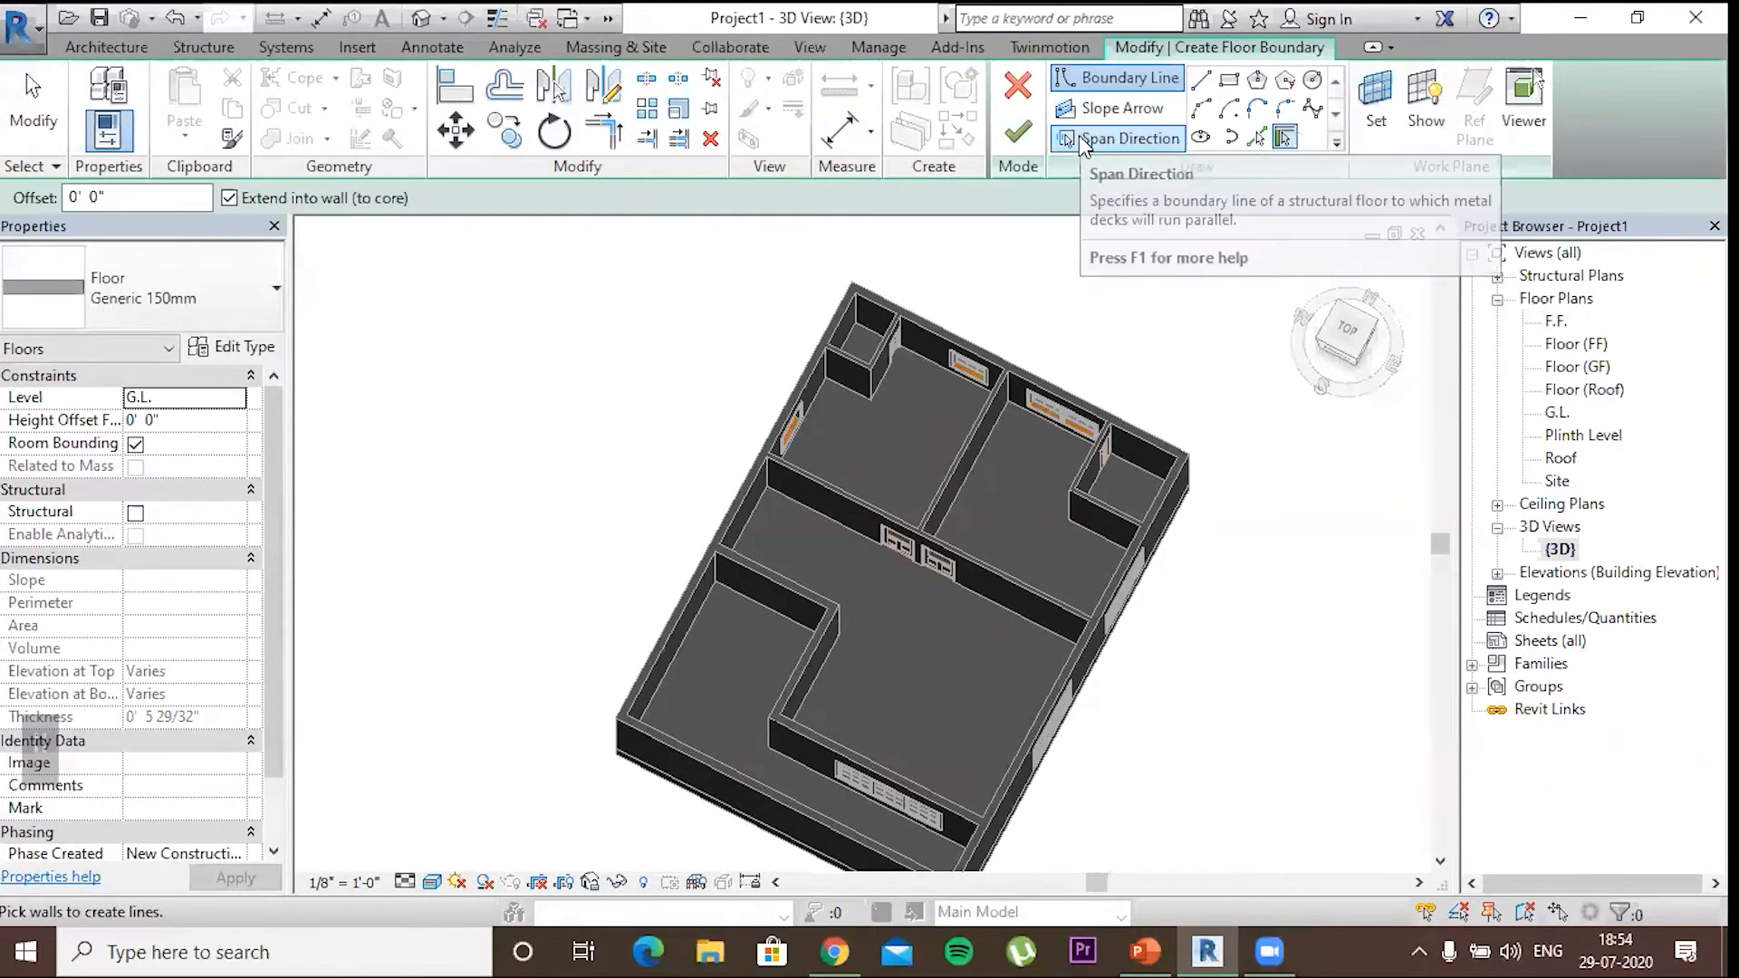
pyautogui.scroll(-1, 1080, 145)
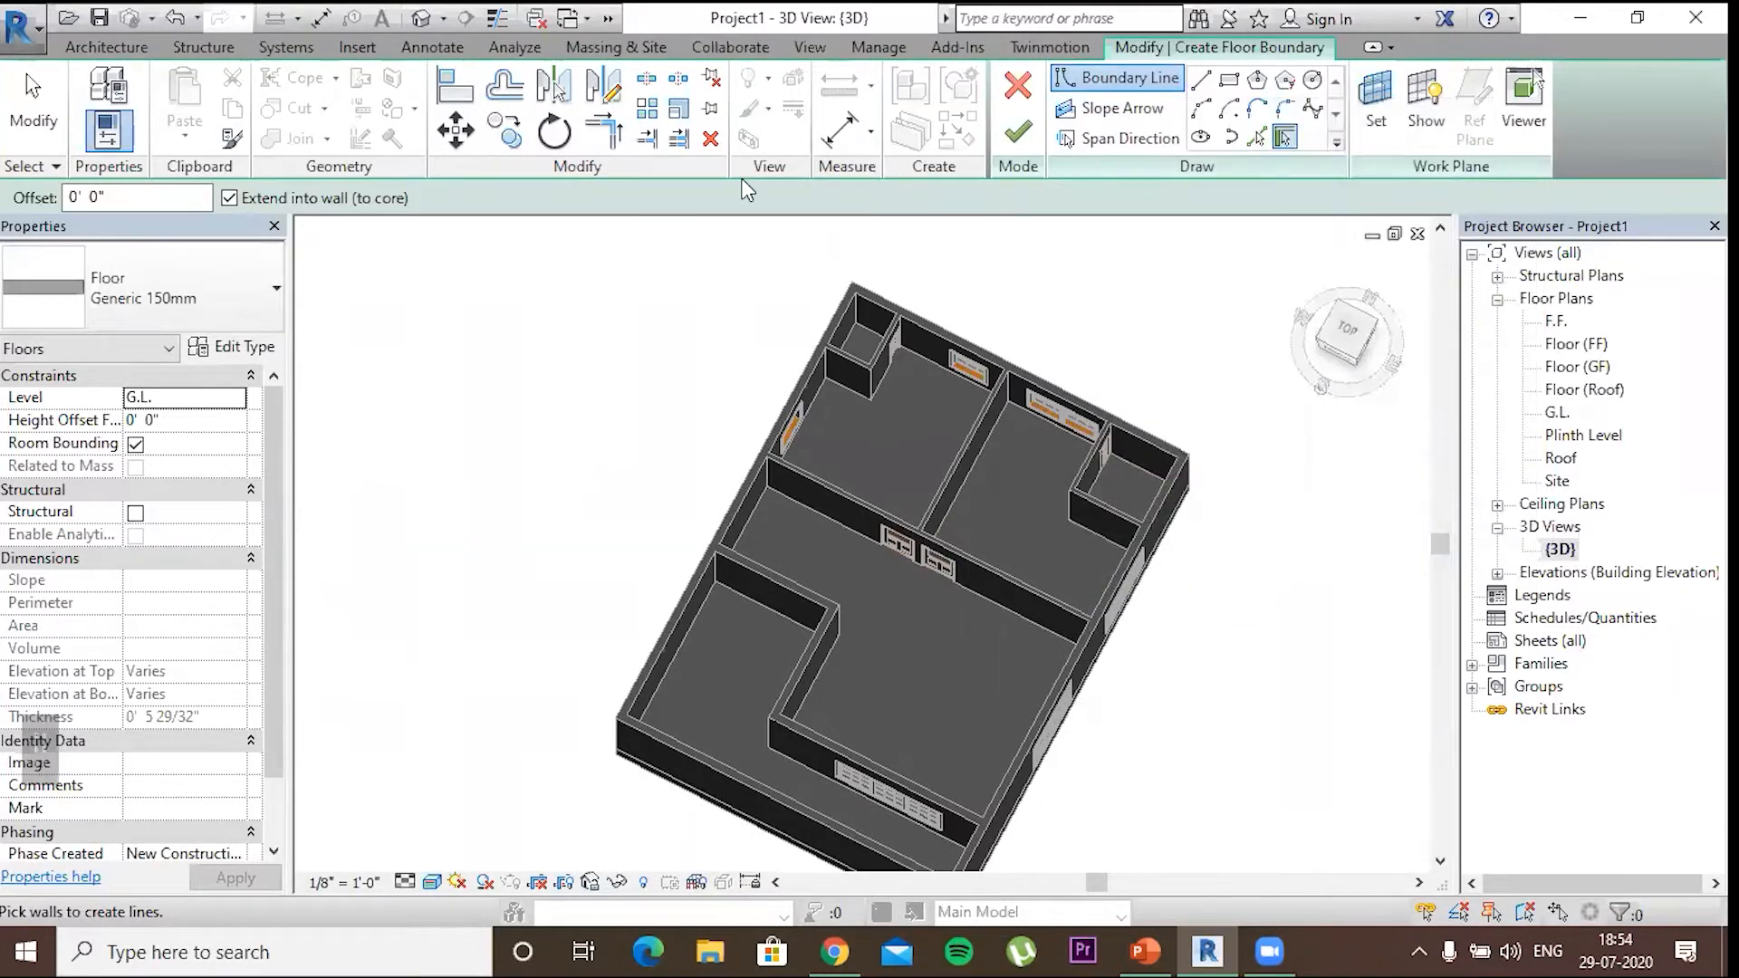
pyautogui.press('Escape')
pyautogui.press('Escape')
pyautogui.press('Escape')
pyautogui.press('Escape')
pyautogui.press('Escape')
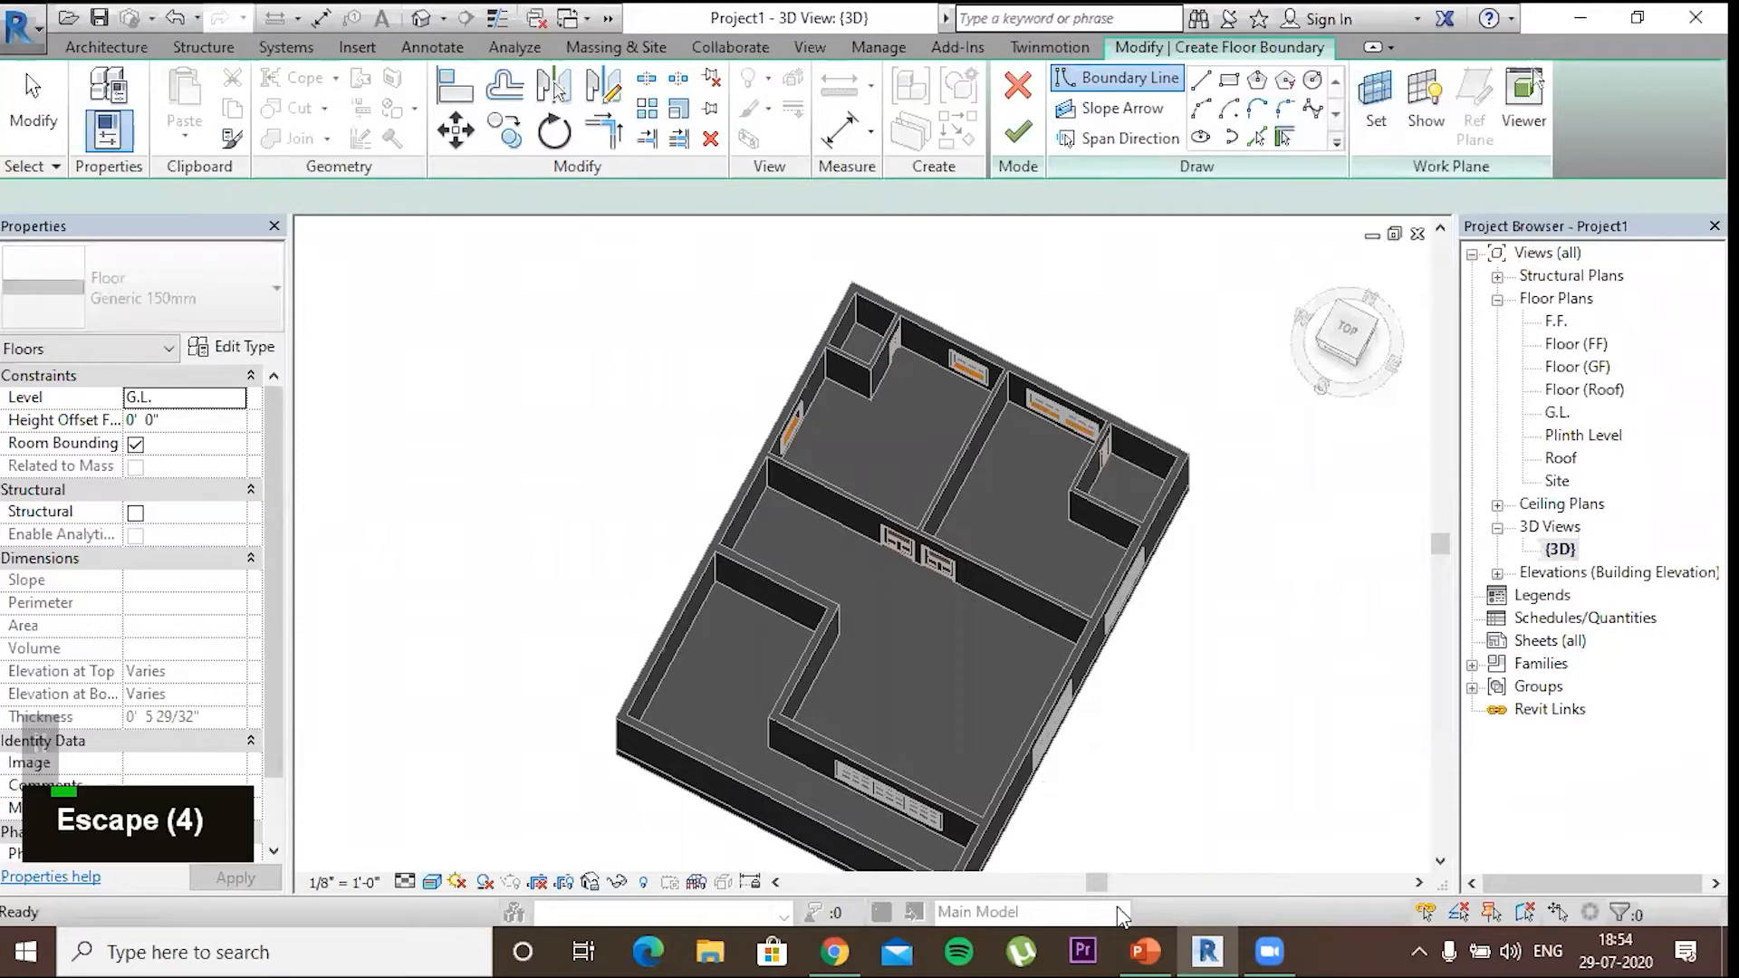
# Switch to the PowerPoint presentation, check the building tools on the Contents slide, and return to the Revit project
pyautogui.click(1143, 949)
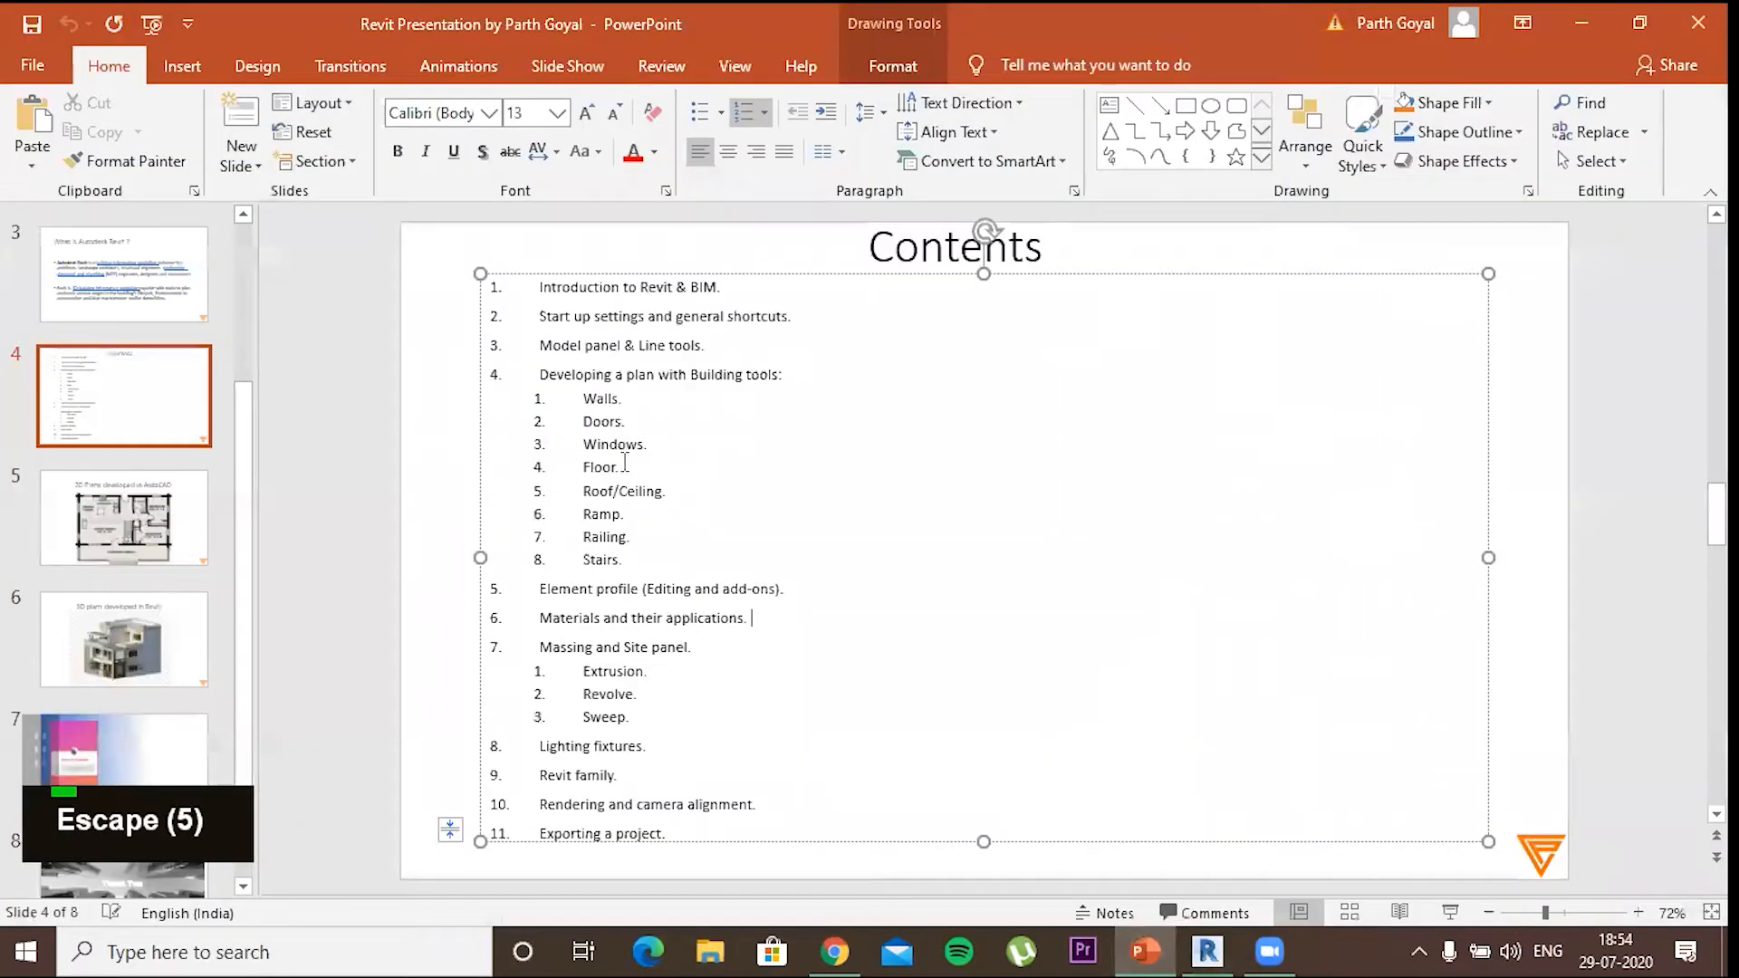
pyautogui.press('Escape')
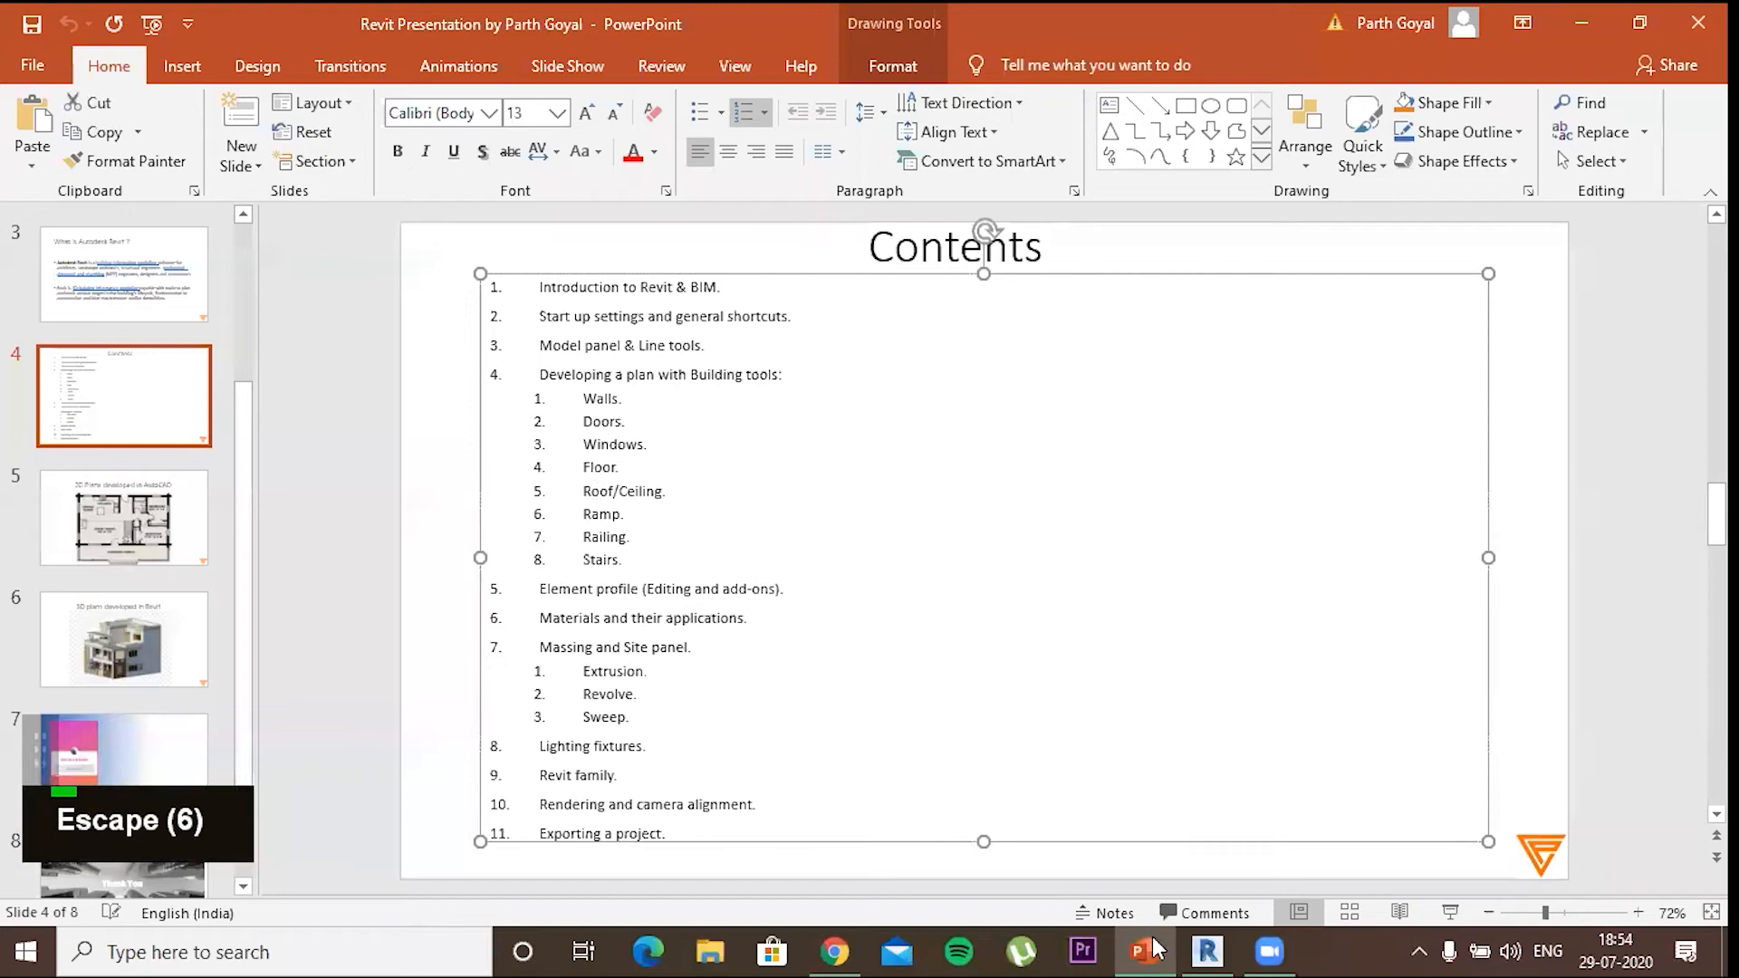
pyautogui.press('Escape')
pyautogui.press('Escape')
pyautogui.click(1152, 937)
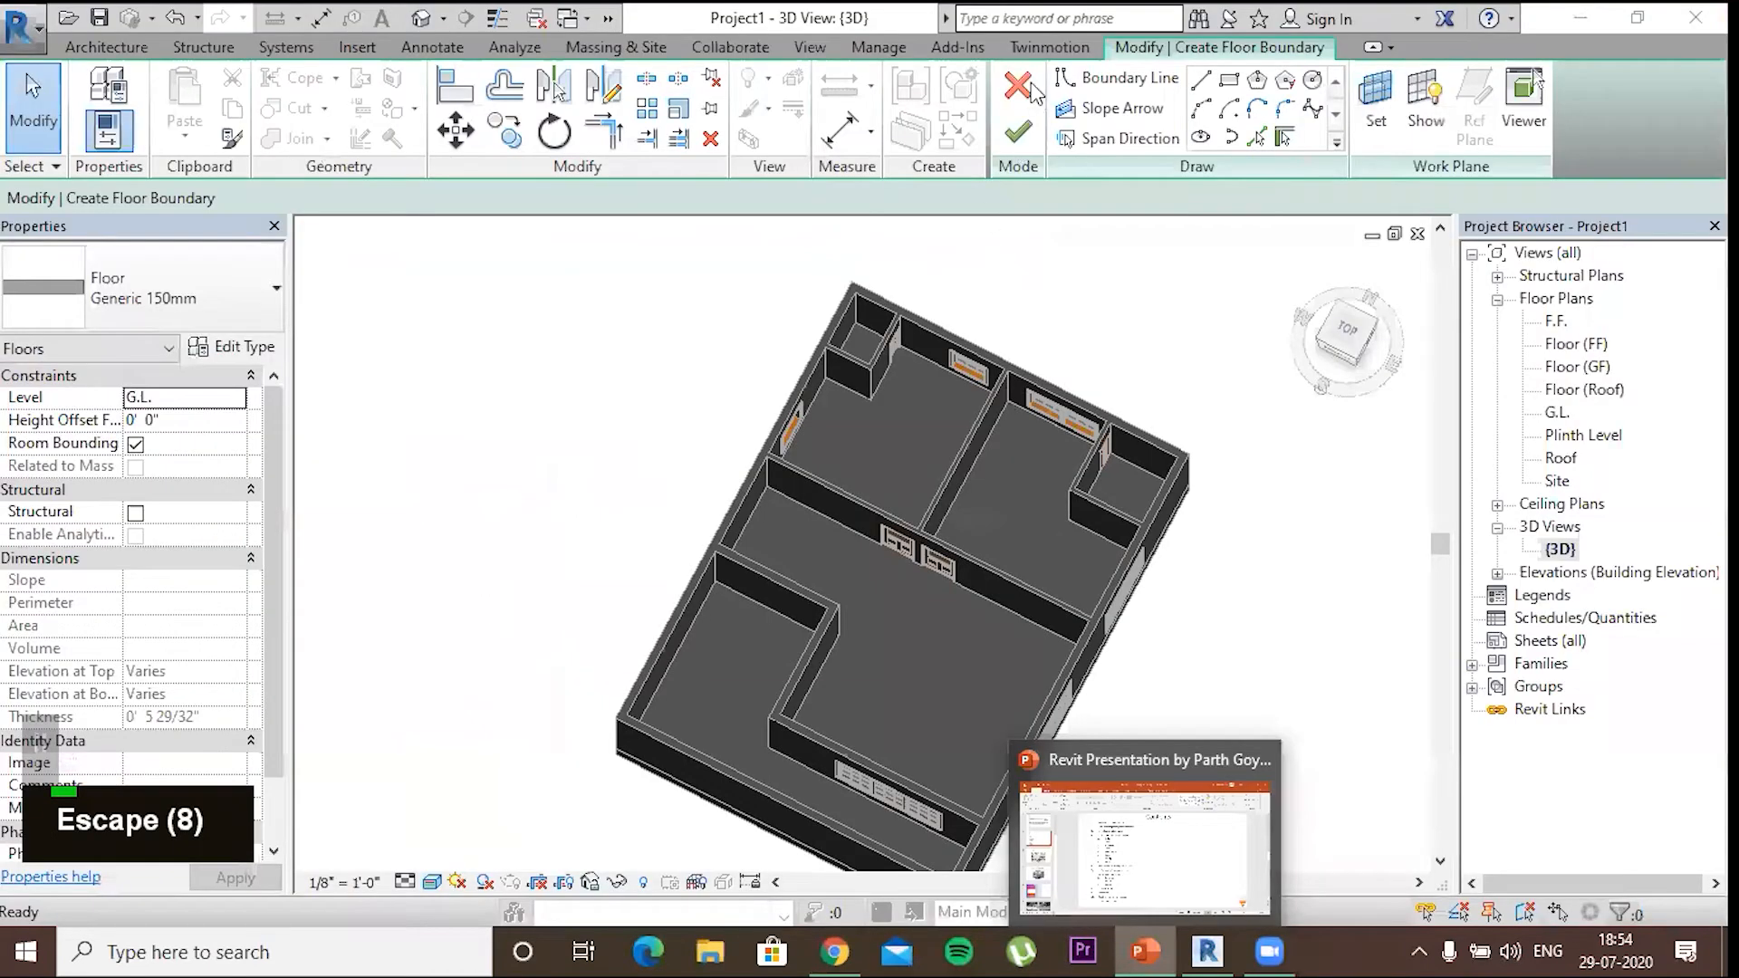
pyautogui.press('Escape')
pyautogui.press('Escape')
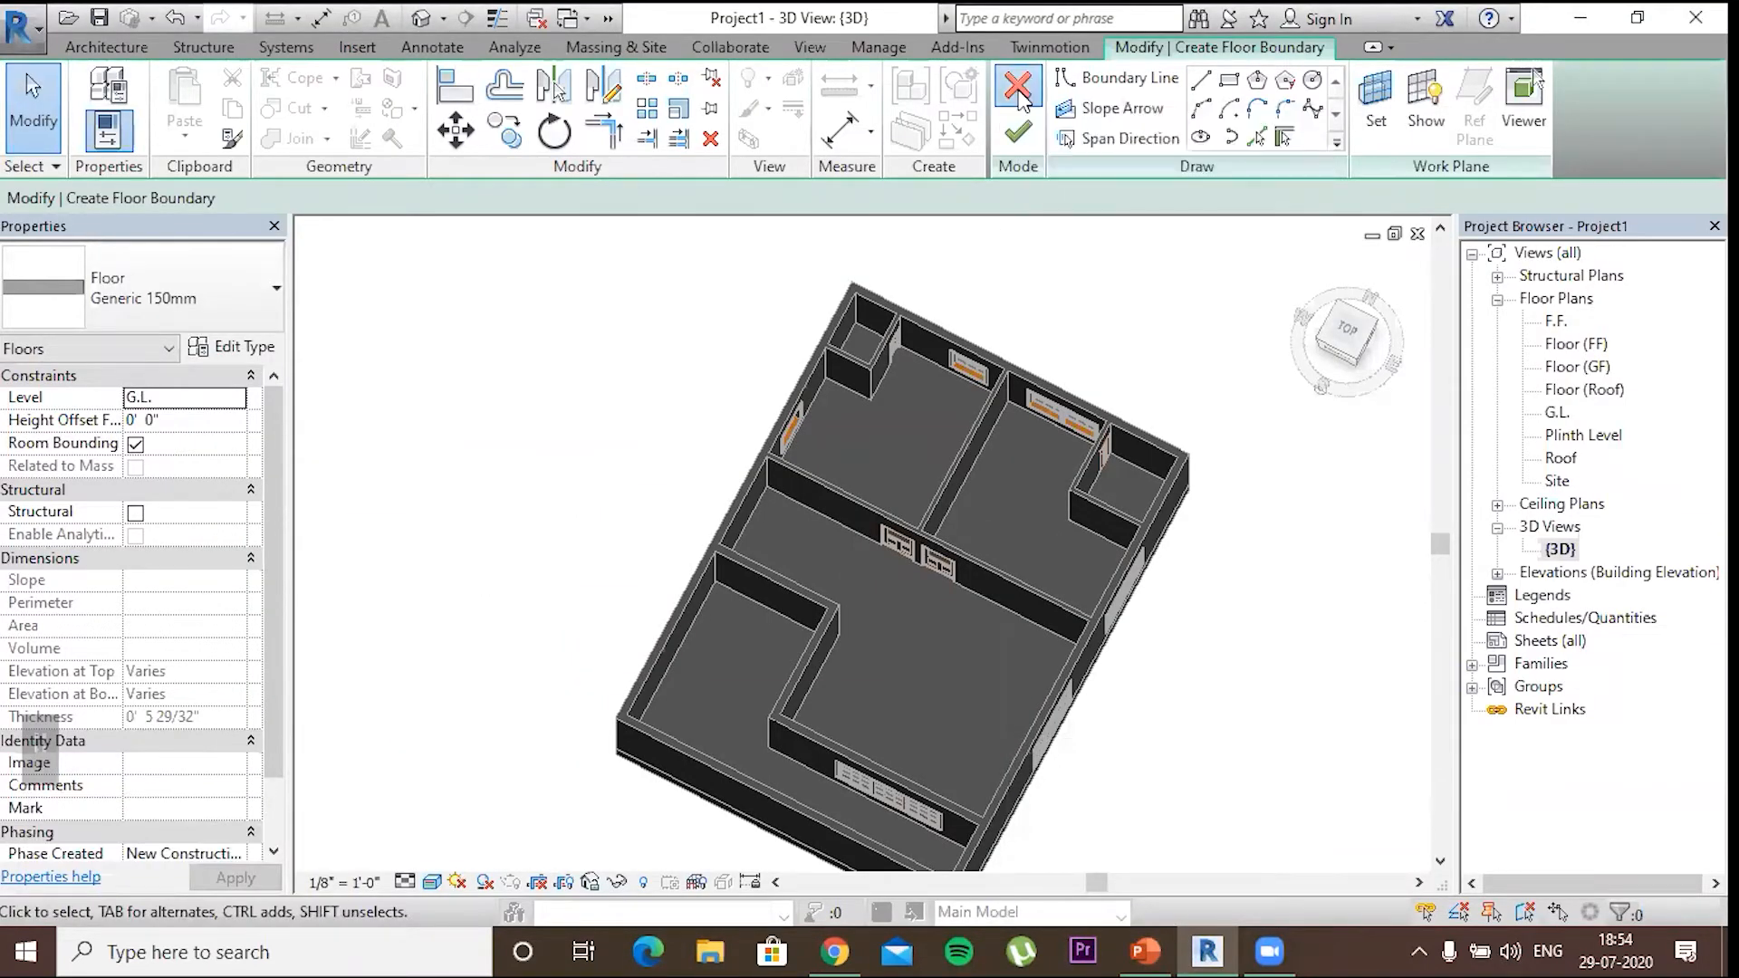
pyautogui.click(1019, 92)
pyautogui.click(1247, 518)
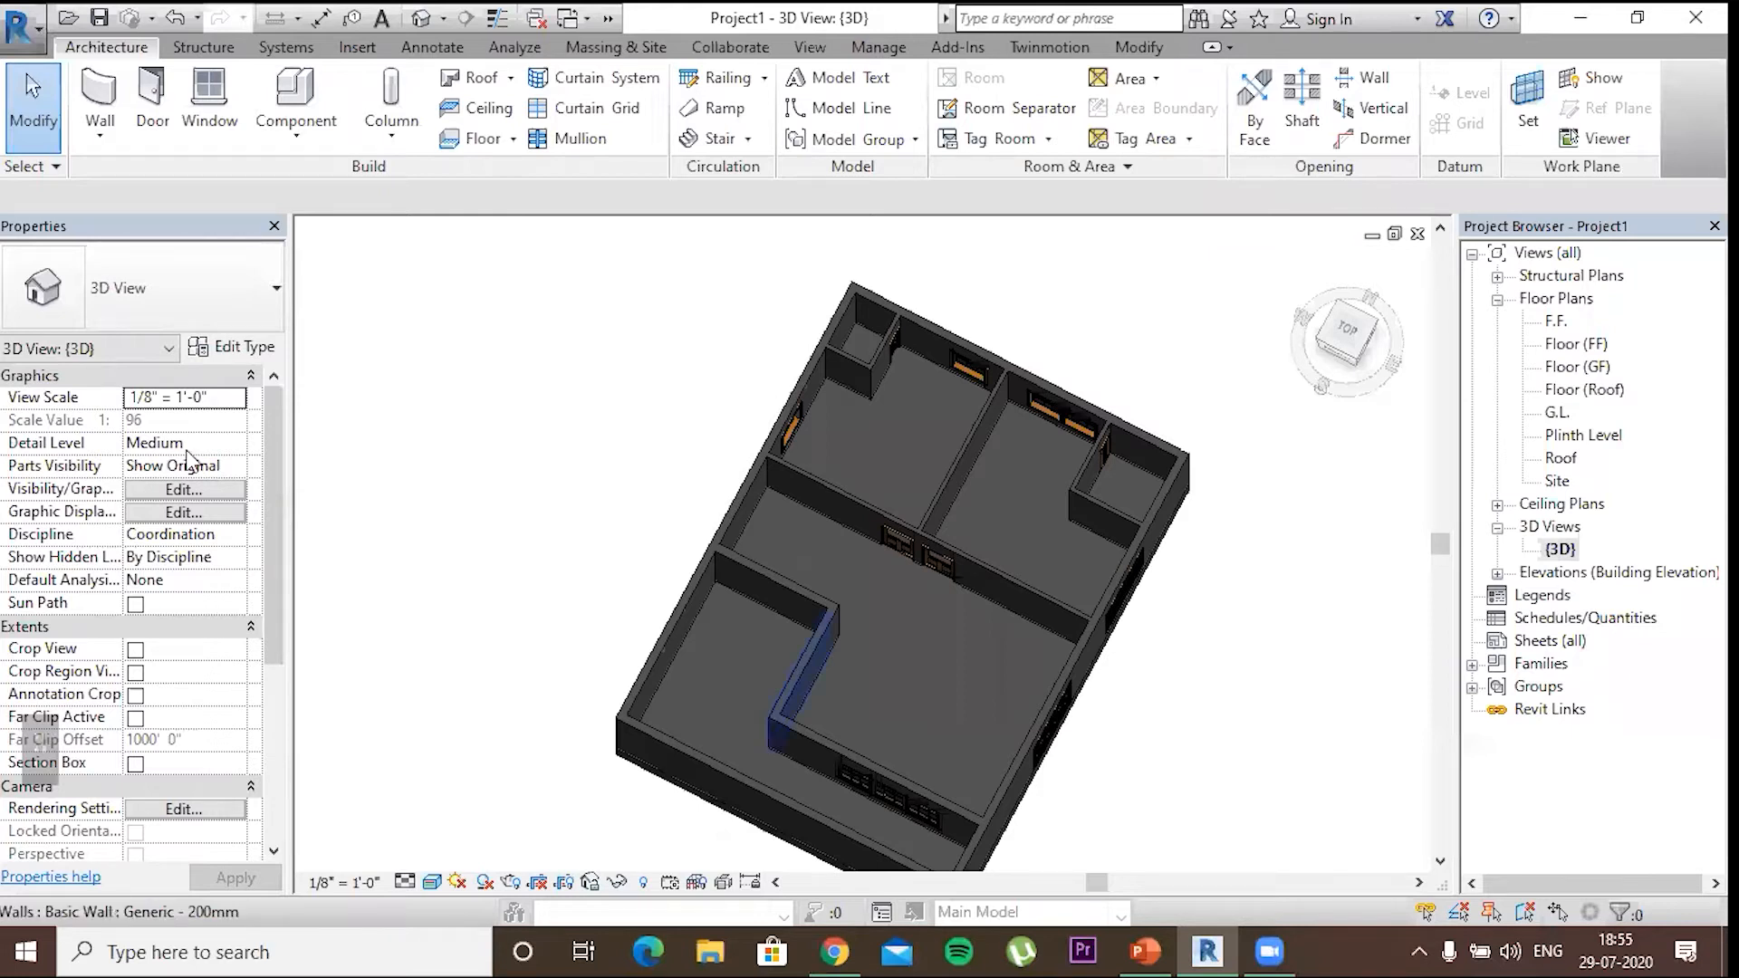
# Open the East building elevation and examine the house's levels from G.L. up to Roof
pyautogui.click(1498, 504)
pyautogui.click(1499, 504)
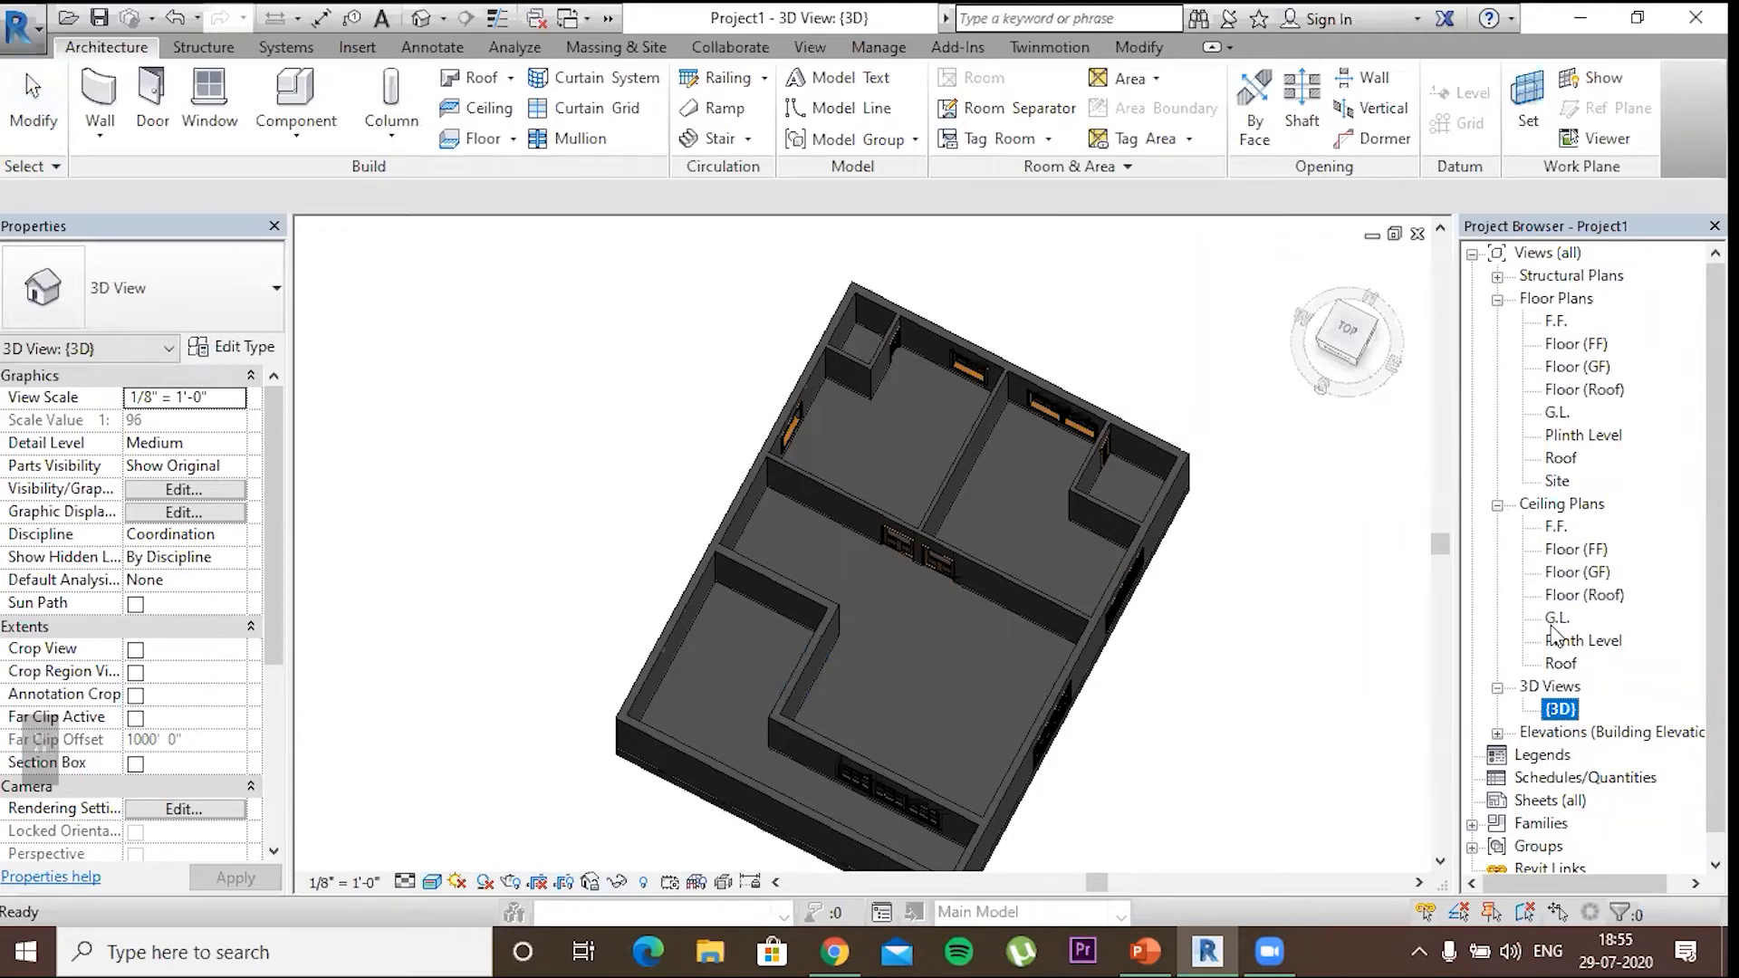
pyautogui.click(1498, 505)
pyautogui.click(1498, 572)
pyautogui.doubleClick(1559, 596)
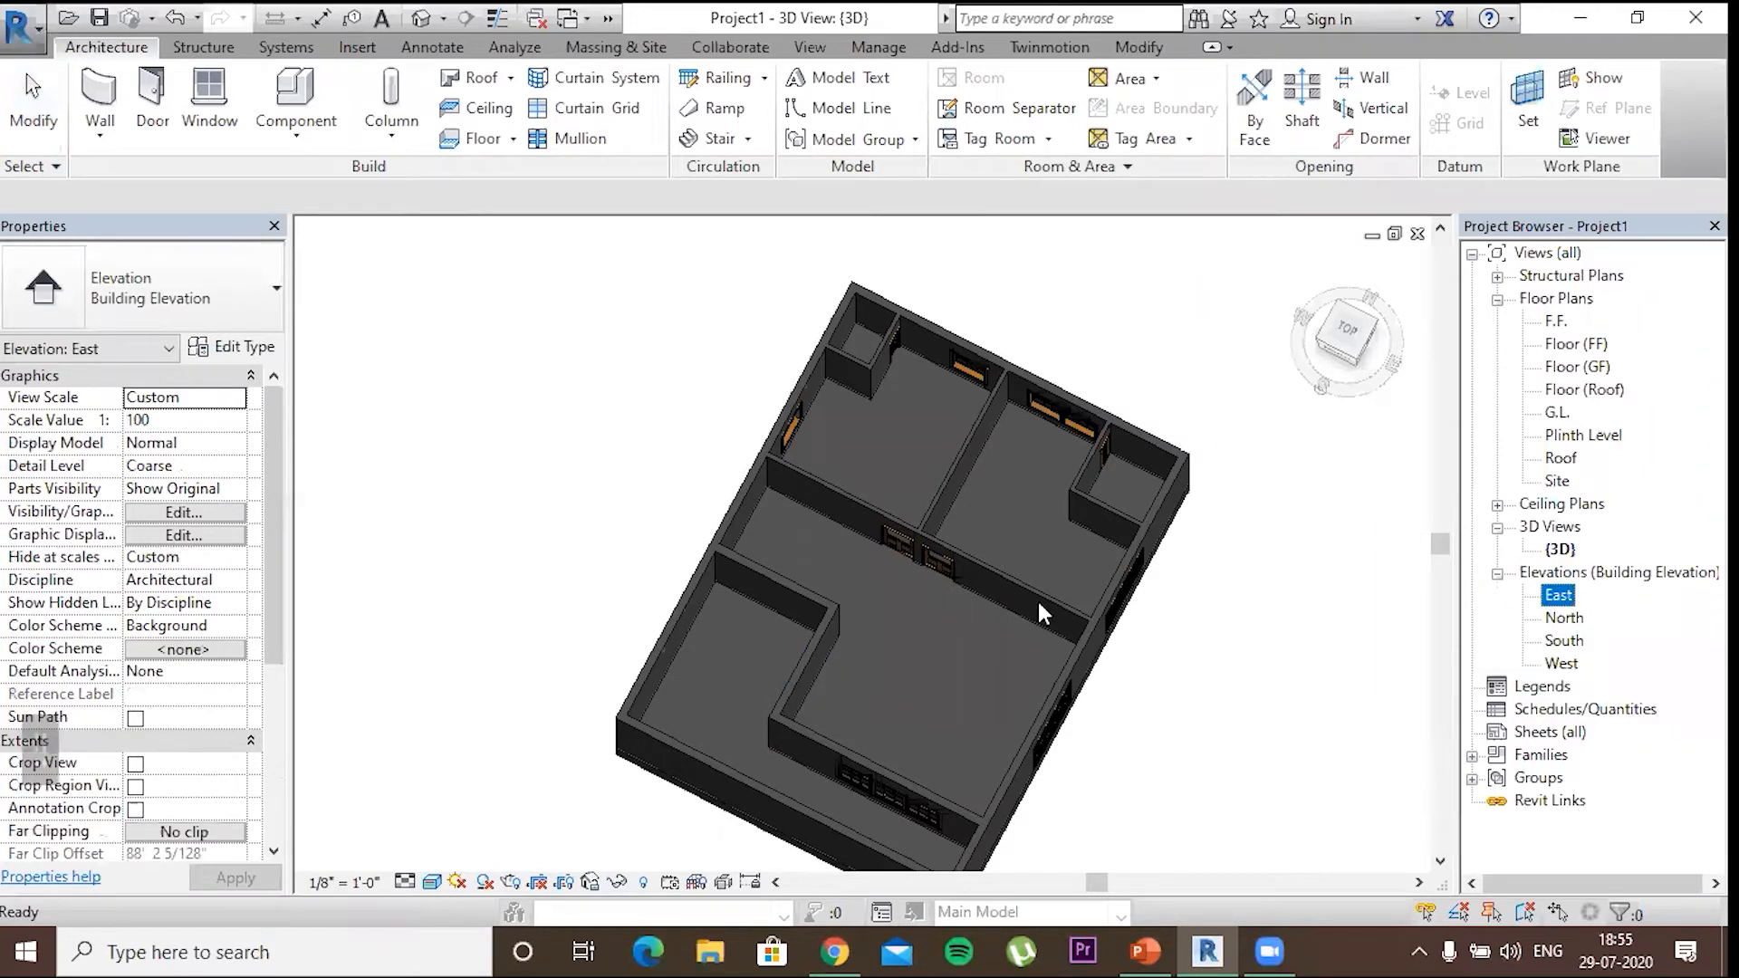
pyautogui.scroll(3, 962, 536)
pyautogui.moveTo(1032, 485); pyautogui.dragTo(976, 482, button='middle')
pyautogui.scroll(1, 999, 436)
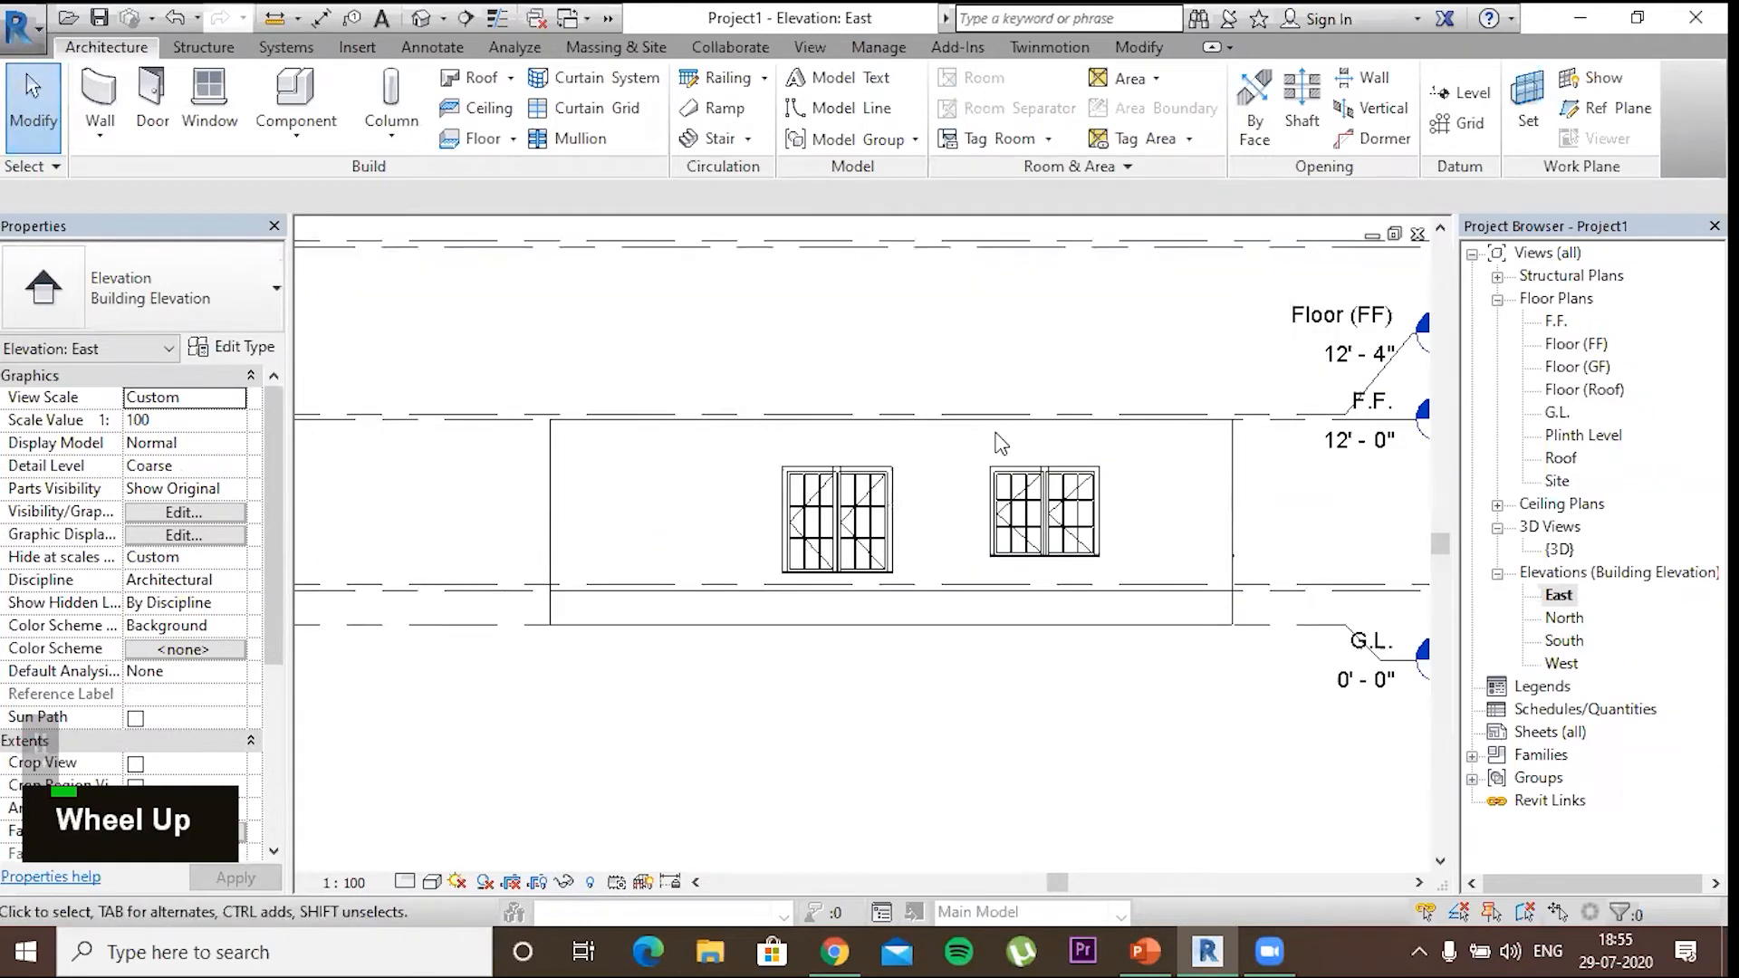
pyautogui.scroll(-1, 985, 426)
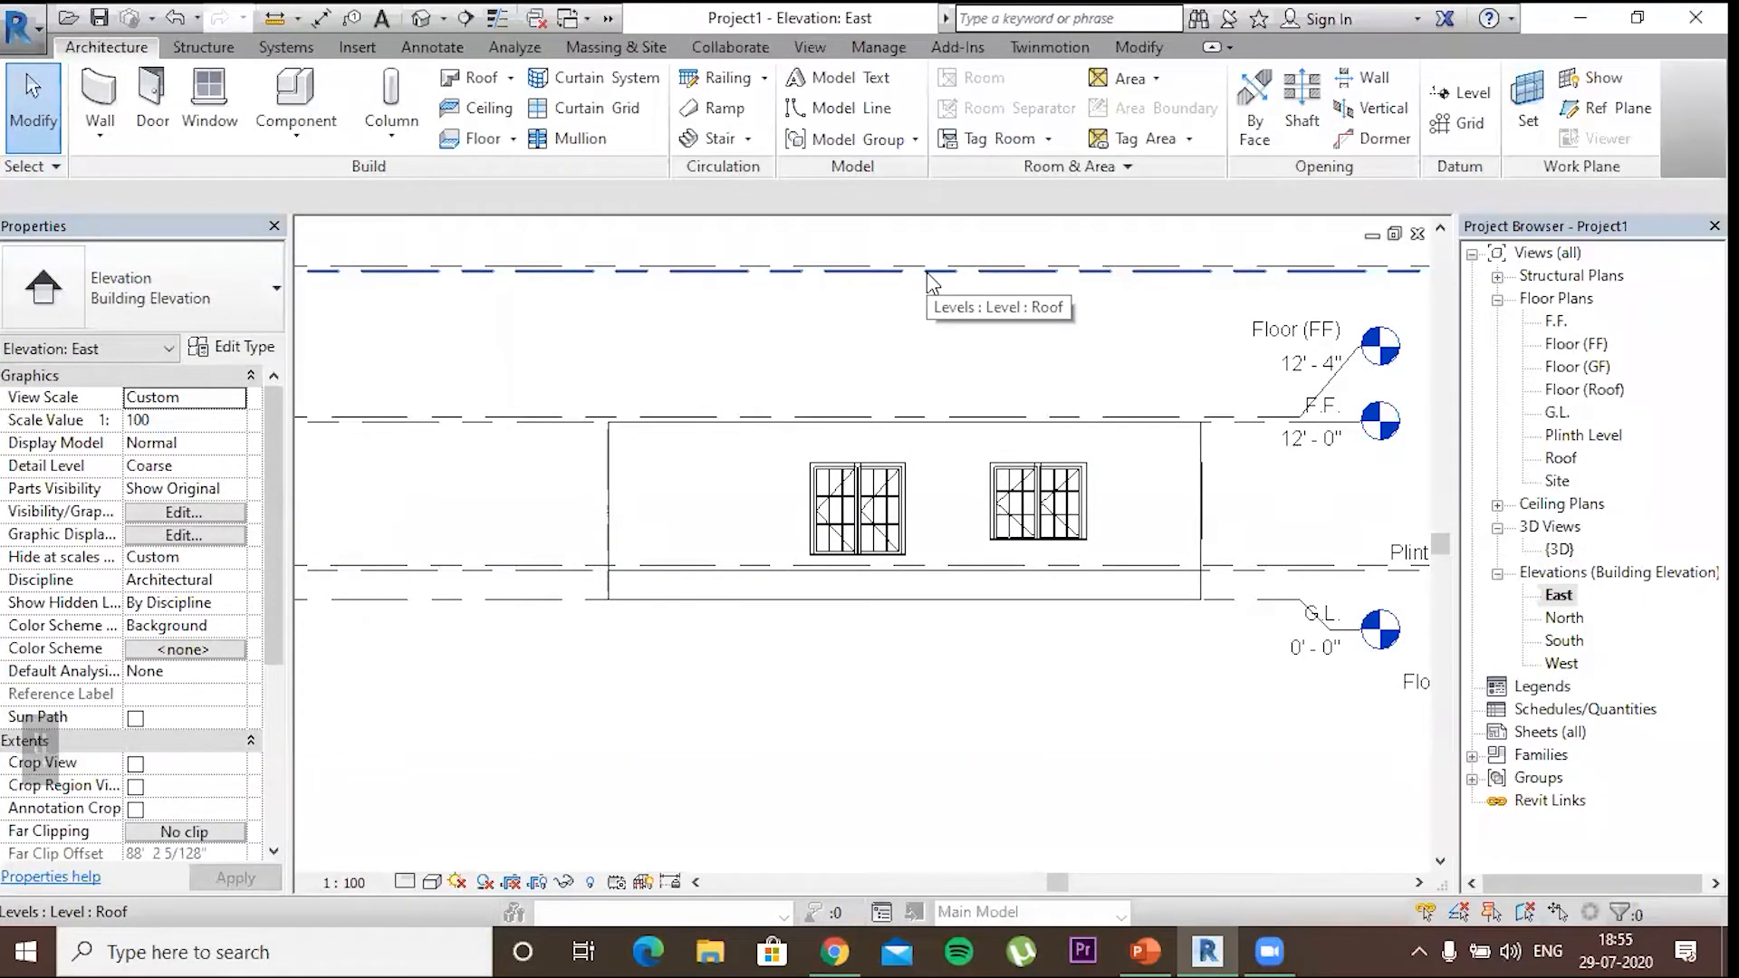
pyautogui.scroll(-1, 965, 405)
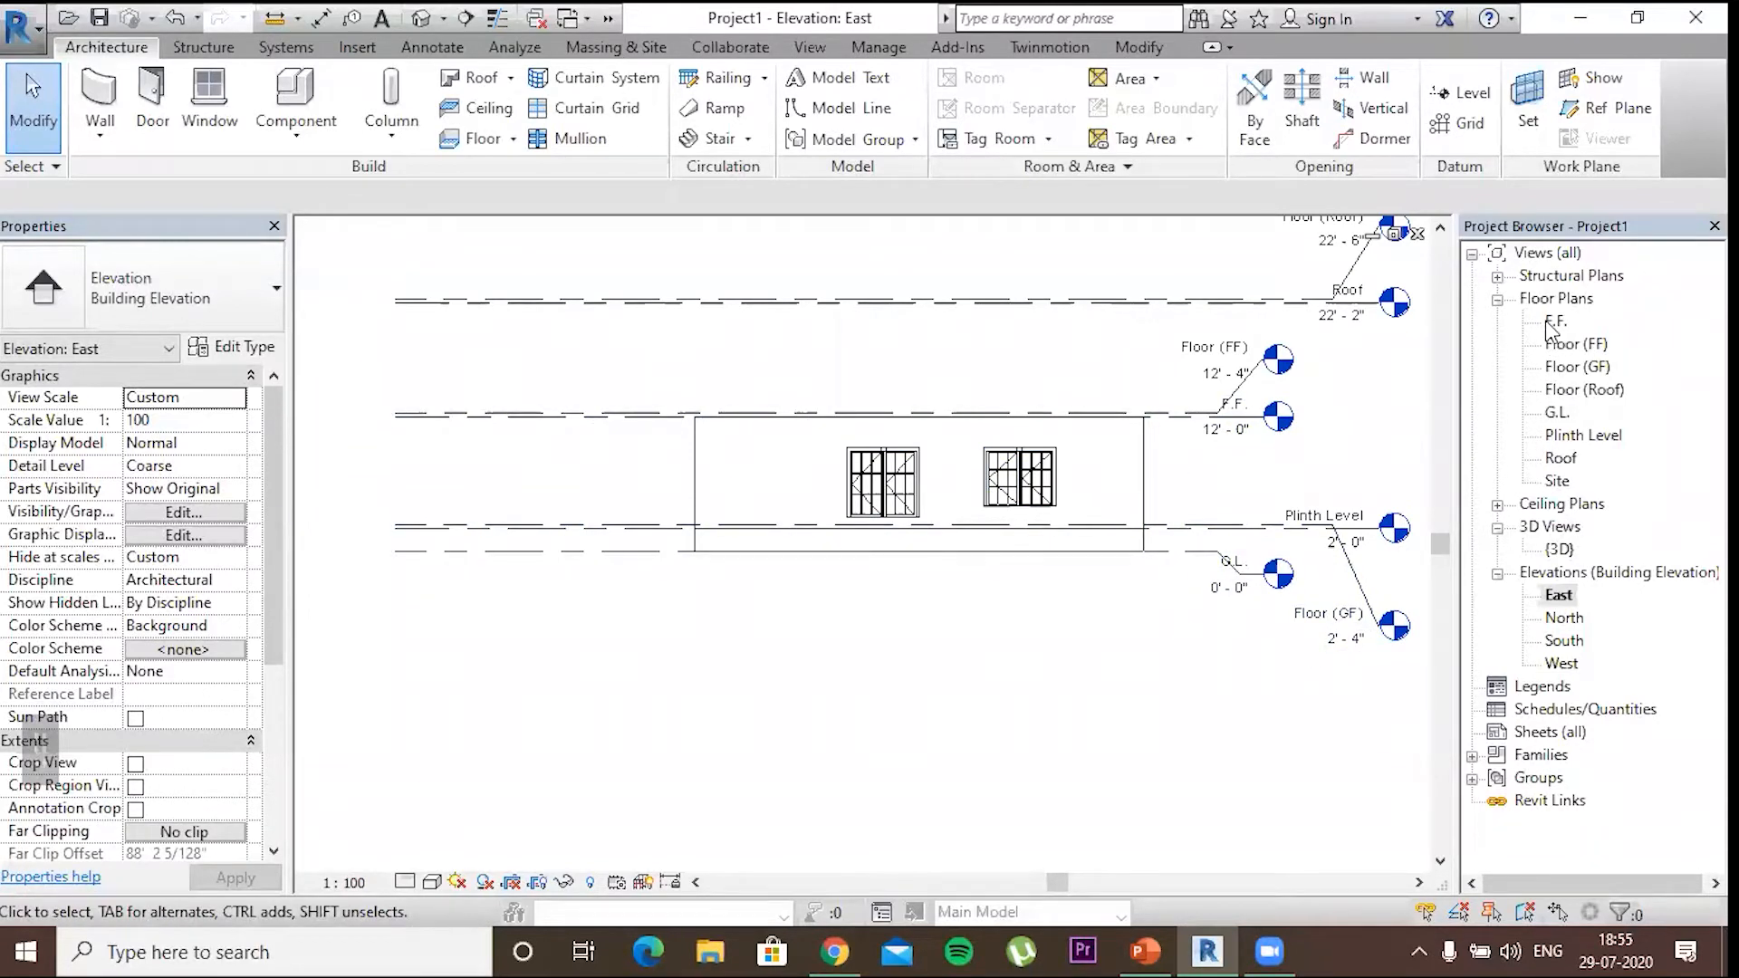
# Open the Plinth Level floor plan and start a stair from Plinth Level up to F.F
pyautogui.doubleClick(985, 569)
pyautogui.scroll(-2, 986, 795)
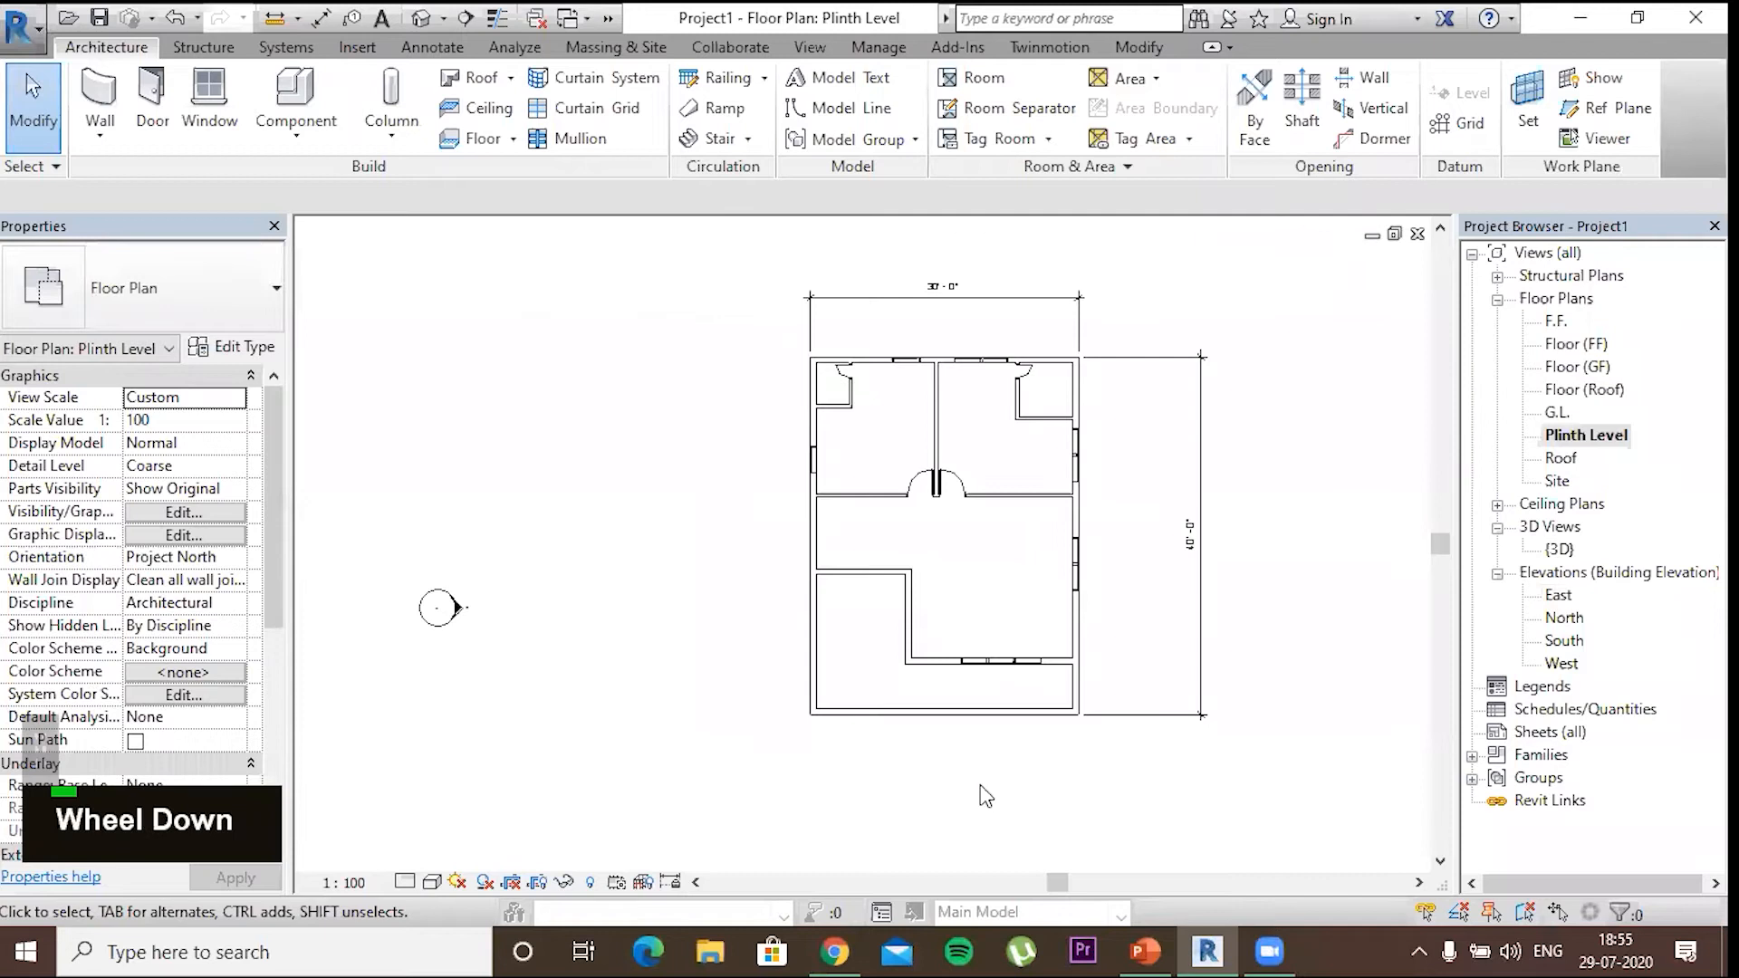
pyautogui.scroll(1, 877, 637)
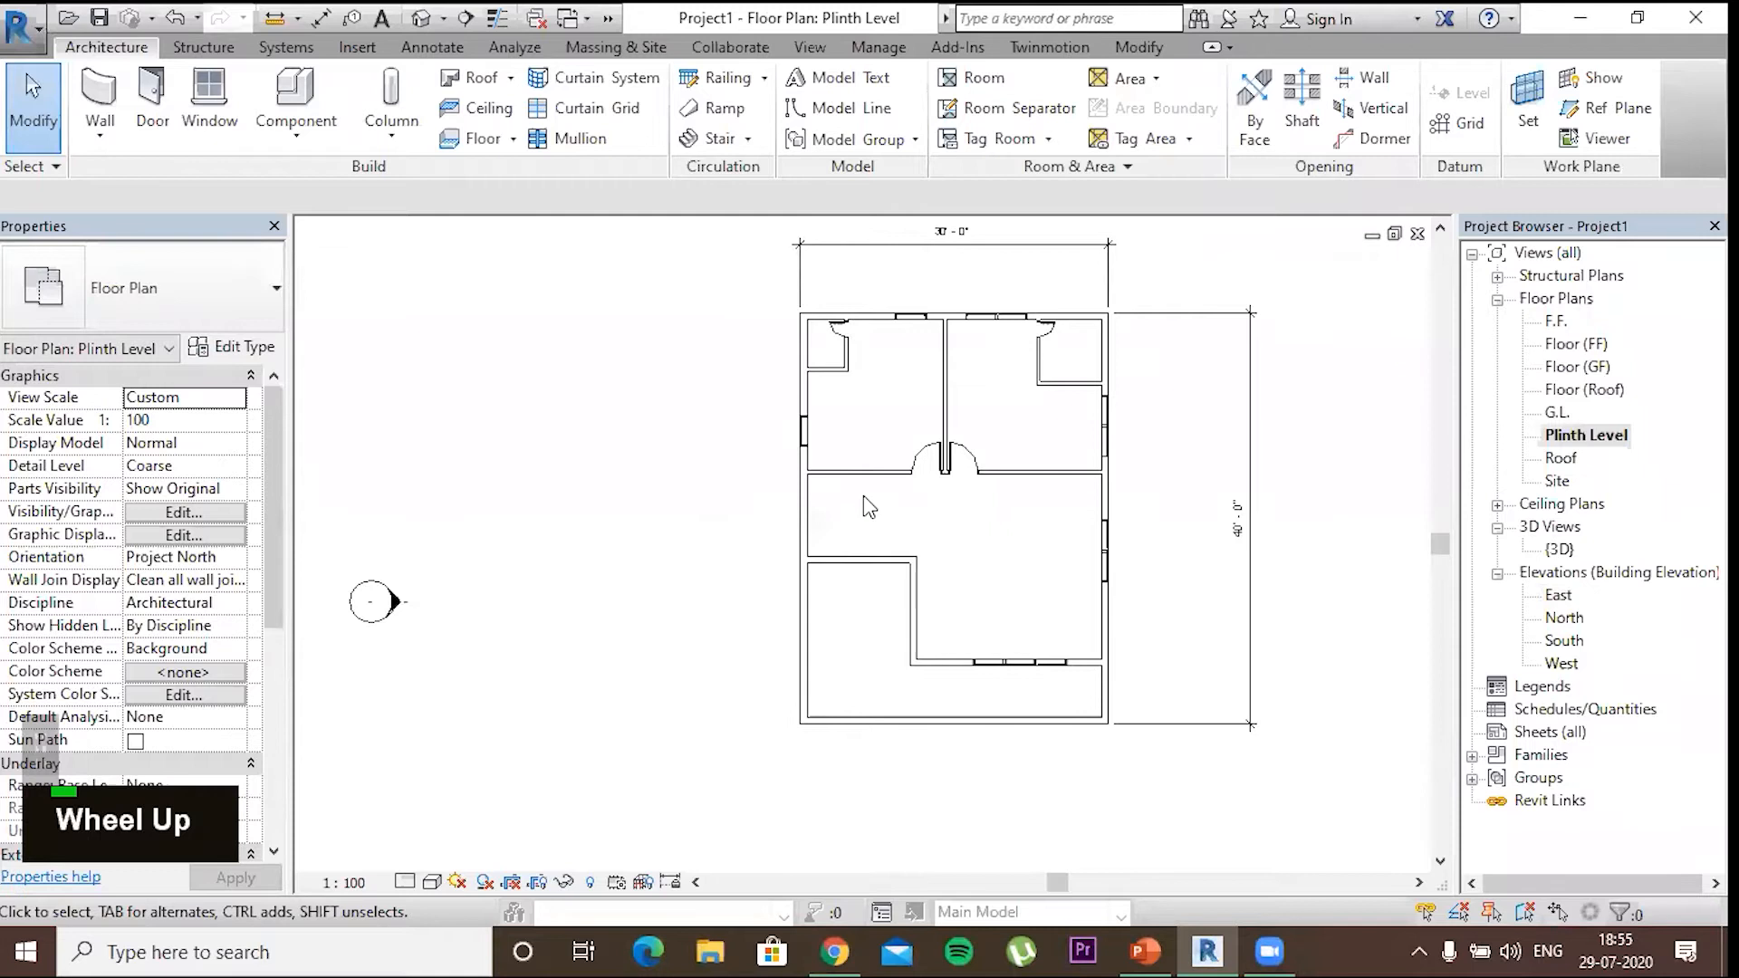
pyautogui.scroll(2, 862, 497)
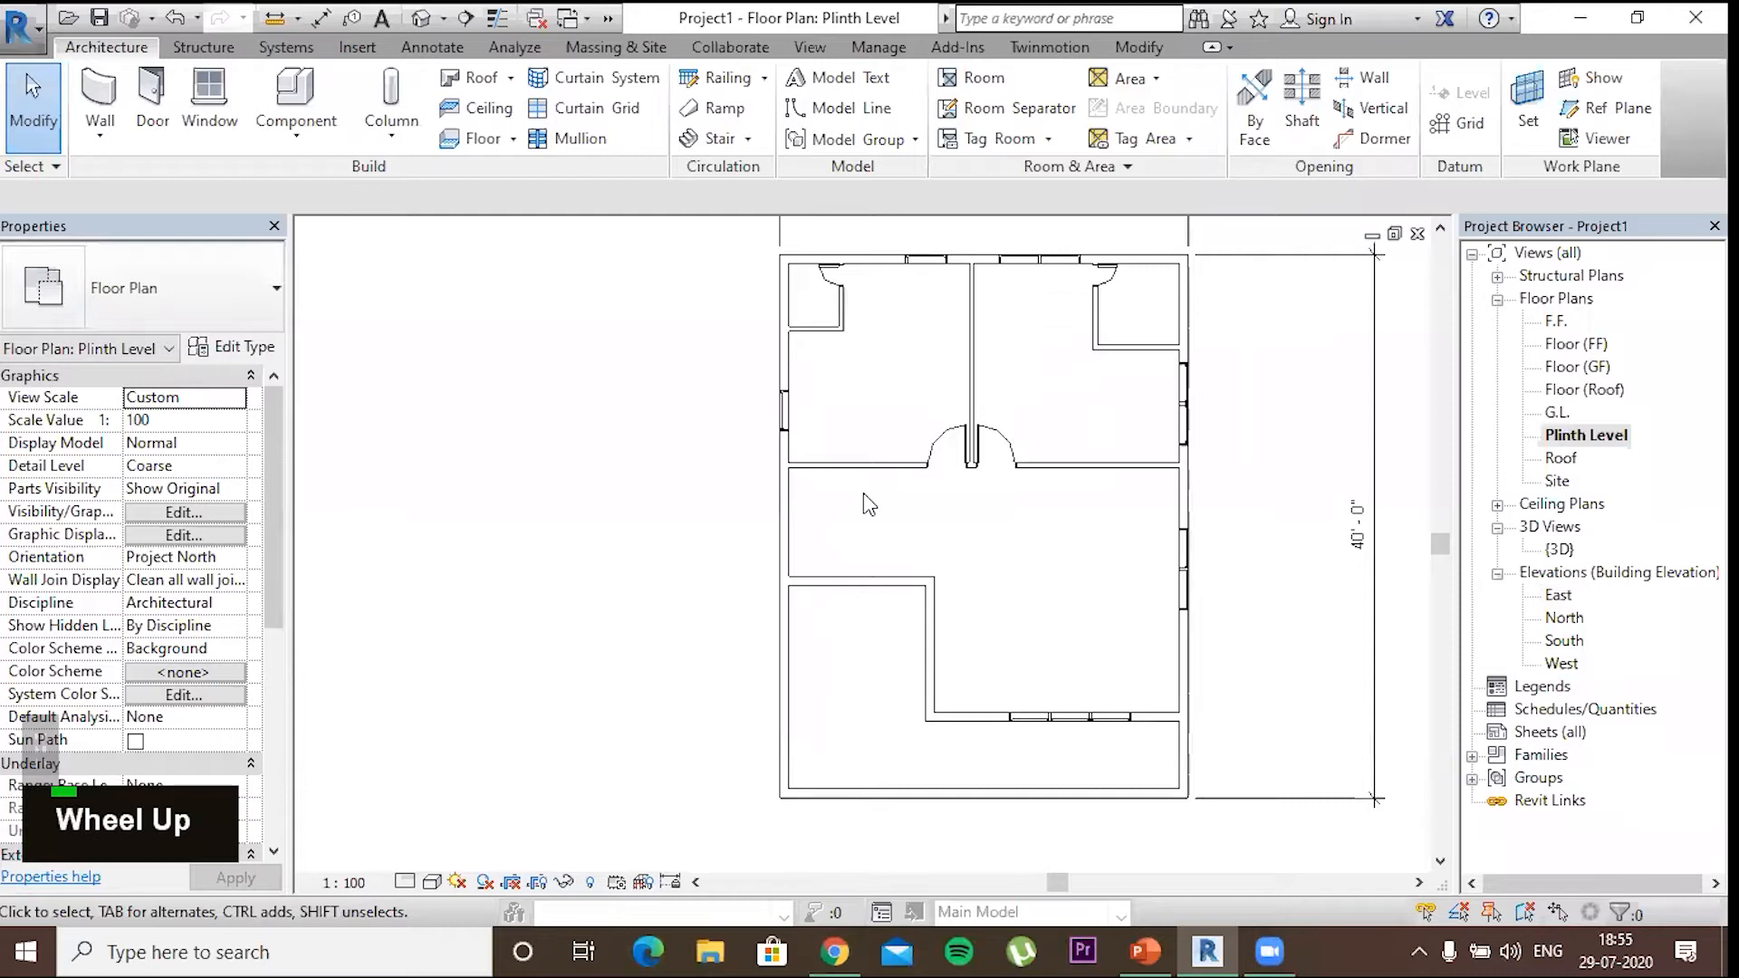
pyautogui.scroll(1, 862, 493)
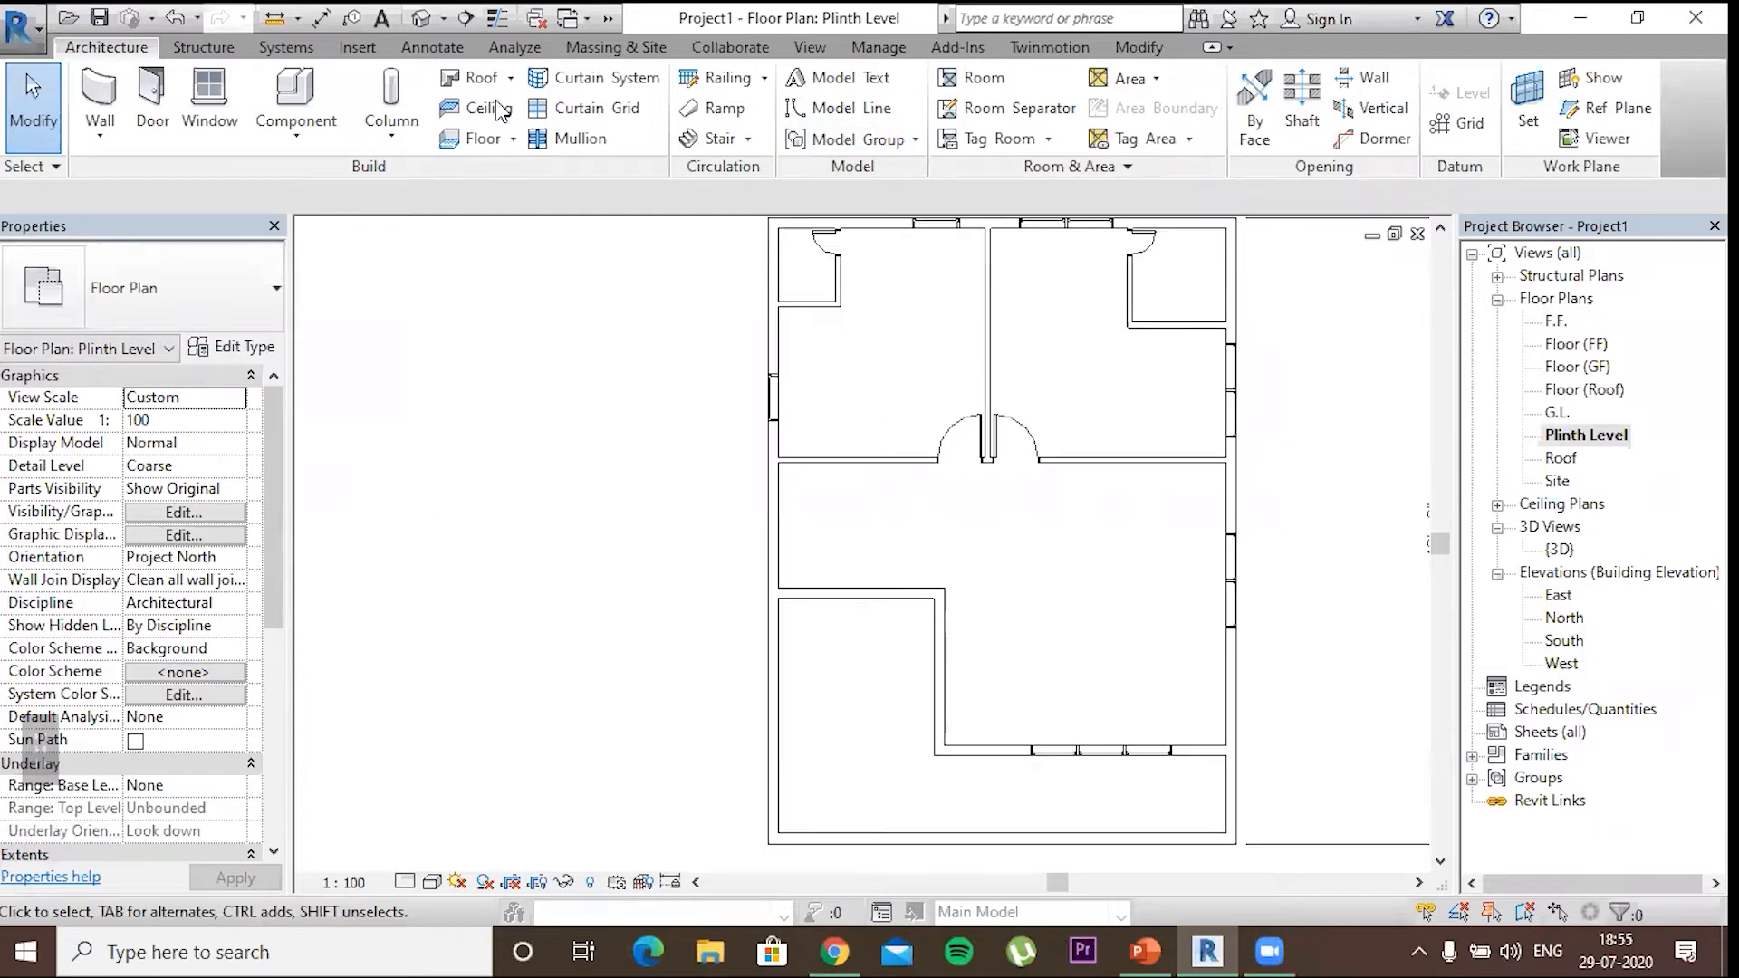
pyautogui.doubleClick(720, 138)
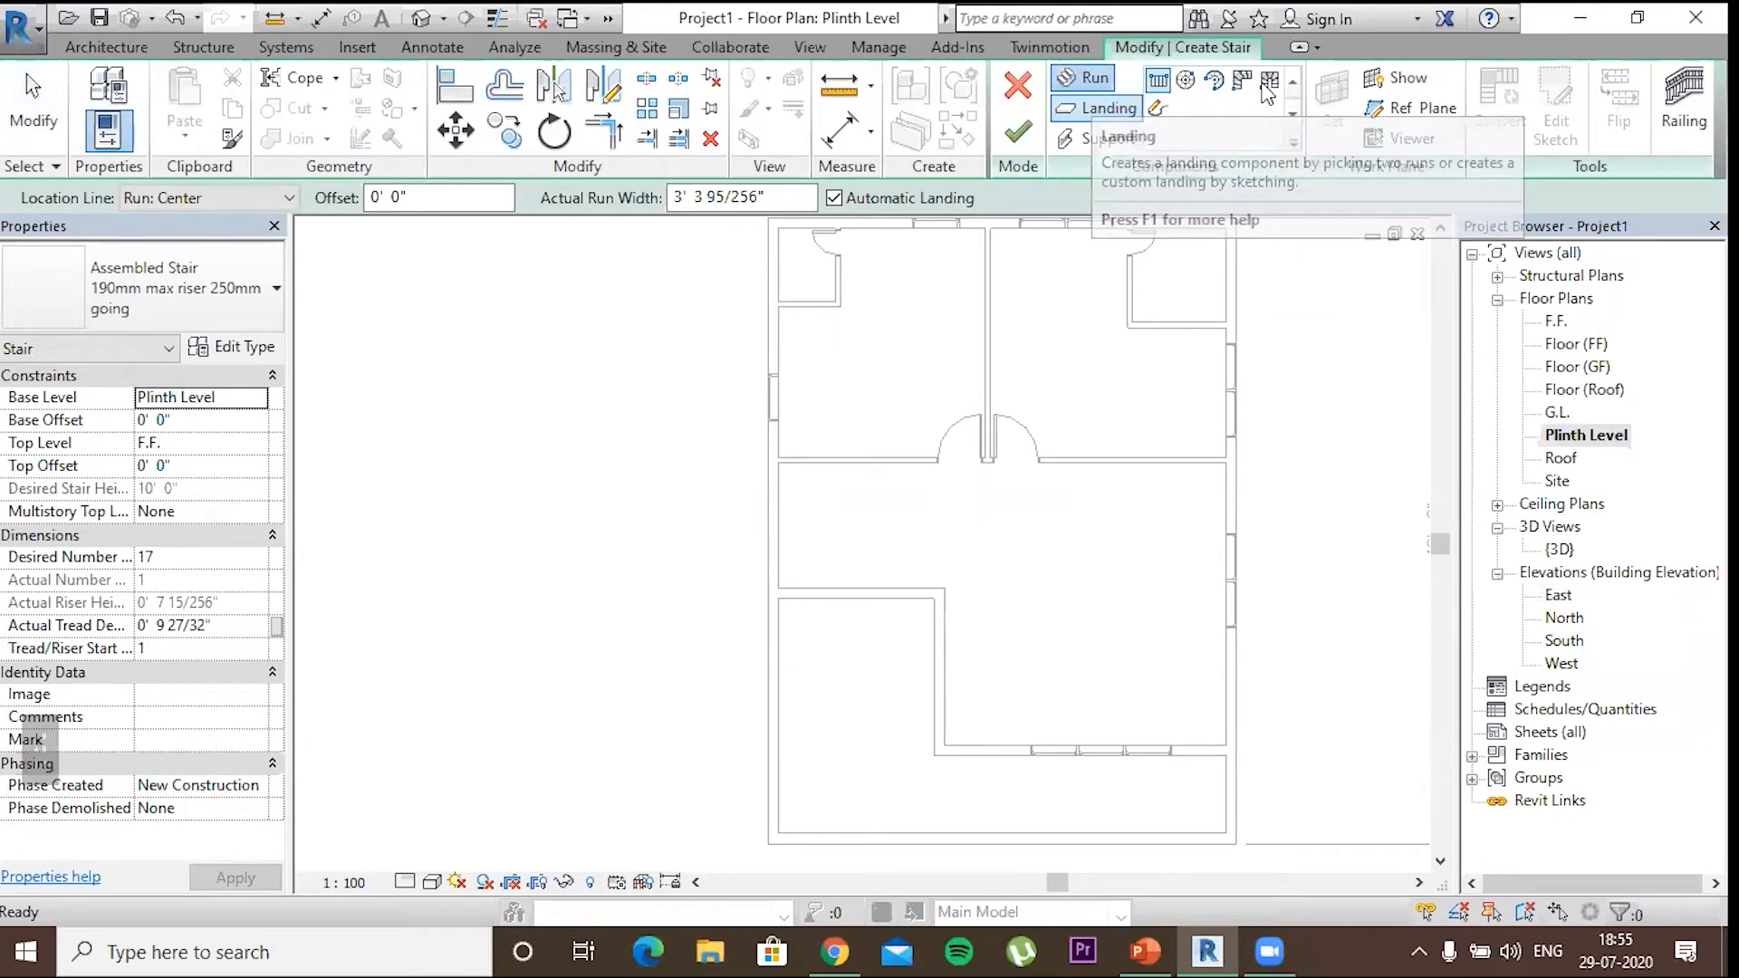
pyautogui.click(1186, 80)
pyautogui.click(1270, 80)
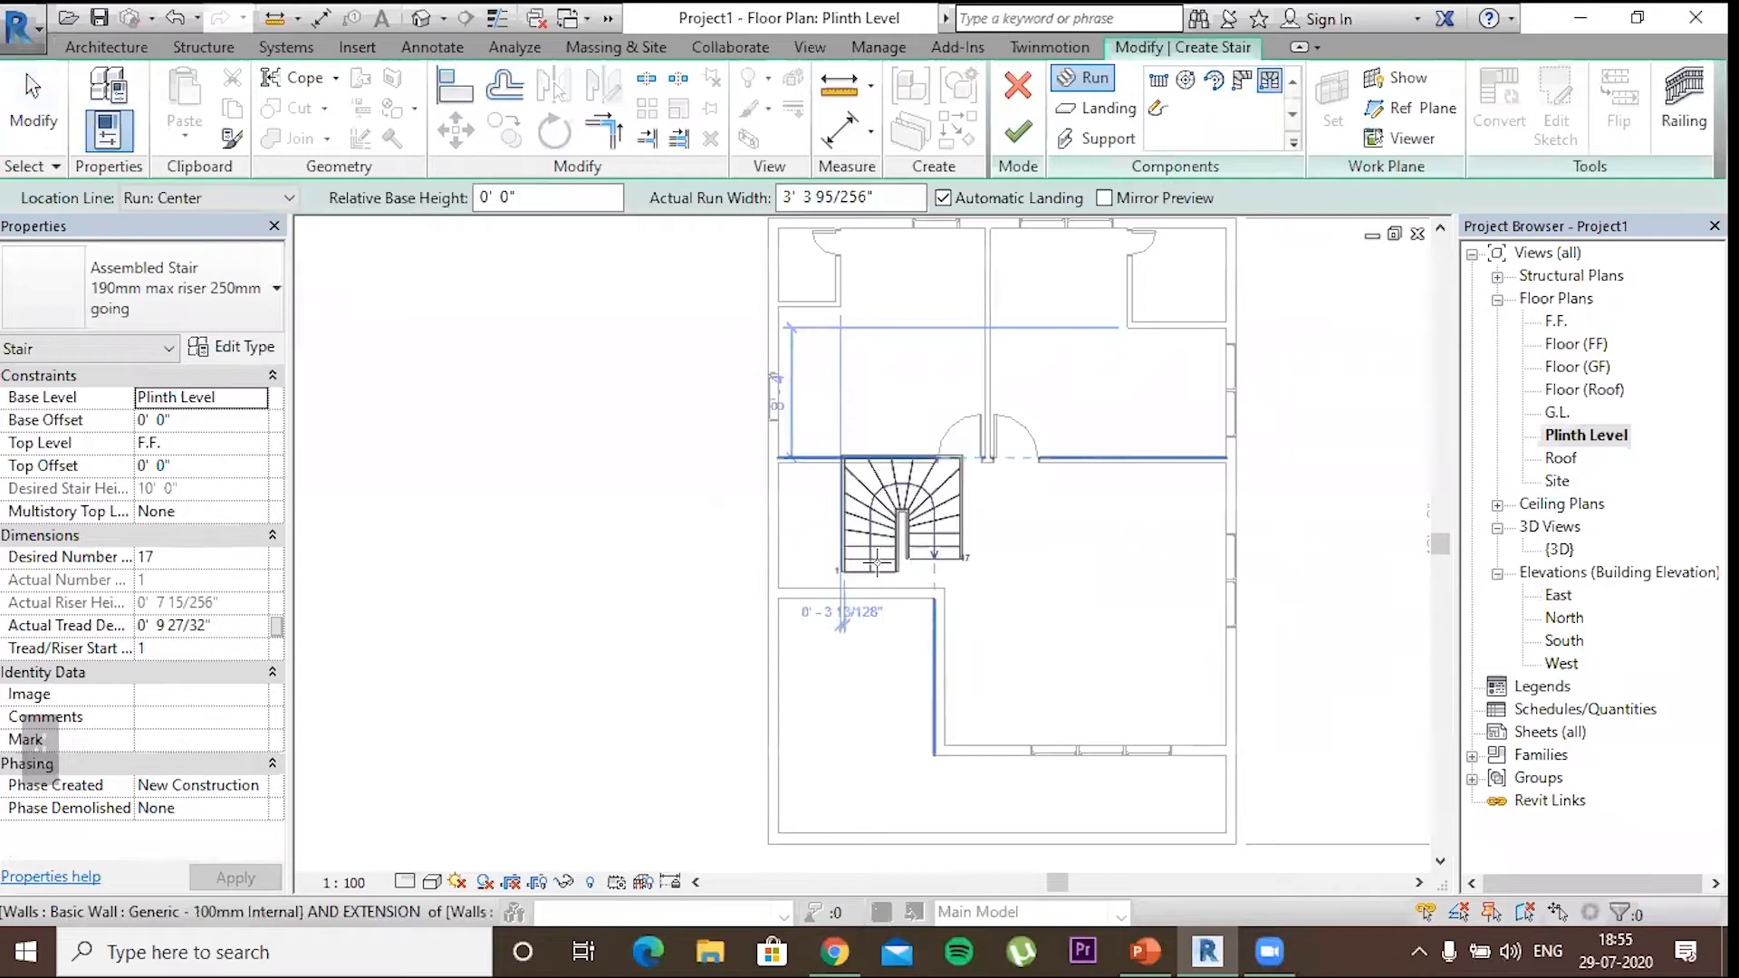
pyautogui.press('space')
pyautogui.press('space')
pyautogui.press('space')
pyautogui.press('space')
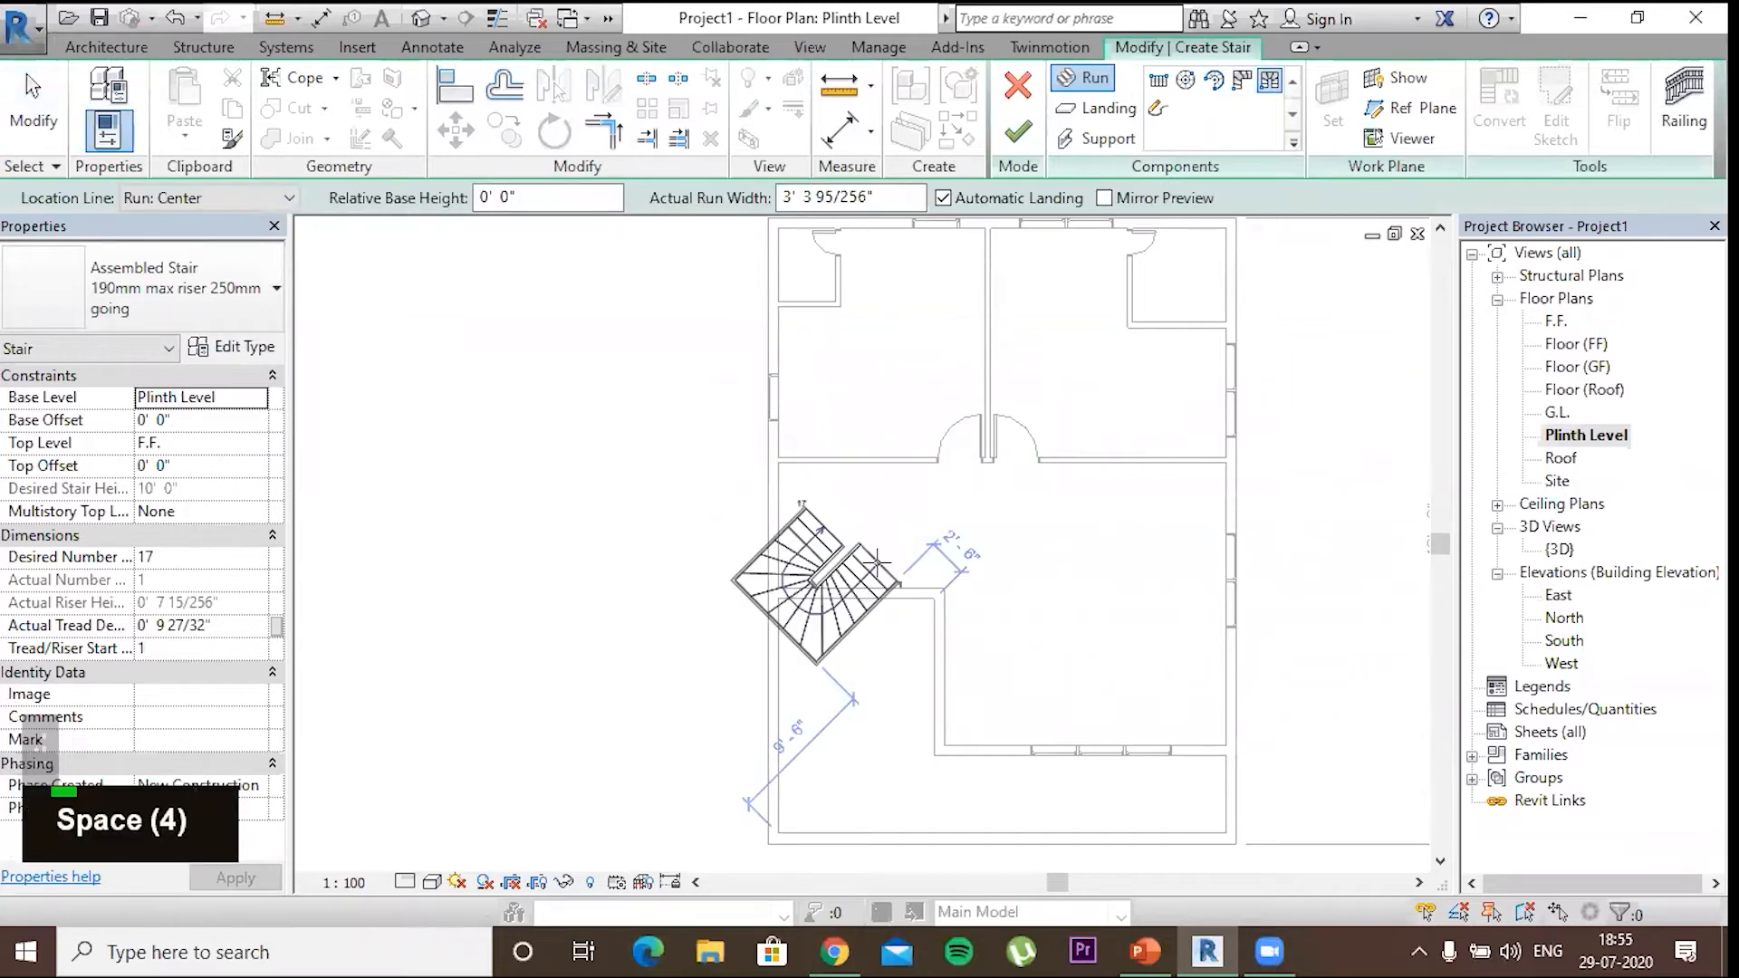
pyautogui.press('space')
pyautogui.press('space')
pyautogui.press('space')
pyautogui.press('space')
pyautogui.press('space')
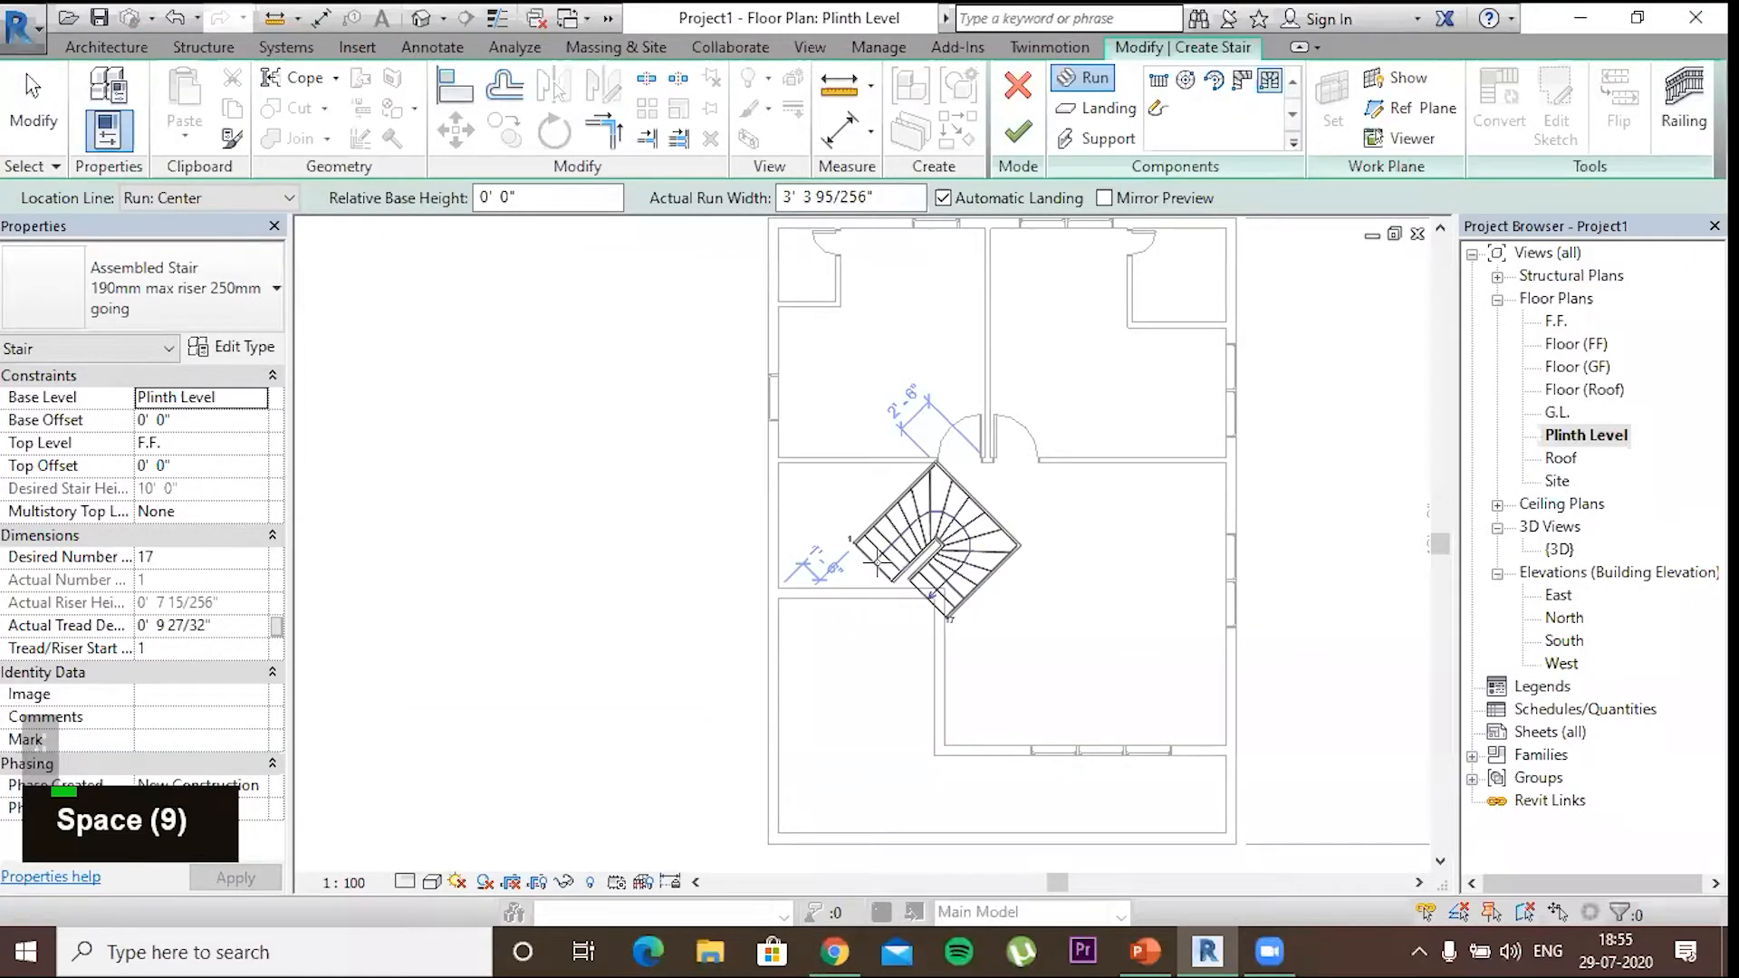
pyautogui.press('space')
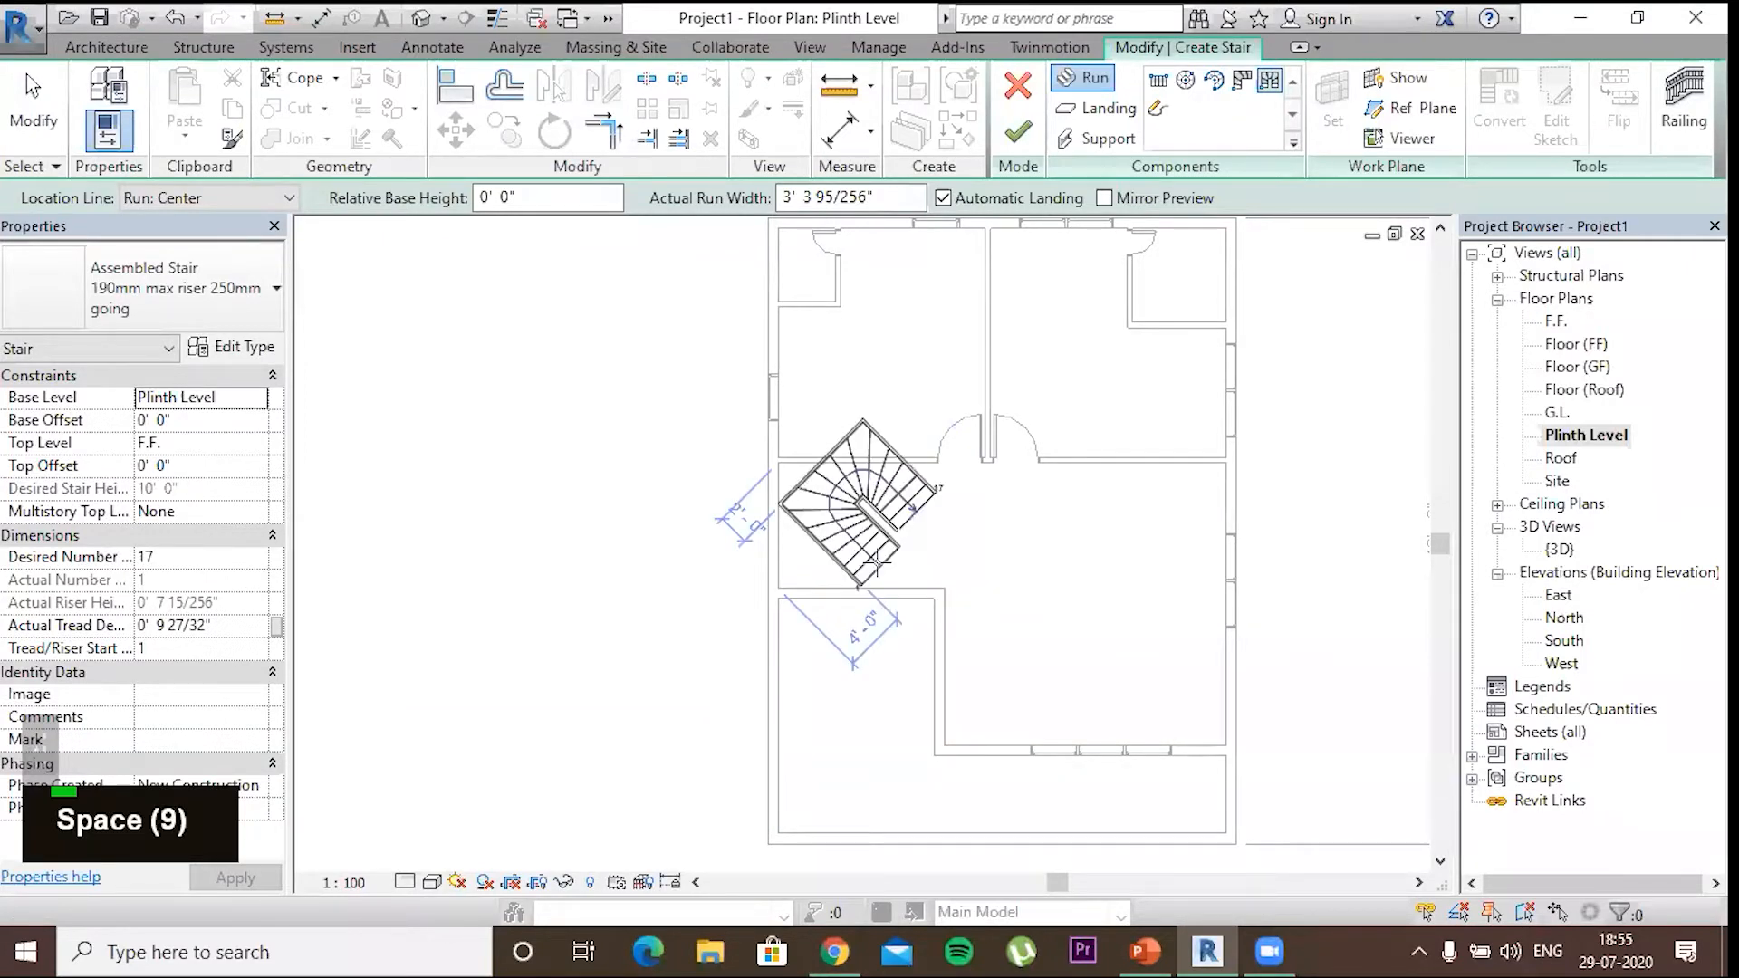
pyautogui.press('space')
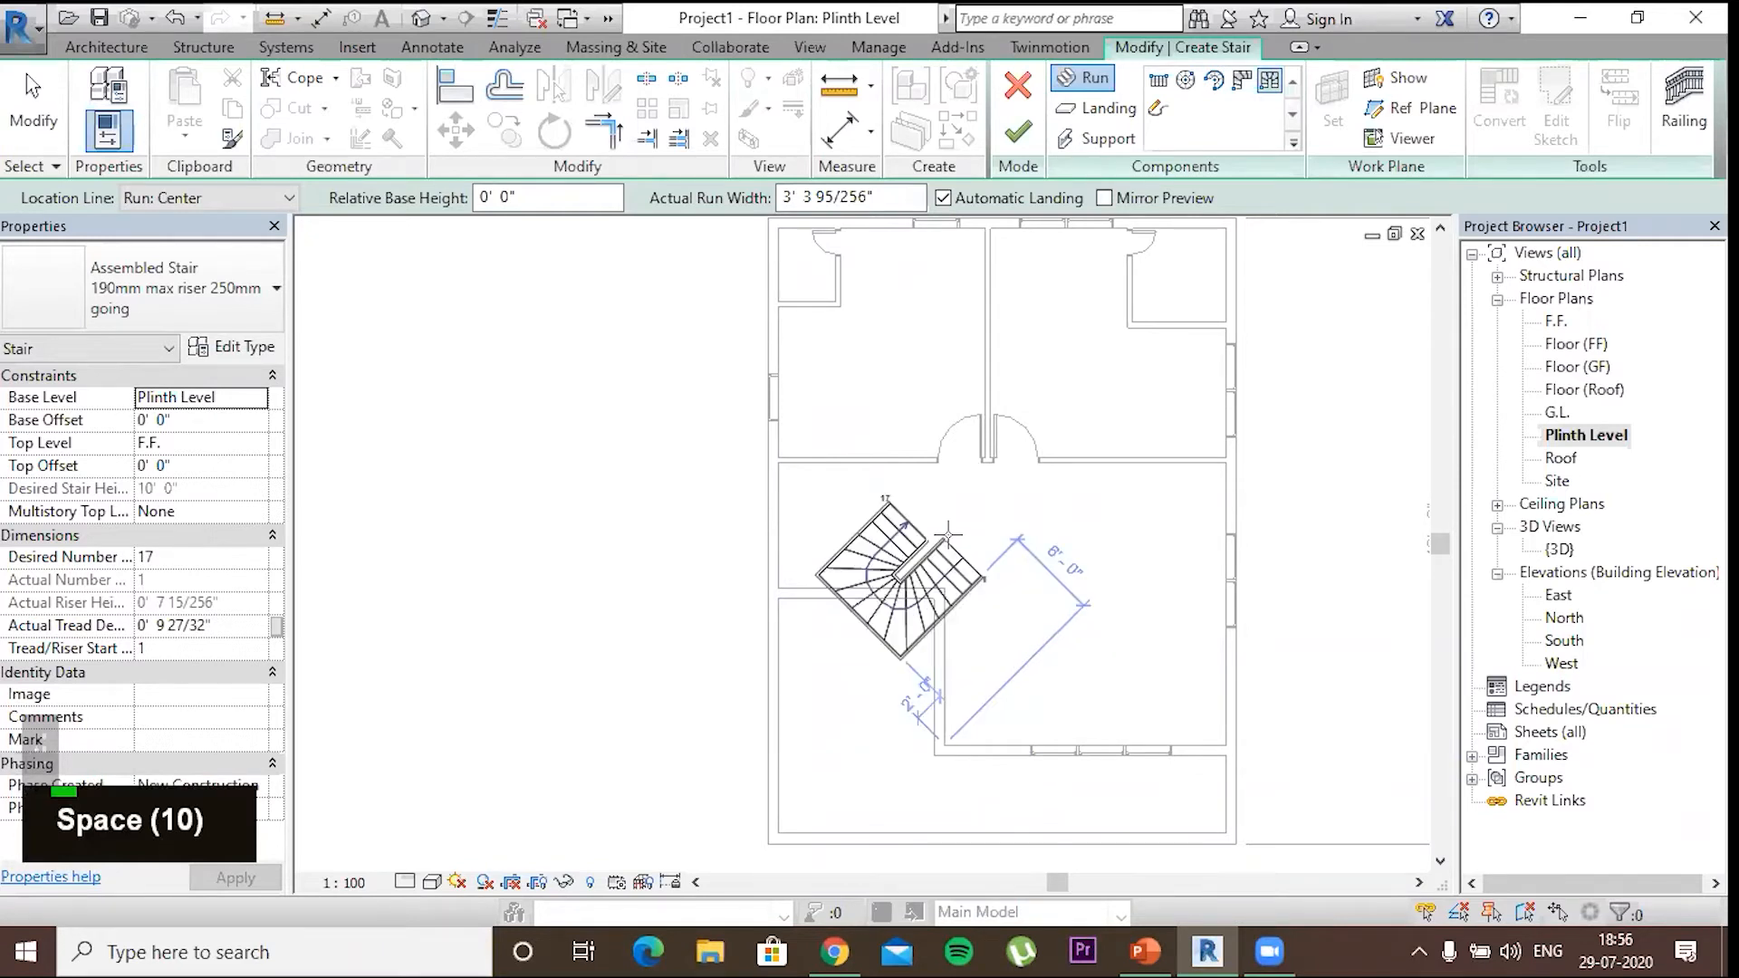
pyautogui.press('Escape')
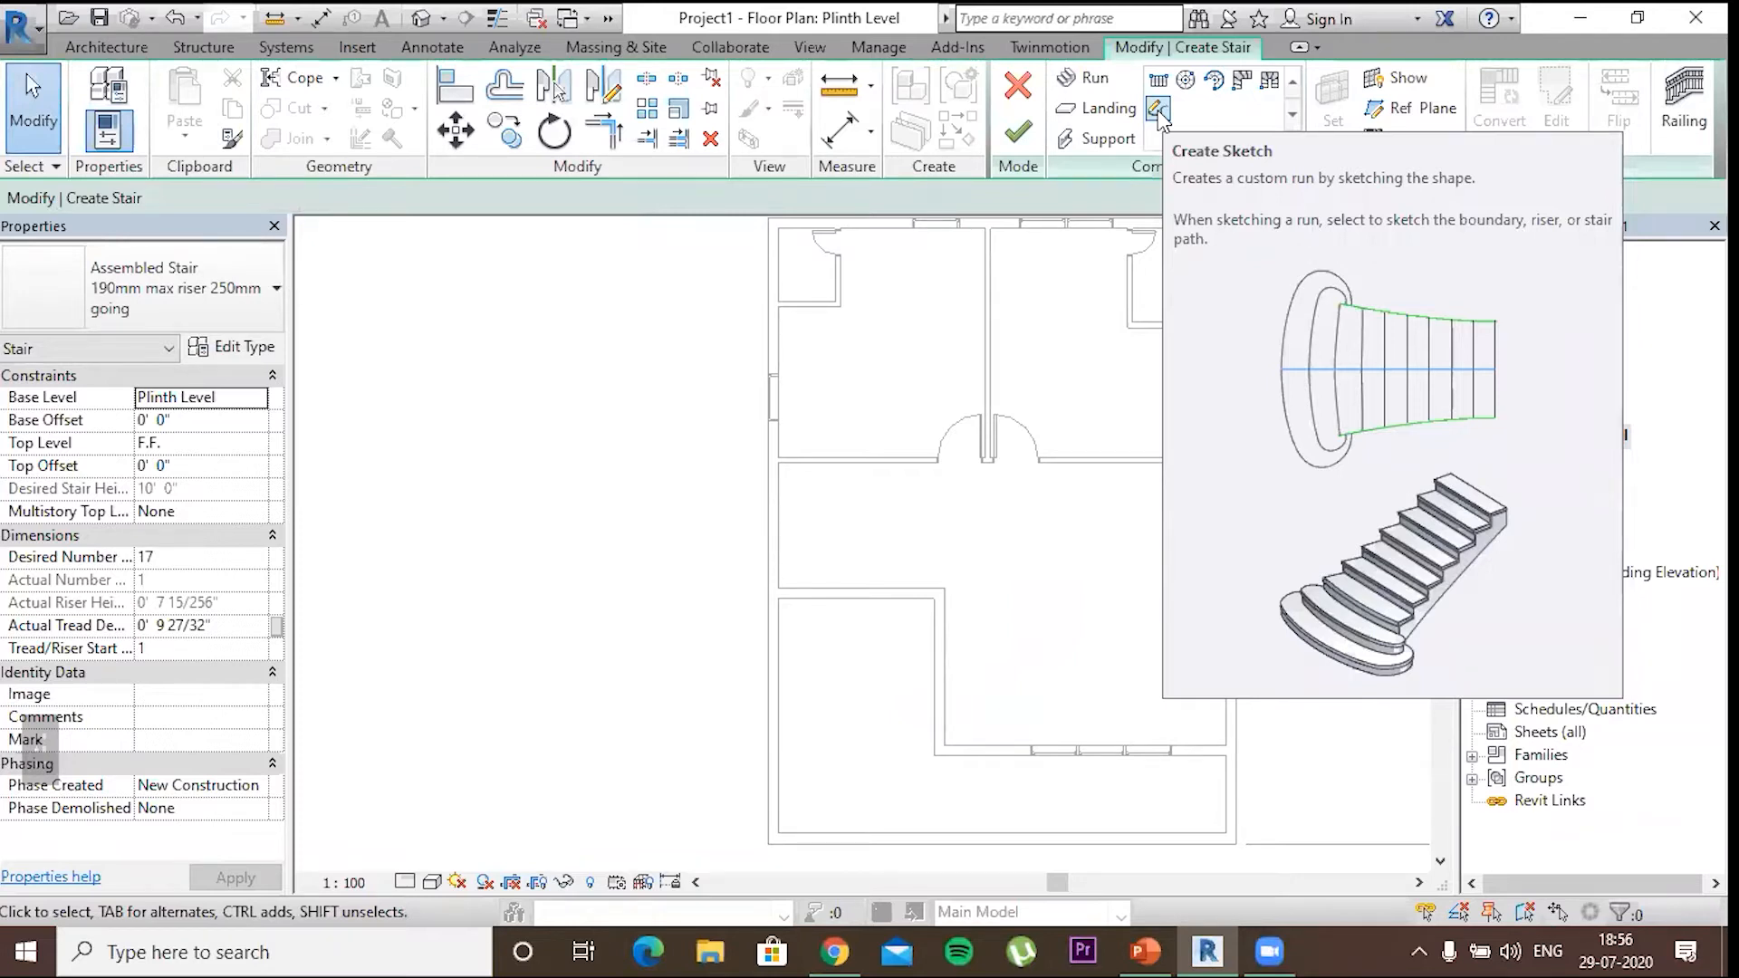
# Start a custom sketched run and draw a rectangular boundary about 9' by 8' against the walls of the stair area
pyautogui.click(1158, 109)
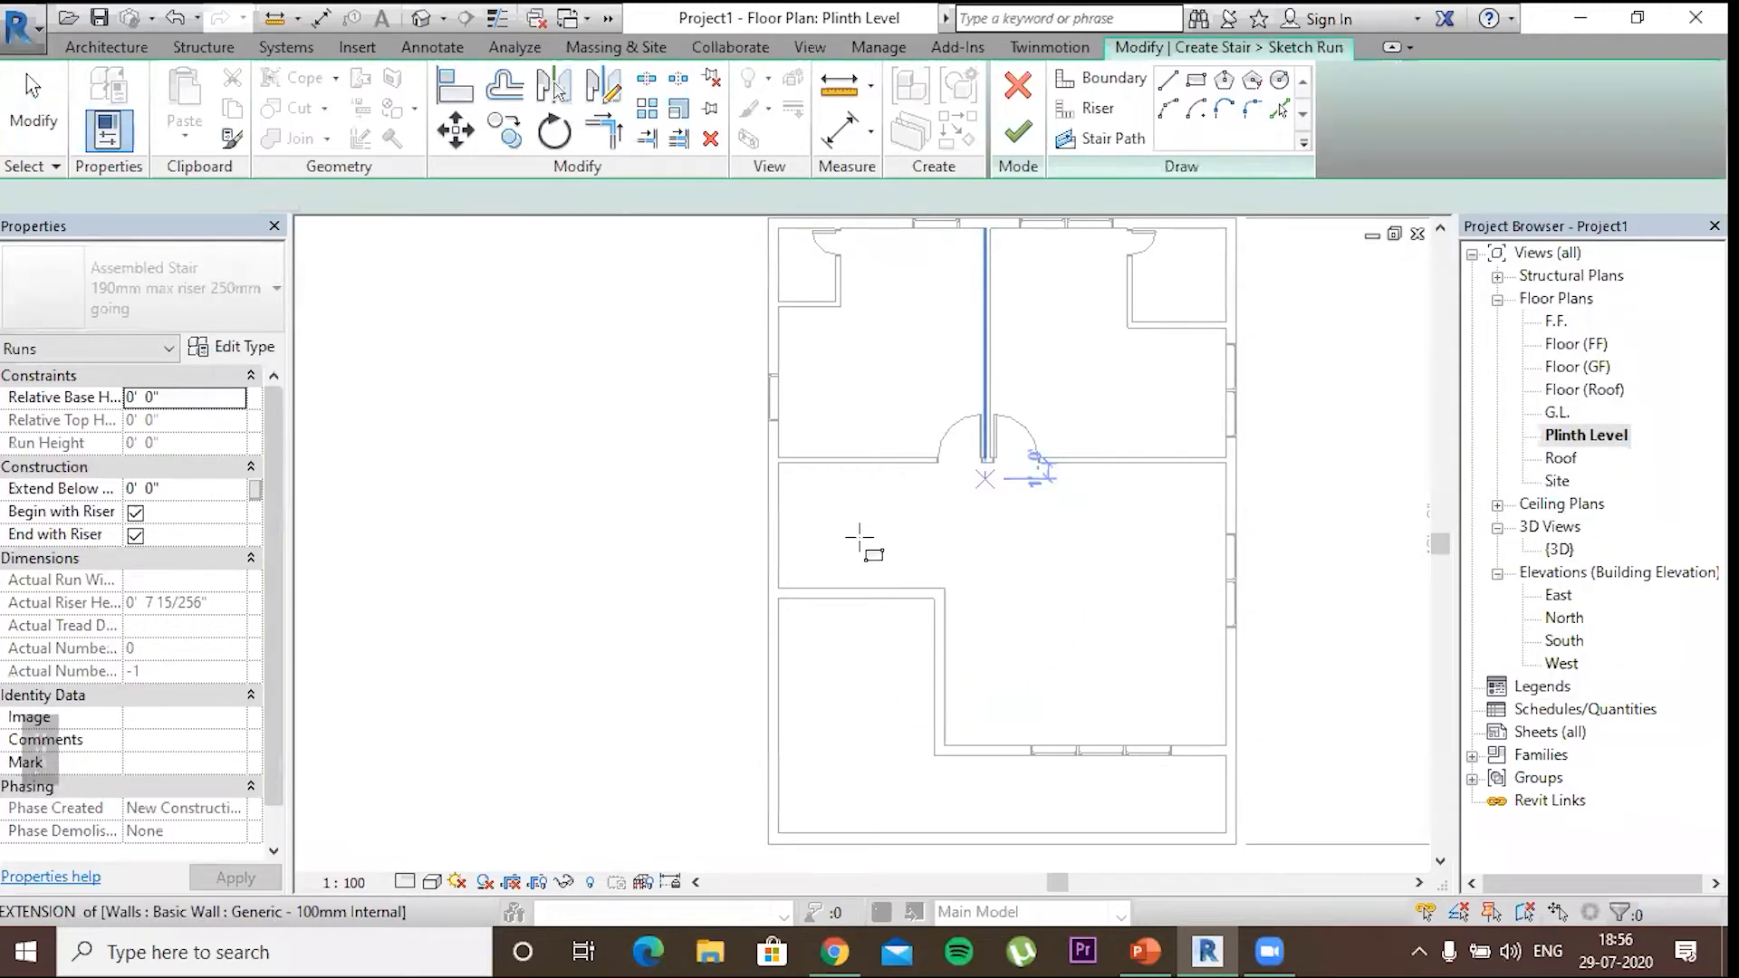
pyautogui.scroll(1, 746, 437)
pyautogui.scroll(2, 745, 437)
pyautogui.click(712, 390)
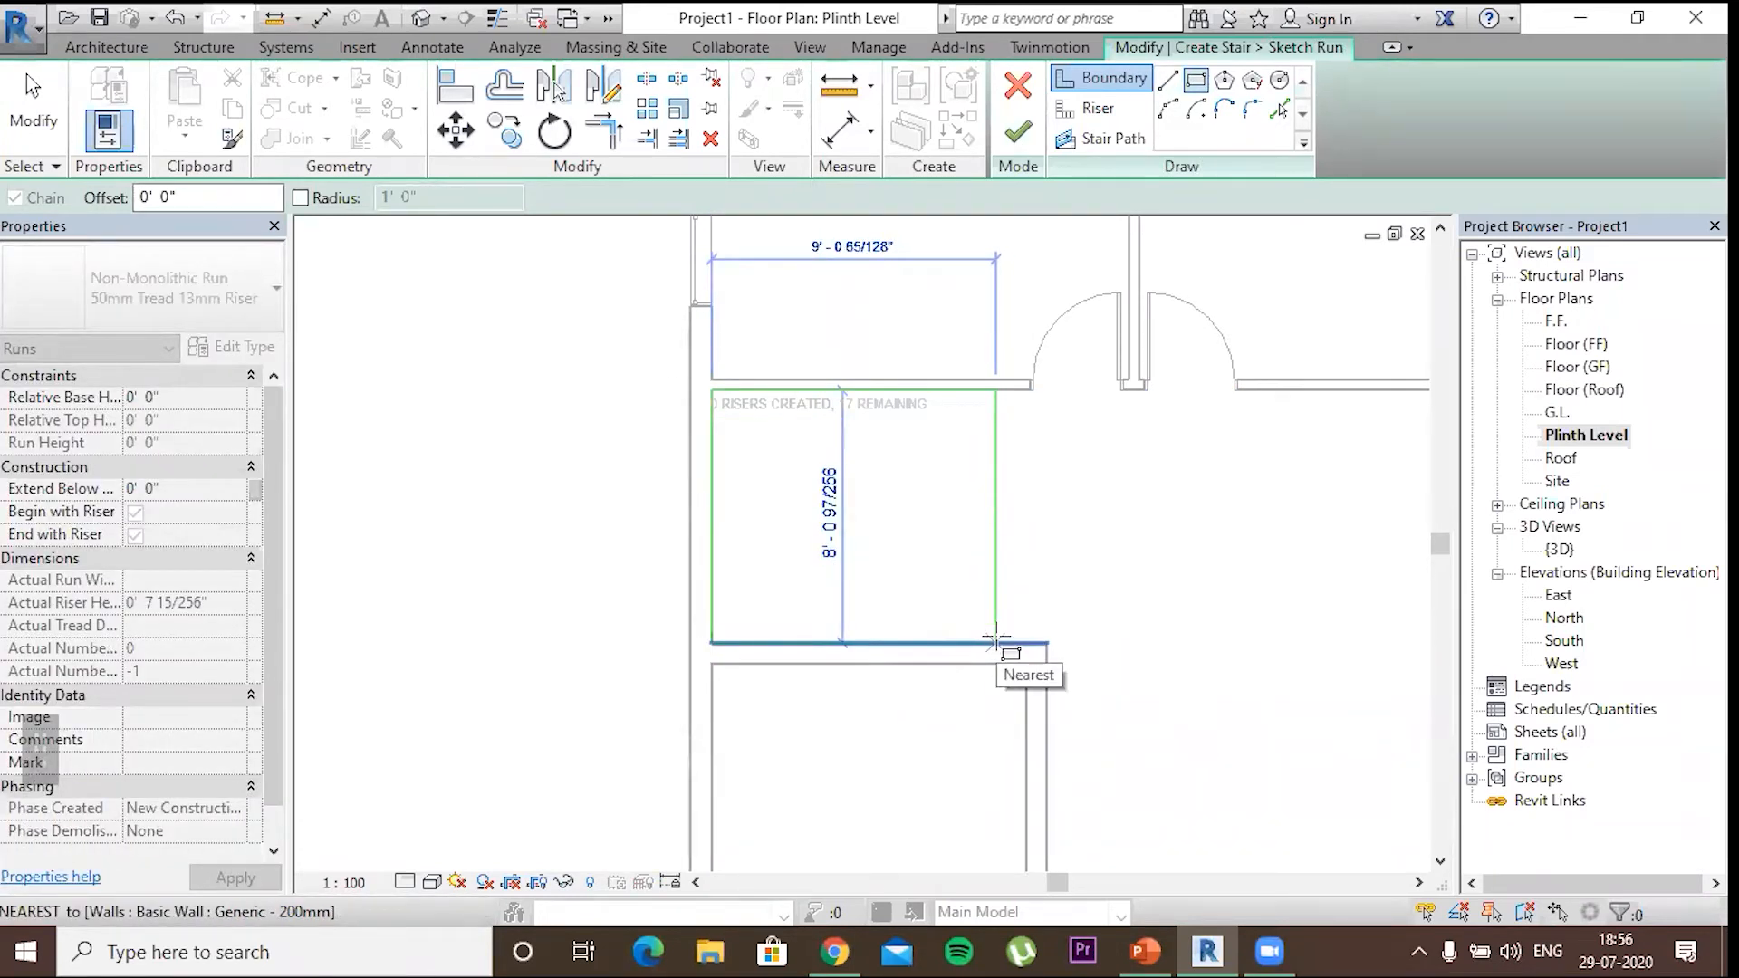
pyautogui.click(997, 640)
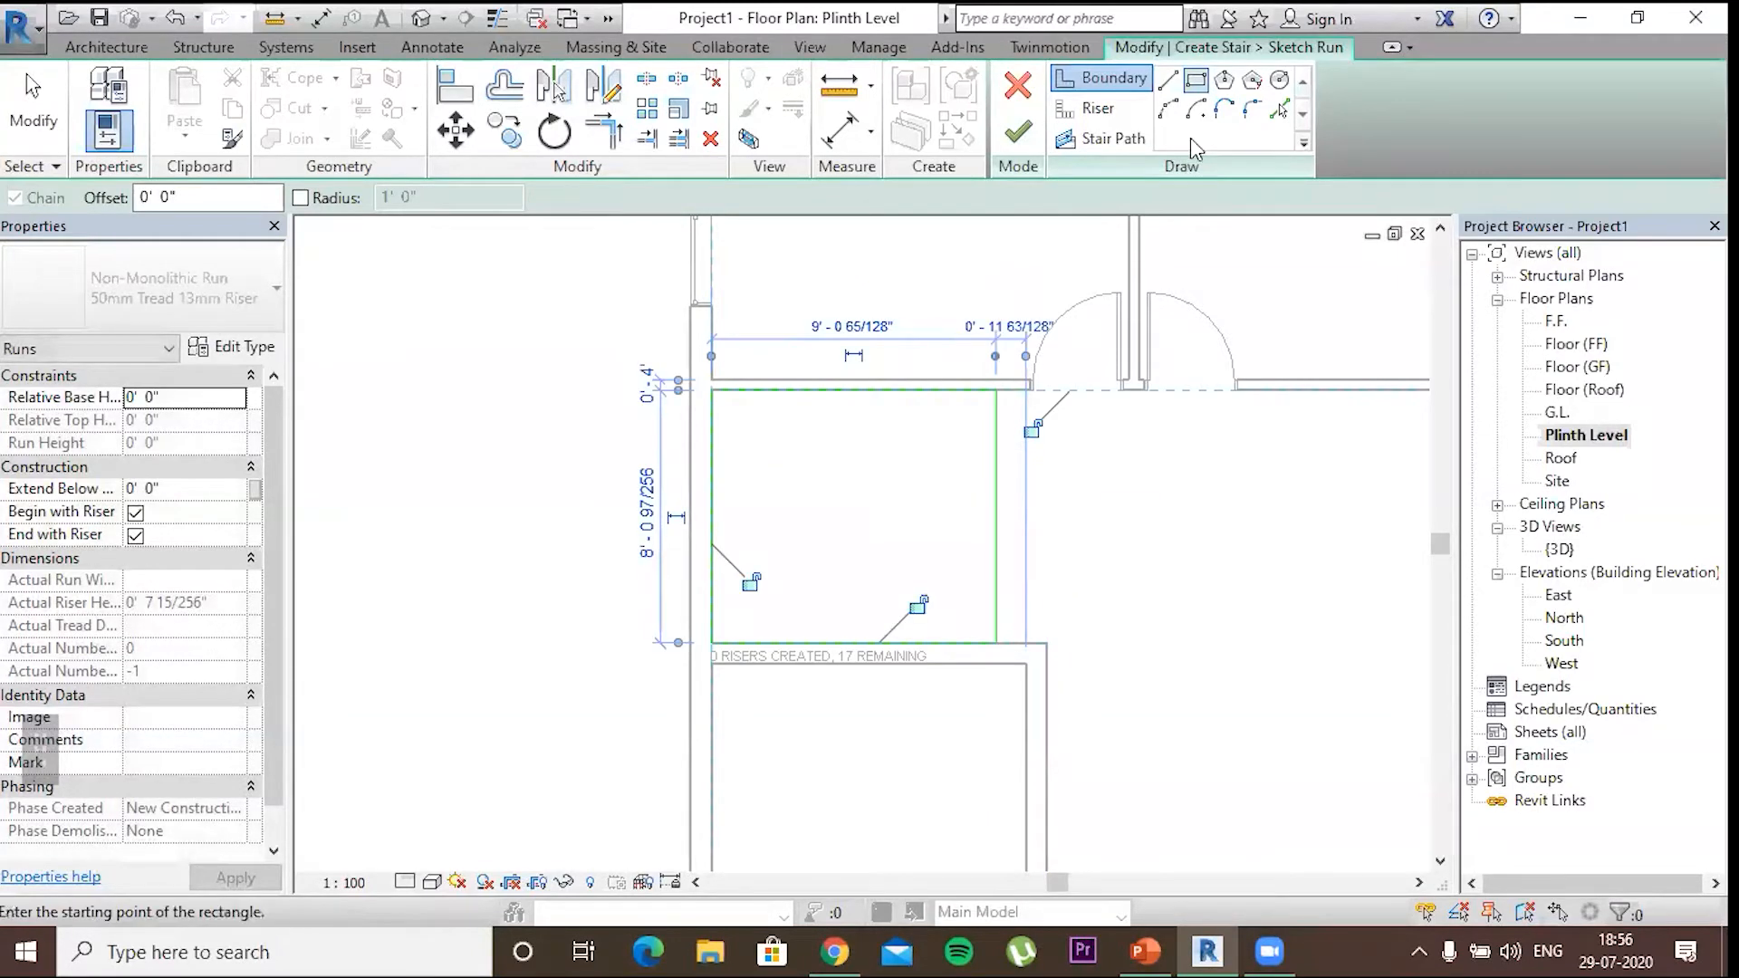
pyautogui.scroll(1, 1163, 145)
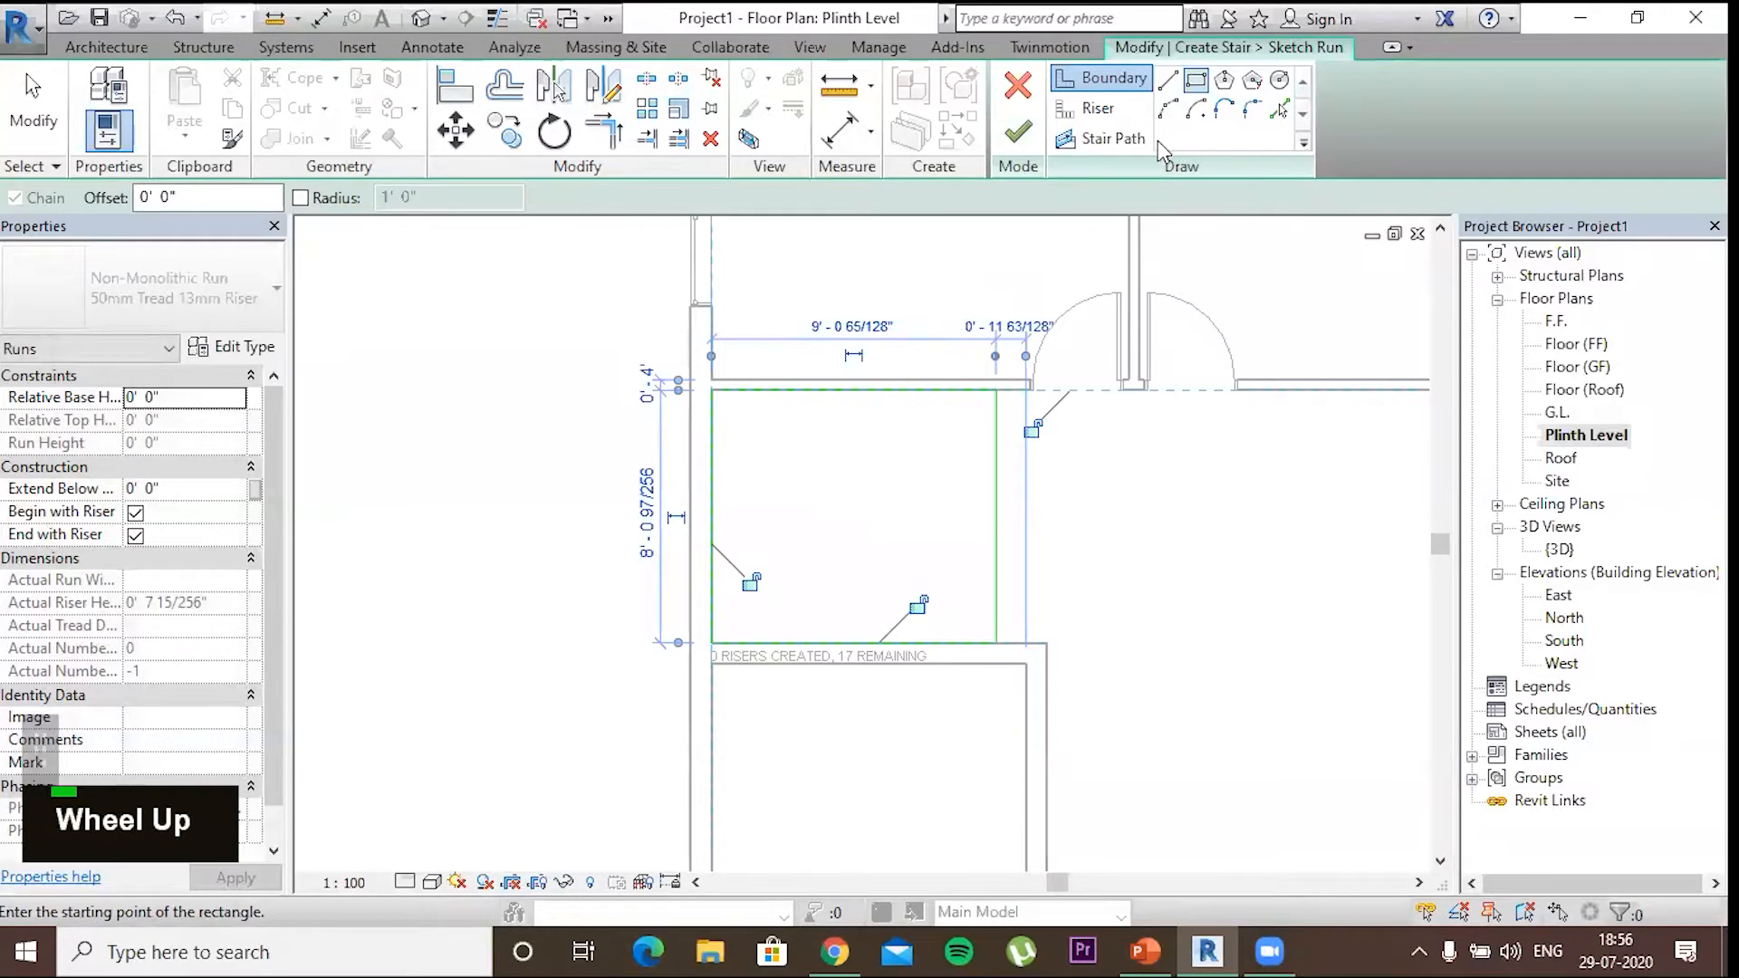
pyautogui.scroll(1, 1173, 227)
pyautogui.scroll(-1, 1165, 208)
pyautogui.press('Escape')
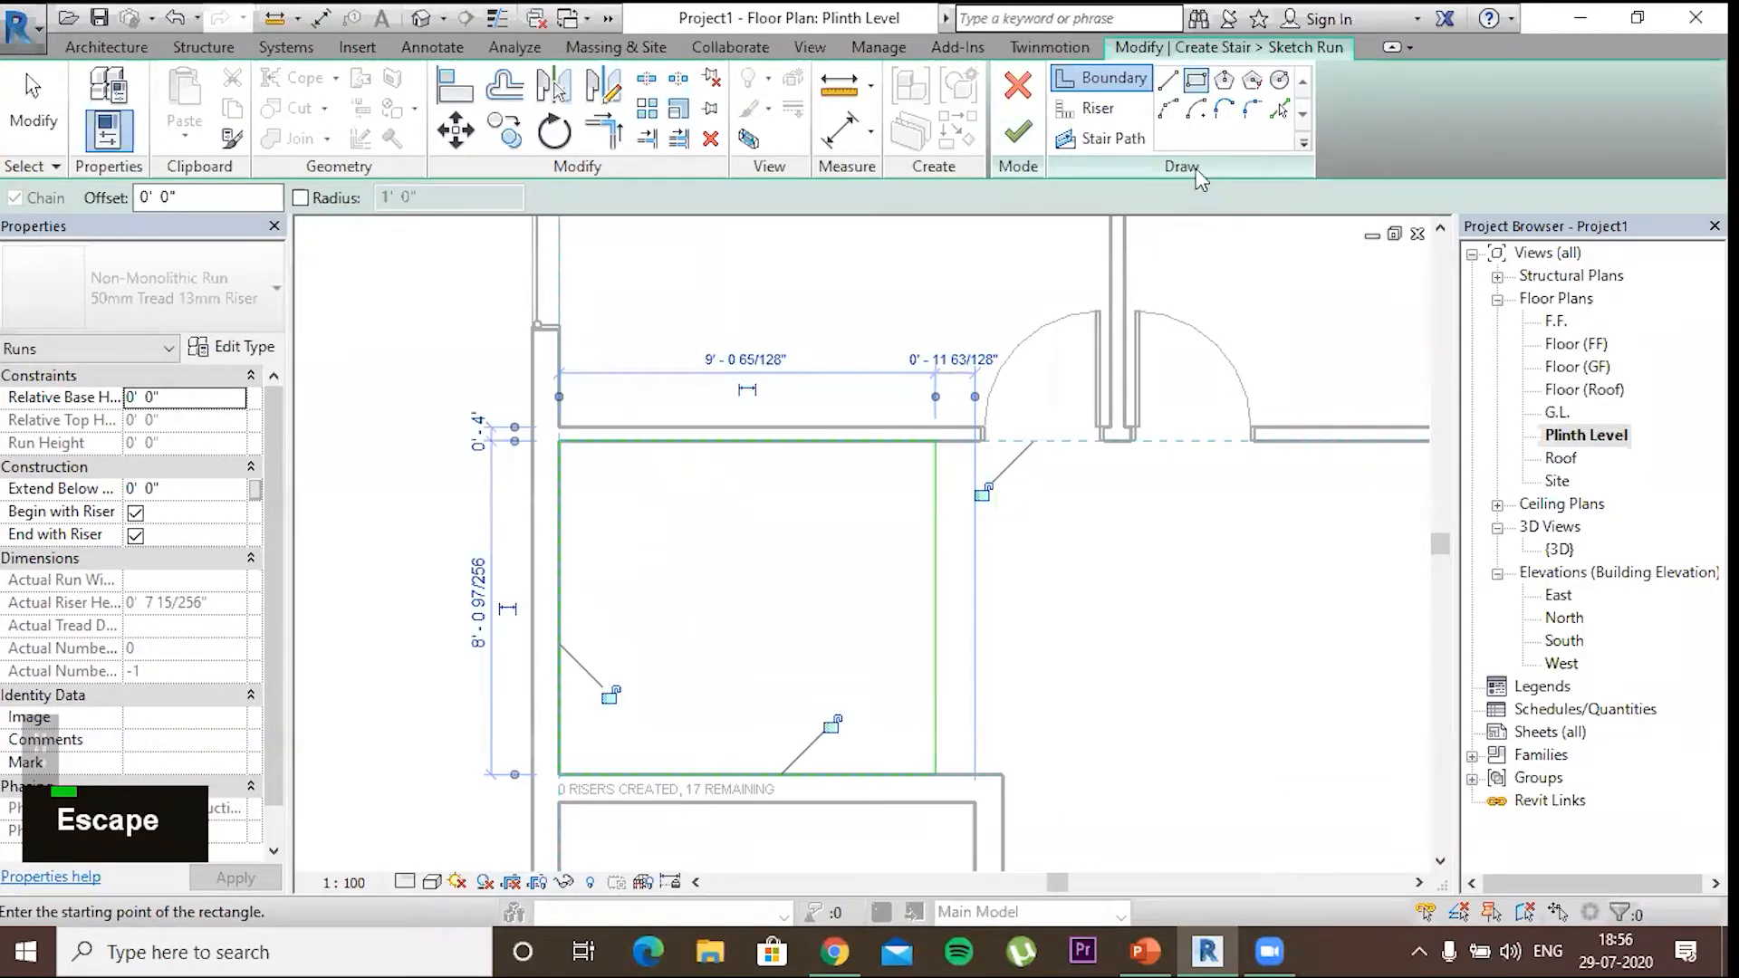
pyautogui.press('Escape')
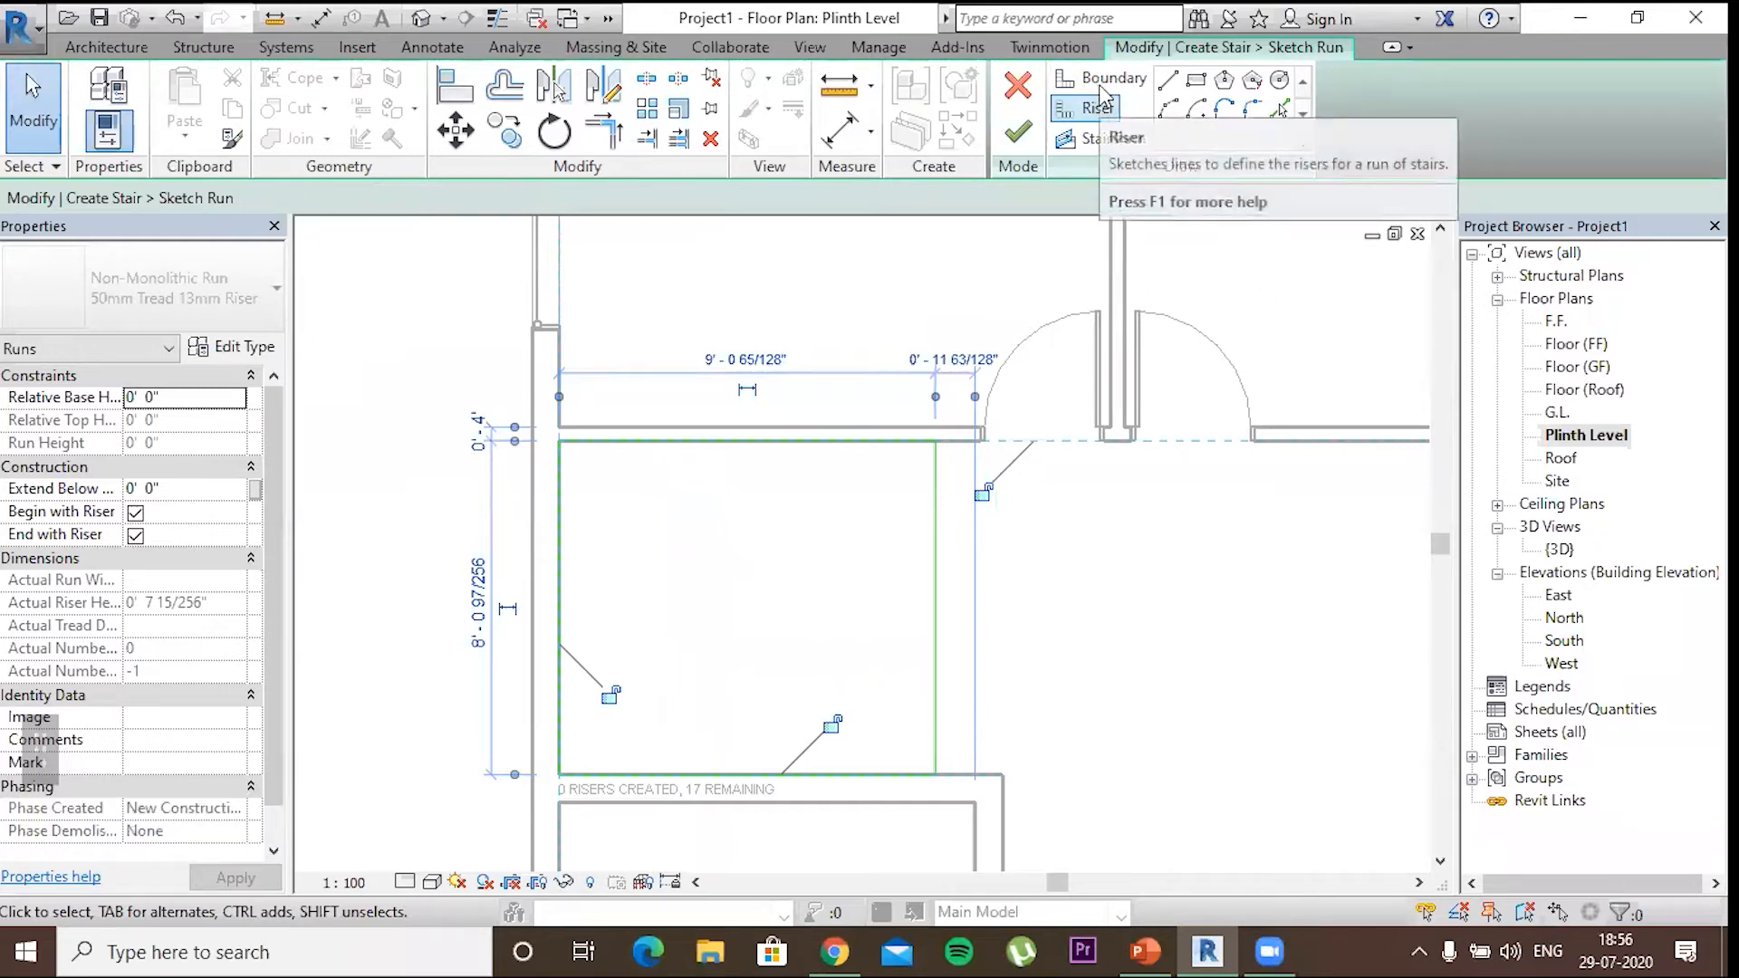
pyautogui.click(1101, 80)
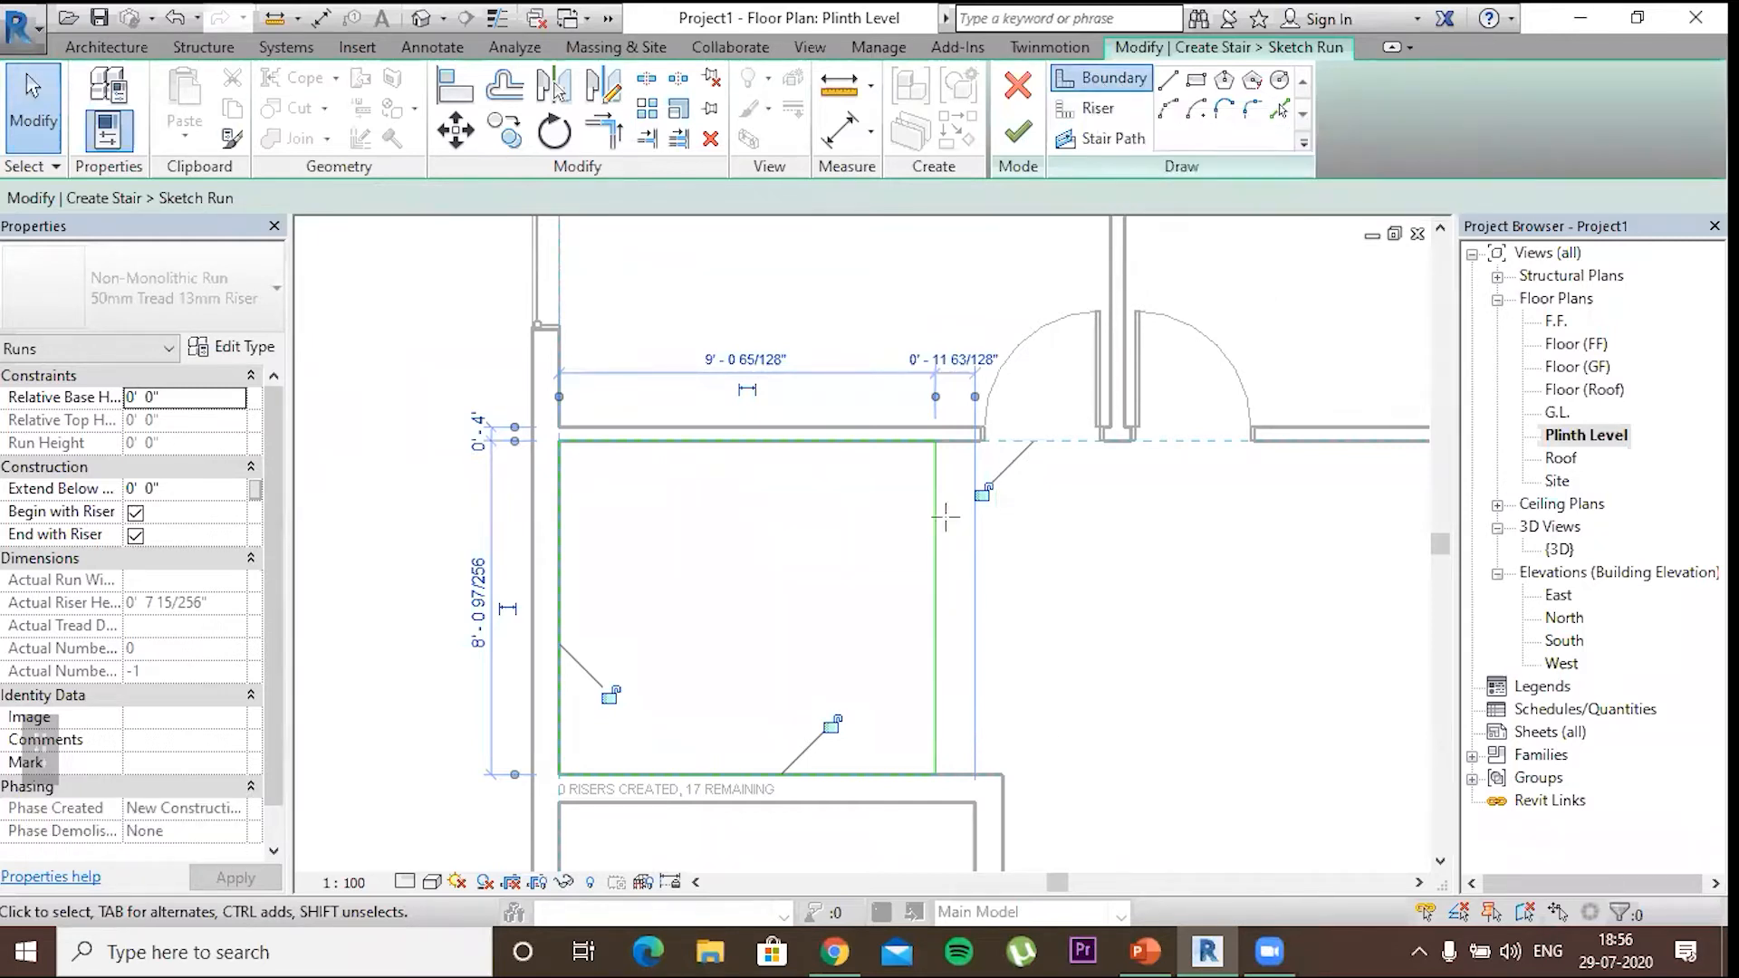
pyautogui.click(909, 581)
pyautogui.press('Escape')
pyautogui.press('Escape')
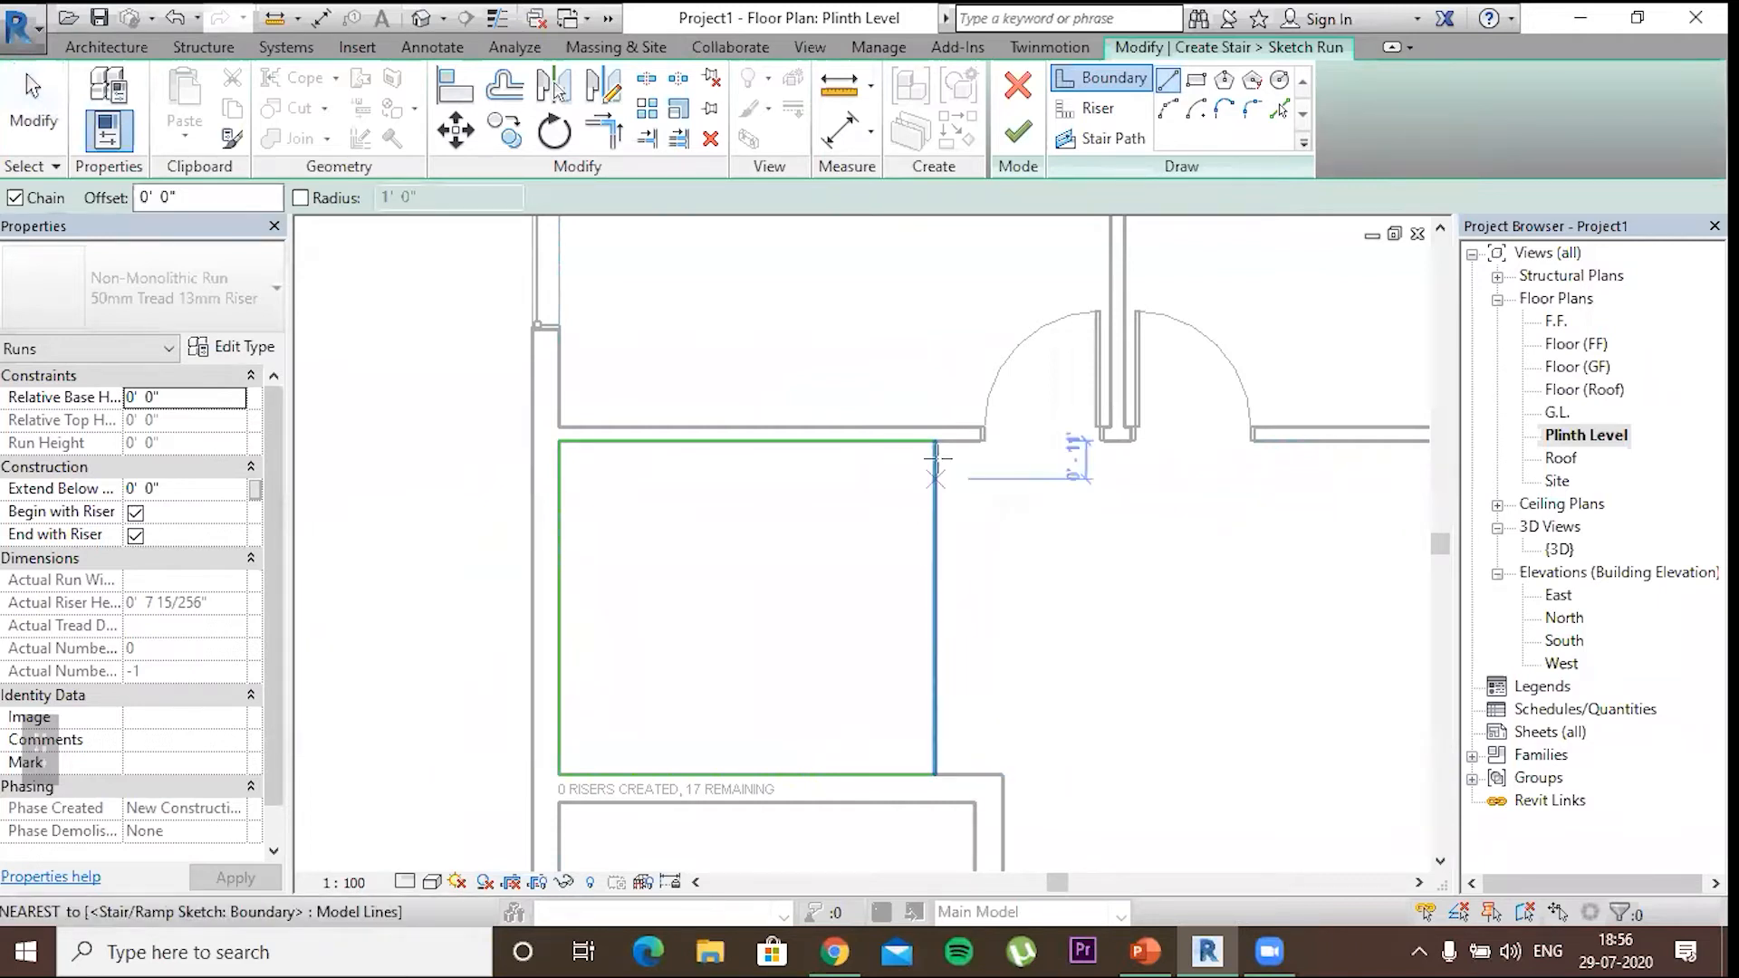
# Place an aligned dimension between the upper and lower boundary lines, just outside the rectangle's open side
pyautogui.click(836, 150)
pyautogui.press('Escape')
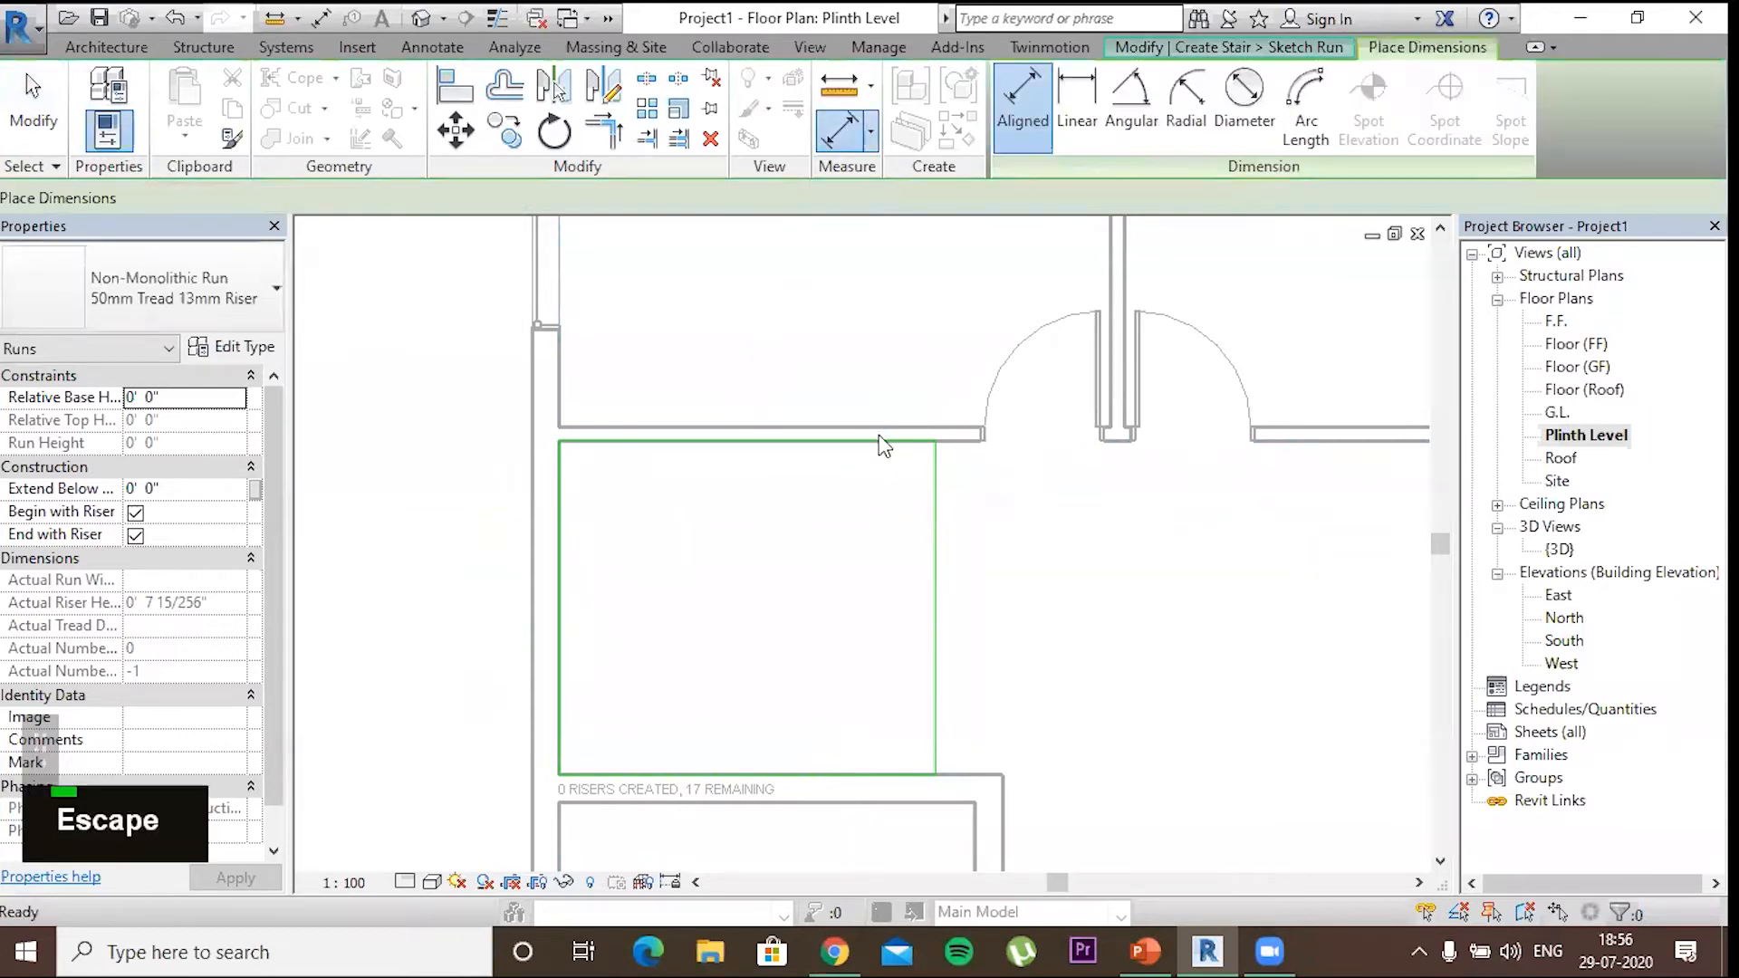
pyautogui.press('Escape')
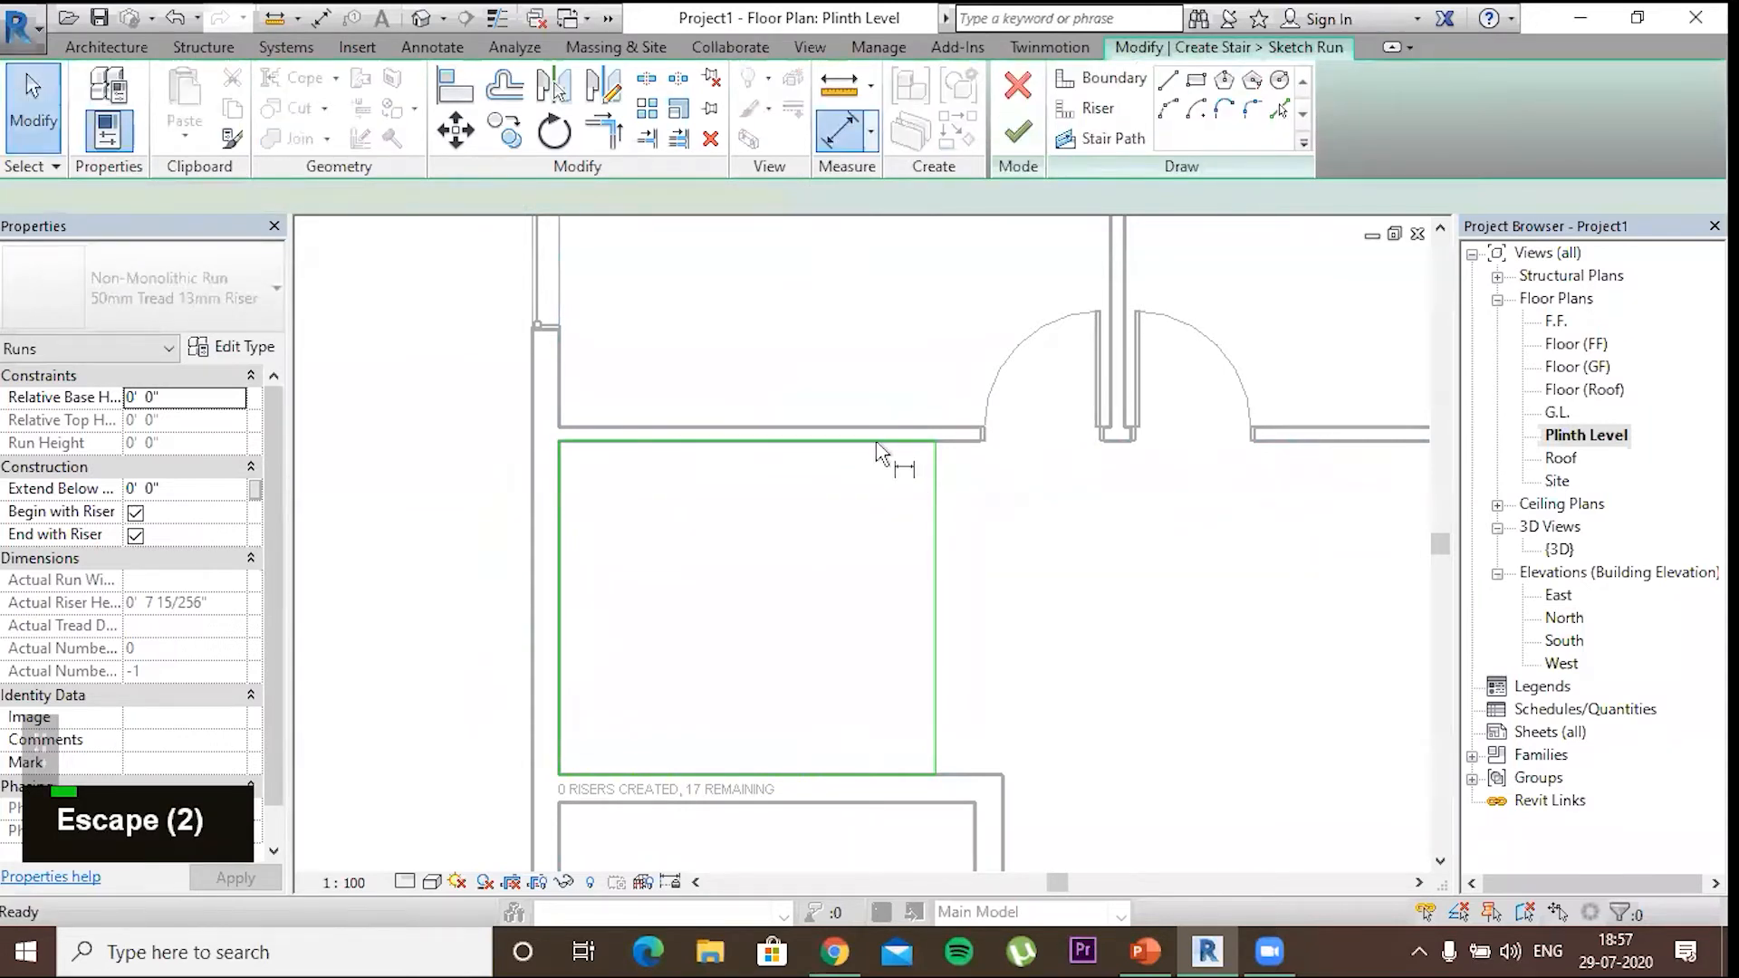
pyautogui.click(876, 443)
pyautogui.click(875, 774)
pyautogui.click(1086, 744)
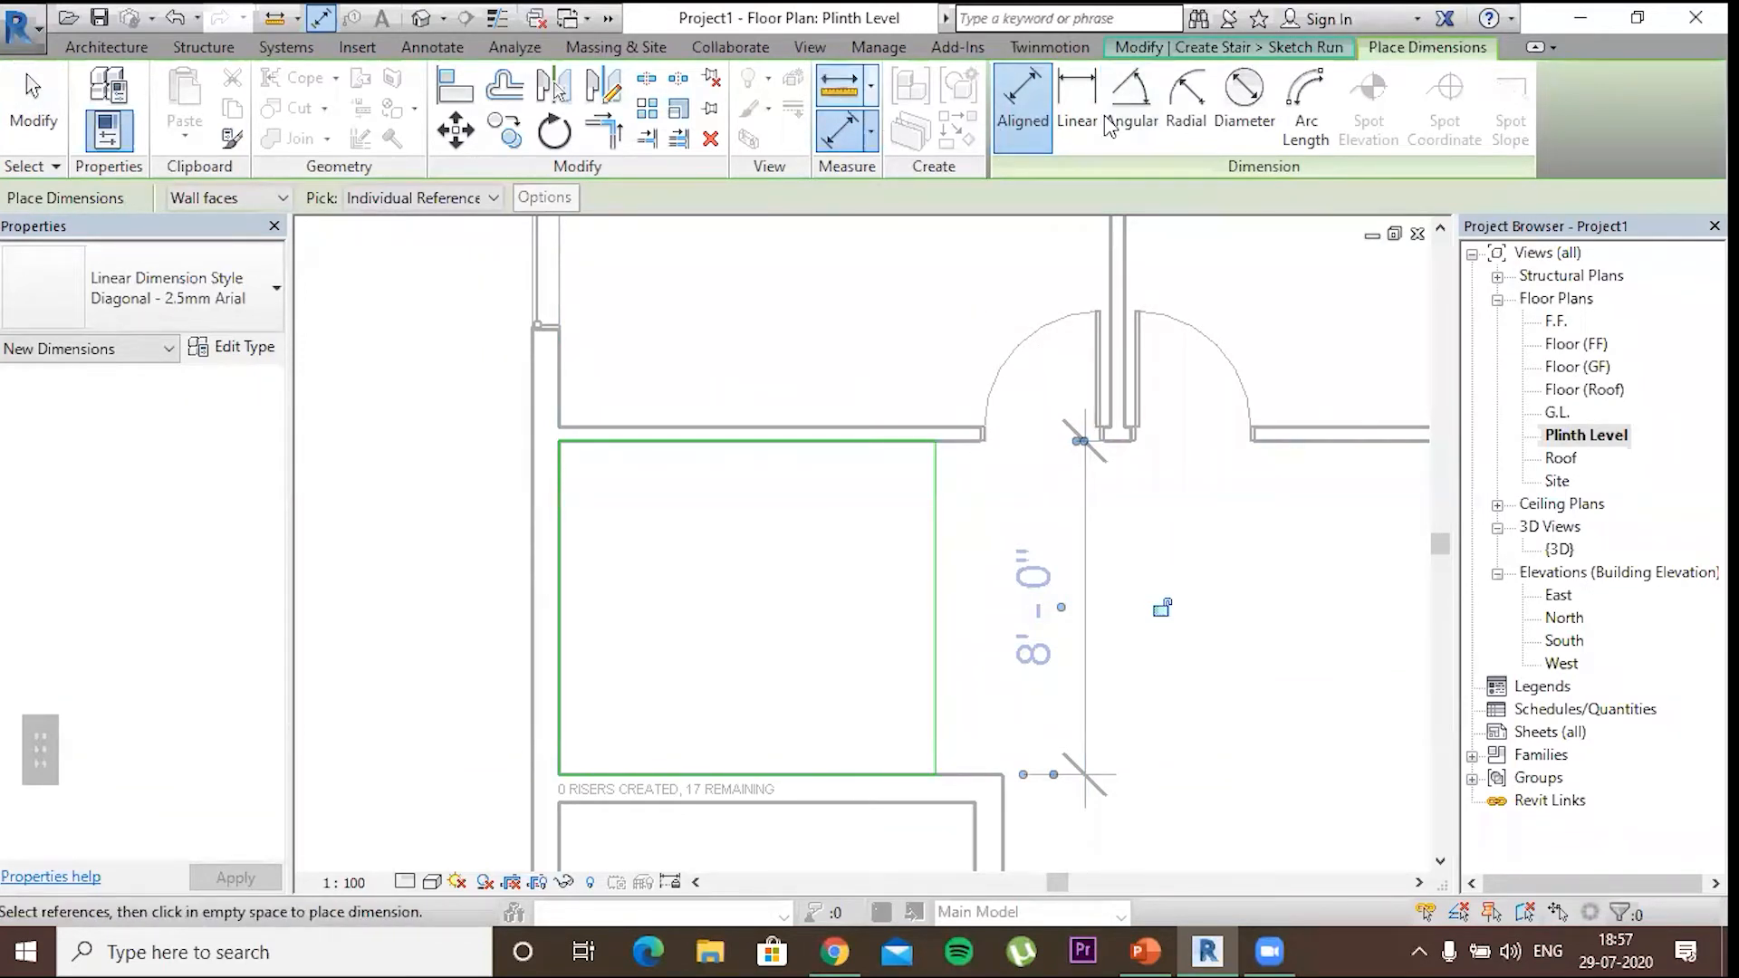
pyautogui.press('Escape')
pyautogui.press('Escape')
pyautogui.press('Escape')
pyautogui.press('Escape')
pyautogui.press('Escape')
pyautogui.press('Escape')
# Draw boundary lines for a central slot about 4'-6" long and 1' wide, starting about 3'-6" down the room-side edge
pyautogui.click(1168, 81)
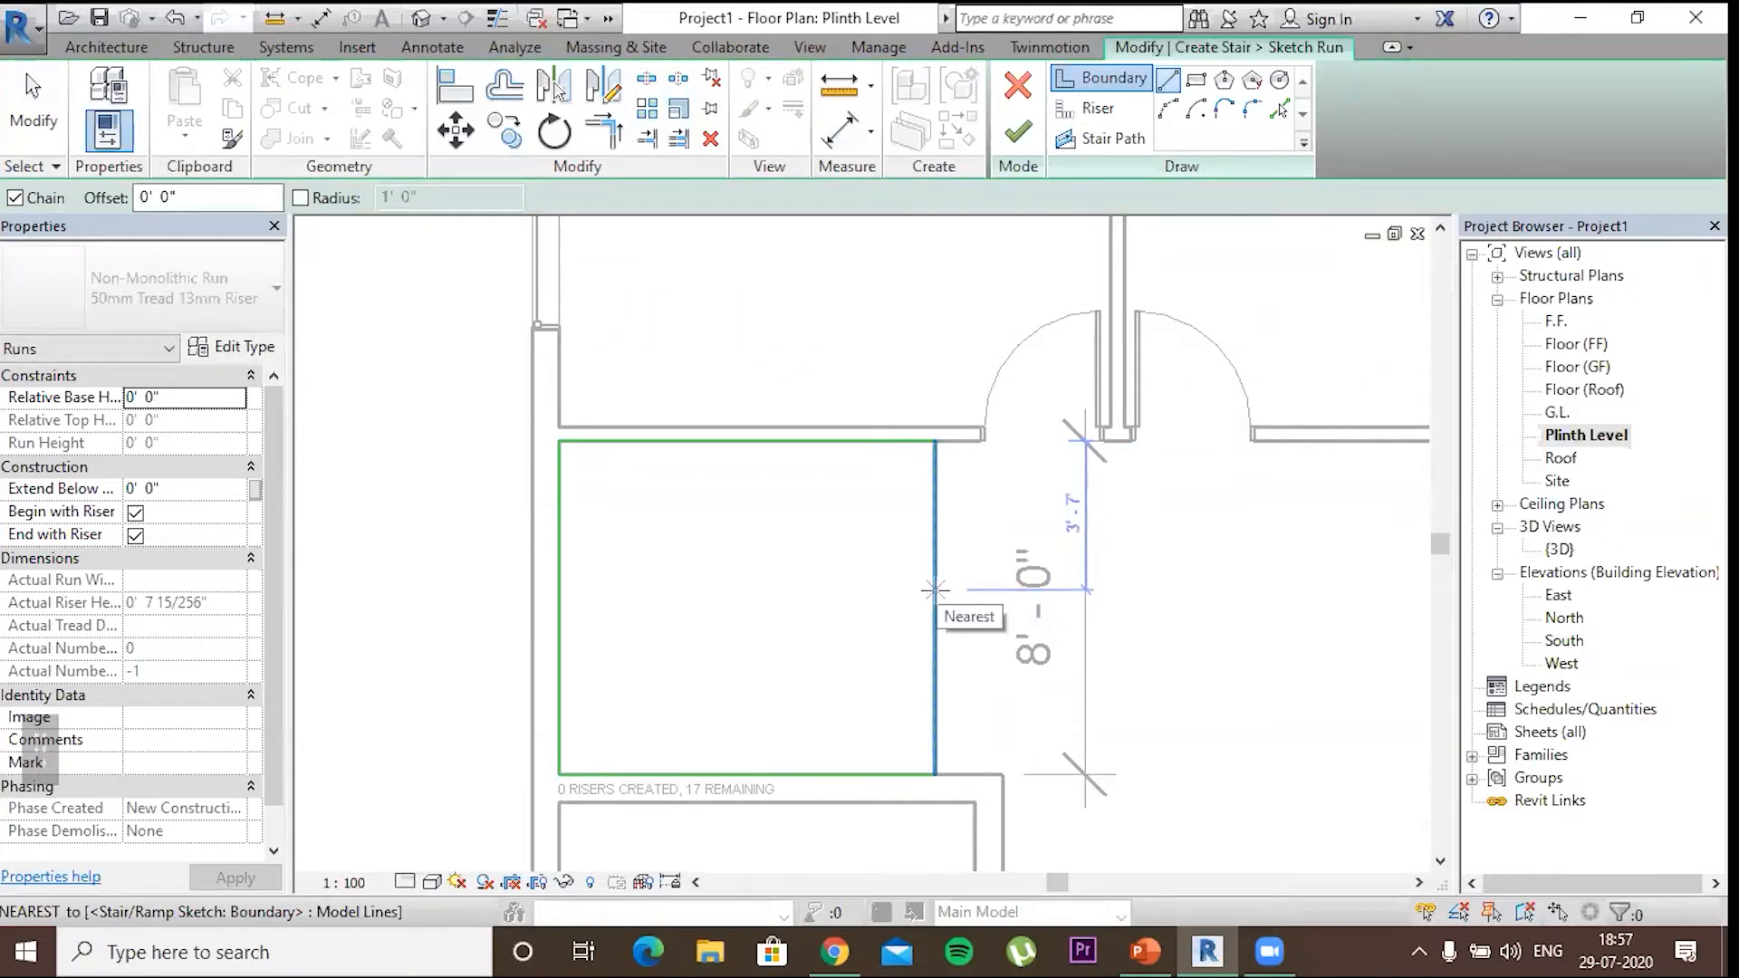
pyautogui.click(936, 586)
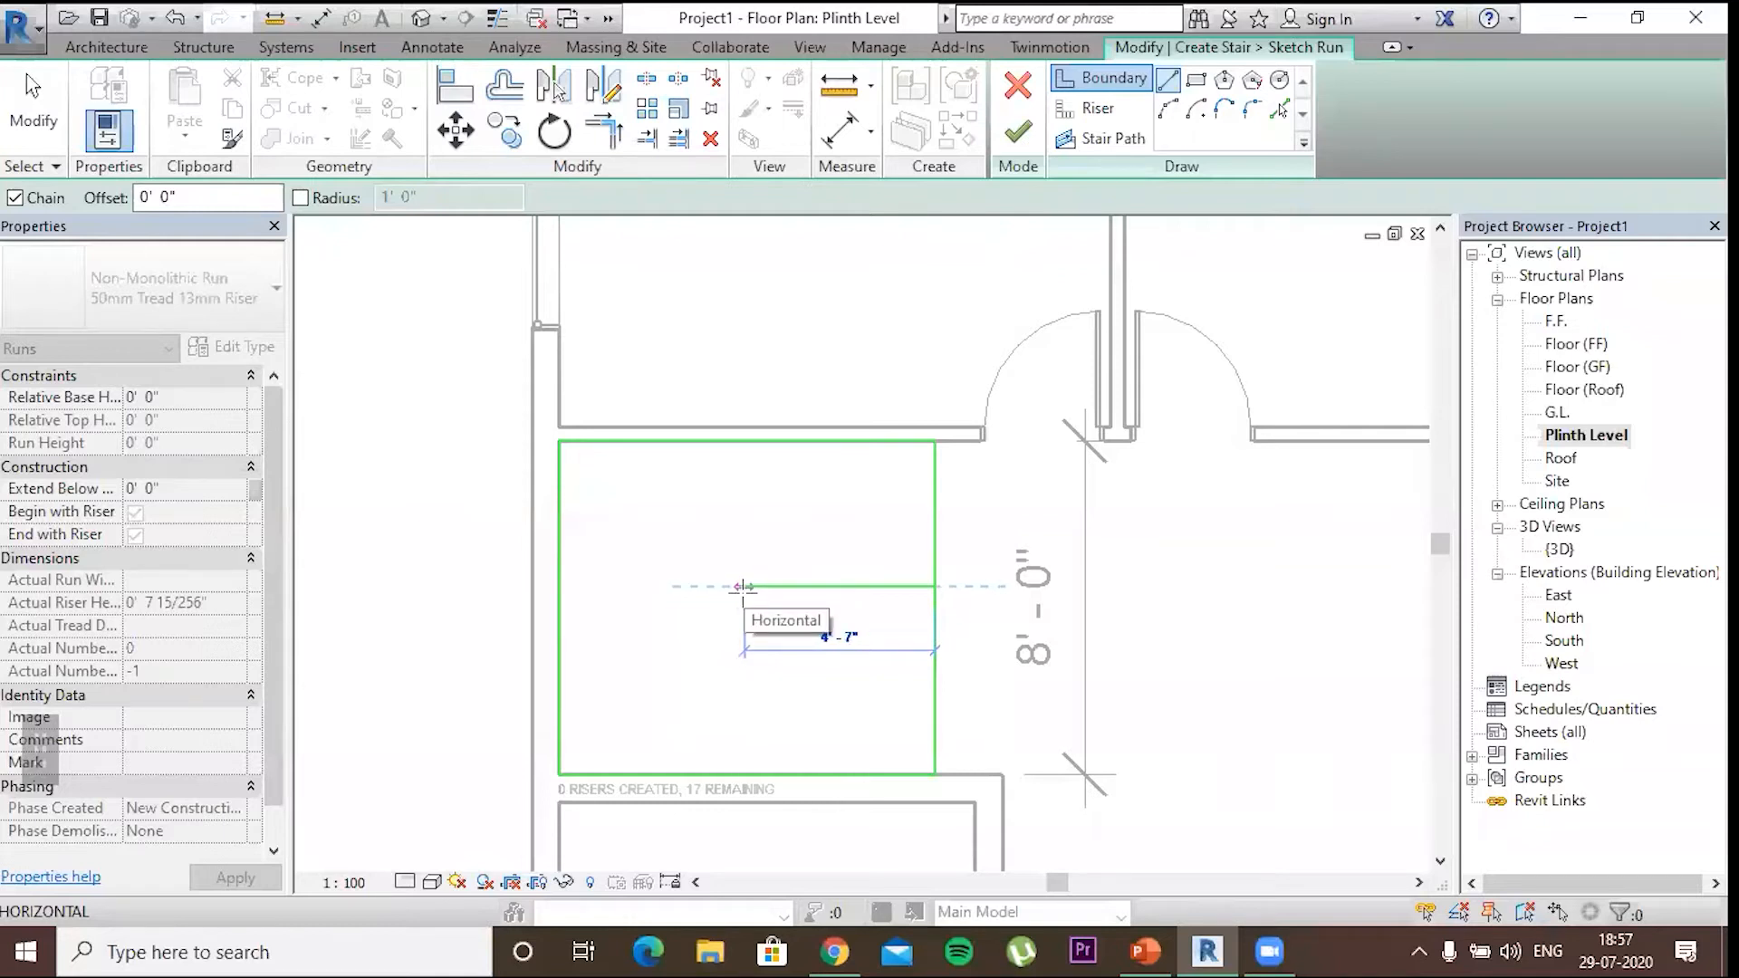
pyautogui.click(747, 587)
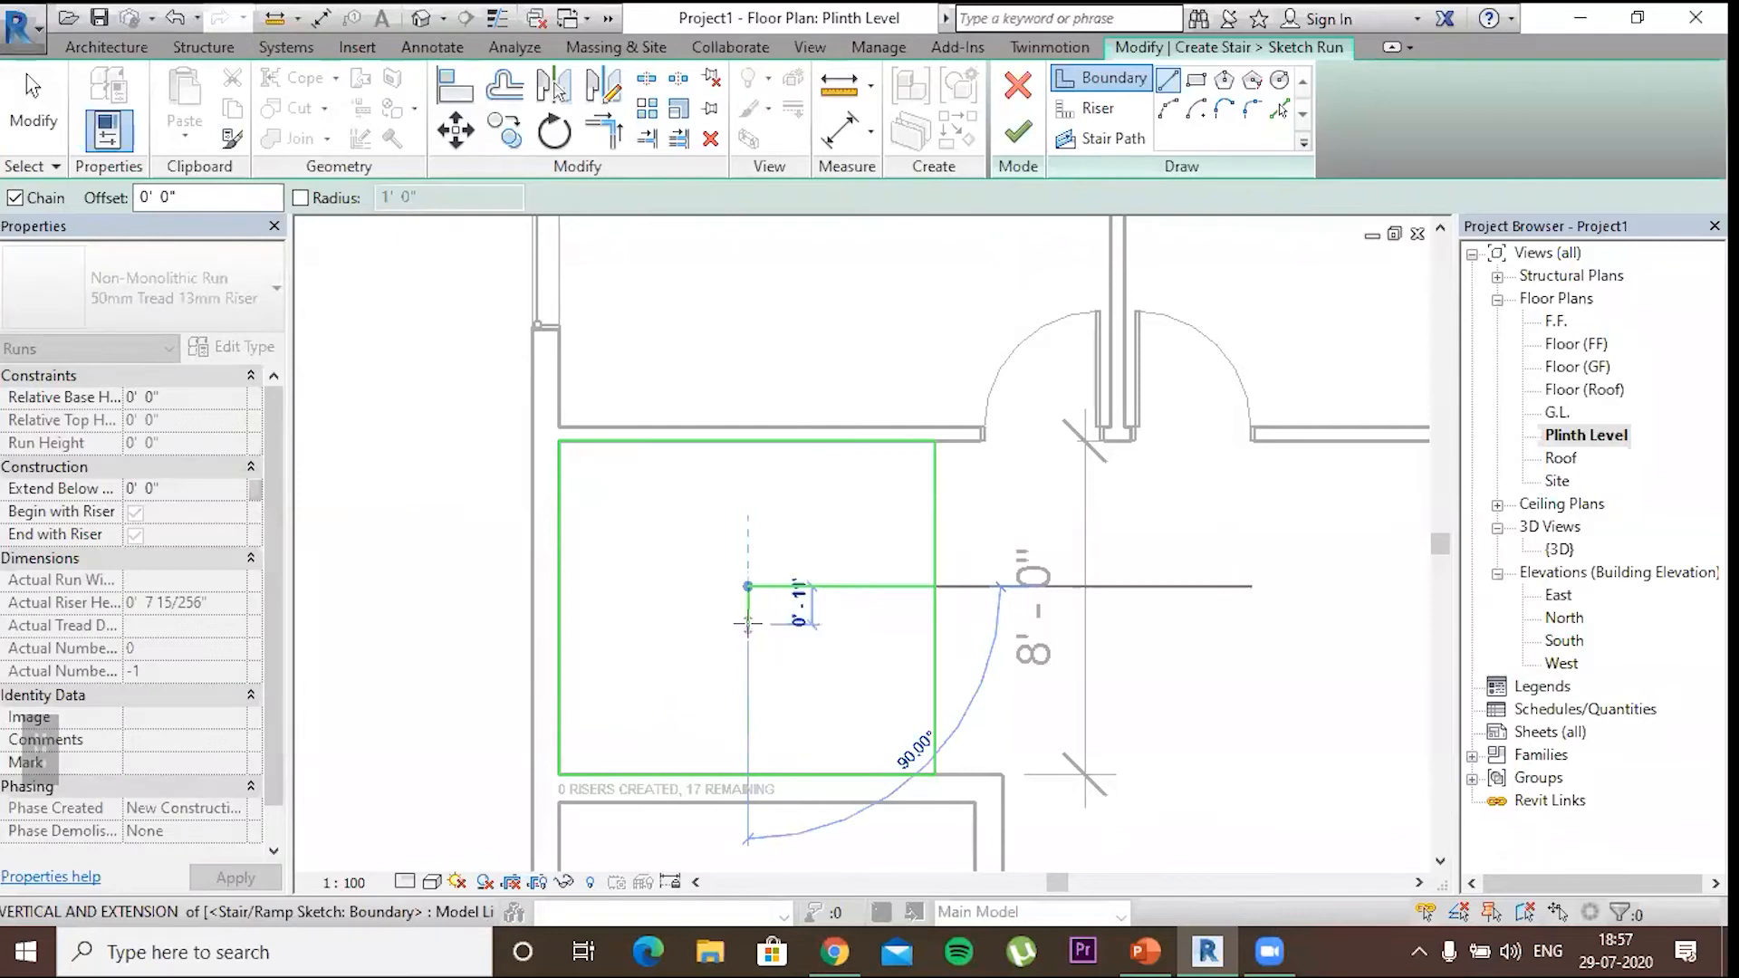
pyautogui.click(747, 627)
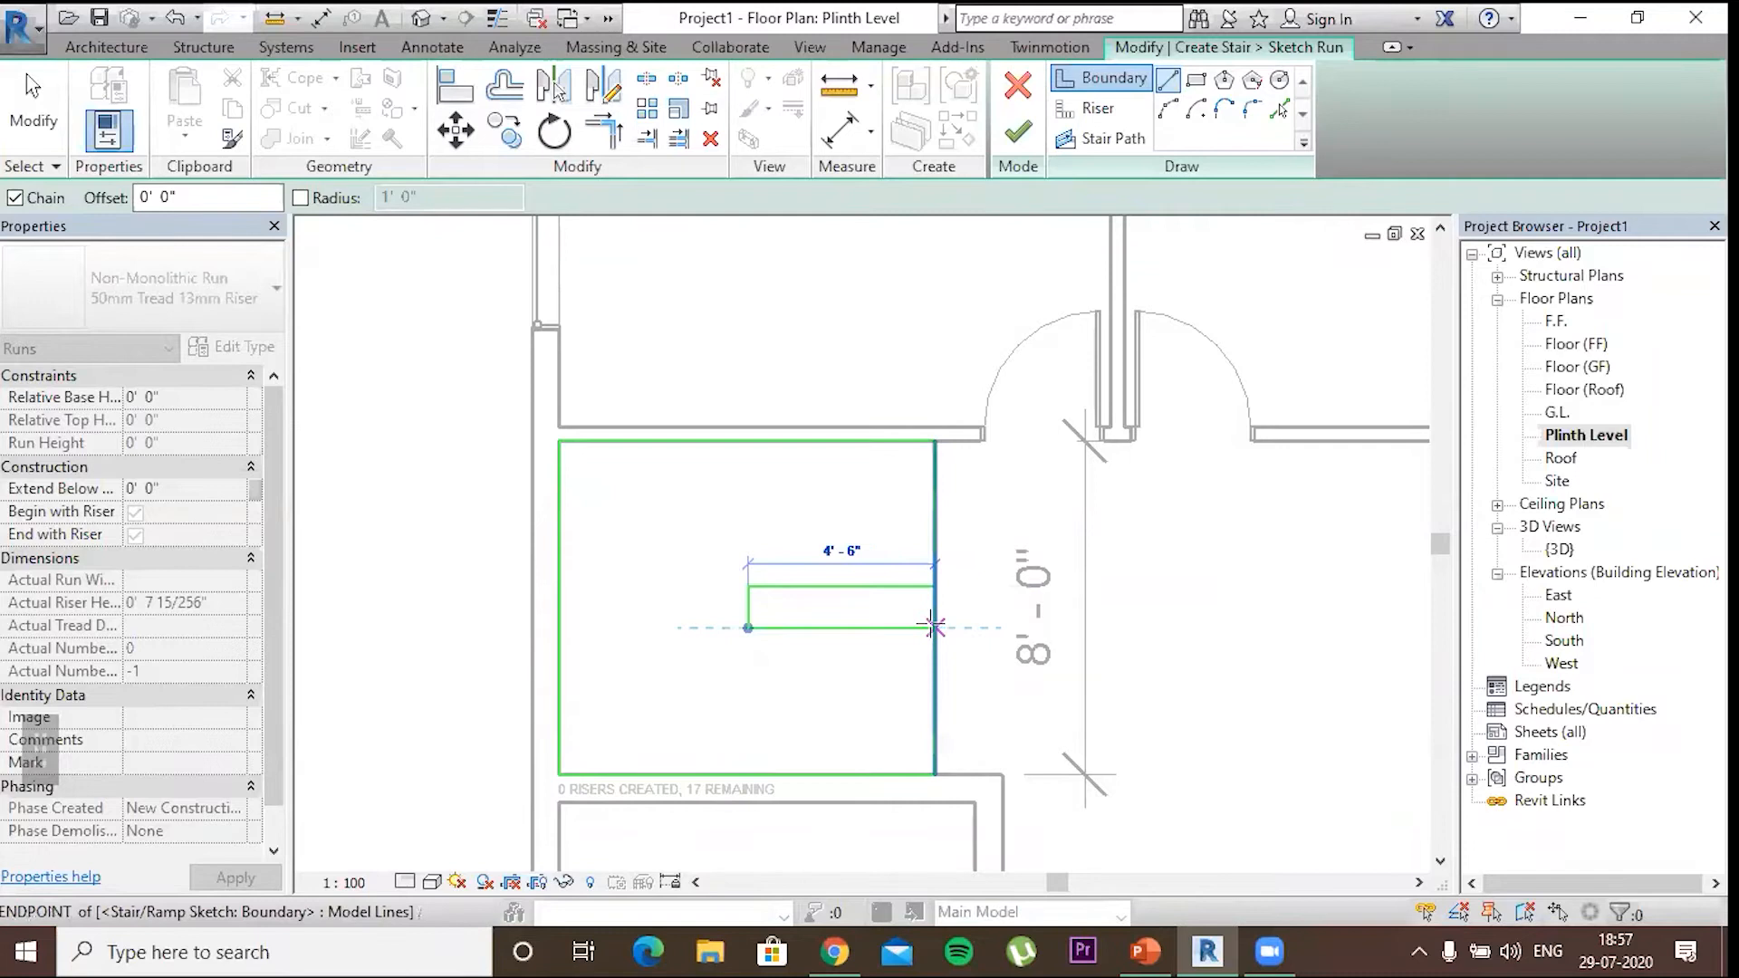
pyautogui.click(935, 627)
pyautogui.press('Escape')
pyautogui.press('Escape')
pyautogui.press('Escape')
pyautogui.press('Escape')
pyautogui.press('Escape')
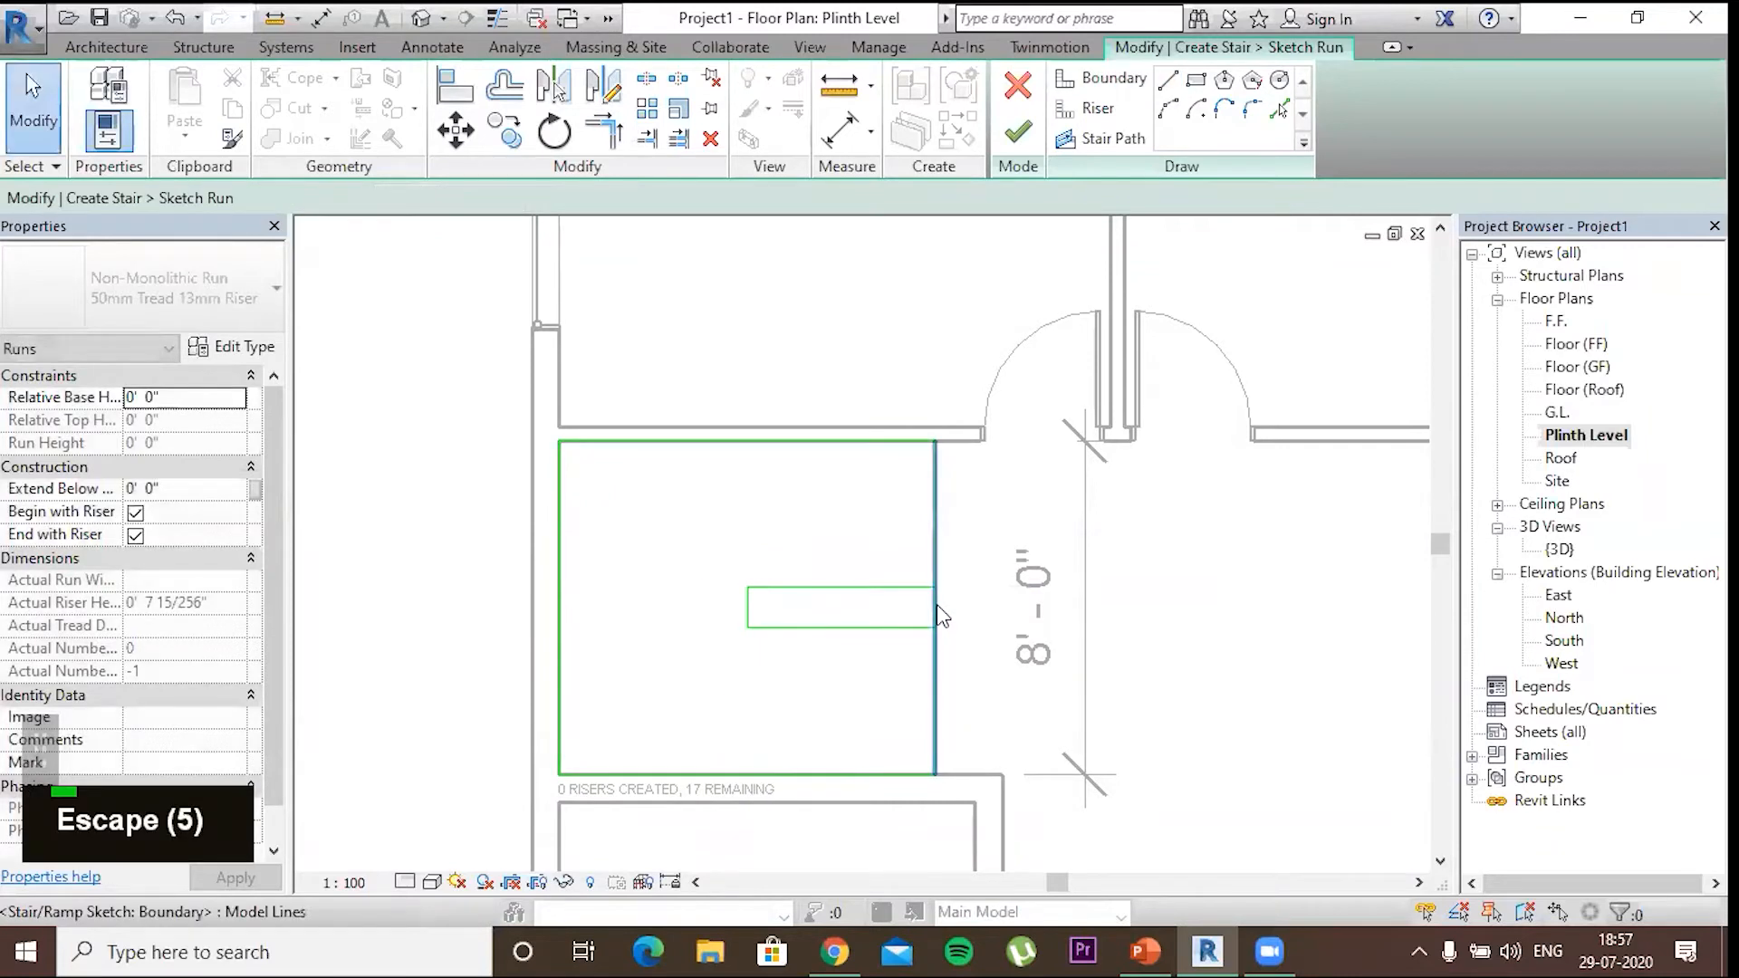
# Shorten the room-side boundary edge to the slot's upper corner and draw a line from its lower corner to the lower boundary
pyautogui.click(933, 619)
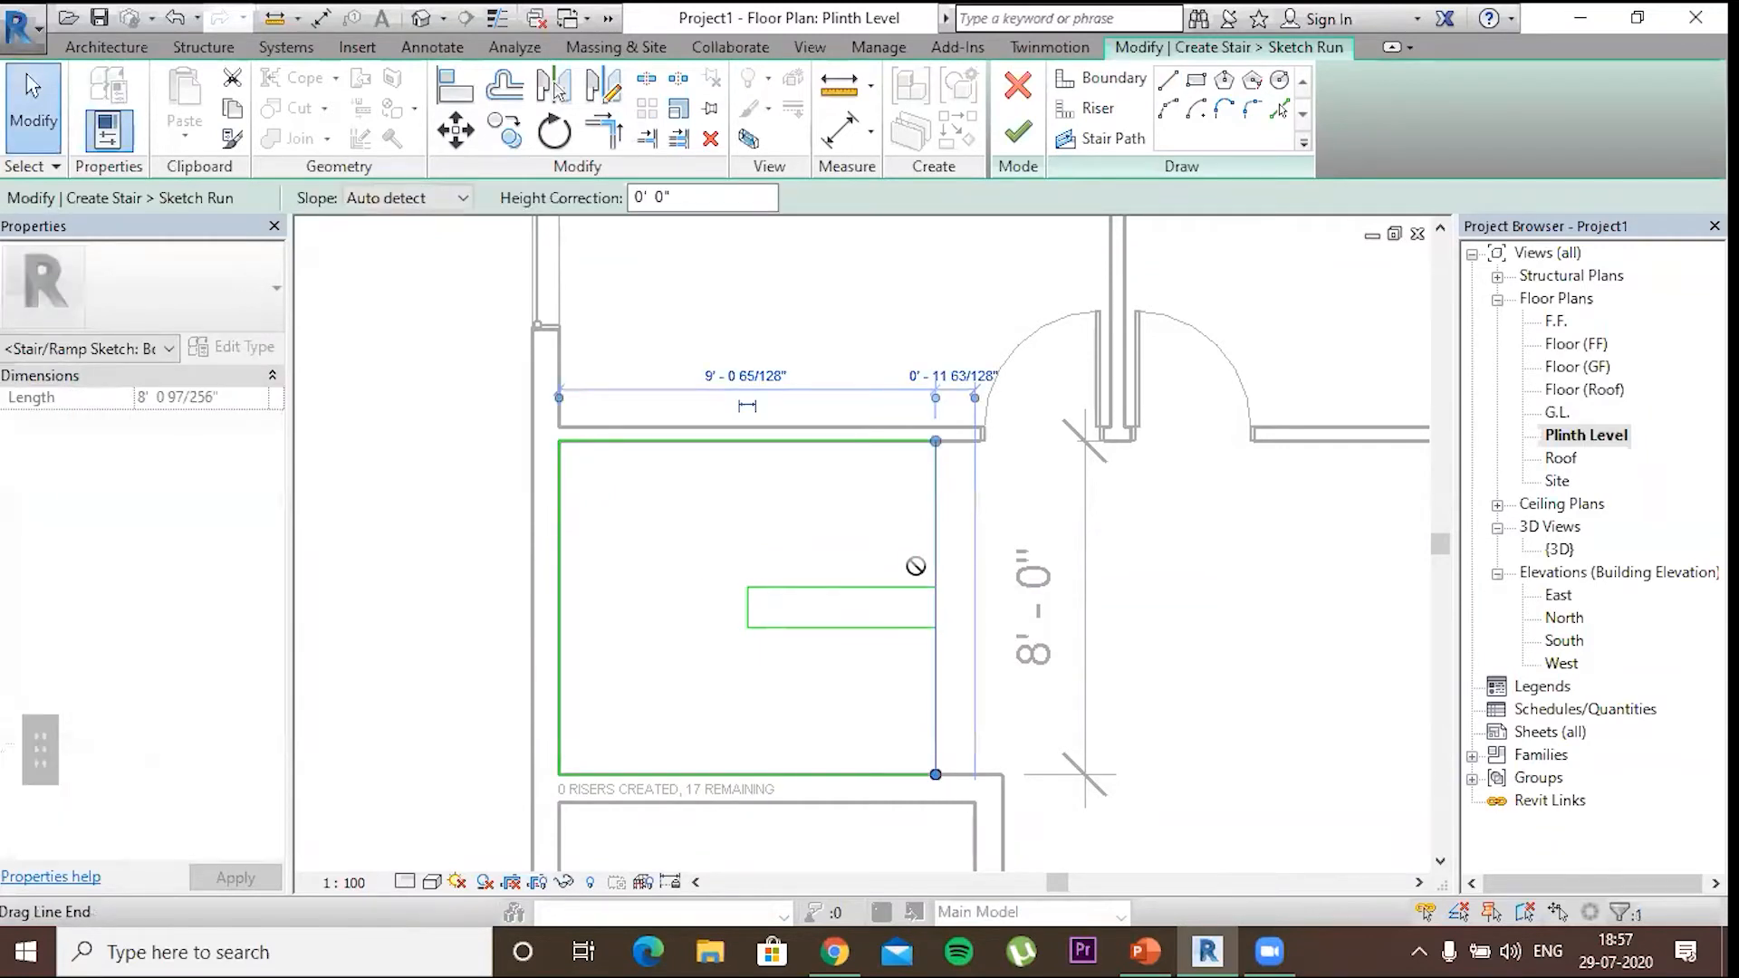
pyautogui.moveTo(936, 587); pyautogui.dragTo(937, 589)
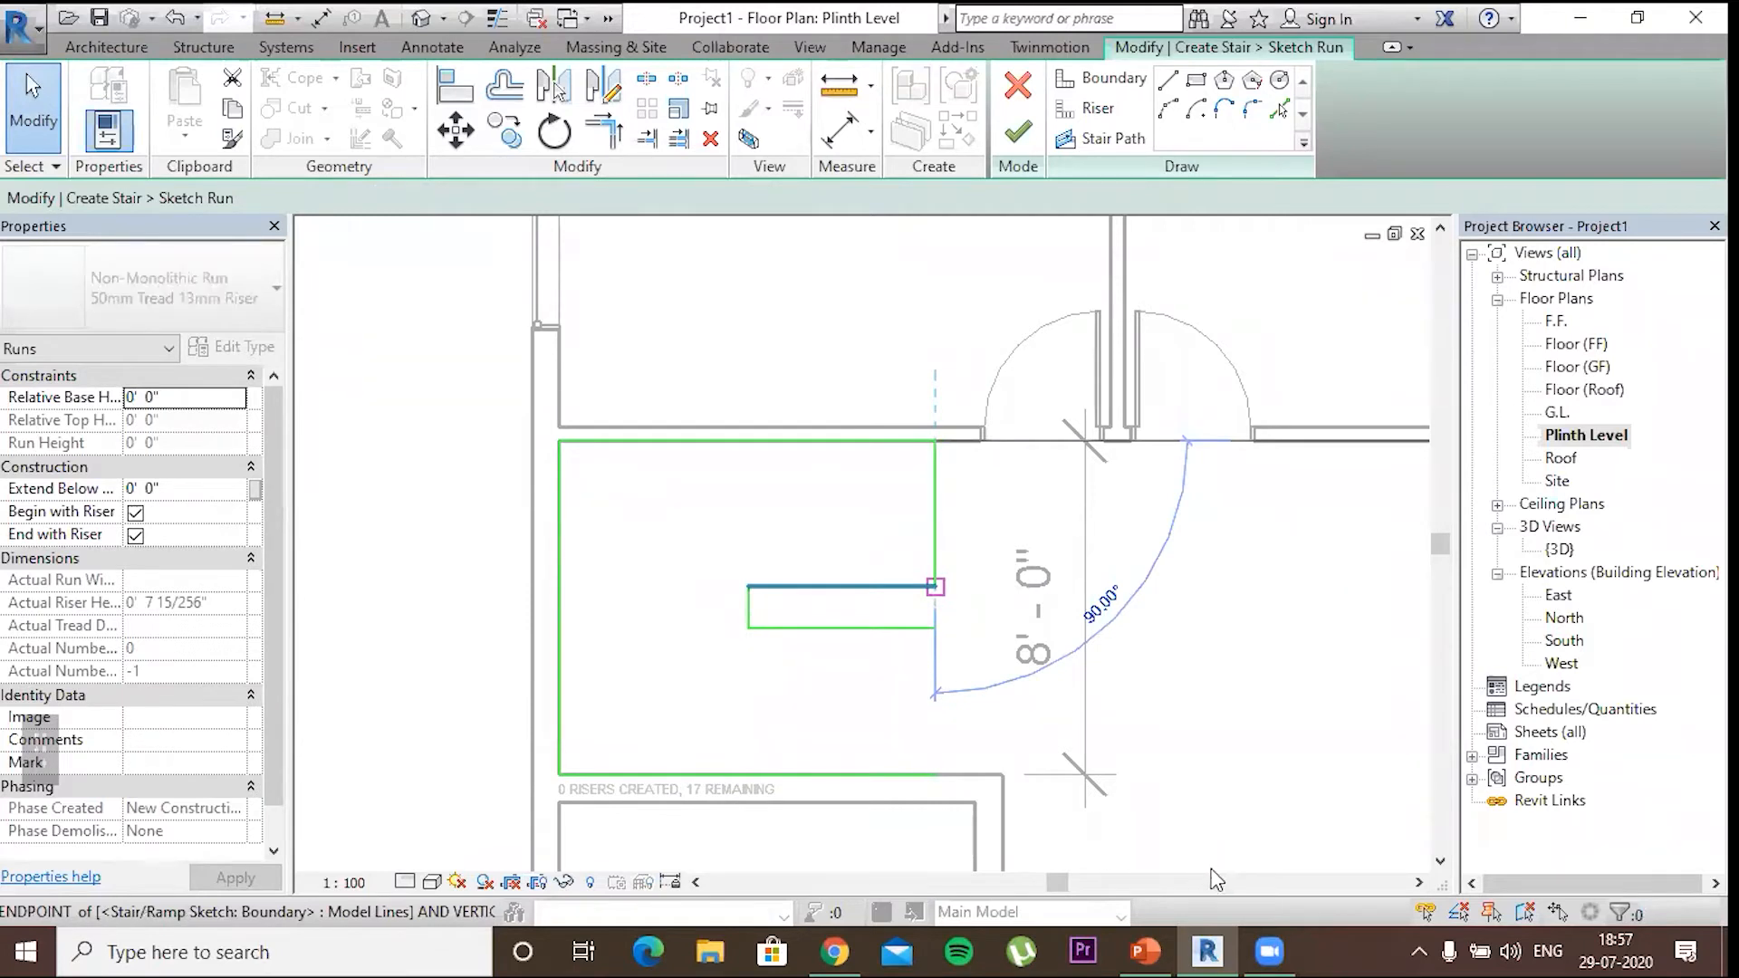
pyautogui.click(1216, 893)
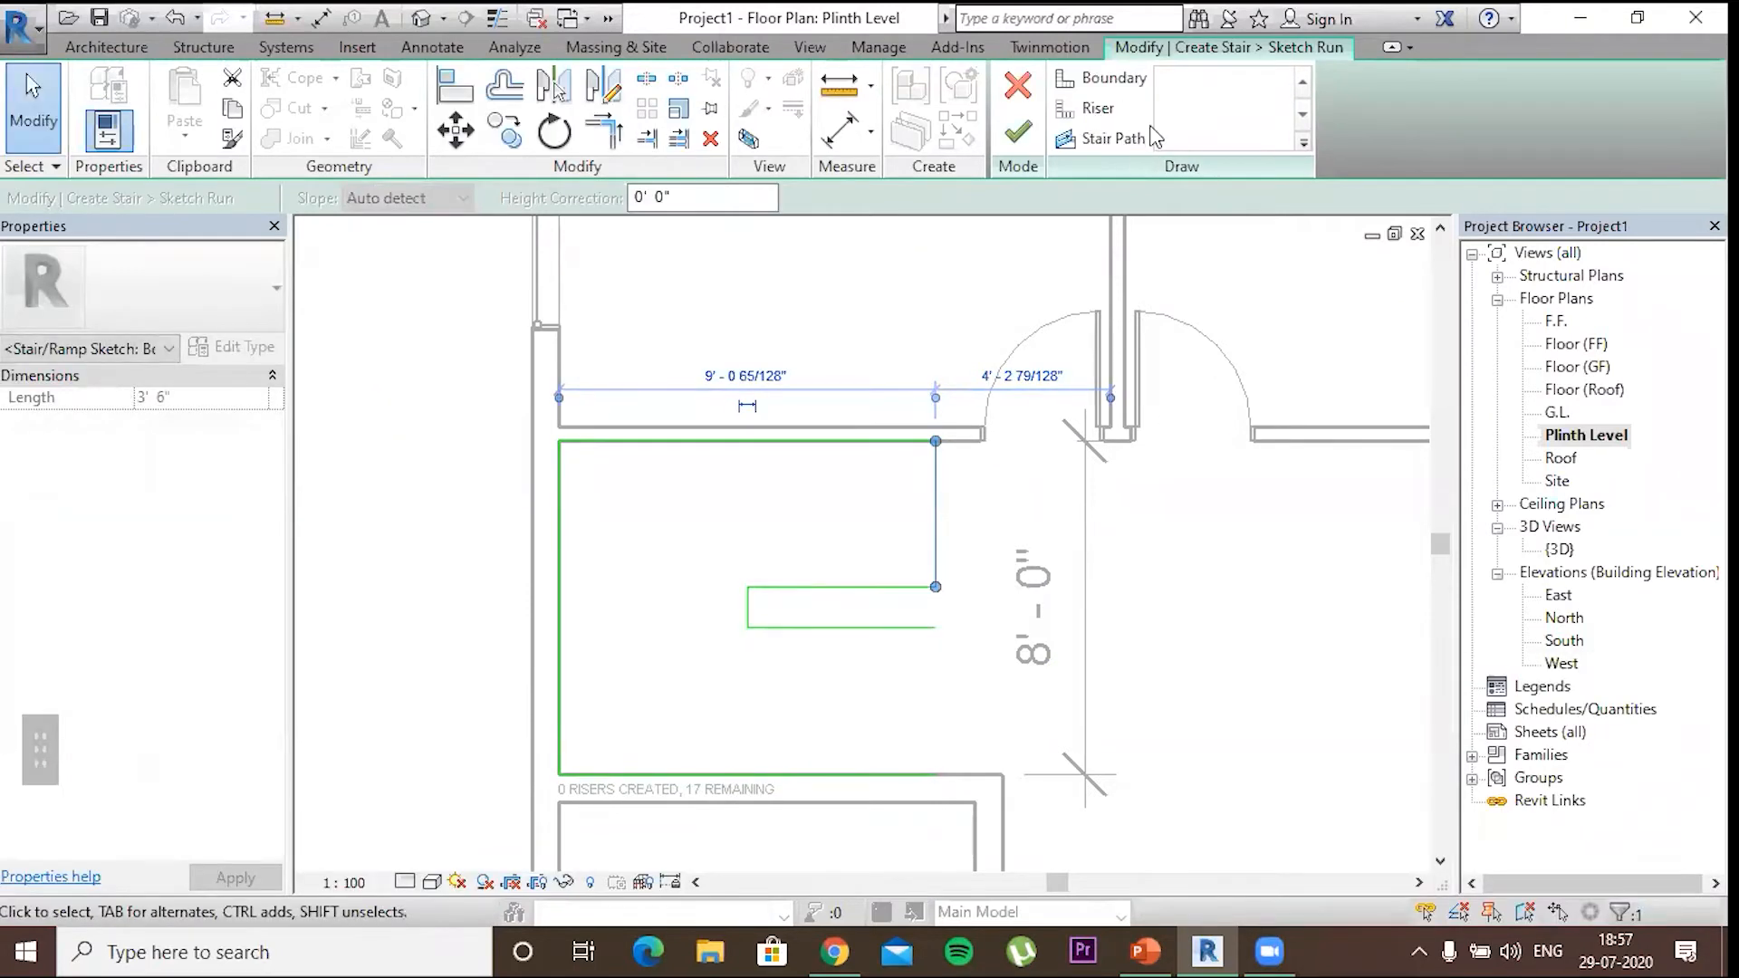
pyautogui.press('Escape')
pyautogui.press('Escape')
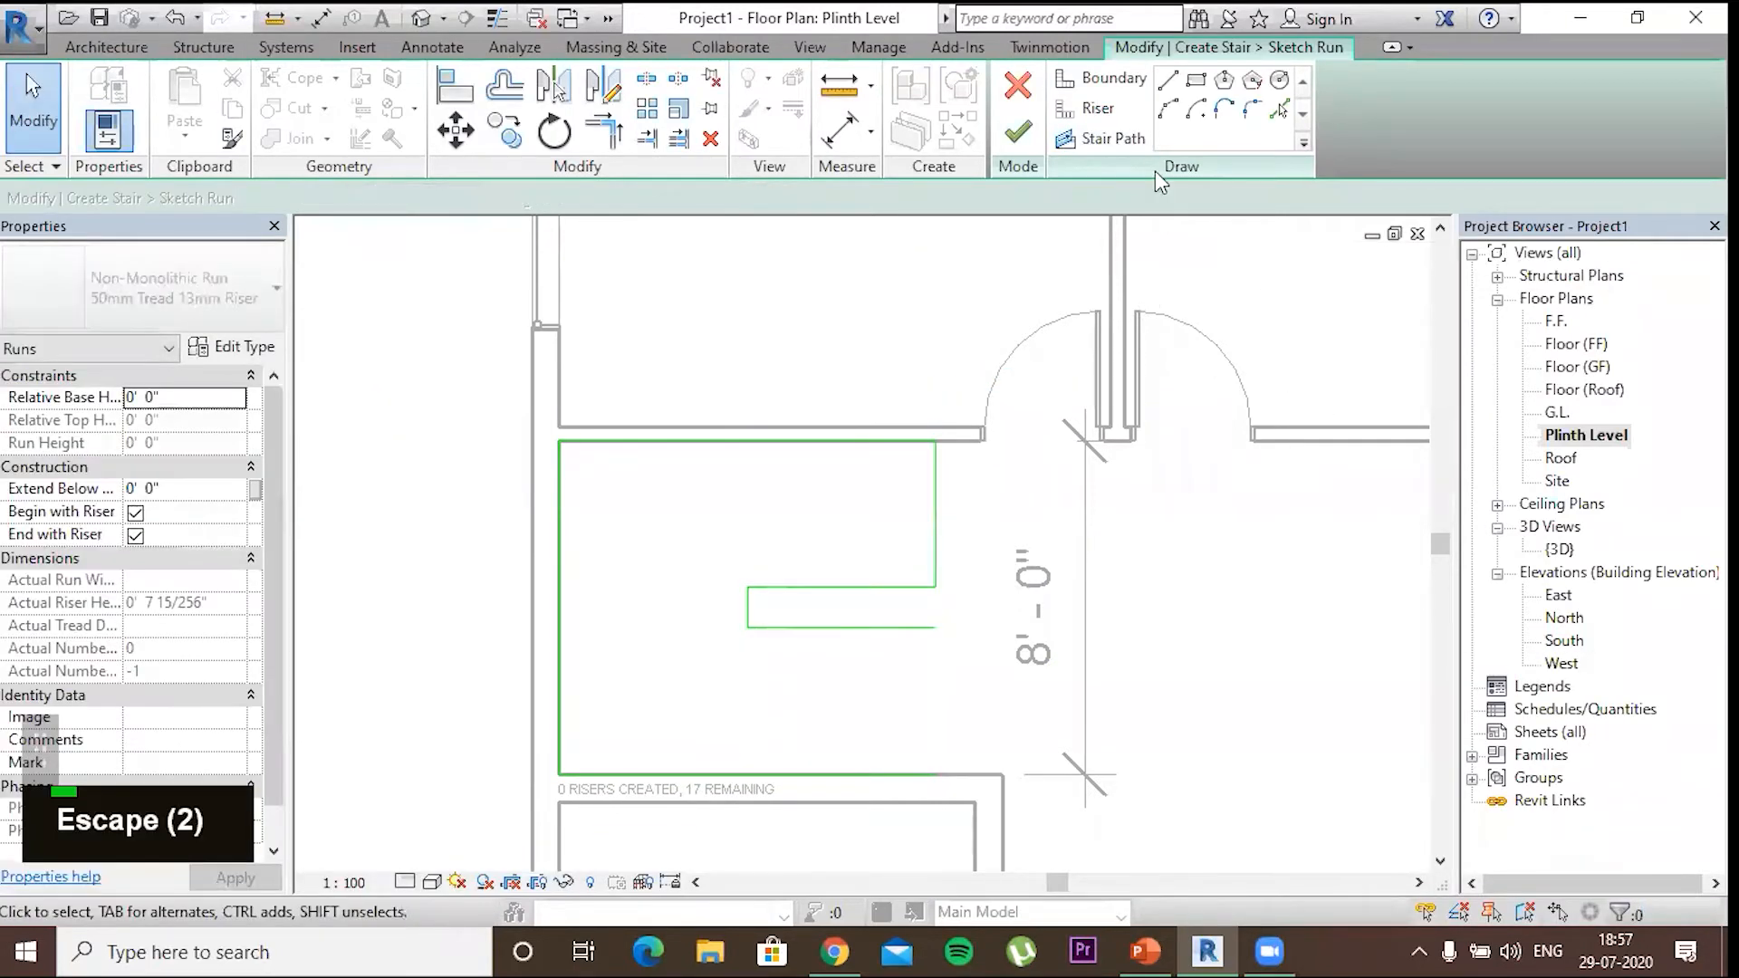
pyautogui.click(1167, 84)
pyautogui.click(935, 628)
pyautogui.press('Escape')
pyautogui.press('Escape')
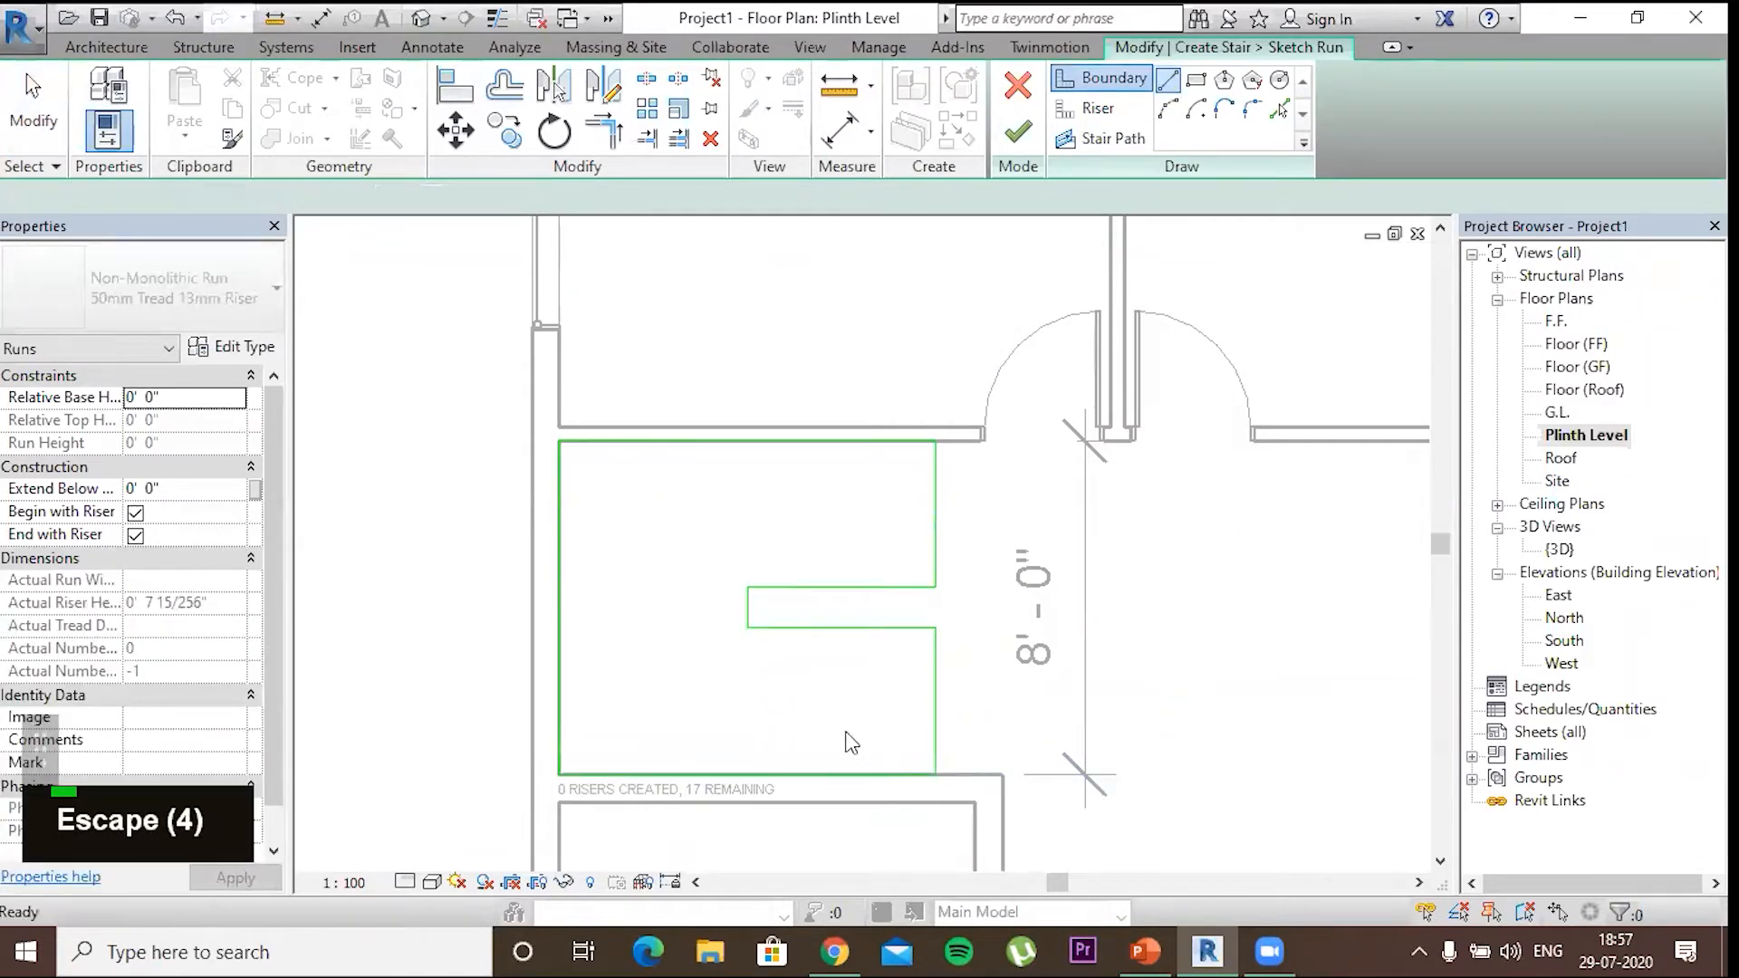
# Draw the first riser line across the lower flight, from the slot's lower edge to the lower boundary near its open end
pyautogui.scroll(2, 863, 709)
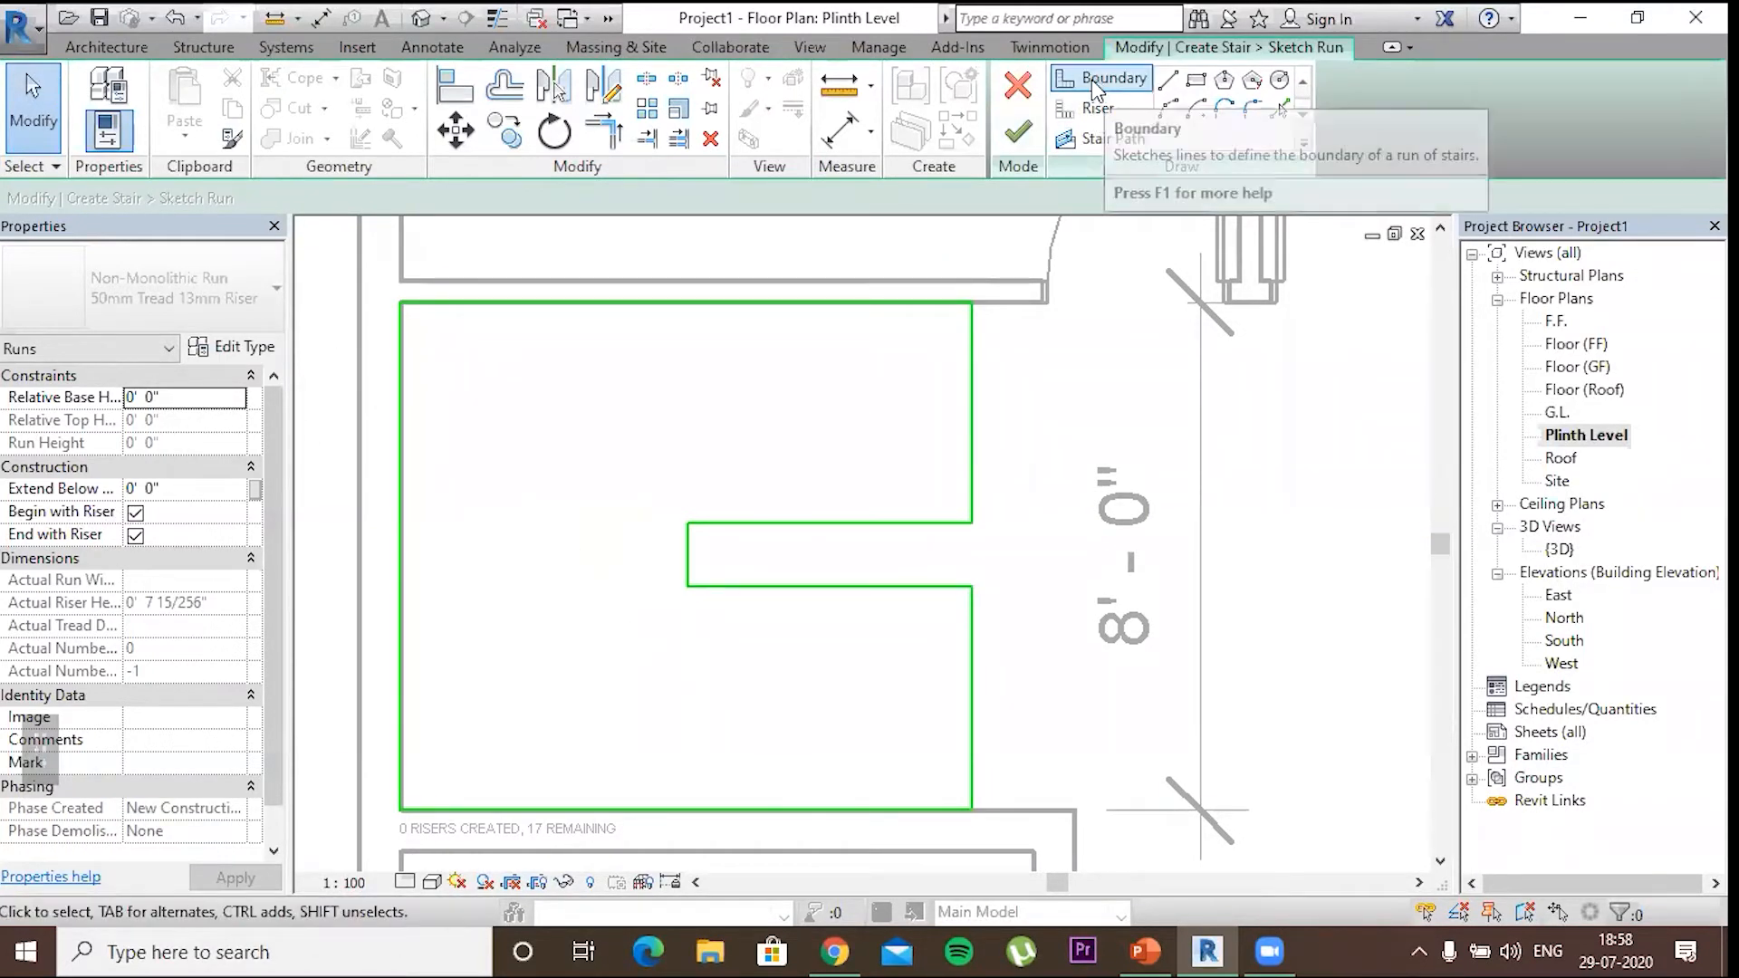
pyautogui.click(1079, 111)
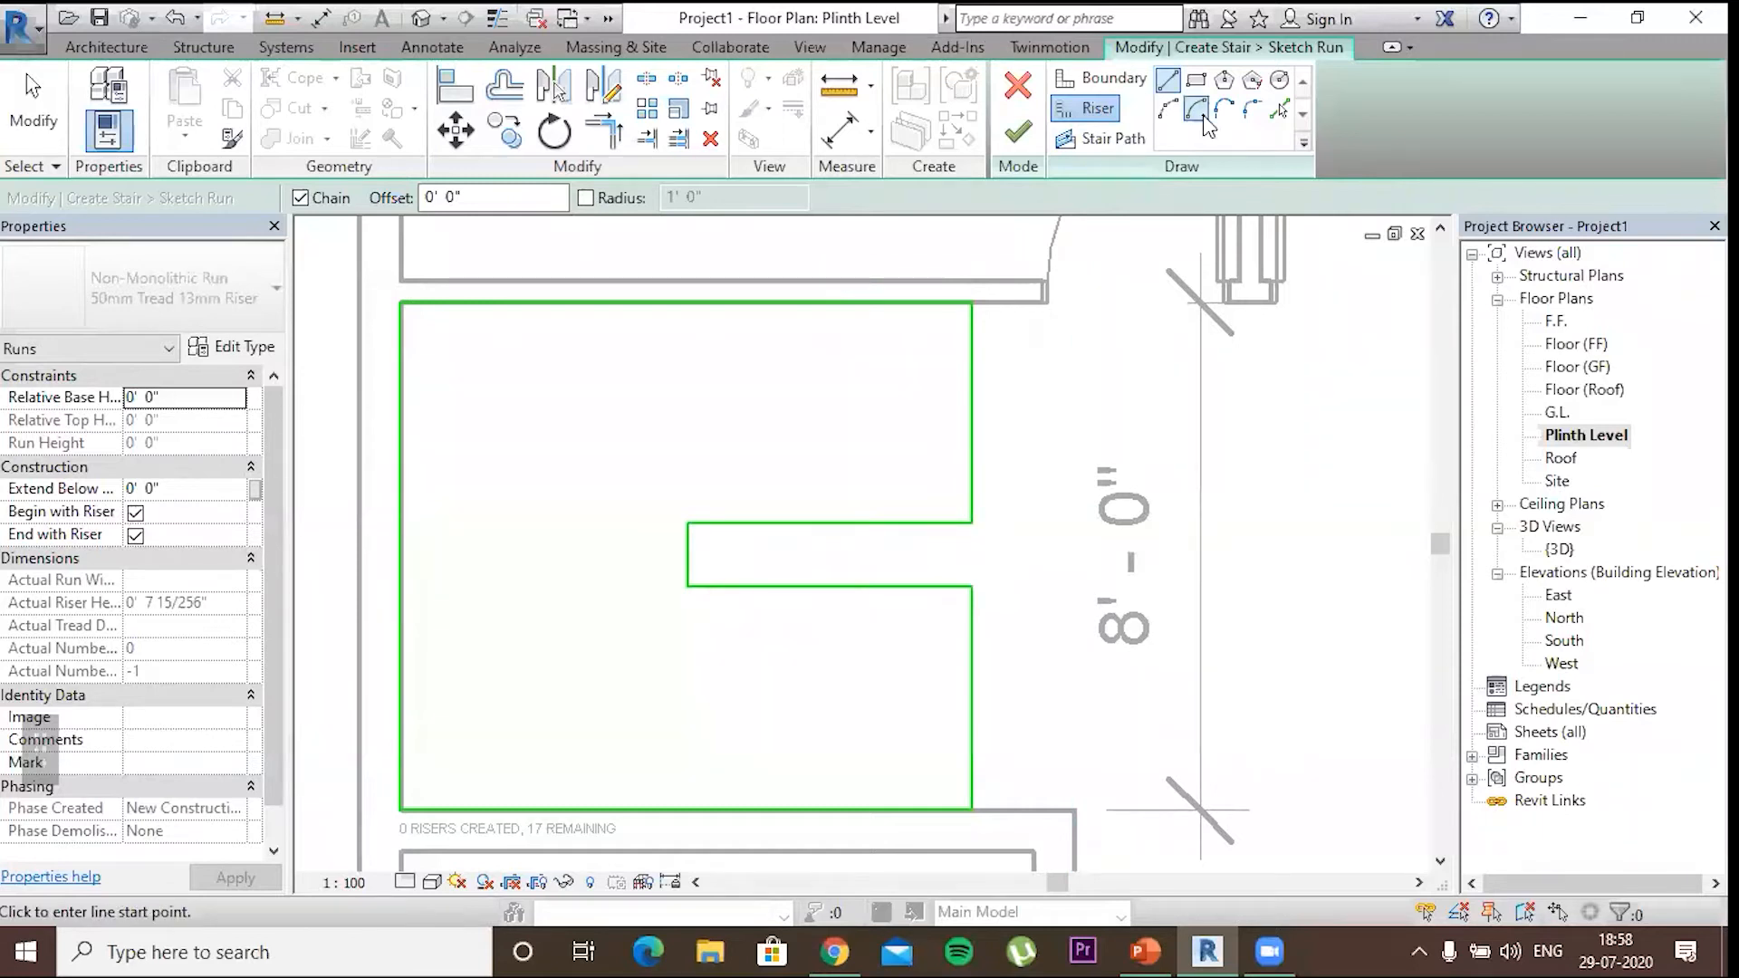
pyautogui.click(935, 588)
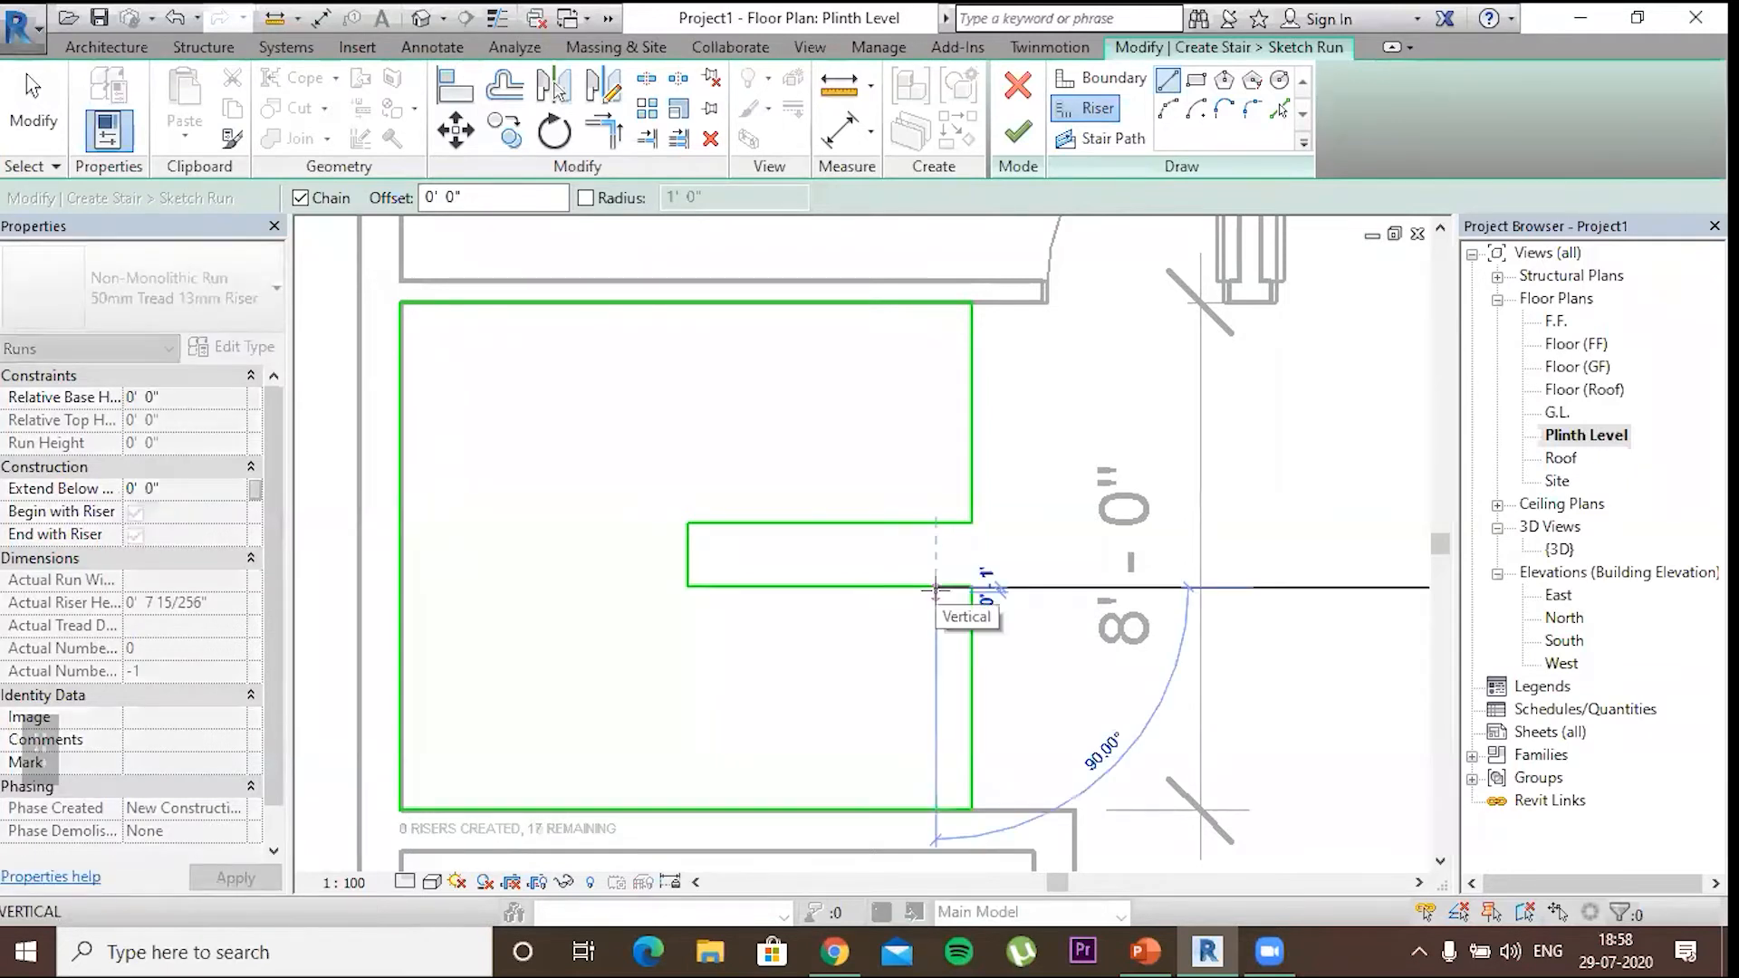
pyautogui.press('Escape')
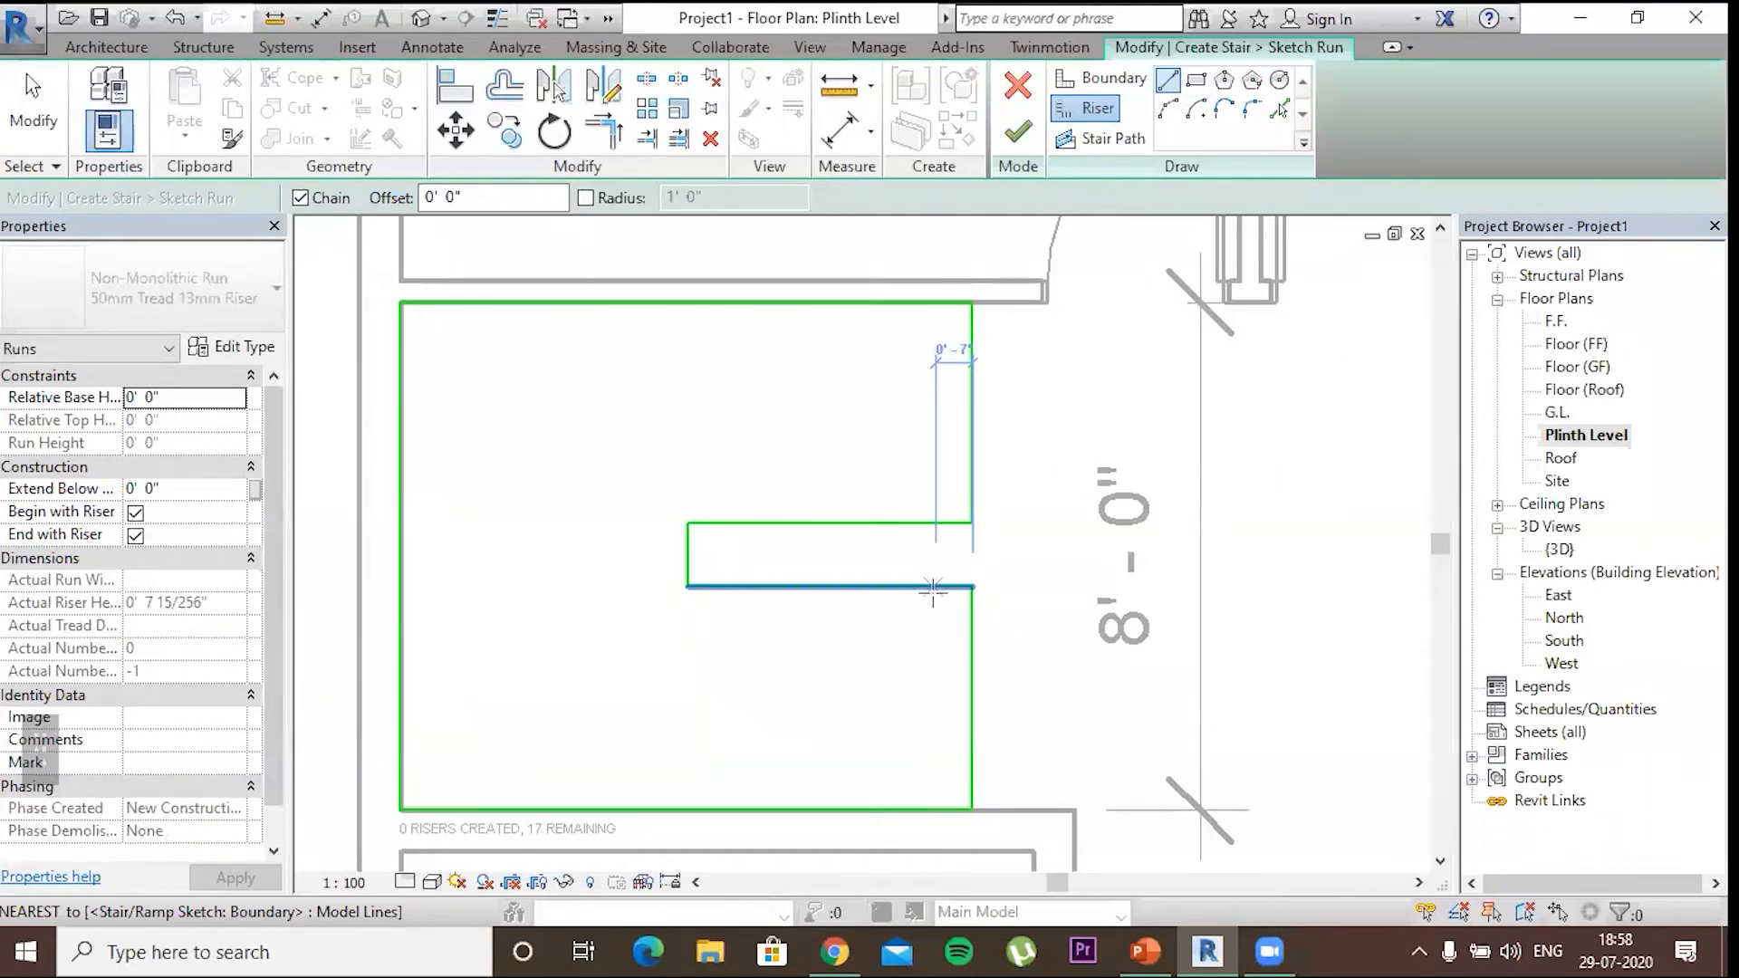
pyautogui.click(931, 588)
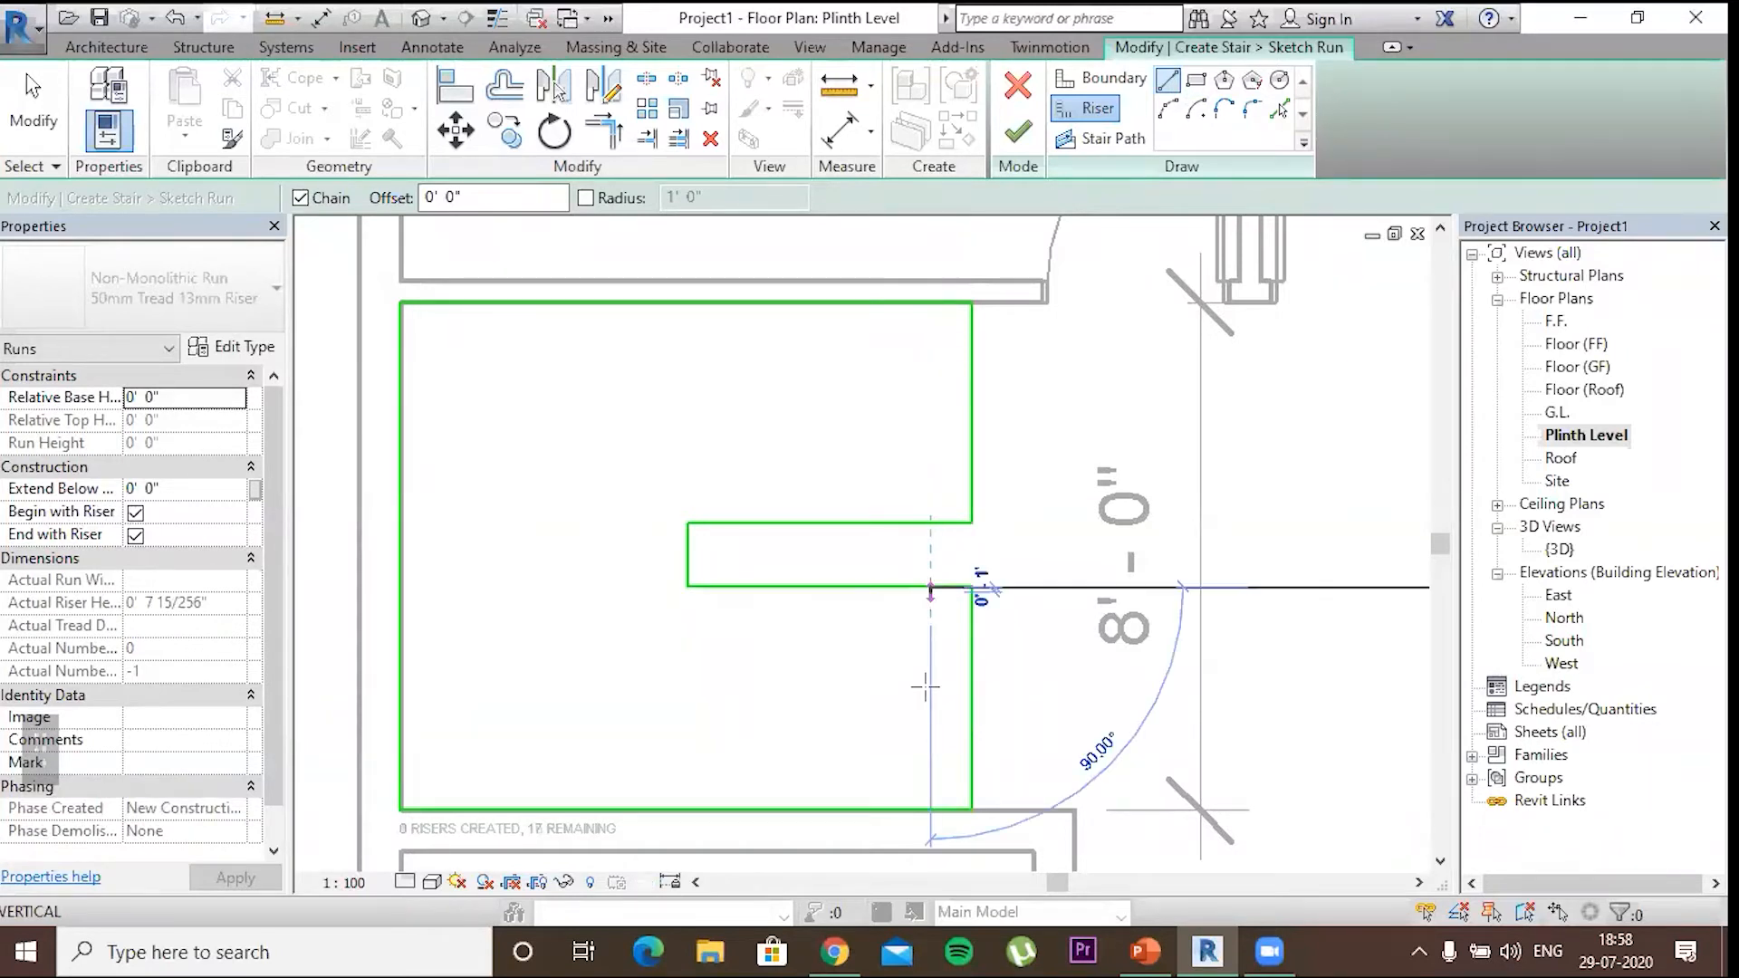
pyautogui.click(930, 806)
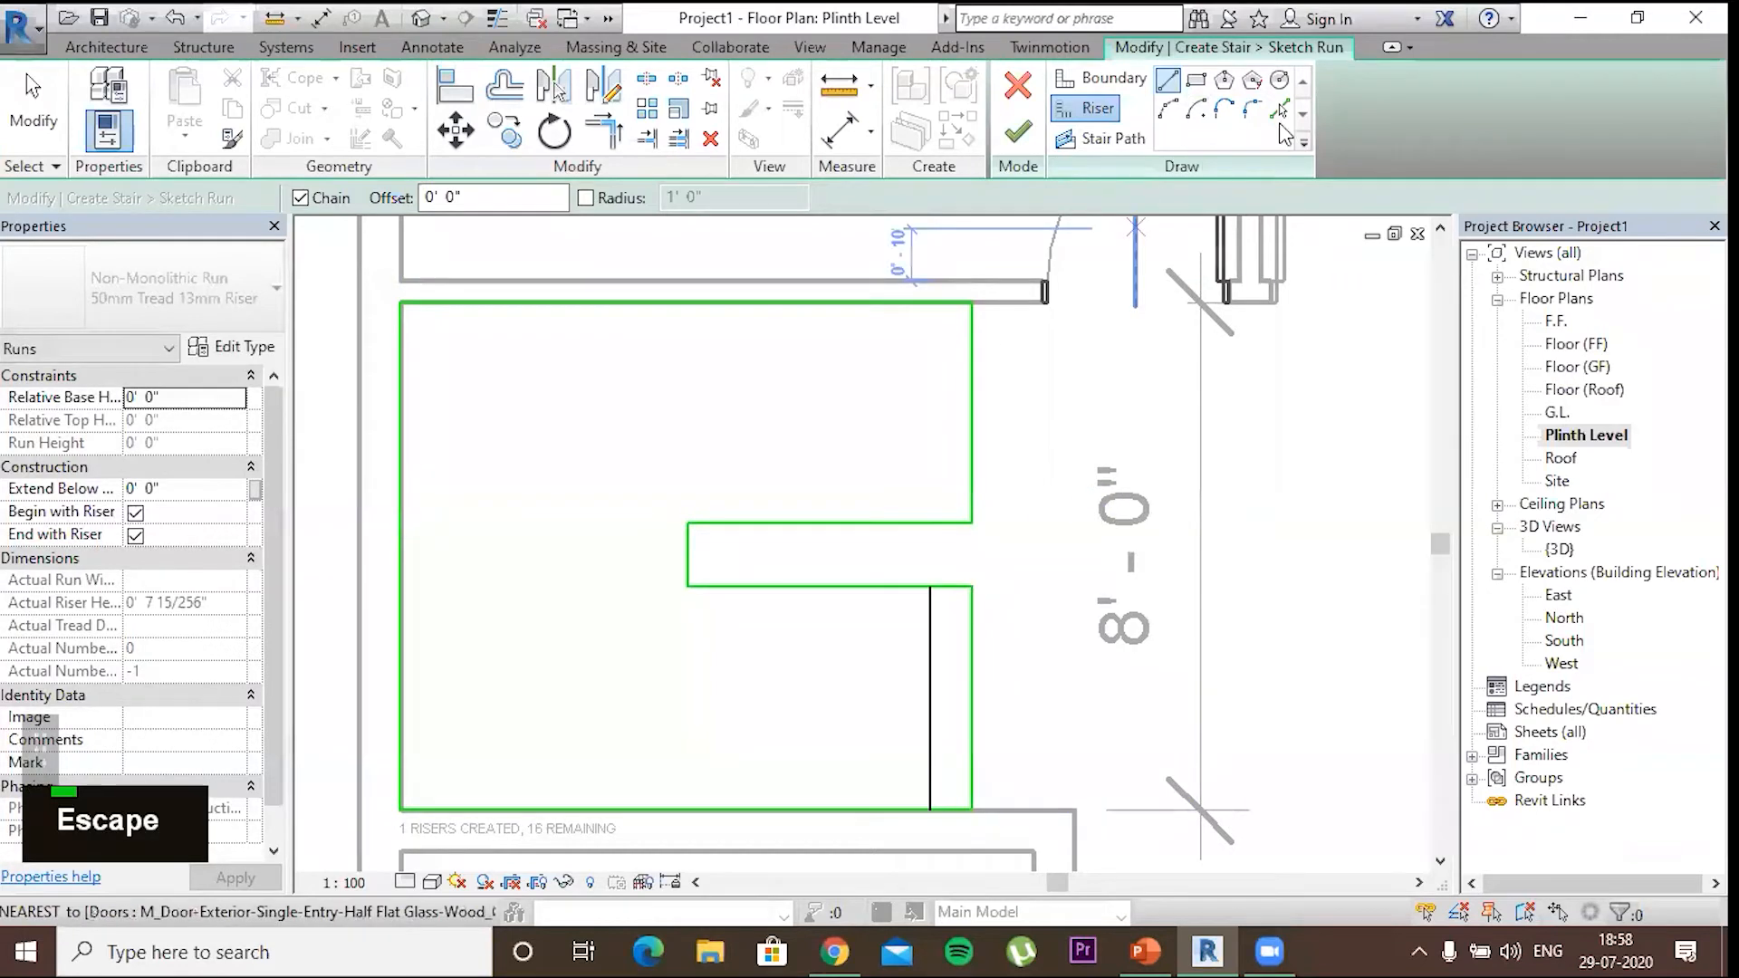
# Create five more risers along the lower flight by picking each previous riser line with a 0' 8" offset
pyautogui.click(1279, 108)
pyautogui.click(442, 191)
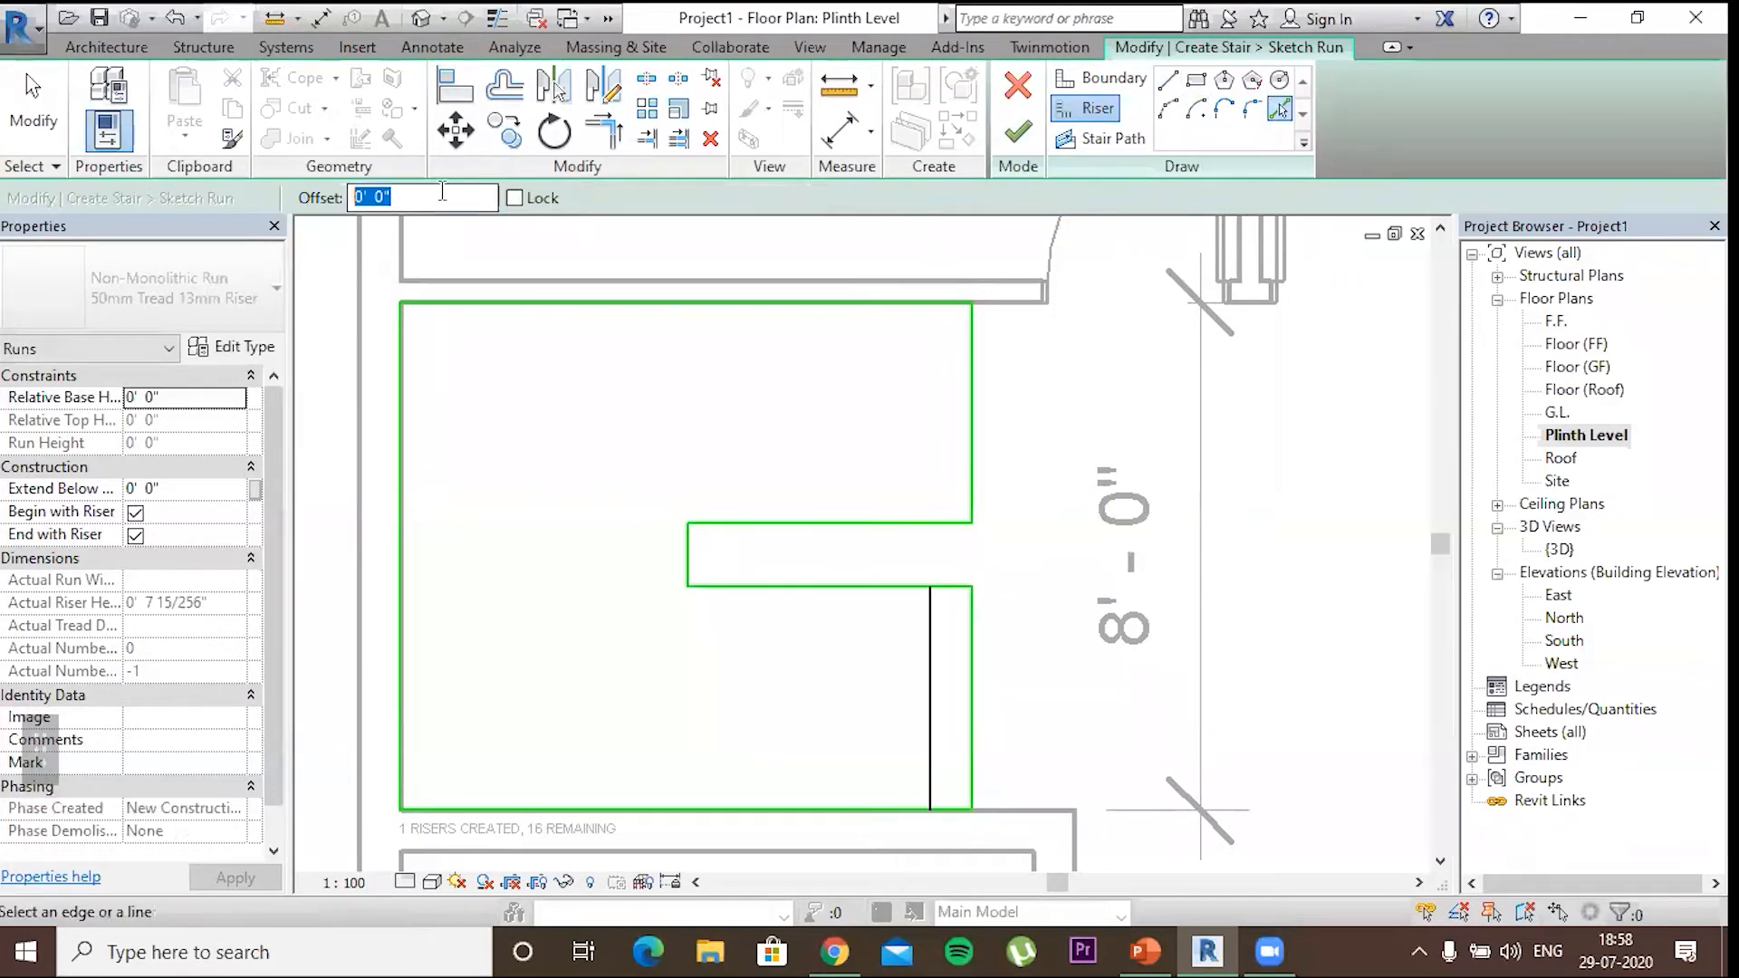
pyautogui.write('8"')
pyautogui.press('Return')
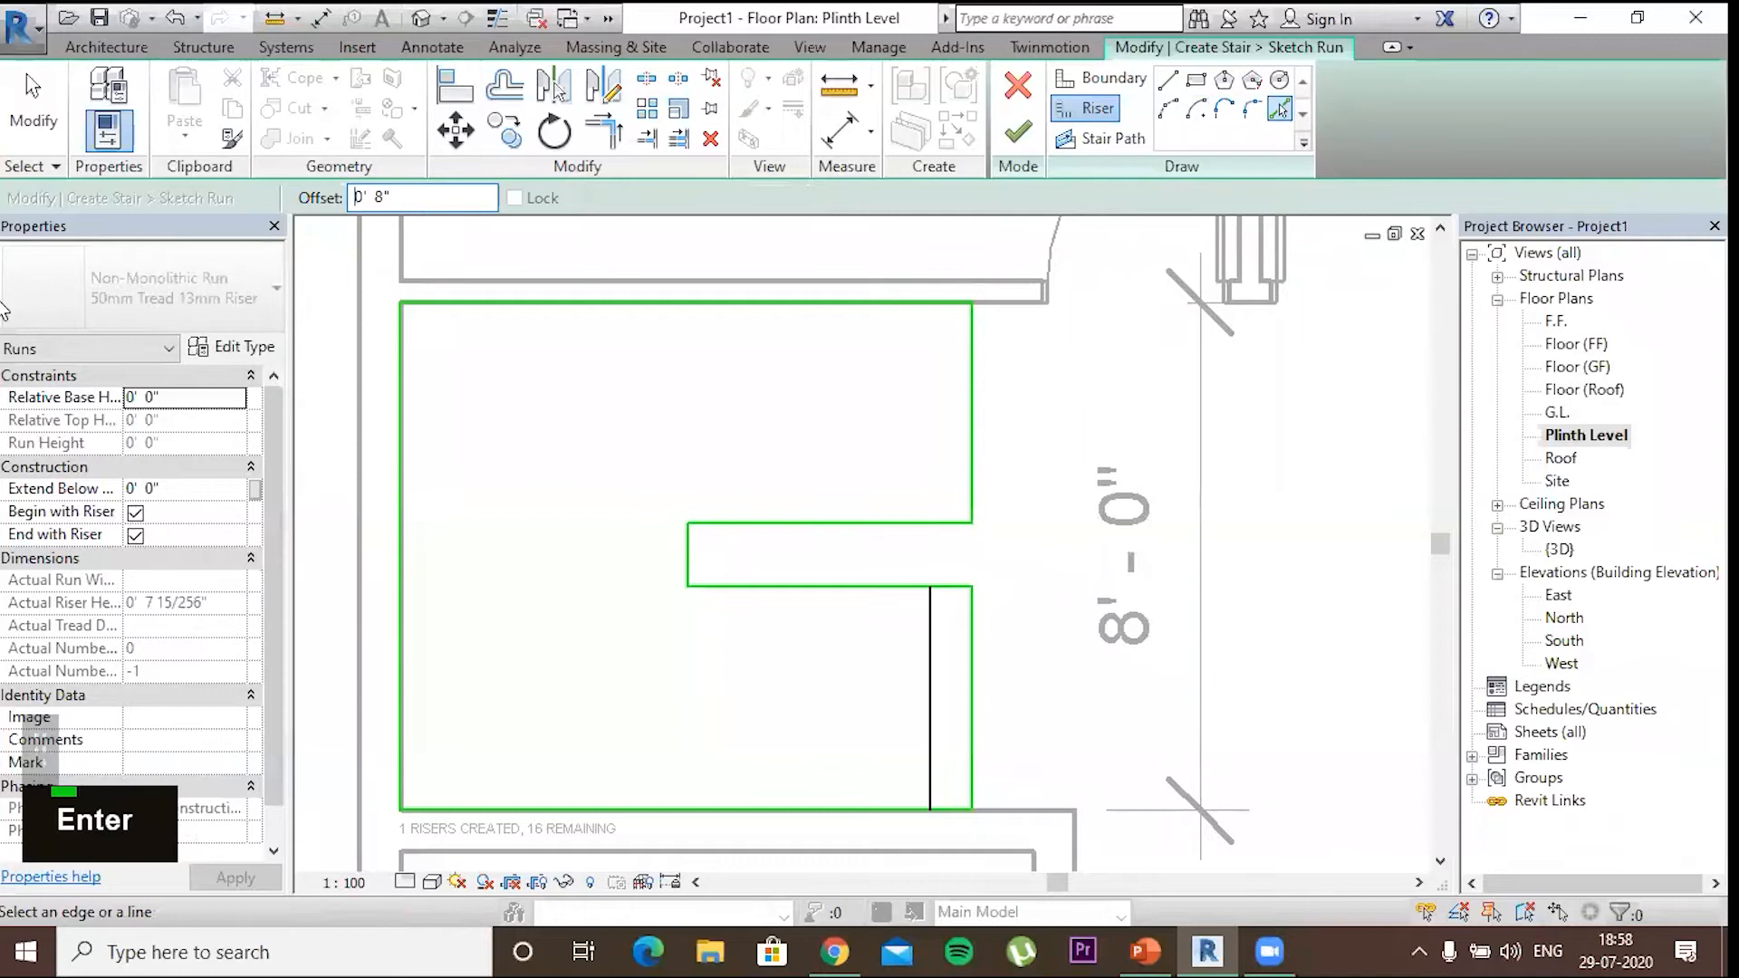
pyautogui.click(919, 708)
pyautogui.click(876, 709)
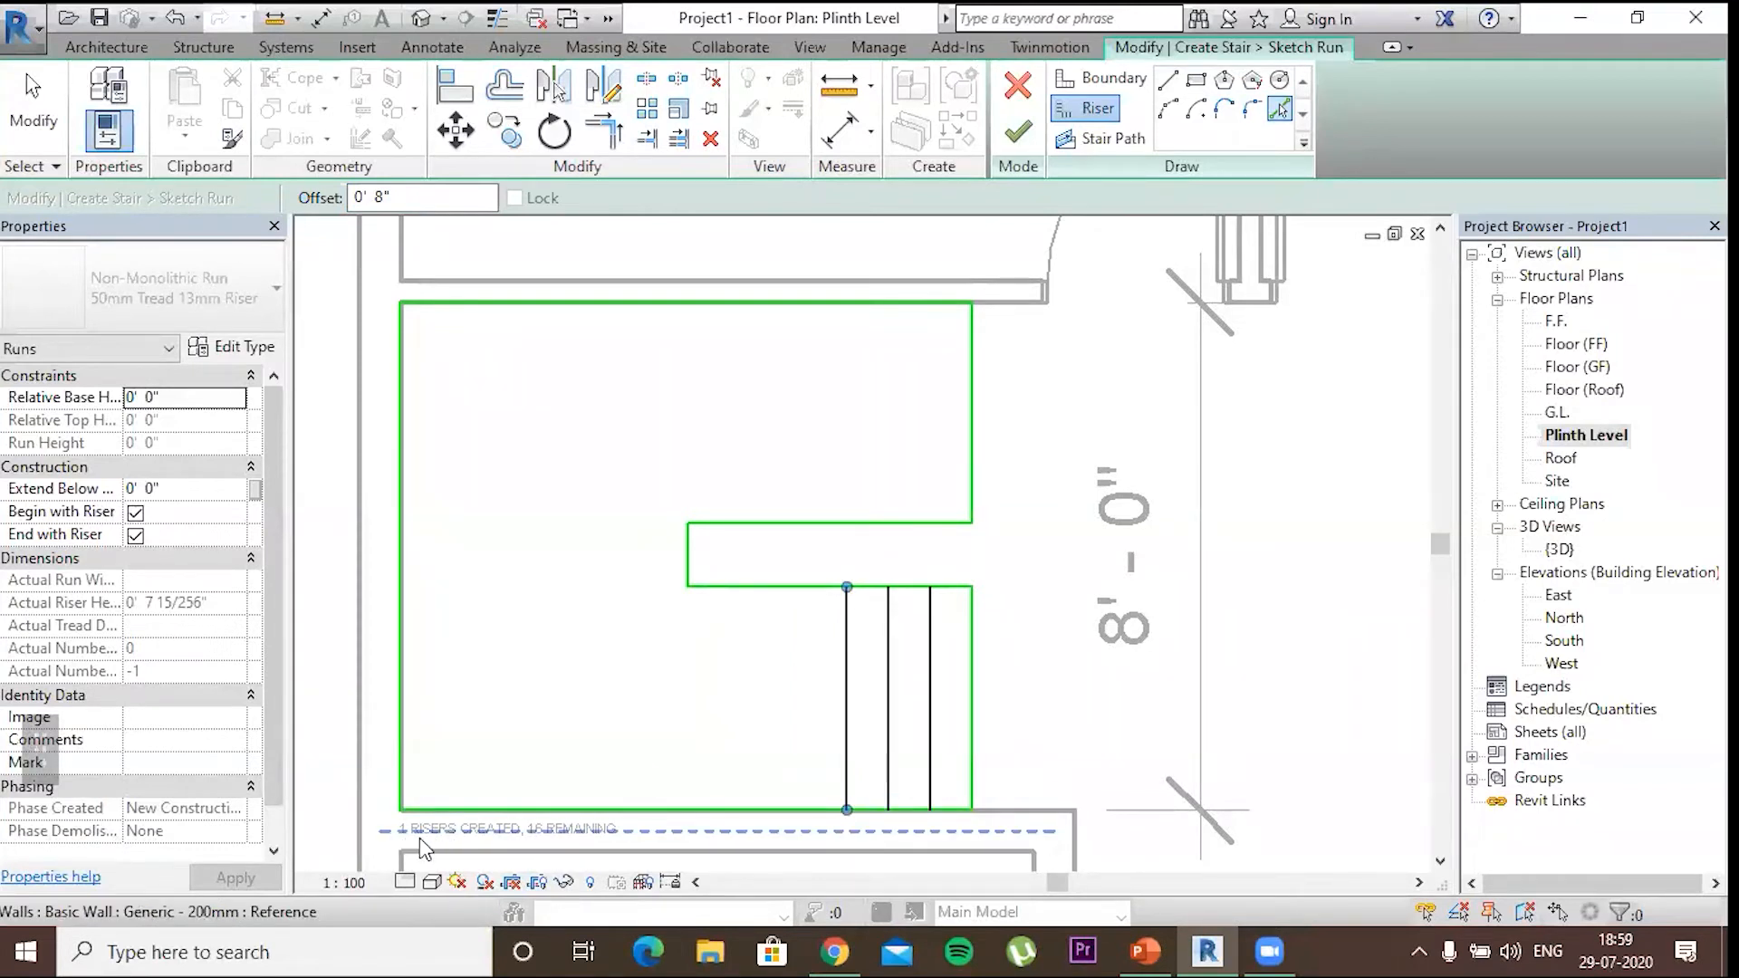
pyautogui.click(847, 725)
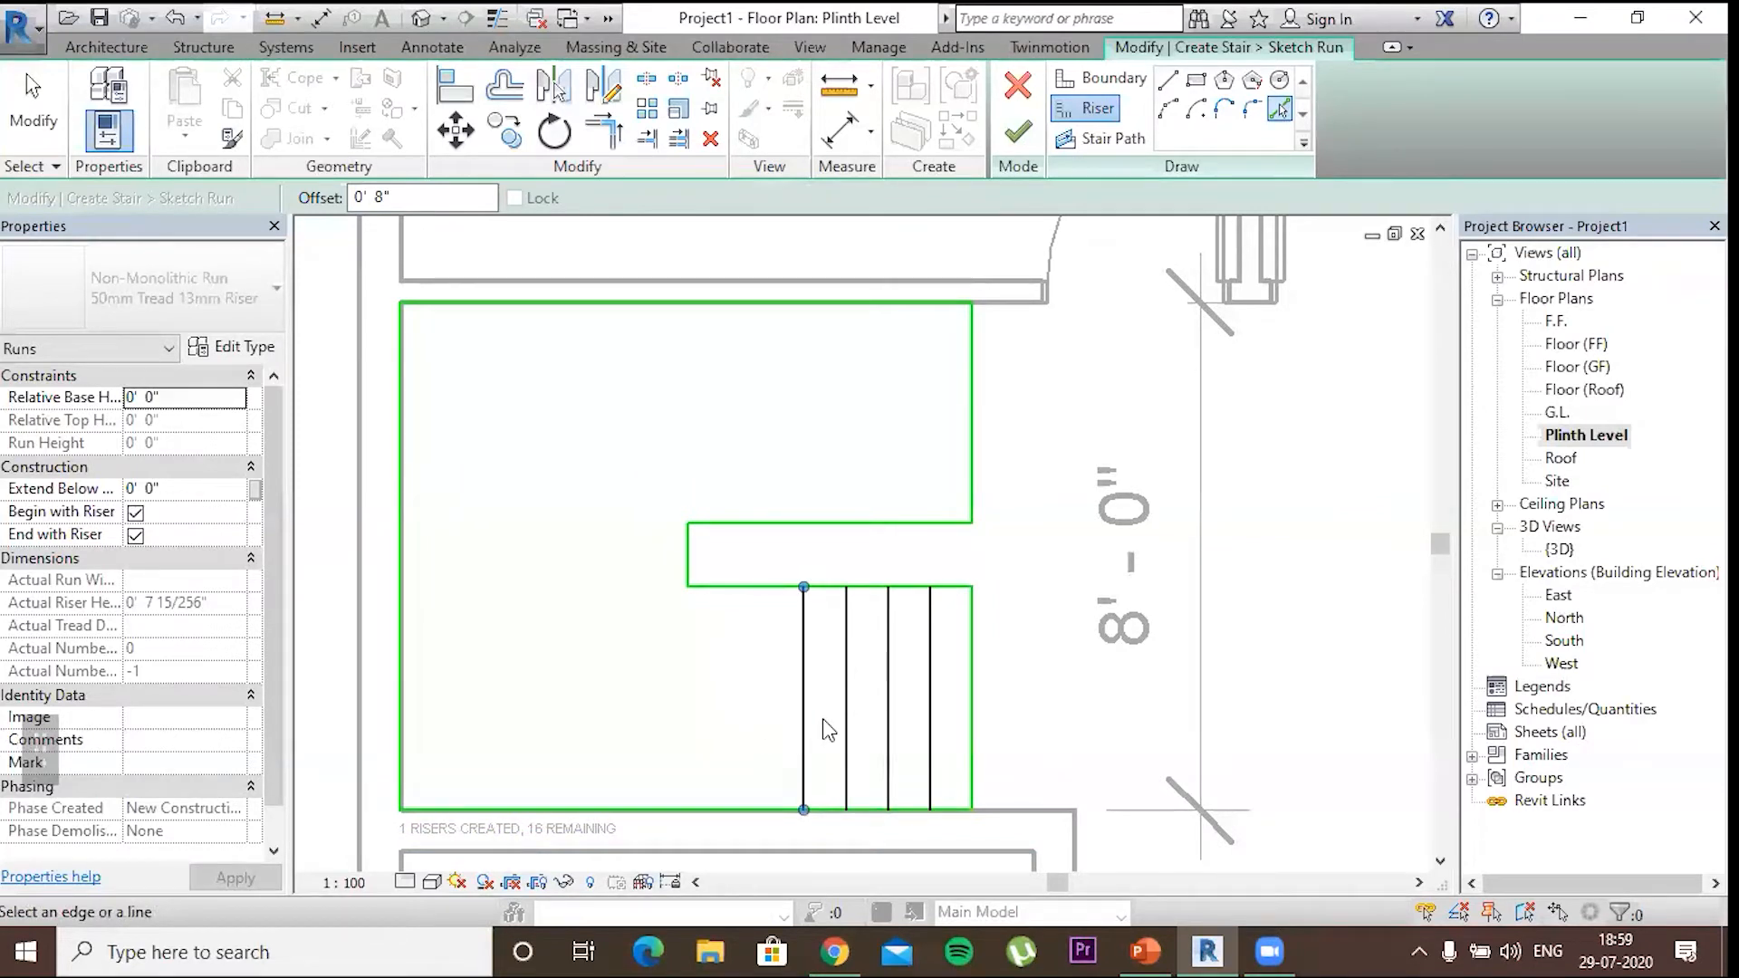
pyautogui.click(799, 716)
pyautogui.click(763, 720)
pyautogui.press('Escape')
pyautogui.press('Escape')
pyautogui.press('Escape')
pyautogui.press('Escape')
pyautogui.press('Escape')
pyautogui.press('Escape')
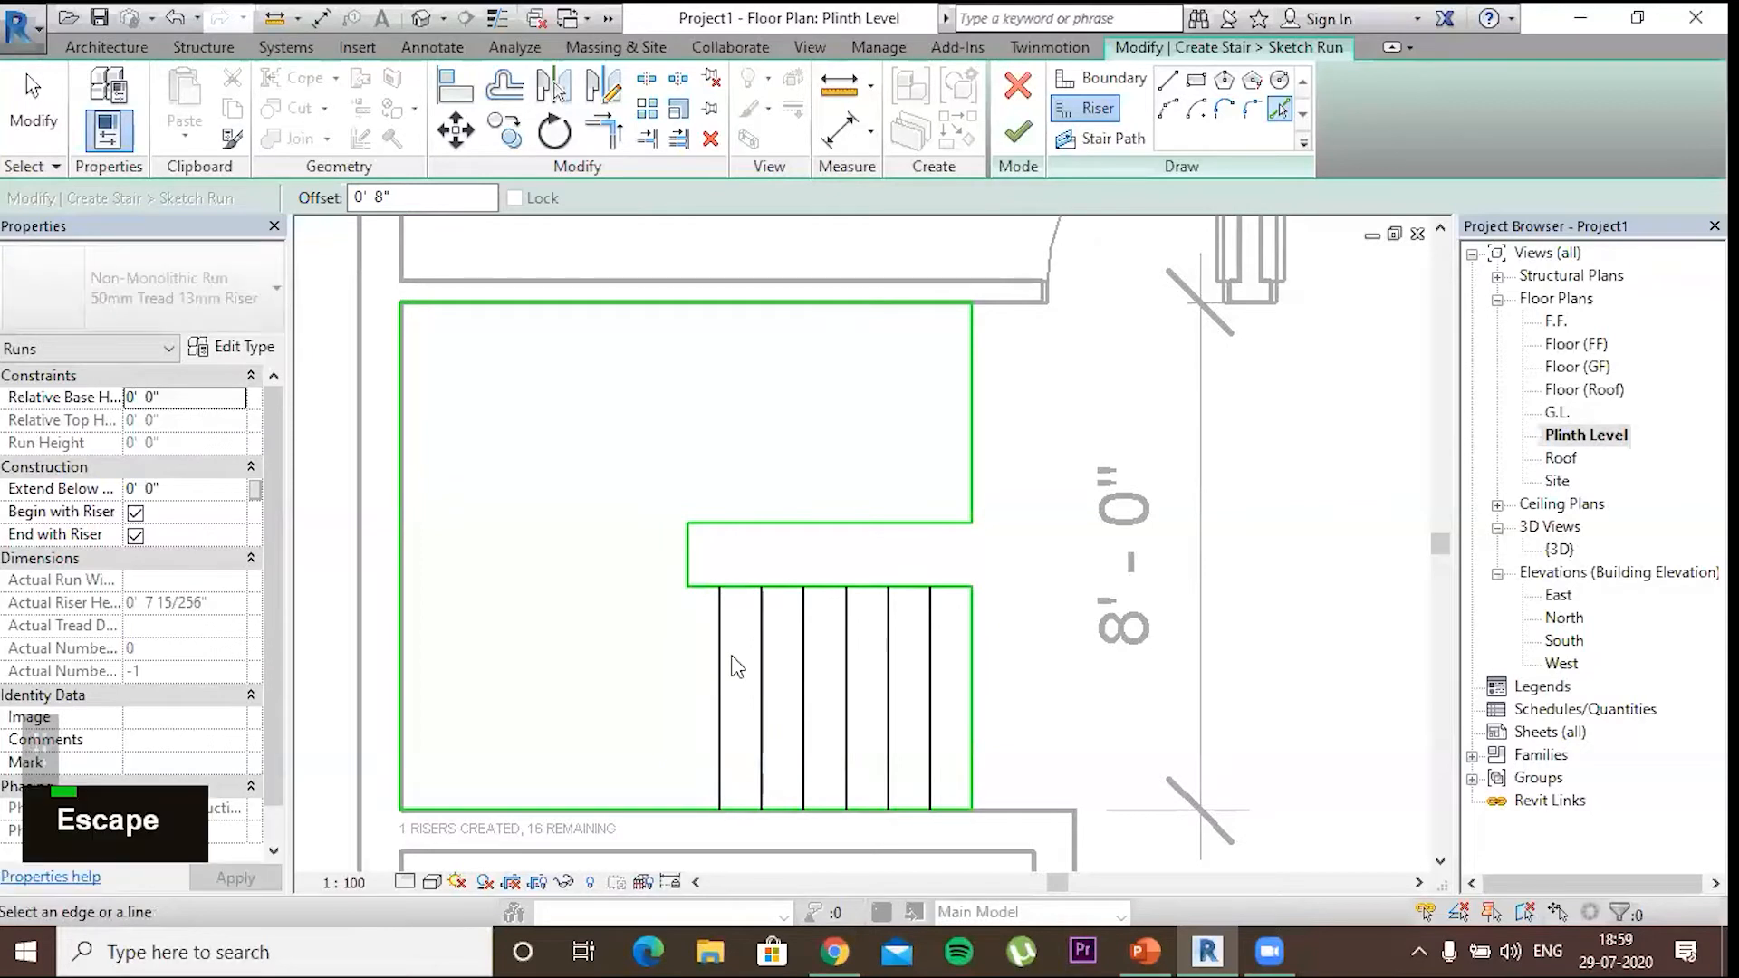
pyautogui.press('Escape')
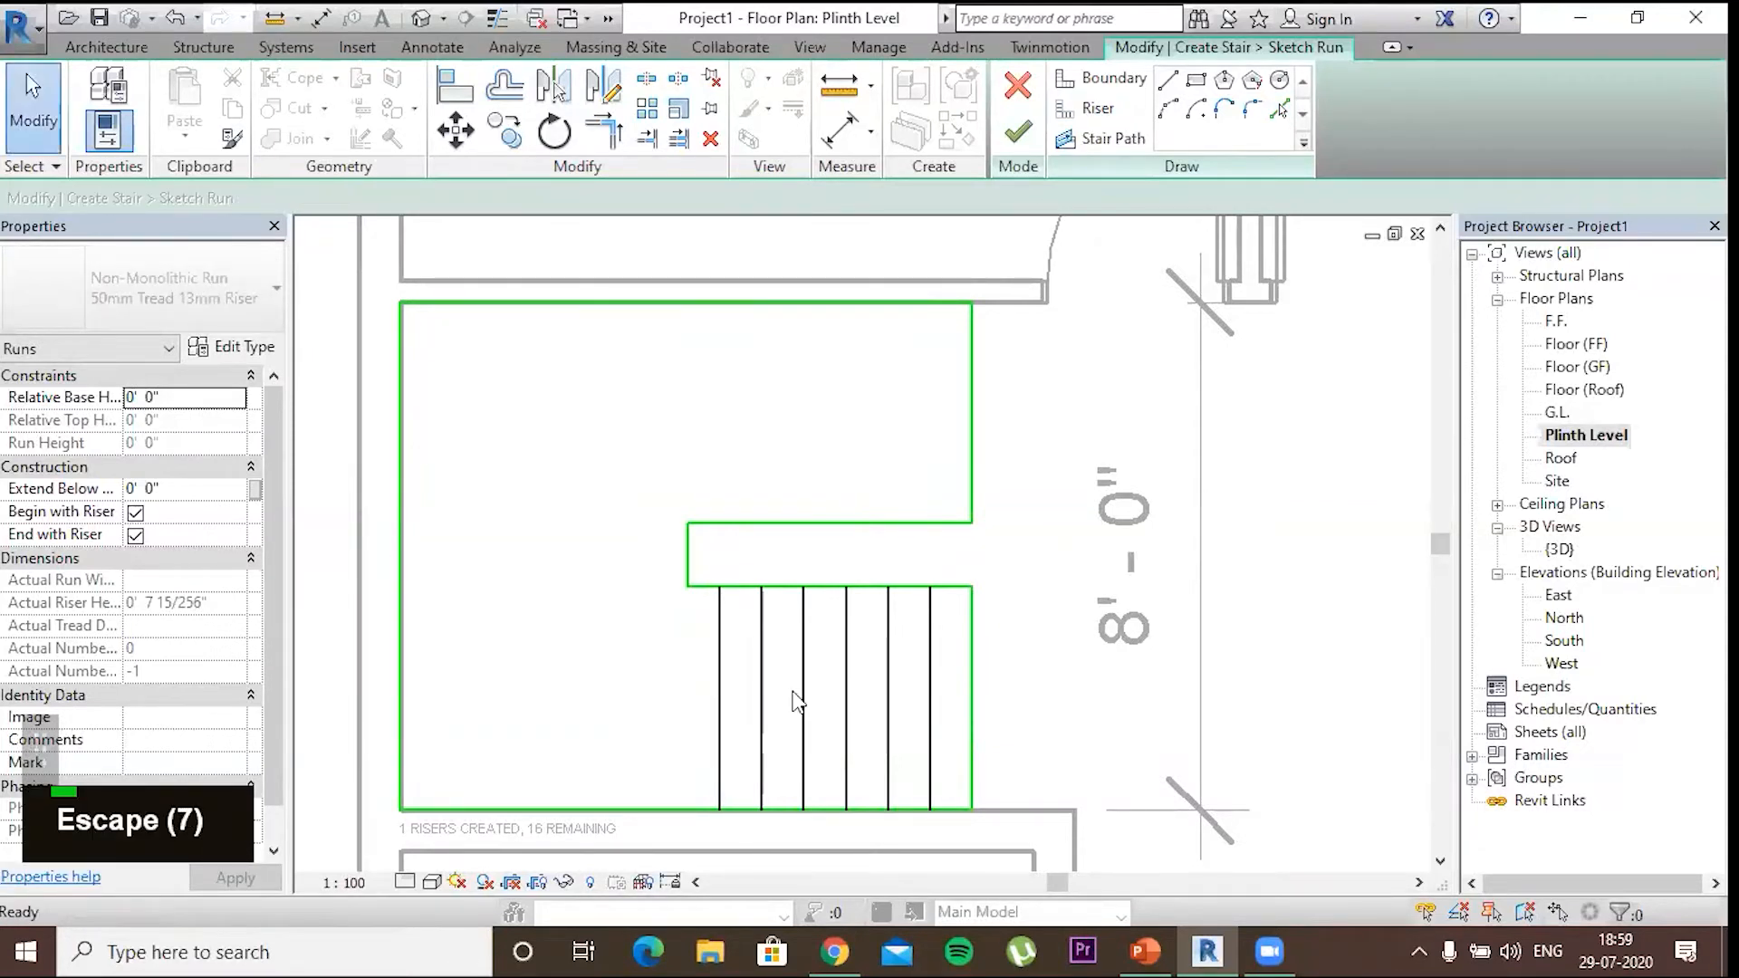
# Delete the five offset risers in the lower flight, keeping the first riser
pyautogui.click(933, 691)
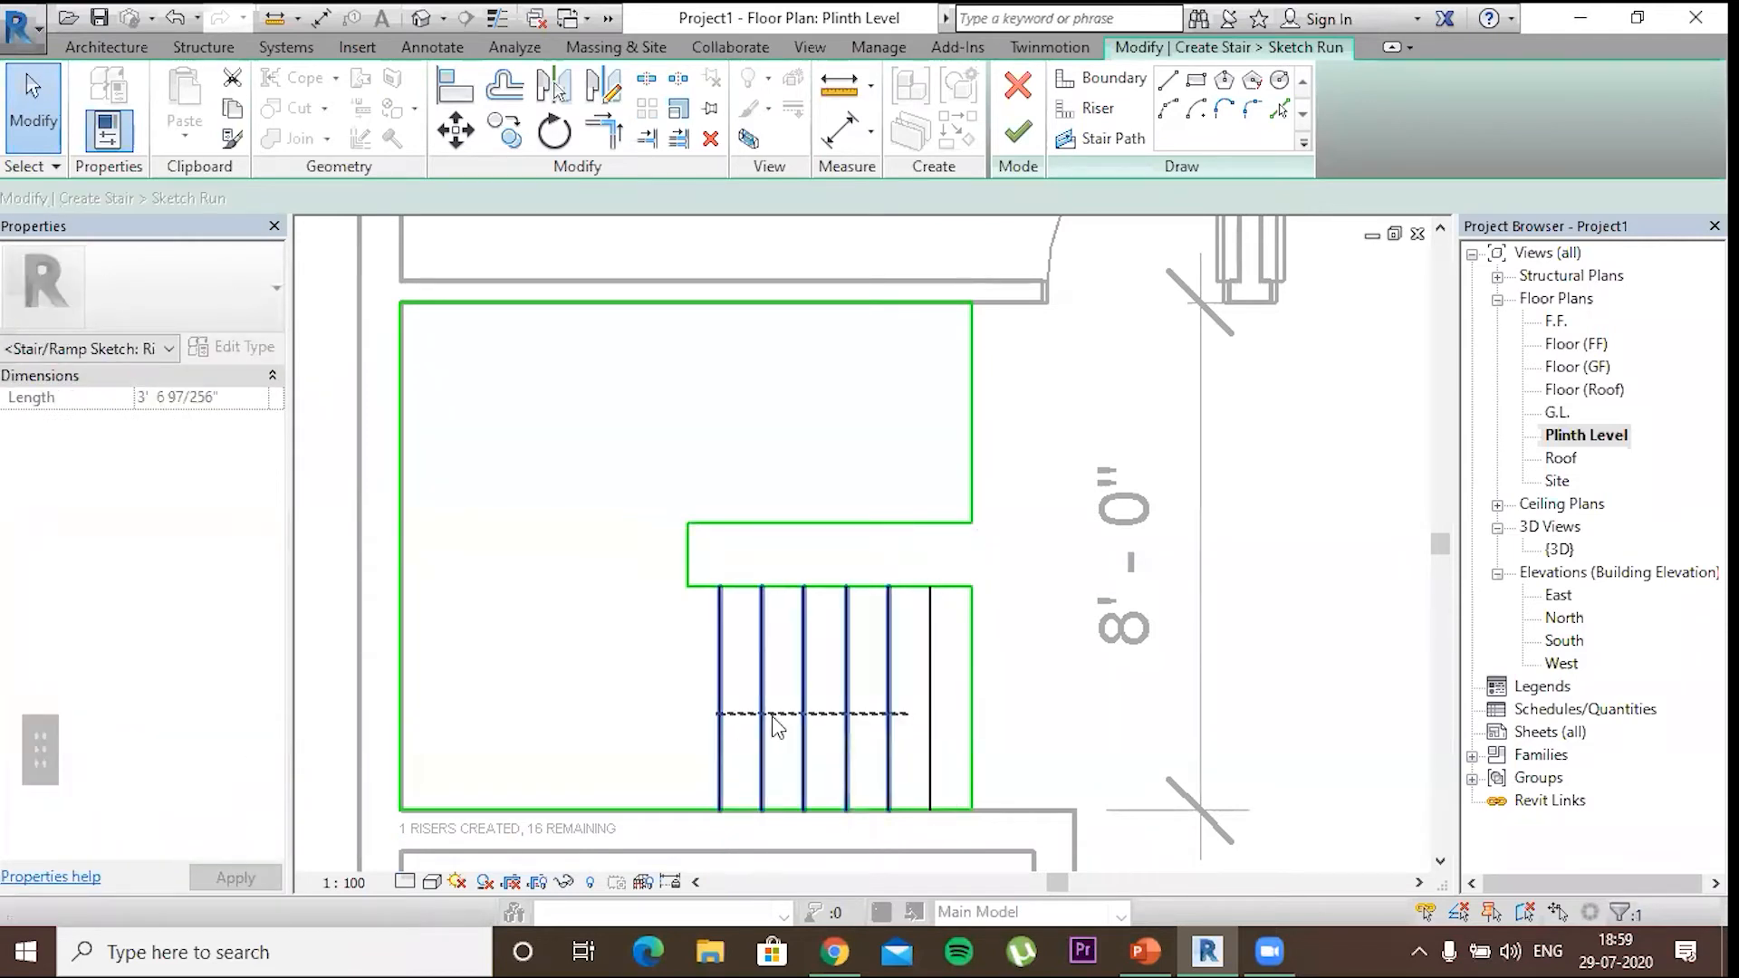
pyautogui.rightClick(771, 715)
pyautogui.doubleClick(855, 450)
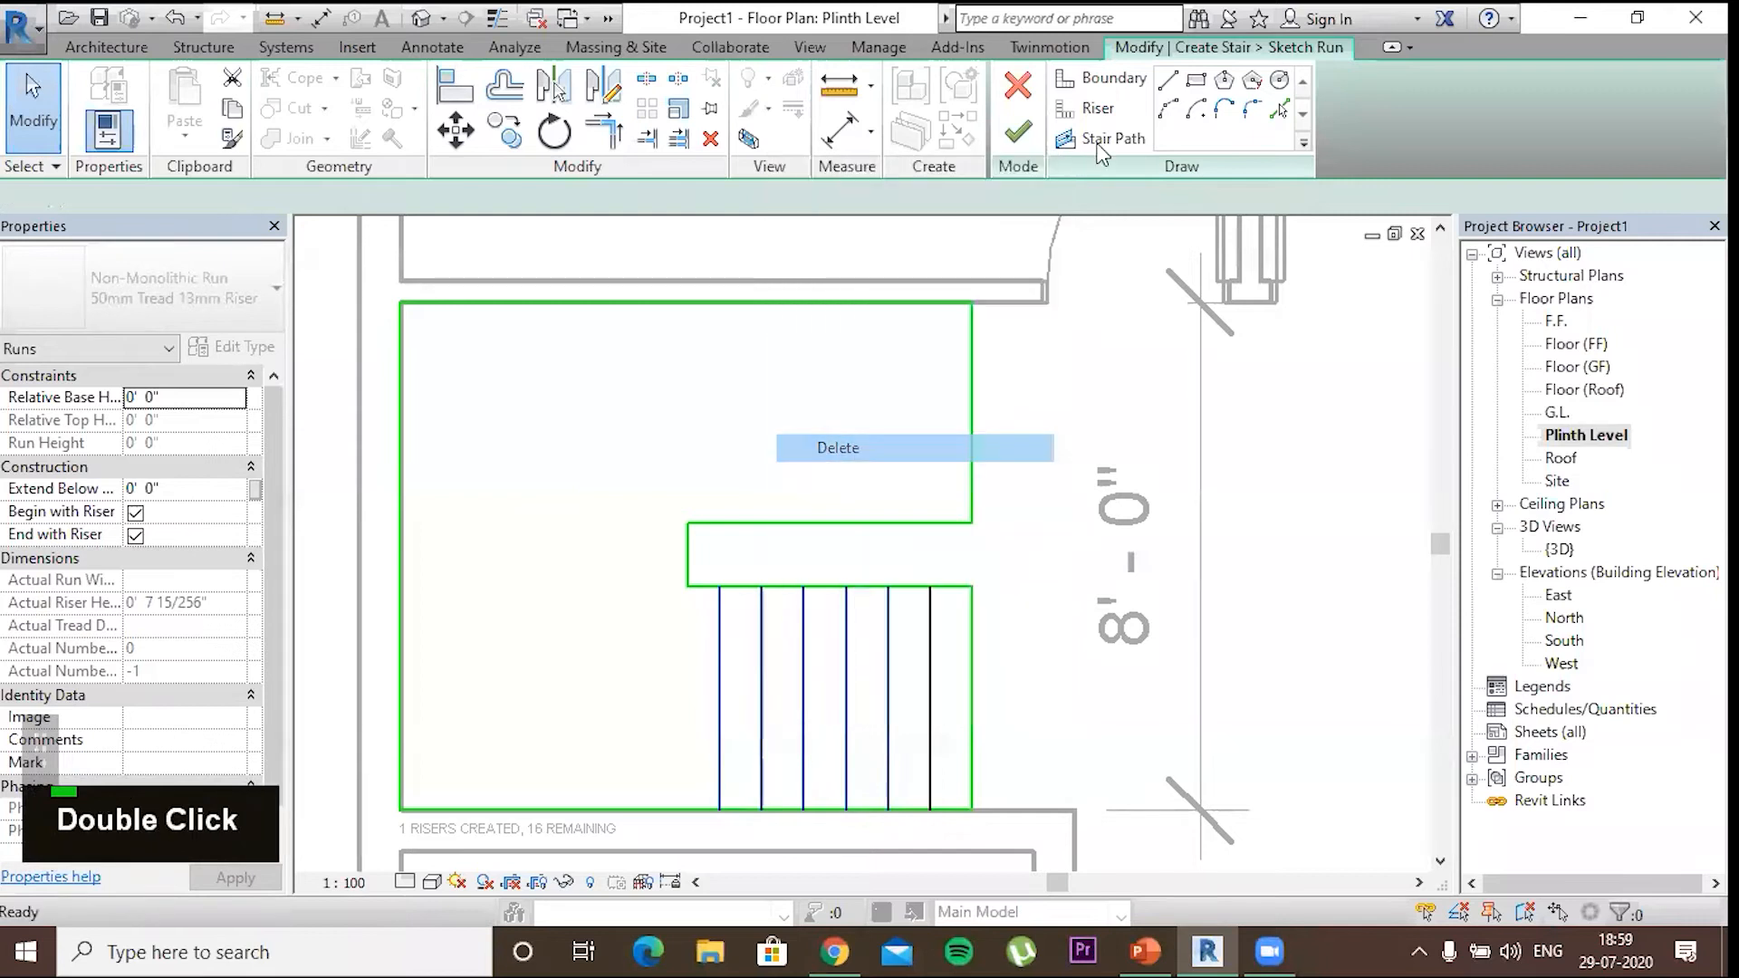
# Copy the first lower-flight riser repeatedly along the lower boundary at 0' 8" spacing to make five more risers
pyautogui.click(926, 692)
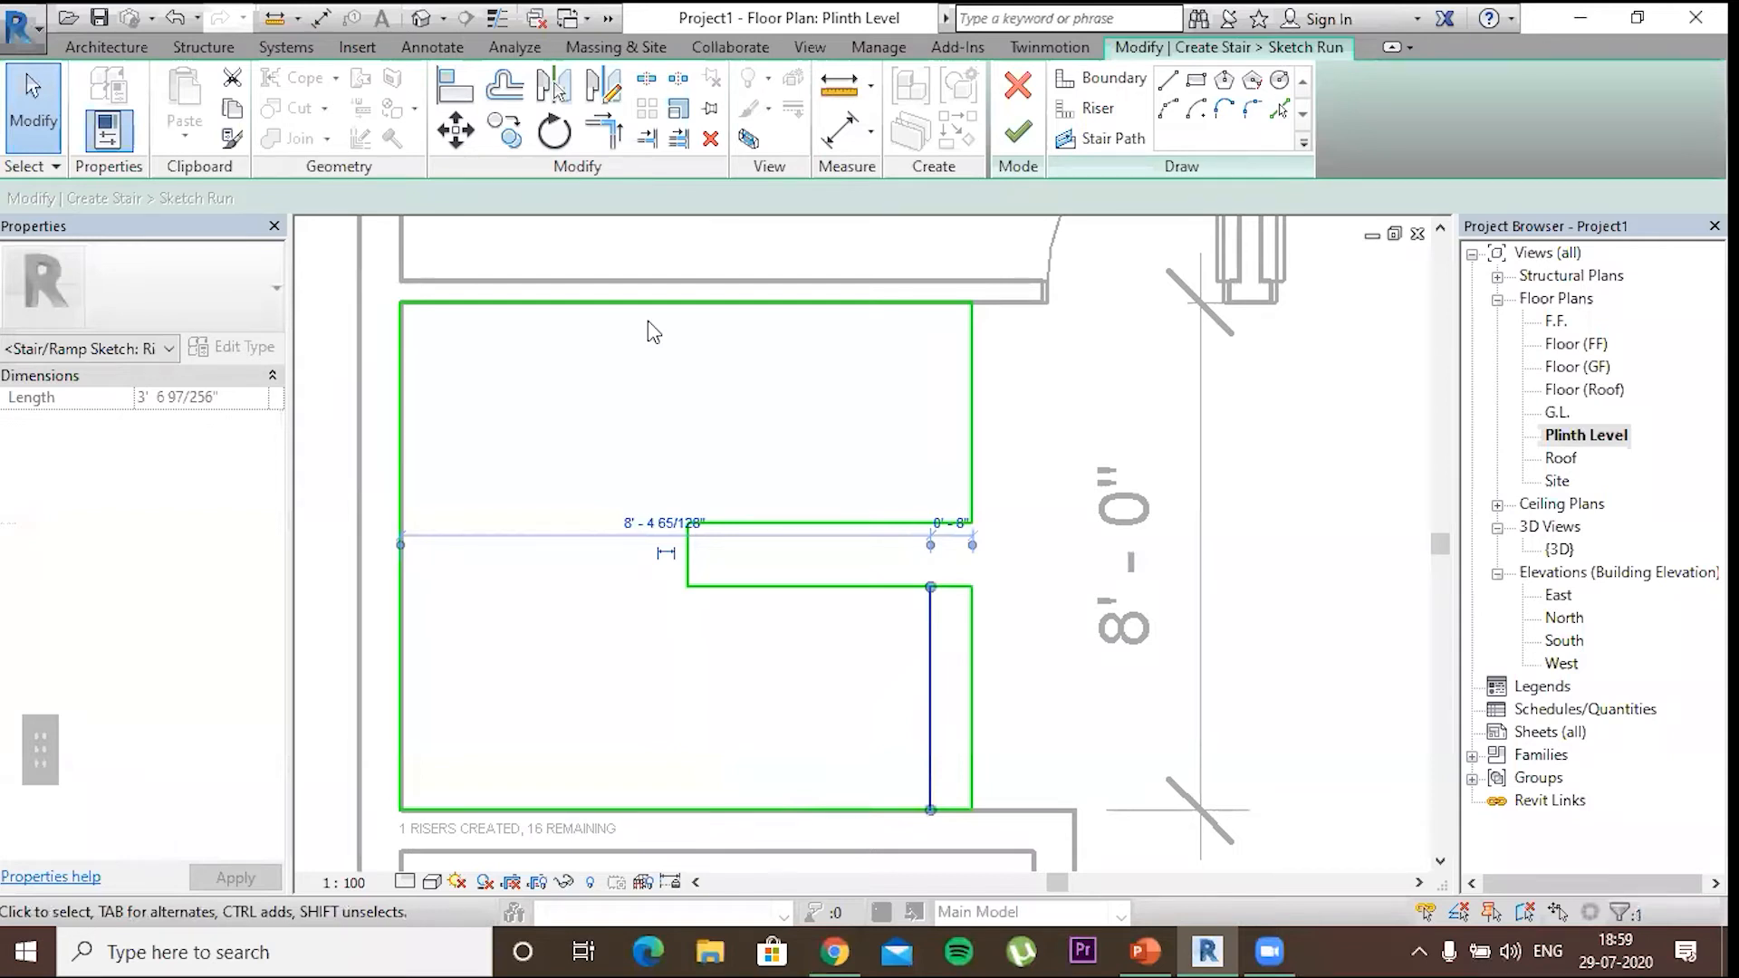
pyautogui.click(506, 136)
pyautogui.click(894, 809)
pyautogui.click(863, 810)
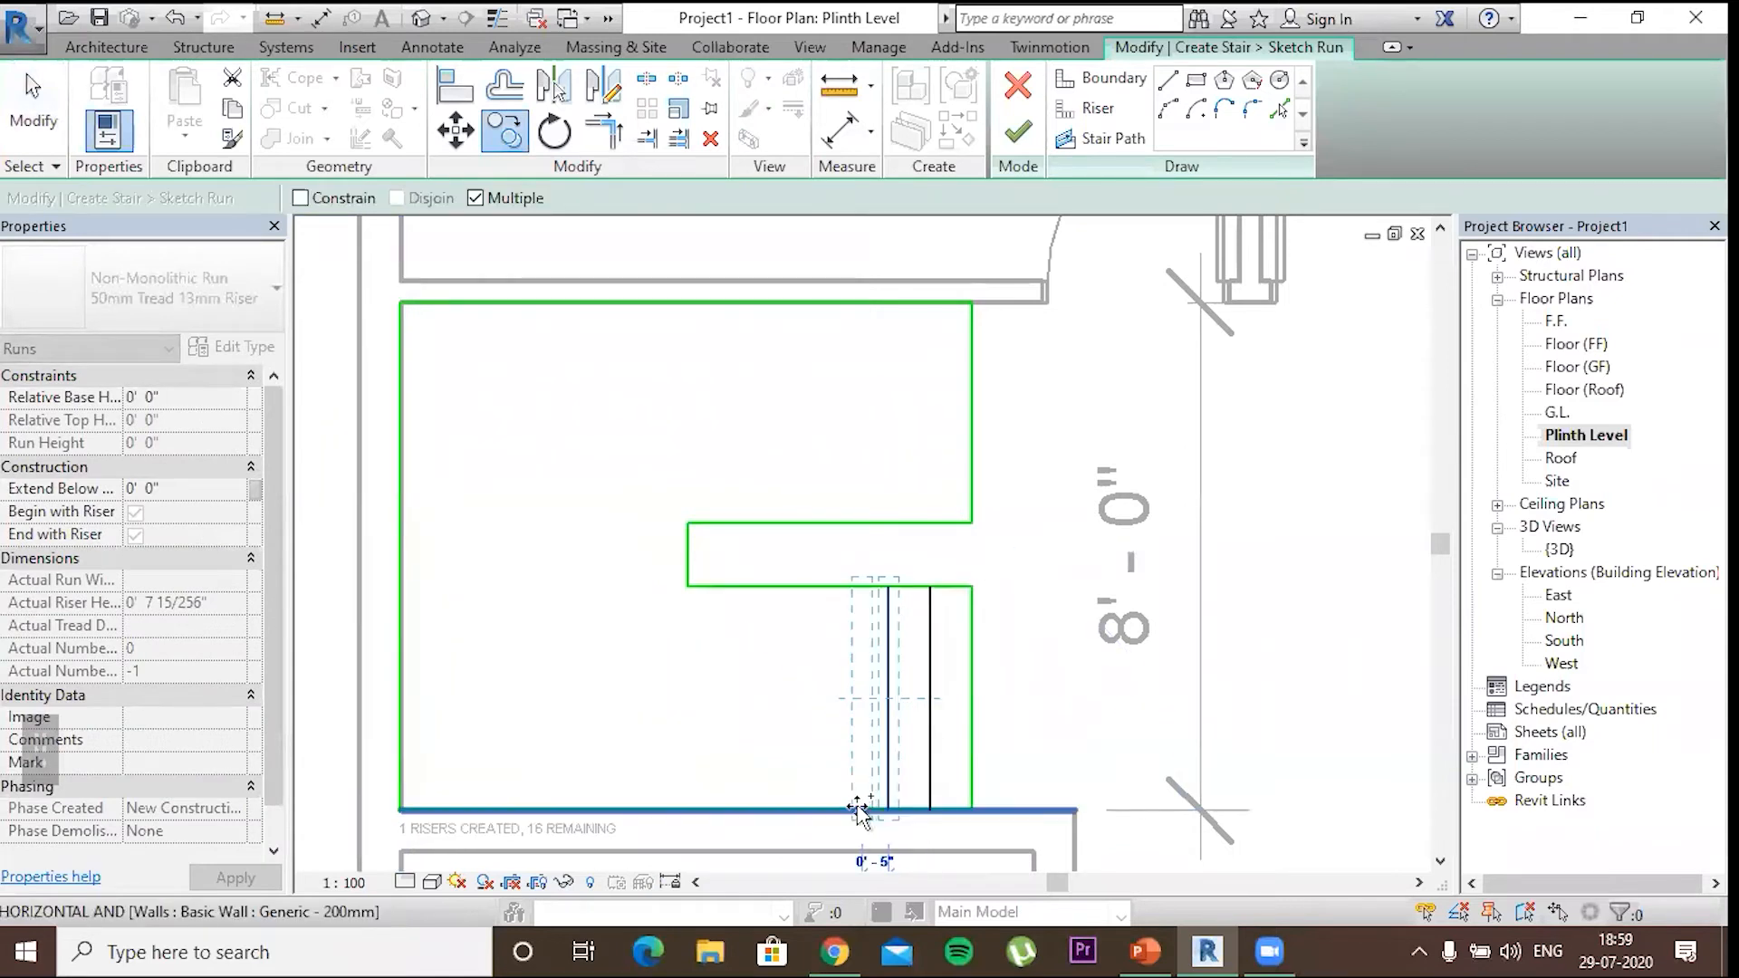
pyautogui.click(847, 810)
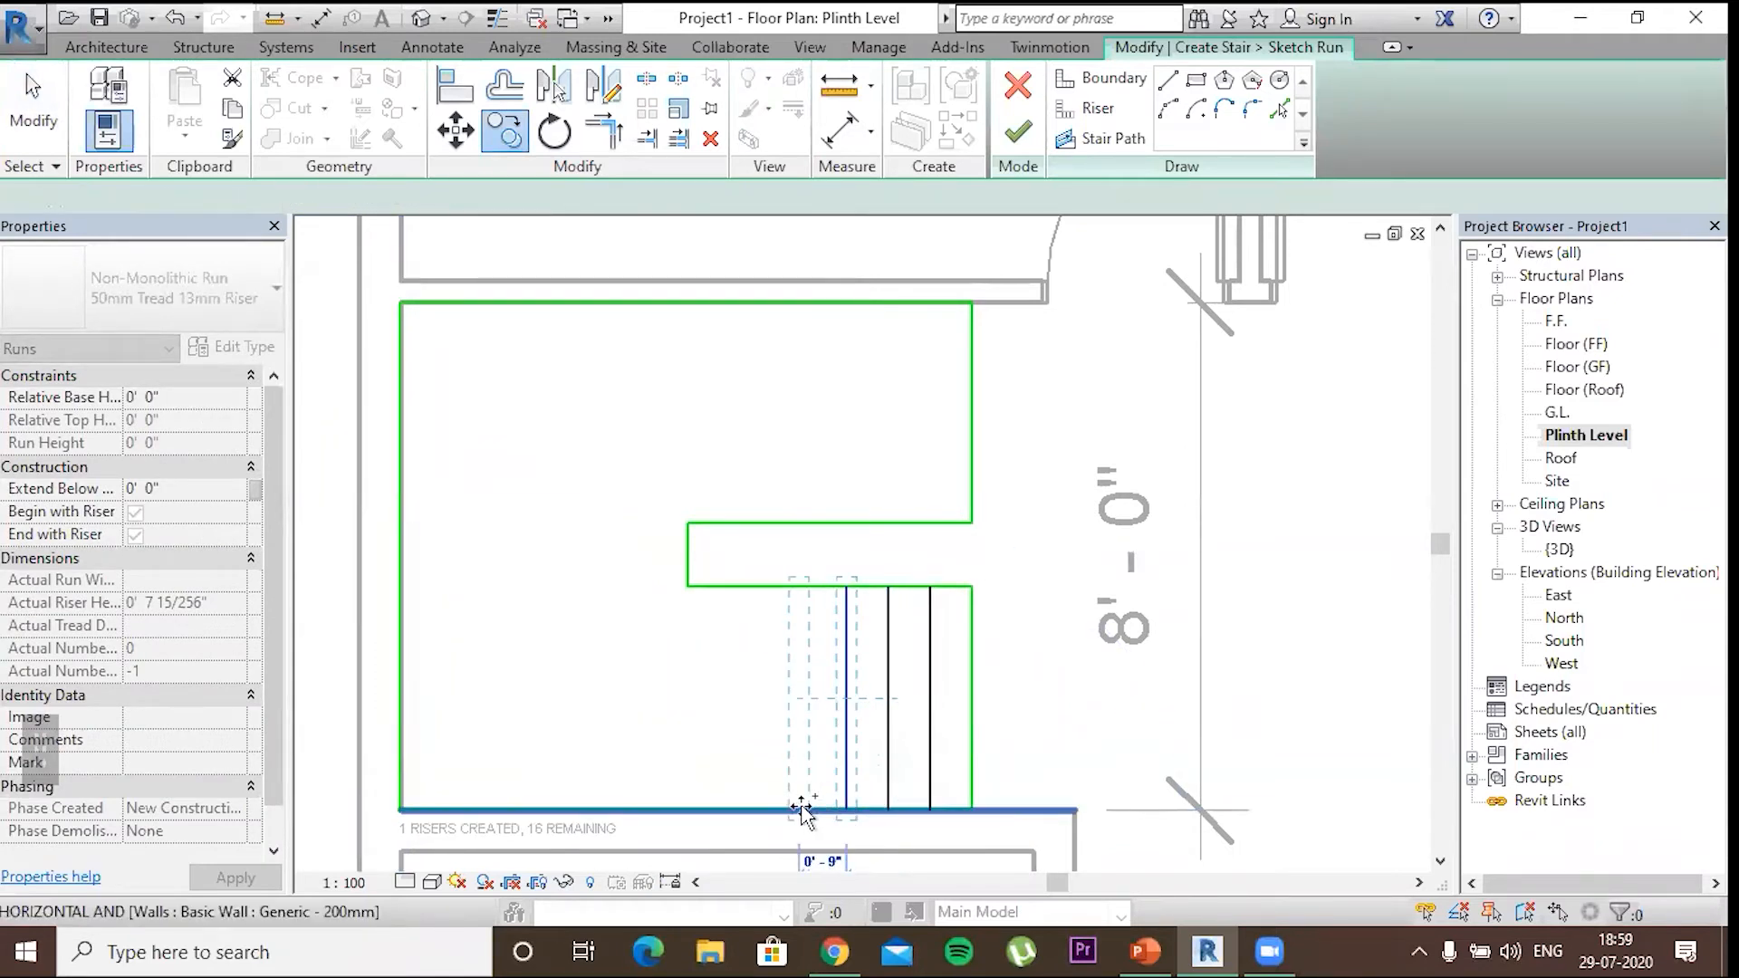
pyautogui.click(802, 810)
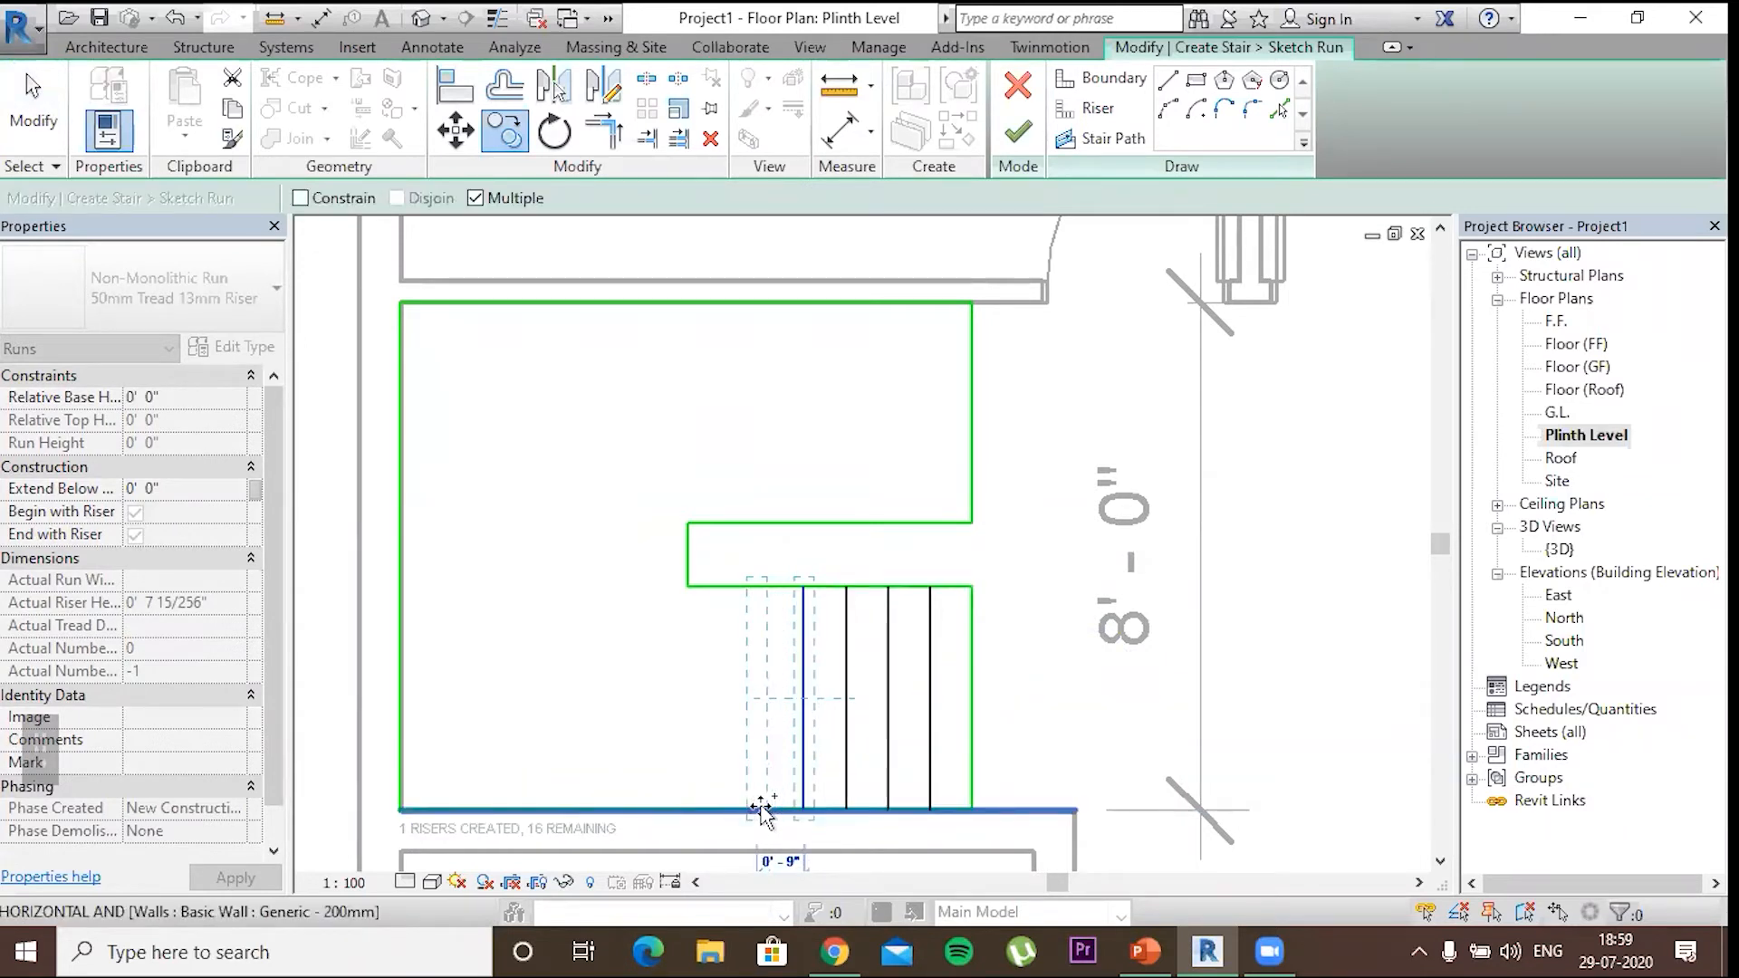
pyautogui.click(763, 809)
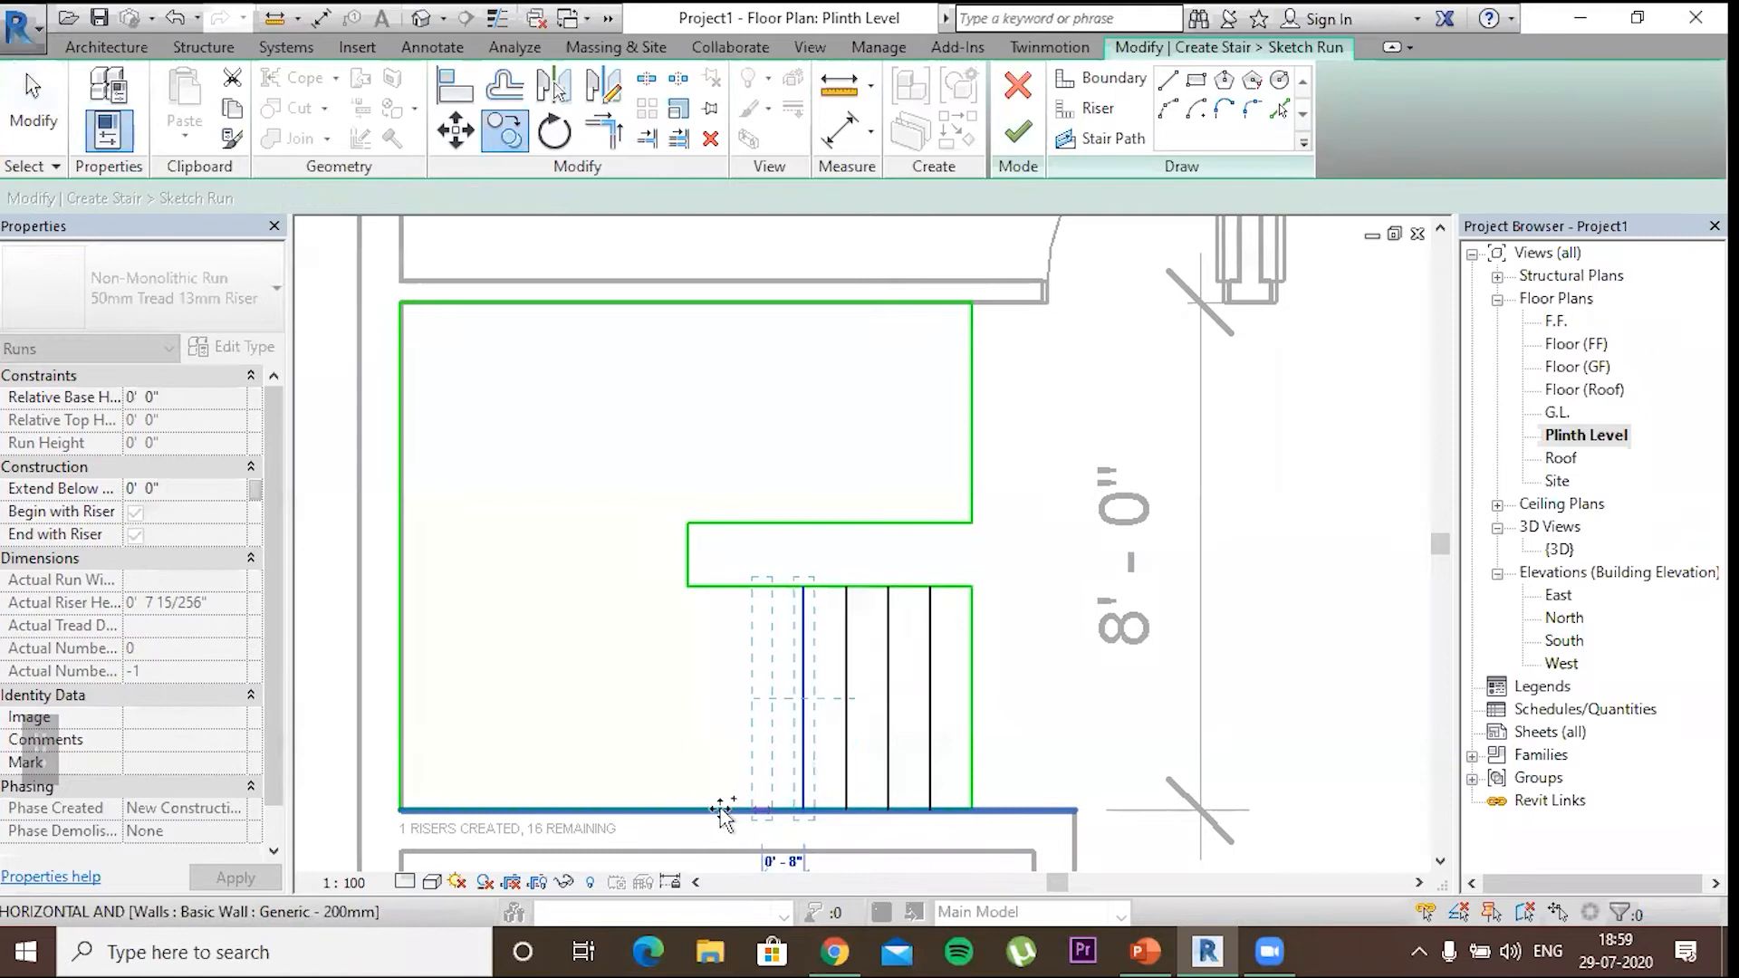
# Continue the multiple copy into the upper flight, placing six risers at 0' 8" spacing in line with the lower ones
pyautogui.click(736, 509)
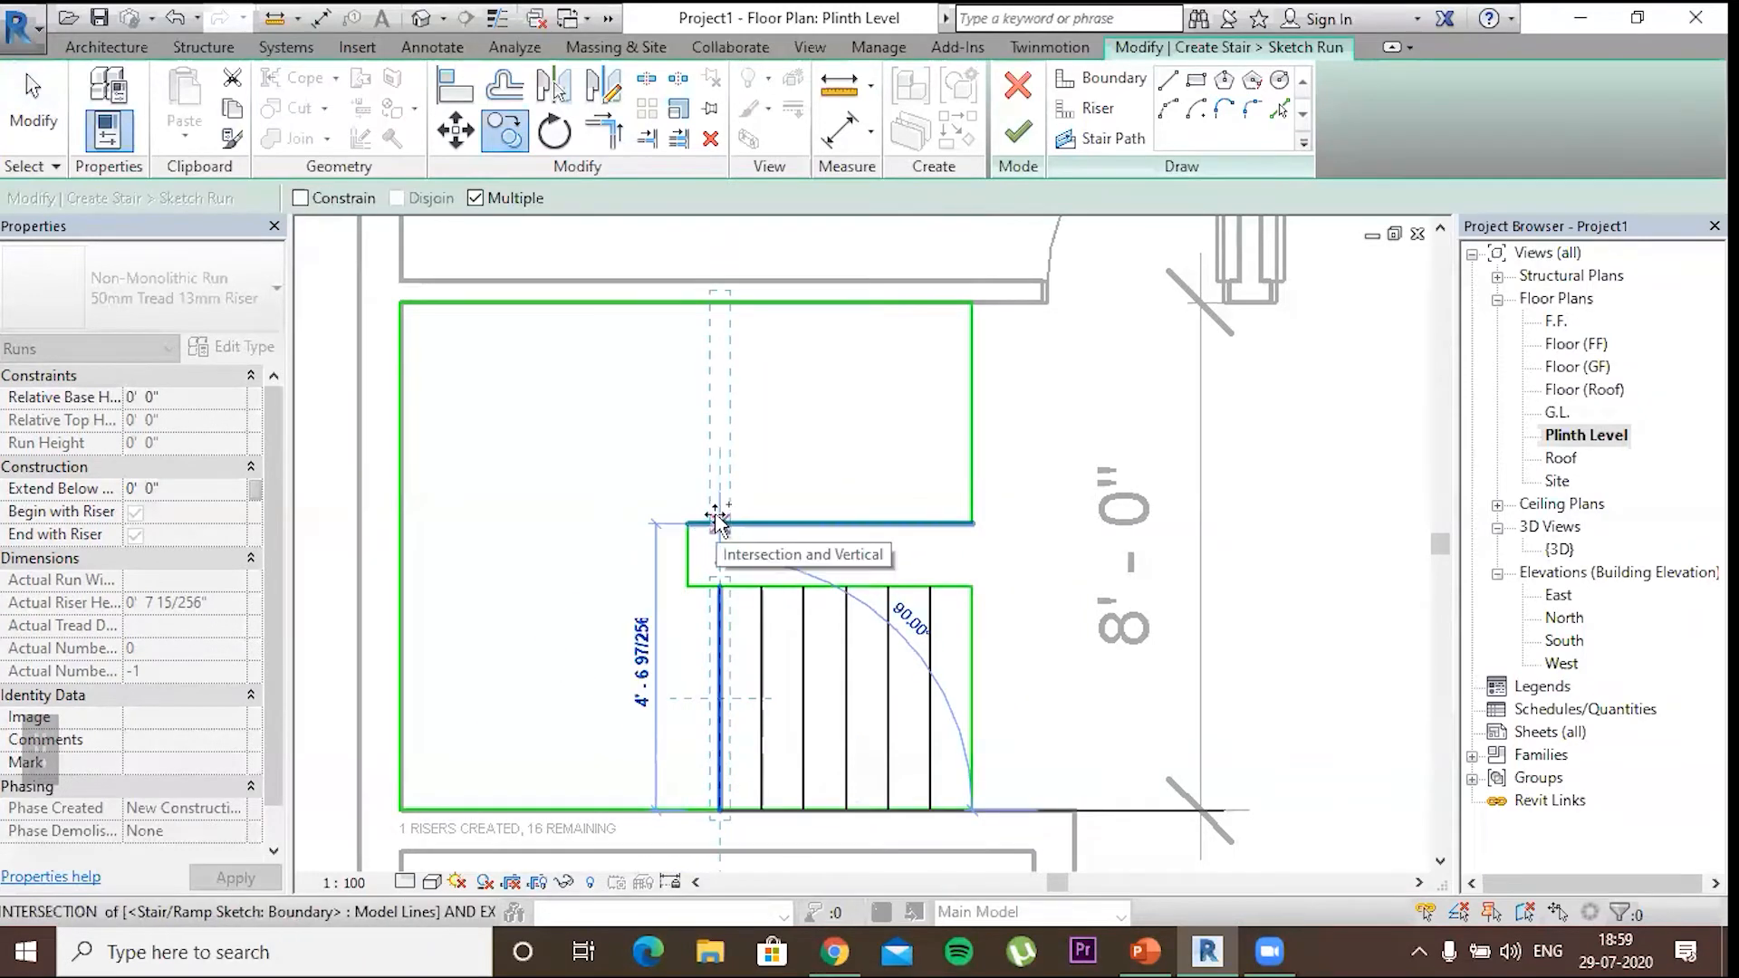
pyautogui.click(725, 523)
pyautogui.click(764, 519)
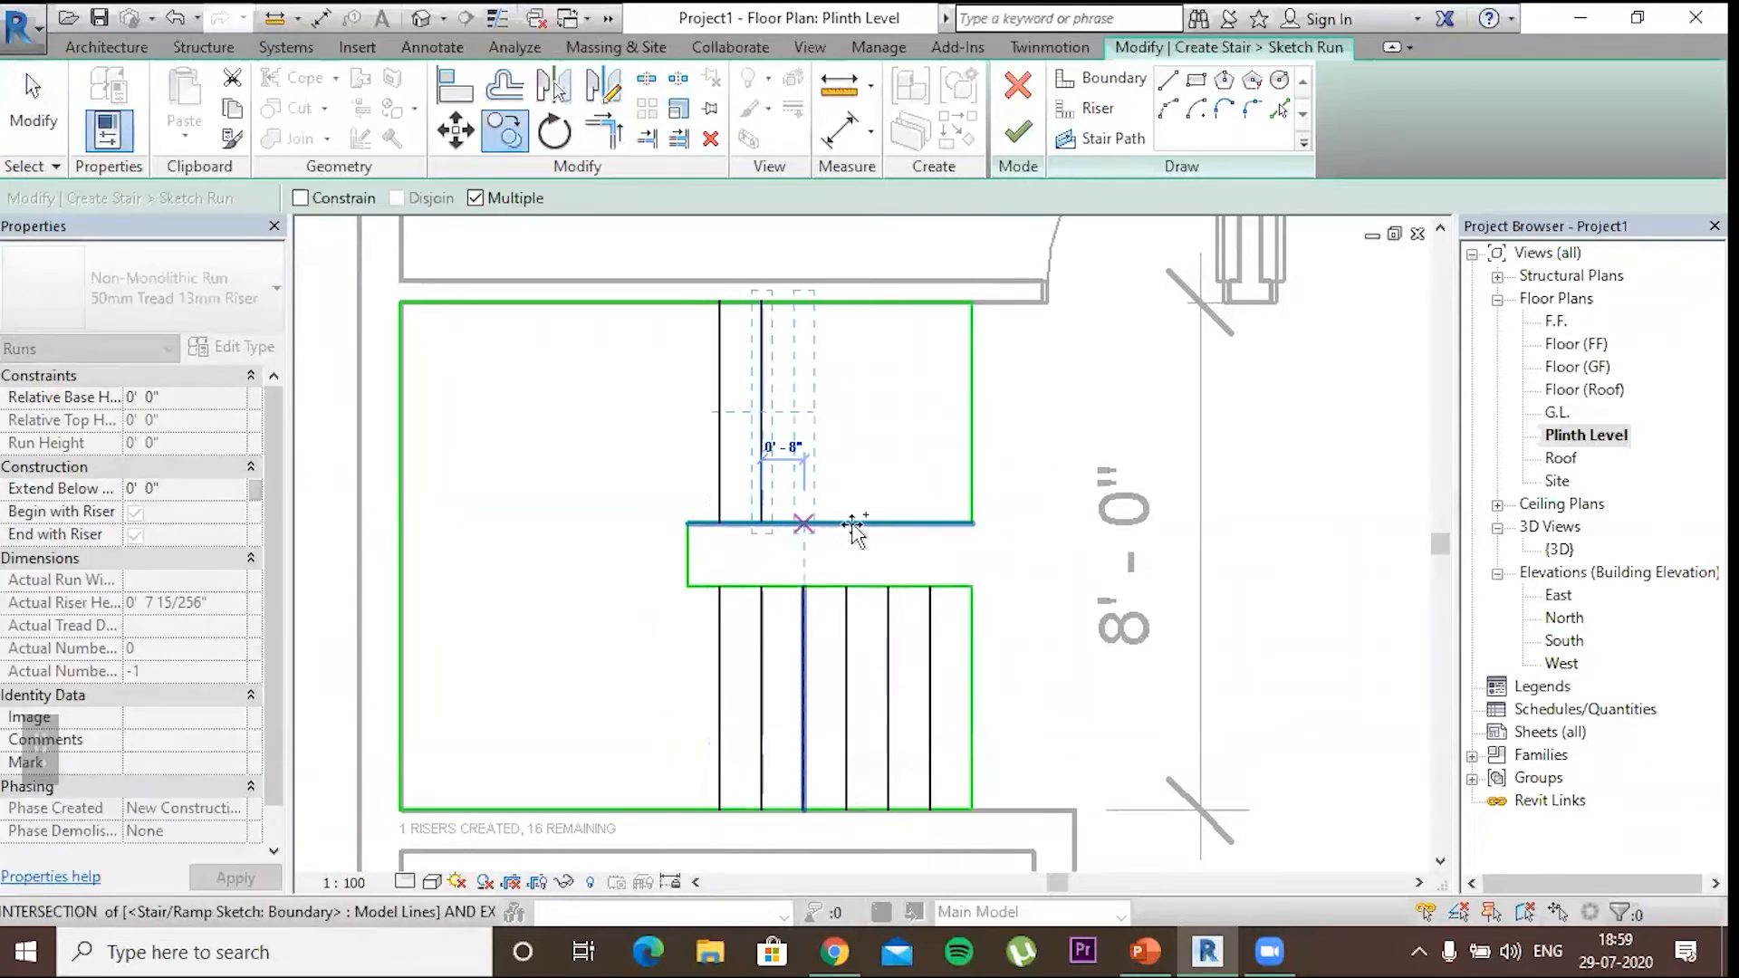
pyautogui.click(917, 525)
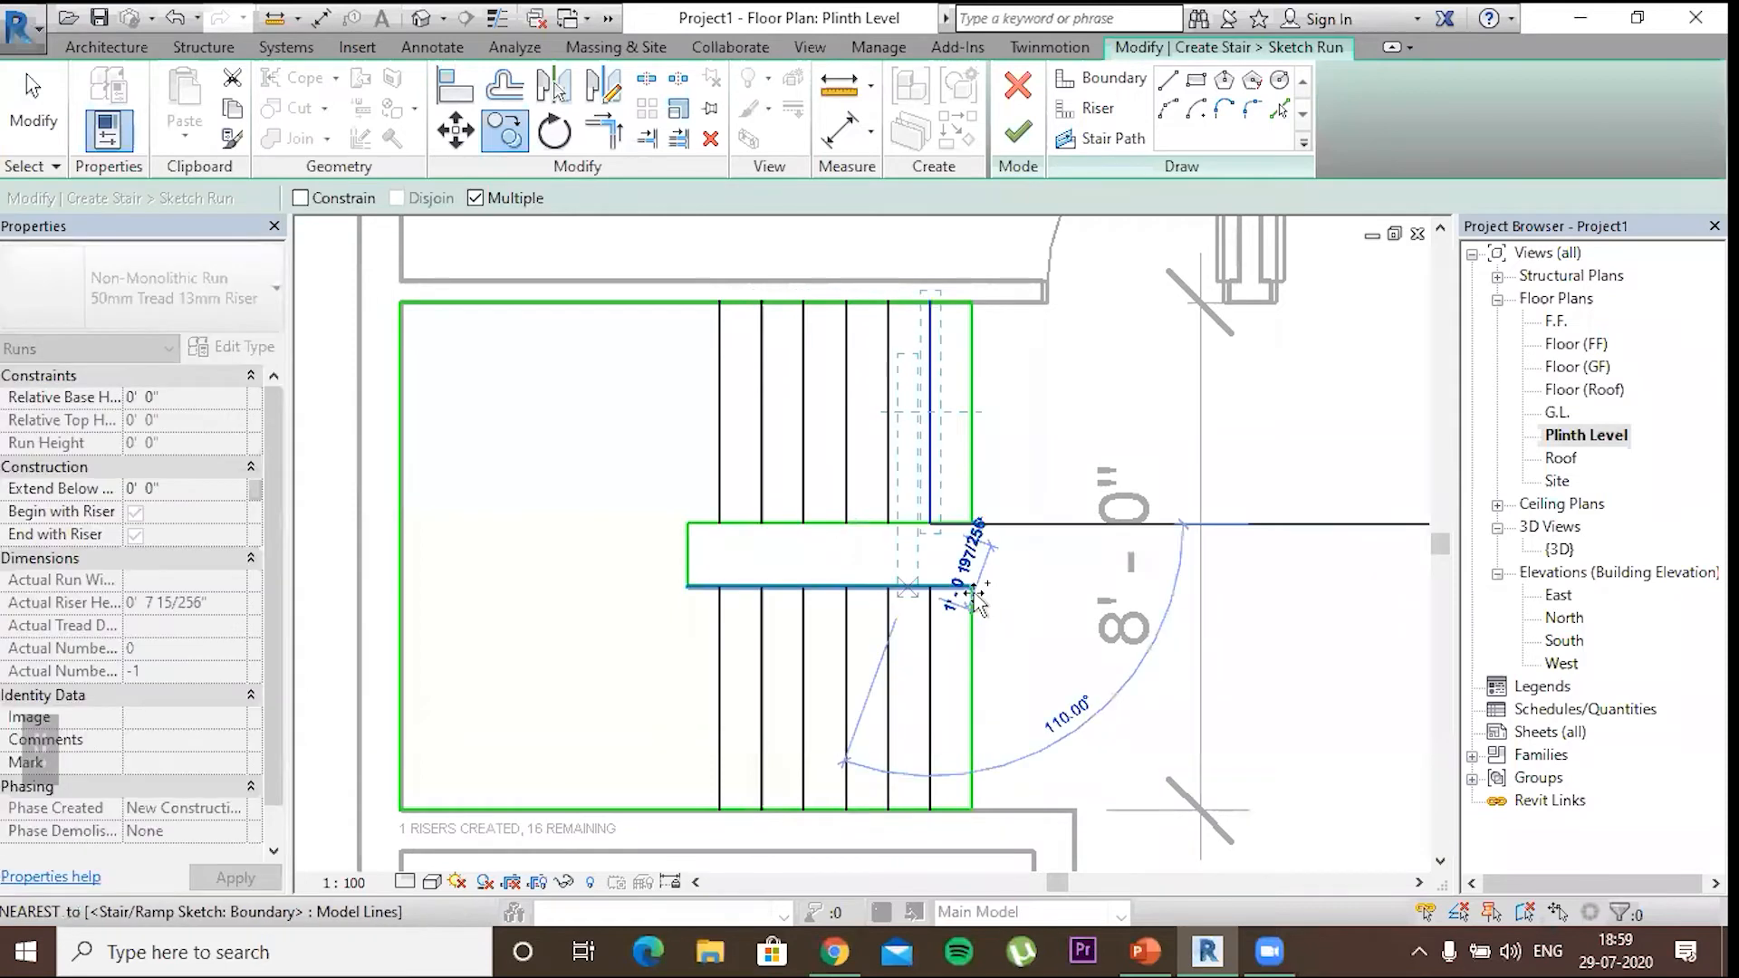
pyautogui.press('Escape')
pyautogui.press('Escape')
pyautogui.press('Escape')
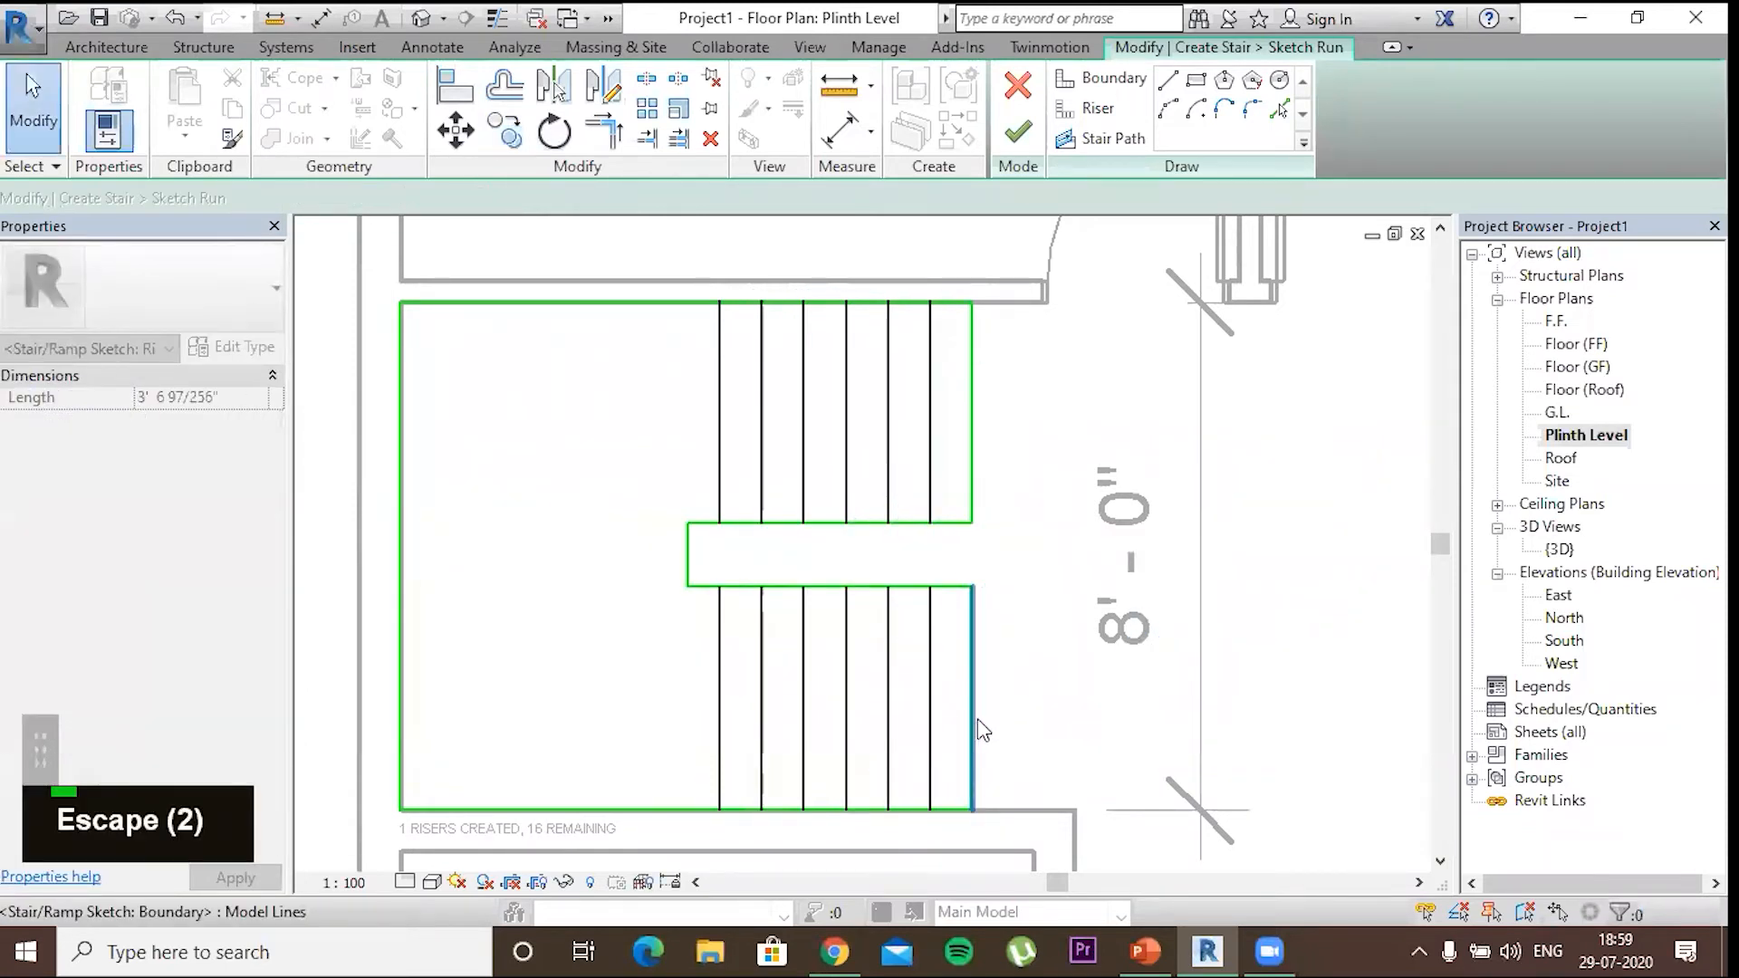
# Copy the lower flight's outermost riser onto the open-end edges of both the lower and upper flights
pyautogui.click(974, 718)
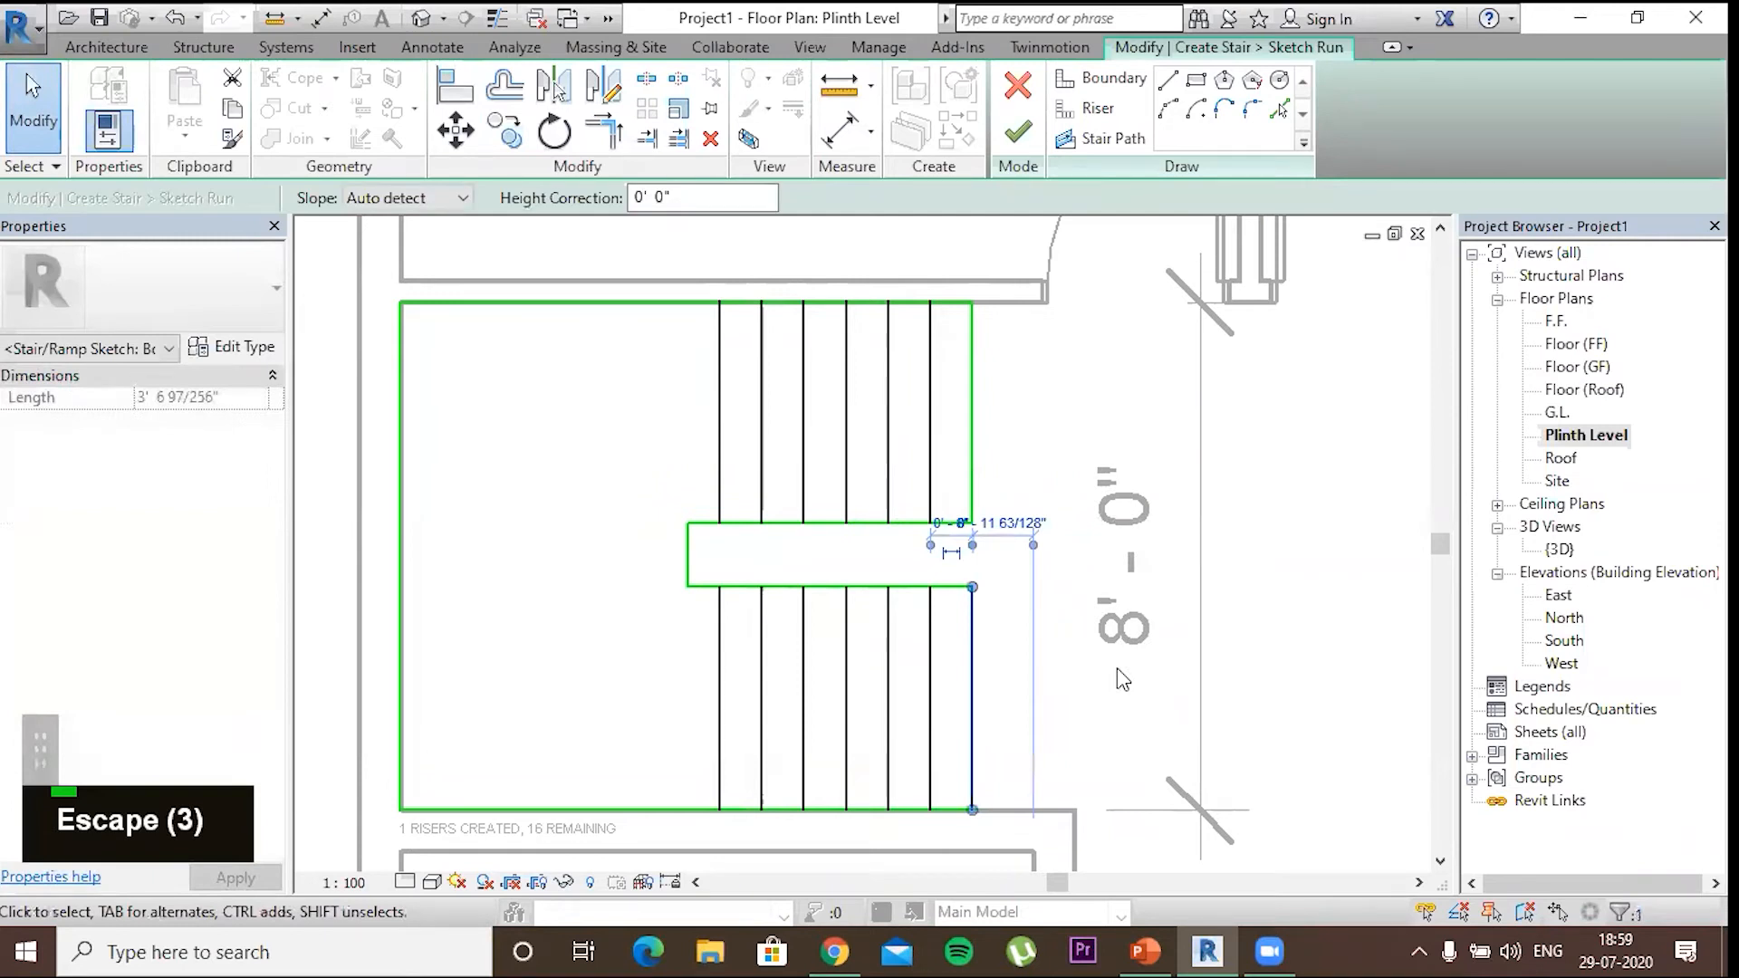
pyautogui.click(928, 649)
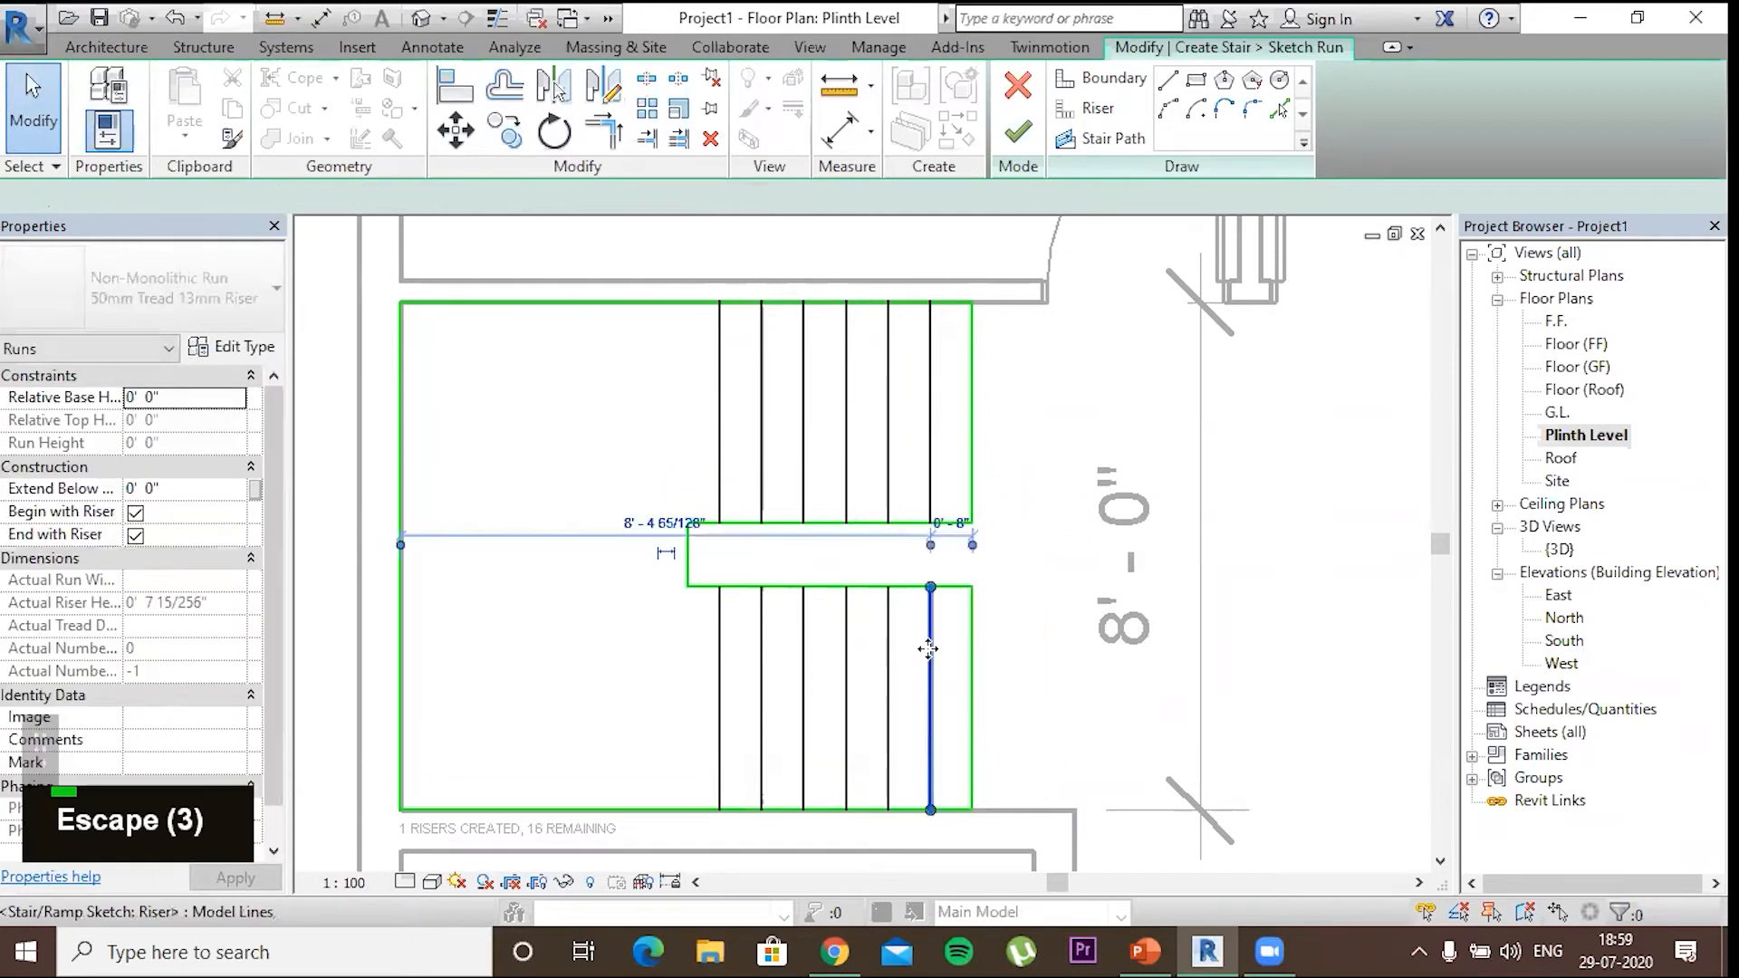
pyautogui.click(503, 145)
pyautogui.click(931, 811)
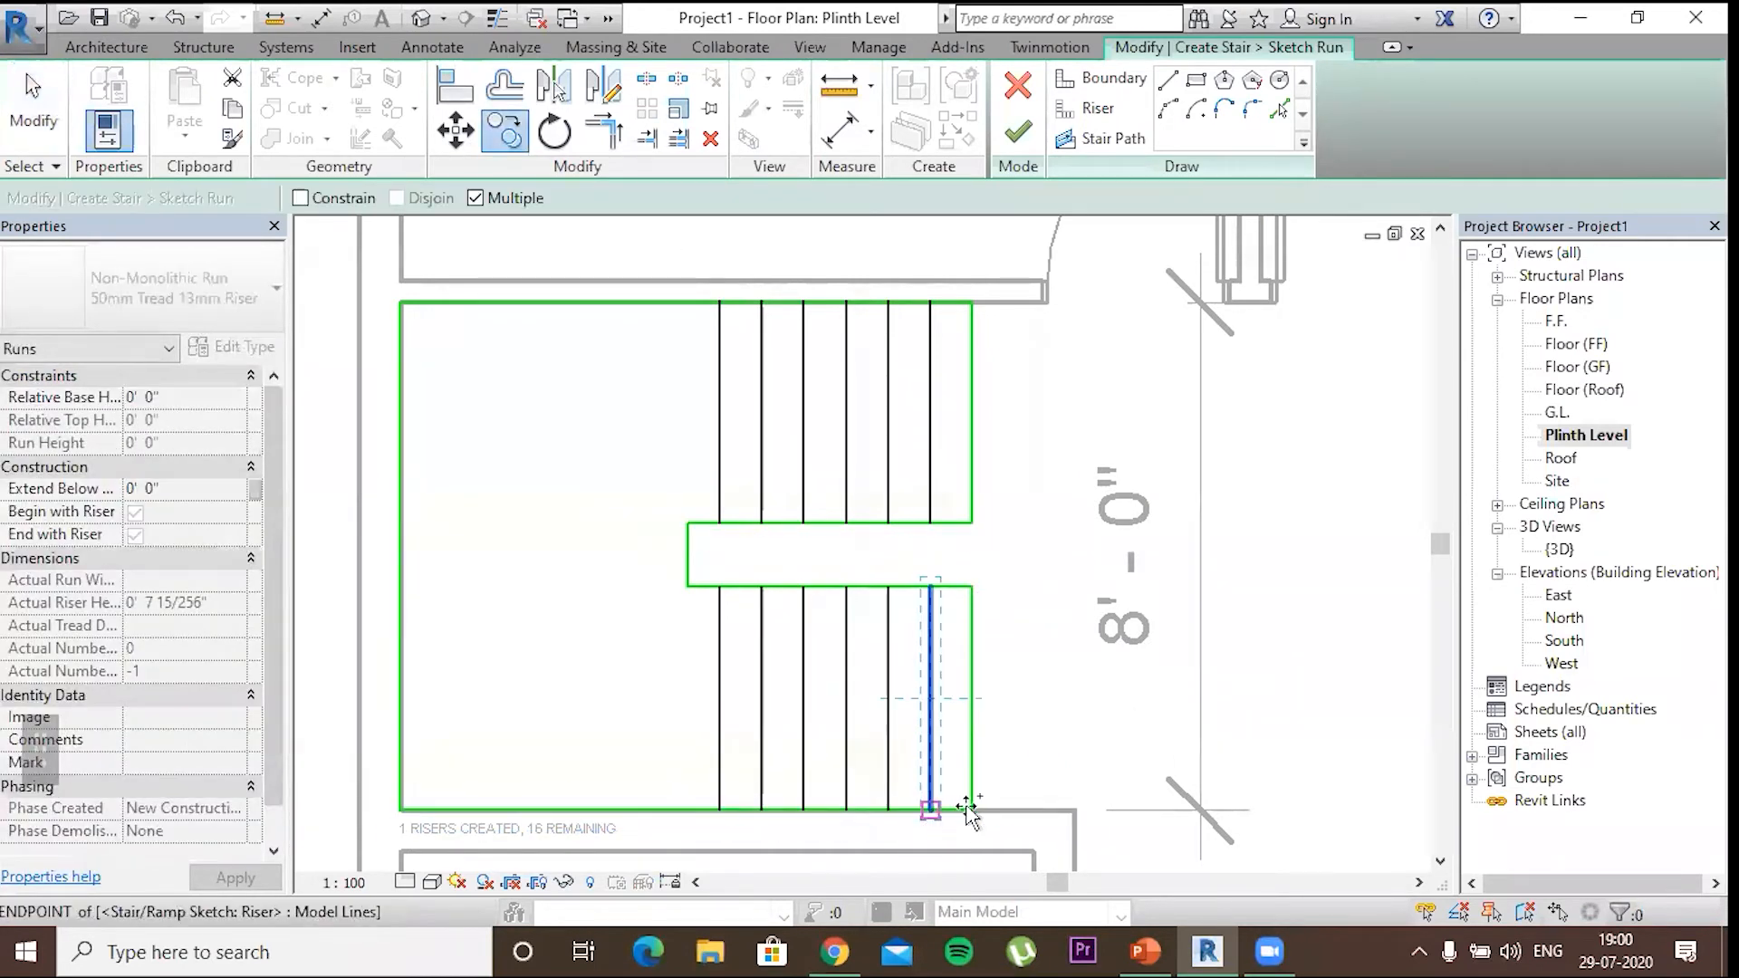
pyautogui.click(972, 809)
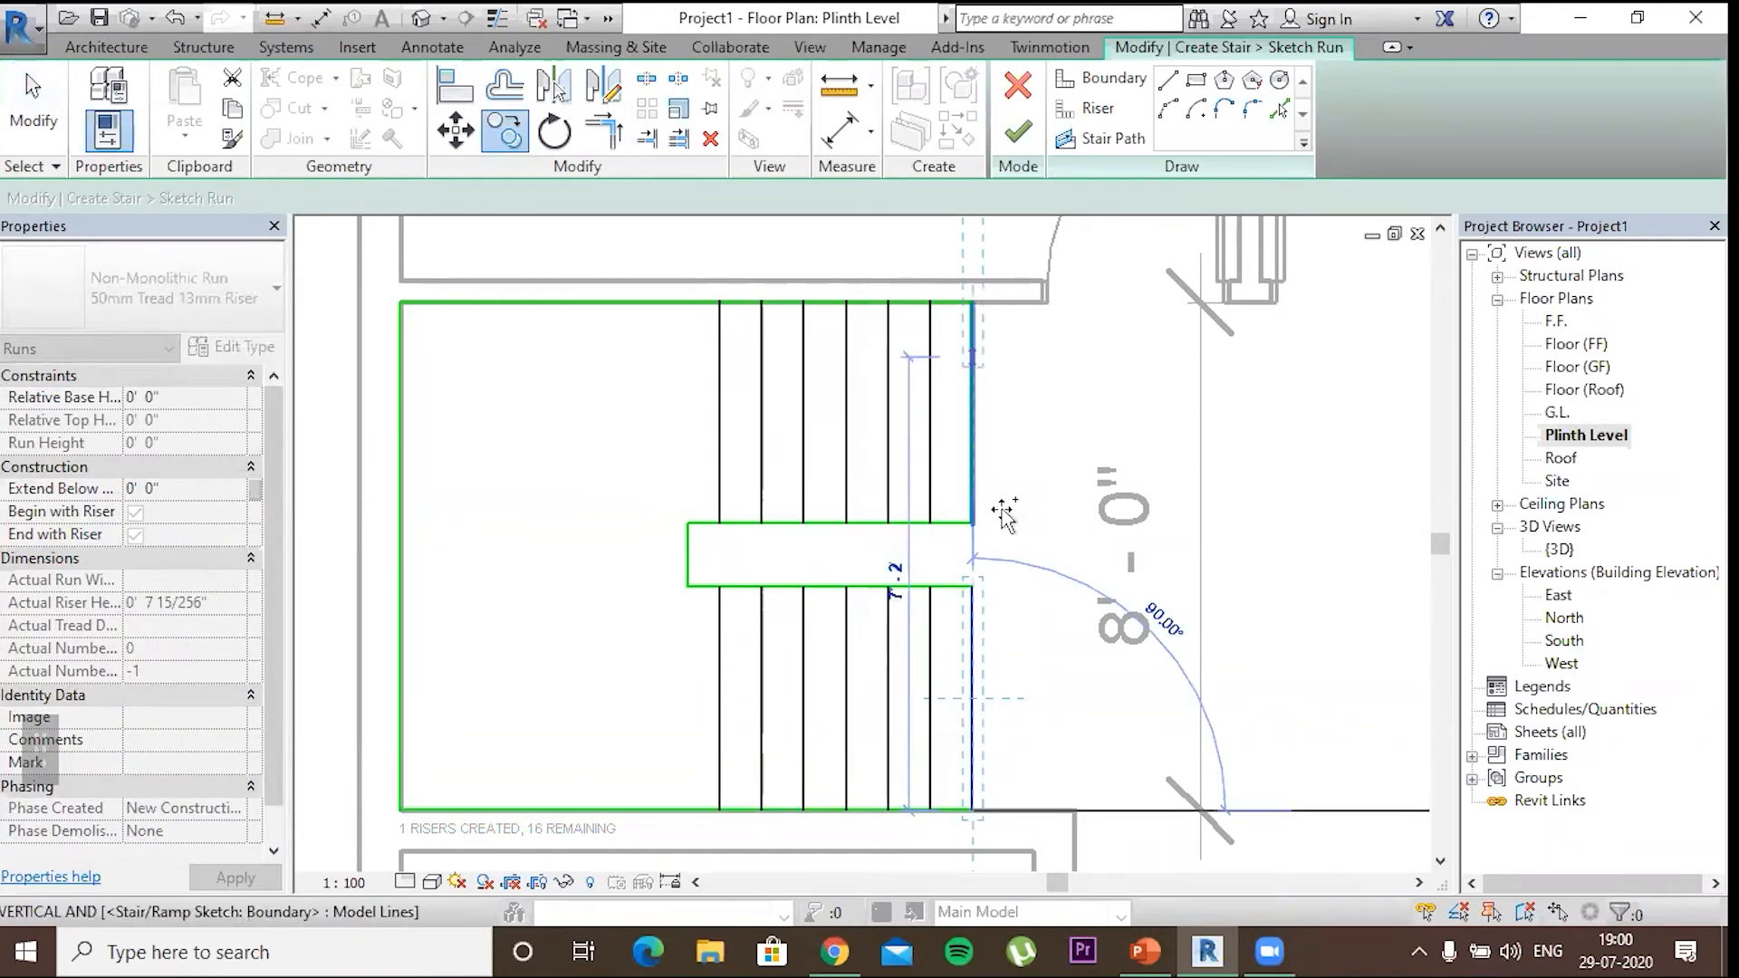
pyautogui.press('Escape')
pyautogui.press('Escape')
pyautogui.press('Escape')
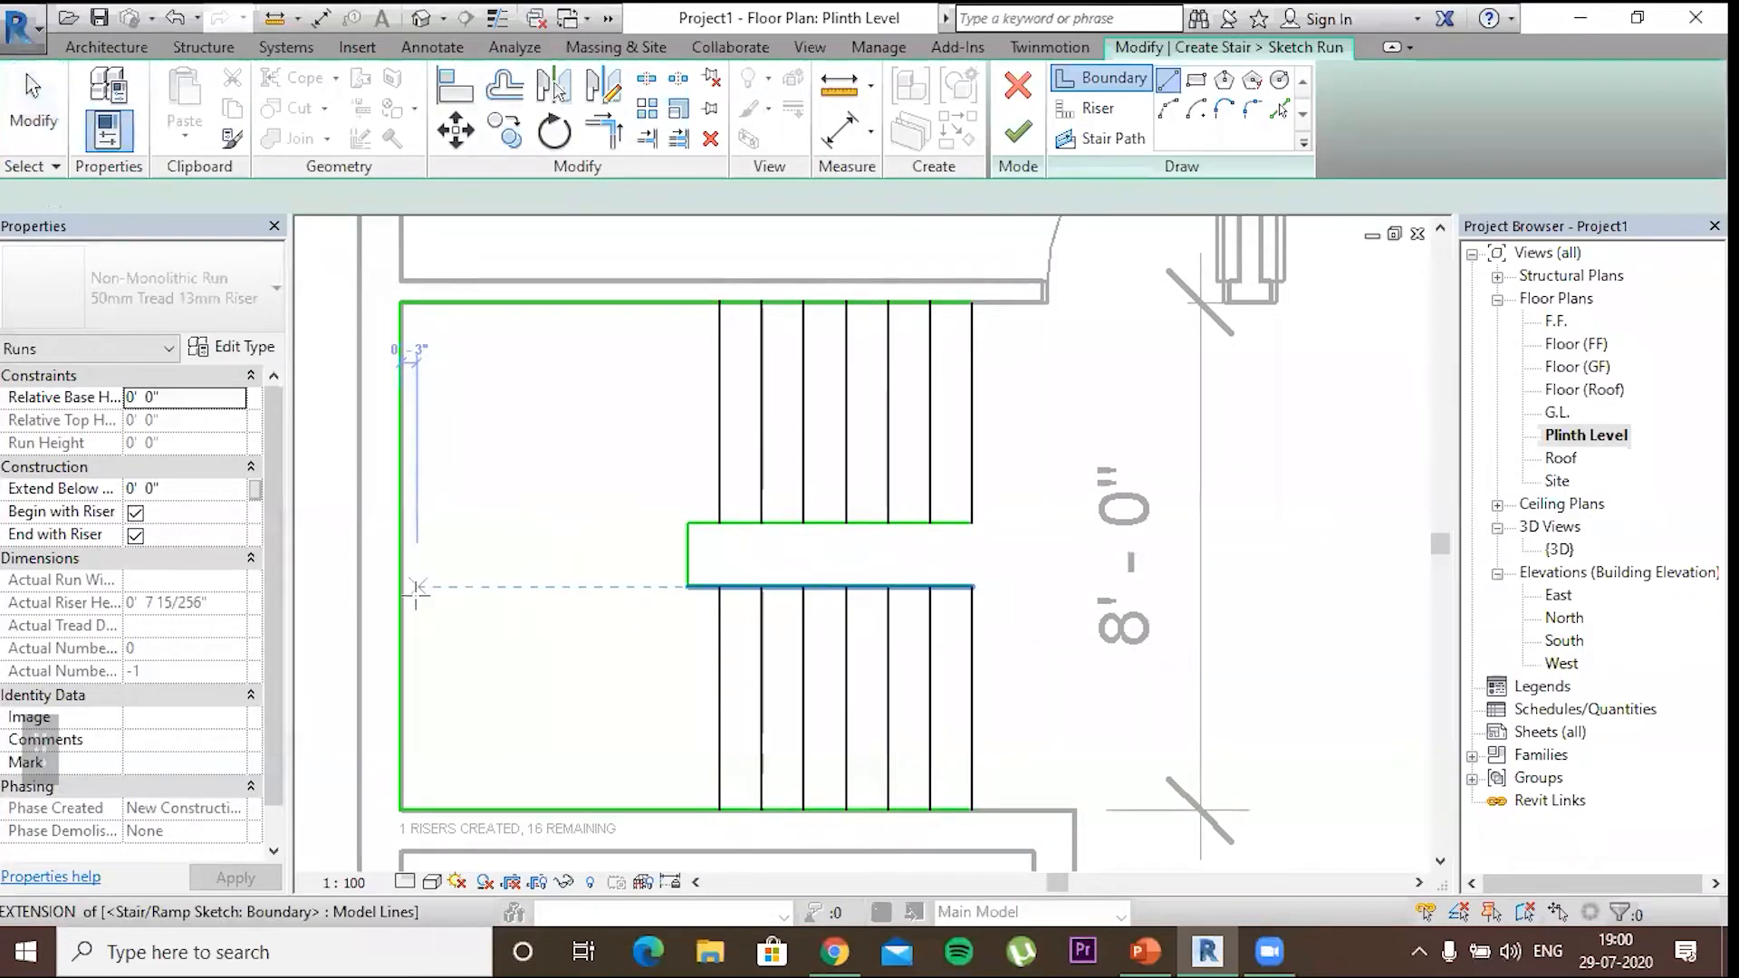
pyautogui.click(634, 582)
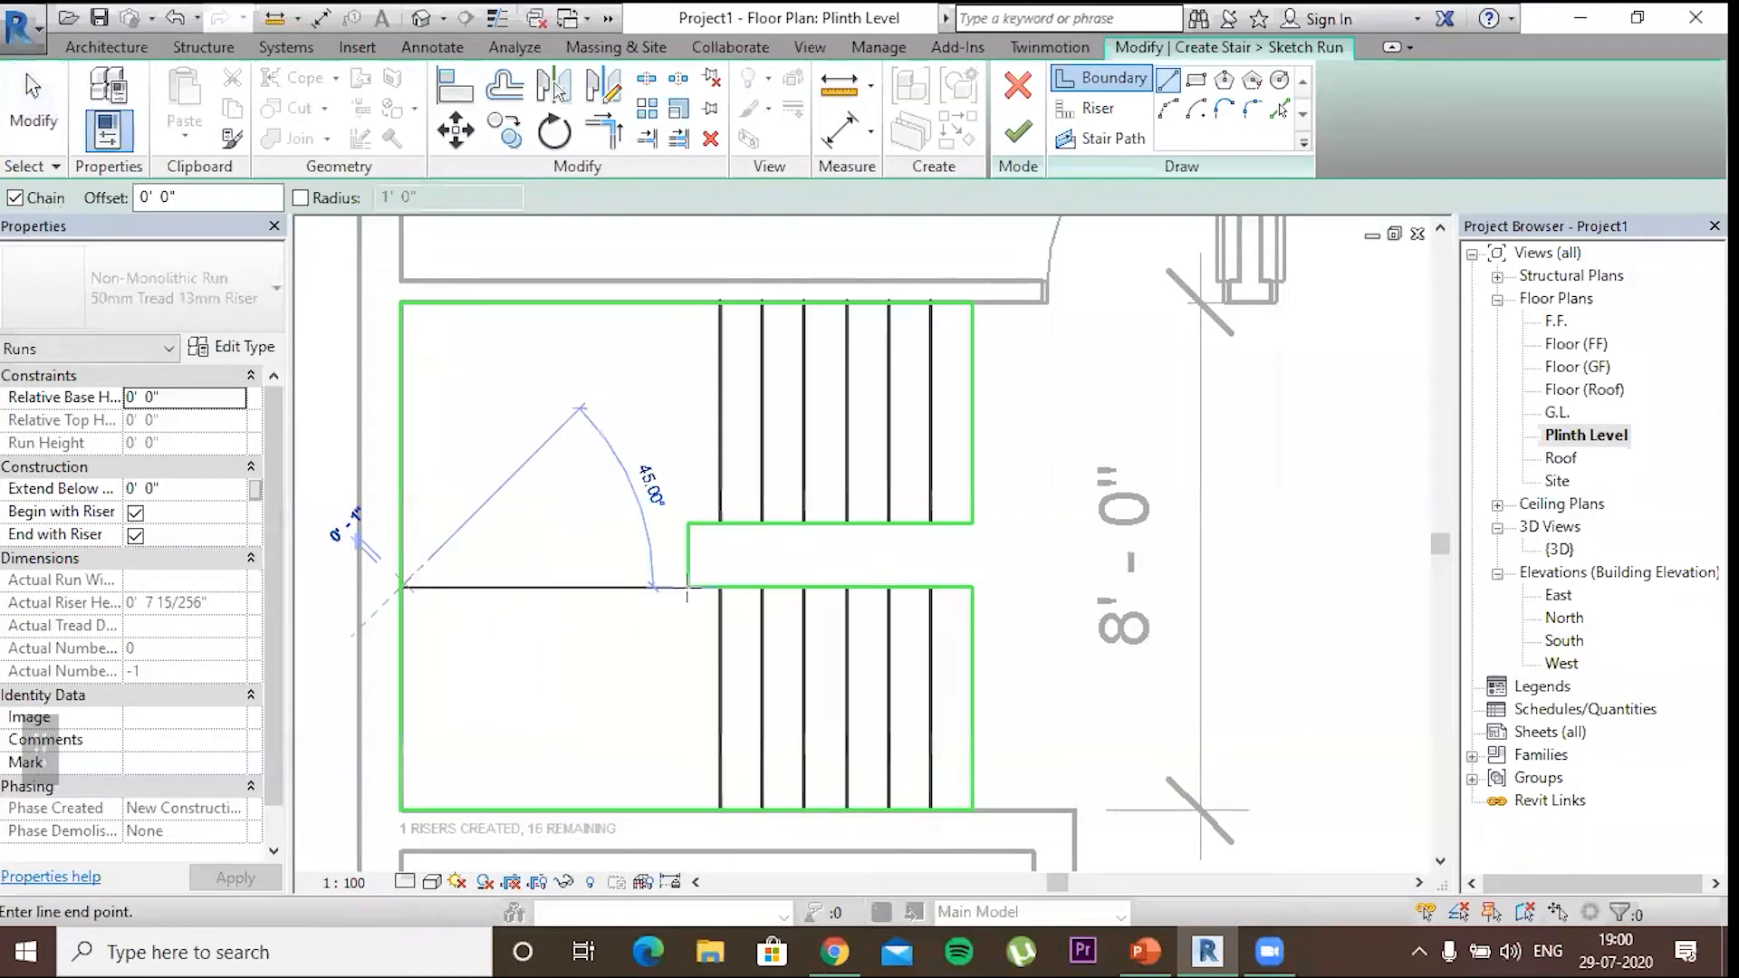
pyautogui.press('Escape')
pyautogui.press('Escape')
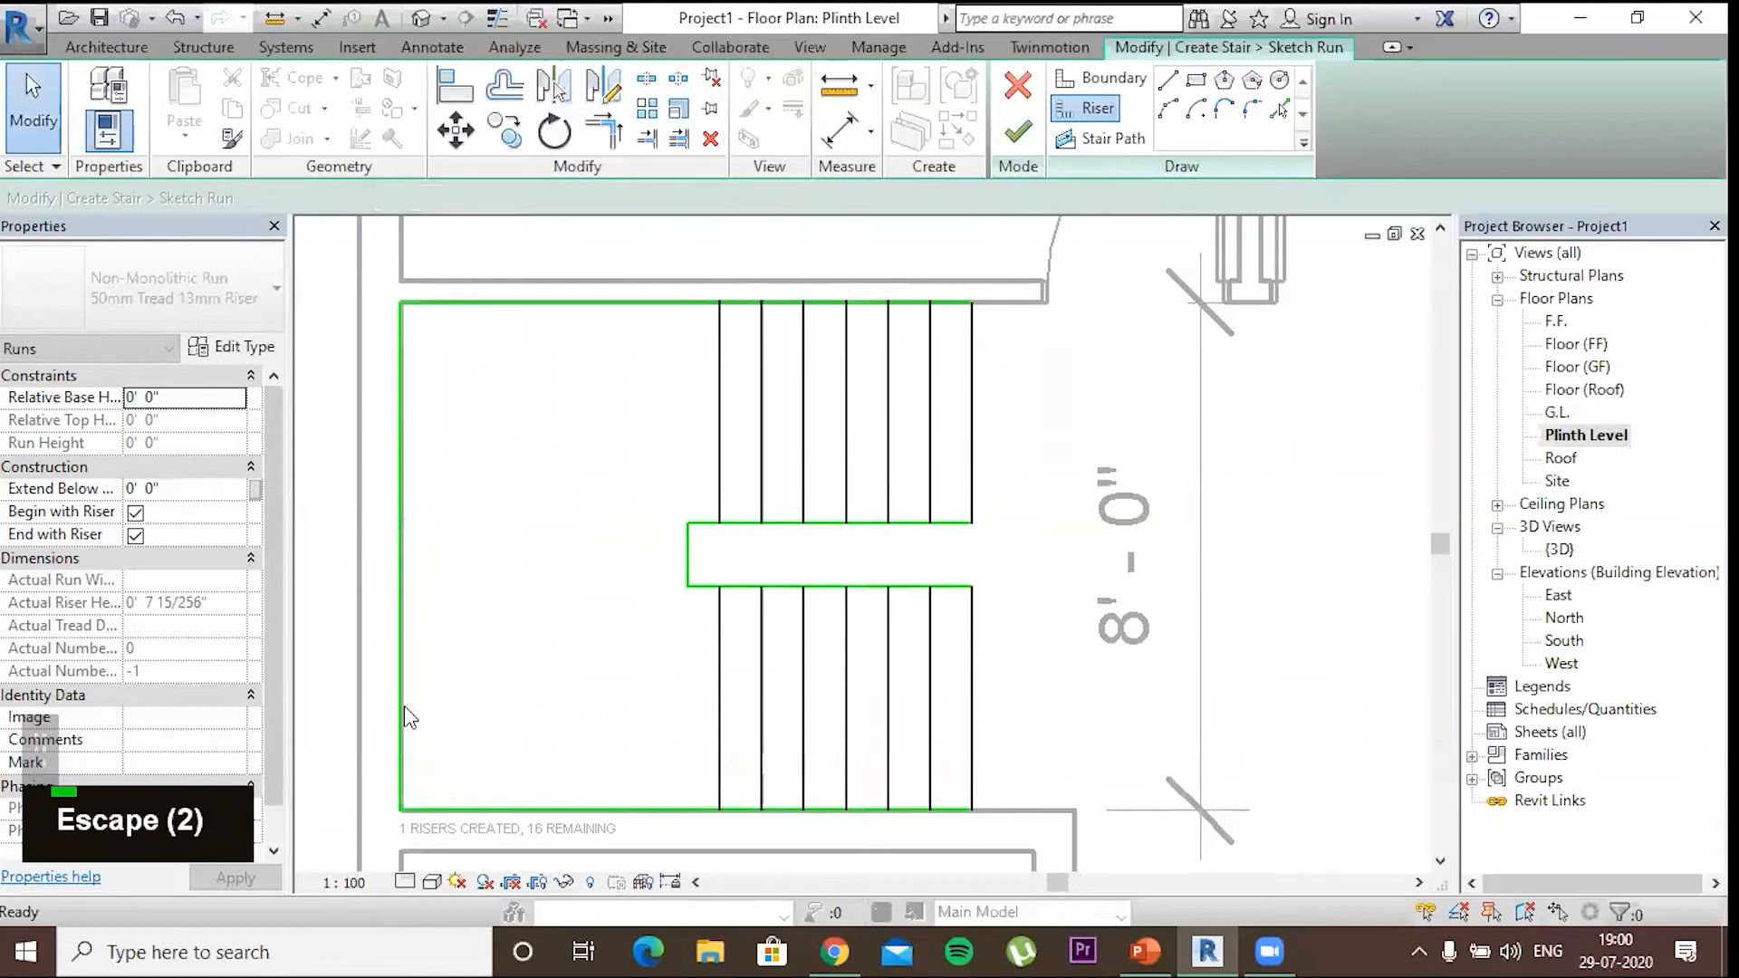
# Draw two riser lines across the landing, from the slot's two inner corners to the outer wall boundary
pyautogui.press('l')
pyautogui.press('i')
pyautogui.click(401, 589)
pyautogui.click(686, 587)
pyautogui.press('Escape')
pyautogui.press('Escape')
pyautogui.press('Escape')
pyautogui.click(688, 523)
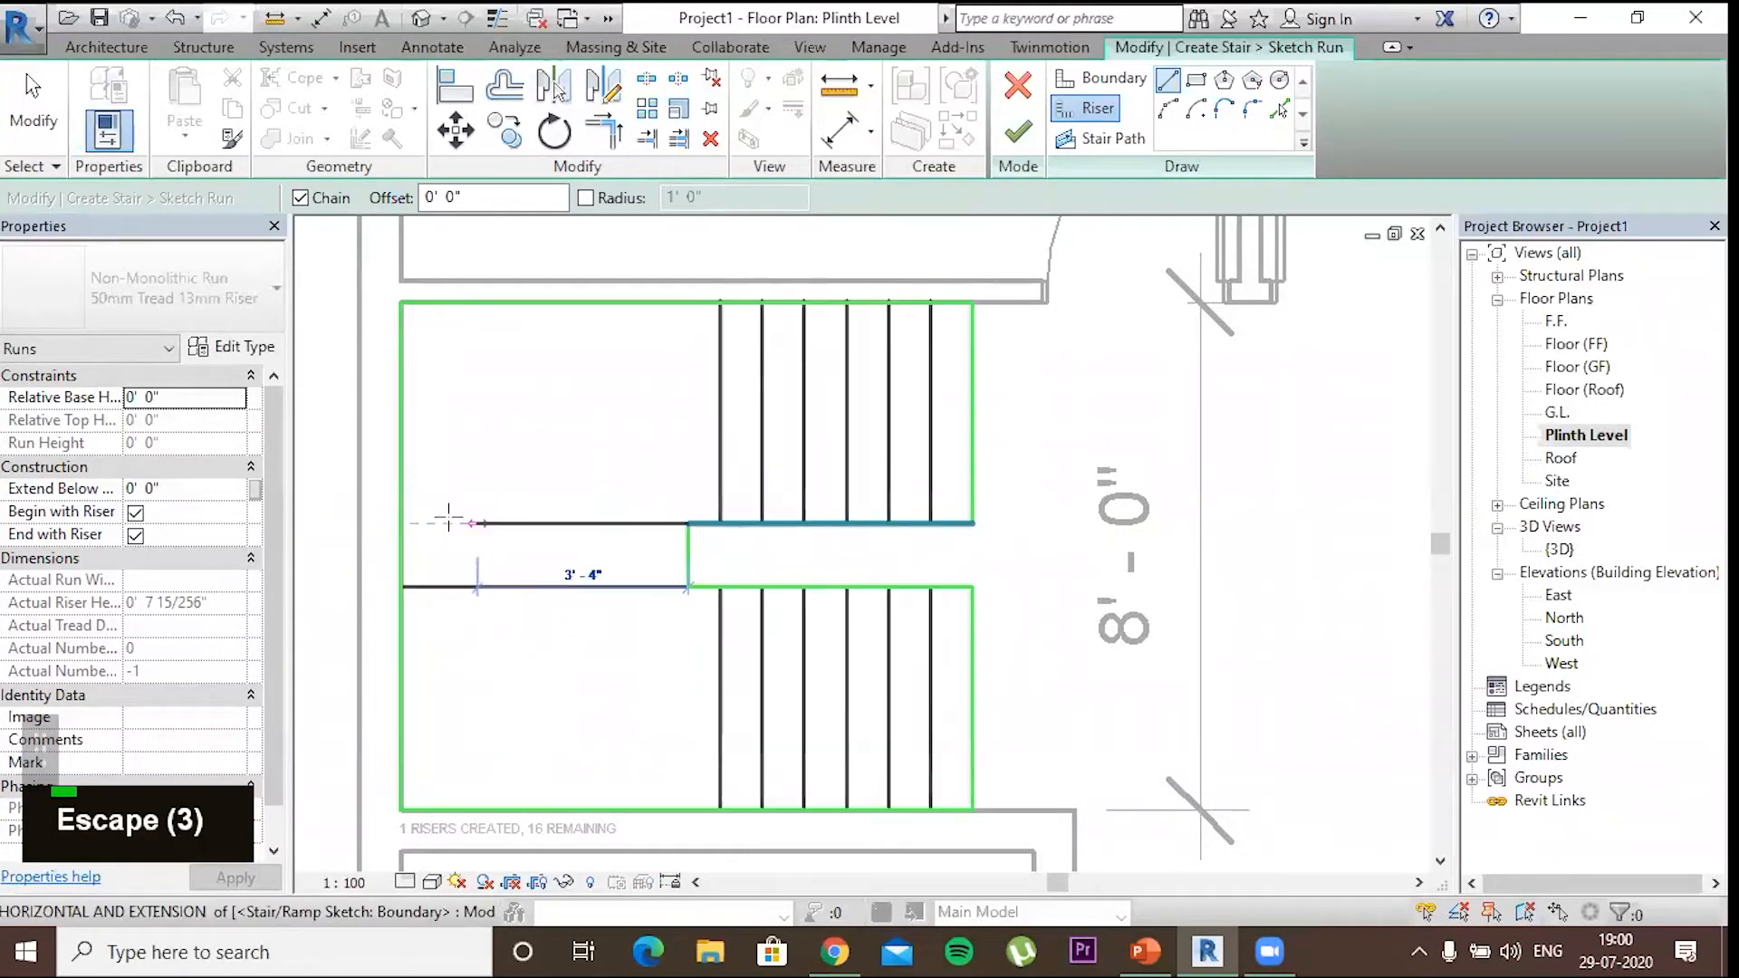
pyautogui.click(399, 523)
pyautogui.press('Escape')
pyautogui.press('Escape')
pyautogui.press('Escape')
pyautogui.press('Escape')
# Try to finish the run sketch and return to the sketch
pyautogui.click(1017, 133)
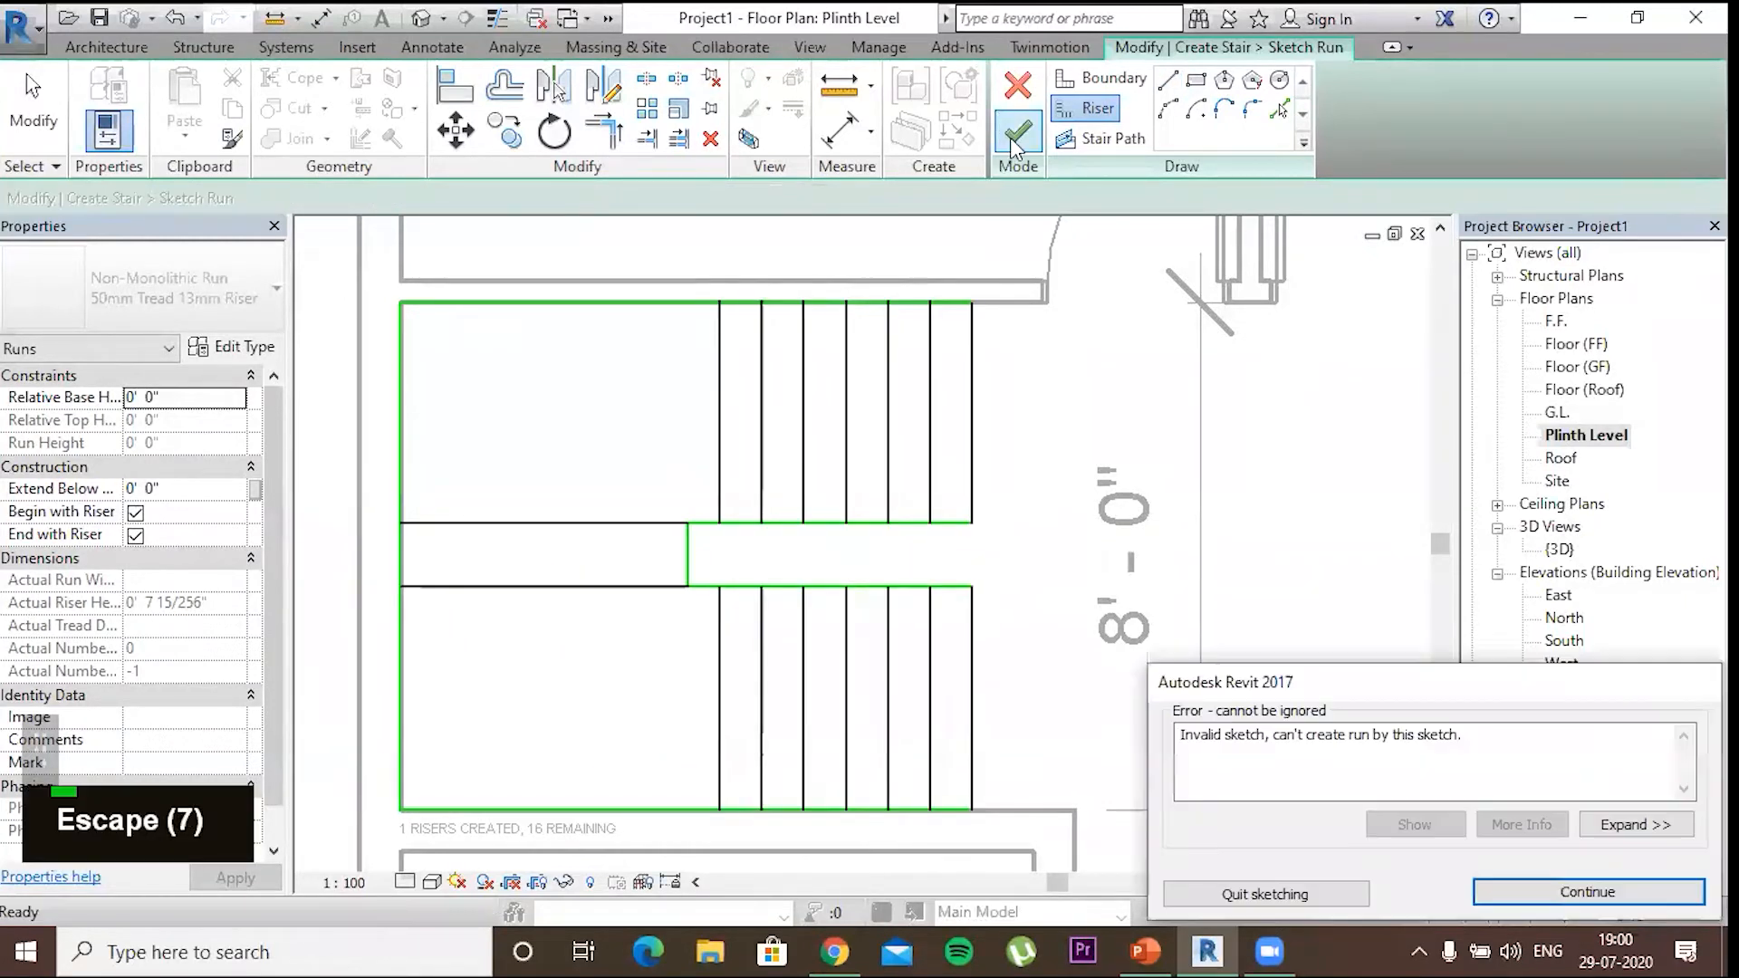
pyautogui.click(1265, 894)
pyautogui.click(1014, 493)
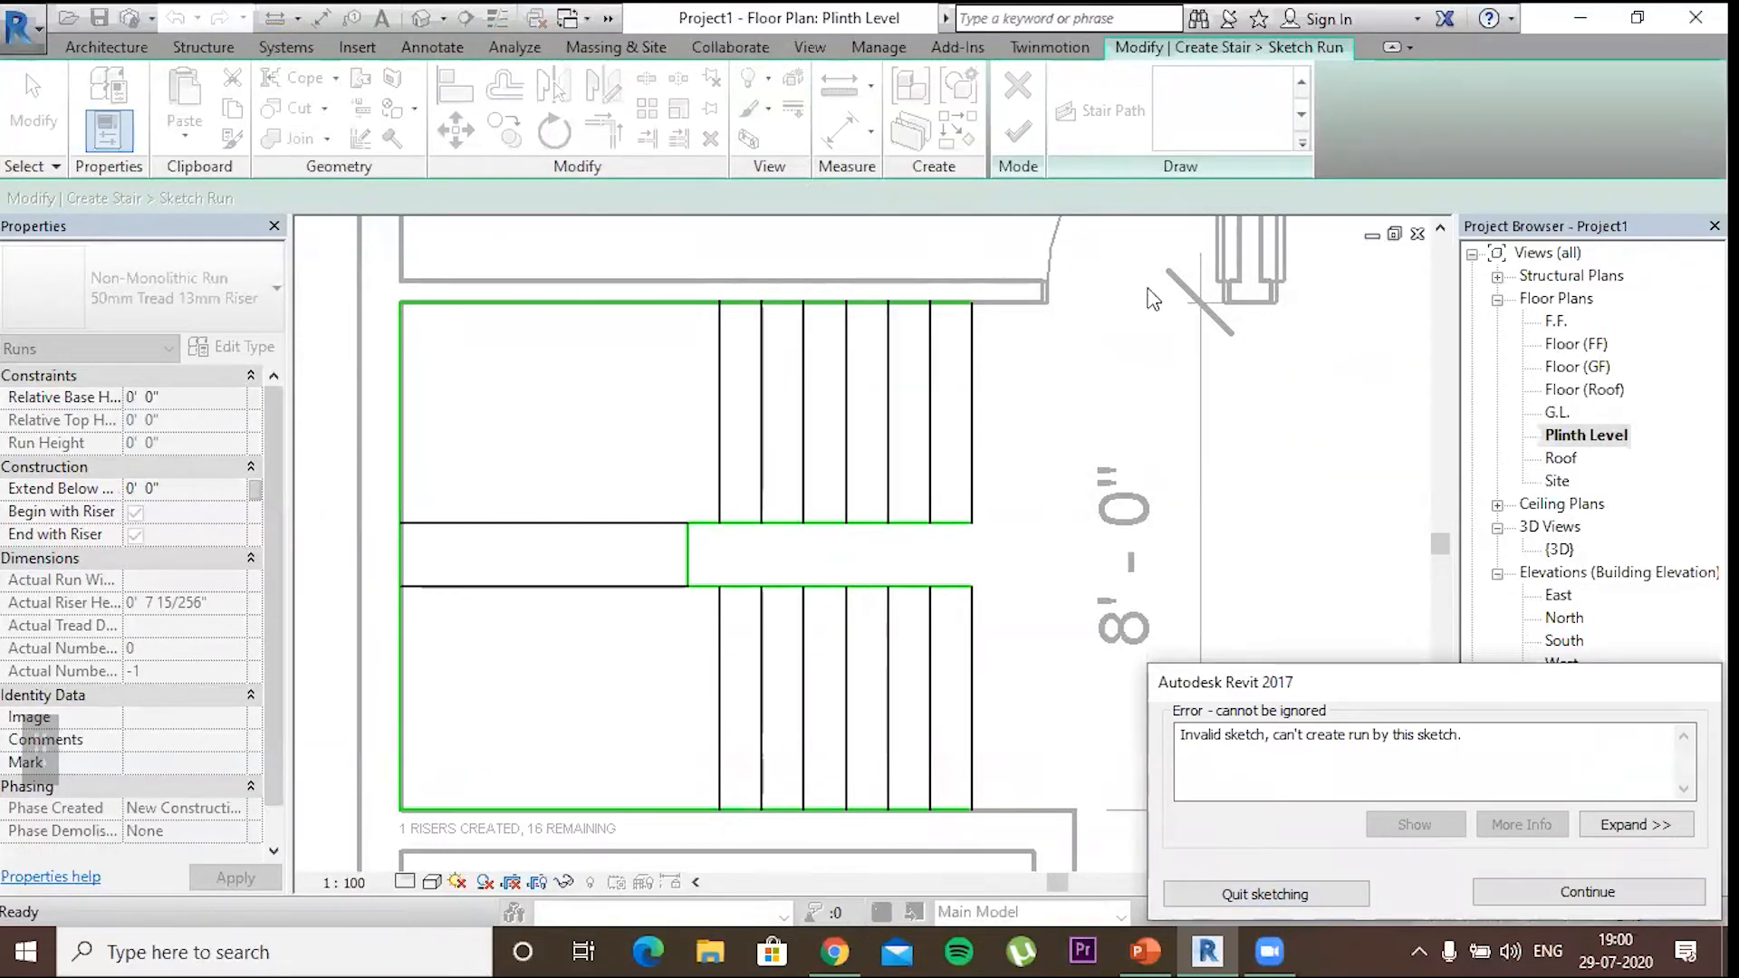
pyautogui.press('Return')
pyautogui.scroll(-1, 861, 497)
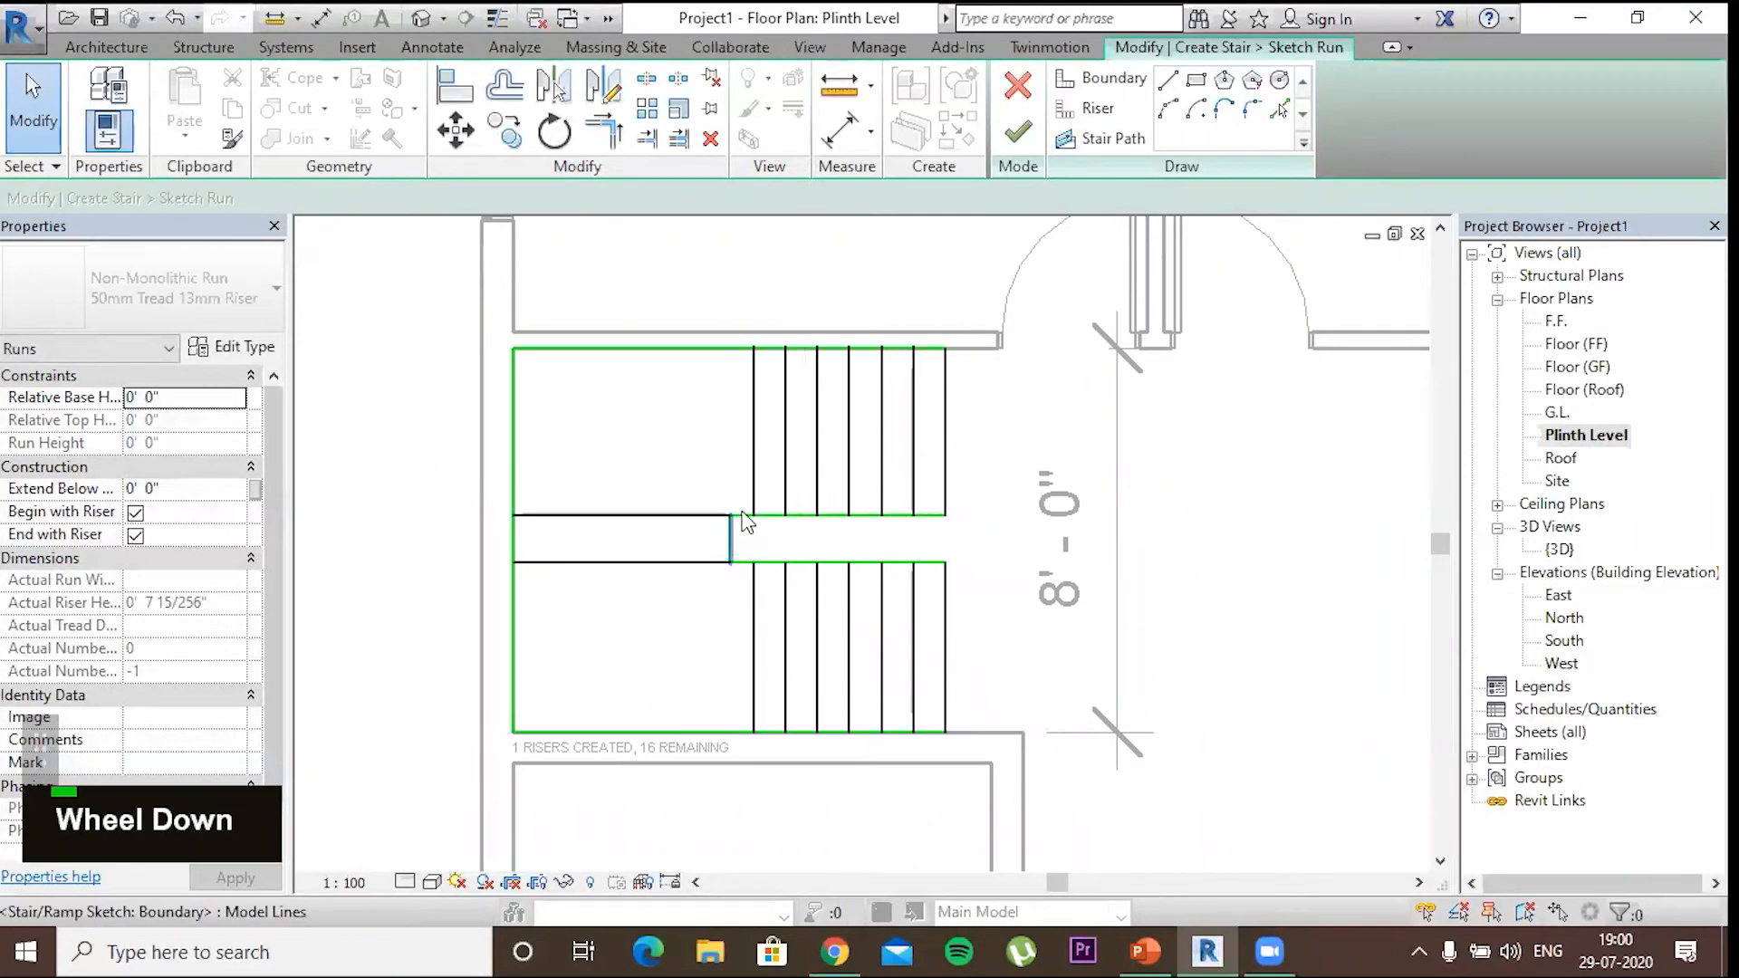
pyautogui.click(742, 517)
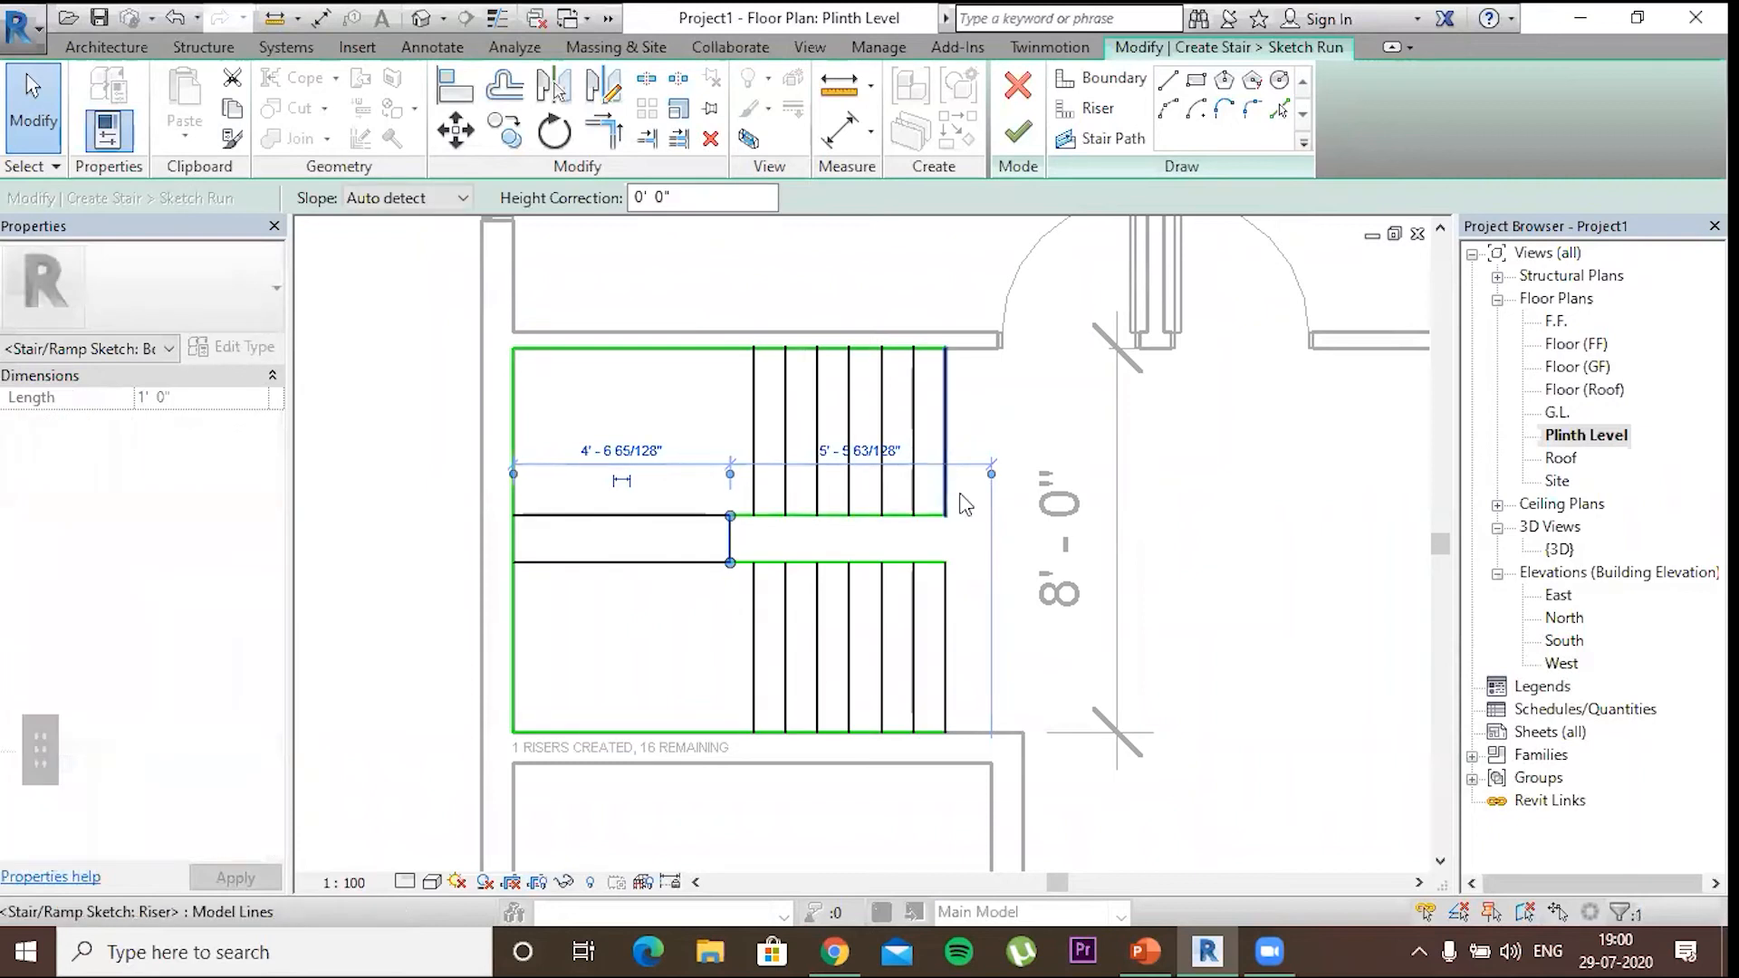
pyautogui.click(948, 496)
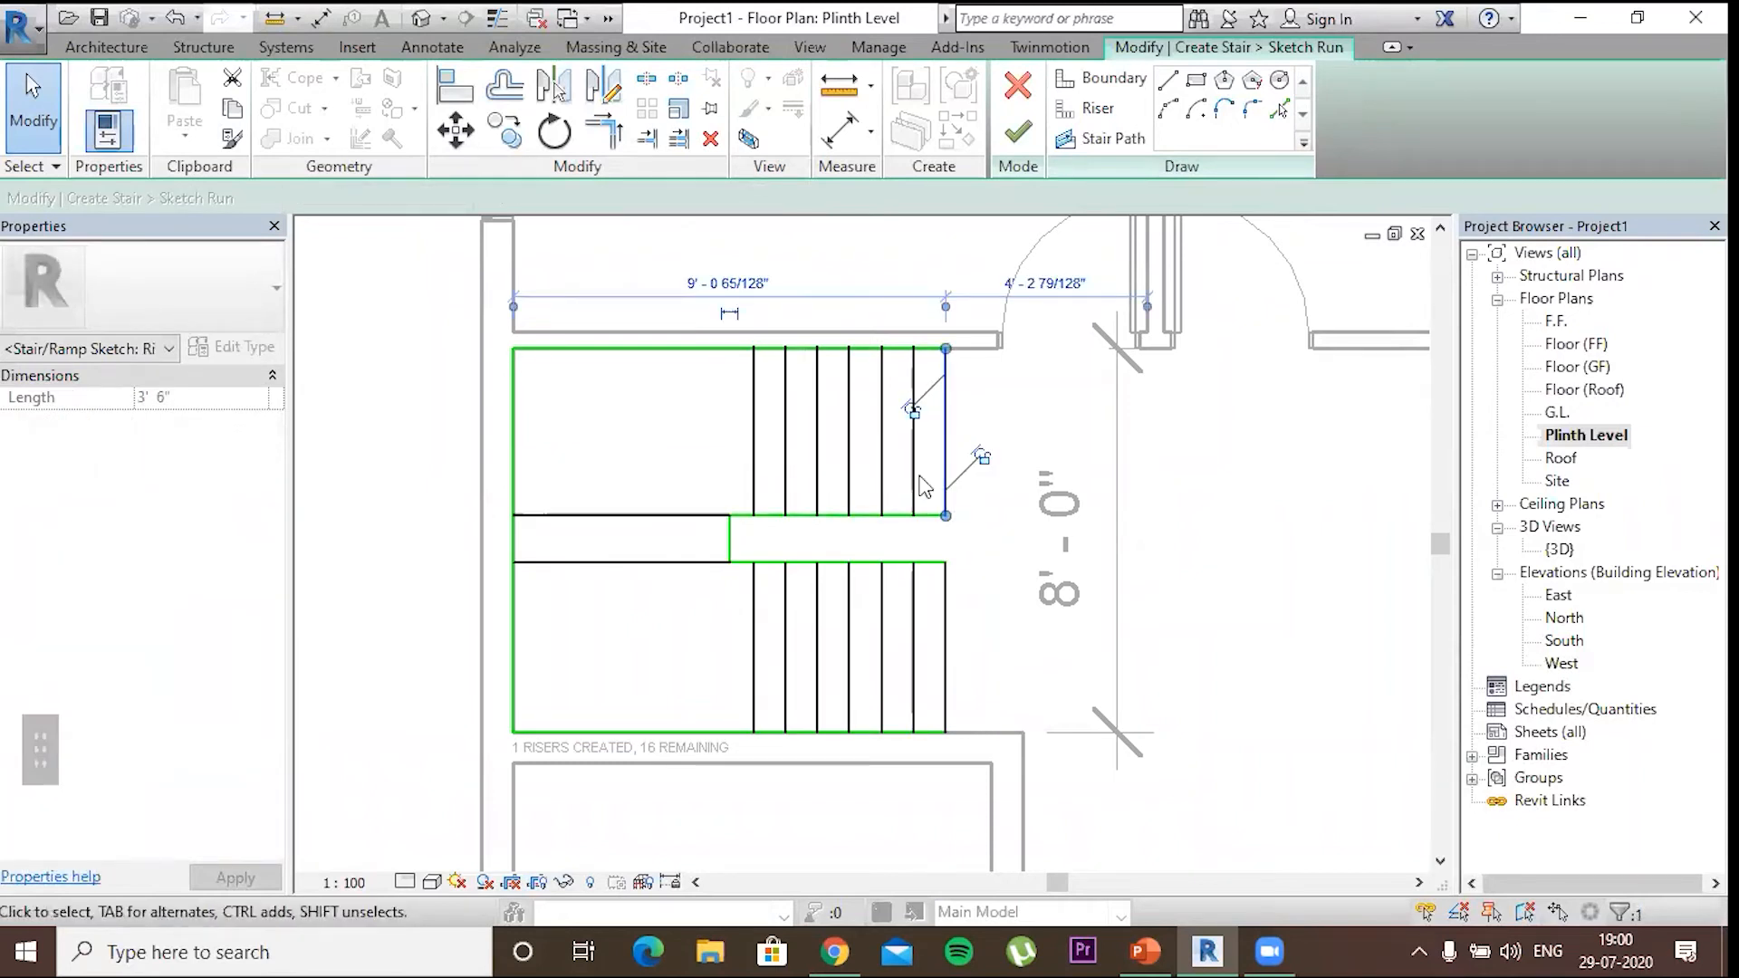
pyautogui.click(655, 385)
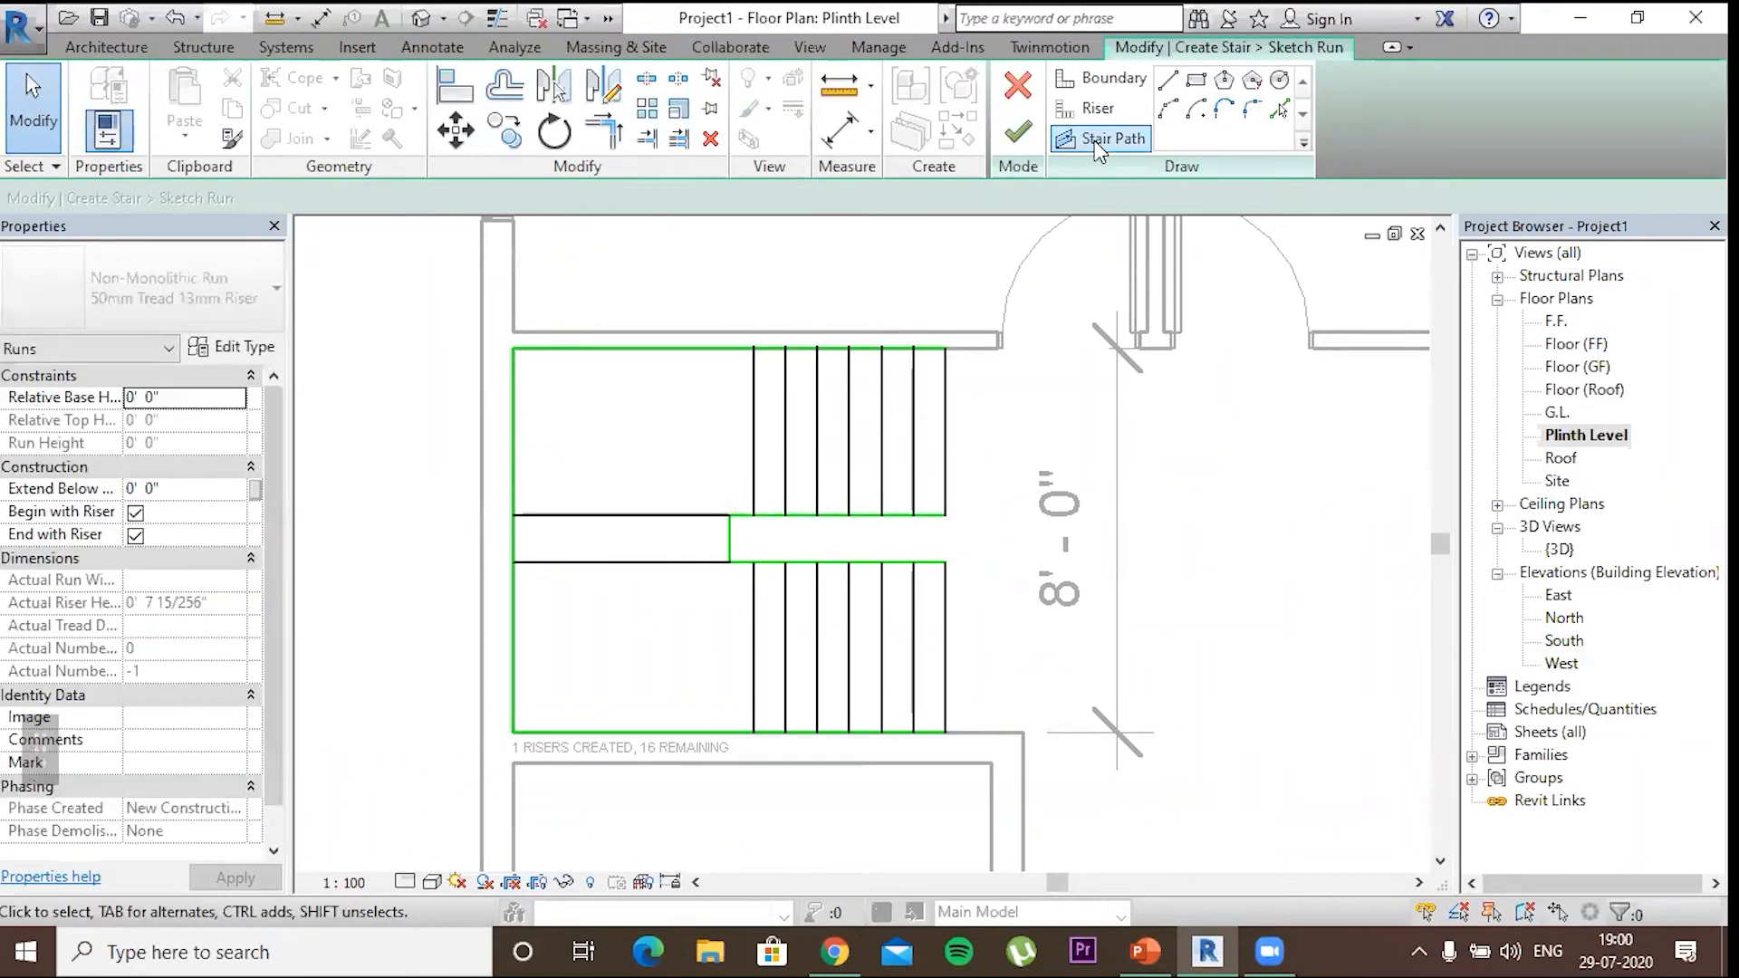
pyautogui.scroll(-1, 1170, 183)
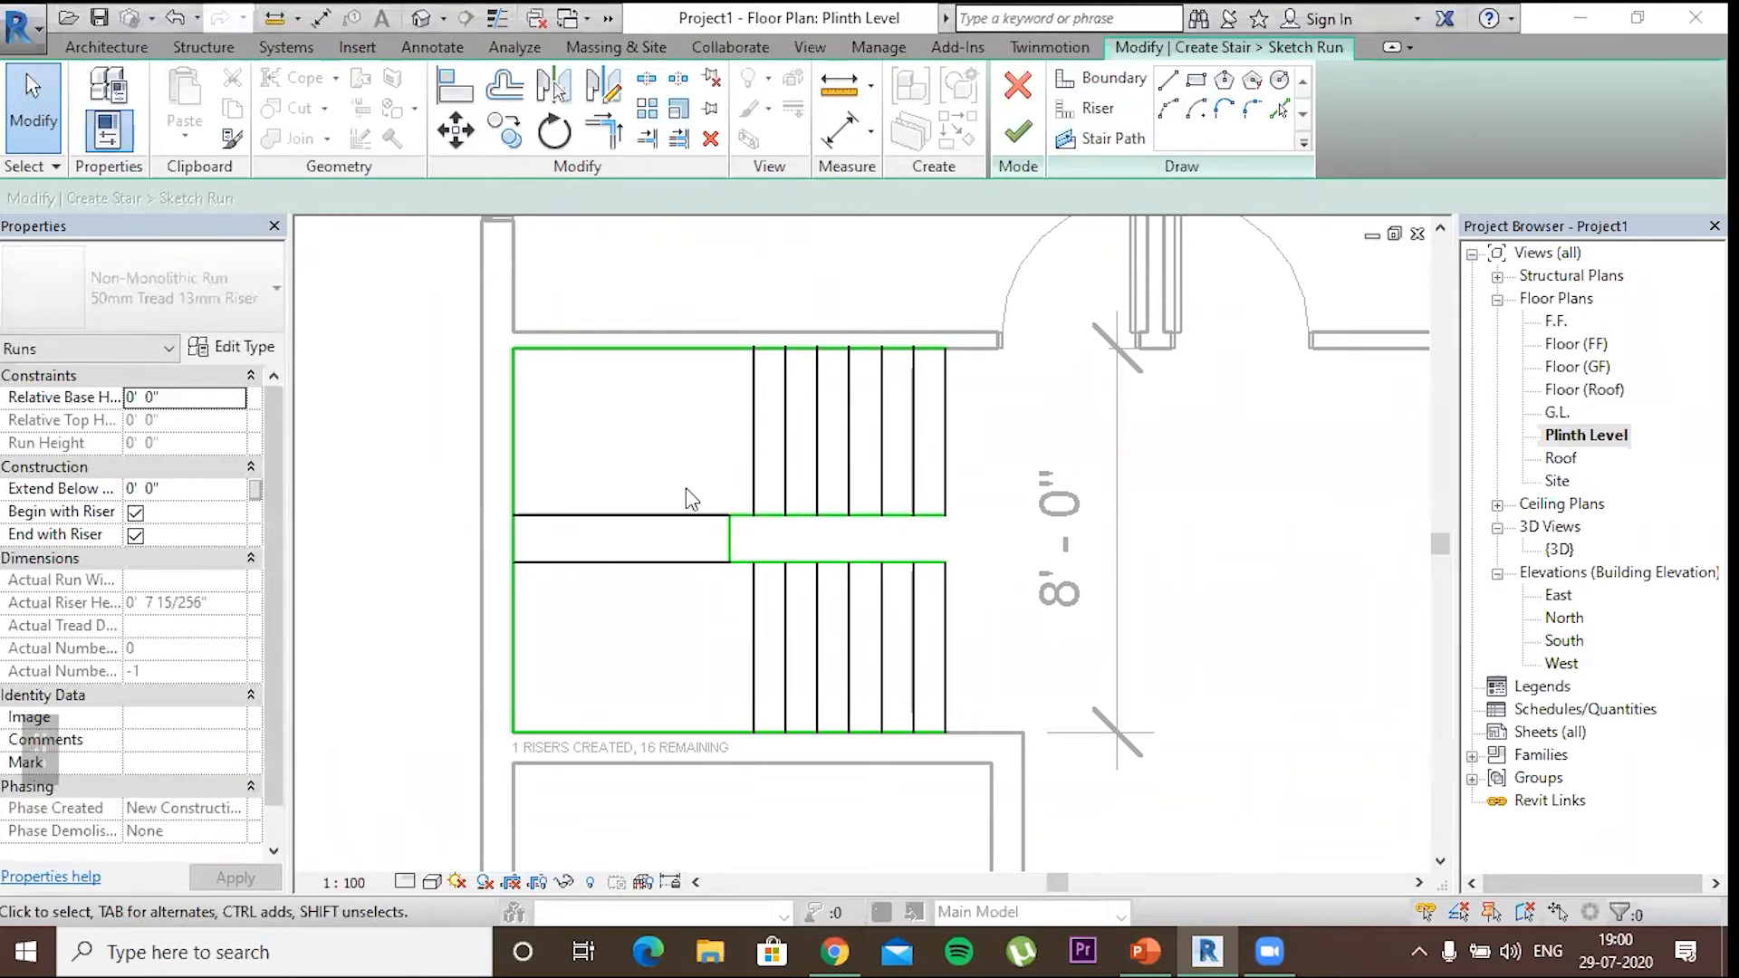
# Delete all boundary and riser lines of the run sketch
pyautogui.scroll(-1, 711, 570)
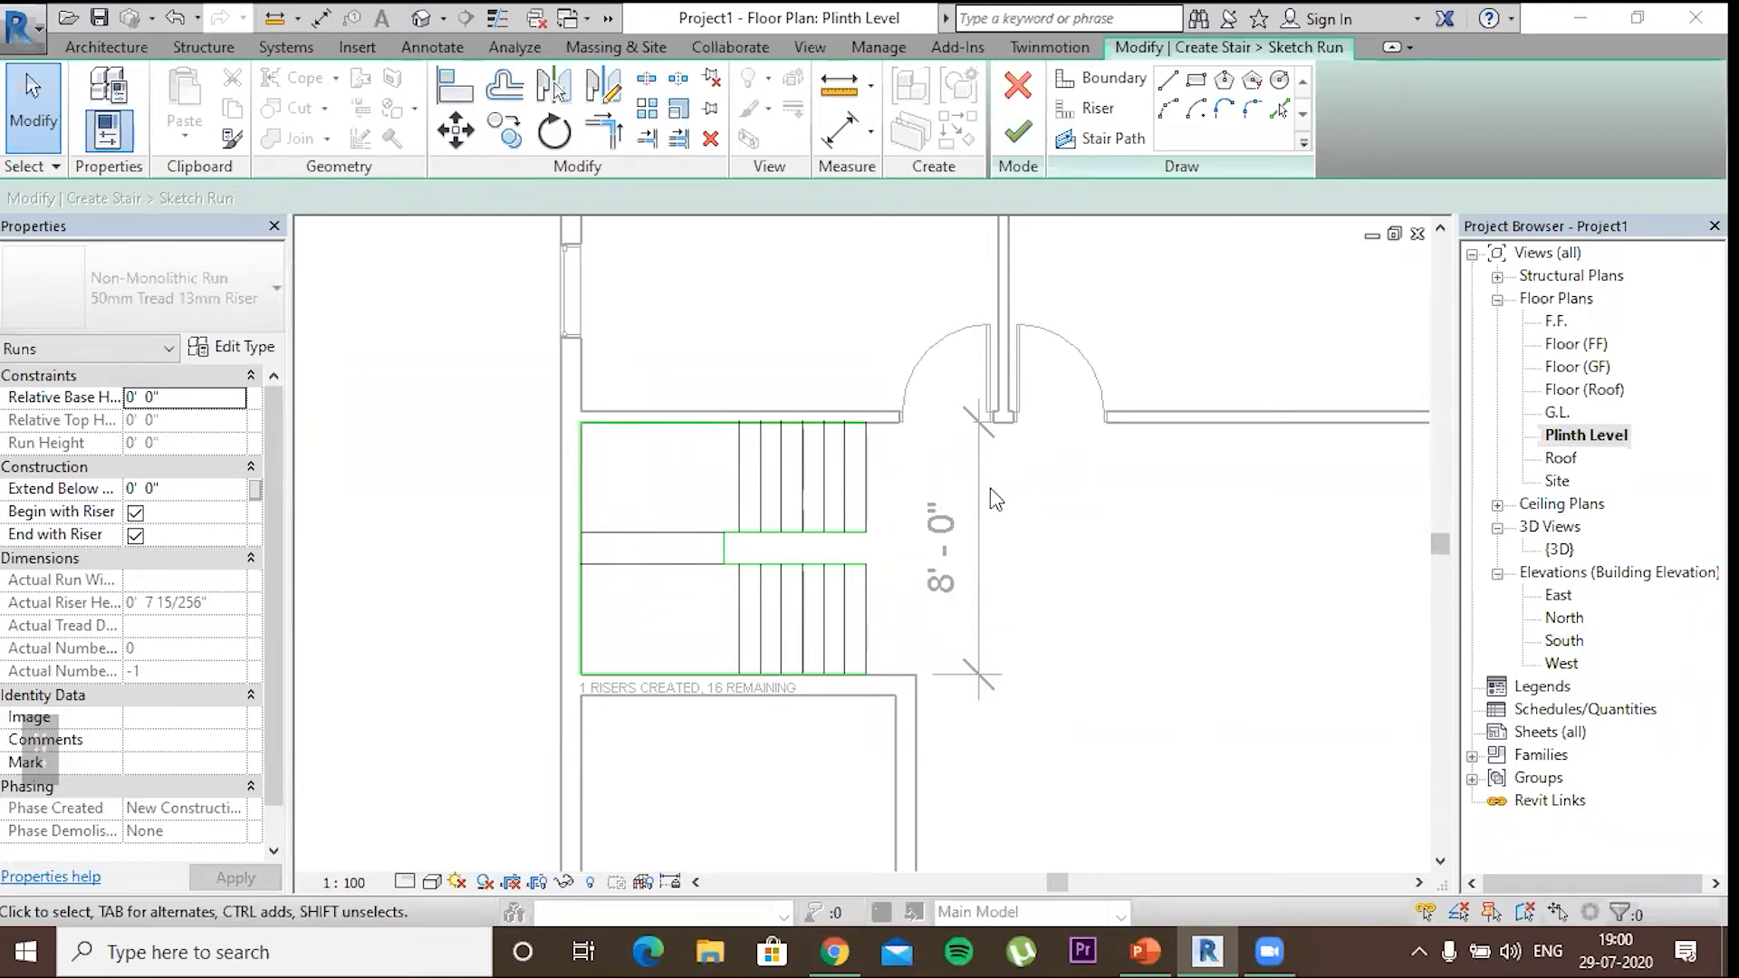
pyautogui.moveTo(535, 375)
pyautogui.mouseDown()
pyautogui.moveTo(667, 536)
pyautogui.moveTo(911, 655)
pyautogui.moveTo(946, 720)
pyautogui.mouseUp()
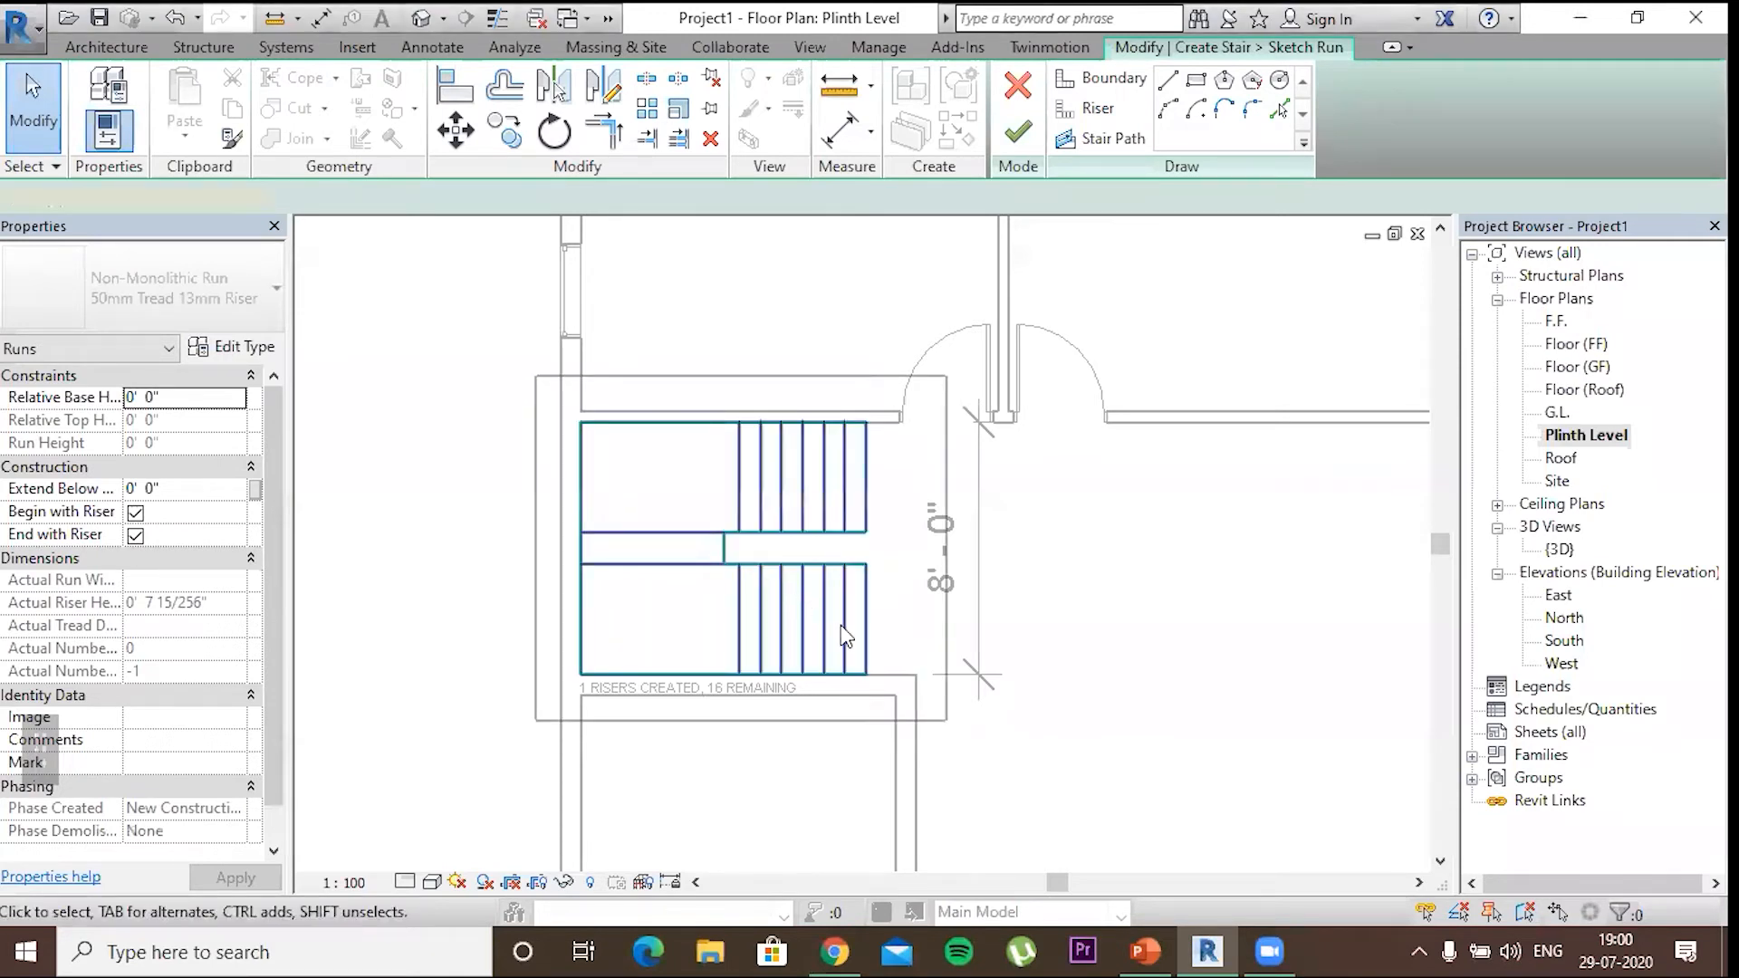
pyautogui.rightClick(844, 634)
pyautogui.click(834, 660)
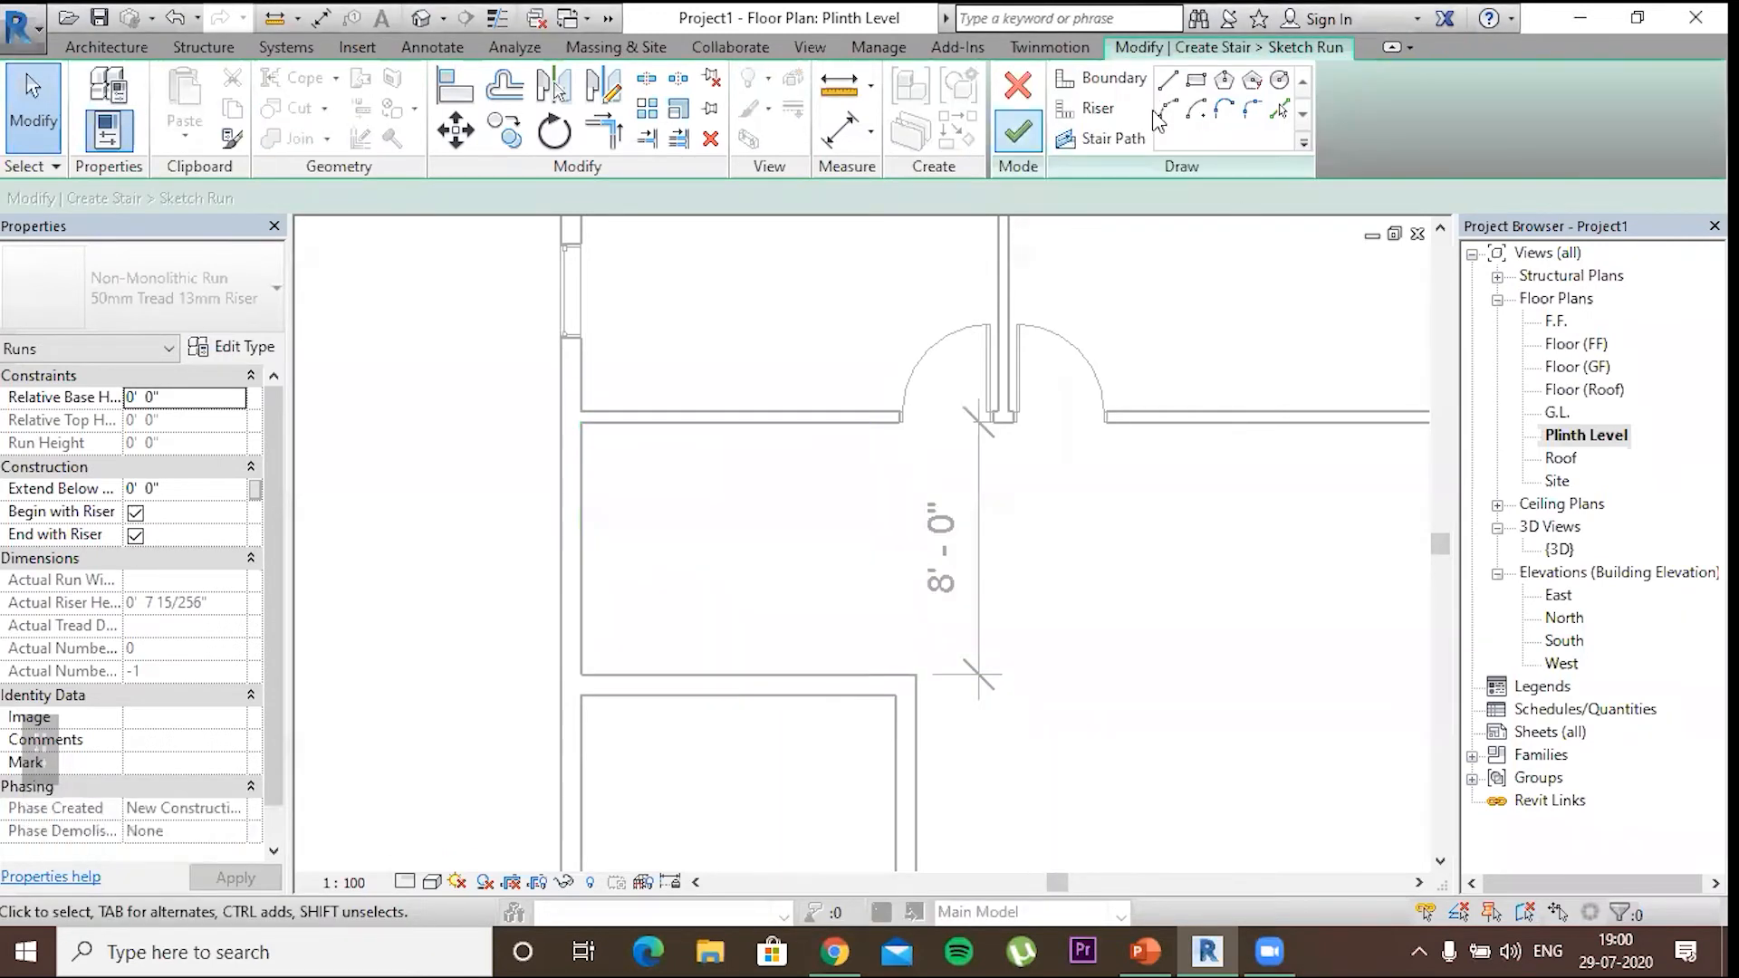
# Cancel the sketched run and quit stair creation, discarding the stair
pyautogui.click(1030, 86)
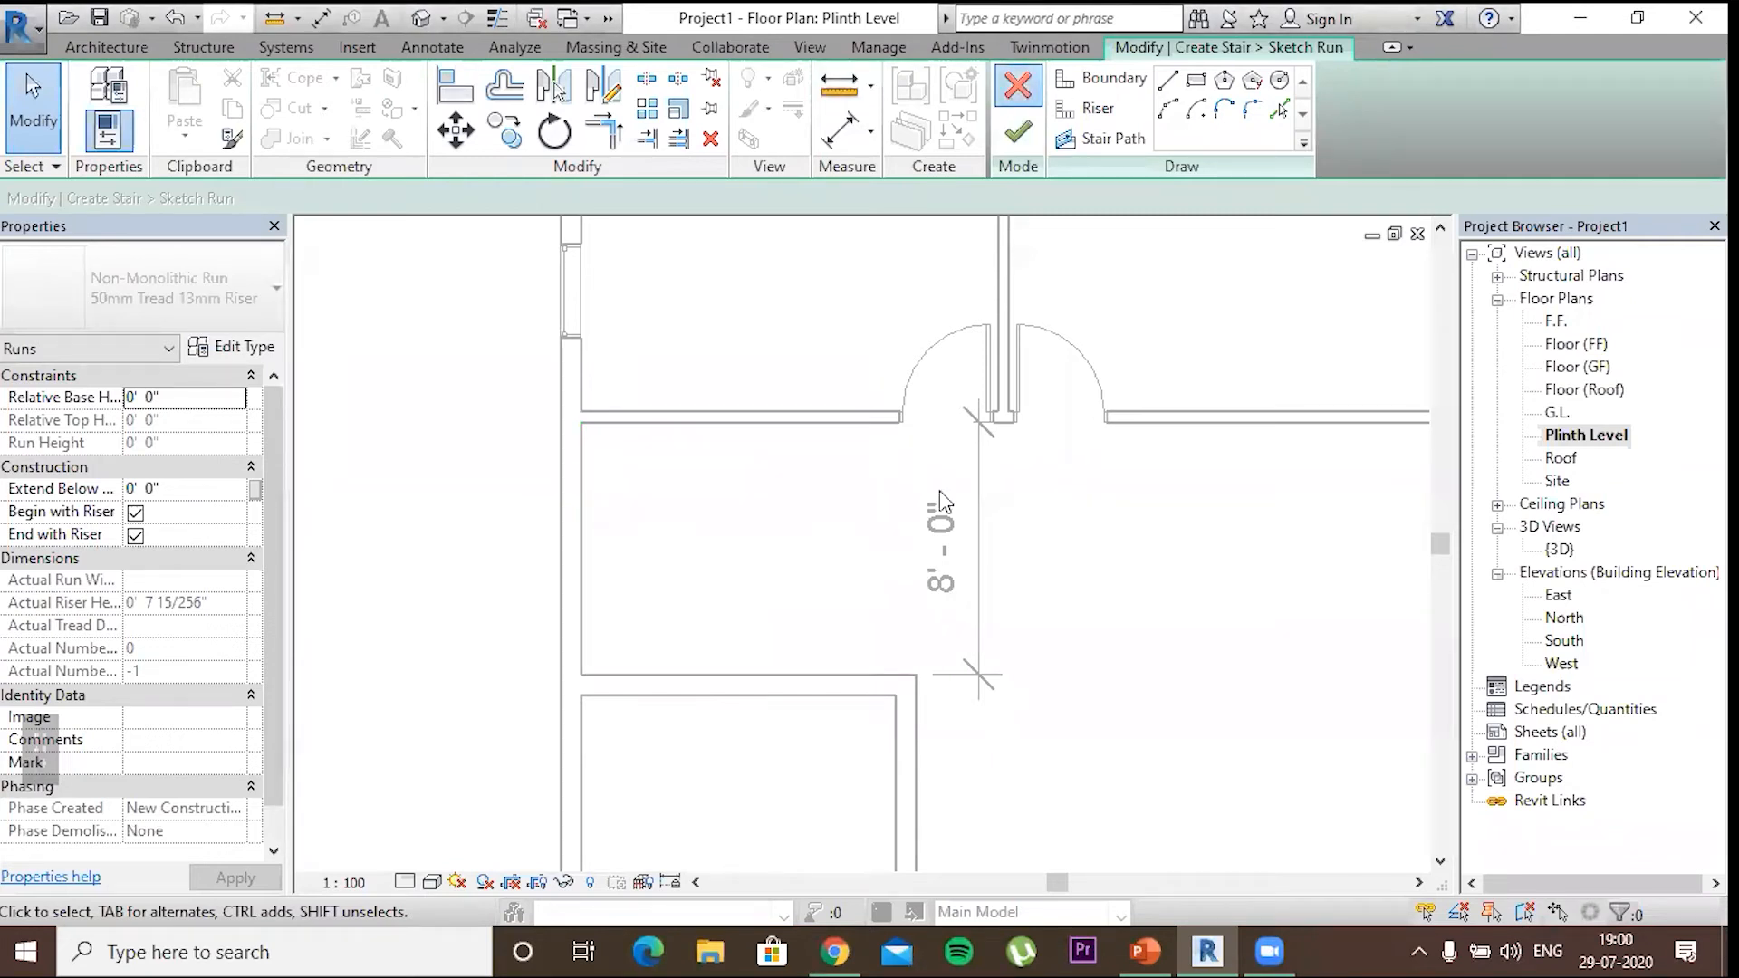
pyautogui.click(918, 494)
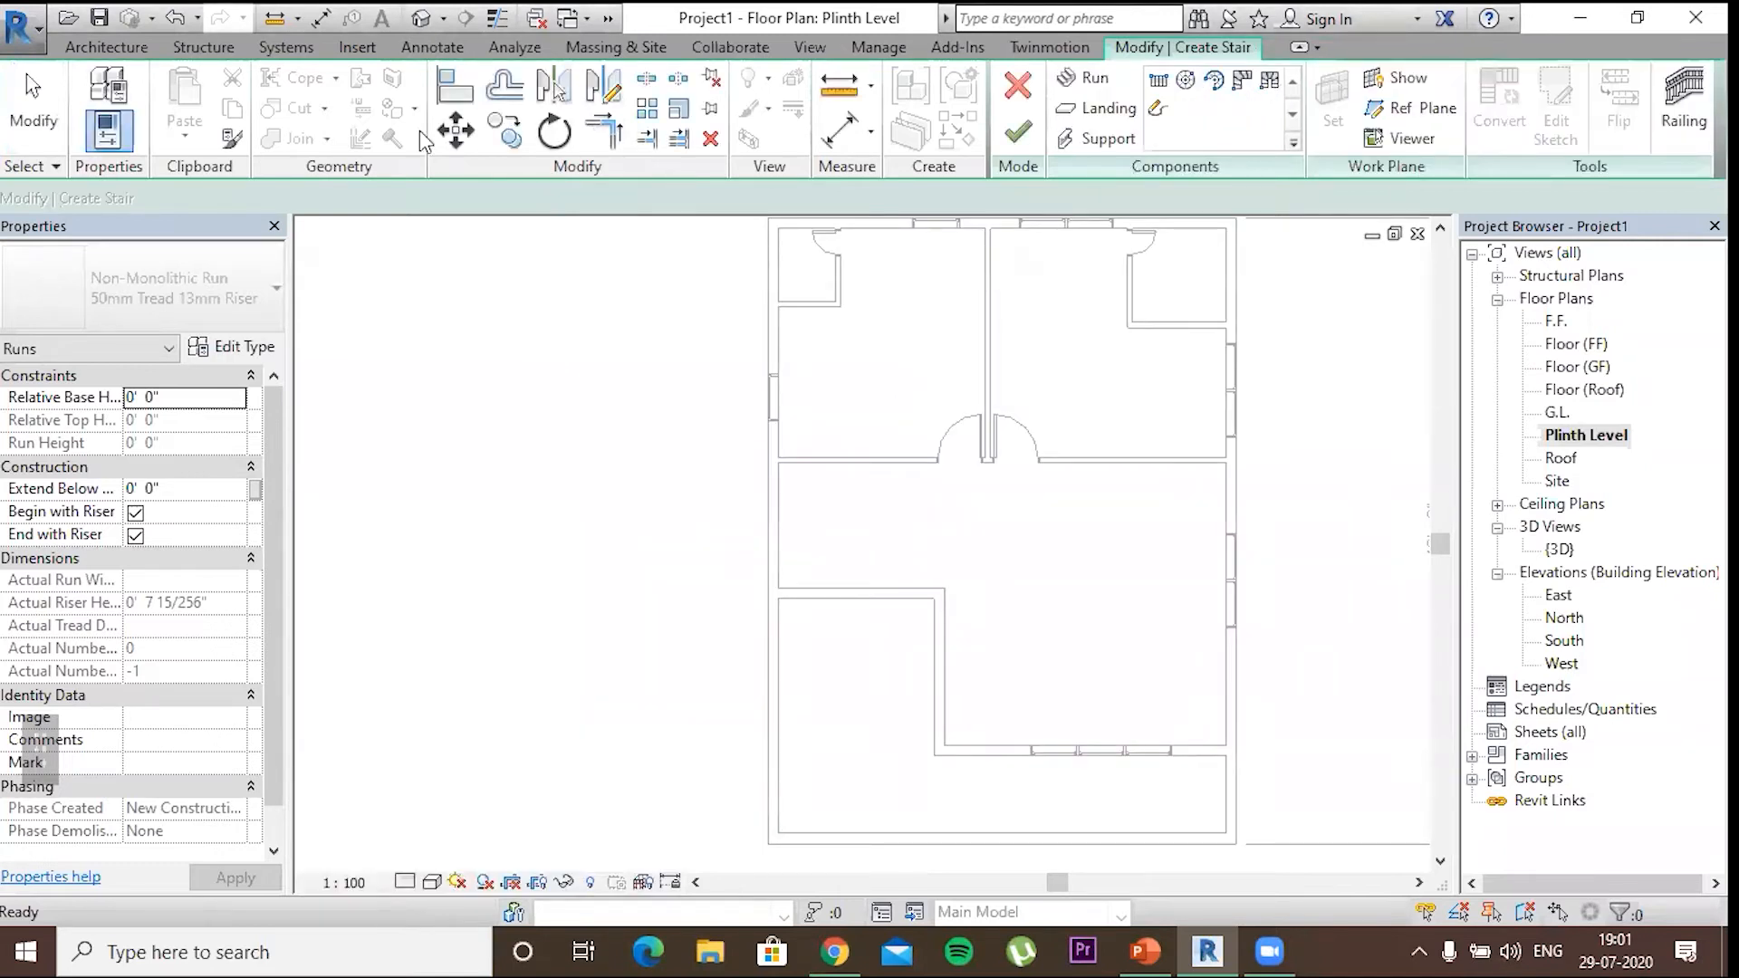
pyautogui.press('Escape')
pyautogui.press('Escape')
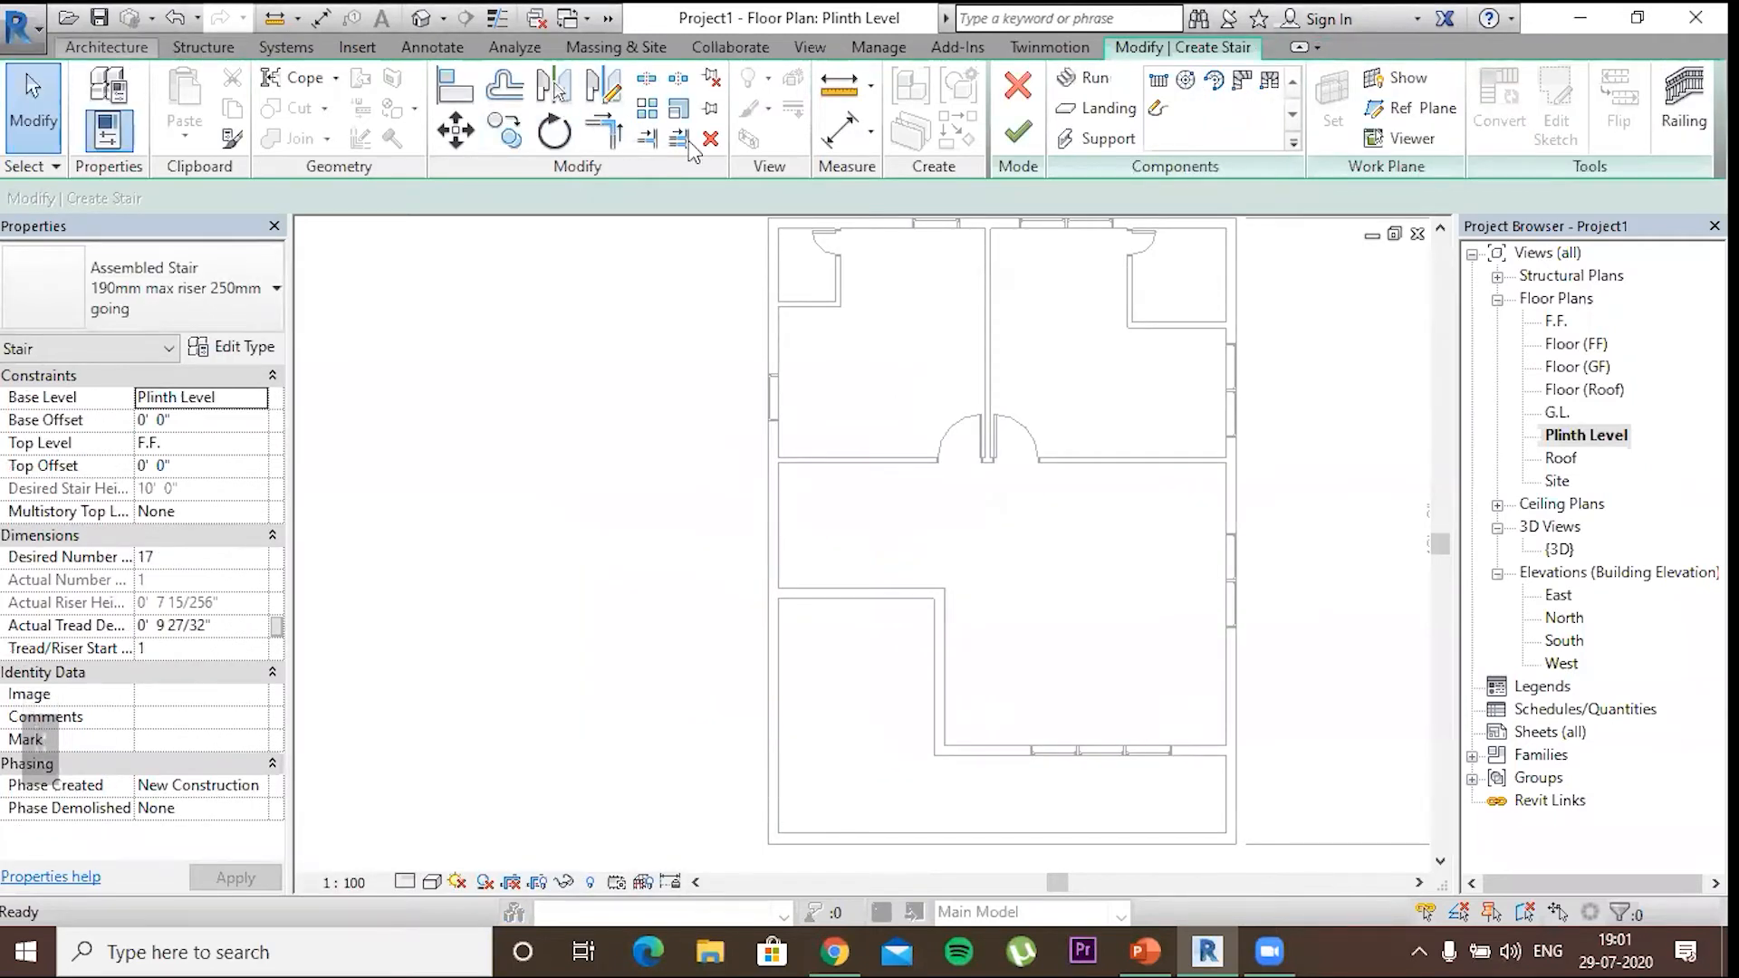
pyautogui.press('Escape')
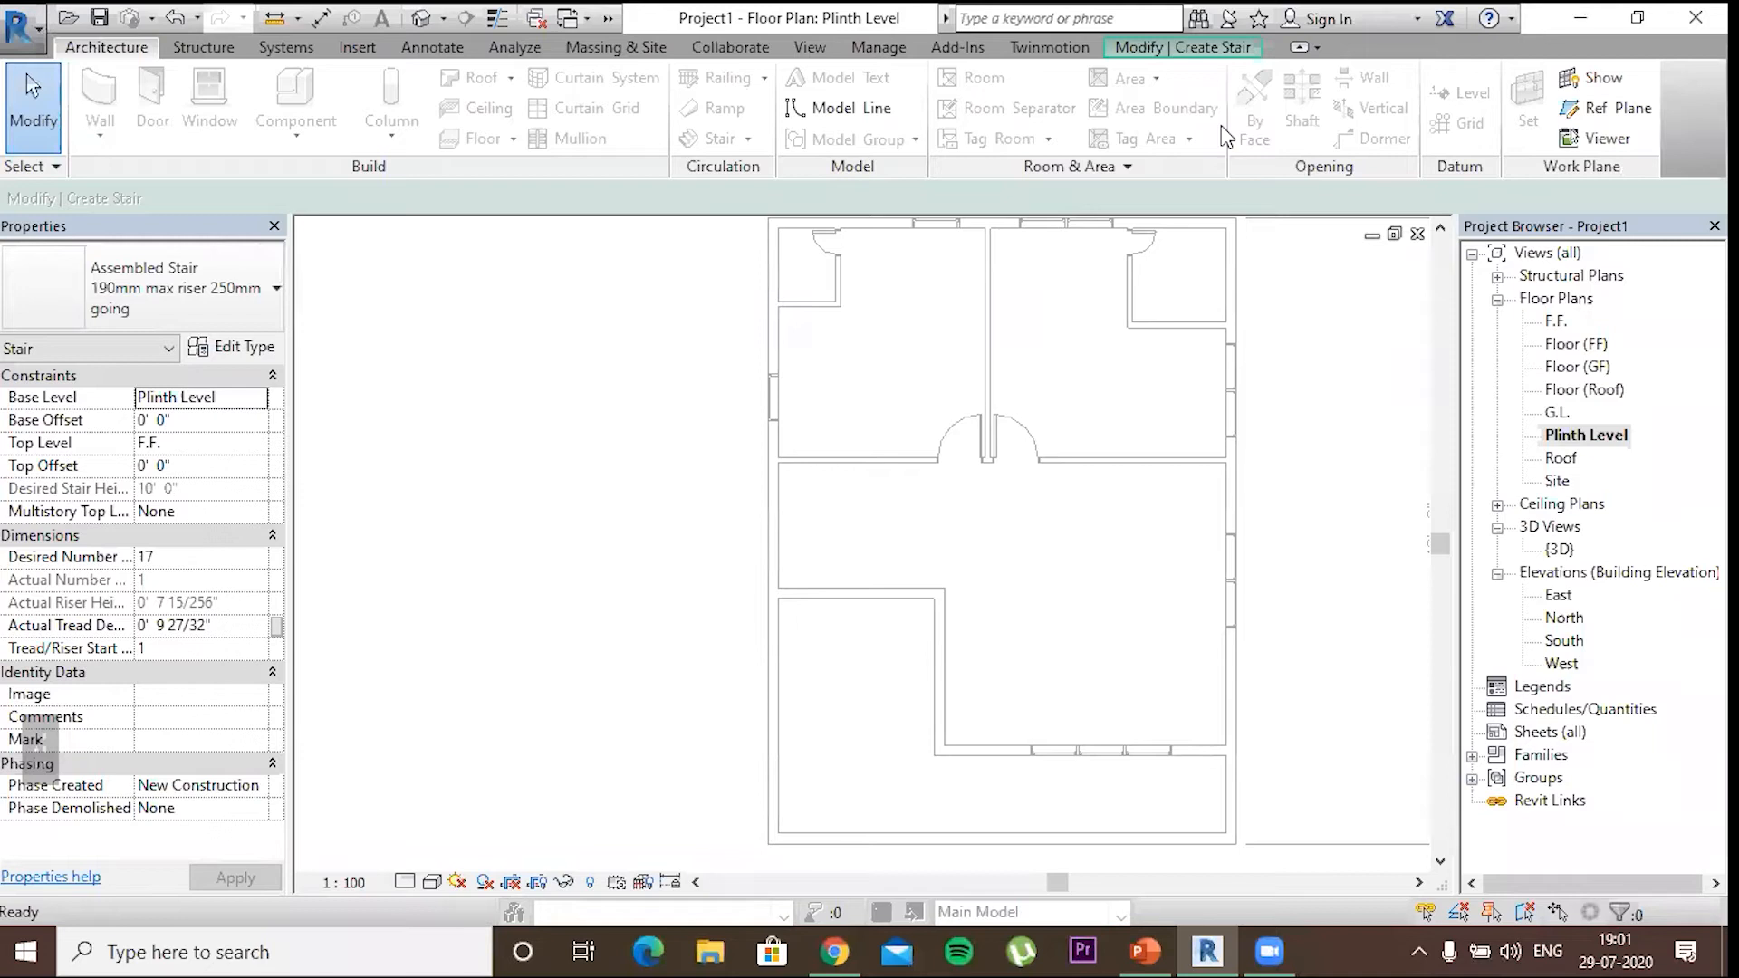
pyautogui.click(1016, 86)
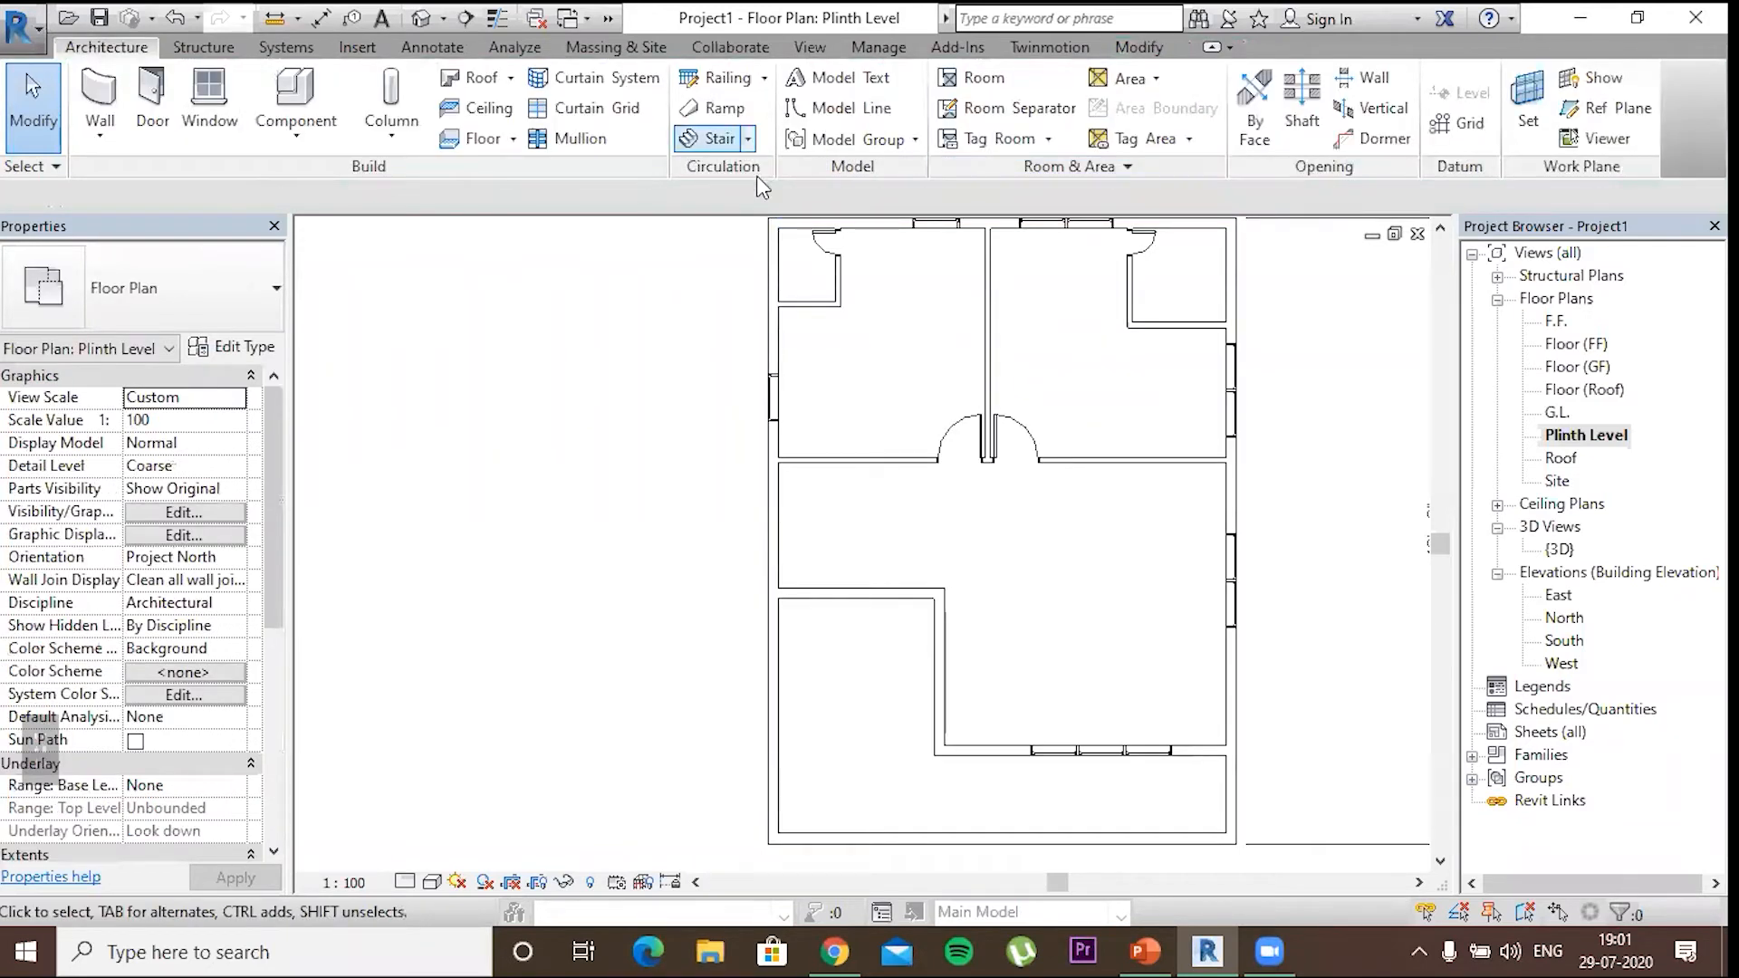
# Start a stair by component and place a full-step spiral run with a radius of about 2'-6" in the bay beside the outer wall
pyautogui.click(748, 139)
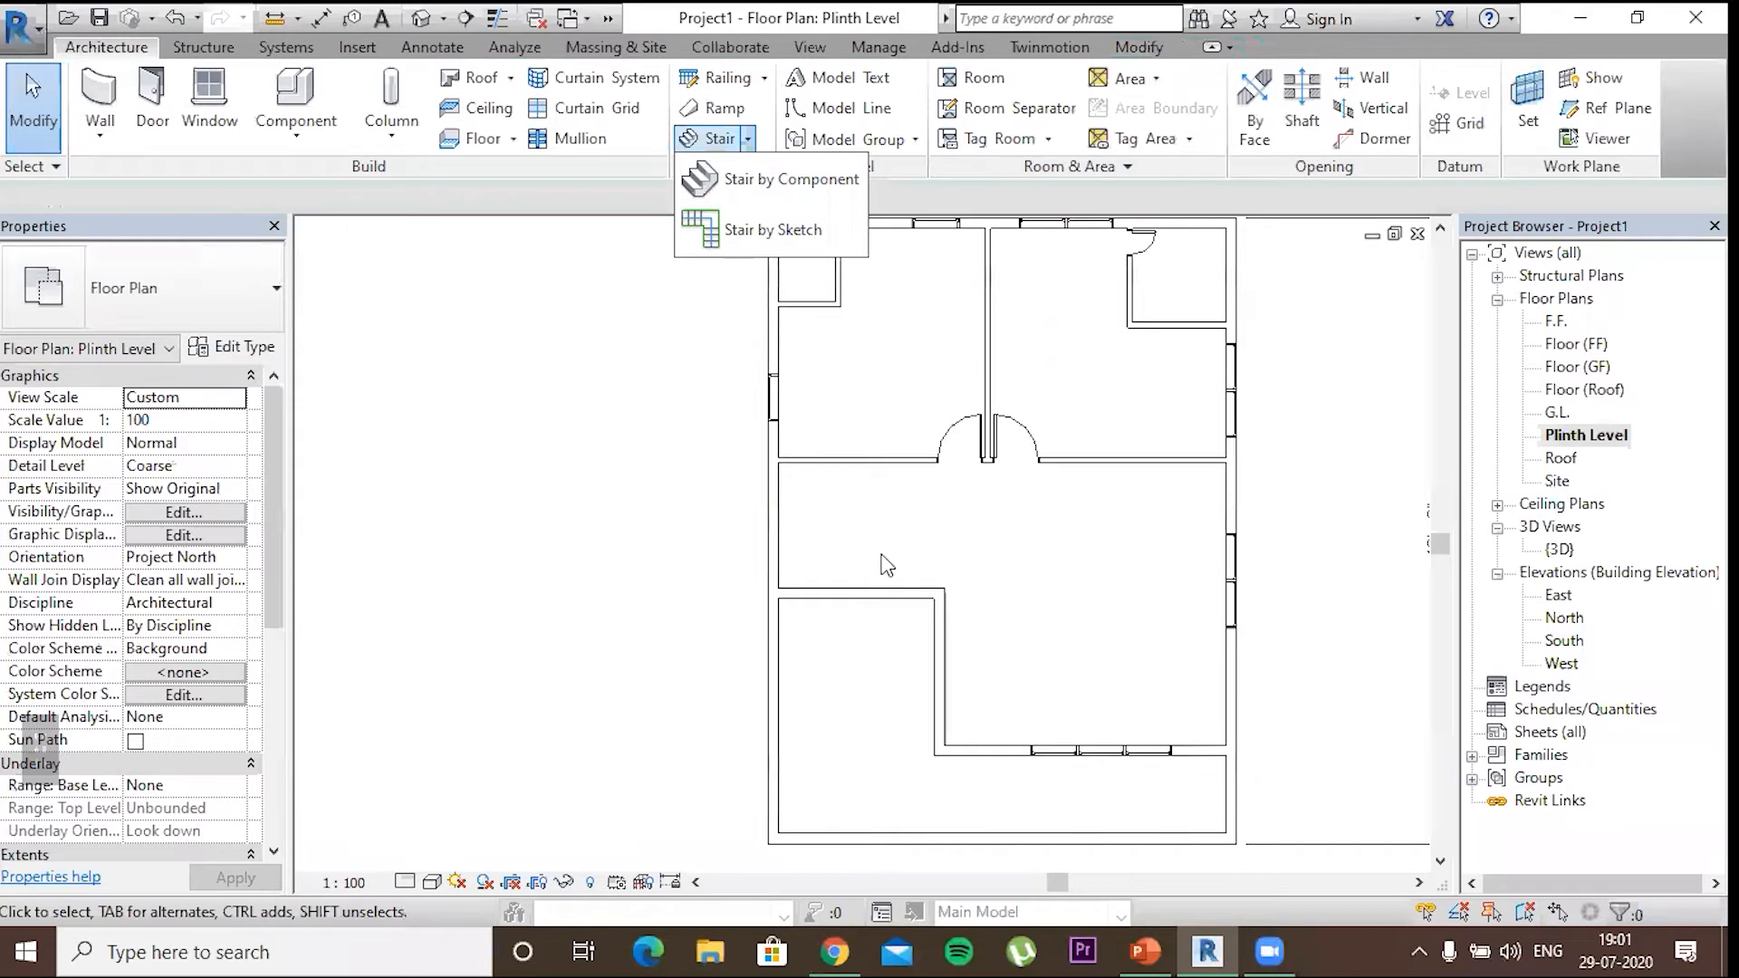
pyautogui.click(779, 179)
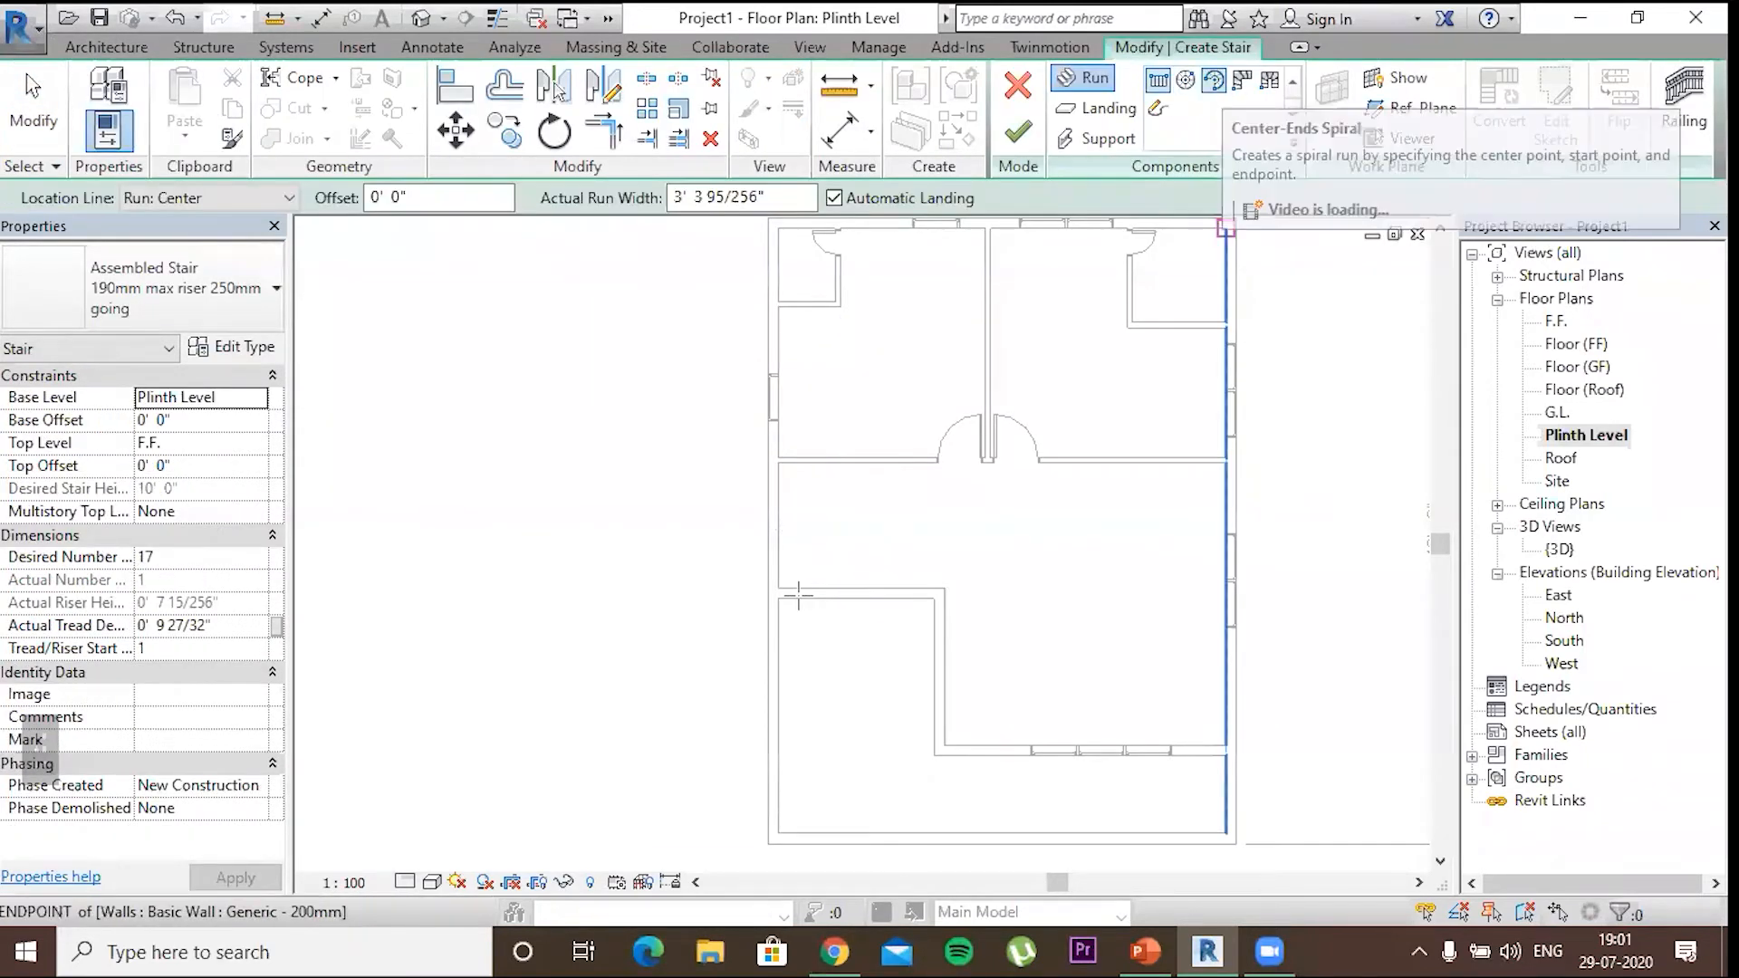
pyautogui.click(839, 524)
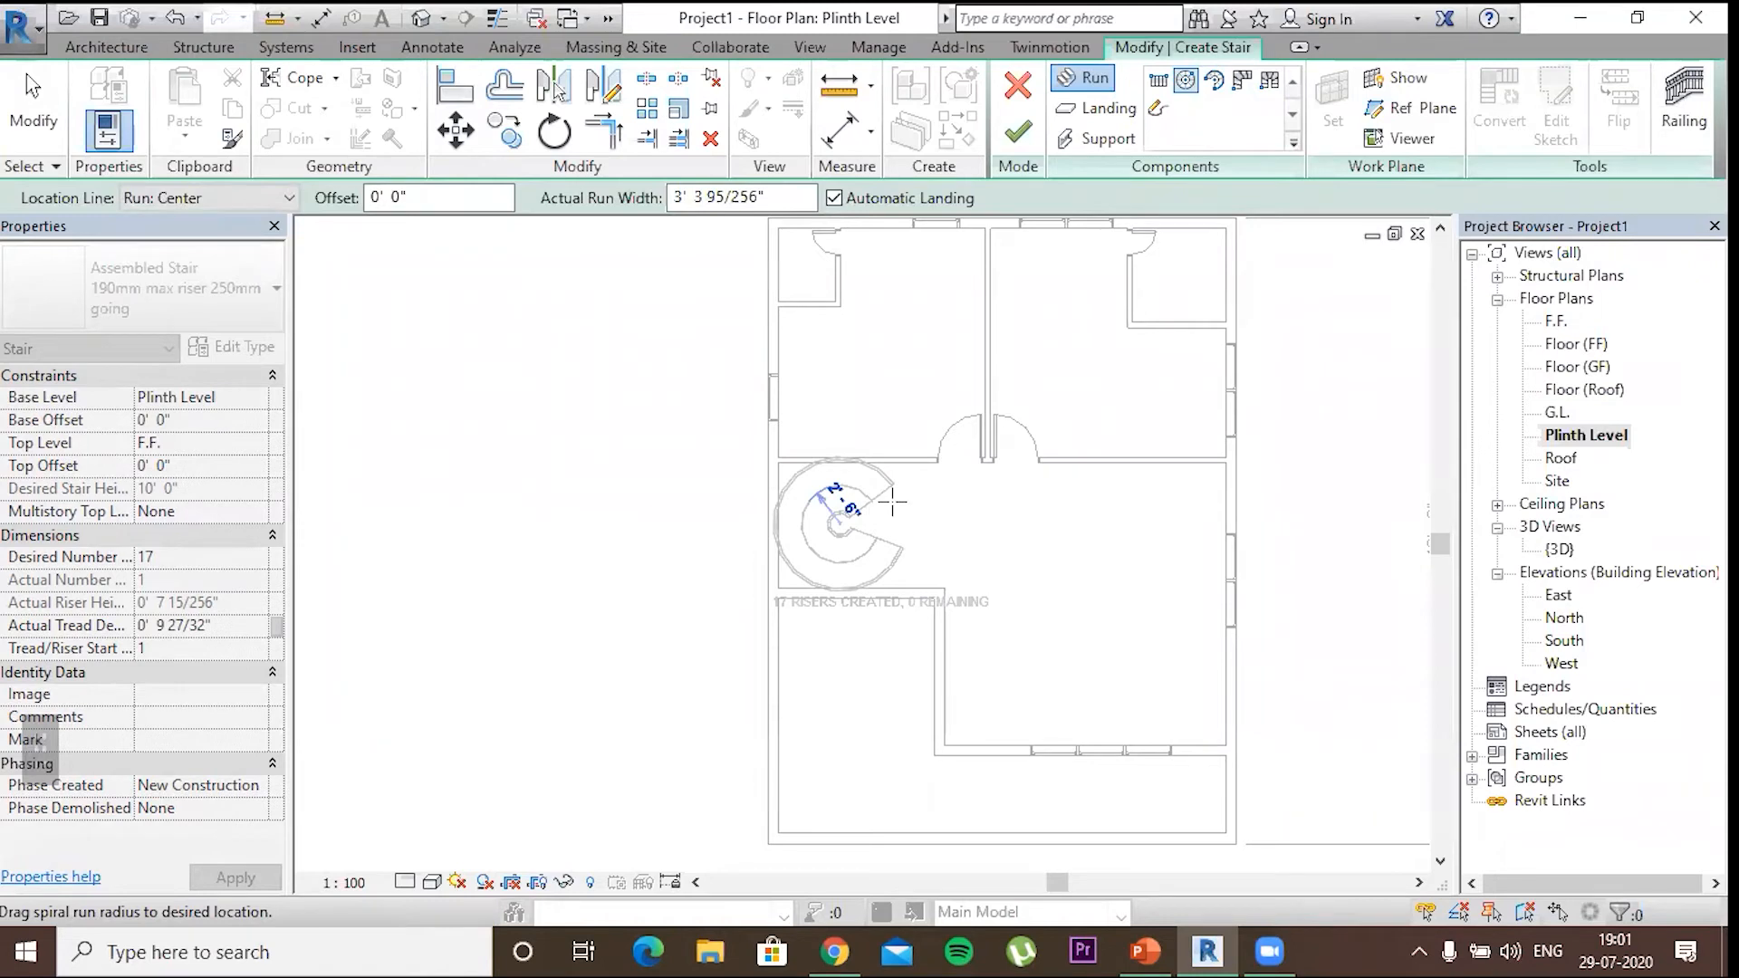
pyautogui.click(814, 585)
pyautogui.press('Escape')
pyautogui.press('Escape')
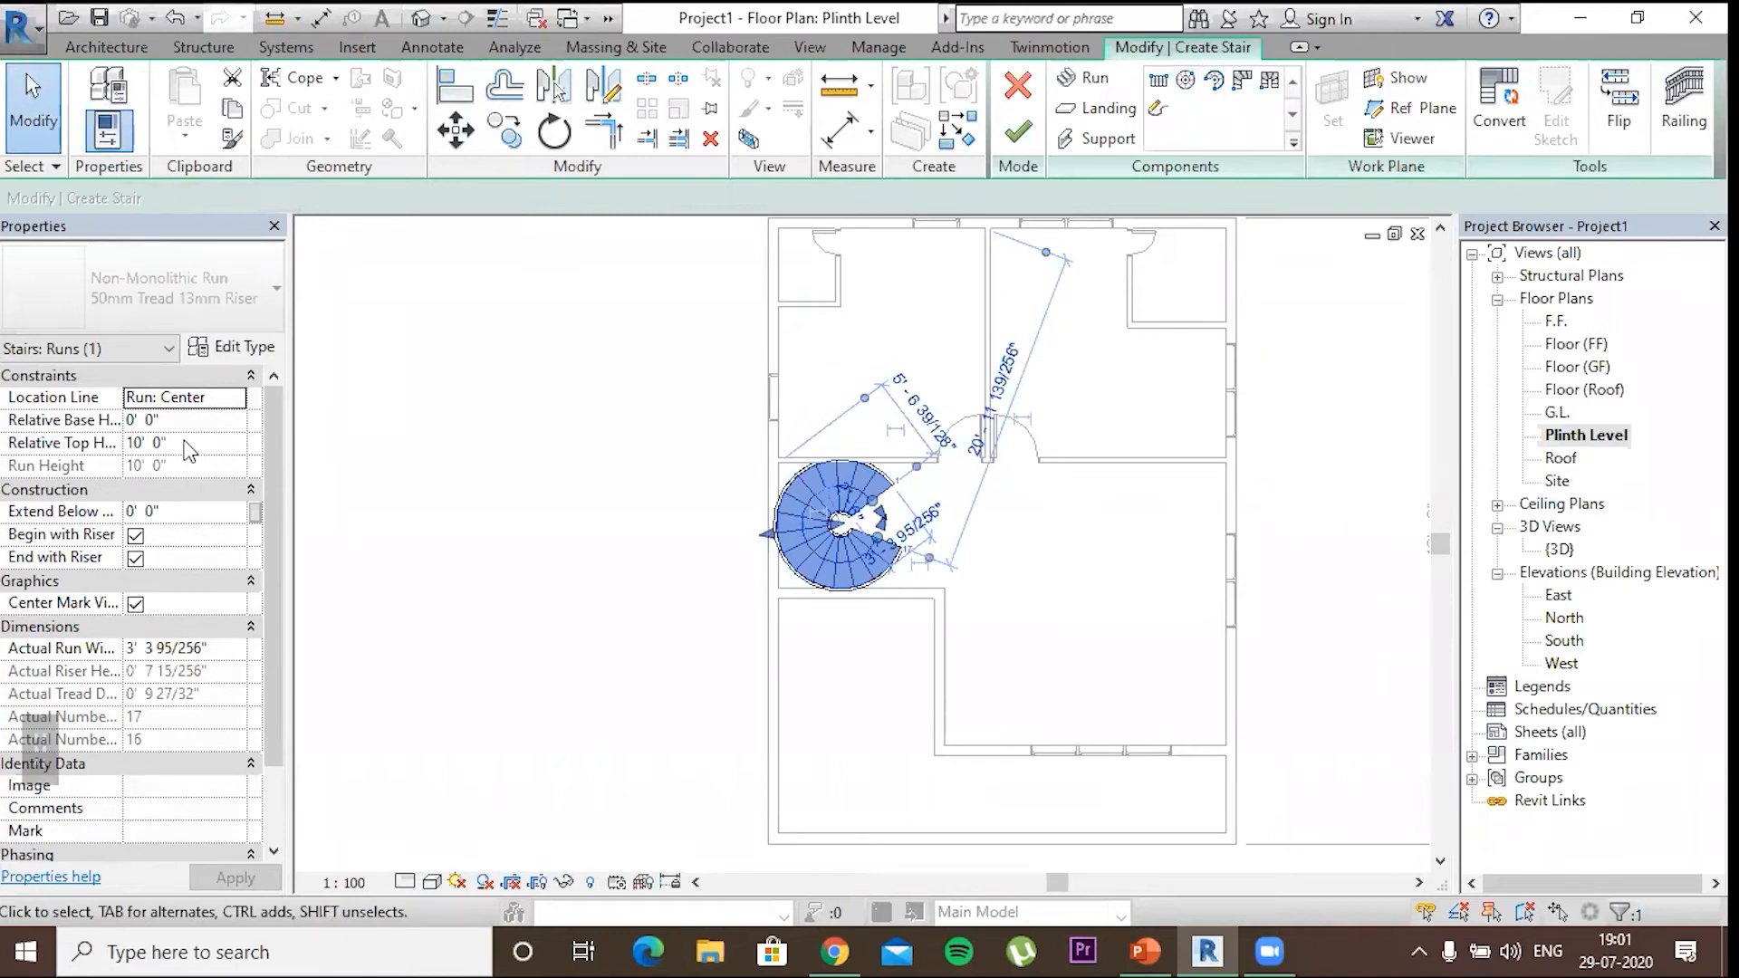
pyautogui.press('Escape')
pyautogui.press('Escape')
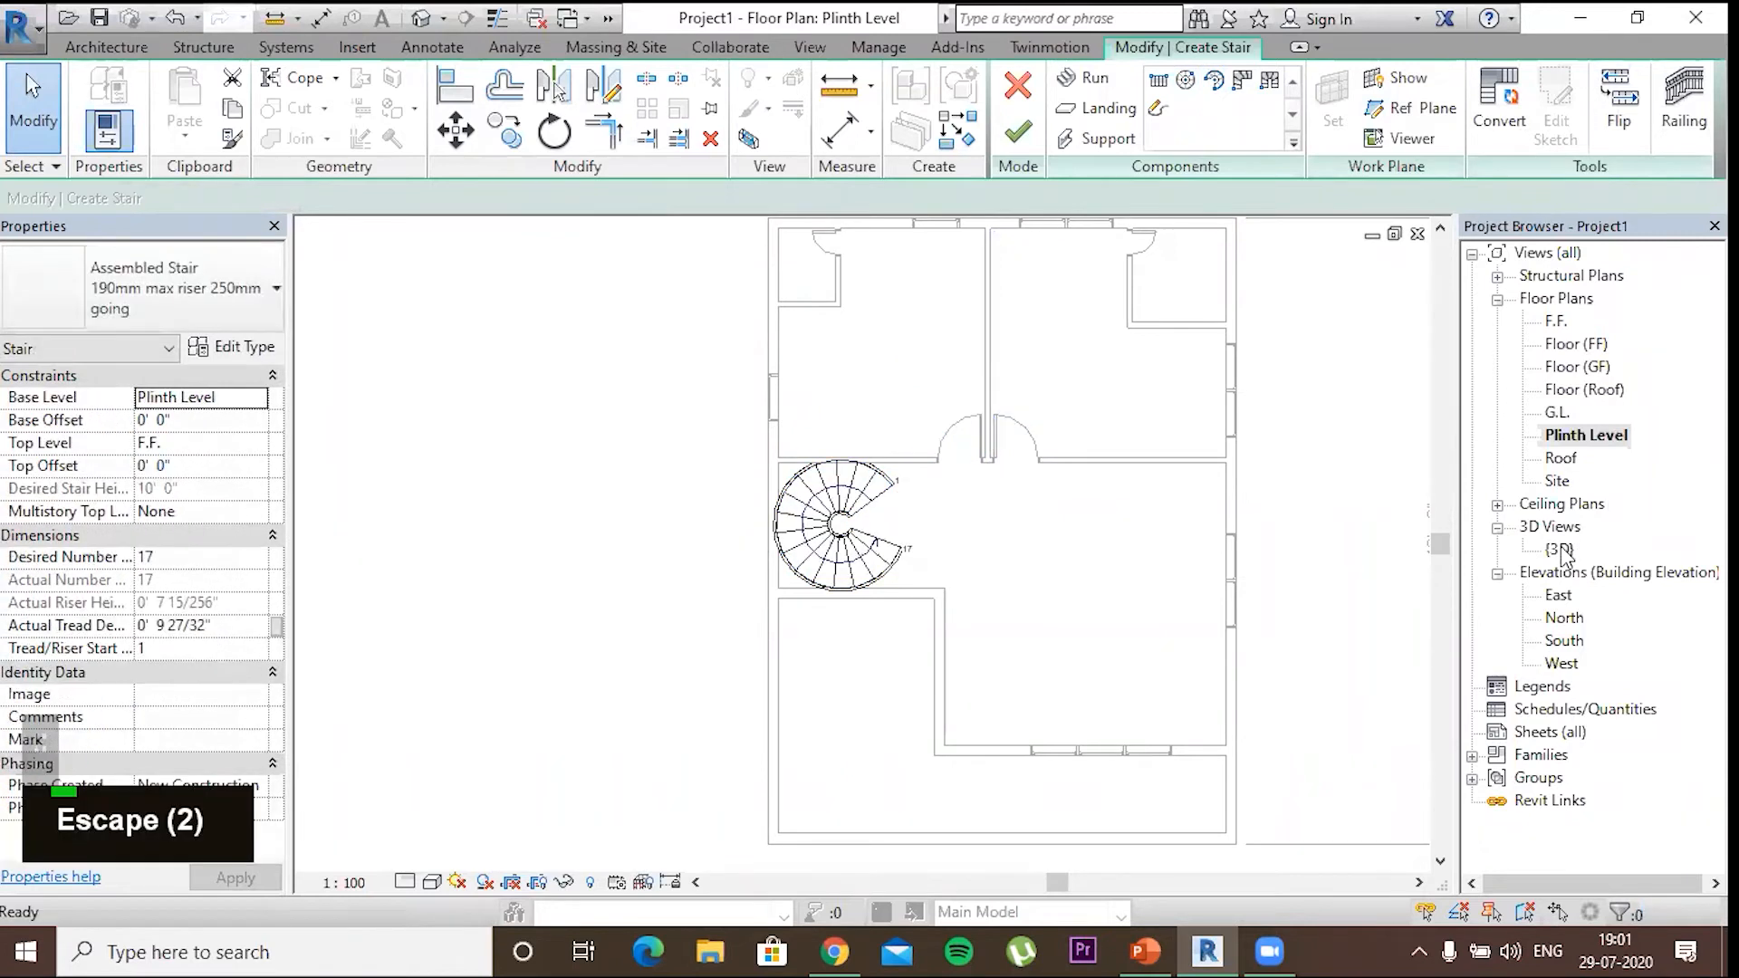
# Review the spiral run in the 3D view and delete it in the Plinth Level floor plan
pyautogui.doubleClick(1560, 549)
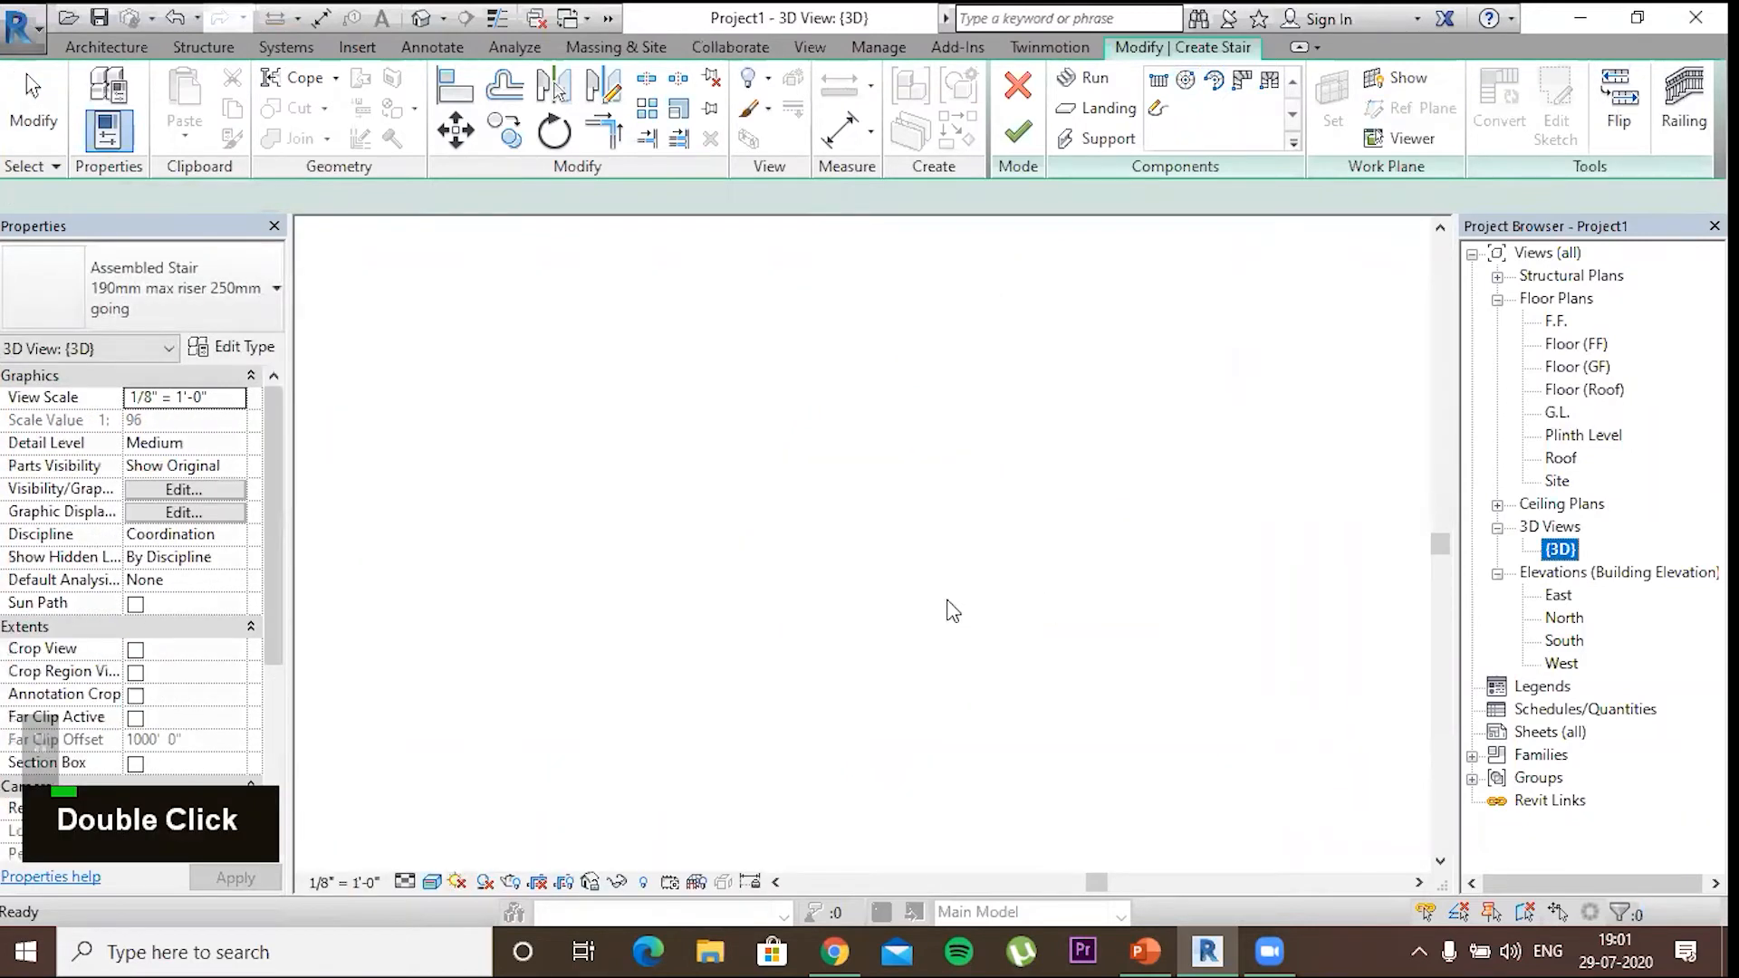
pyautogui.scroll(-2, 974, 622)
pyautogui.keyDown('shift'); pyautogui.moveTo(852, 570); pyautogui.dragTo(961, 313, button='middle'); pyautogui.keyUp('shift')
pyautogui.scroll(2, 878, 449)
pyautogui.scroll(3, 867, 437)
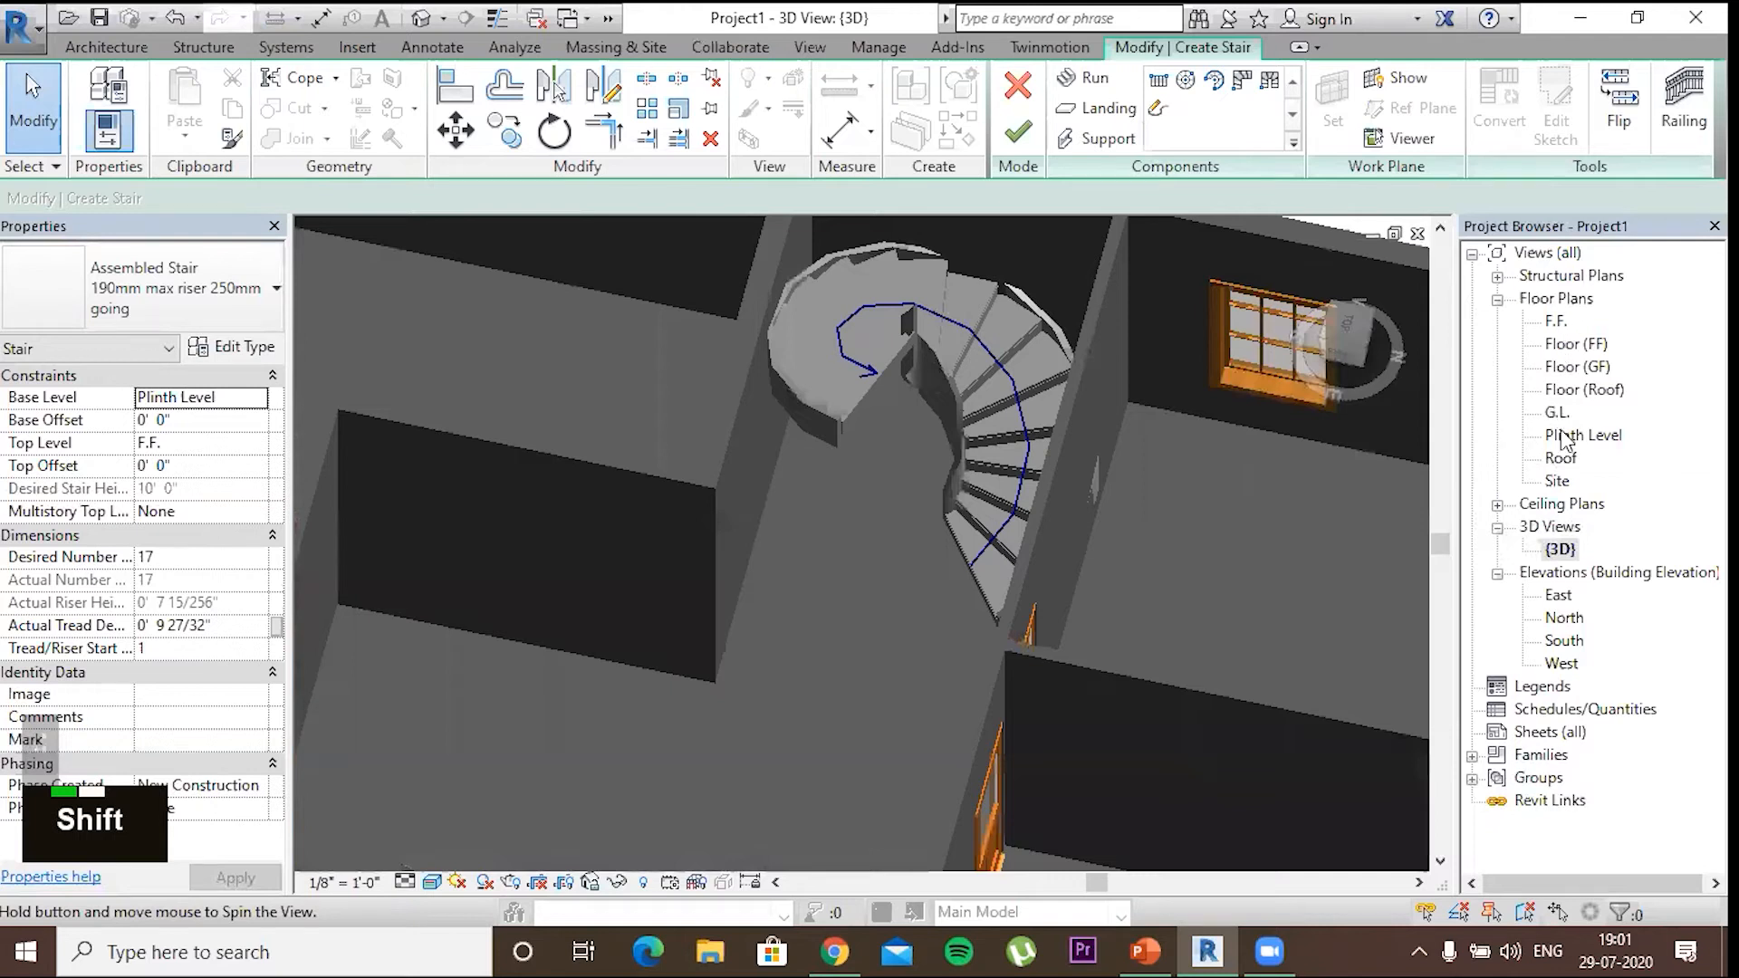
pyautogui.keyDown('shift'); pyautogui.moveTo(1554, 433); pyautogui.dragTo(1580, 399, button='middle'); pyautogui.keyUp('shift')
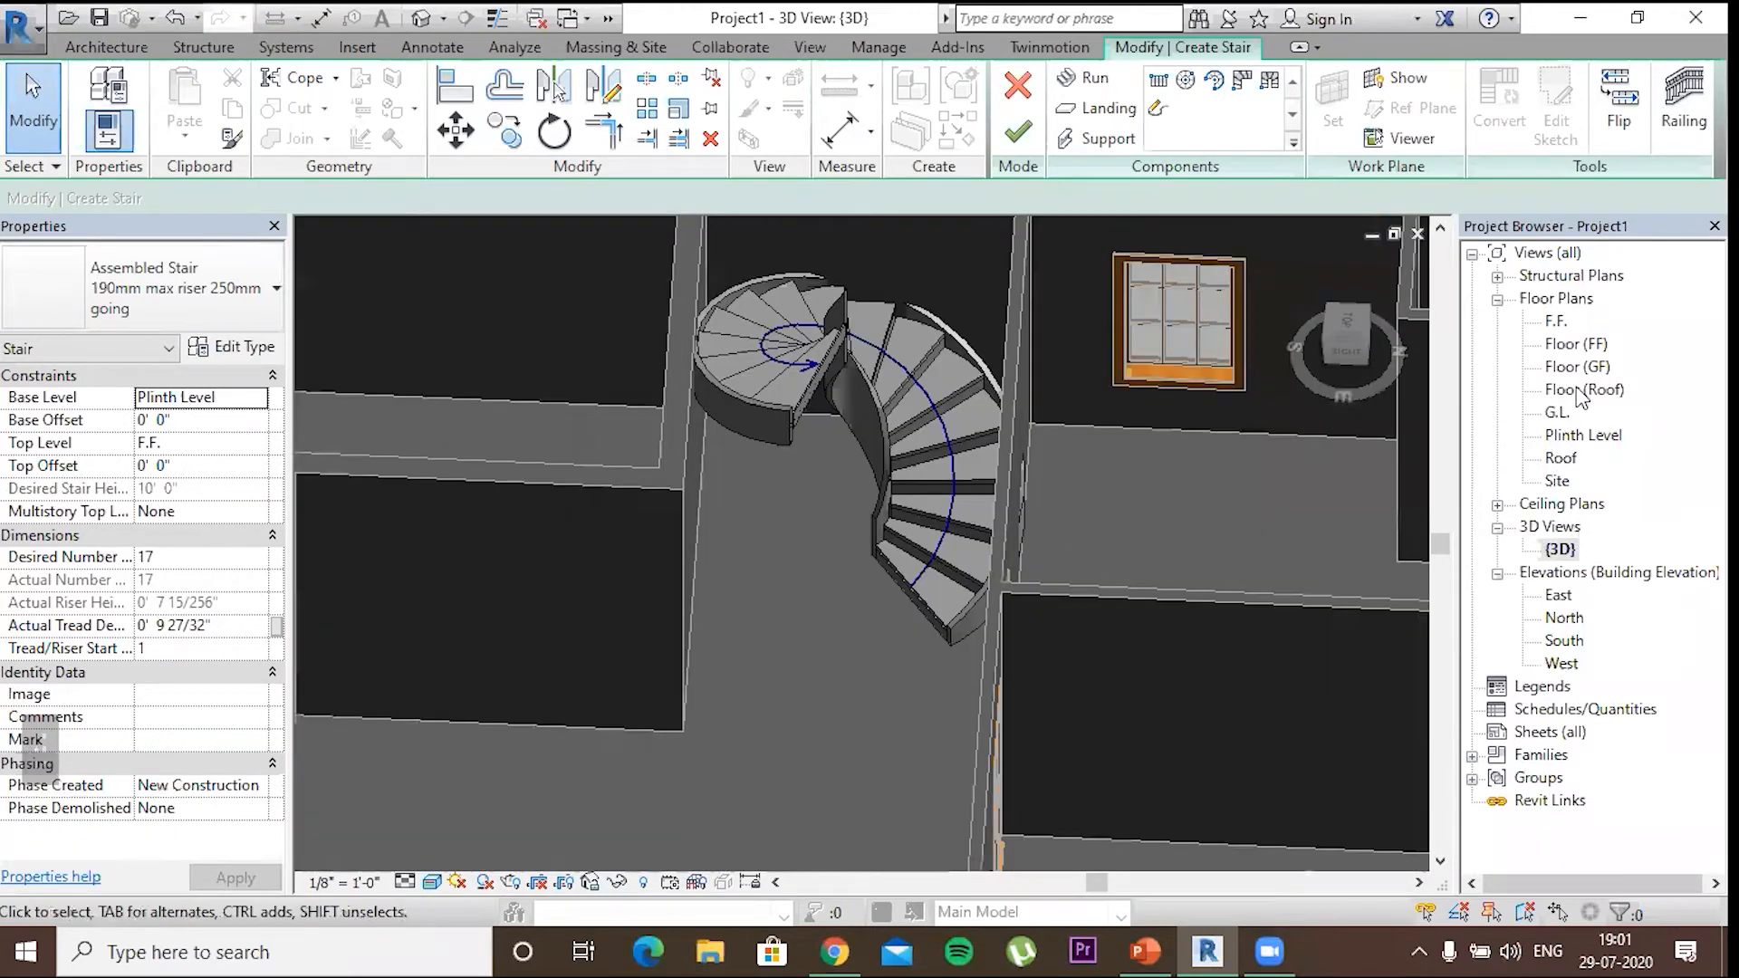
pyautogui.doubleClick(1586, 437)
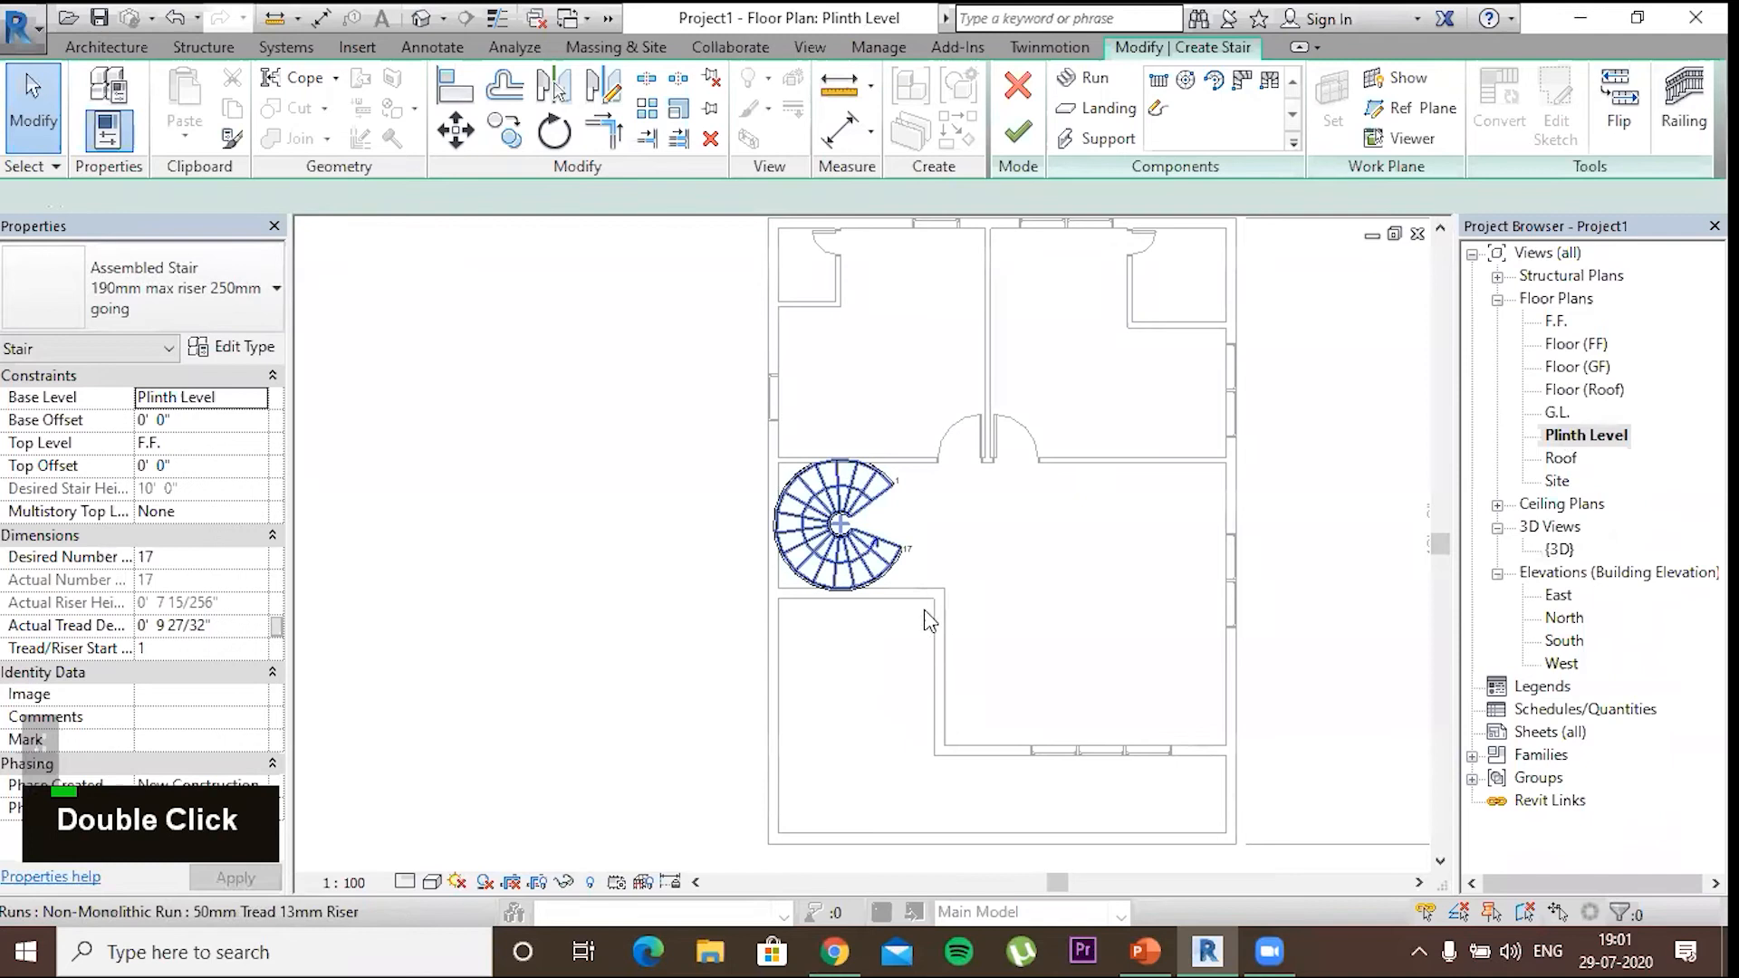
pyautogui.rightClick(925, 619)
pyautogui.click(1242, 83)
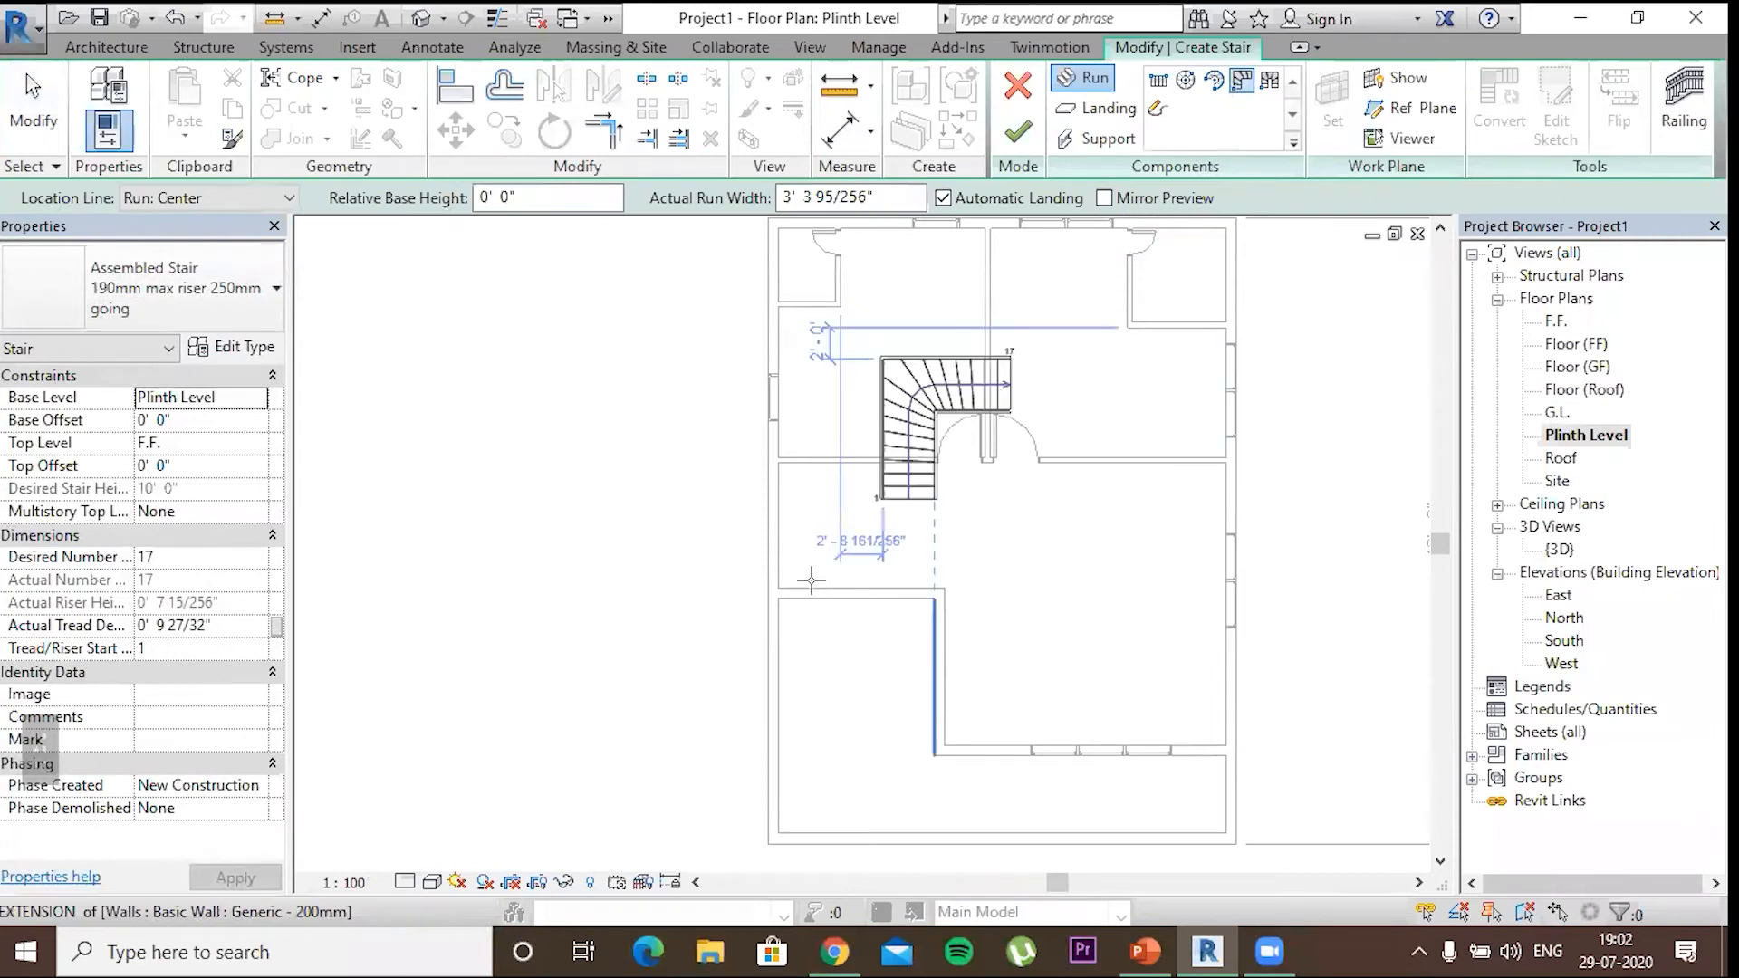
pyautogui.scroll(2, 809, 593)
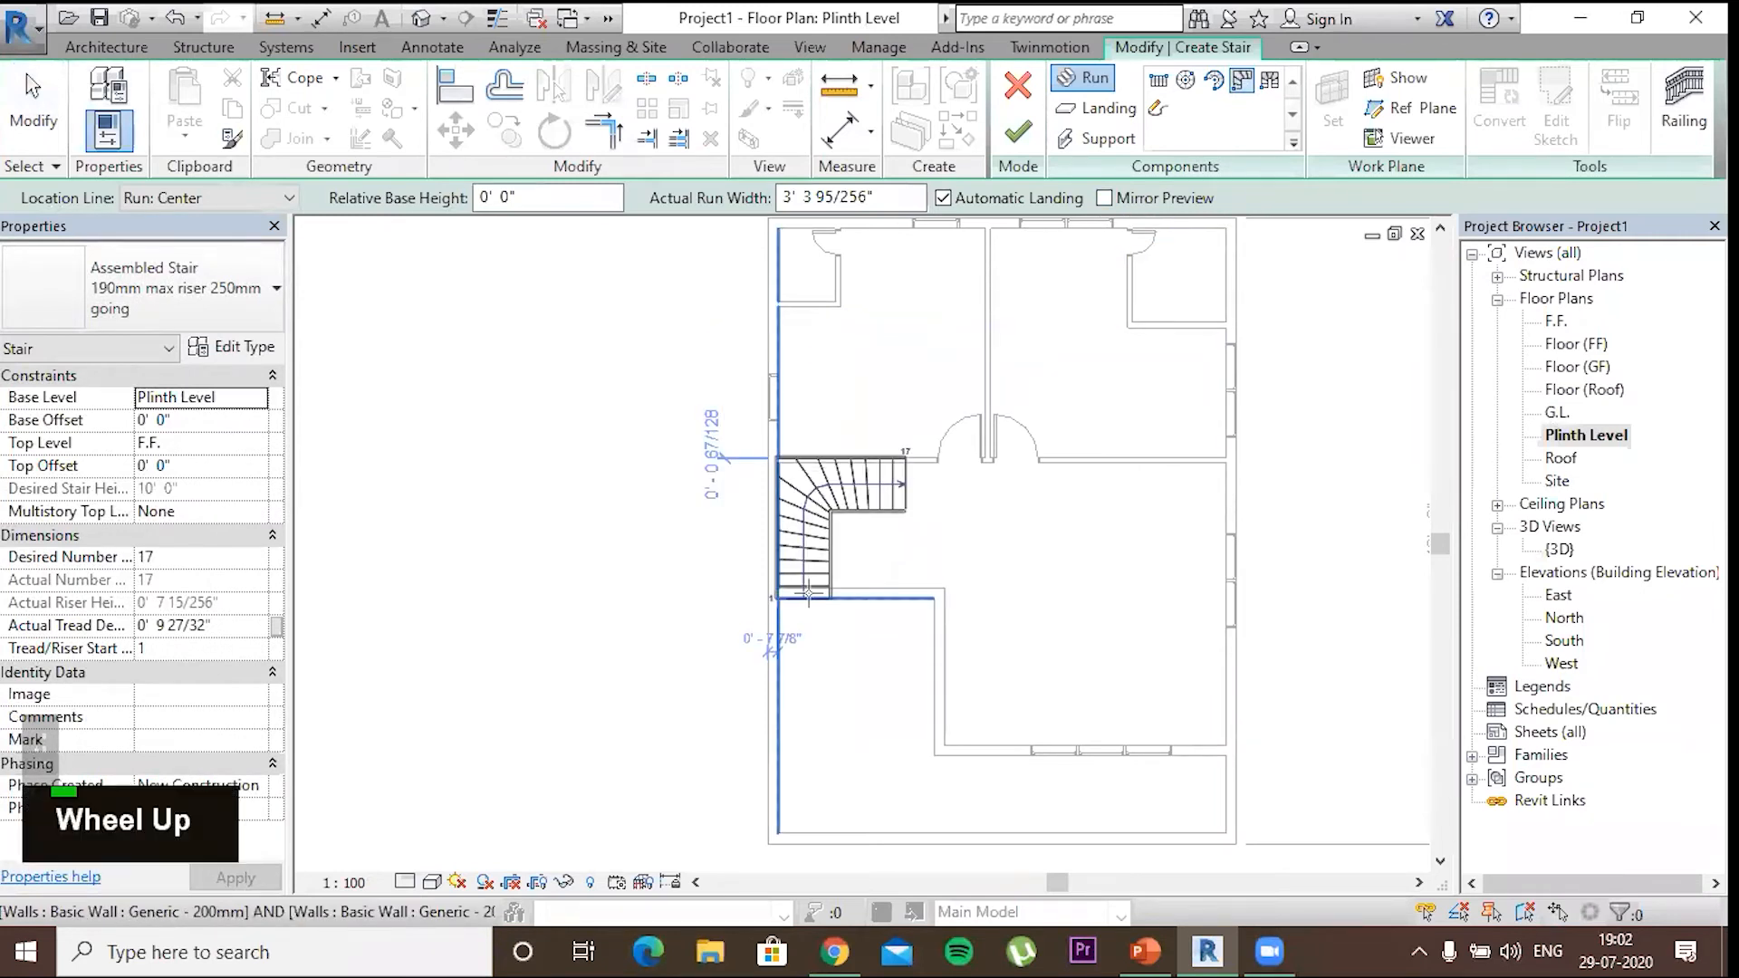
pyautogui.press('space')
pyautogui.press('space')
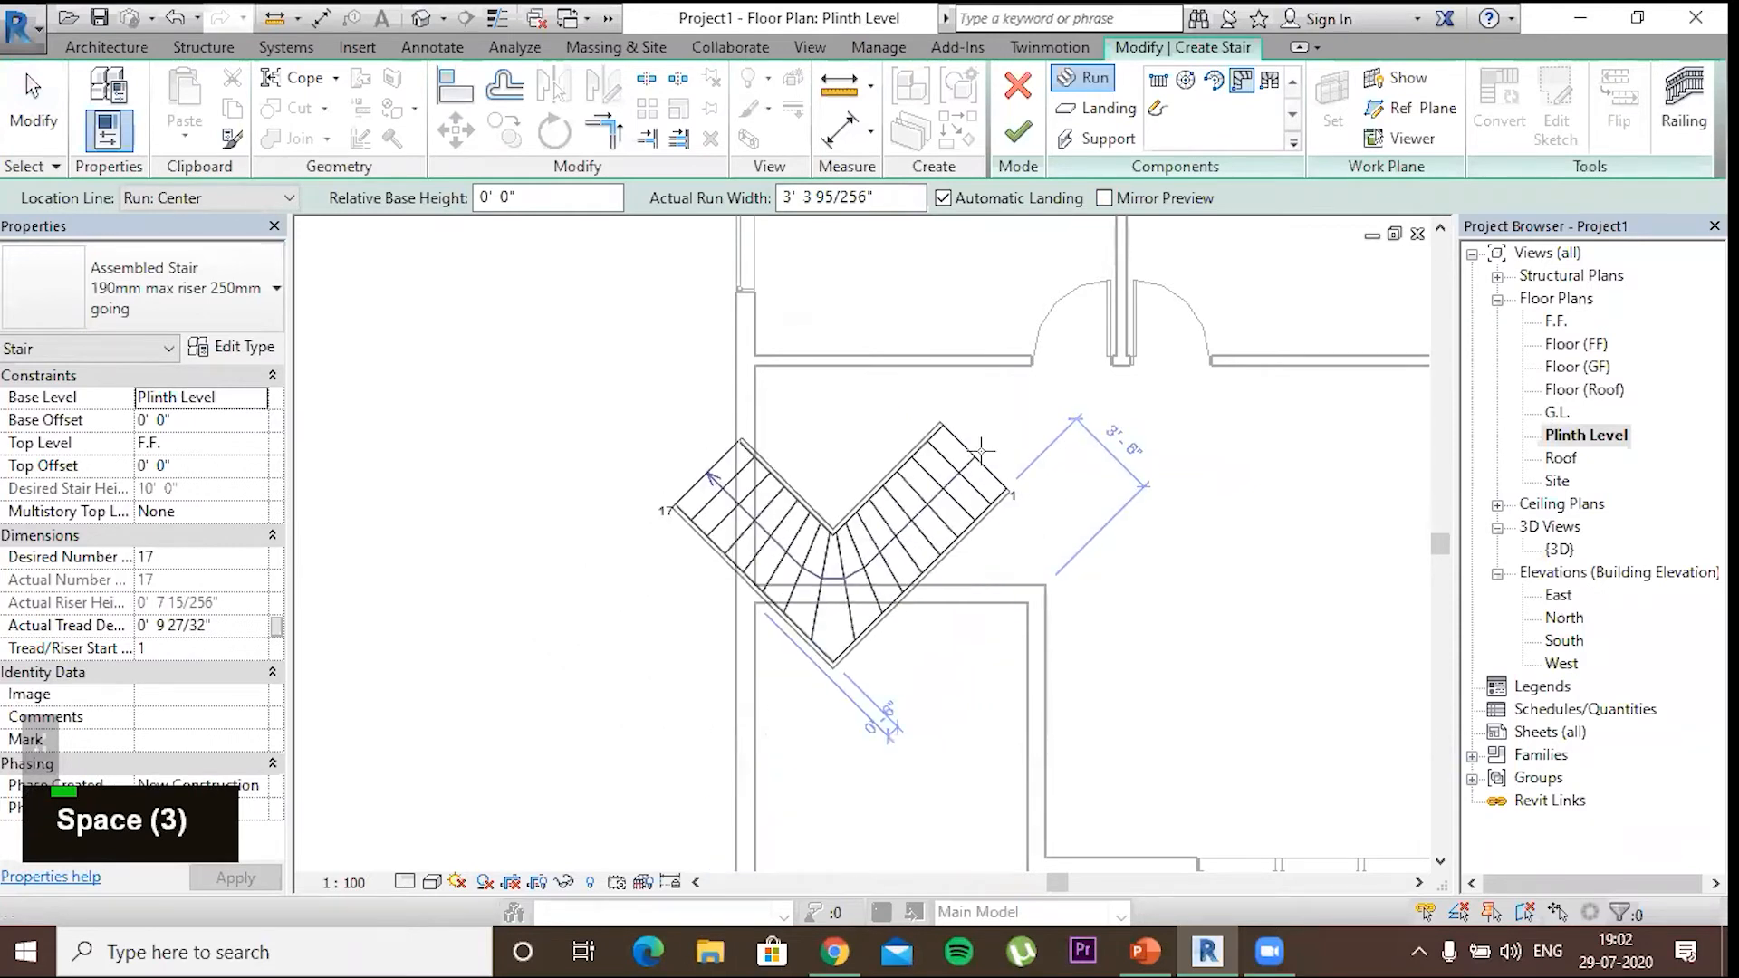
pyautogui.press('space')
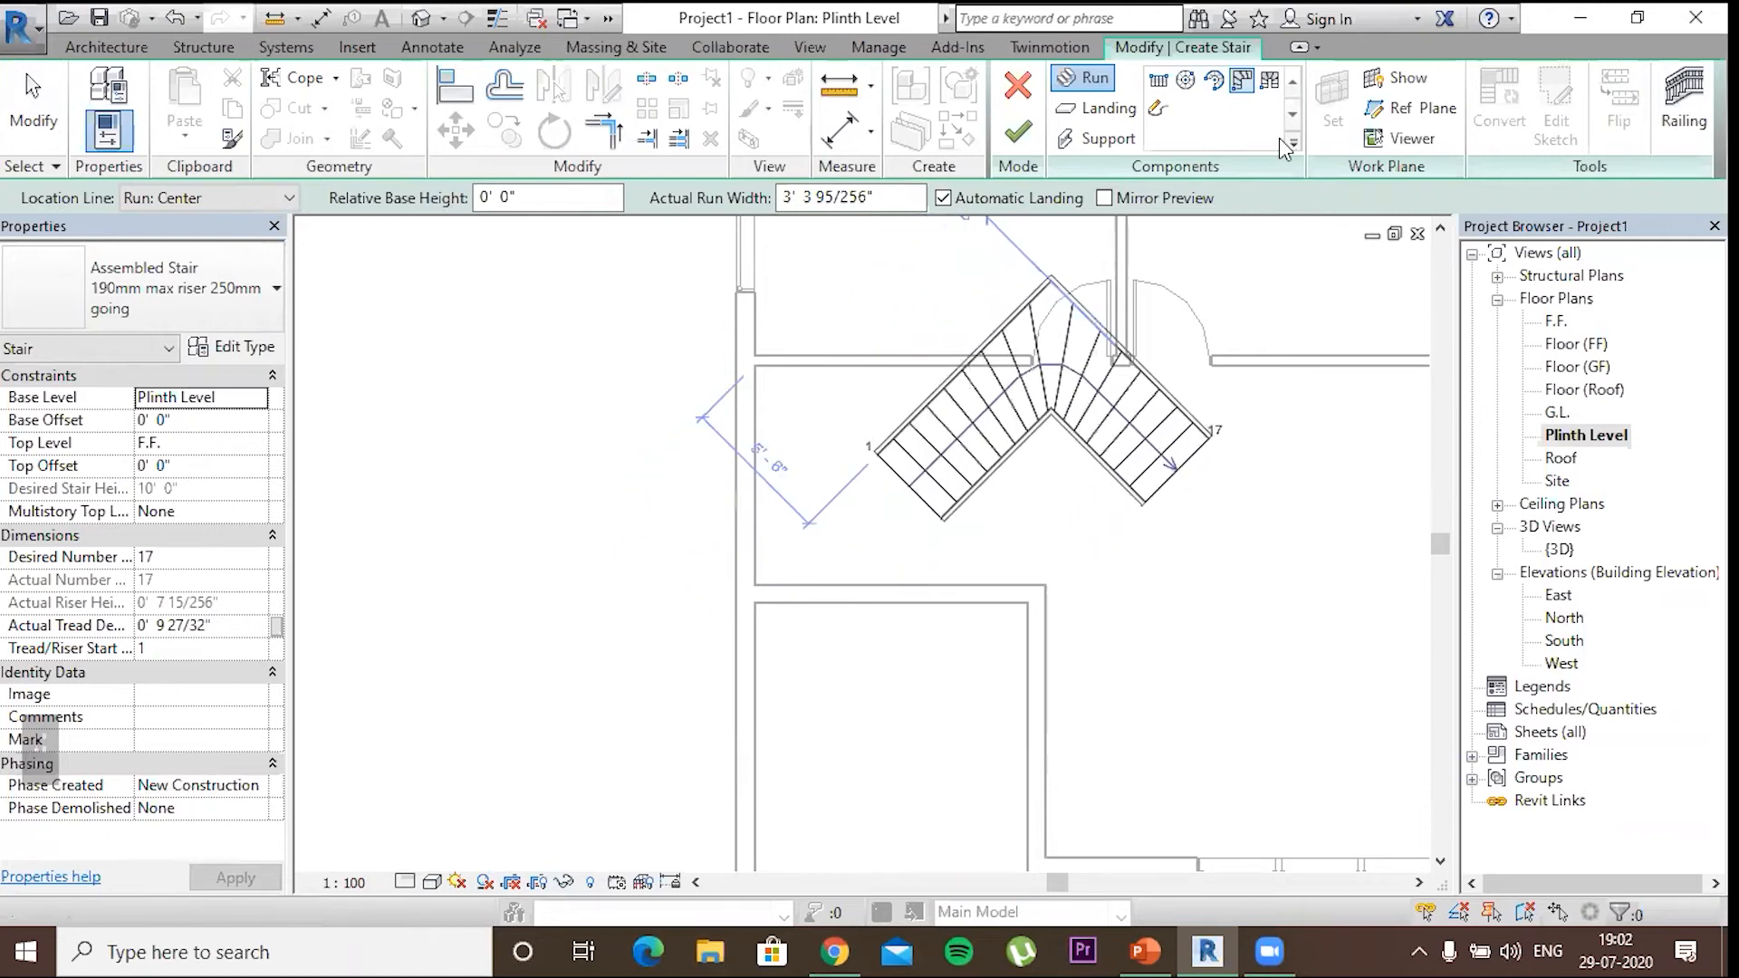
pyautogui.press('Escape')
pyautogui.press('Escape')
# Place a U-shape winder run in the bay against the outer wall, rotated so both flights open towards the room
pyautogui.click(1270, 80)
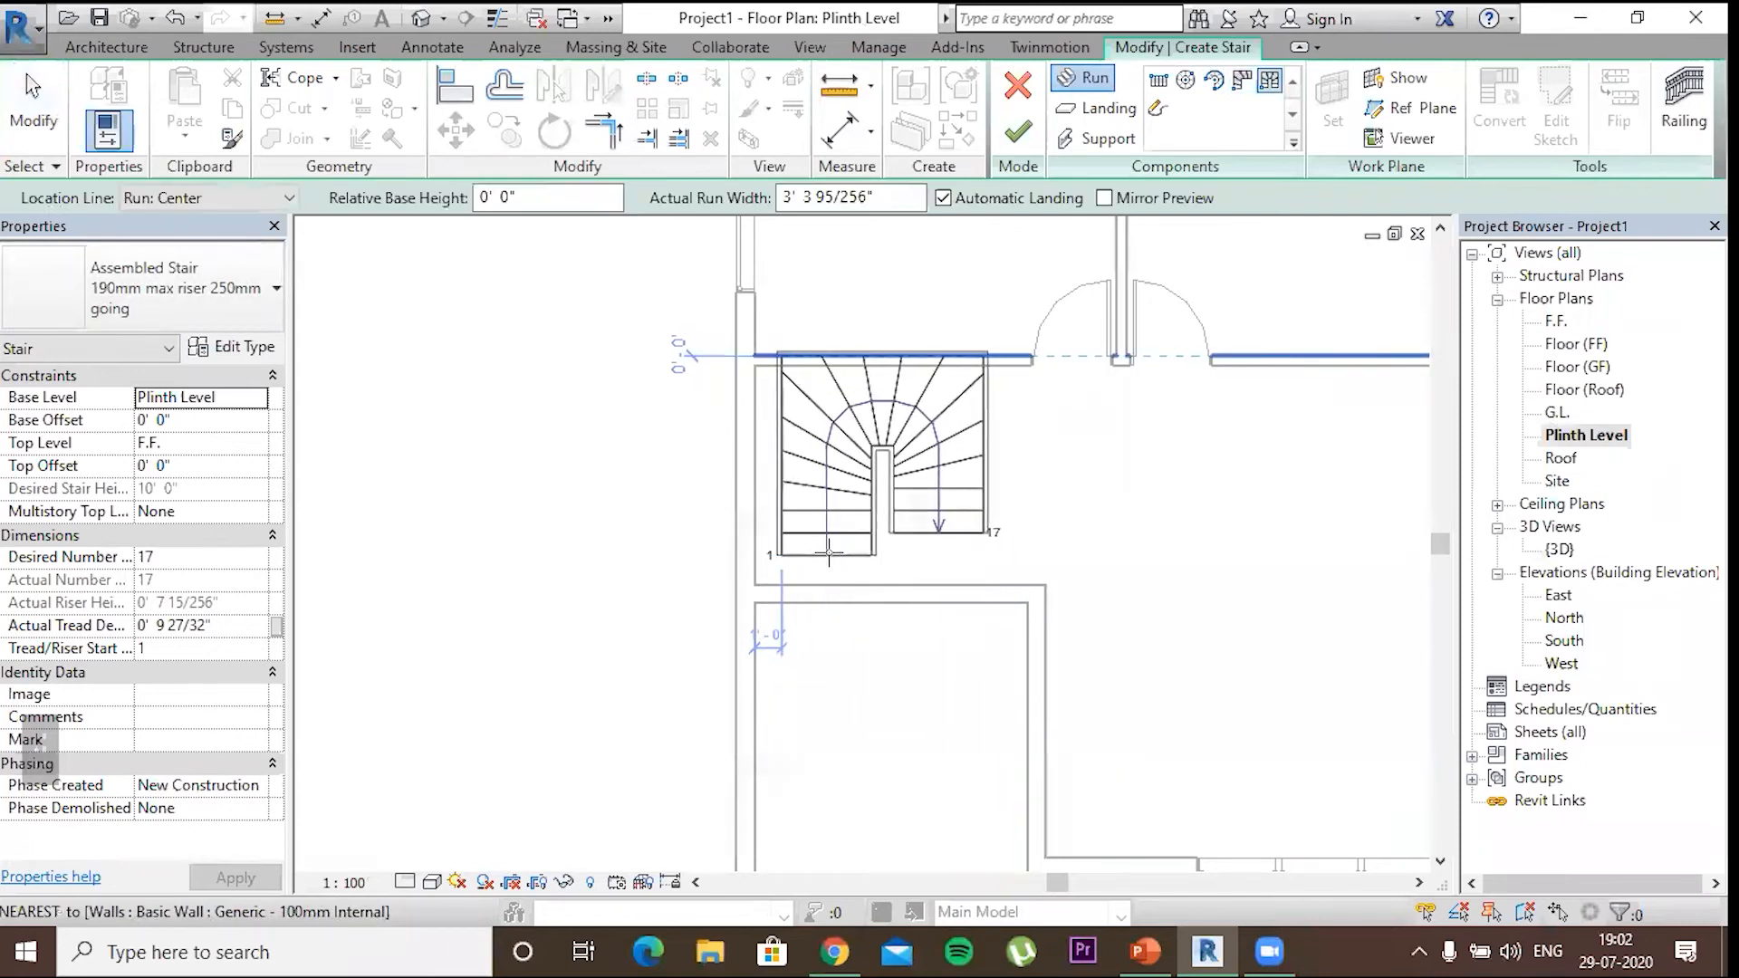
pyautogui.press('space')
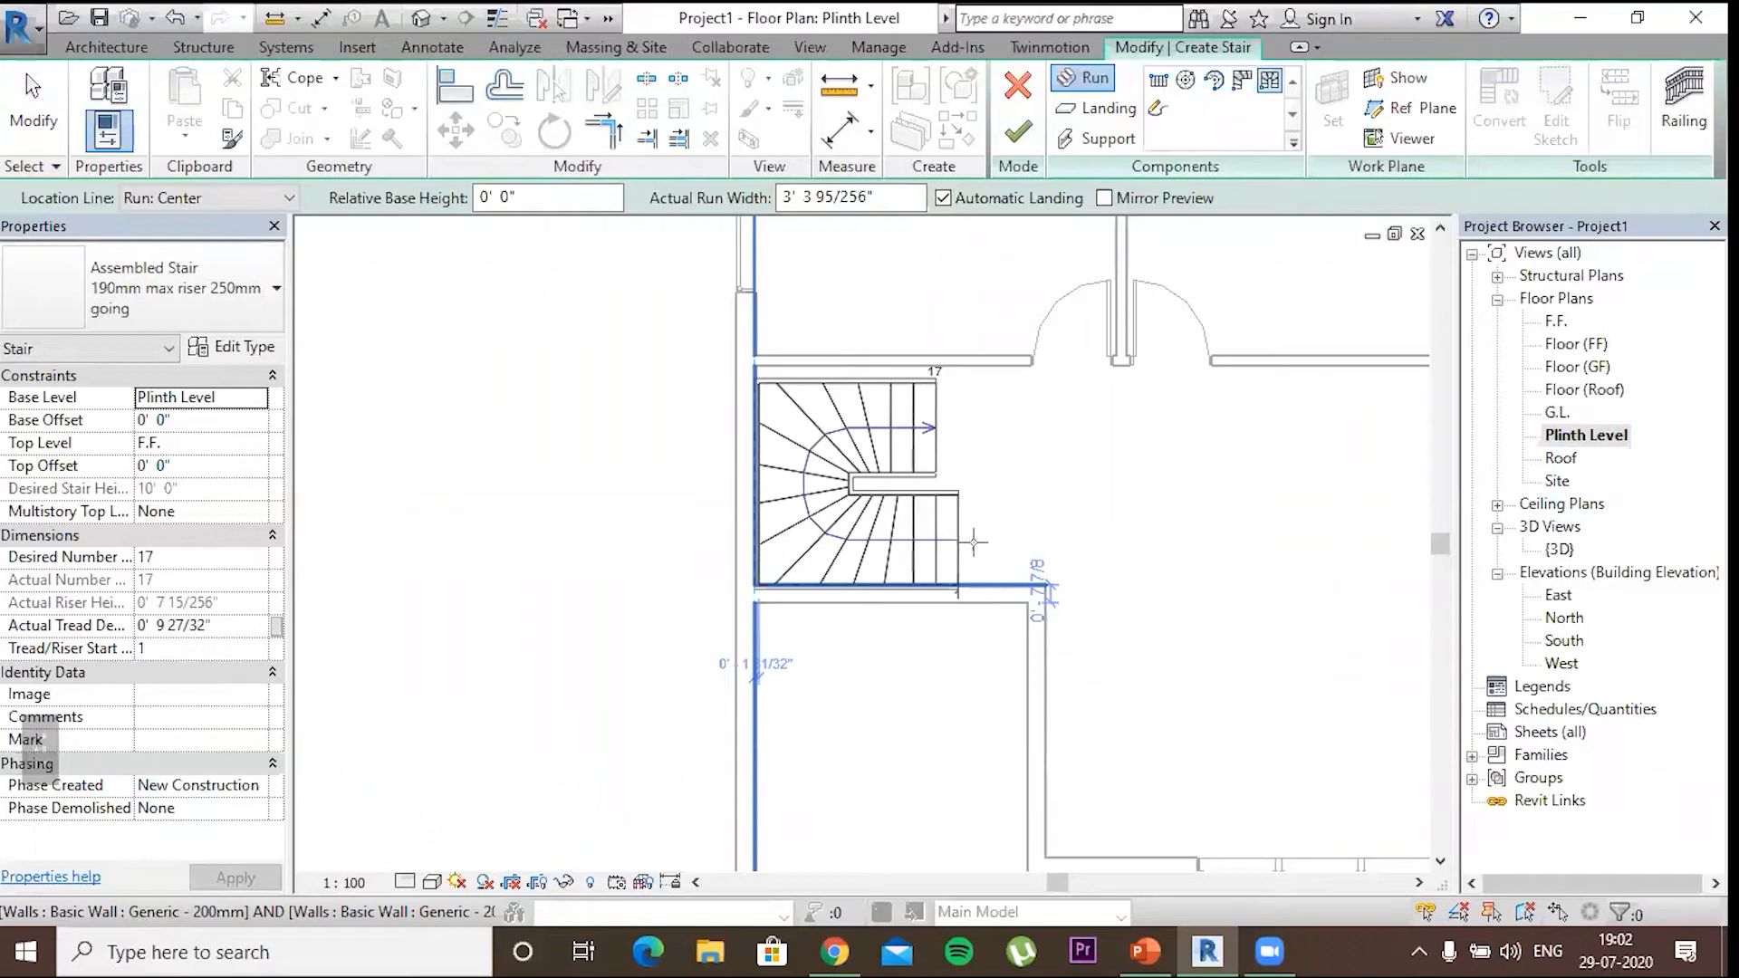
pyautogui.scroll(3, 970, 544)
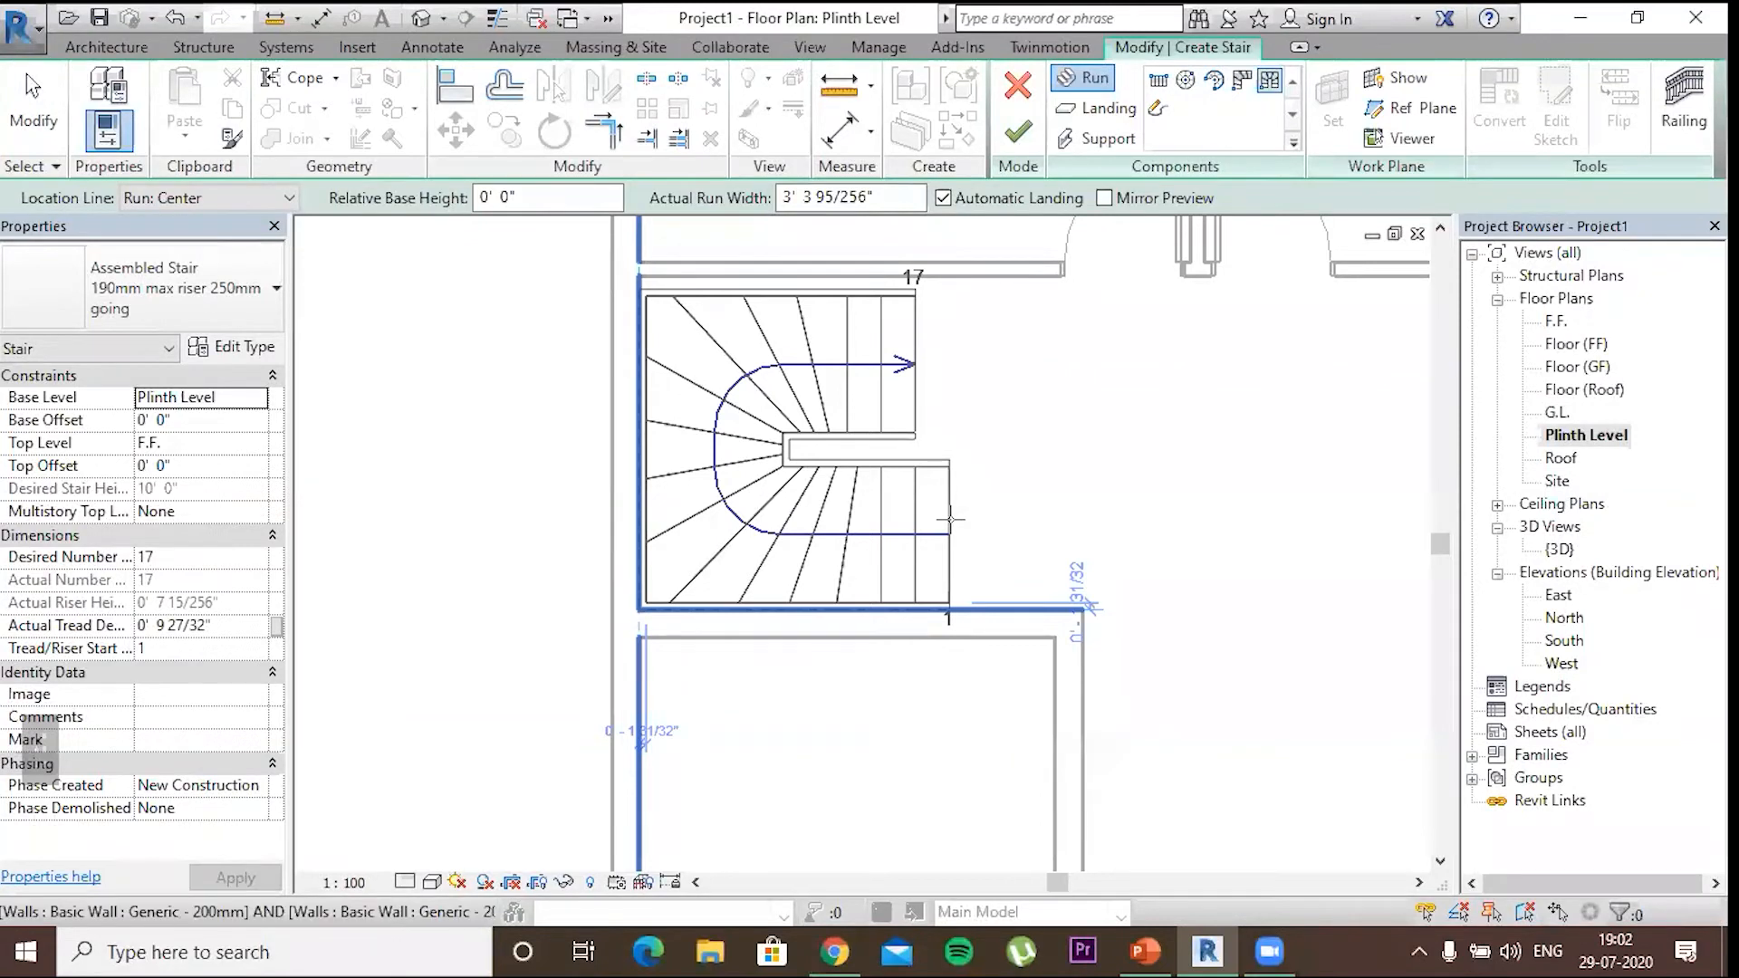
pyautogui.scroll(2, 955, 519)
pyautogui.click(965, 522)
pyautogui.press('Escape')
pyautogui.press('Escape')
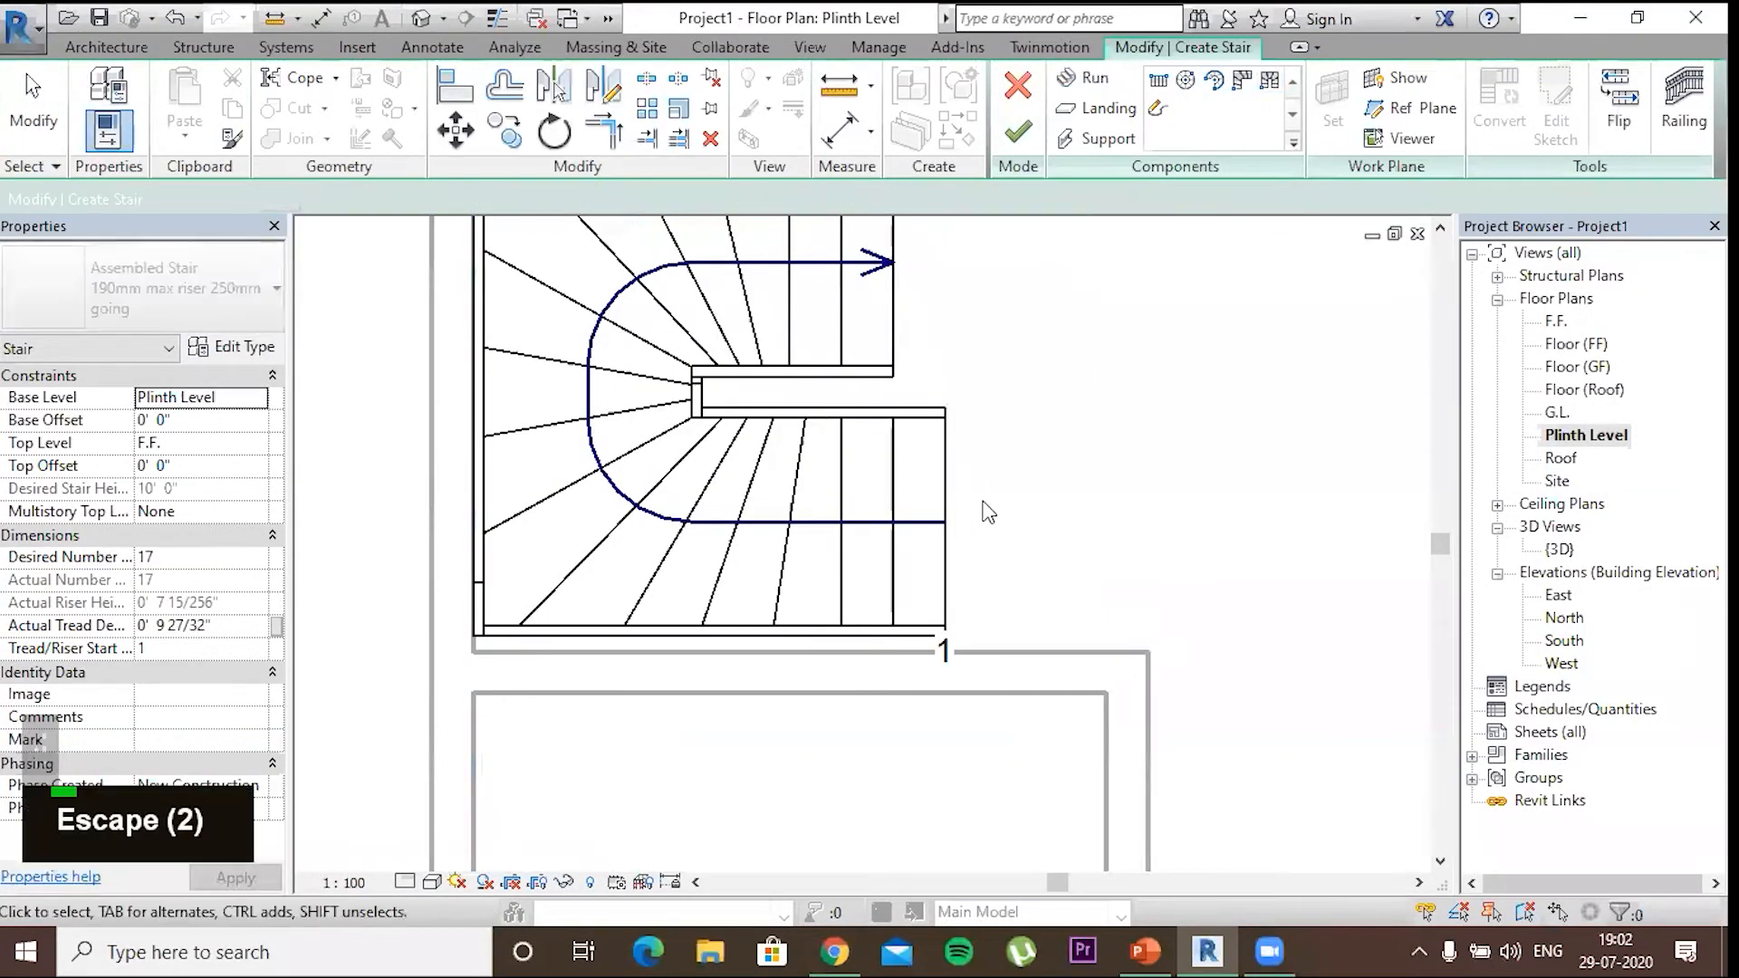
# Nudge the U-shape winder run within the bay, bringing its first flight closer to the partition wall next to it
pyautogui.scroll(-2, 990, 505)
pyautogui.moveTo(1002, 520); pyautogui.dragTo(997, 524, button='middle')
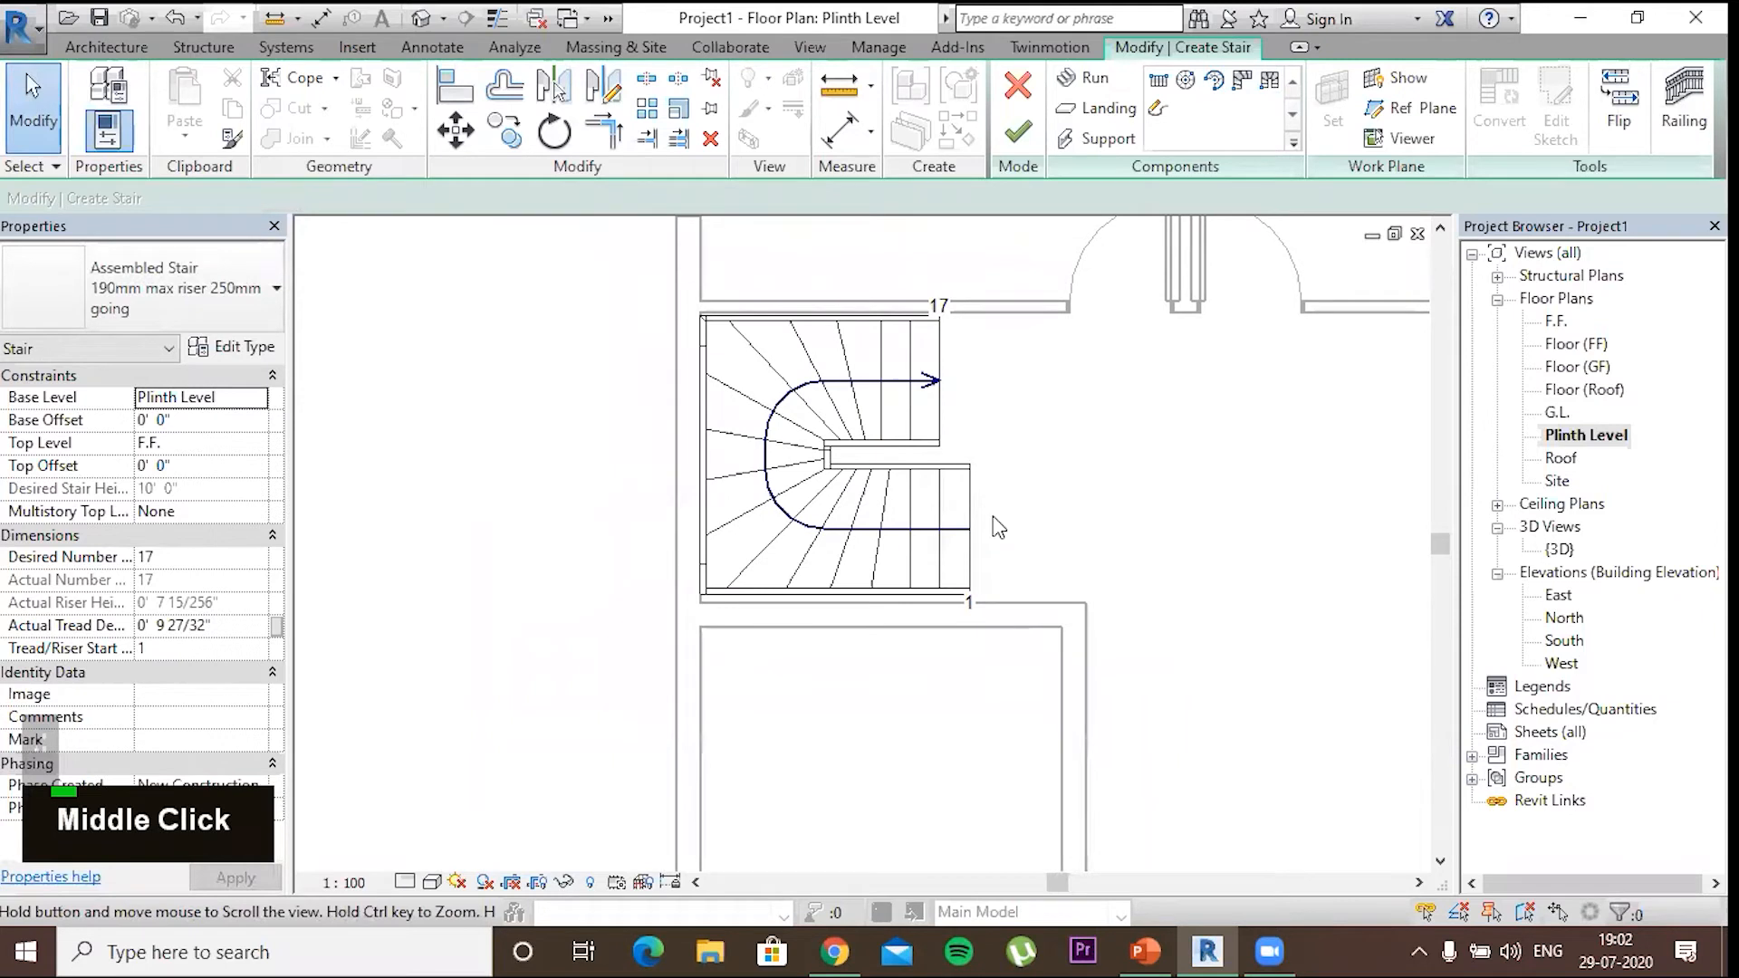
pyautogui.click(910, 417)
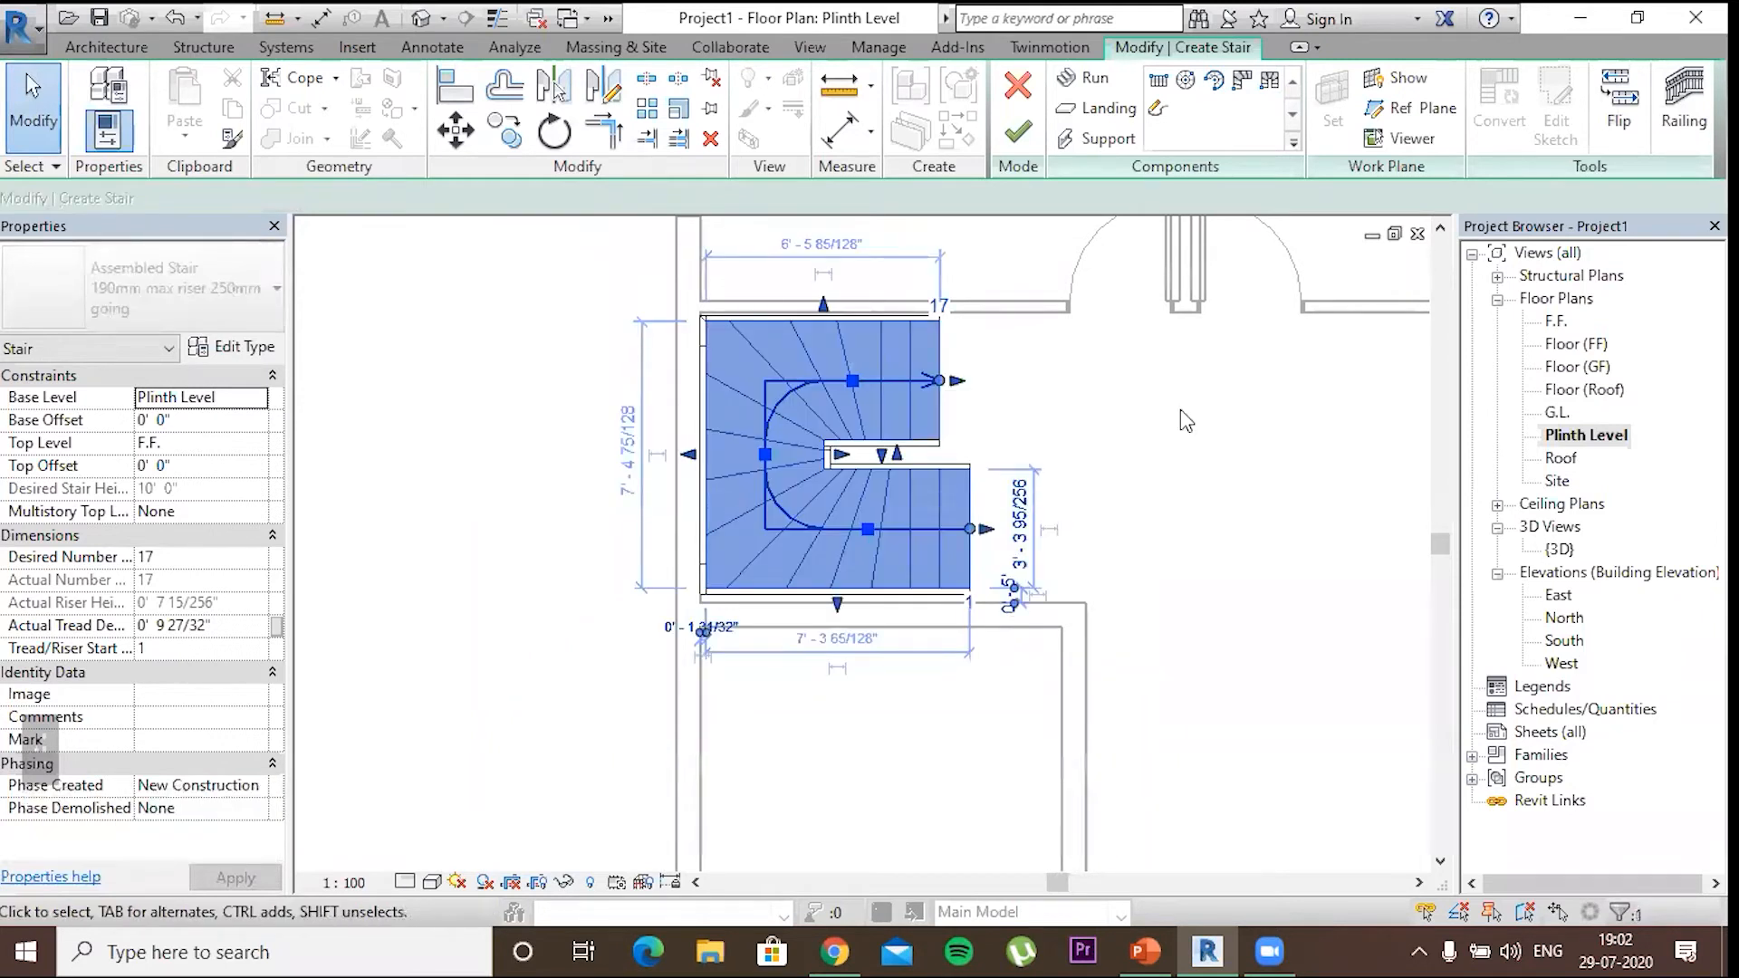
pyautogui.press('Right')
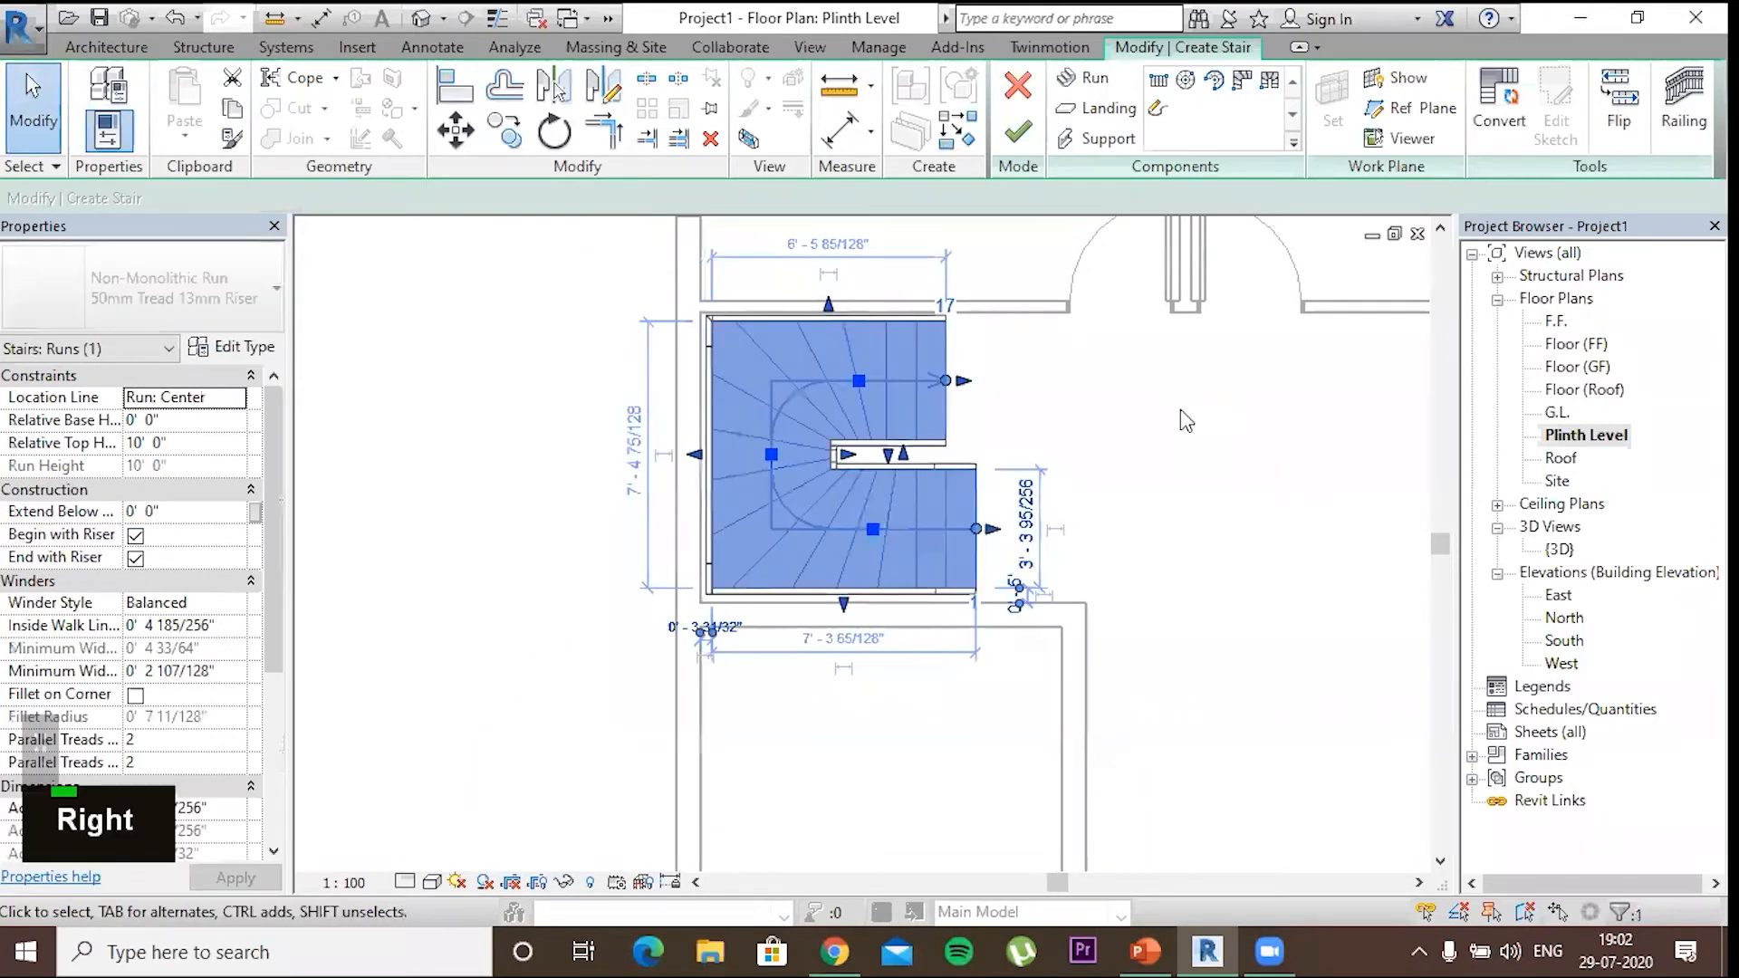
pyautogui.press('Down')
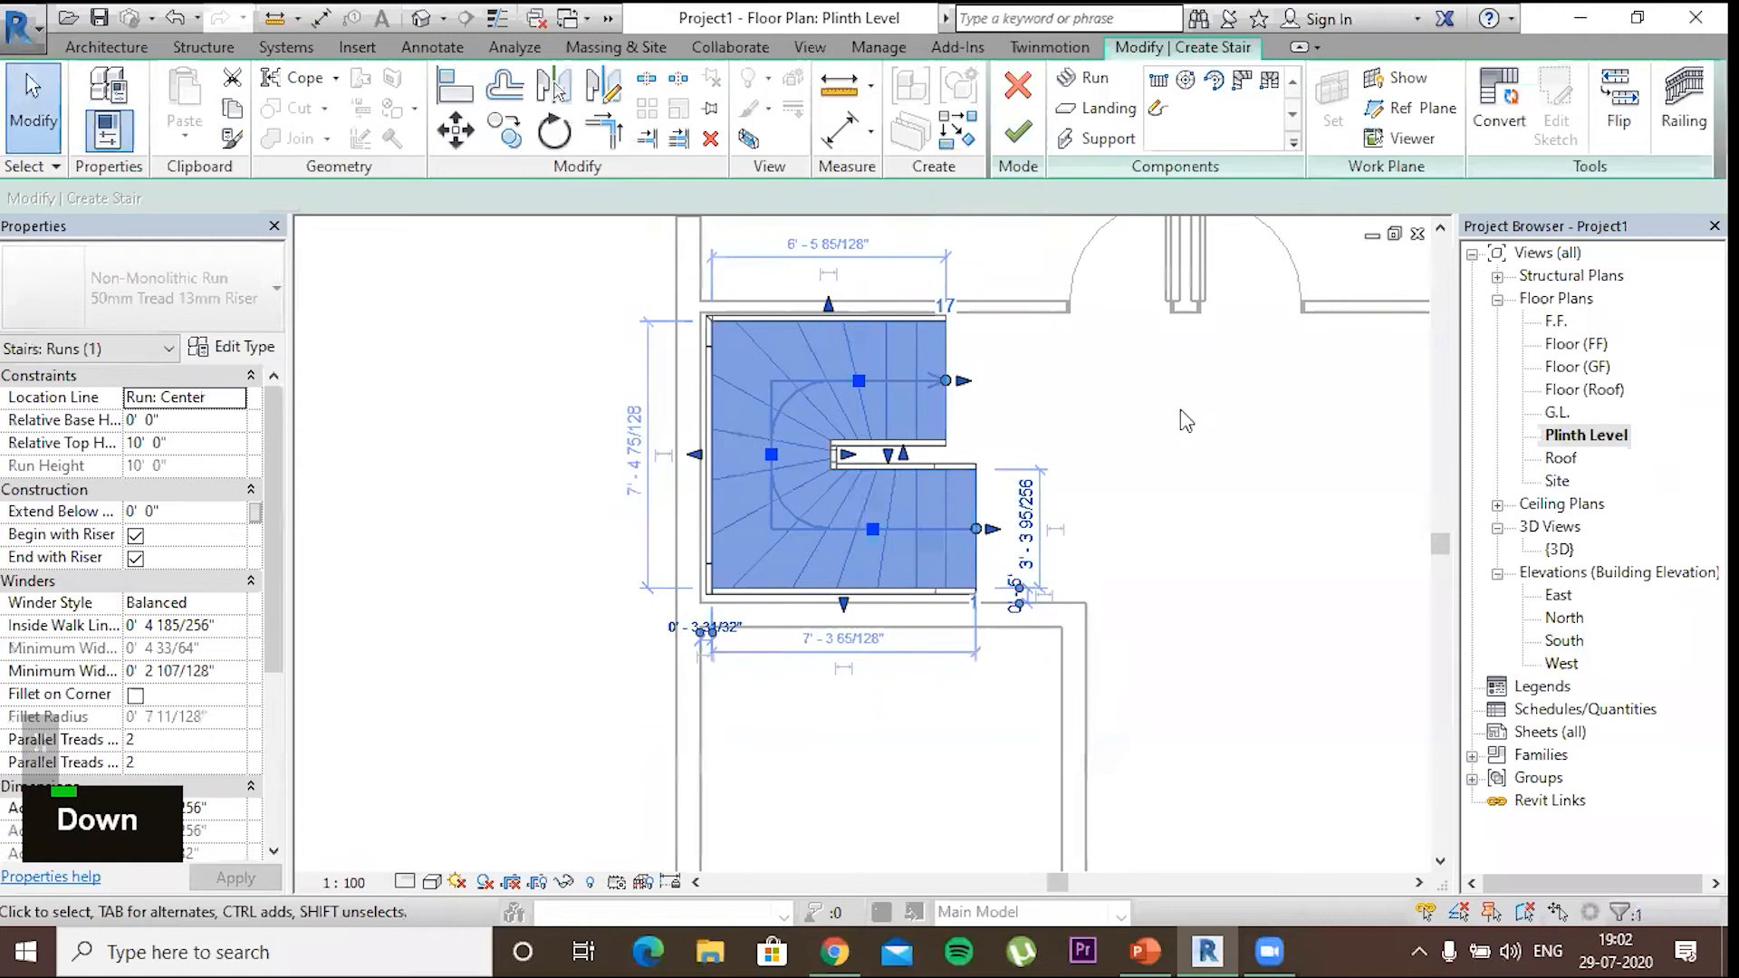
pyautogui.press('Left')
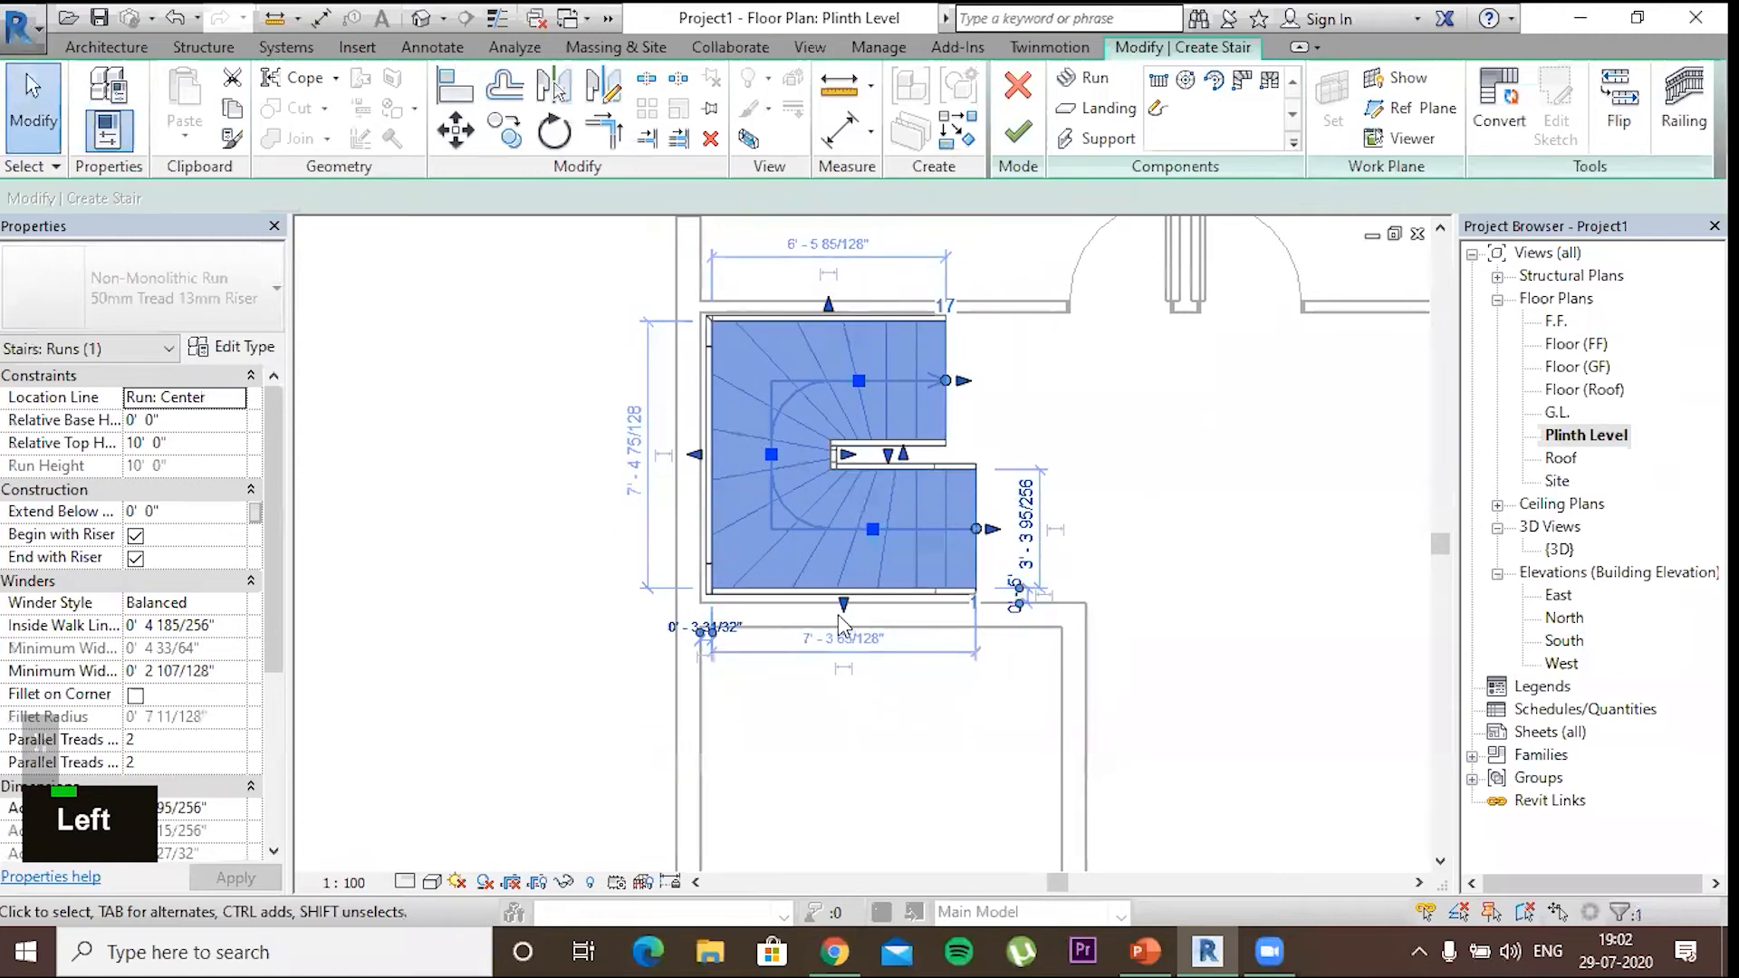
pyautogui.scroll(1, 854, 567)
pyautogui.scroll(5, 854, 559)
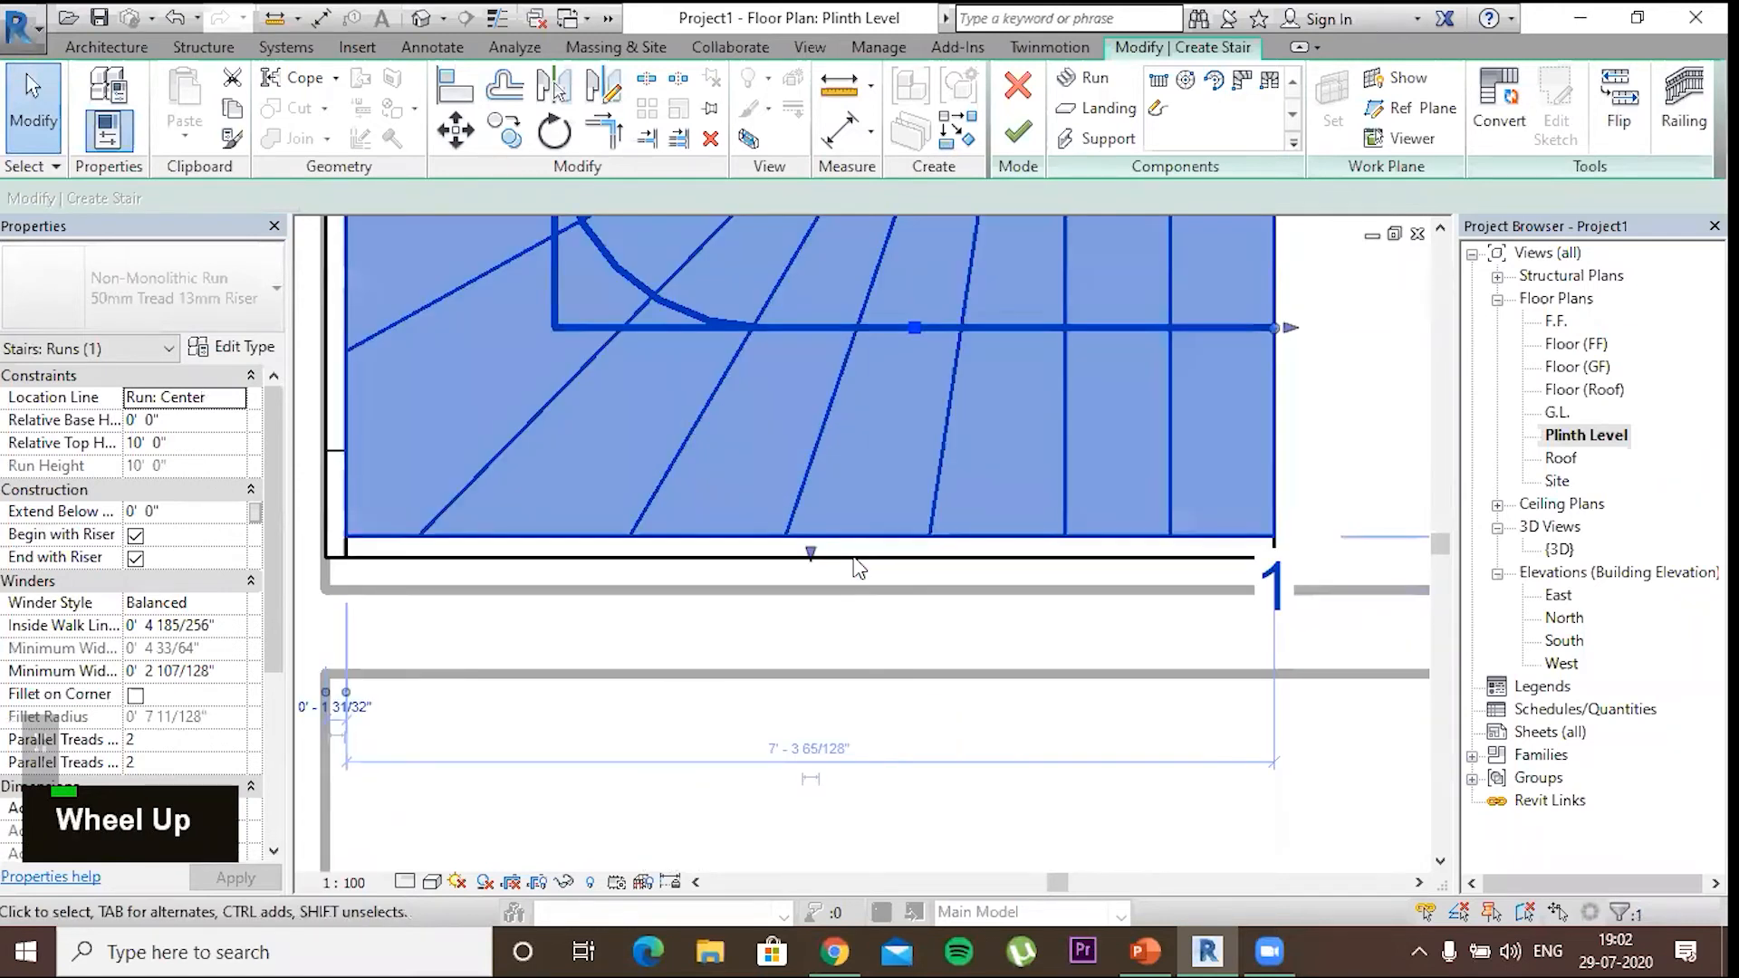
pyautogui.scroll(2, 883, 568)
pyautogui.press('Down')
pyautogui.press('Down')
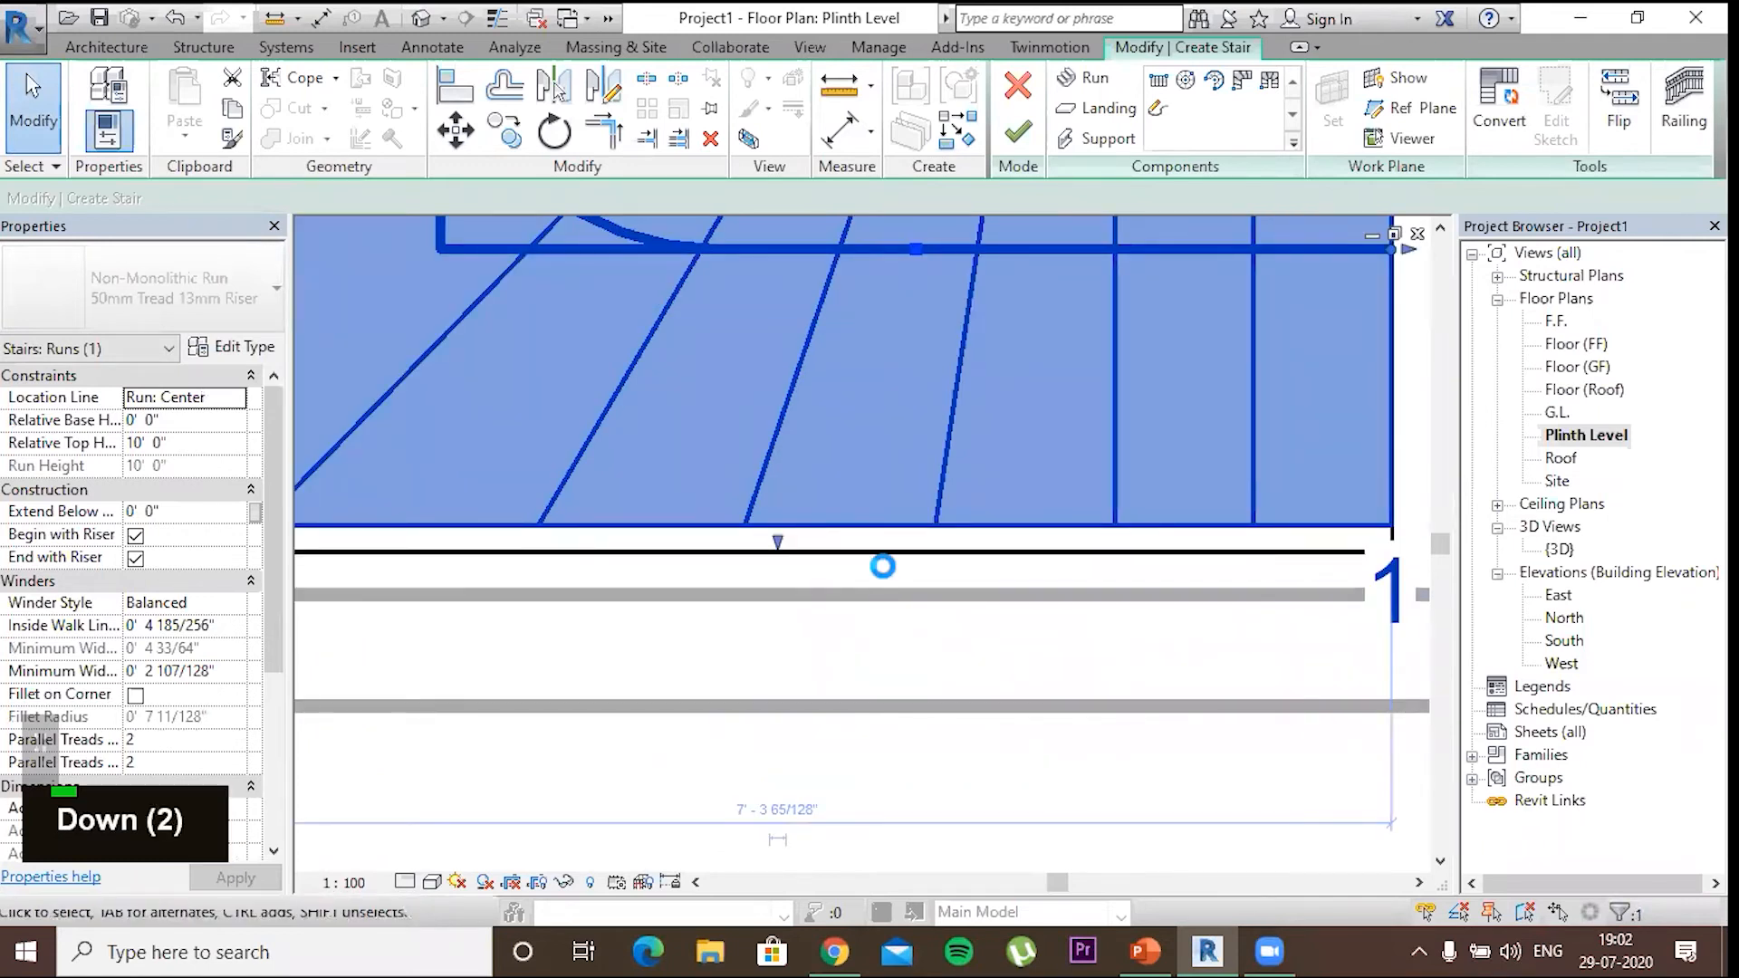
pyautogui.press('Down')
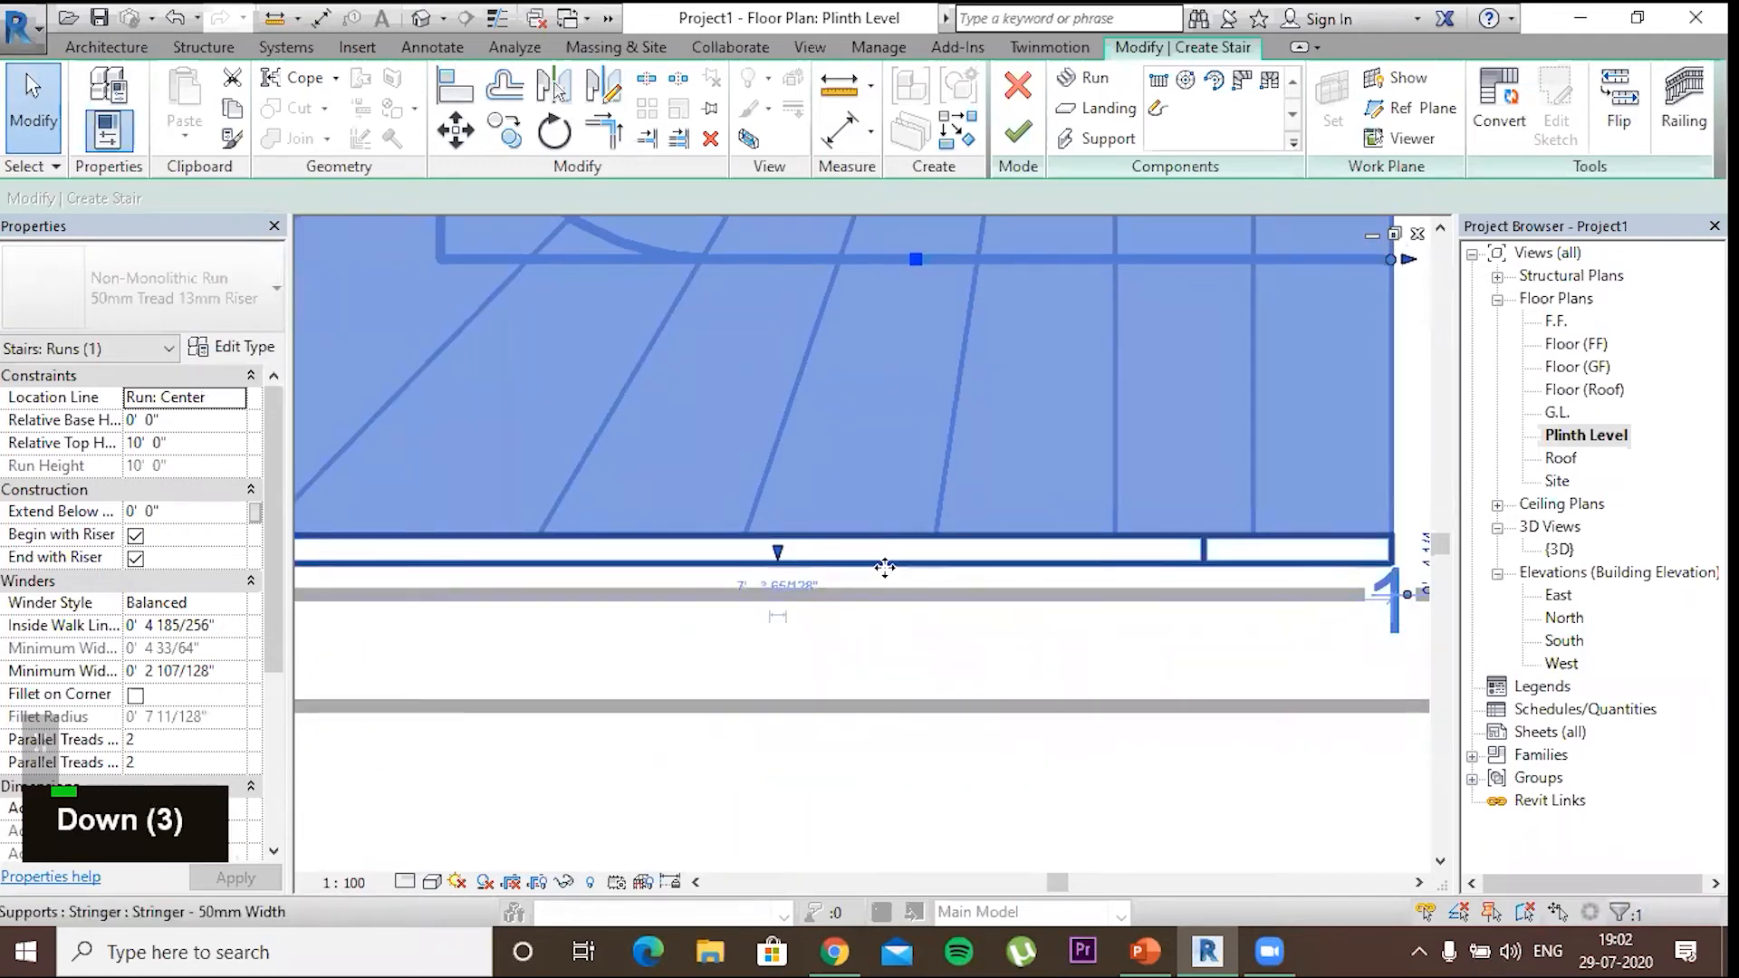
pyautogui.scroll(-5, 885, 568)
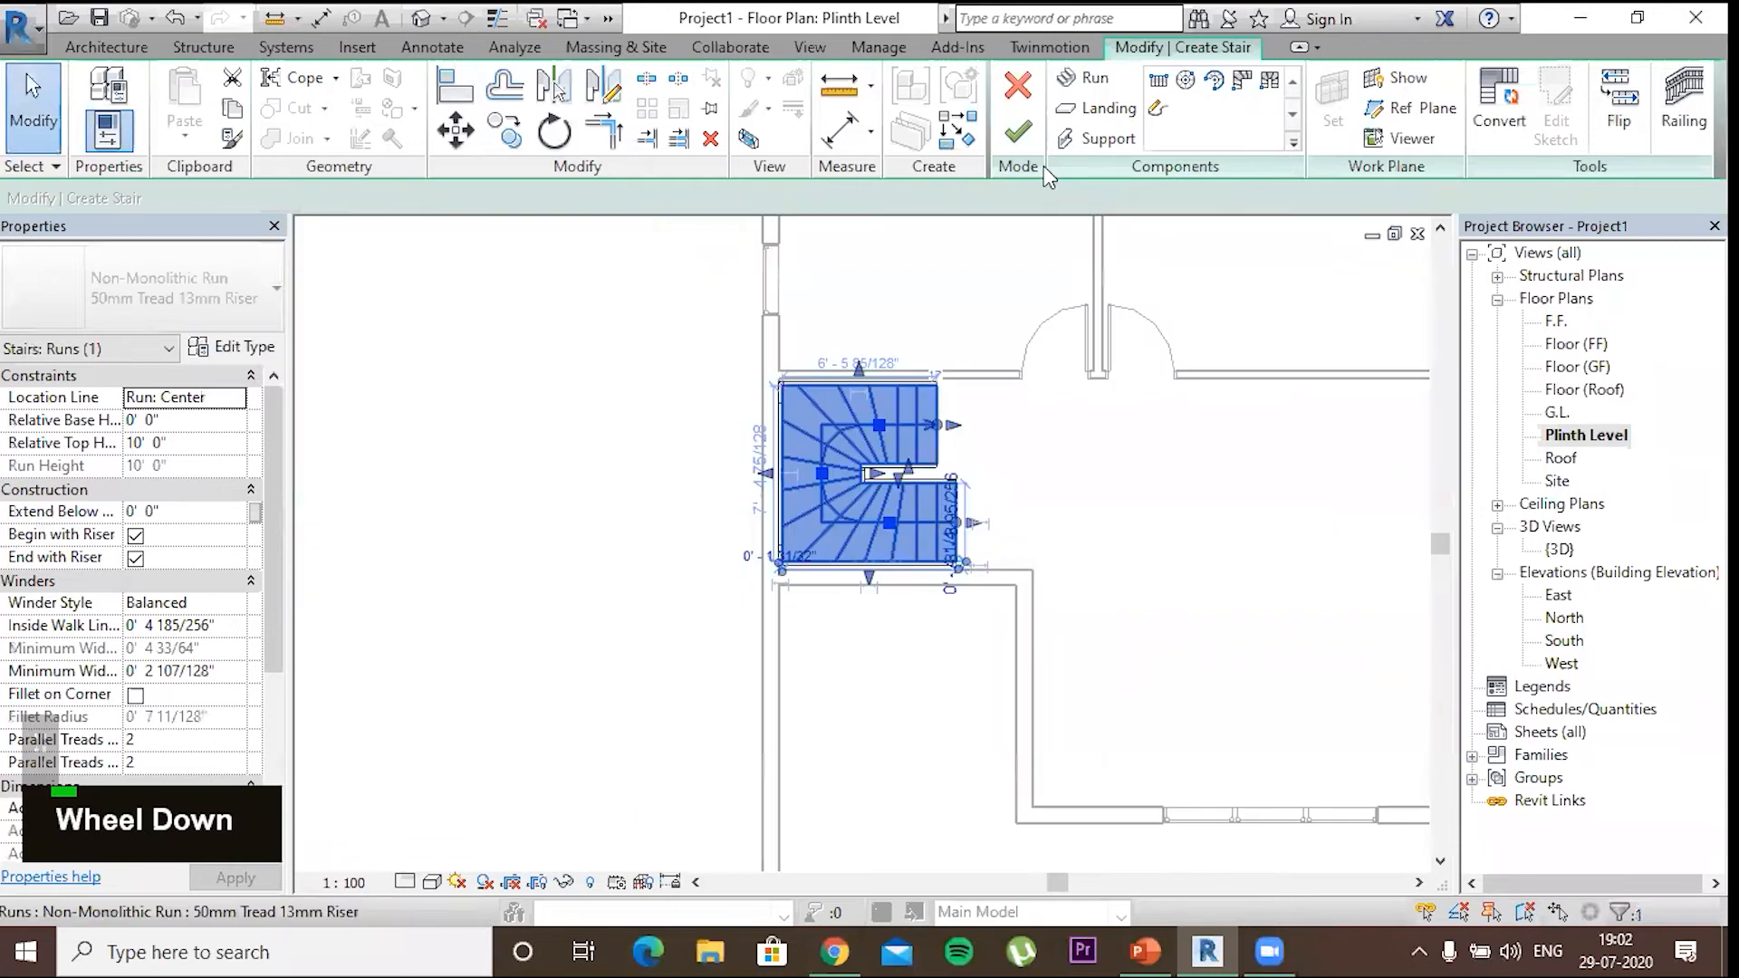
# Finish the winder stair and view it with its railings in the 3D view, orbited to a lower angle
pyautogui.click(913, 254)
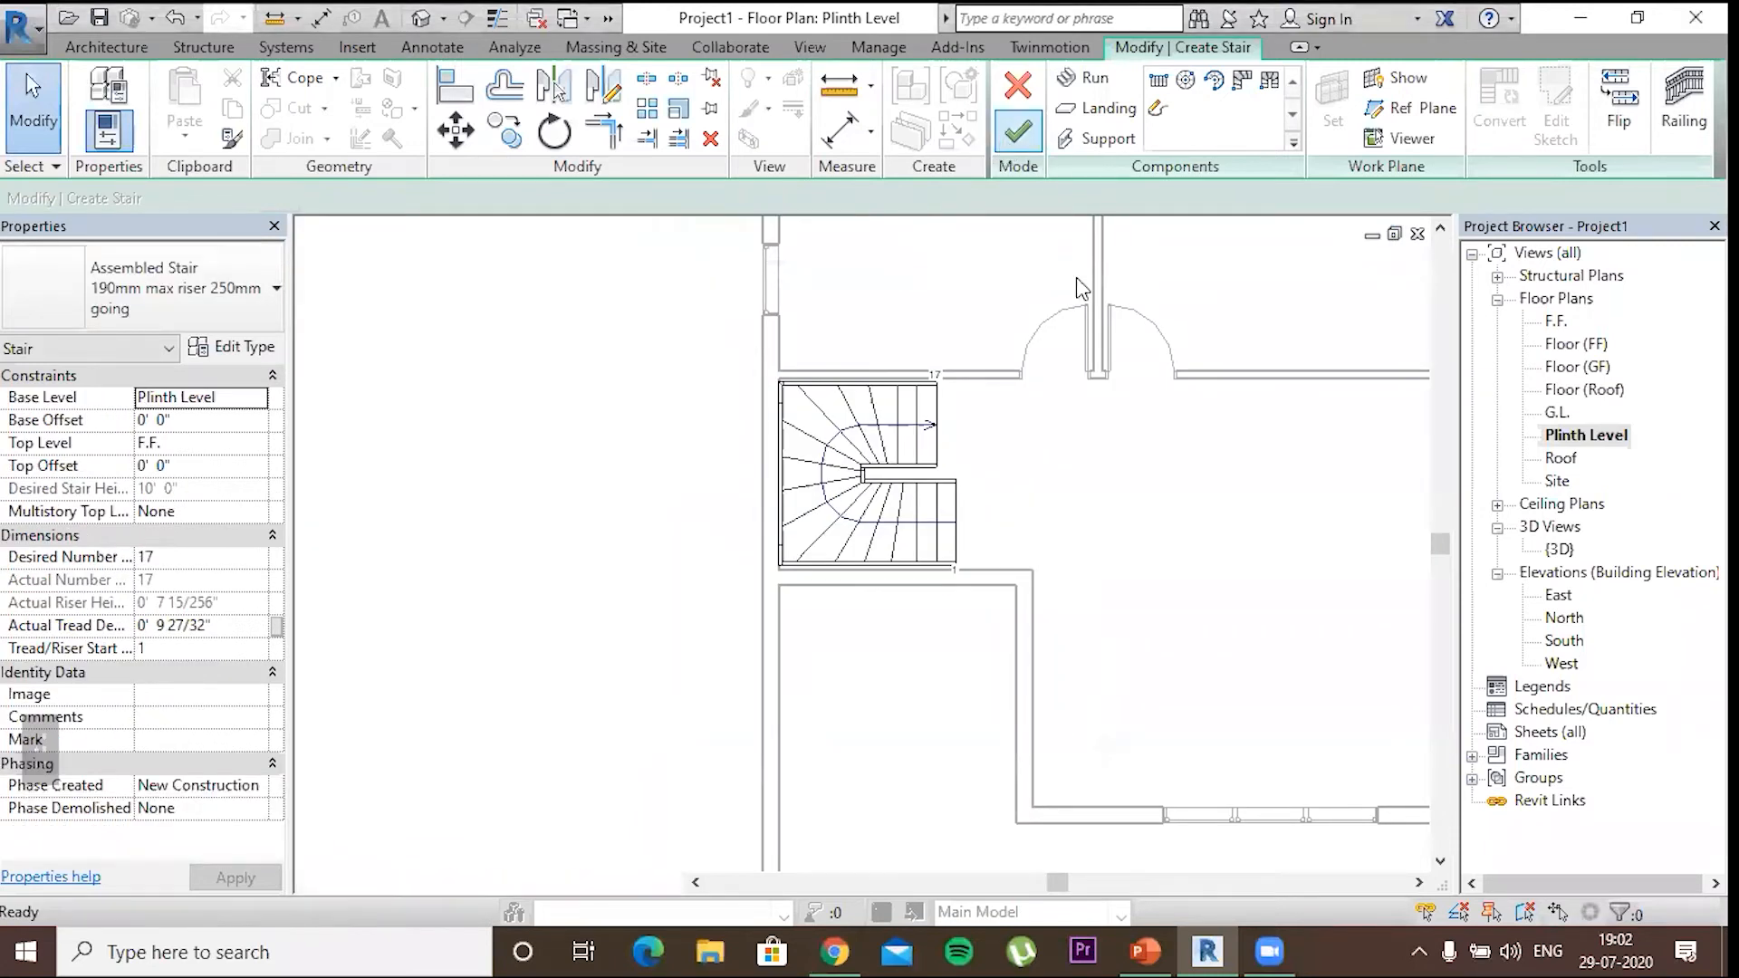
pyautogui.doubleClick(1559, 549)
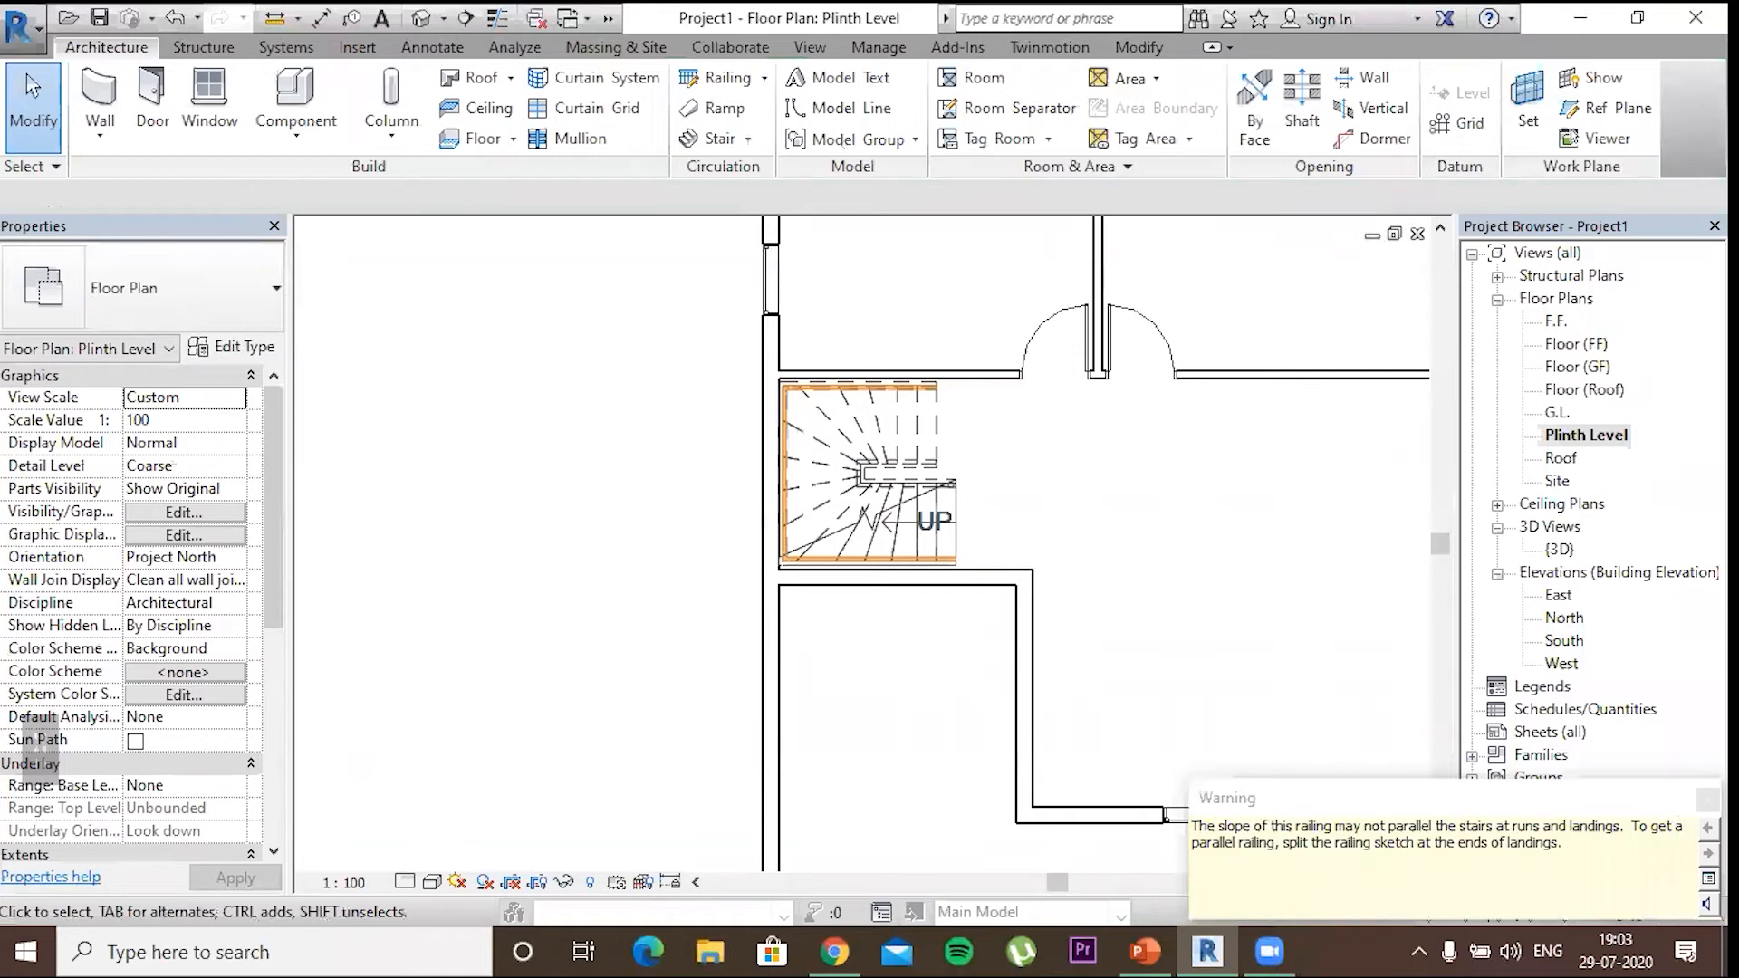
pyautogui.doubleClick(1556, 549)
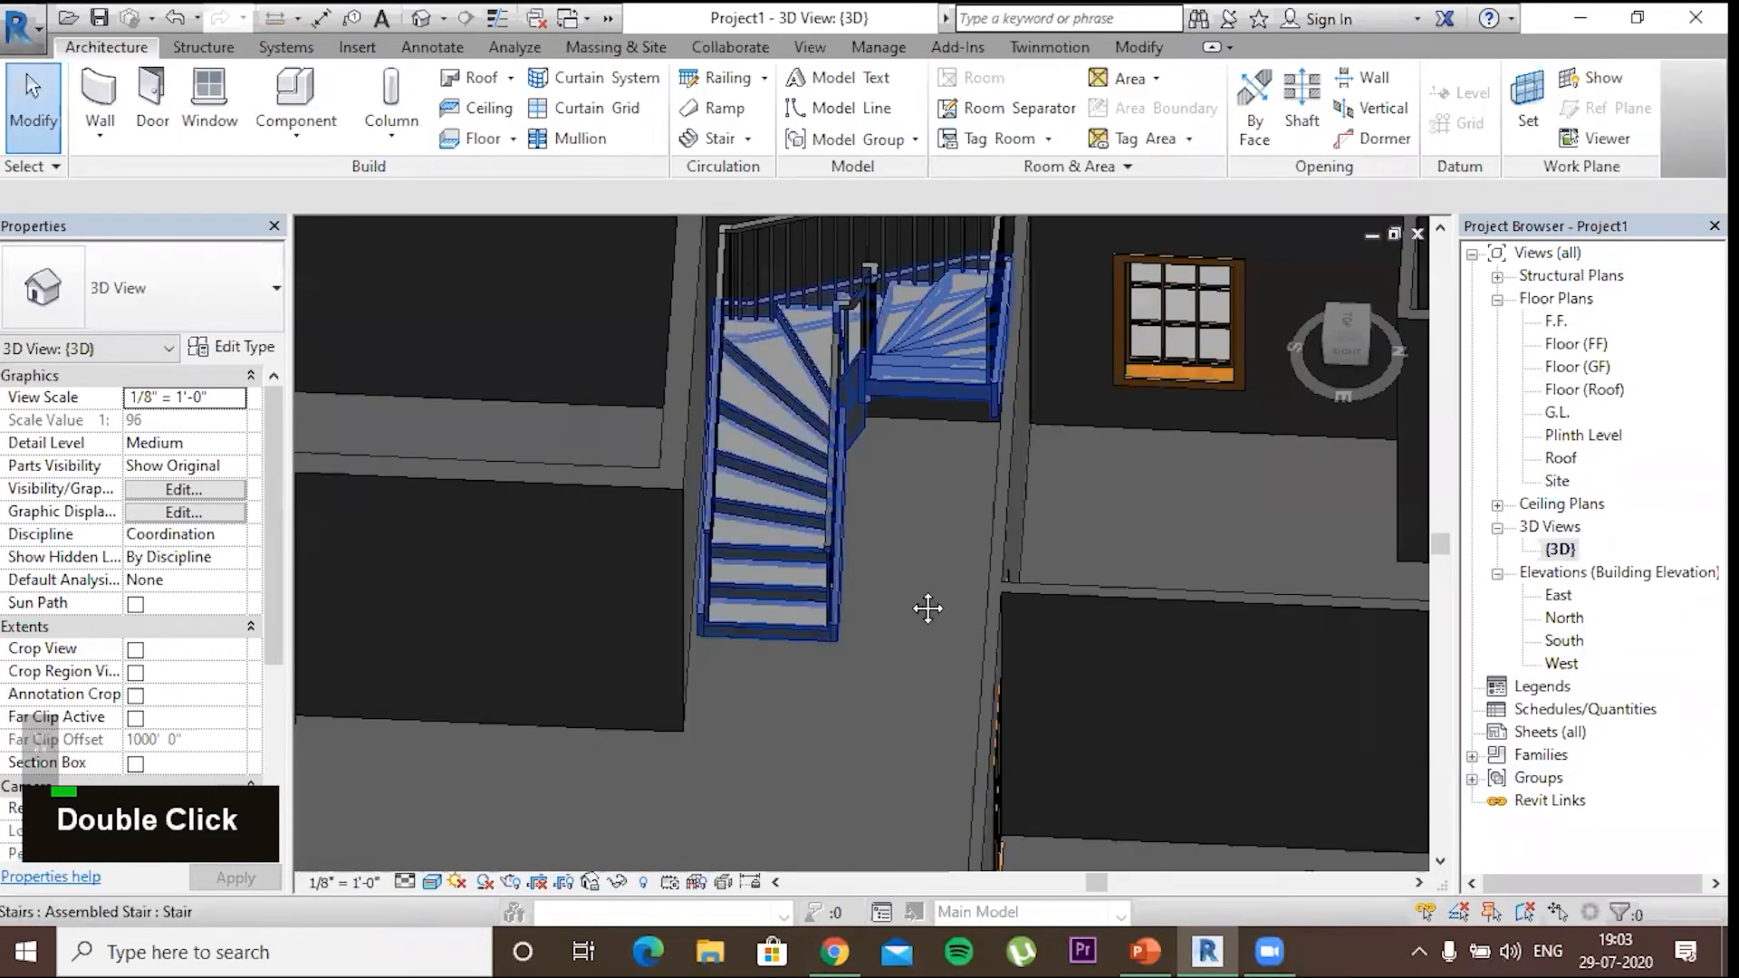
pyautogui.moveTo(928, 608); pyautogui.dragTo(920, 738, button='middle')
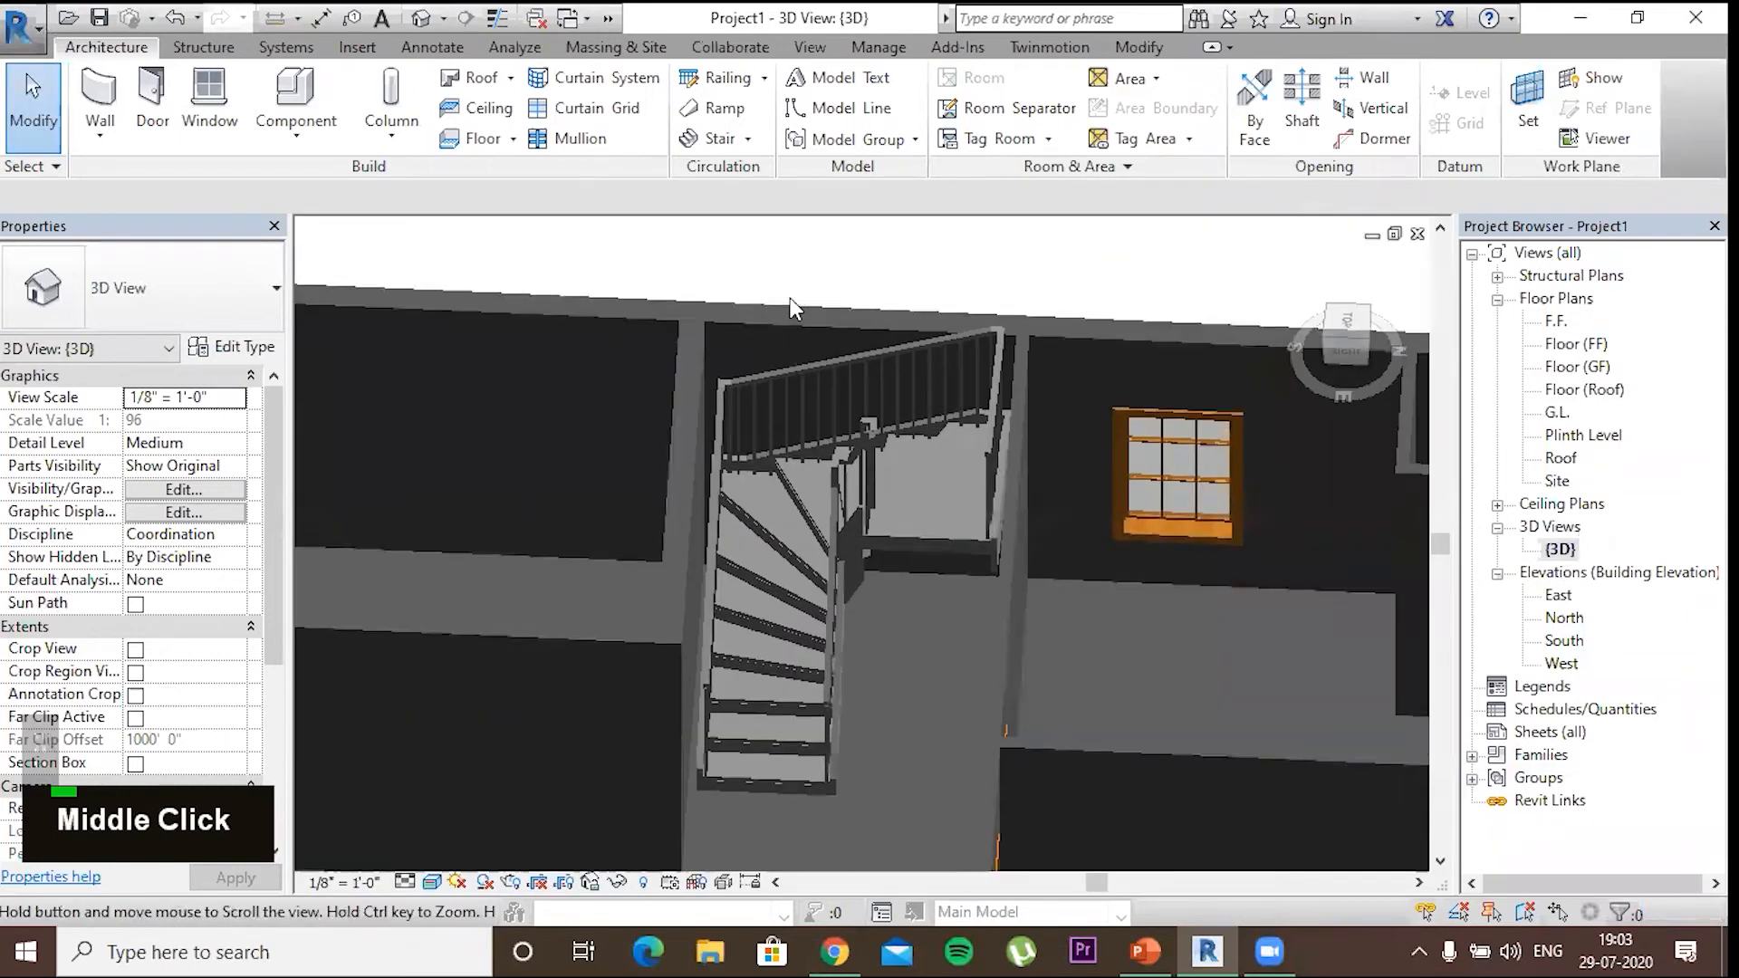
pyautogui.scroll(3, 902, 404)
pyautogui.keyDown('shift'); pyautogui.moveTo(1047, 459); pyautogui.dragTo(788, 470, button='middle'); pyautogui.keyUp('shift')
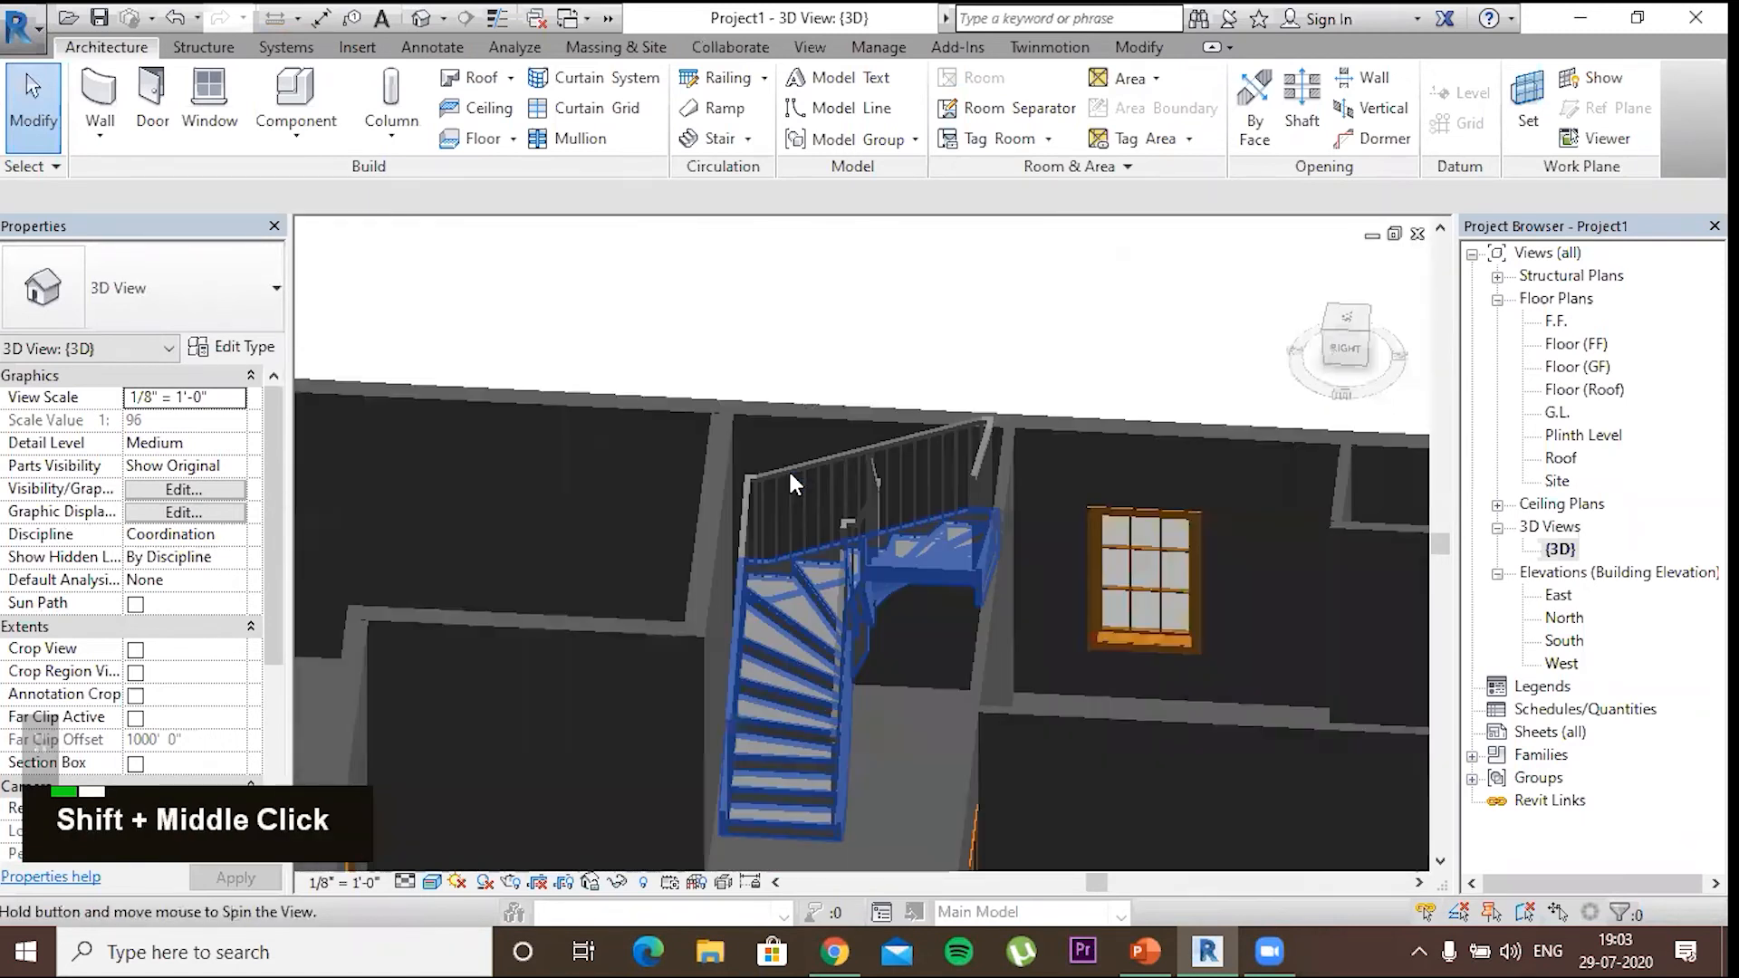
# Delete the stair's outer 1100mm railing along the walls
pyautogui.click(791, 474)
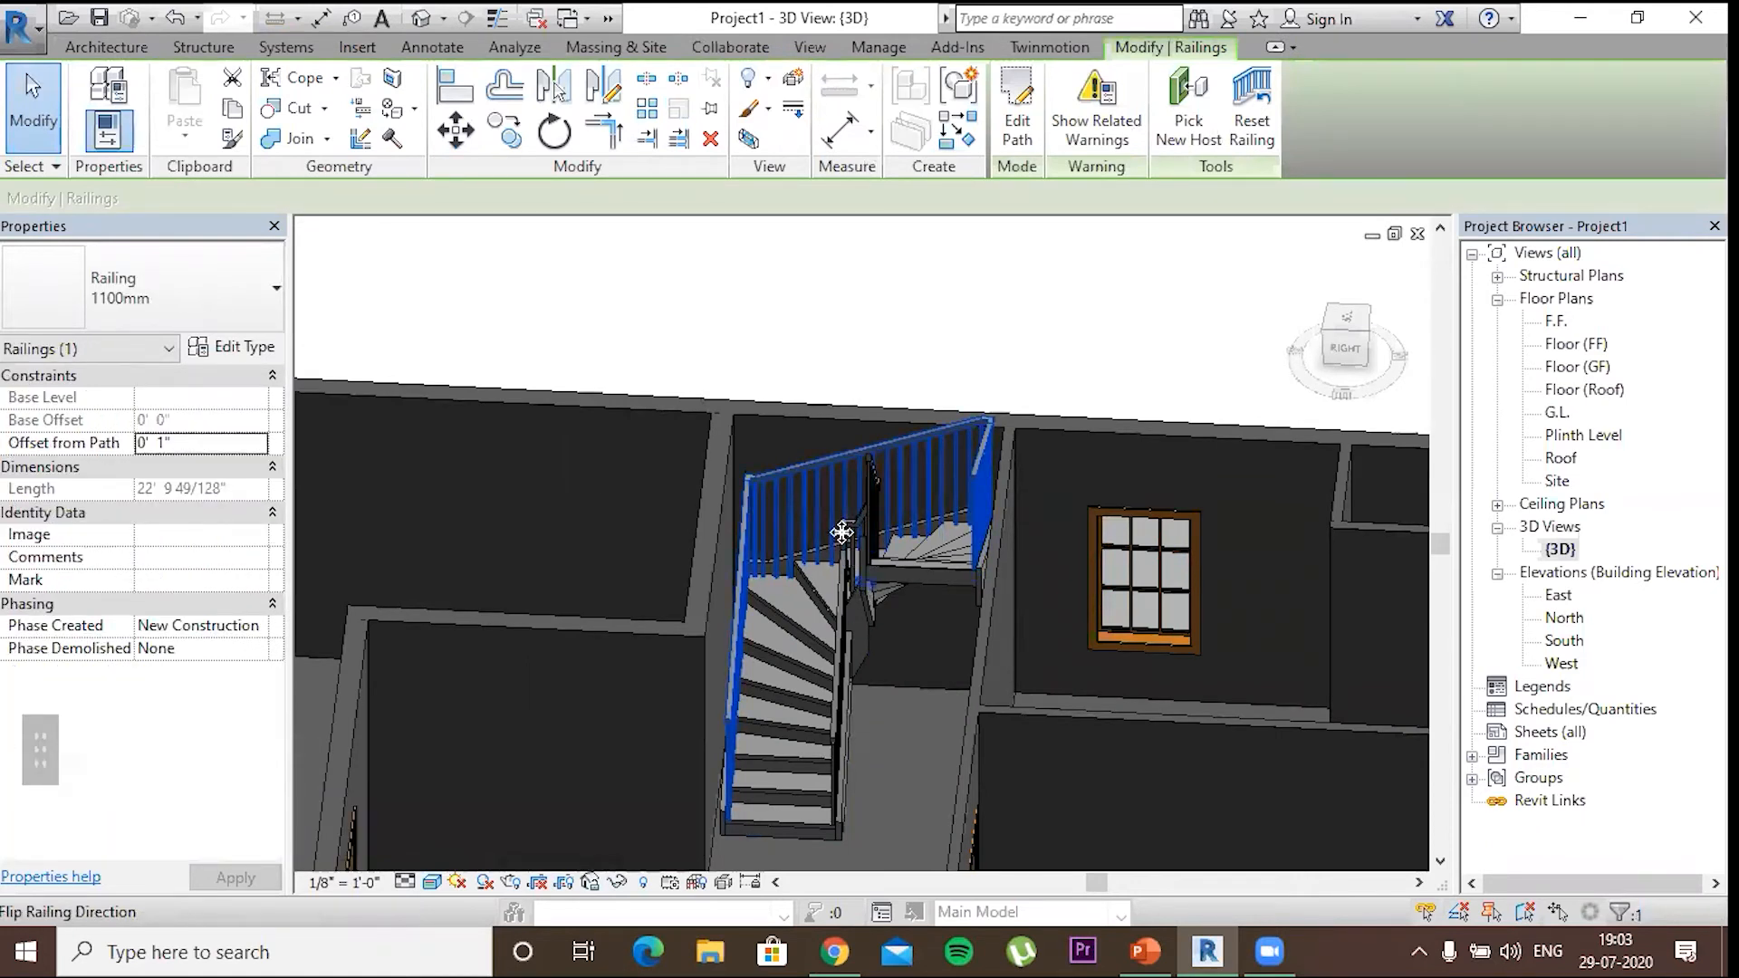
pyautogui.press('Escape')
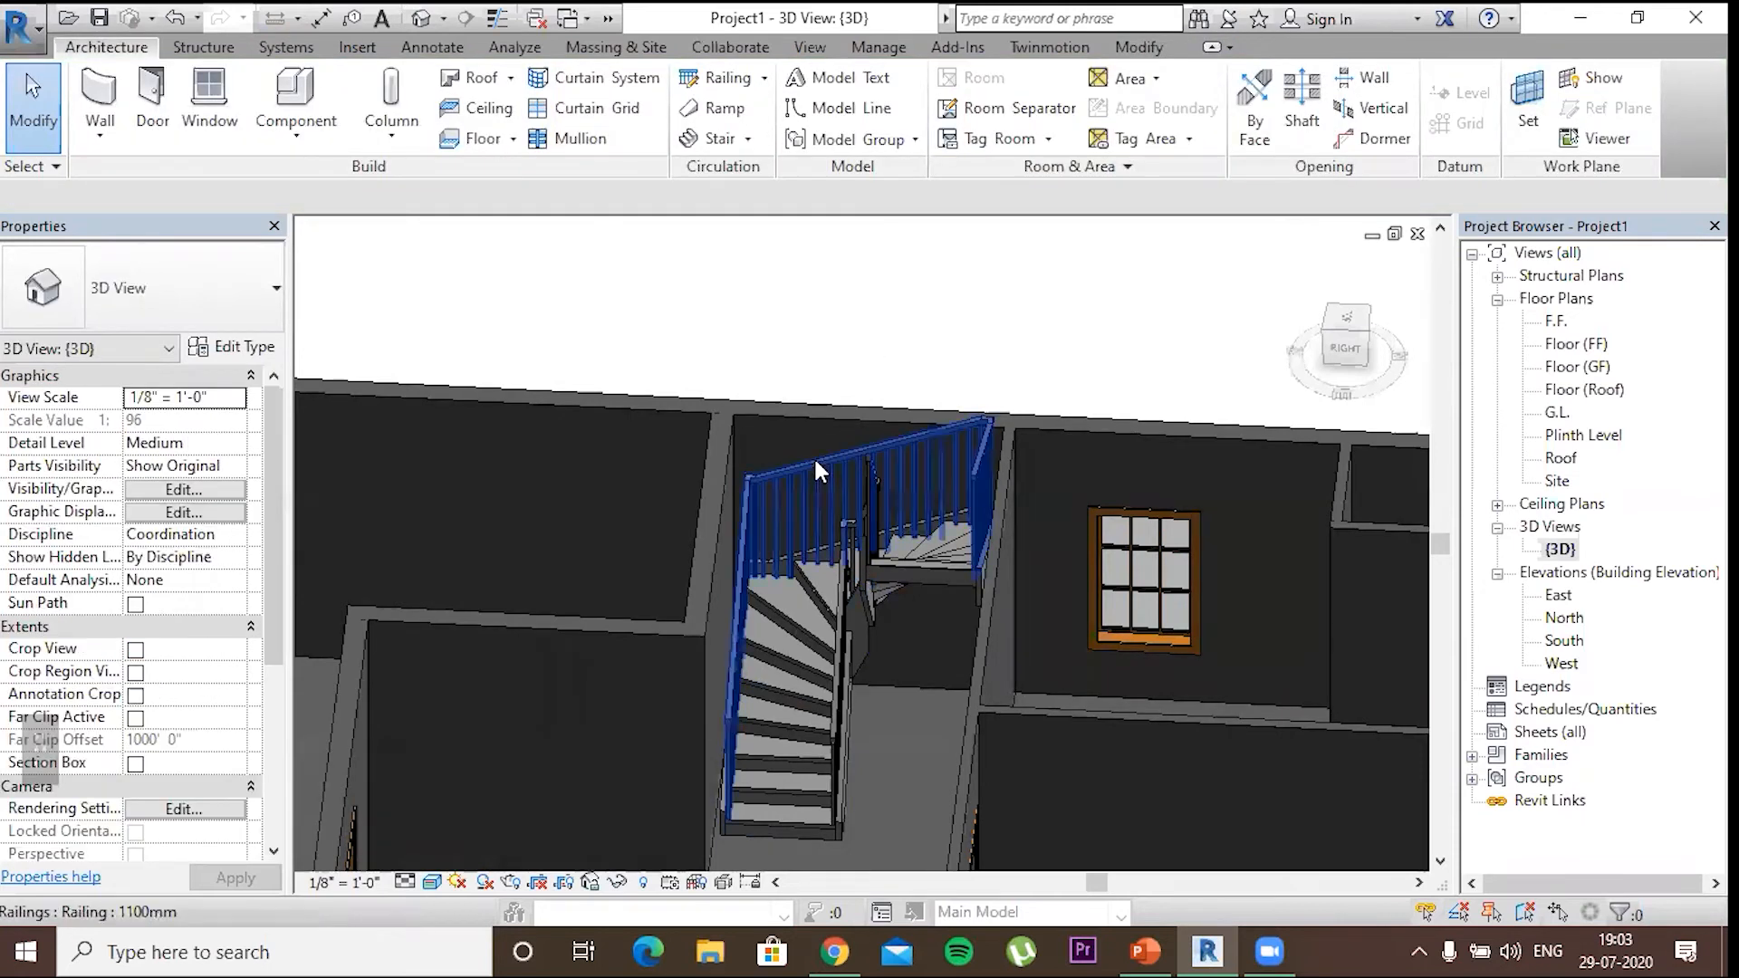
pyautogui.rightClick(823, 481)
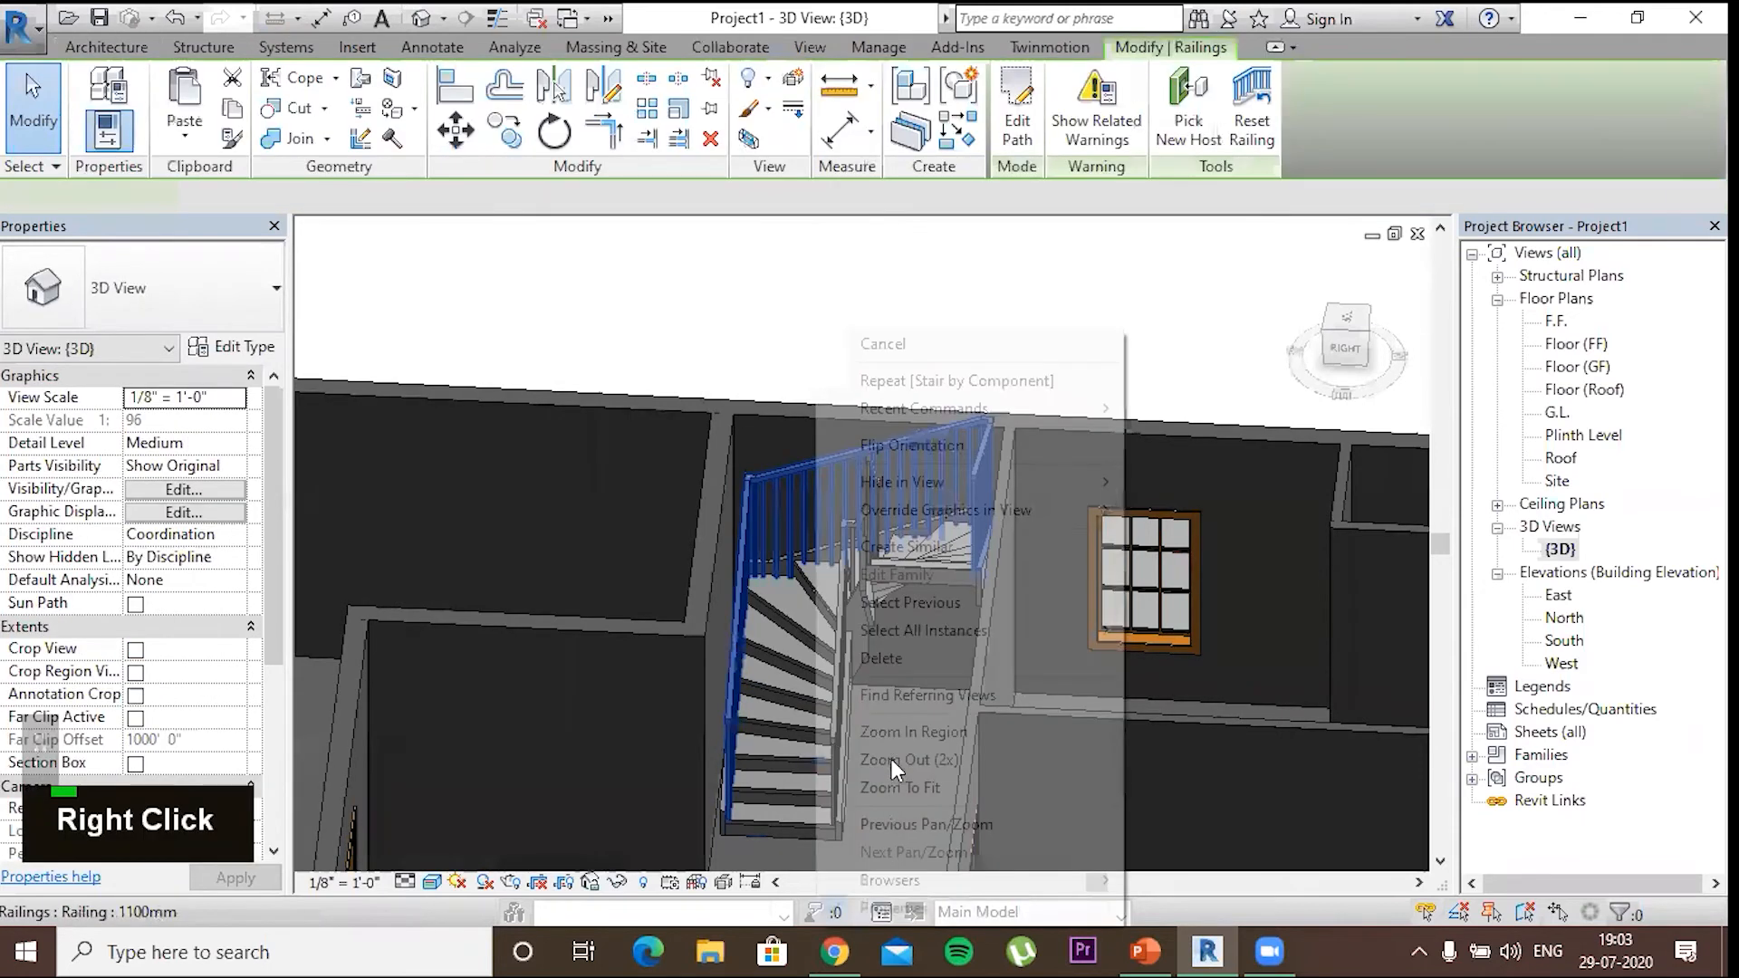
pyautogui.click(892, 659)
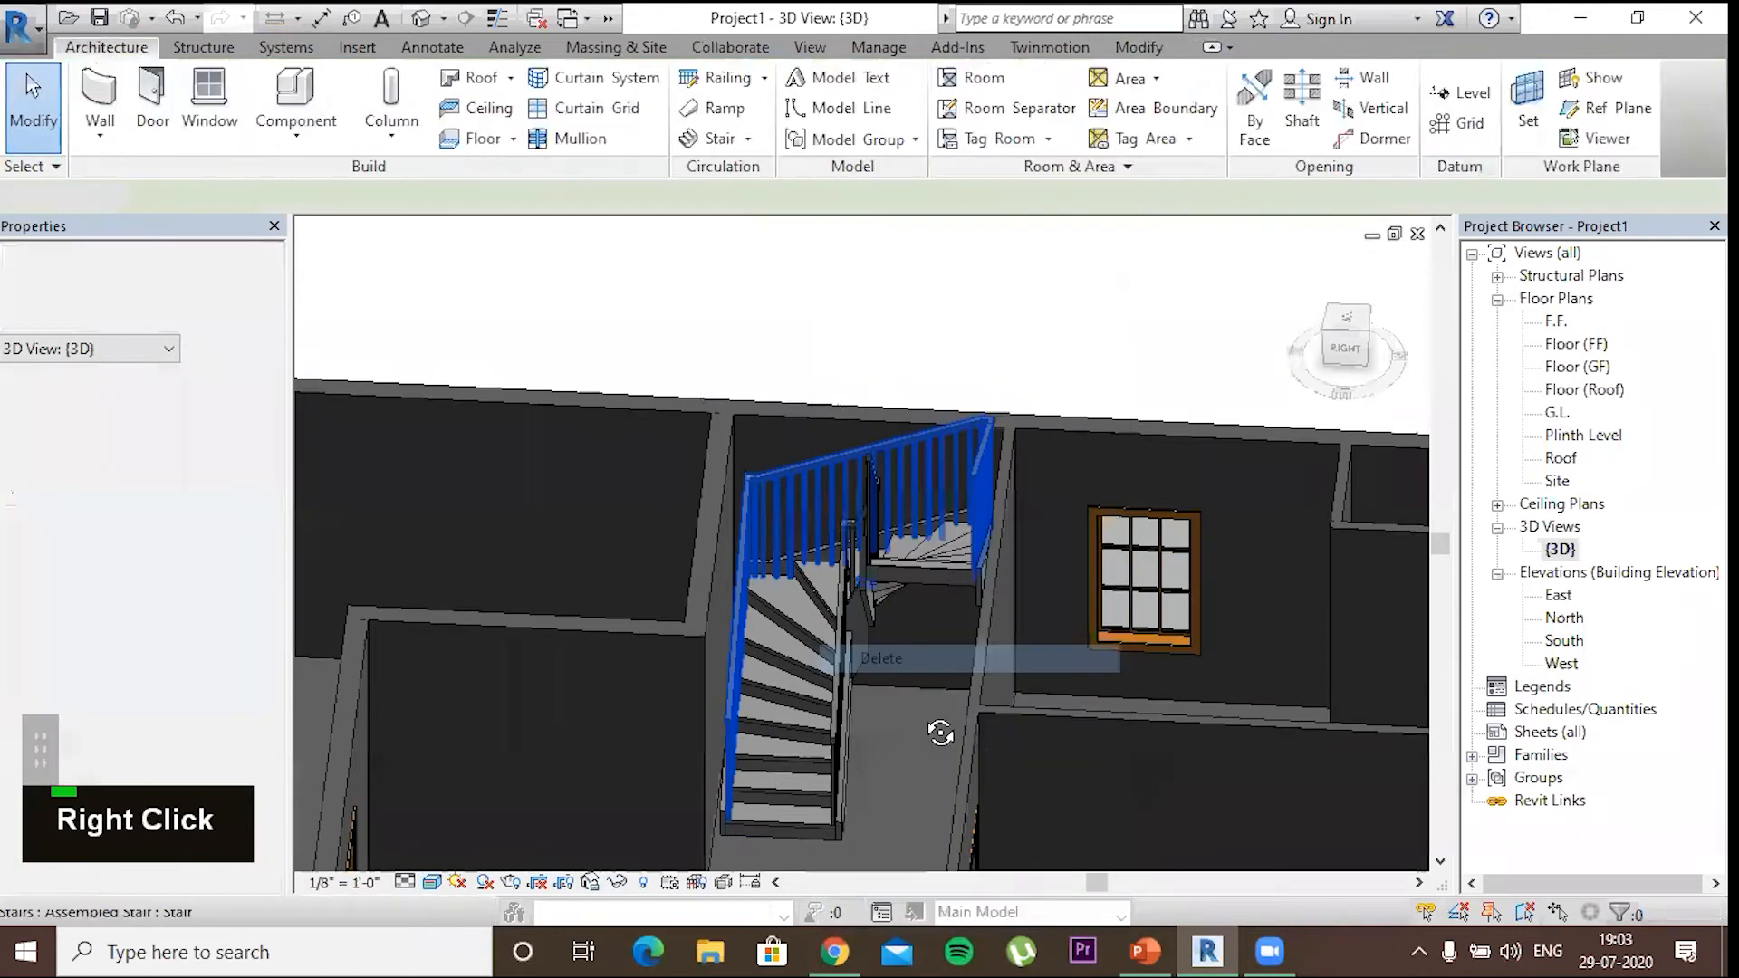
# Inspect the winder stair and its remaining inner railing from several angles in the 3D view
pyautogui.keyDown('shift'); pyautogui.moveTo(1068, 847); pyautogui.dragTo(793, 777, button='middle'); pyautogui.keyUp('shift')
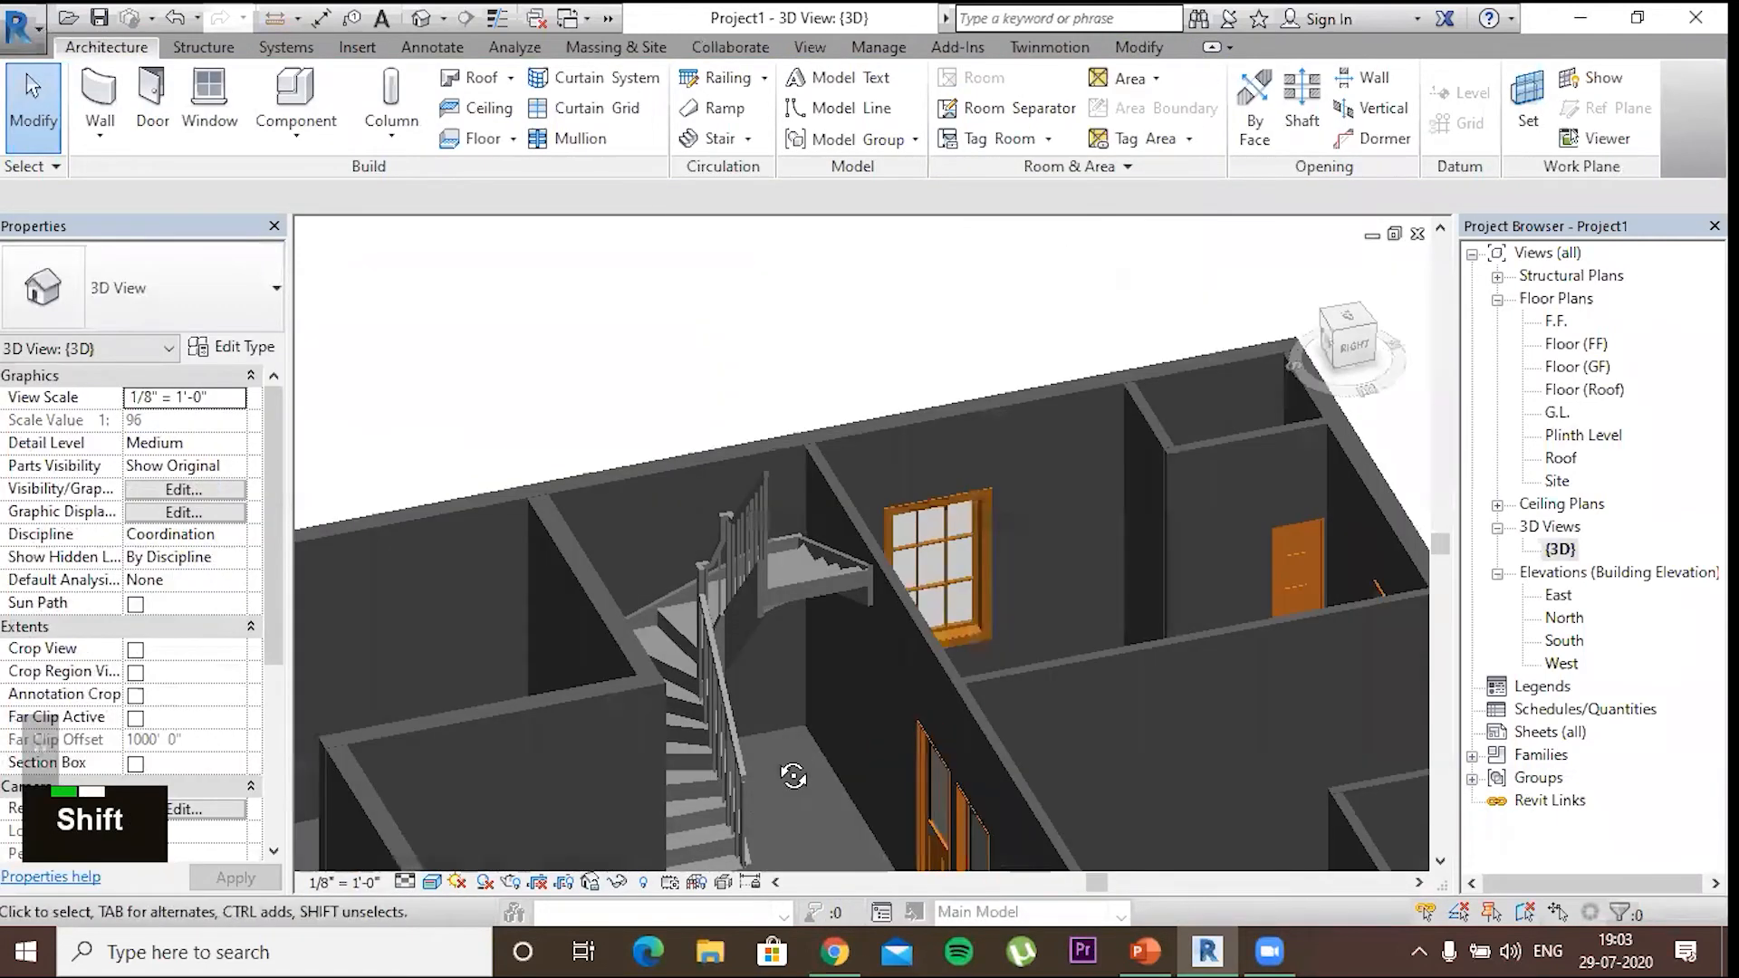
pyautogui.keyDown('shift'); pyautogui.moveTo(704, 538); pyautogui.dragTo(788, 450, button='middle'); pyautogui.keyUp('shift')
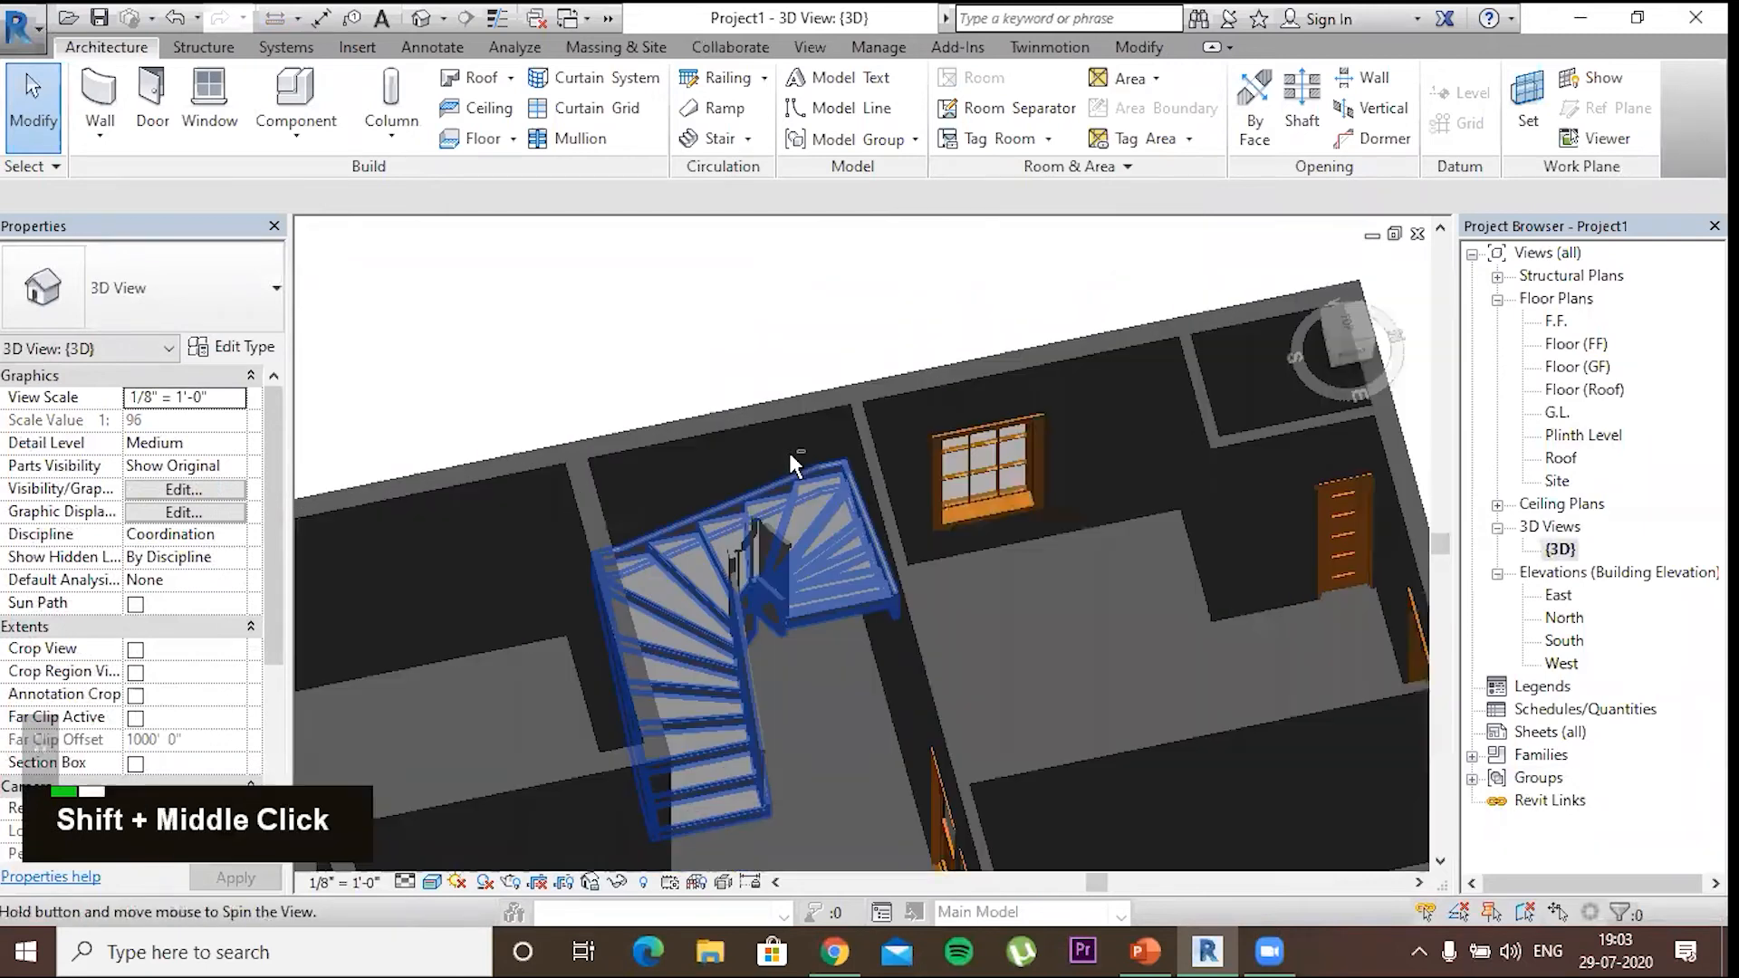
pyautogui.keyDown('shift'); pyautogui.moveTo(884, 576); pyautogui.dragTo(592, 462, button='middle'); pyautogui.keyUp('shift')
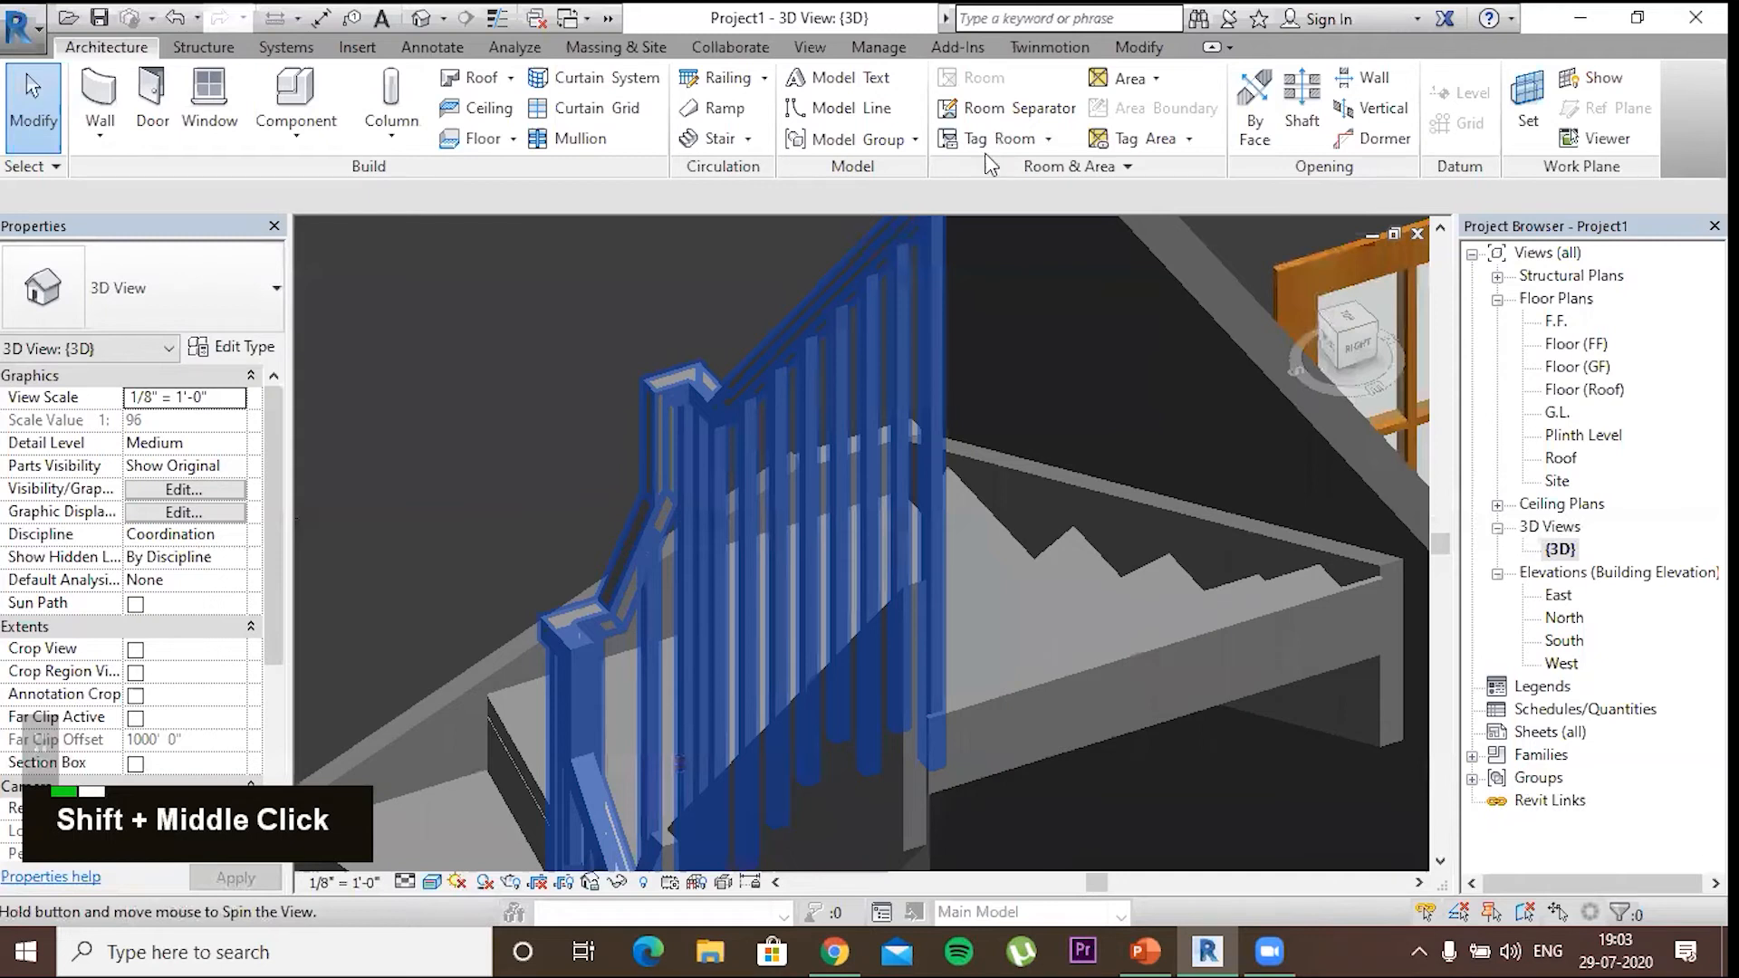
pyautogui.keyDown('shift'); pyautogui.moveTo(1071, 156); pyautogui.dragTo(1041, 340, button='middle'); pyautogui.keyUp('shift')
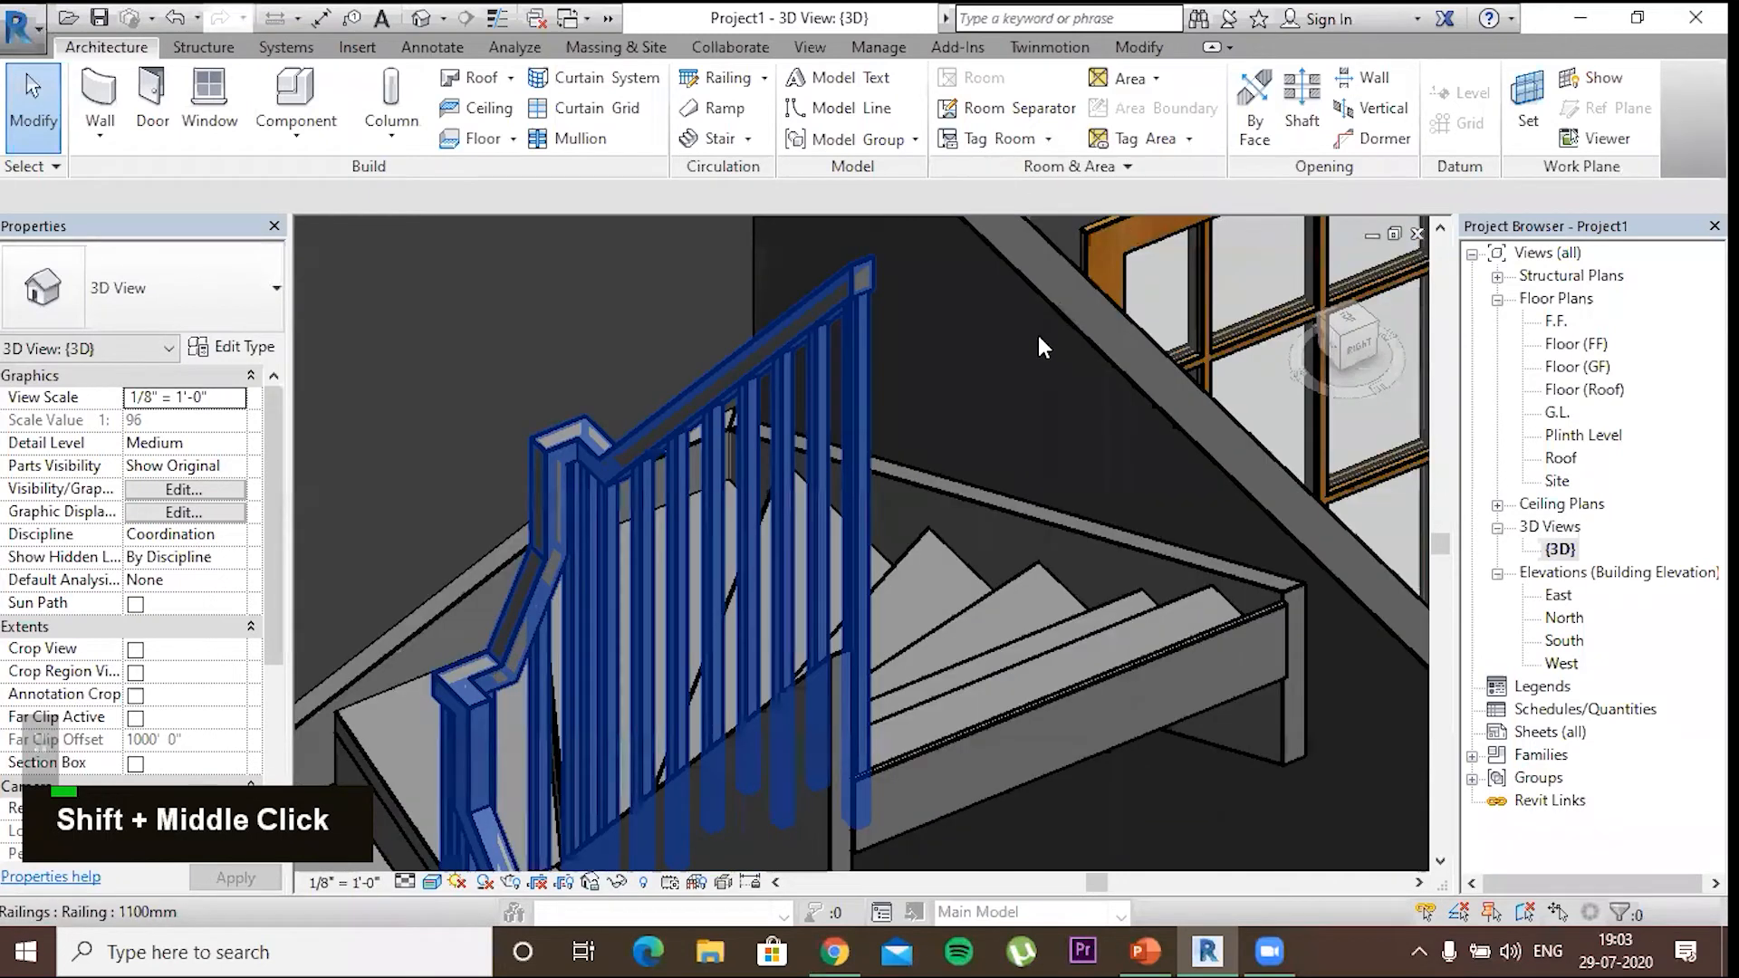
pyautogui.click(875, 659)
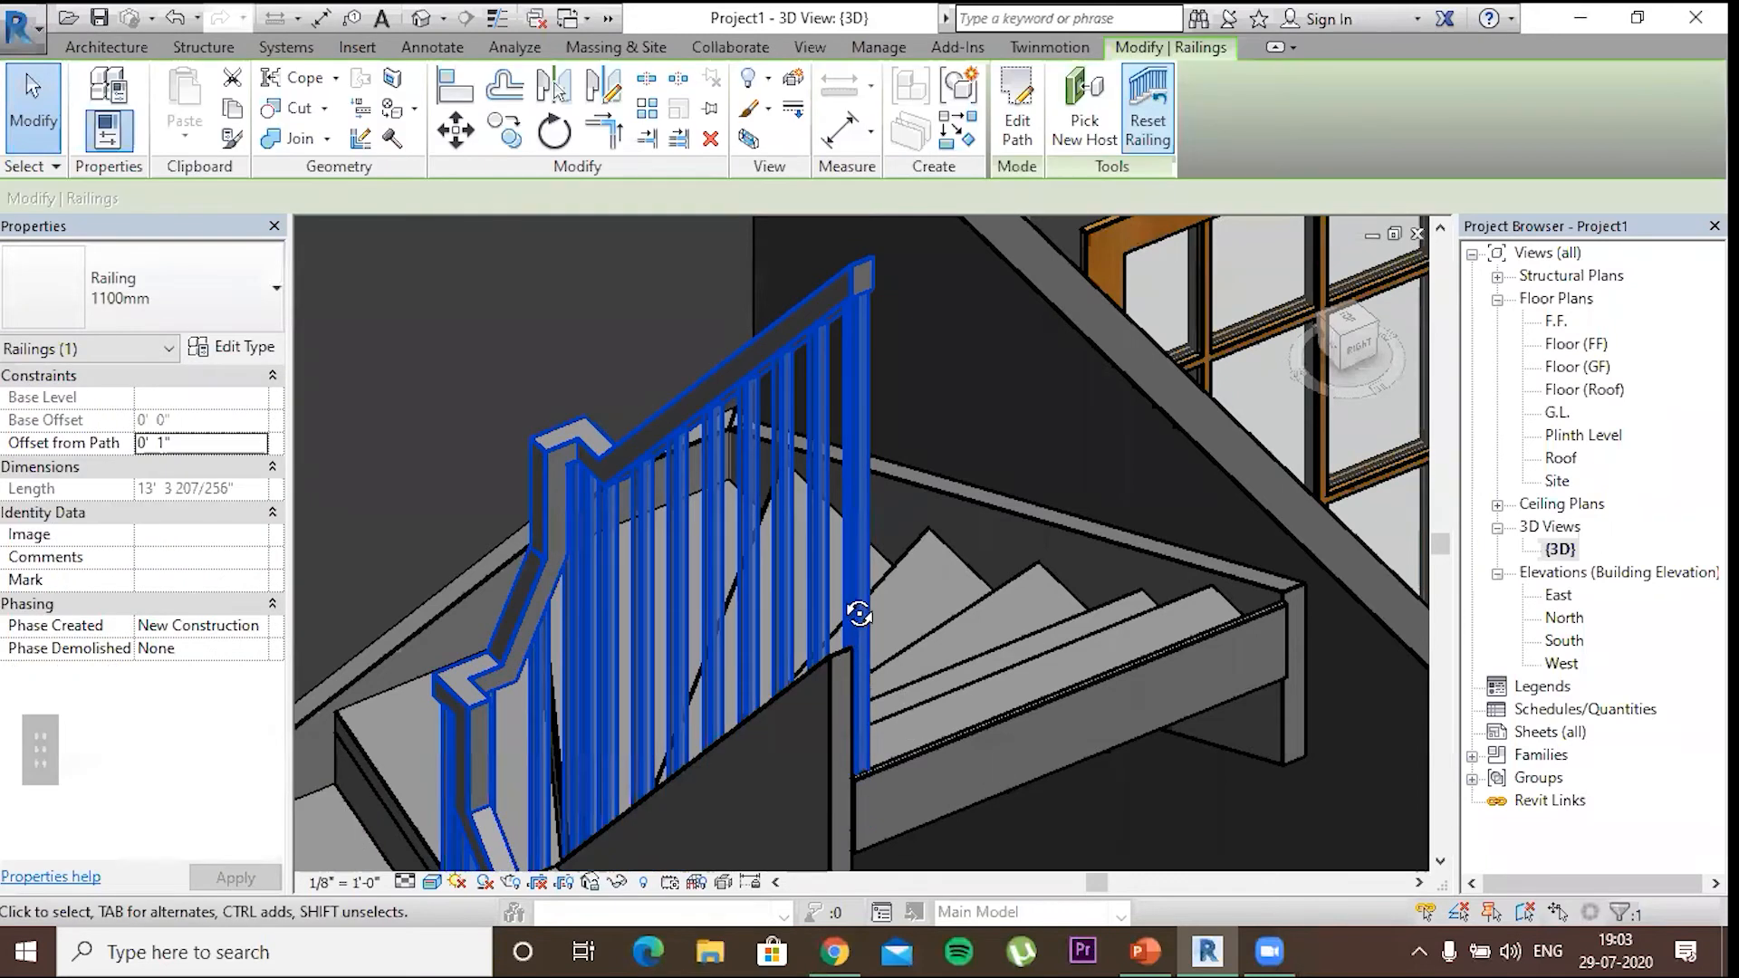
pyautogui.press('Escape')
pyautogui.scroll(-5, 981, 831)
pyautogui.keyDown('shift'); pyautogui.moveTo(981, 831); pyautogui.dragTo(968, 909, button='middle'); pyautogui.keyUp('shift')
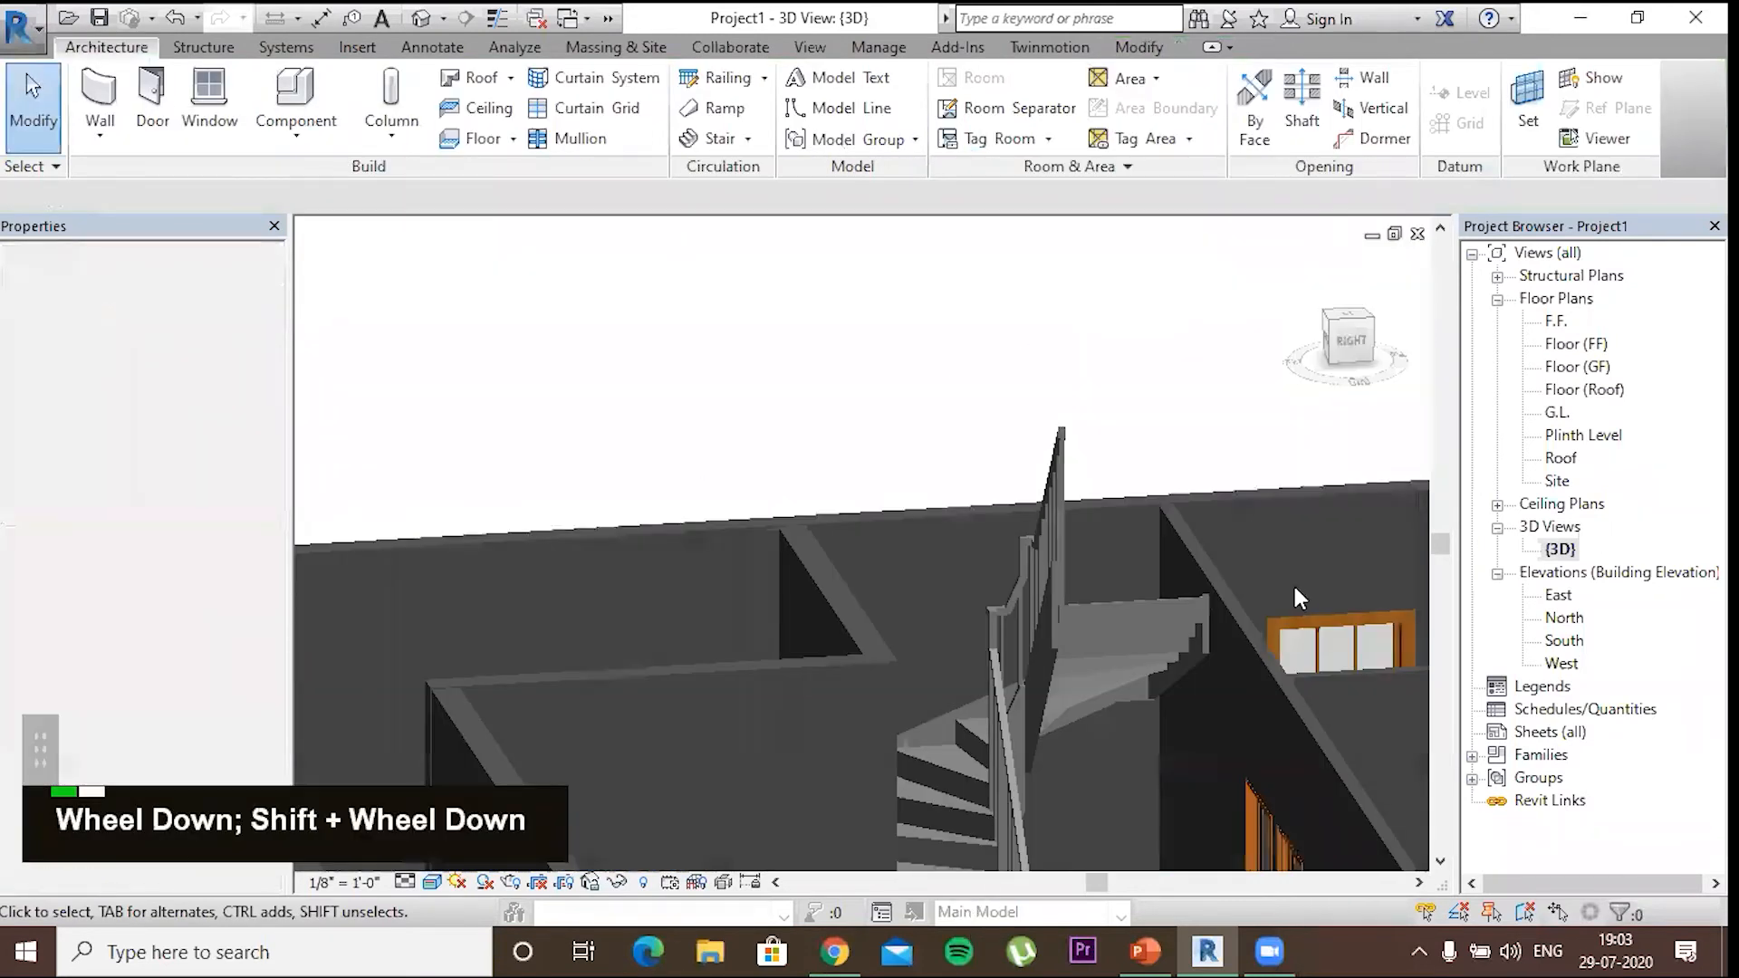
pyautogui.scroll(-2, 874, 669)
pyautogui.keyDown('shift'); pyautogui.moveTo(874, 668); pyautogui.dragTo(877, 779, button='middle'); pyautogui.keyUp('shift')
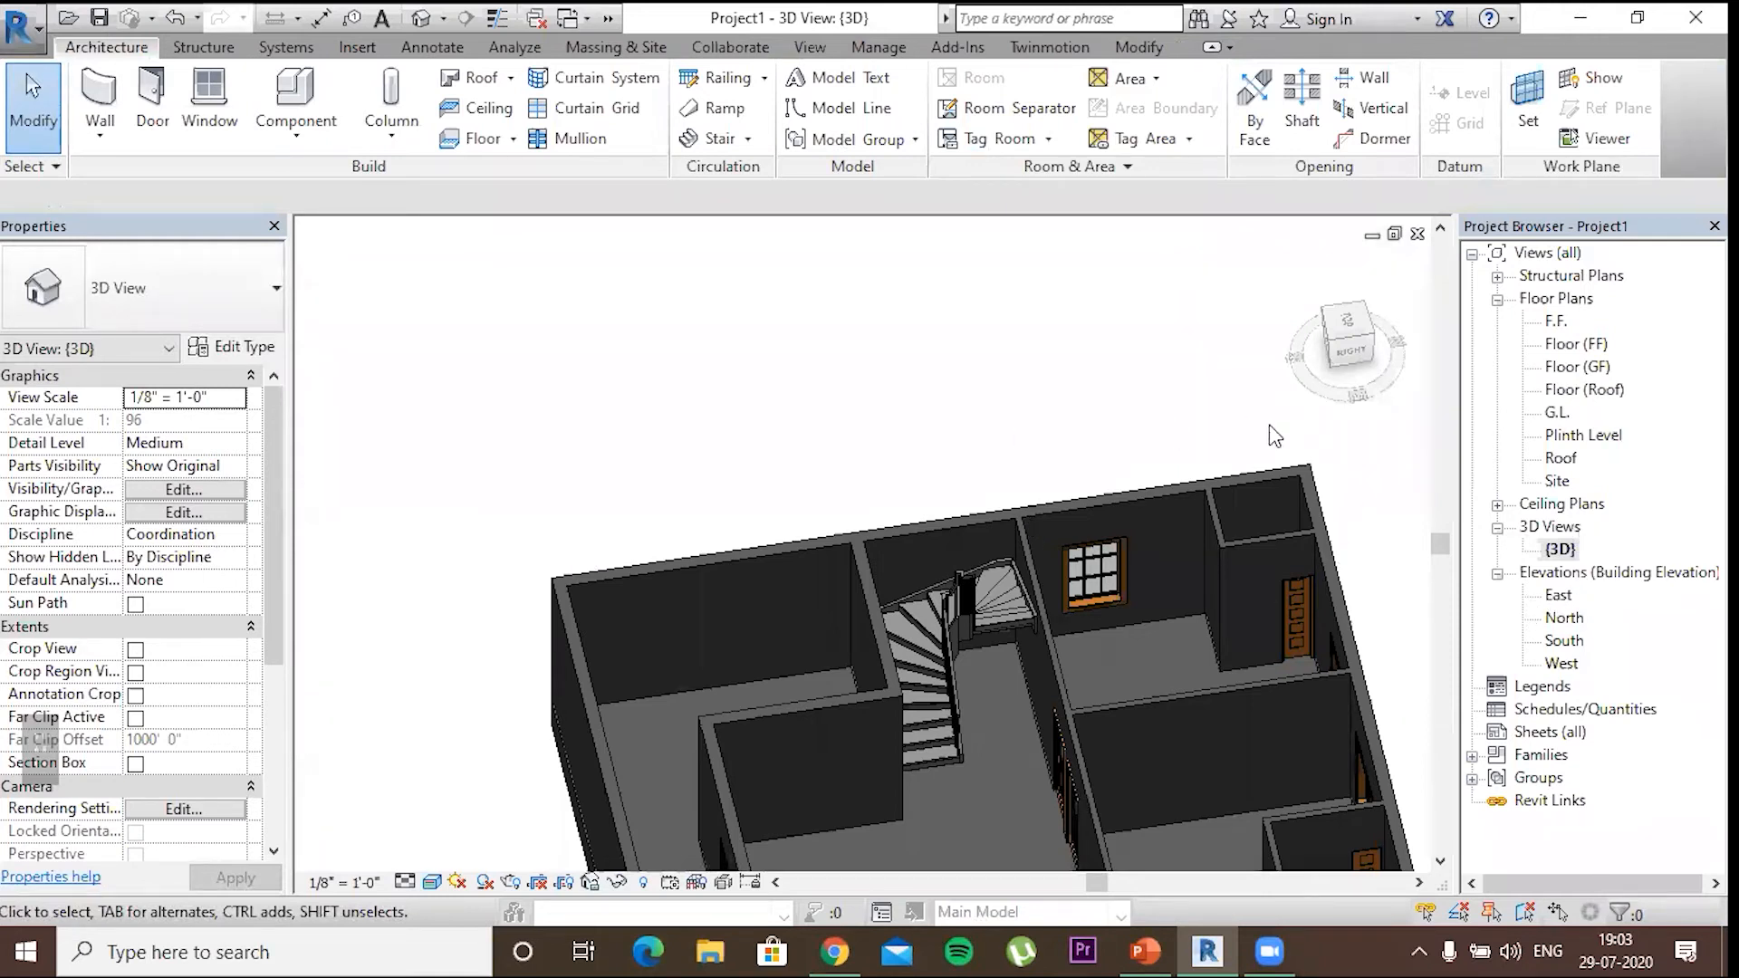
# Check the levels in the East elevation and the stair in the F.F. floor plan
pyautogui.doubleClick(1558, 595)
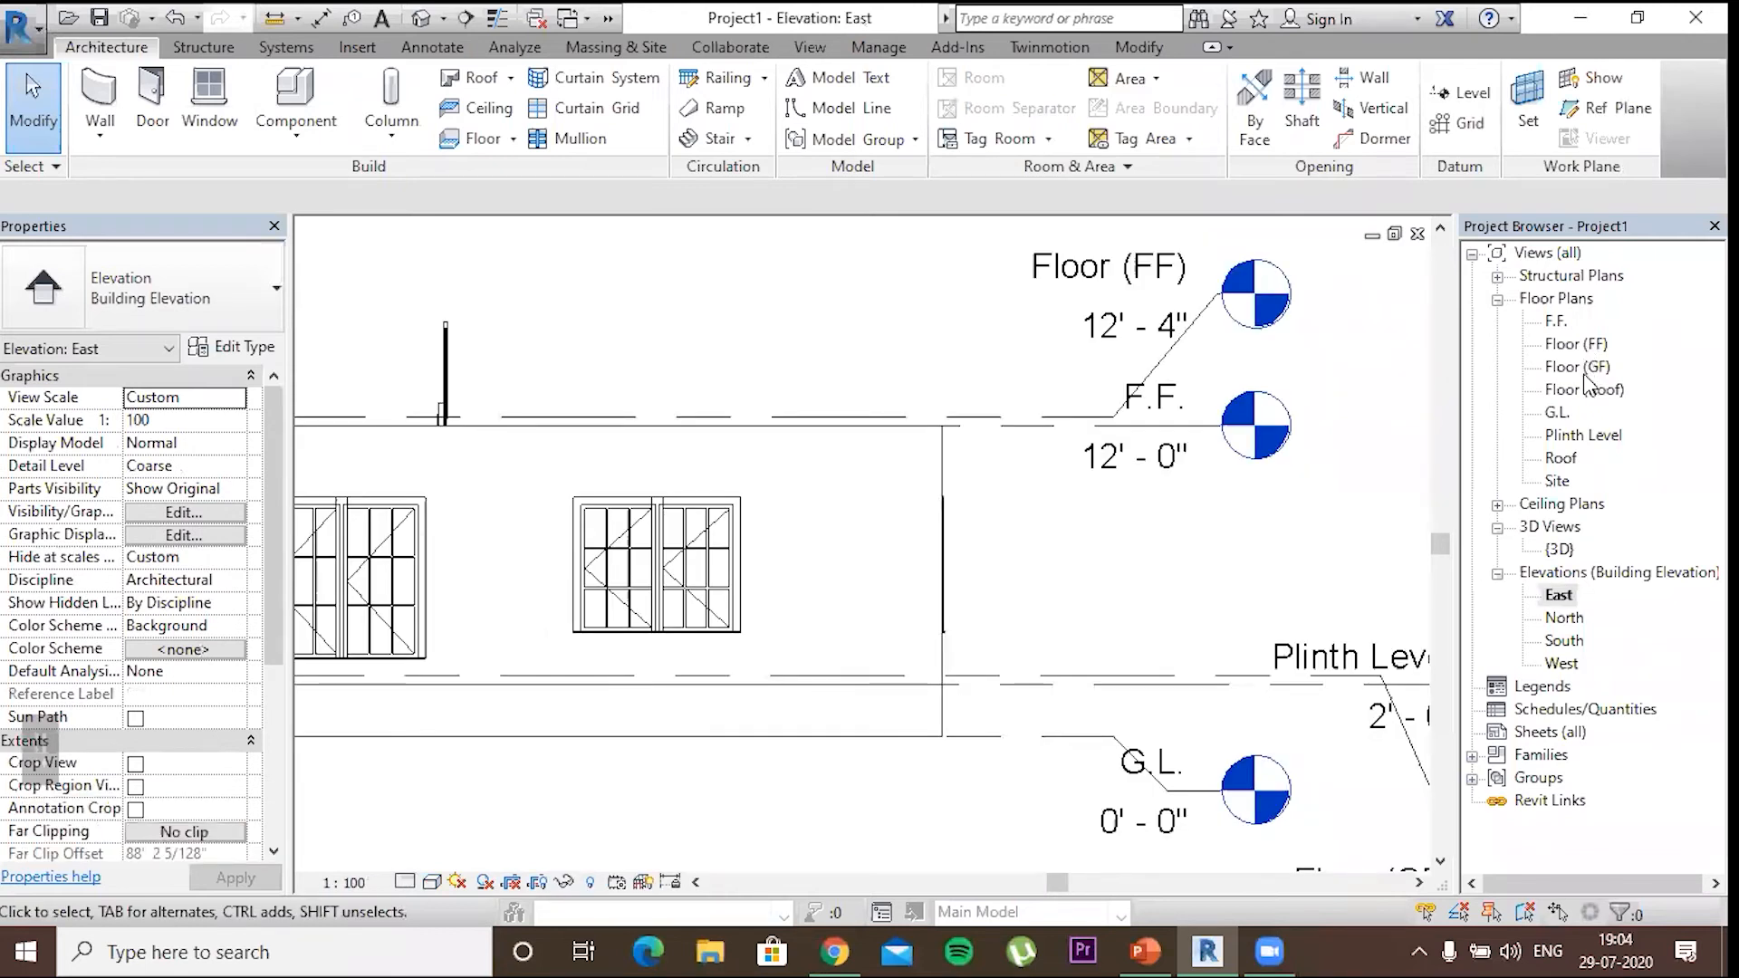
pyautogui.doubleClick(1555, 321)
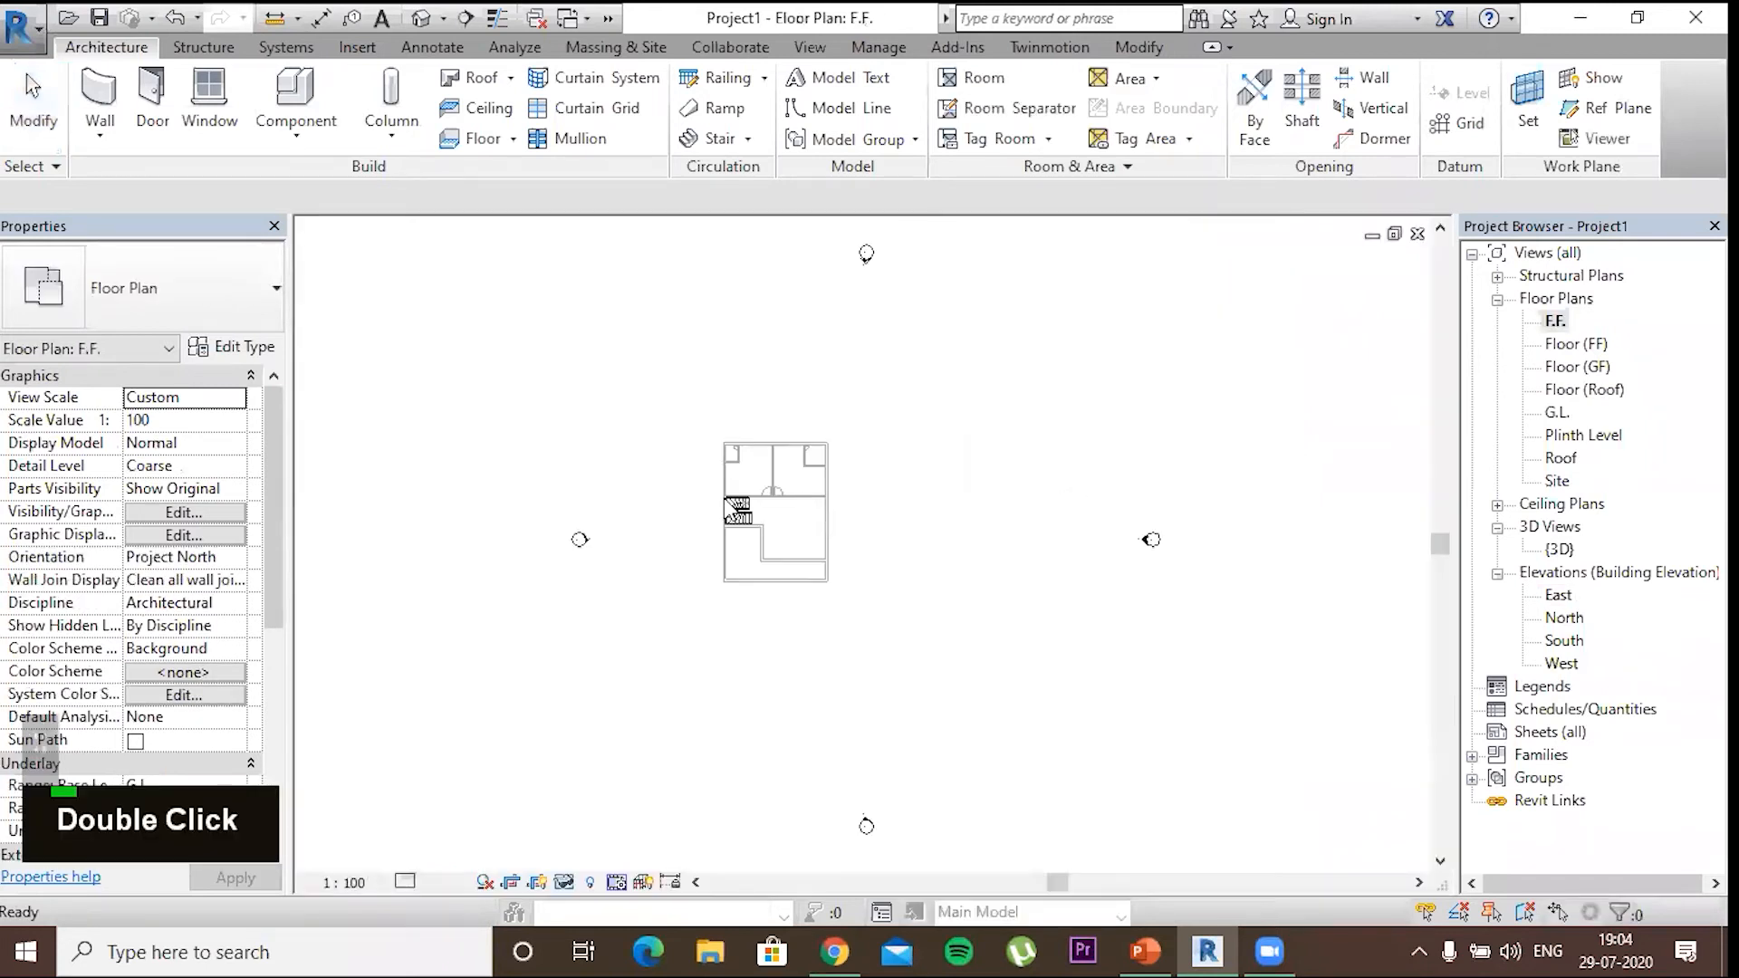
pyautogui.scroll(3, 777, 534)
pyautogui.scroll(3, 839, 377)
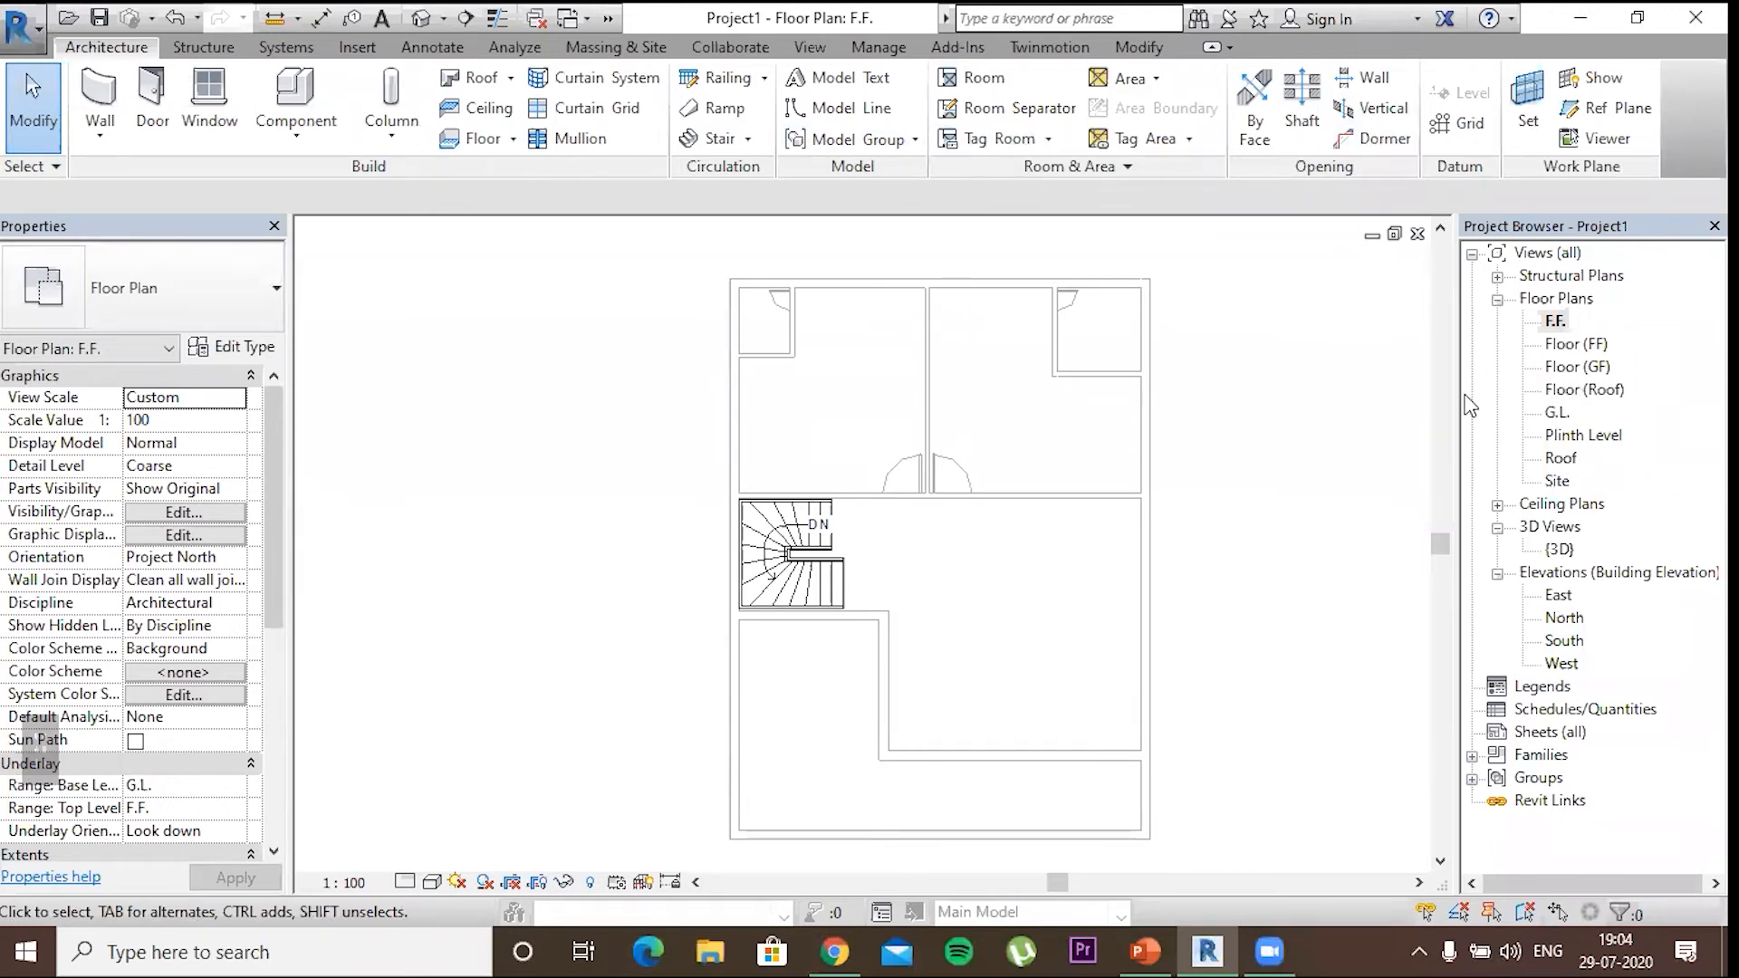
# Copy the rear and both side outer walls and the three stepped front walls from Plinth Level, pasting them into F.F. aligned to the current view
pyautogui.doubleClick(1582, 436)
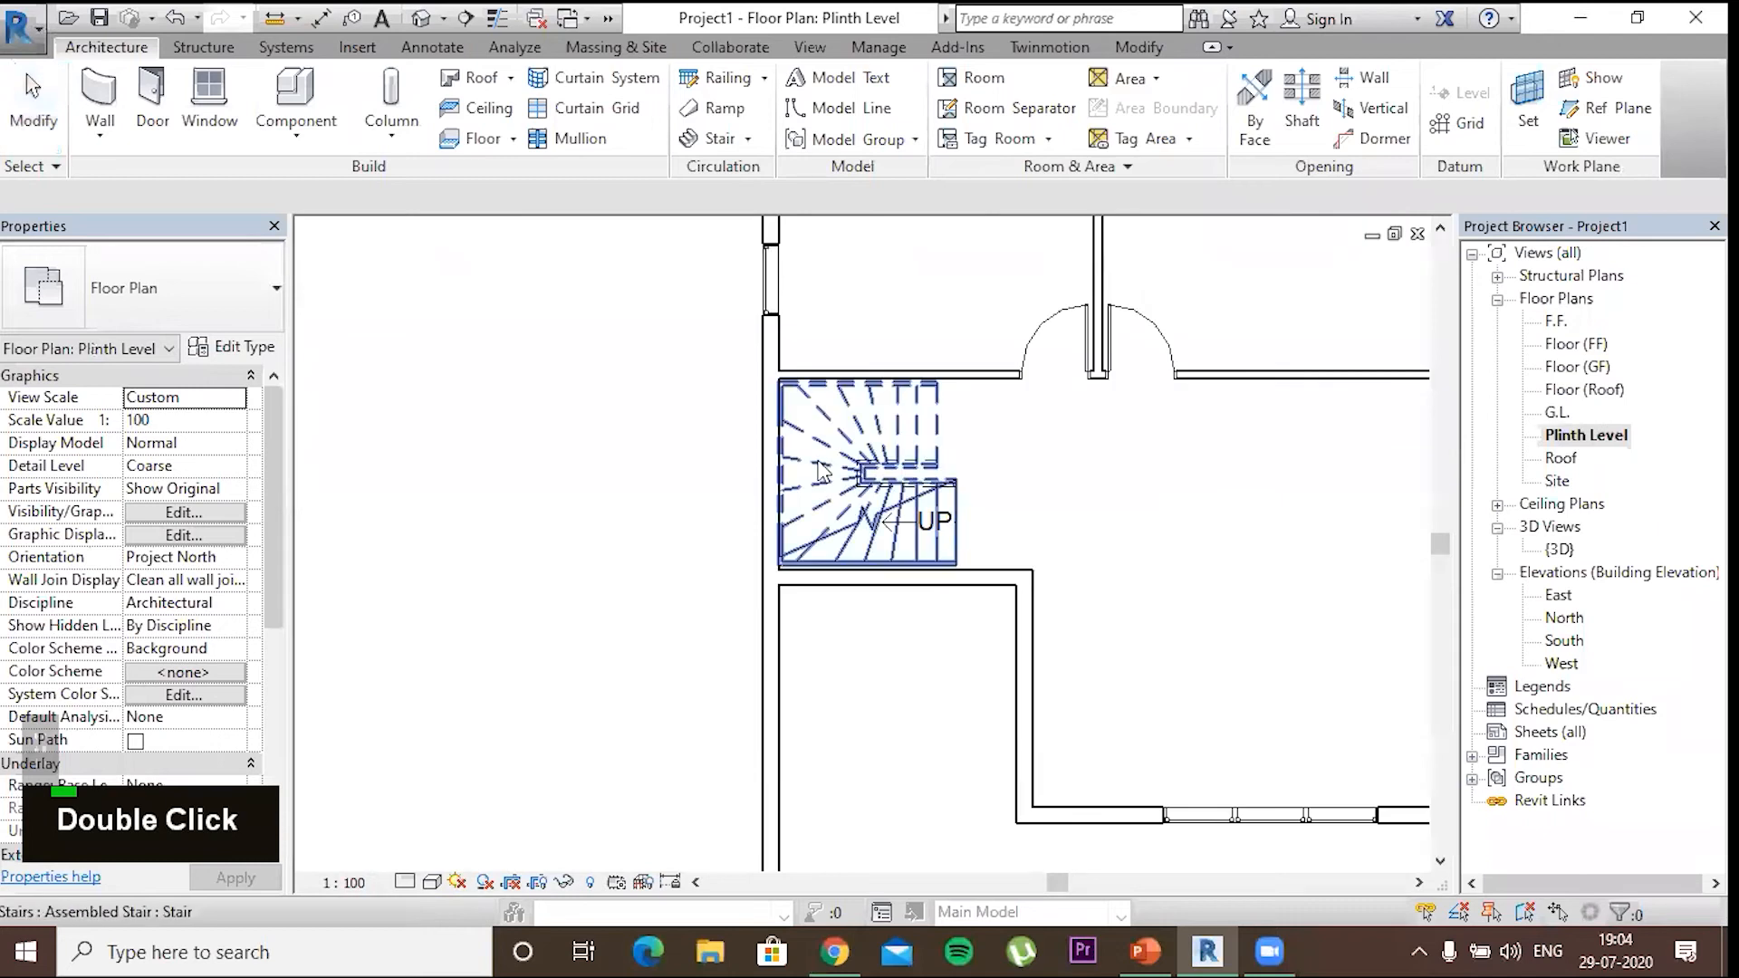
pyautogui.scroll(-4, 797, 552)
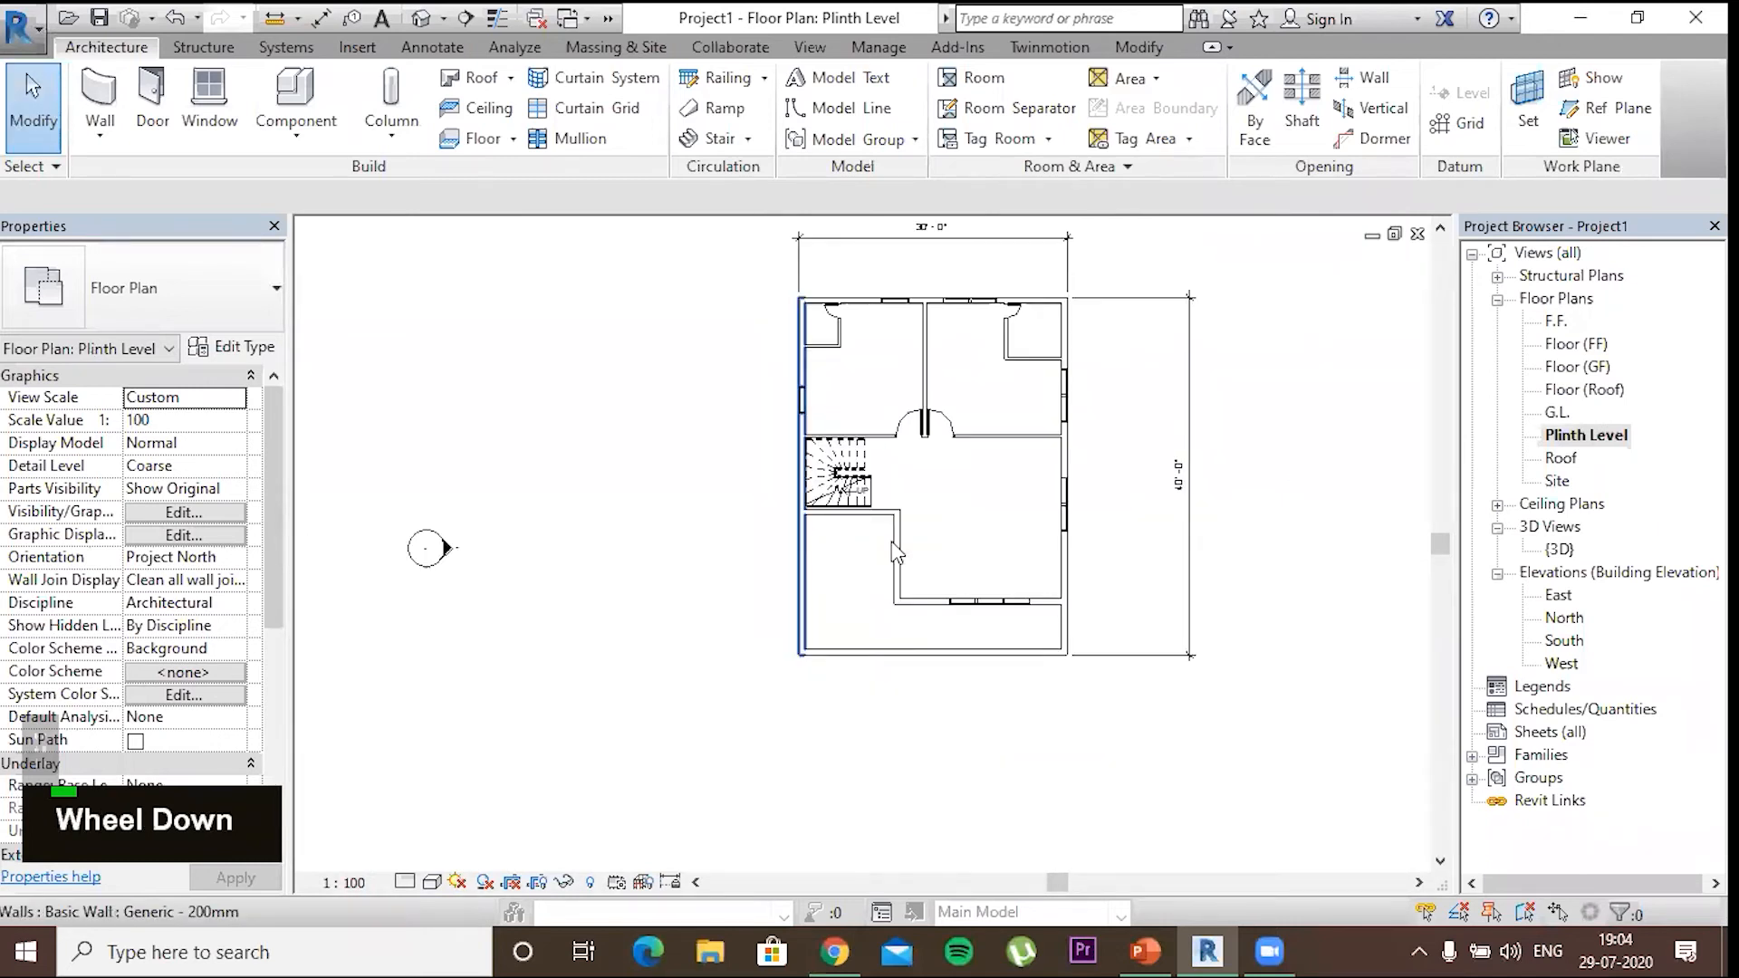
pyautogui.click(928, 607)
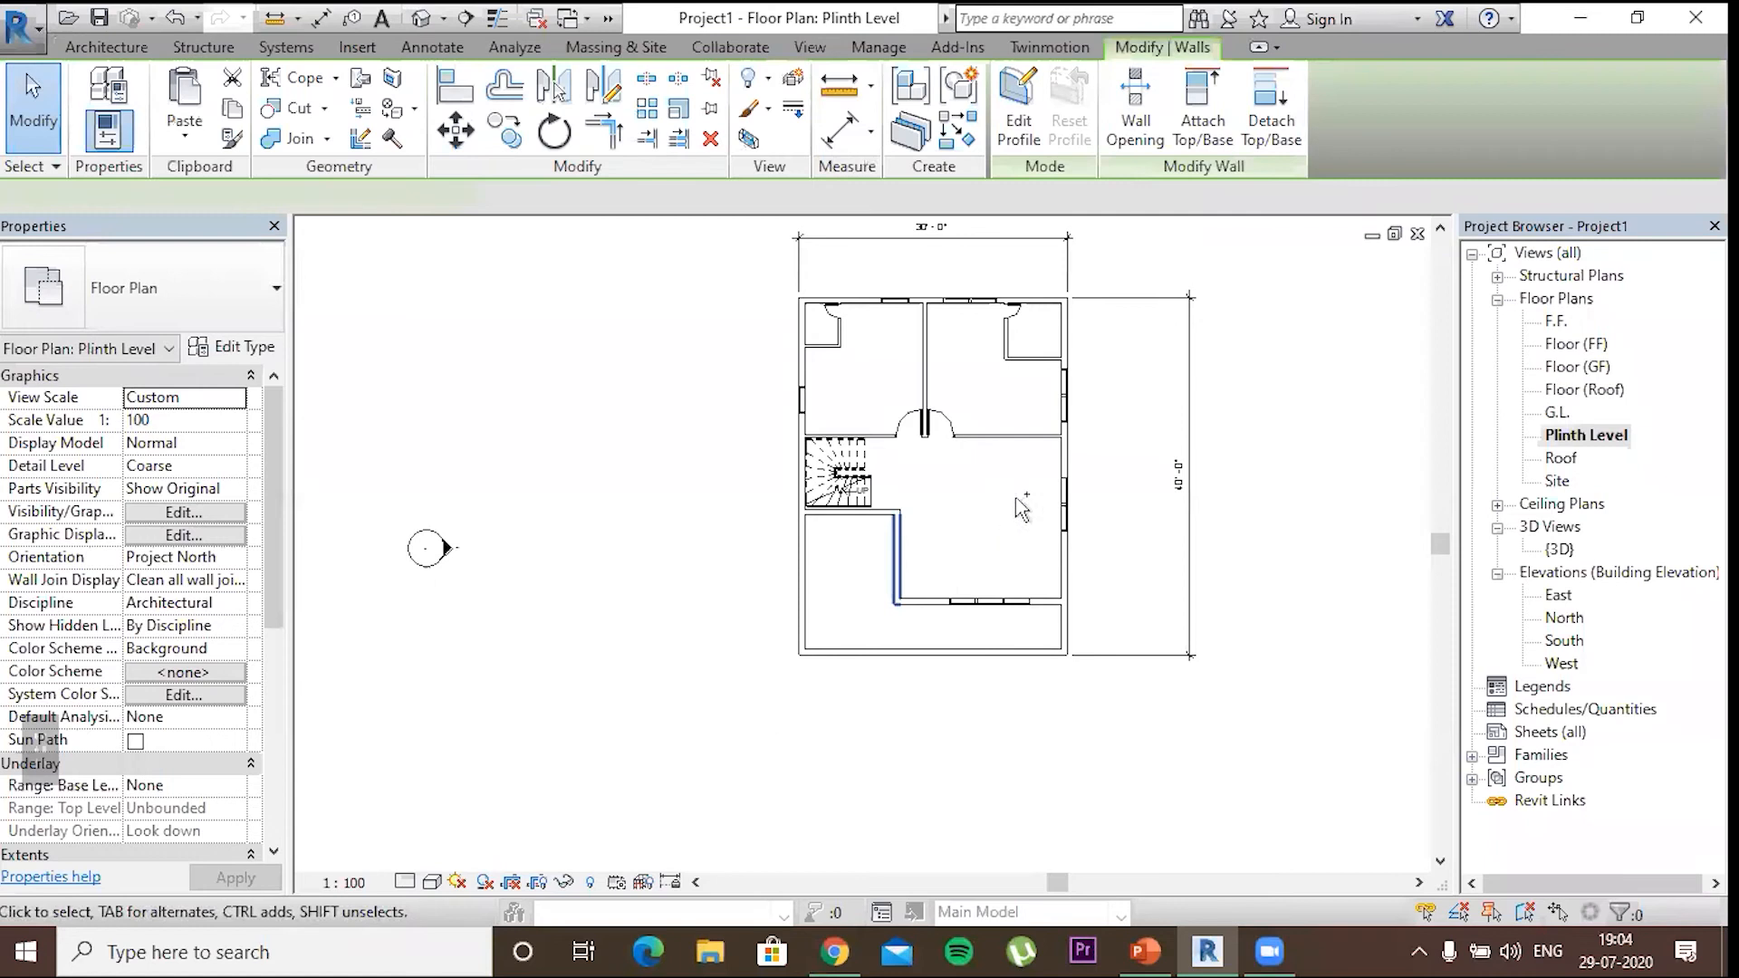
pyautogui.keyDown('ctrl'); pyautogui.click(1064, 453); pyautogui.keyUp('ctrl')
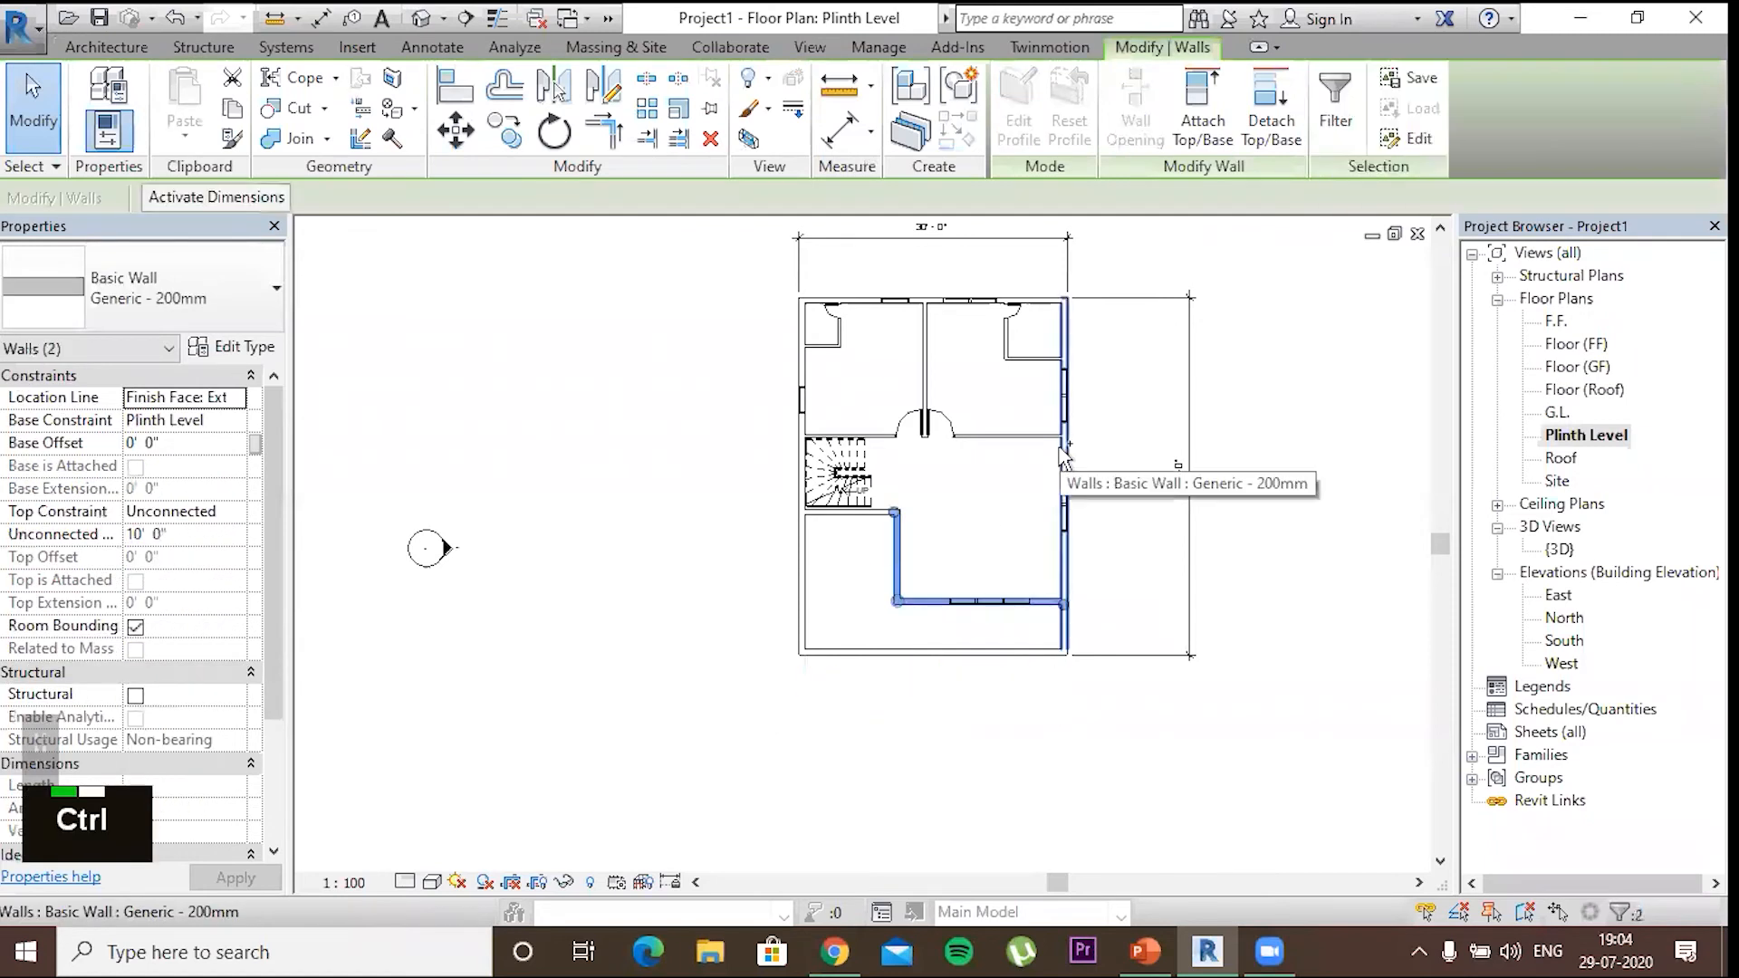
pyautogui.keyDown('ctrl'); pyautogui.click(1028, 310); pyautogui.keyUp('ctrl')
pyautogui.keyDown('ctrl'); pyautogui.click(1033, 300); pyautogui.keyUp('ctrl')
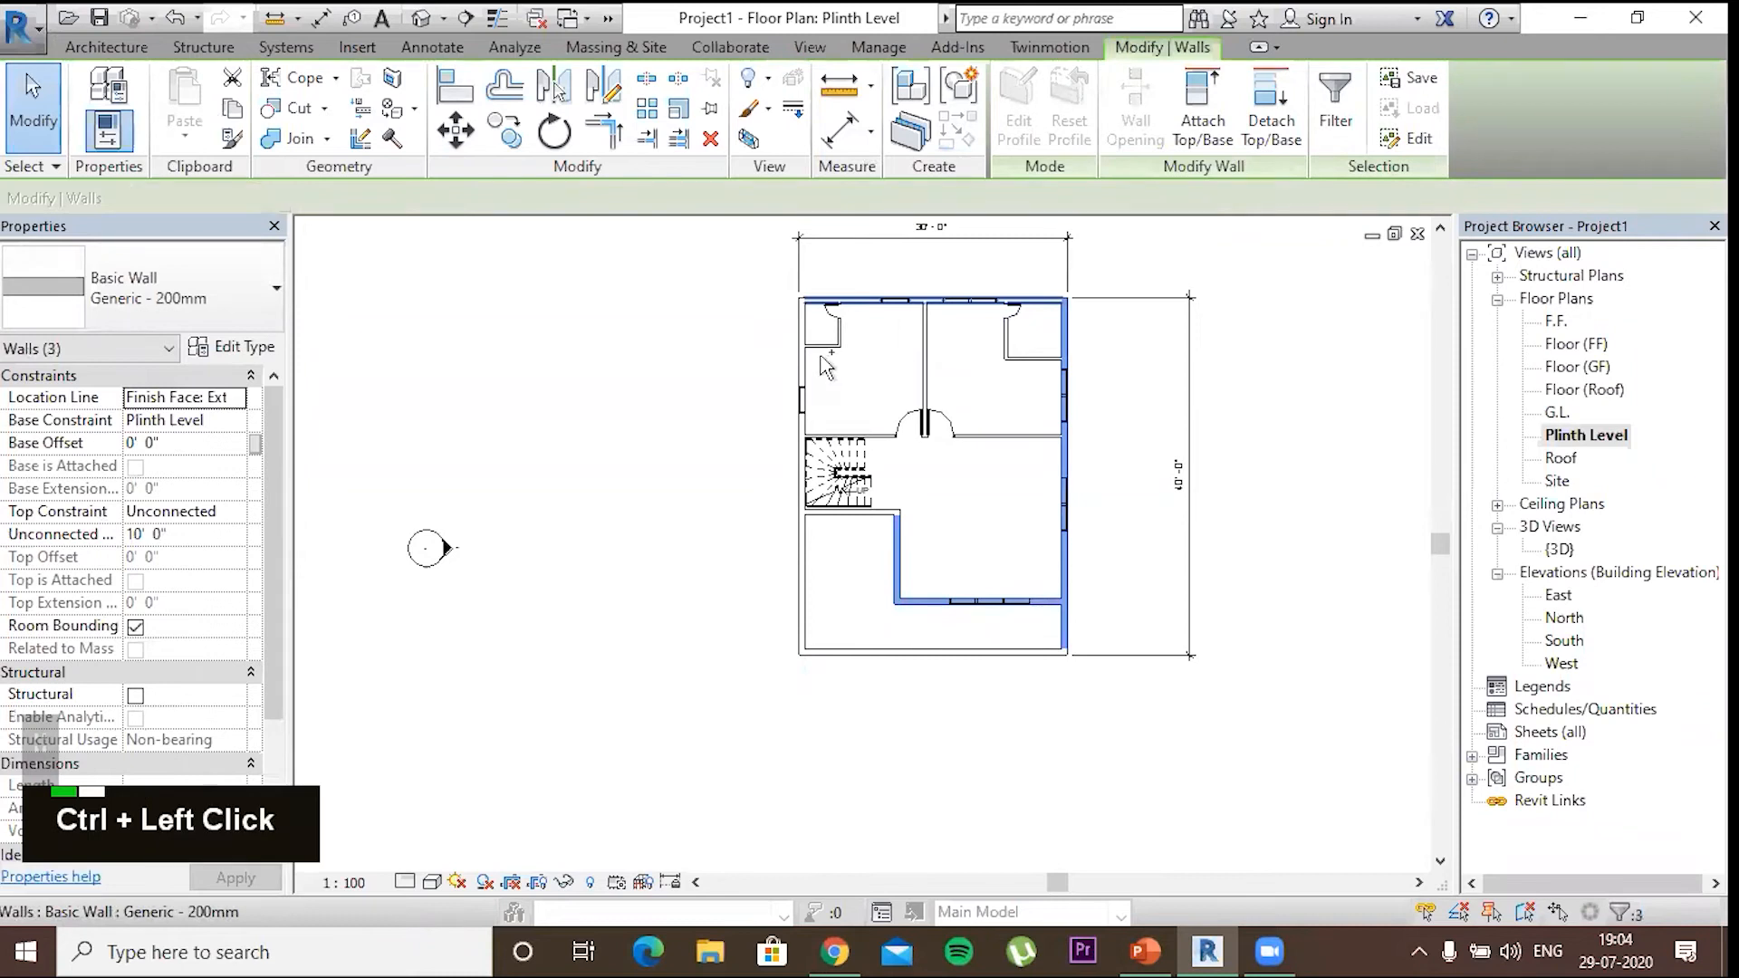
pyautogui.keyDown('ctrl'); pyautogui.click(807, 348); pyautogui.keyUp('ctrl')
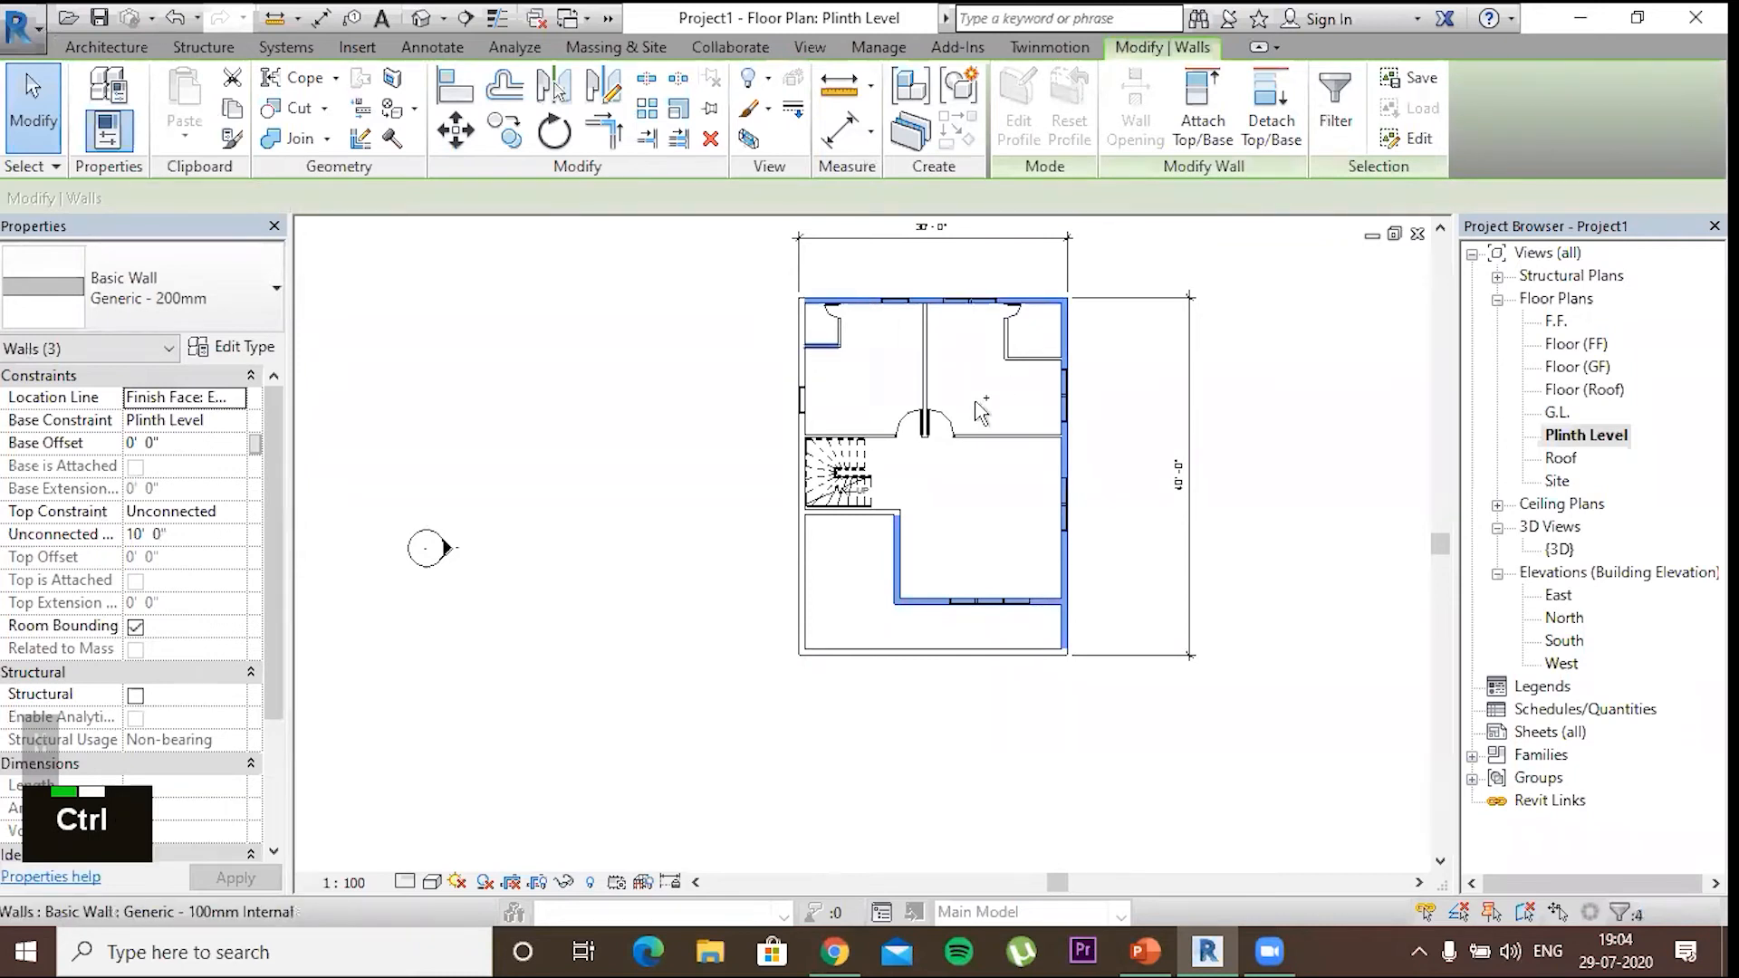
pyautogui.keyDown('ctrl'); pyautogui.click(872, 535); pyautogui.keyUp('ctrl')
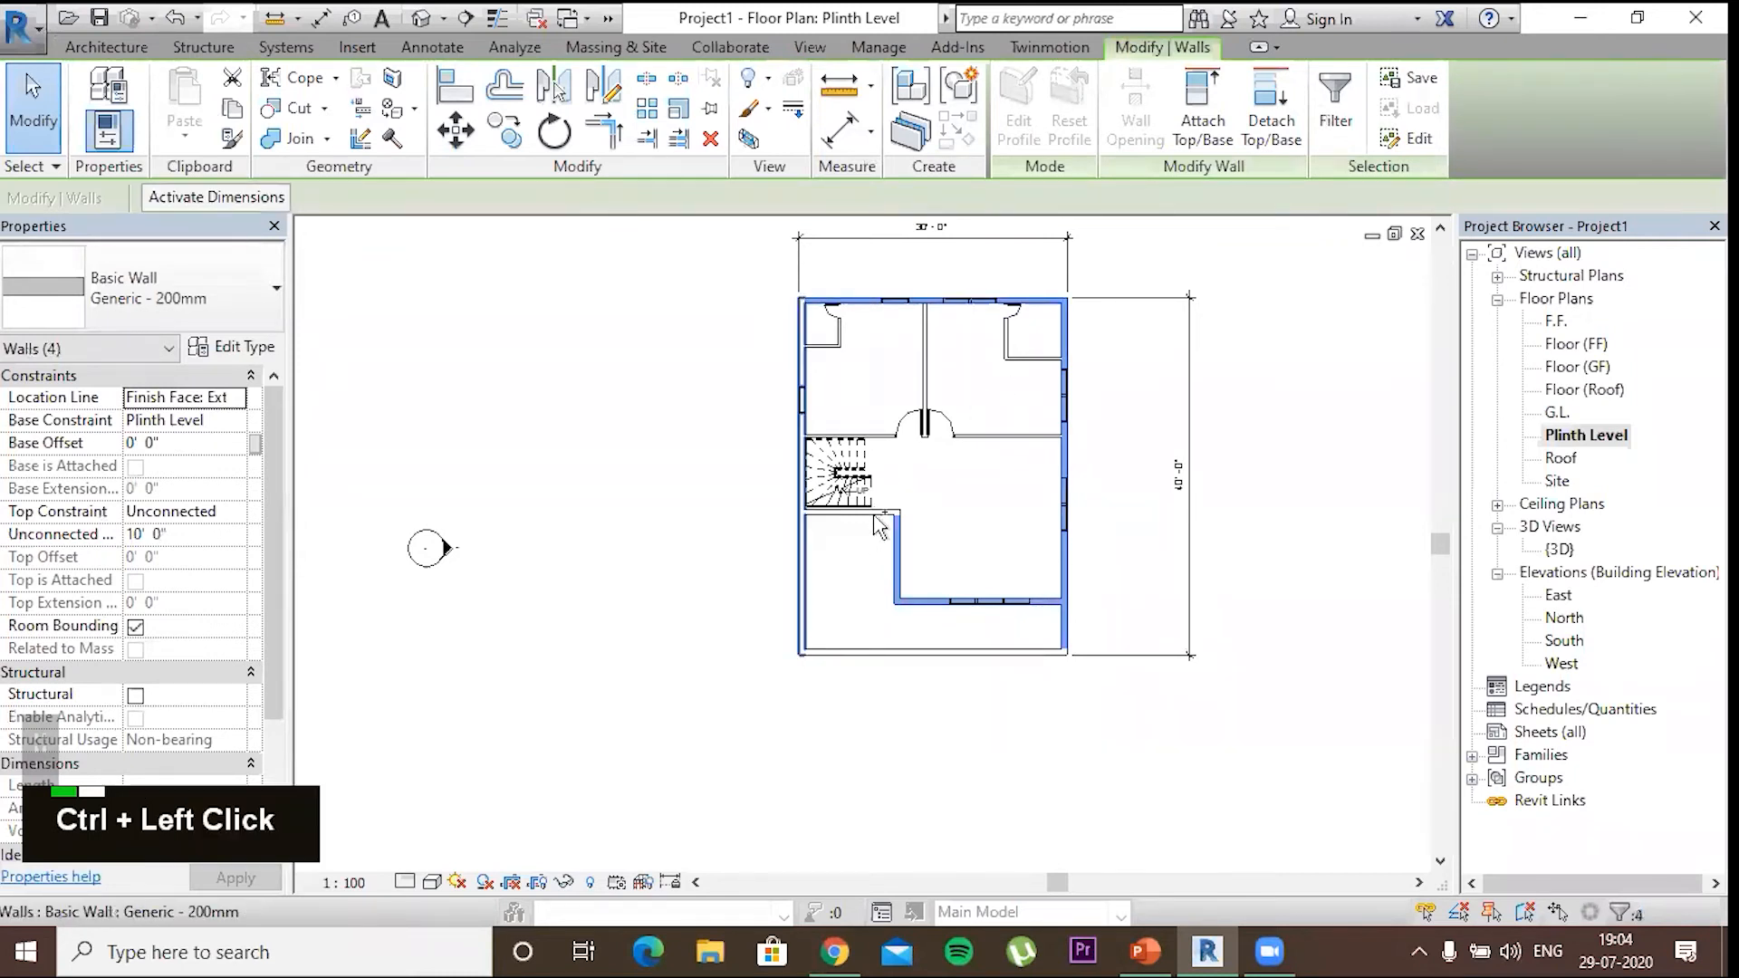
pyautogui.hotkey('ctrl', 'c')
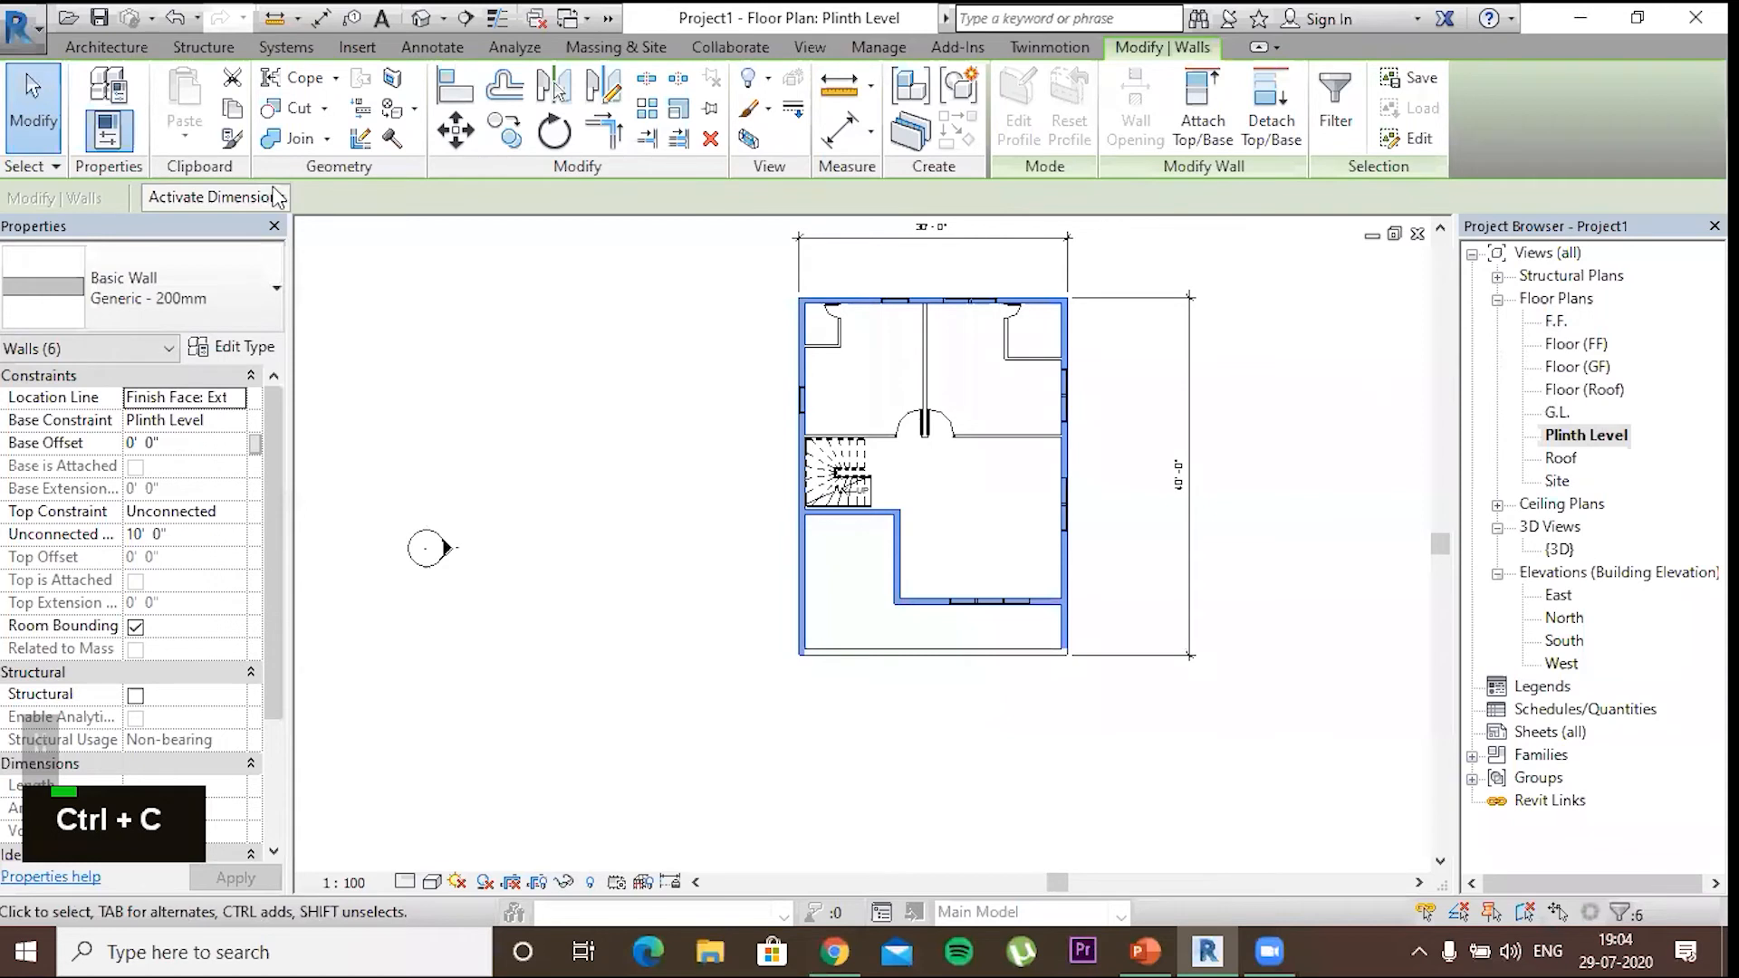
pyautogui.click(202, 136)
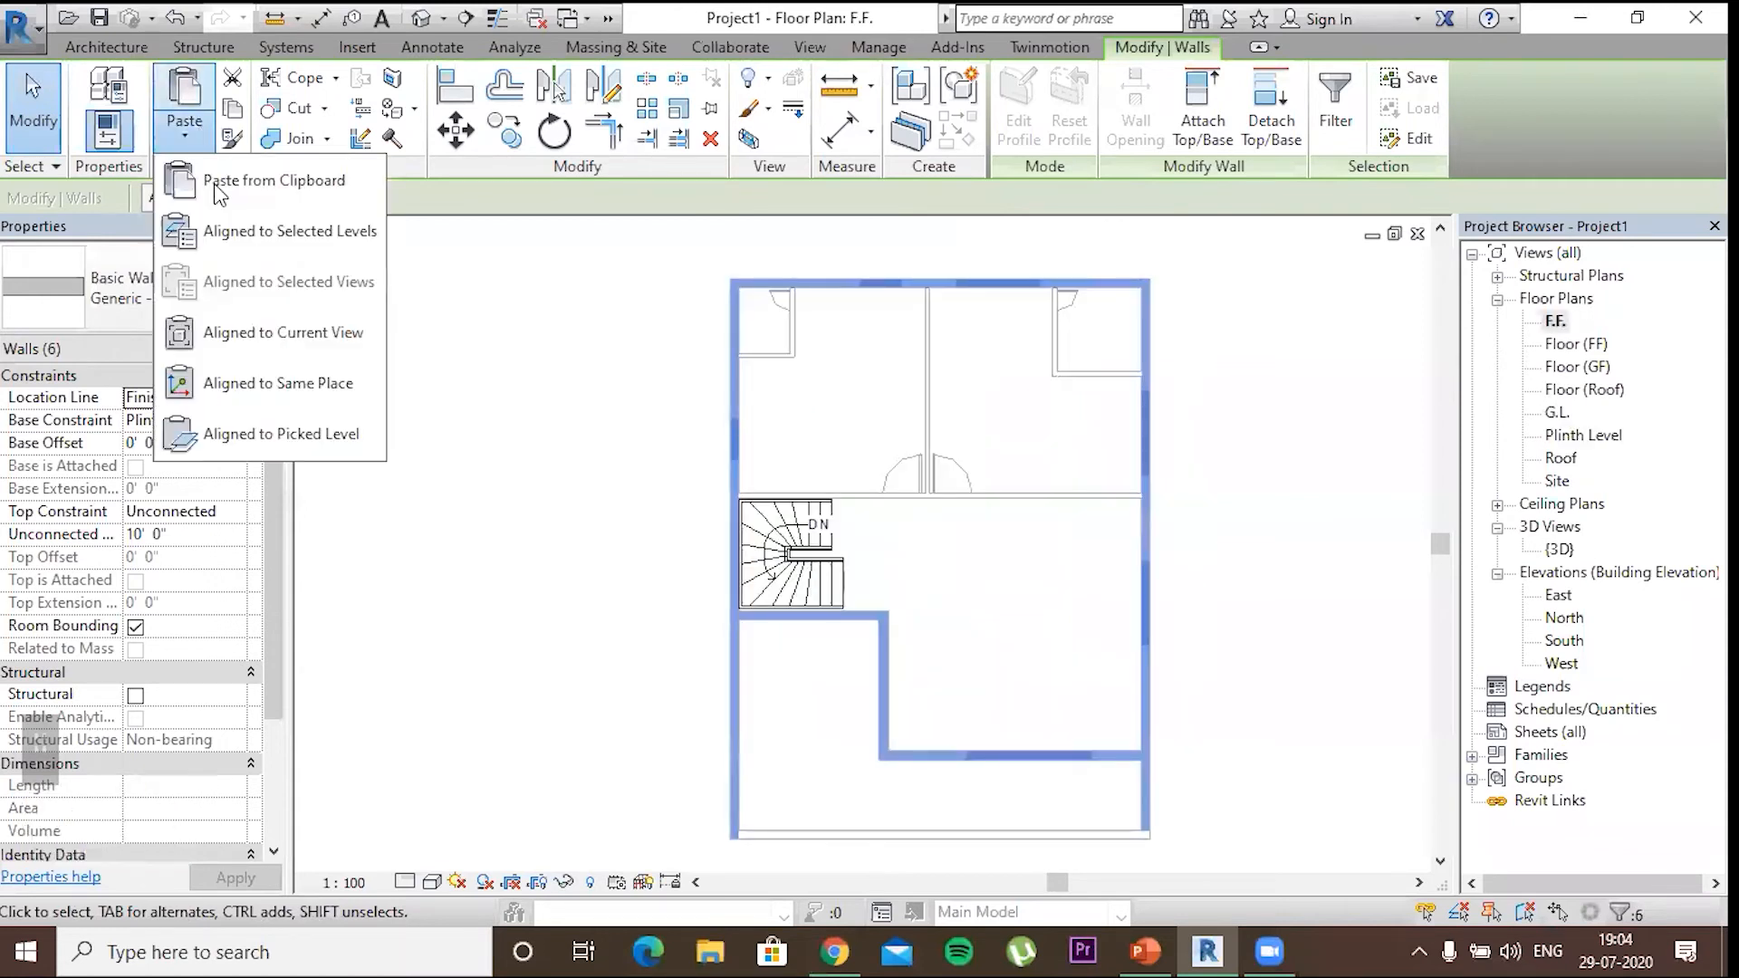
pyautogui.click(290, 333)
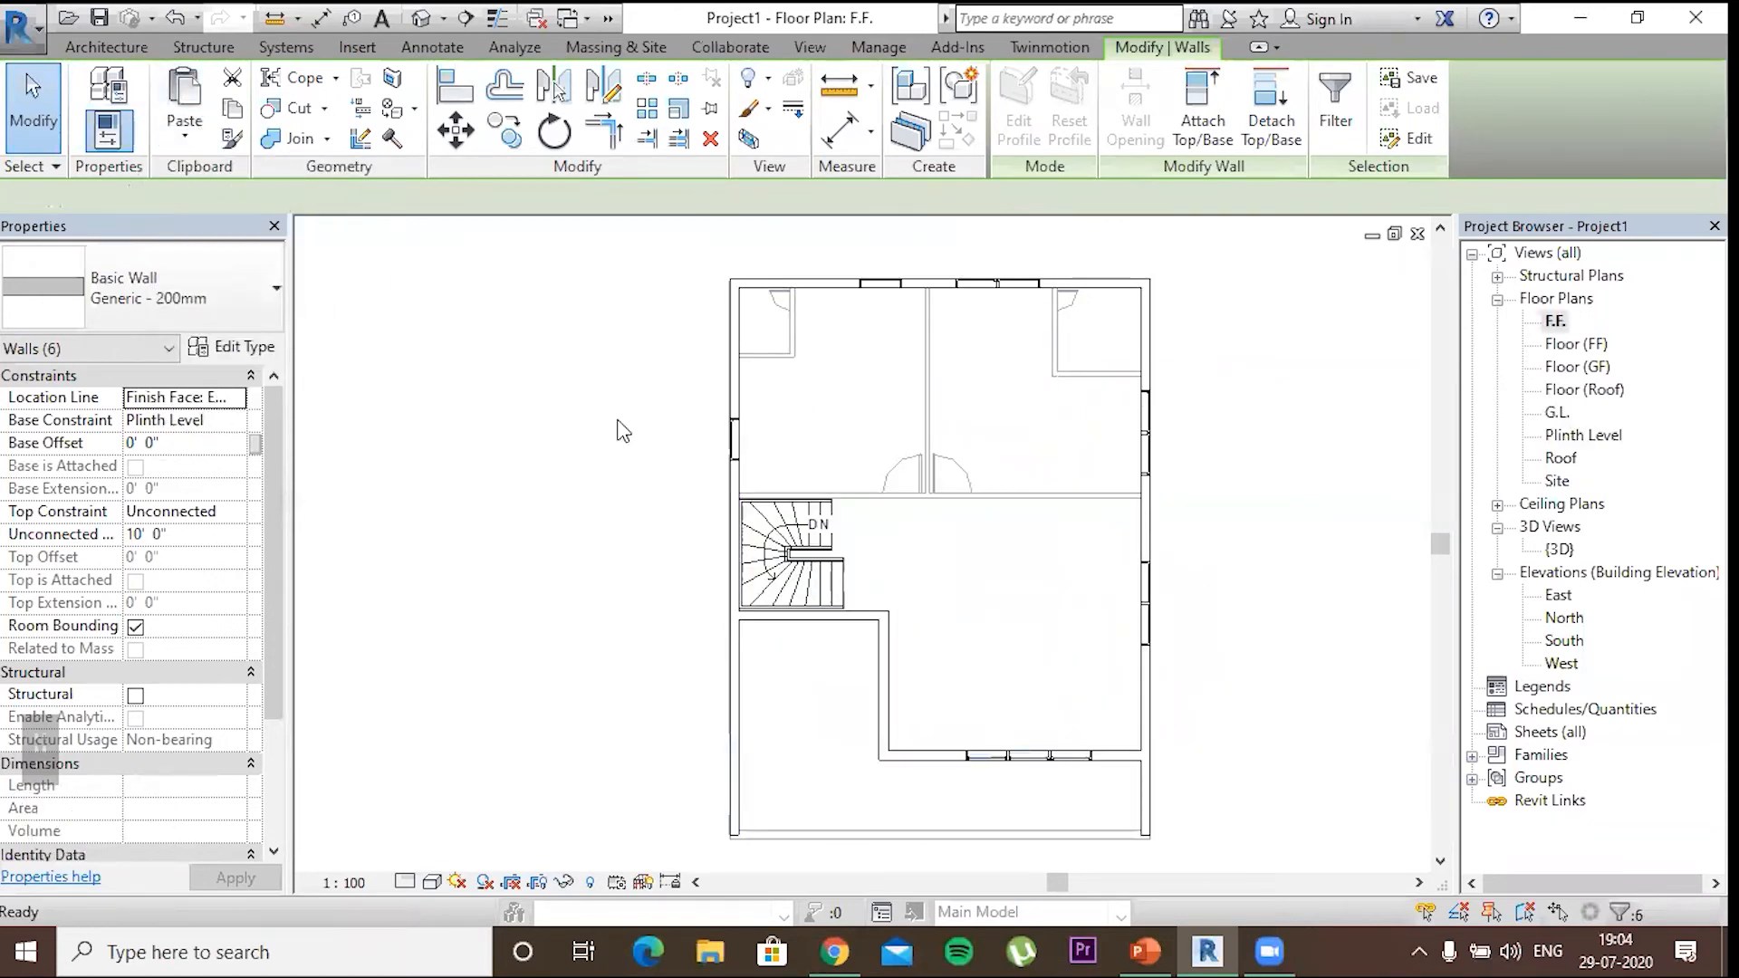
pyautogui.press('Escape')
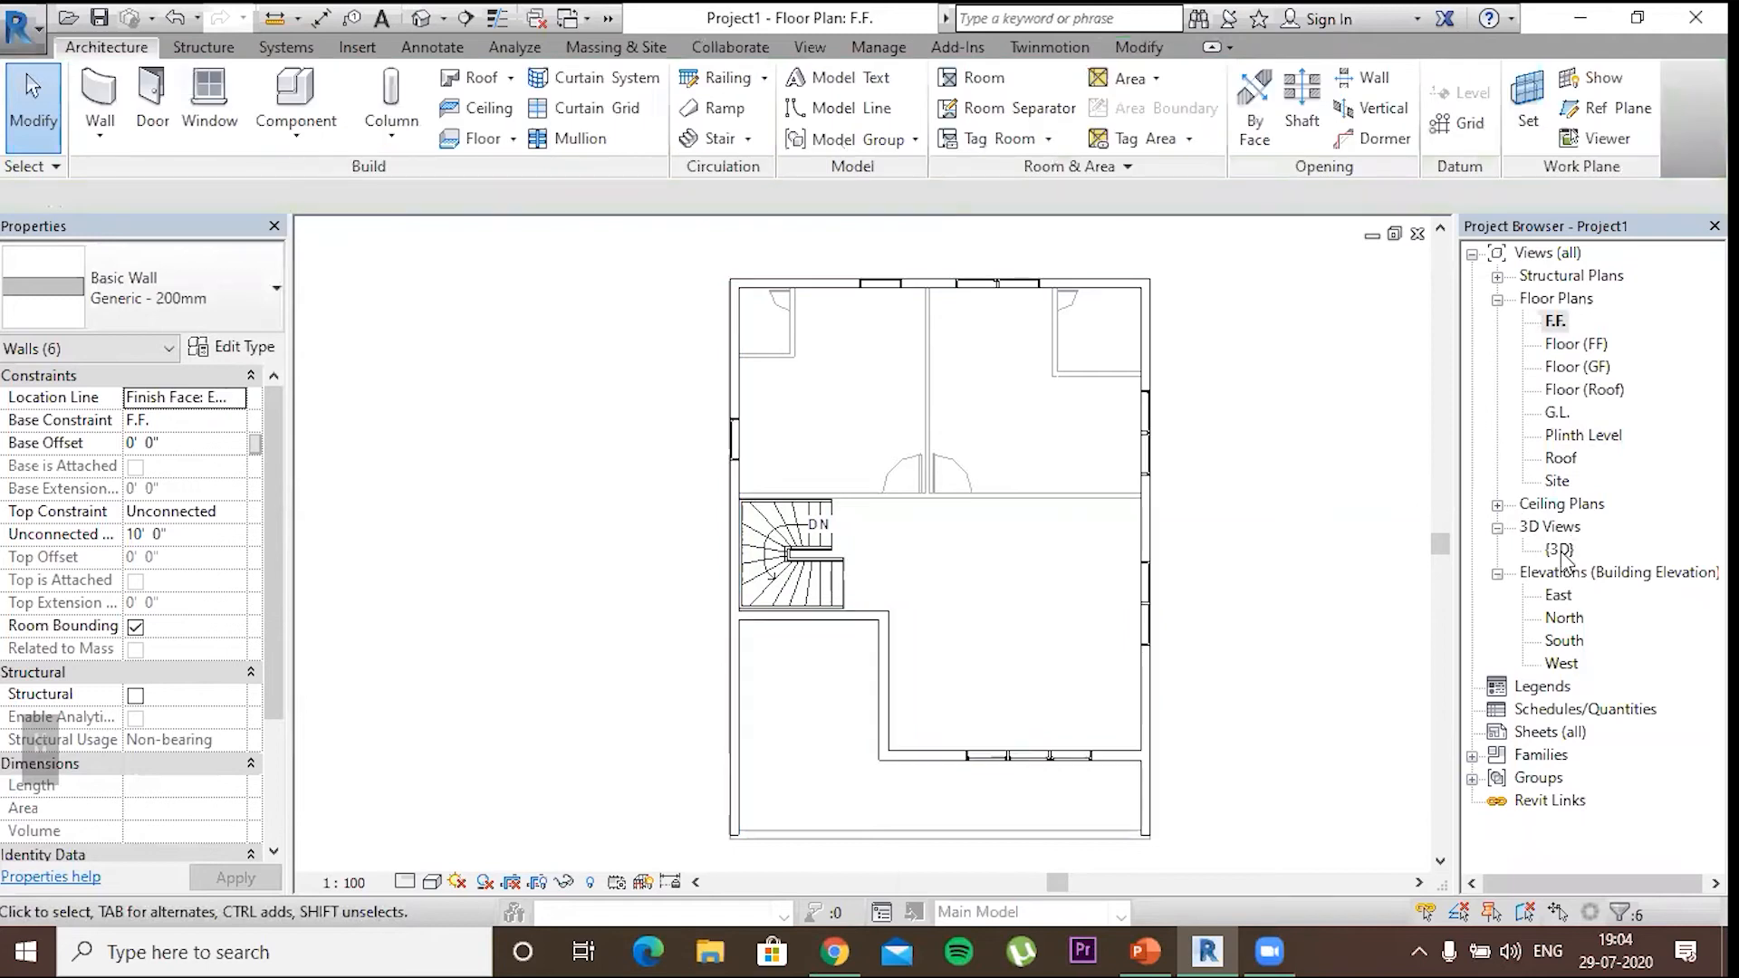
# Inspect the copied first-floor walls and windows in the 3D view
pyautogui.doubleClick(1560, 550)
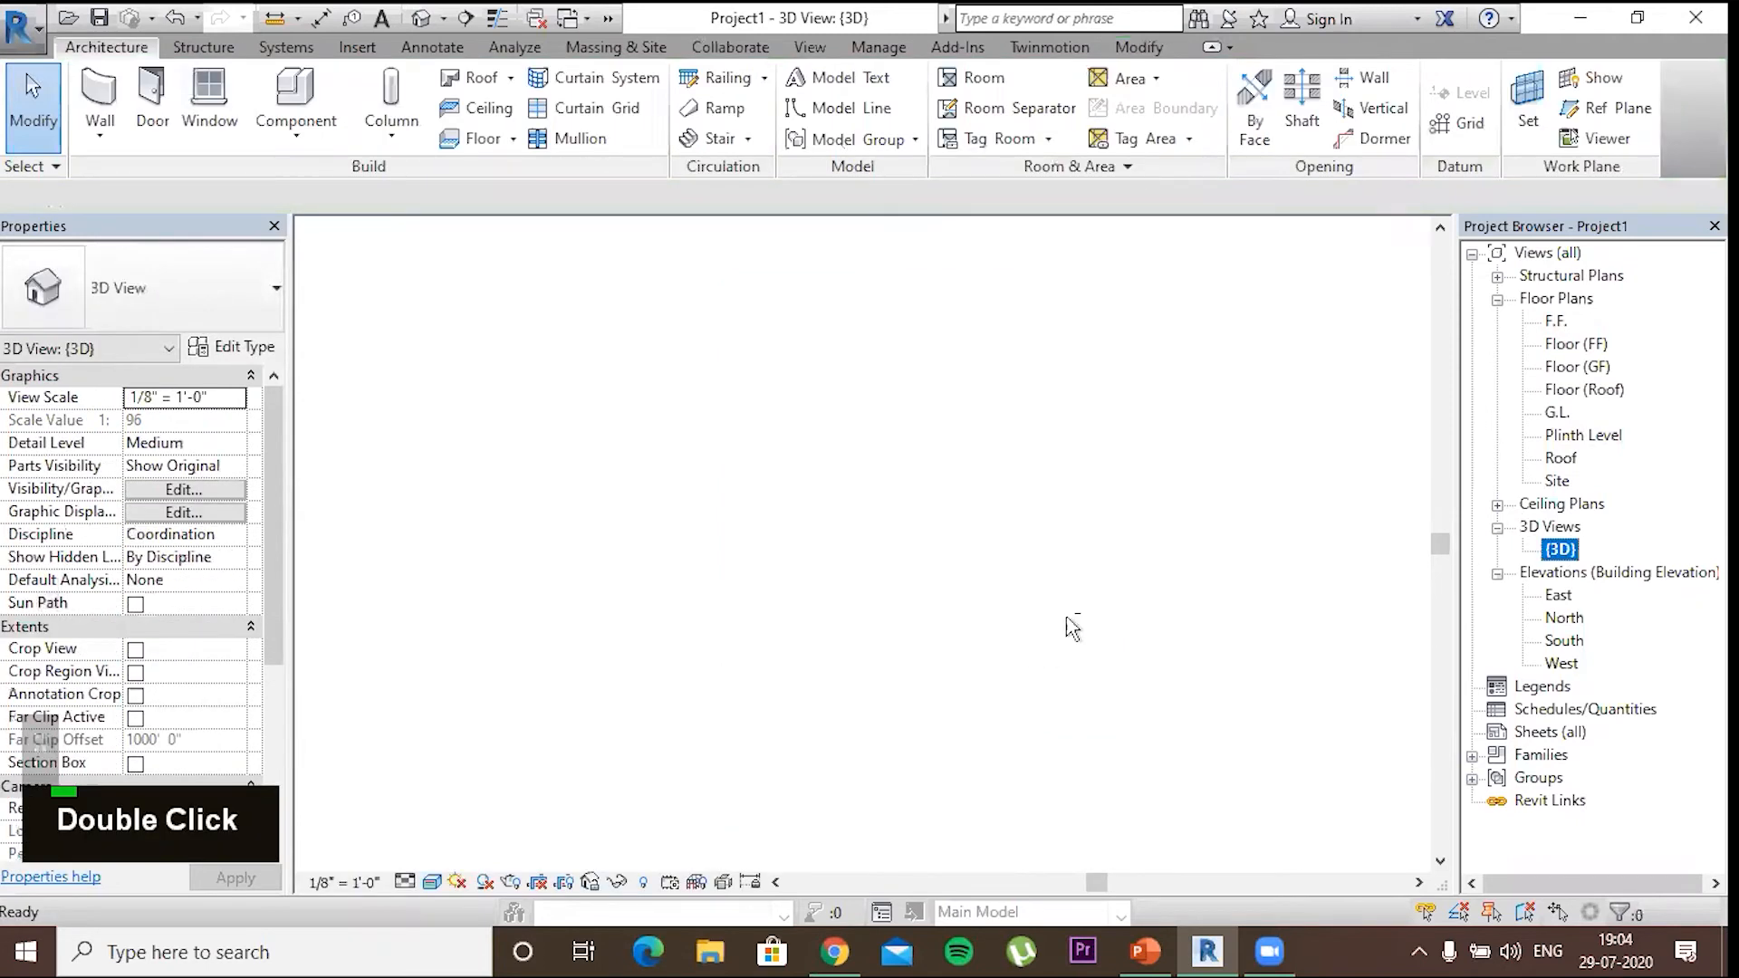
pyautogui.keyDown('shift'); pyautogui.moveTo(993, 598); pyautogui.dragTo(905, 401, button='middle'); pyautogui.keyUp('shift')
pyautogui.keyDown('shift'); pyautogui.moveTo(577, 544); pyautogui.dragTo(1014, 574, button='middle'); pyautogui.keyUp('shift')
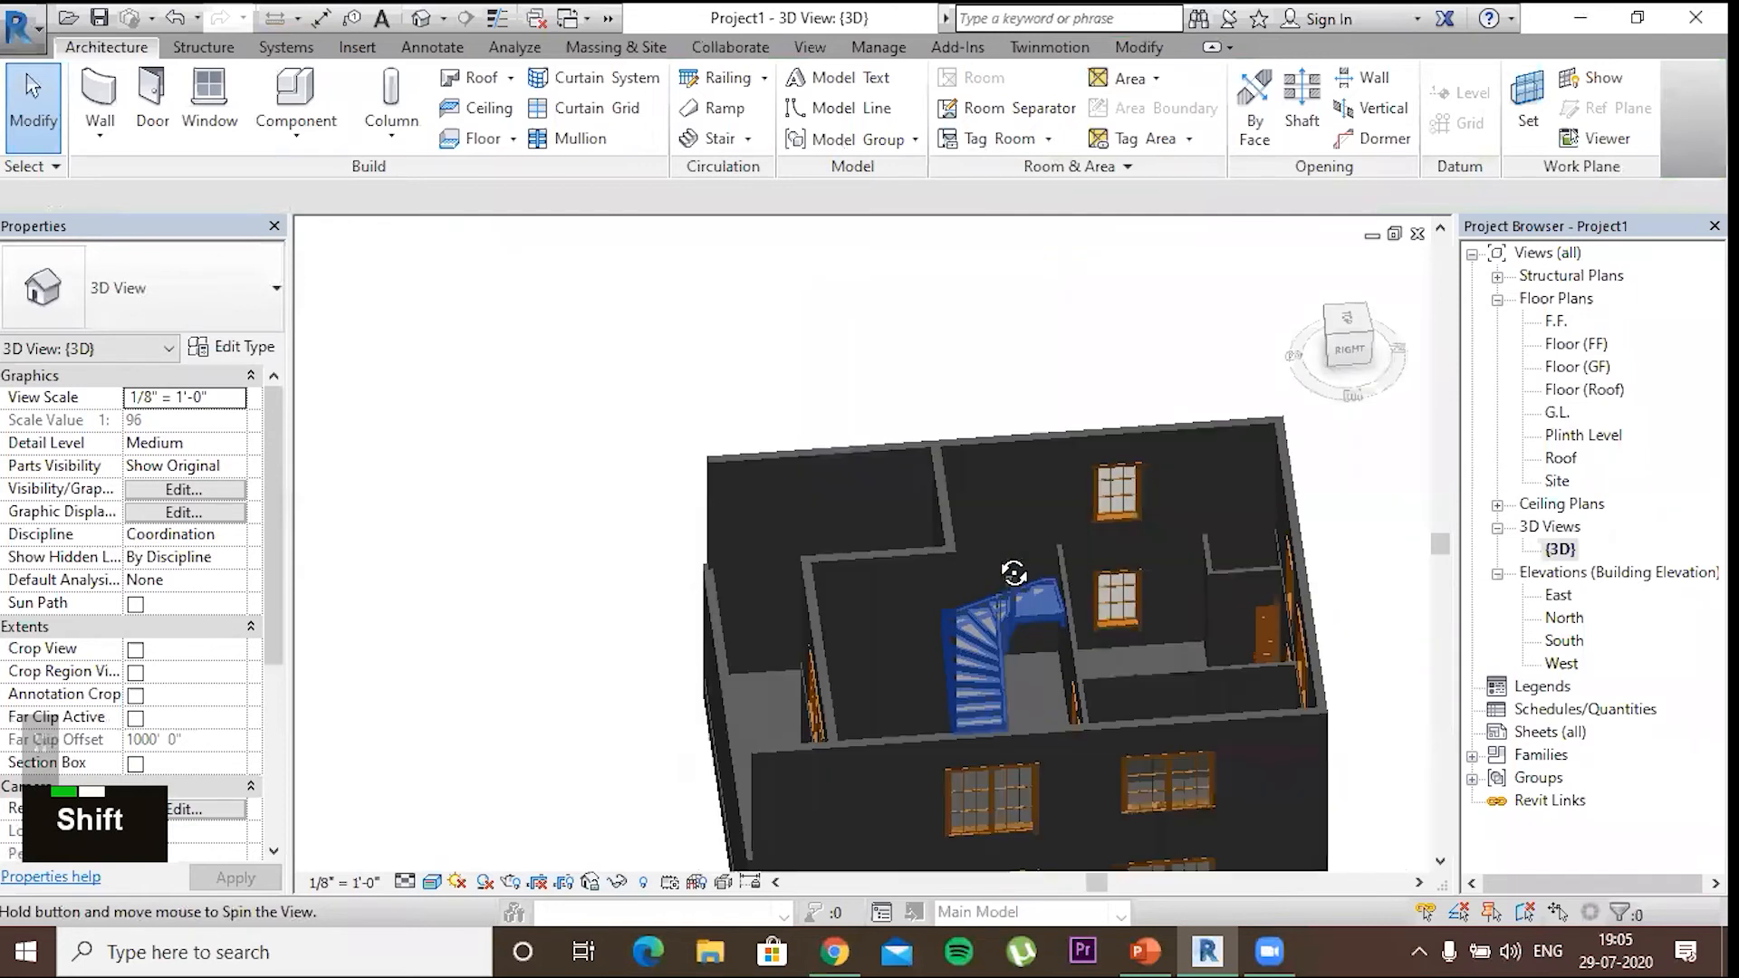
pyautogui.keyDown('shift'); pyautogui.moveTo(1127, 600); pyautogui.dragTo(1029, 614, button='middle'); pyautogui.keyUp('shift')
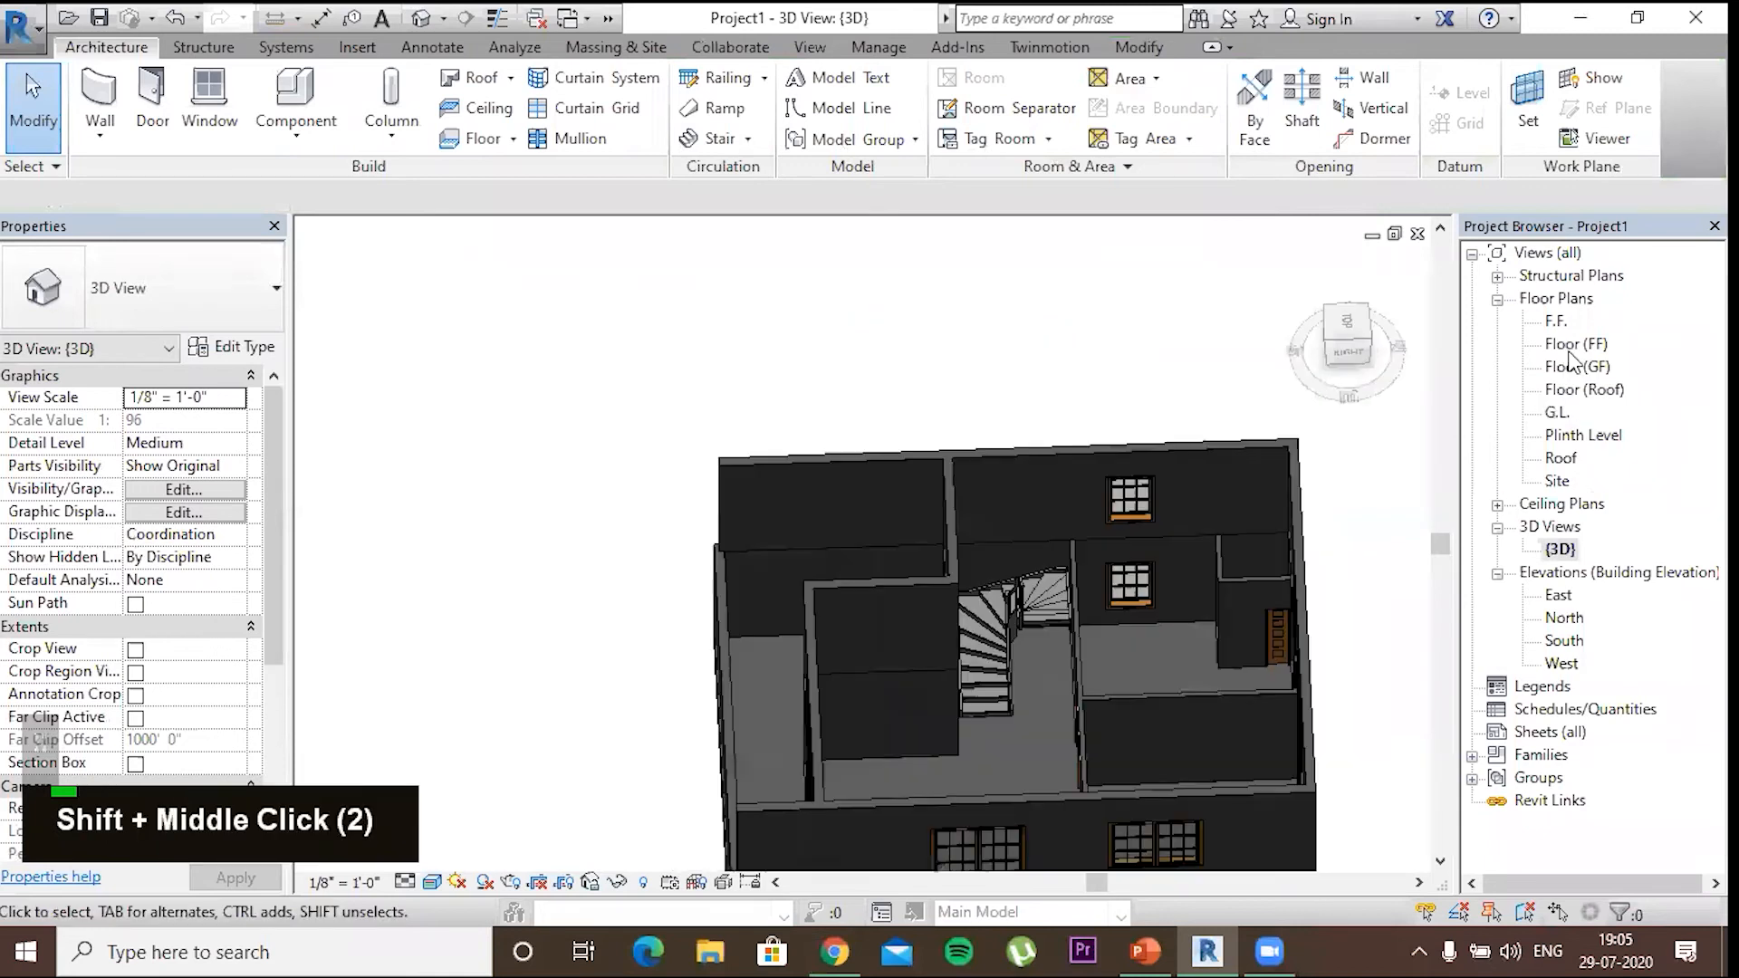
# Copy the winder stair from Plinth Level and paste it into the F.F. floor plan at the same position
pyautogui.doubleClick(1581, 436)
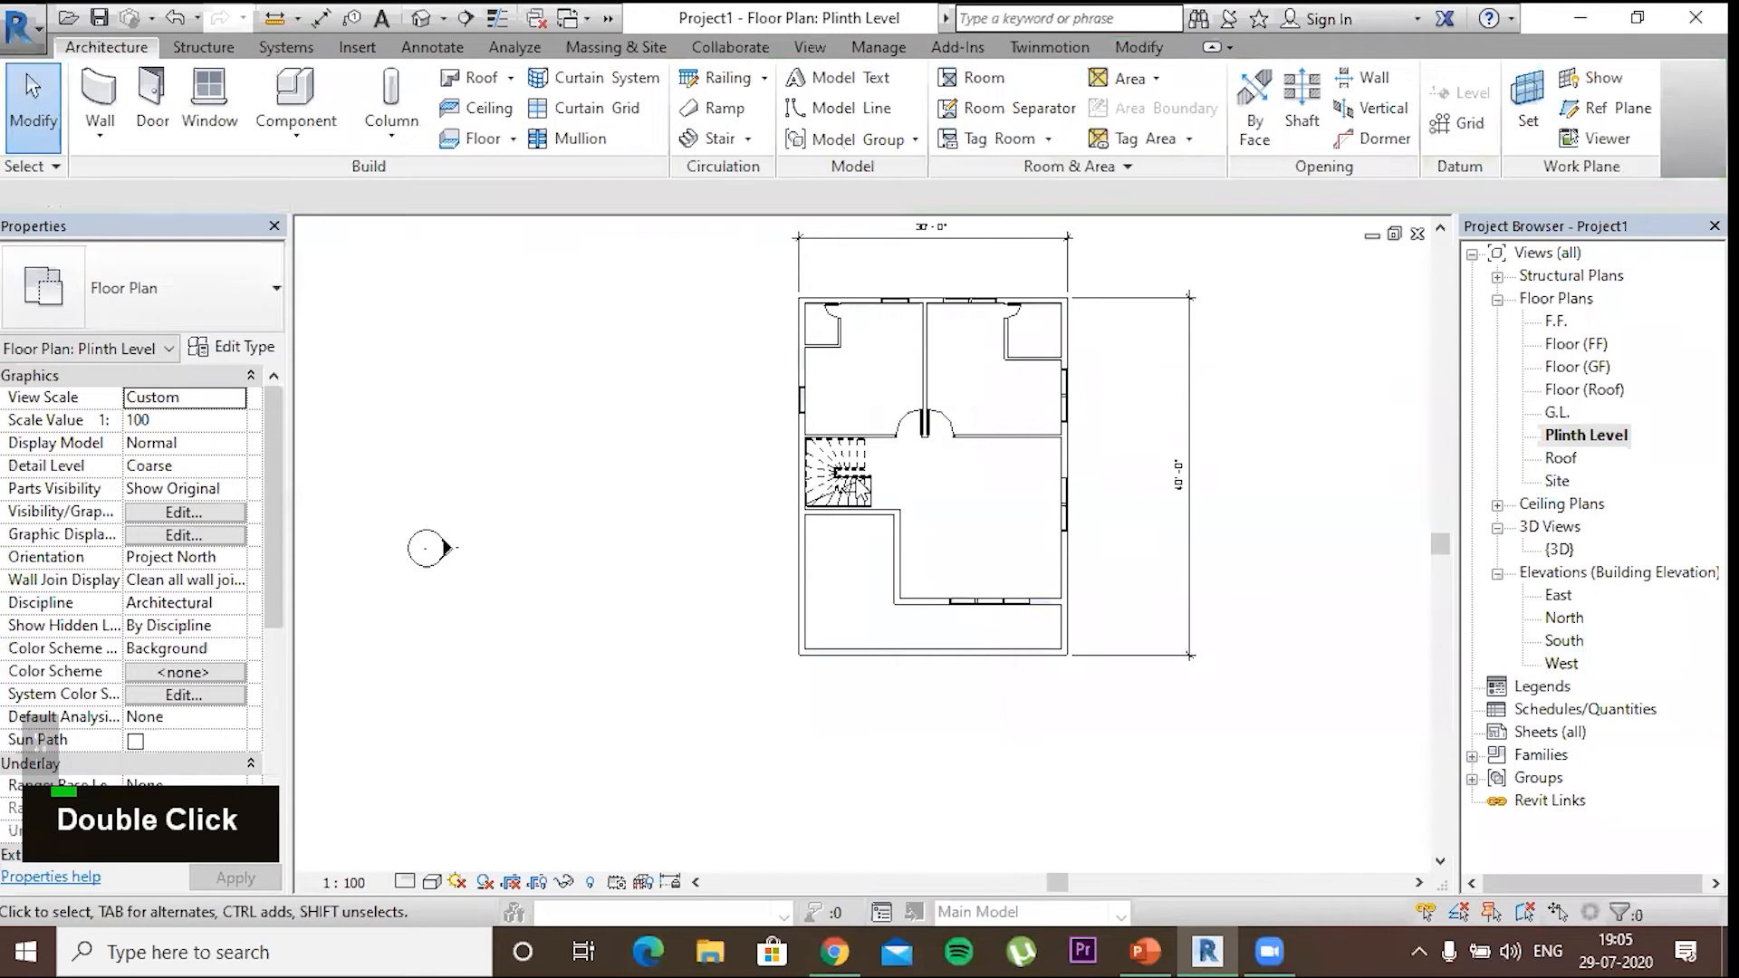
pyautogui.scroll(4, 887, 494)
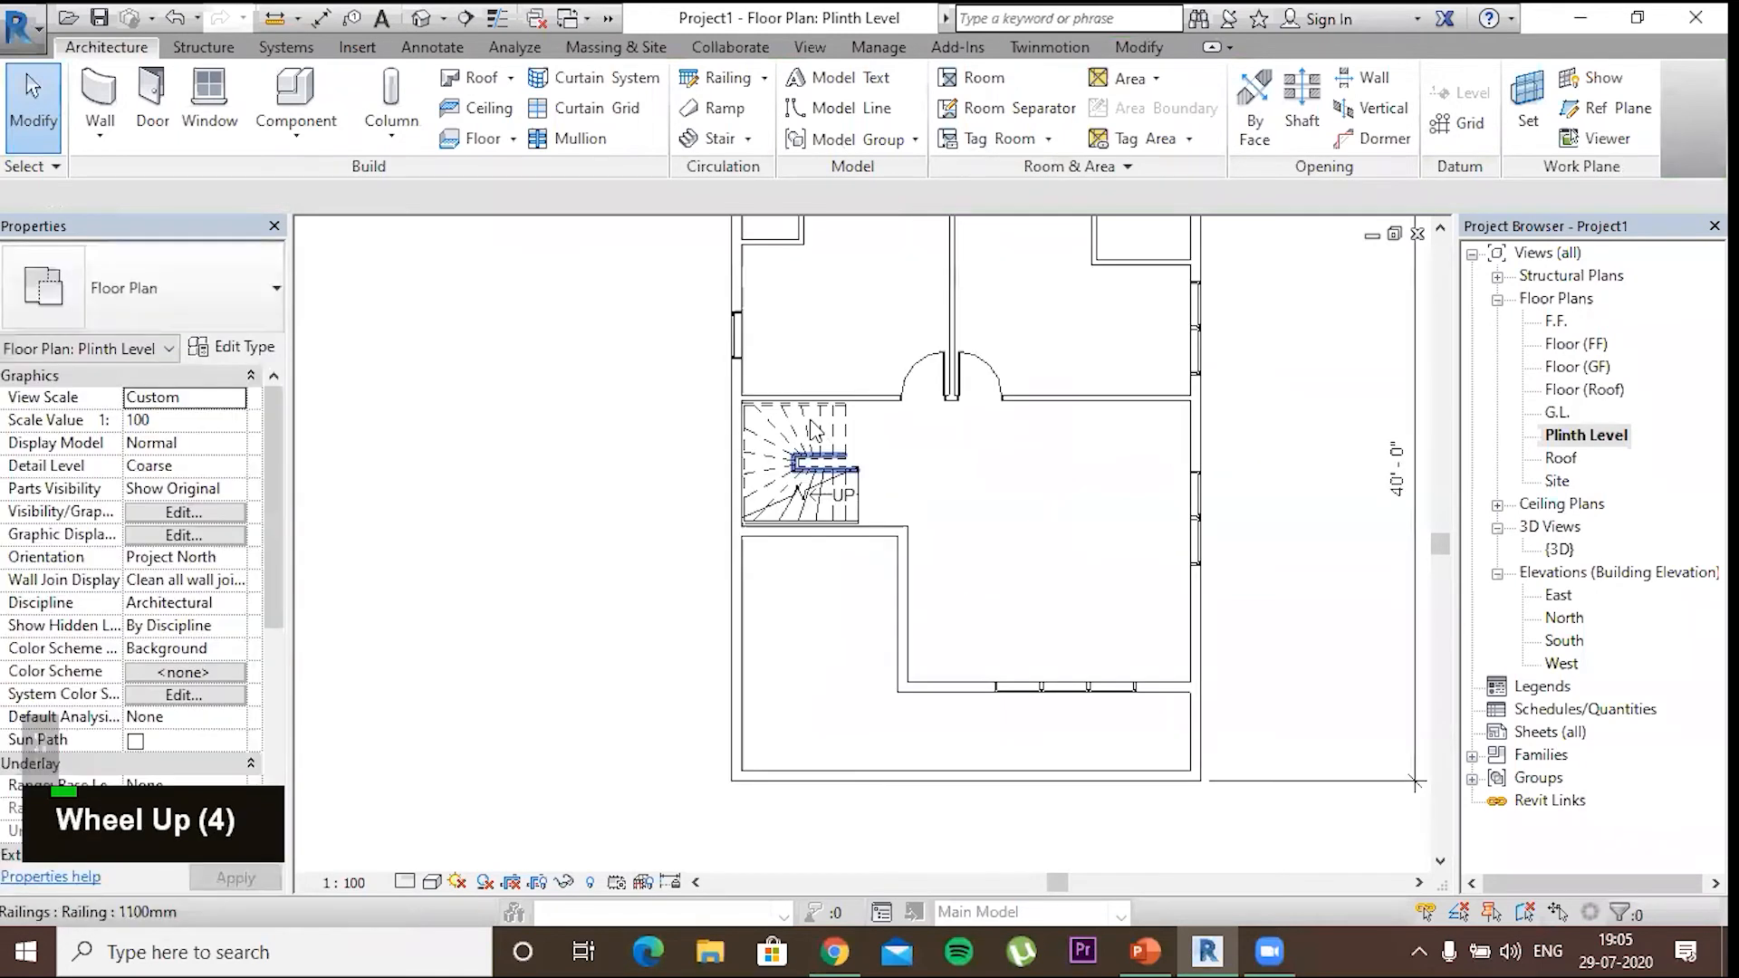
pyautogui.click(821, 441)
pyautogui.hotkey('ctrl', 'c')
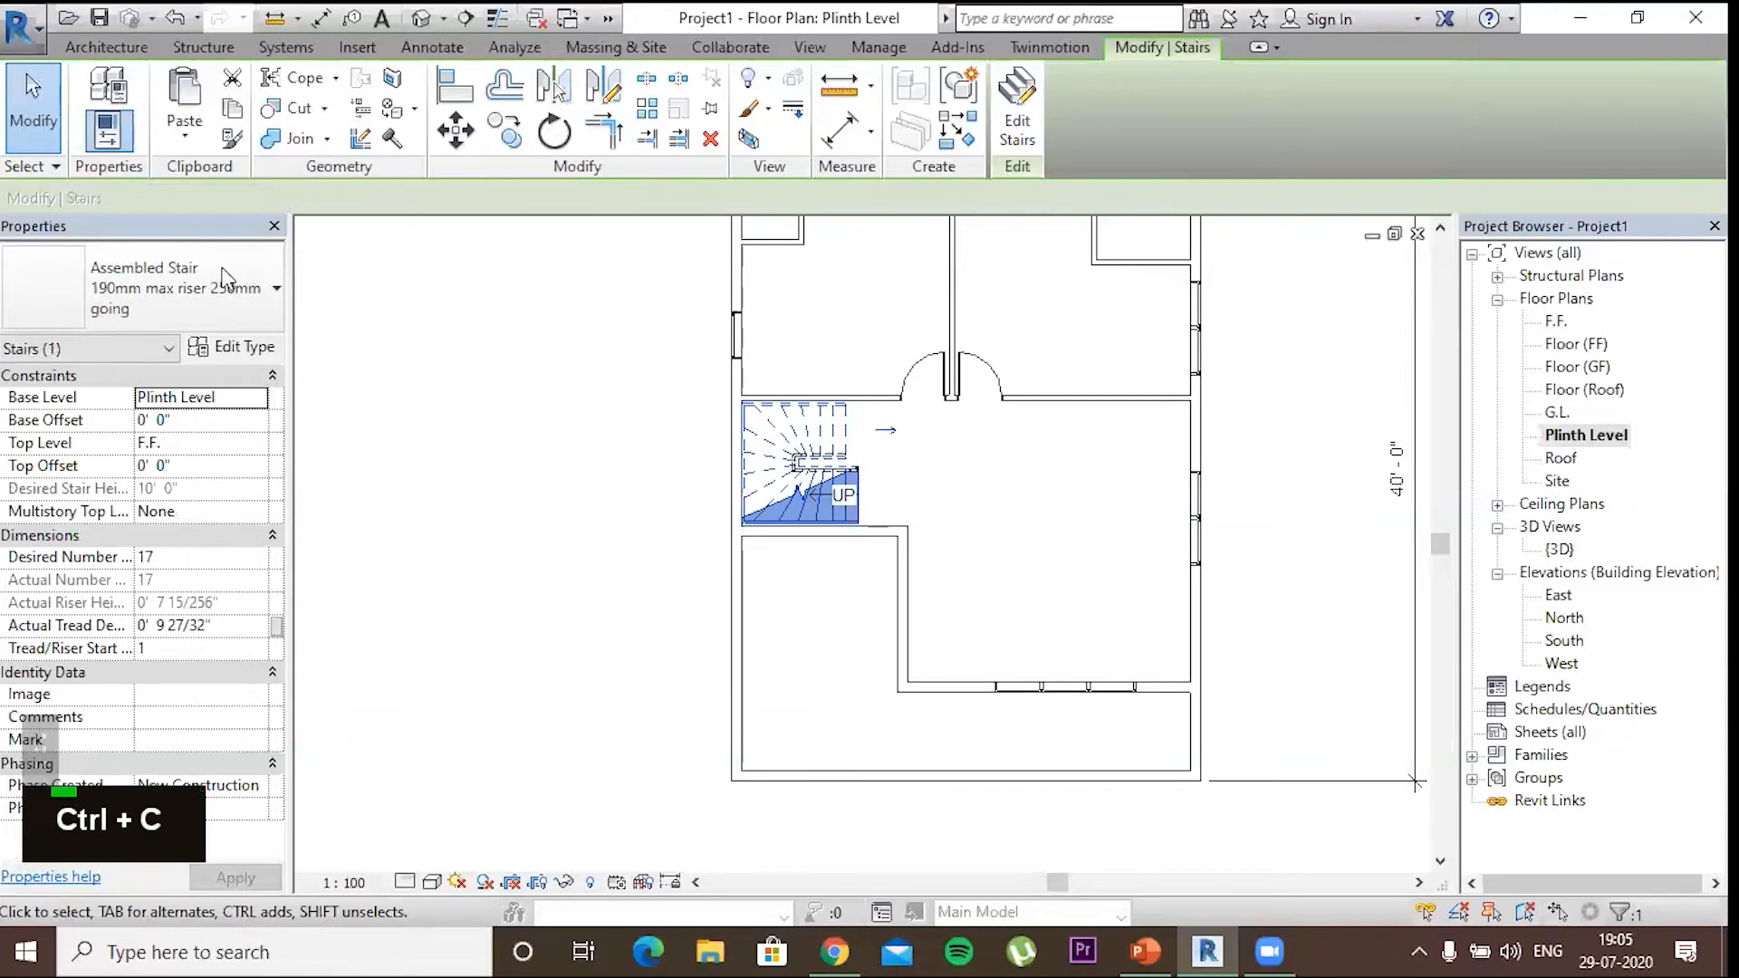
pyautogui.doubleClick(1555, 321)
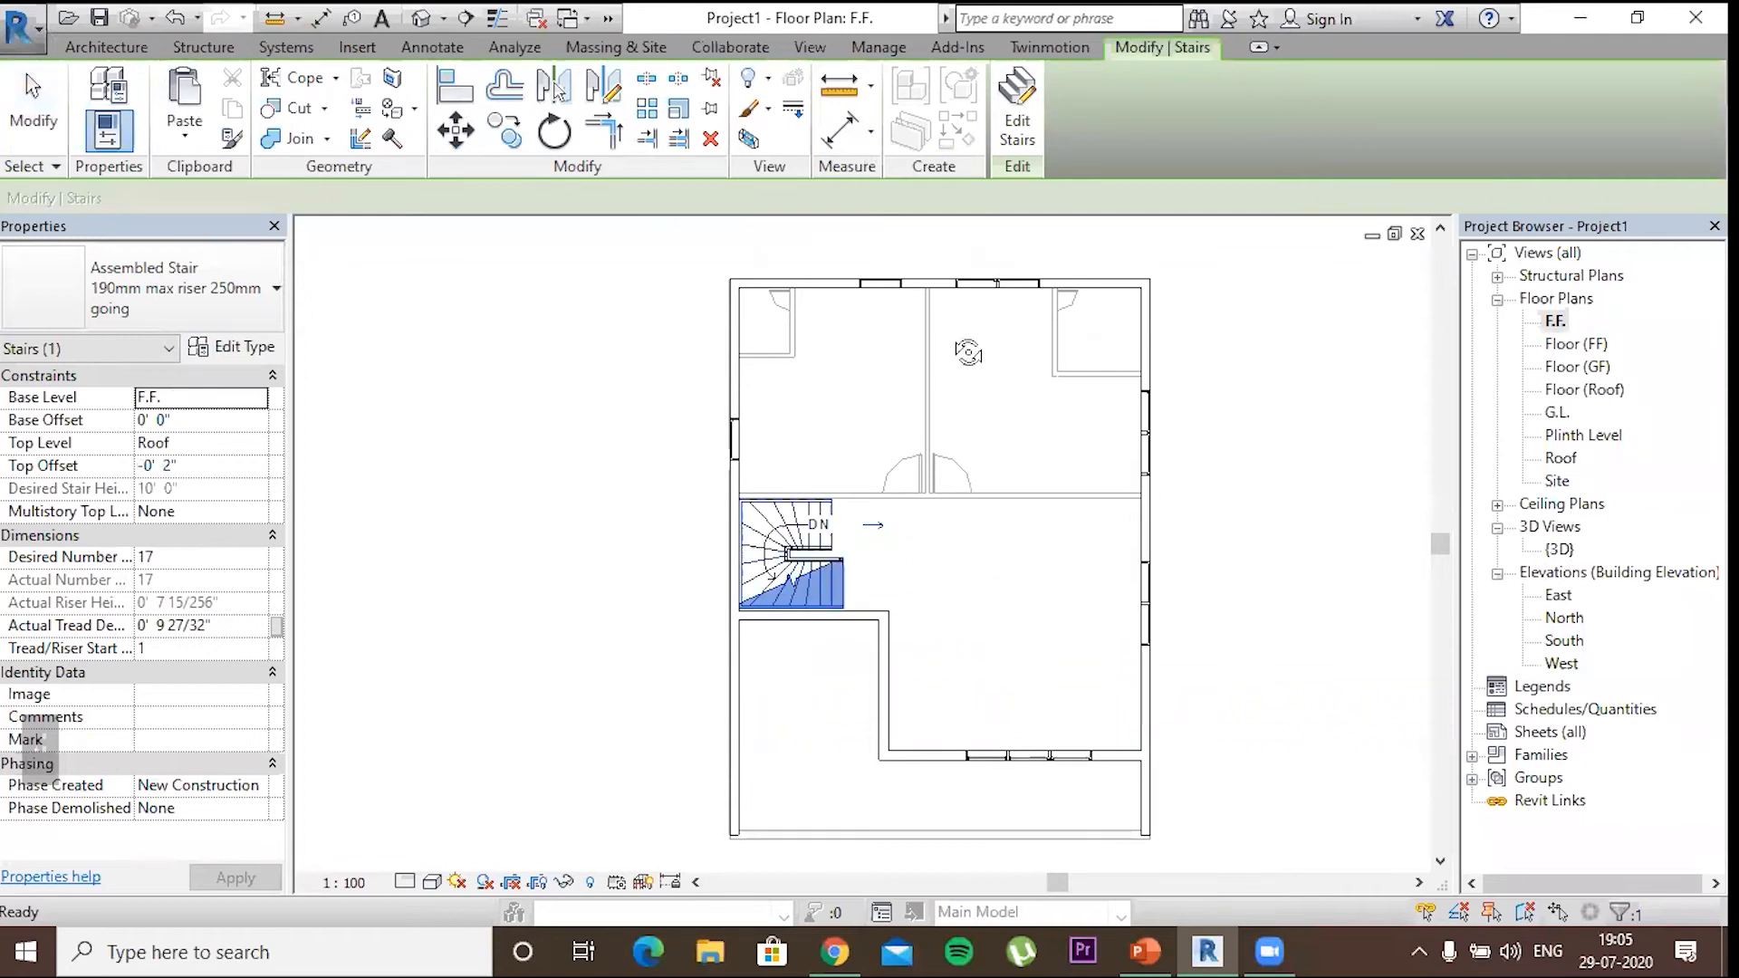
# Examine the two-storey model with its stacked stairs and first-floor walls from several 3D angles
pyautogui.keyDown('shift'); pyautogui.moveTo(1014, 532); pyautogui.dragTo(1019, 508, button='middle'); pyautogui.keyUp('shift')
pyautogui.keyDown('shift'); pyautogui.moveTo(981, 376); pyautogui.dragTo(1392, 368, button='middle'); pyautogui.keyUp('shift')
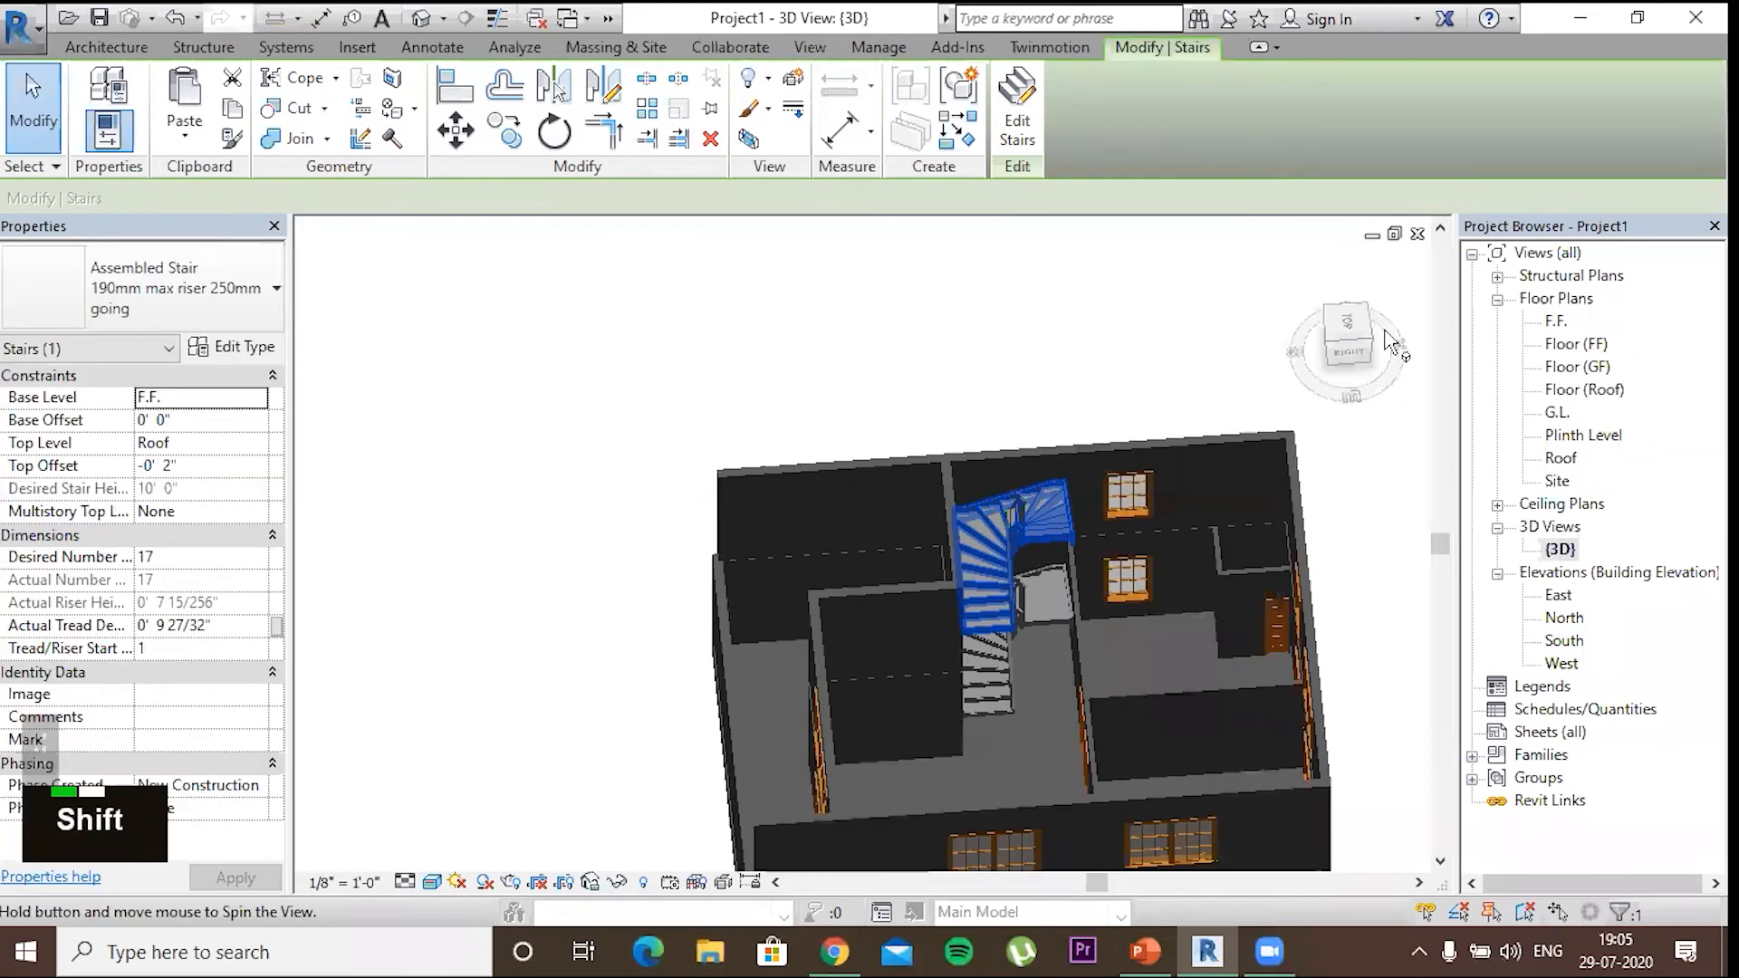
pyautogui.click(753, 384)
pyautogui.keyDown('shift'); pyautogui.moveTo(753, 384); pyautogui.dragTo(710, 360, button='middle'); pyautogui.keyUp('shift')
pyautogui.keyDown('shift'); pyautogui.moveTo(720, 314); pyautogui.dragTo(747, 526, button='middle'); pyautogui.keyUp('shift')
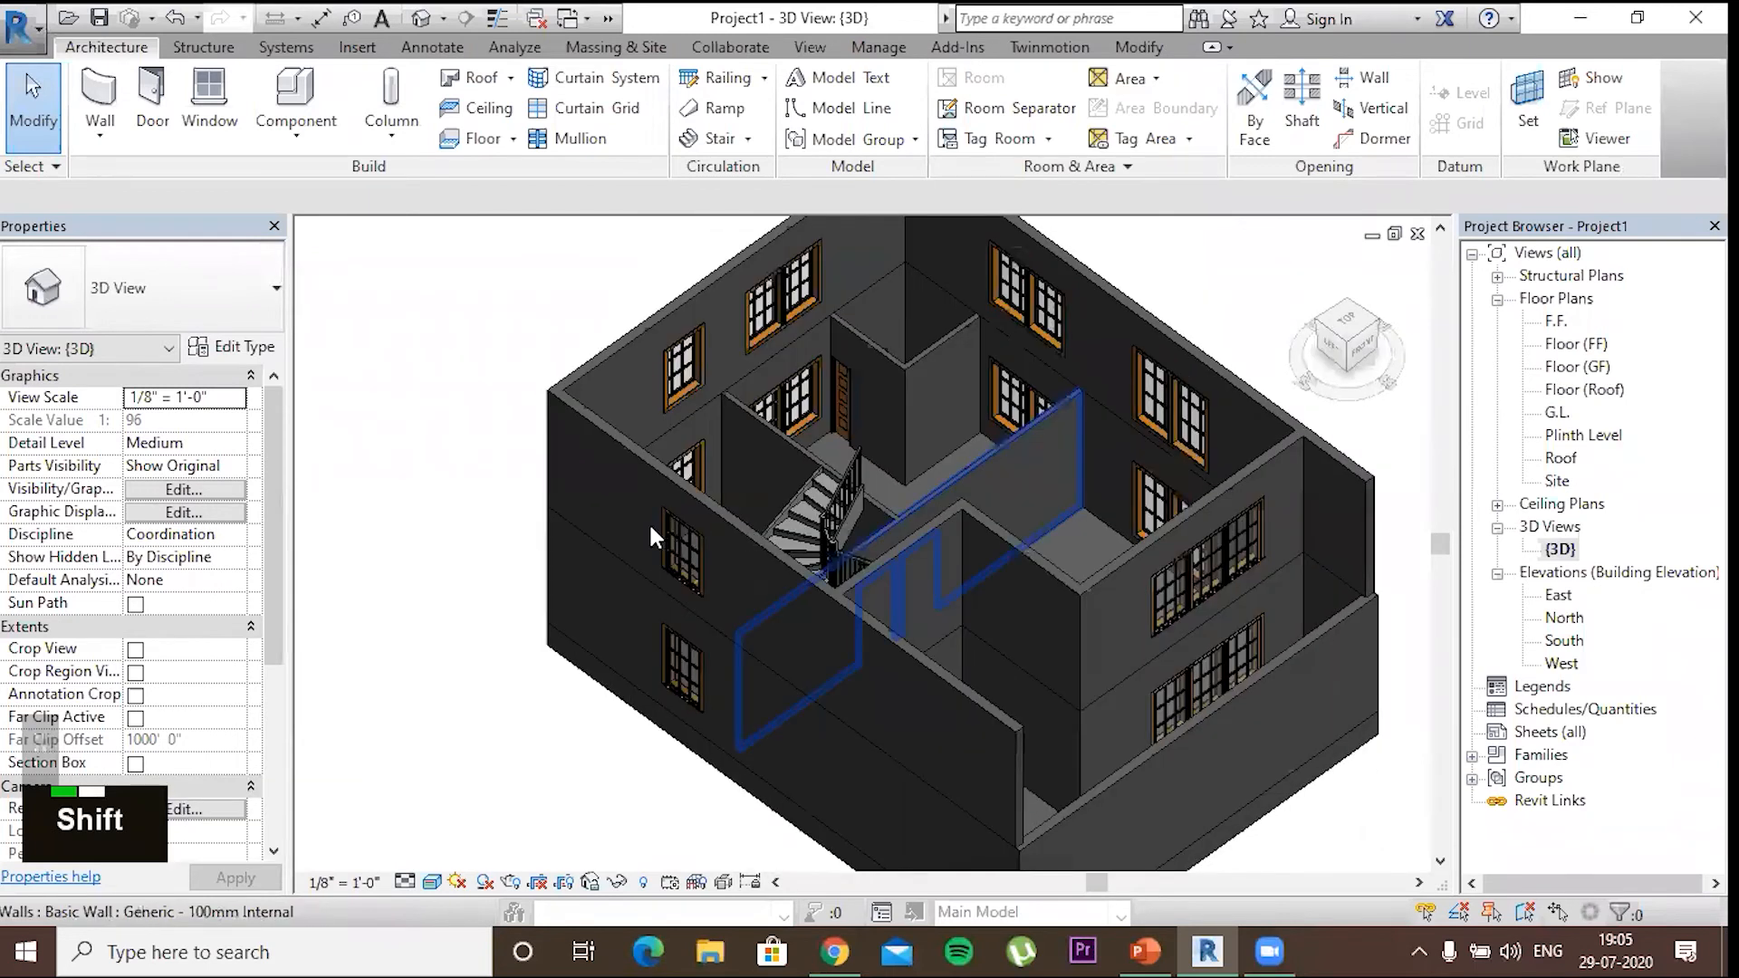
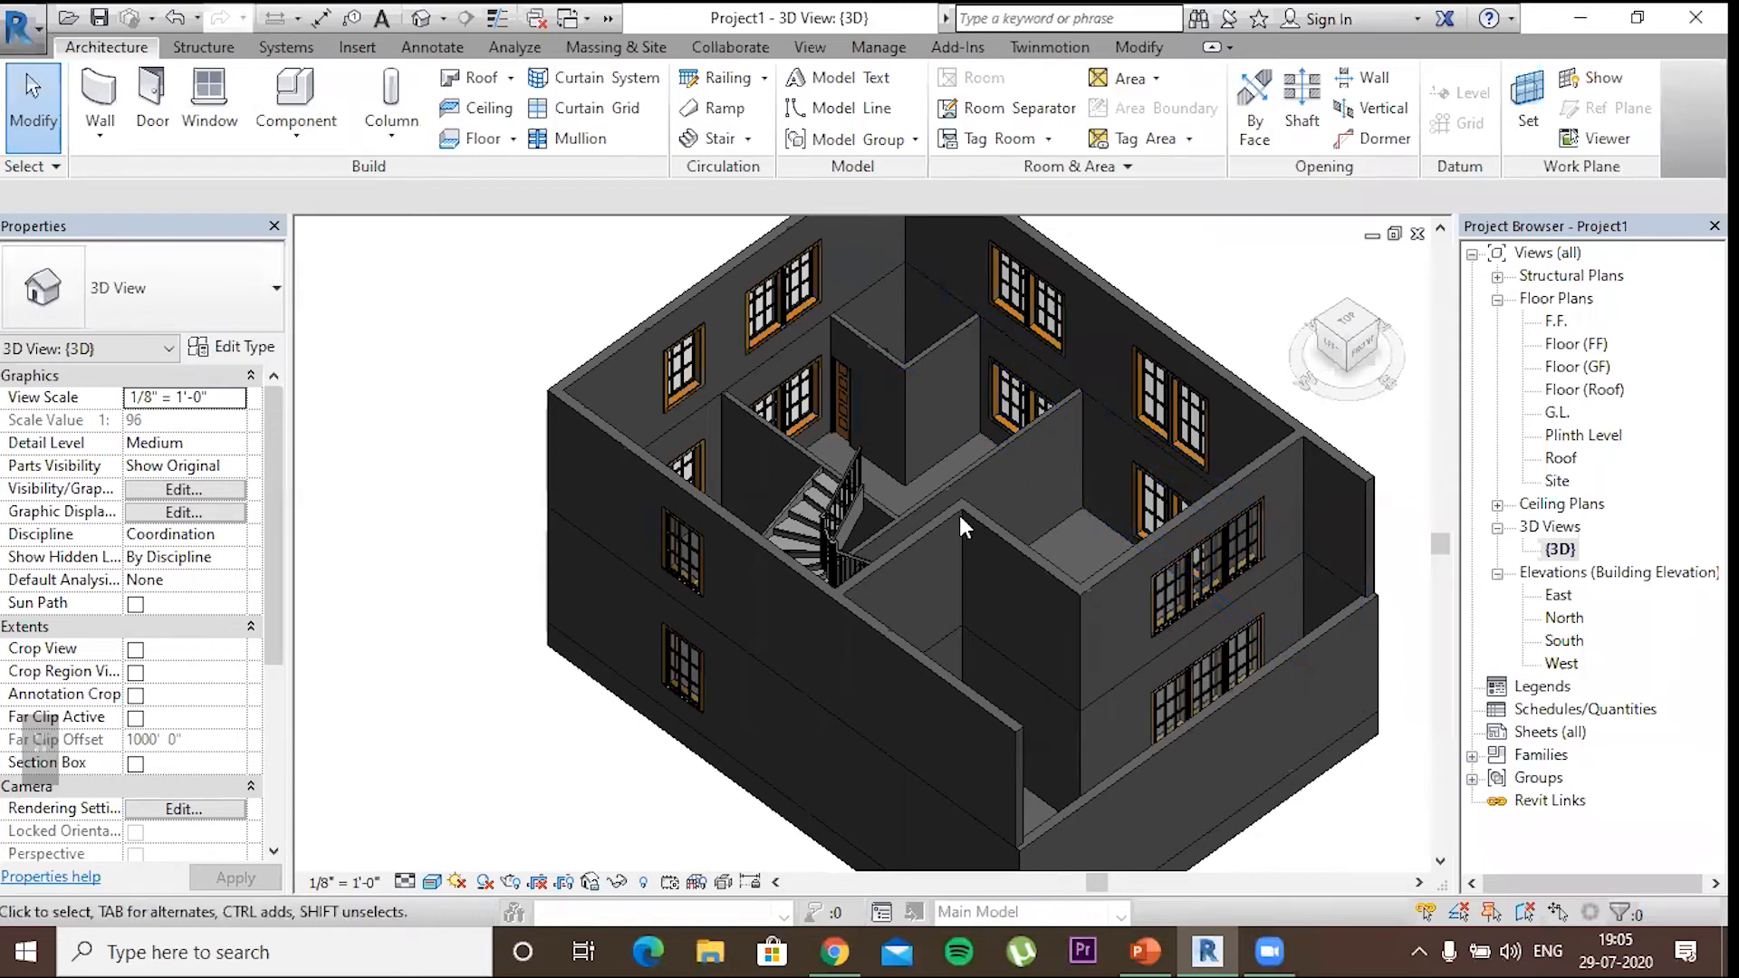
pyautogui.scroll(-1, 938, 629)
pyautogui.keyDown('shift'); pyautogui.moveTo(968, 677); pyautogui.dragTo(869, 672, button='middle'); pyautogui.keyUp('shift')
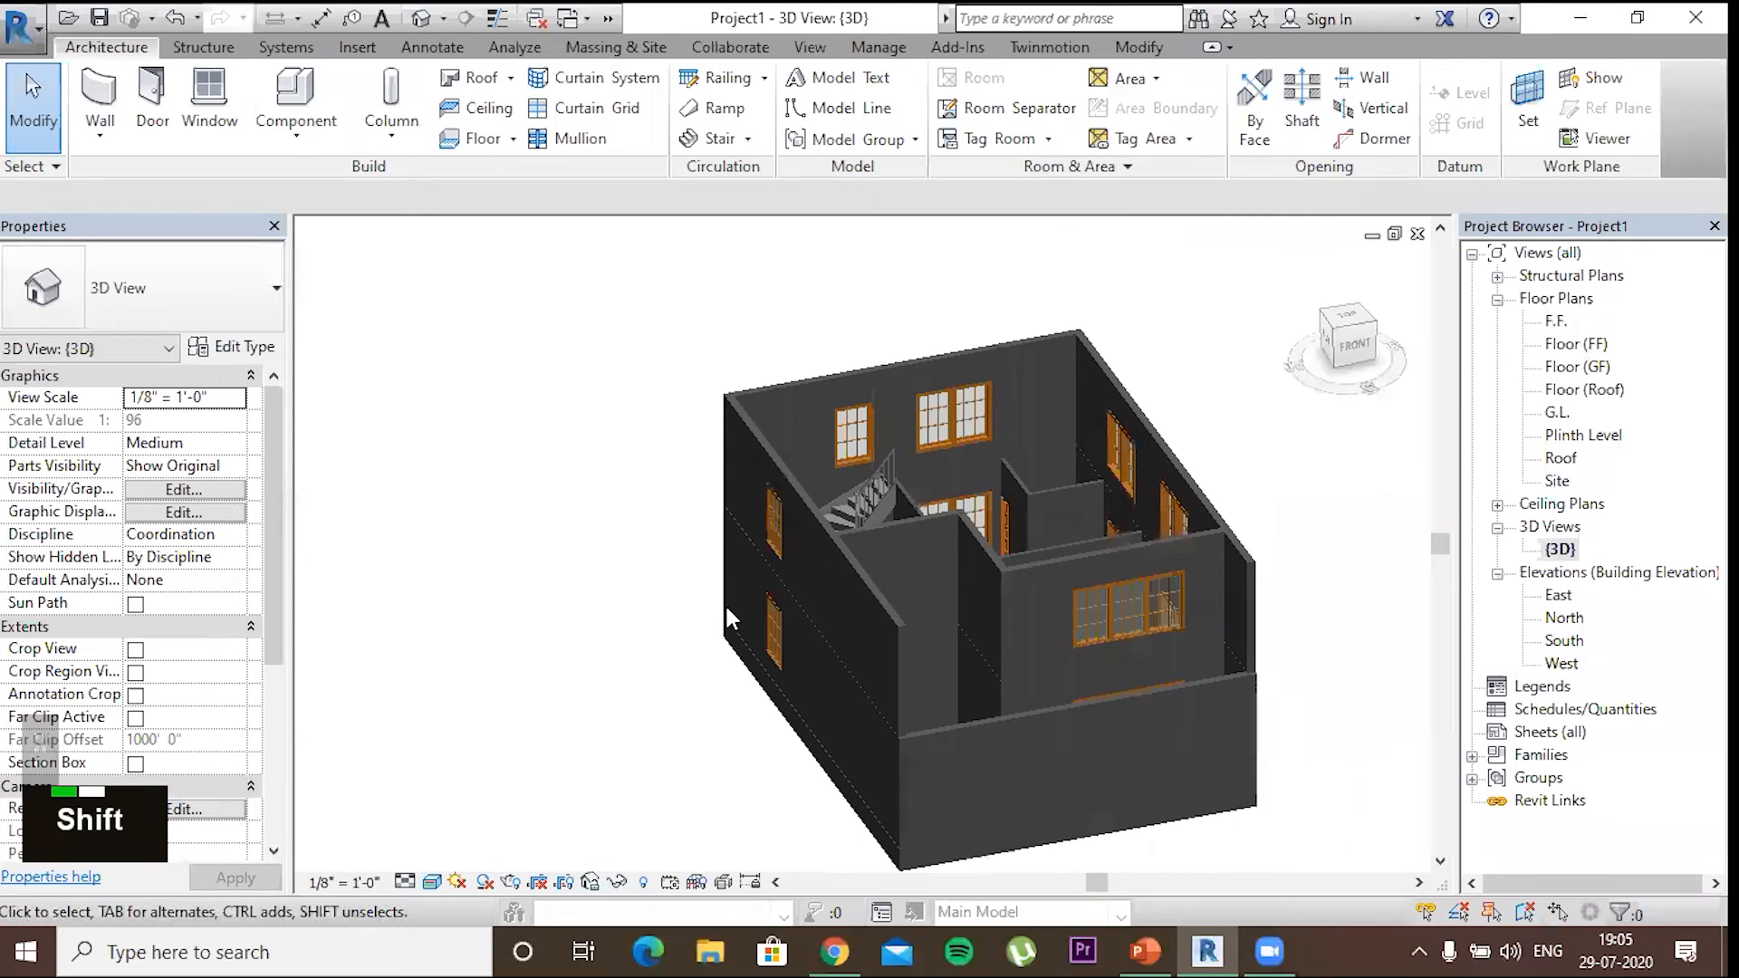
# Shorten the stair-side outer wall on F.F. to 24' - 0", ending it at the corner with the partition in front of the stair
pyautogui.doubleClick(1556, 321)
pyautogui.click(734, 816)
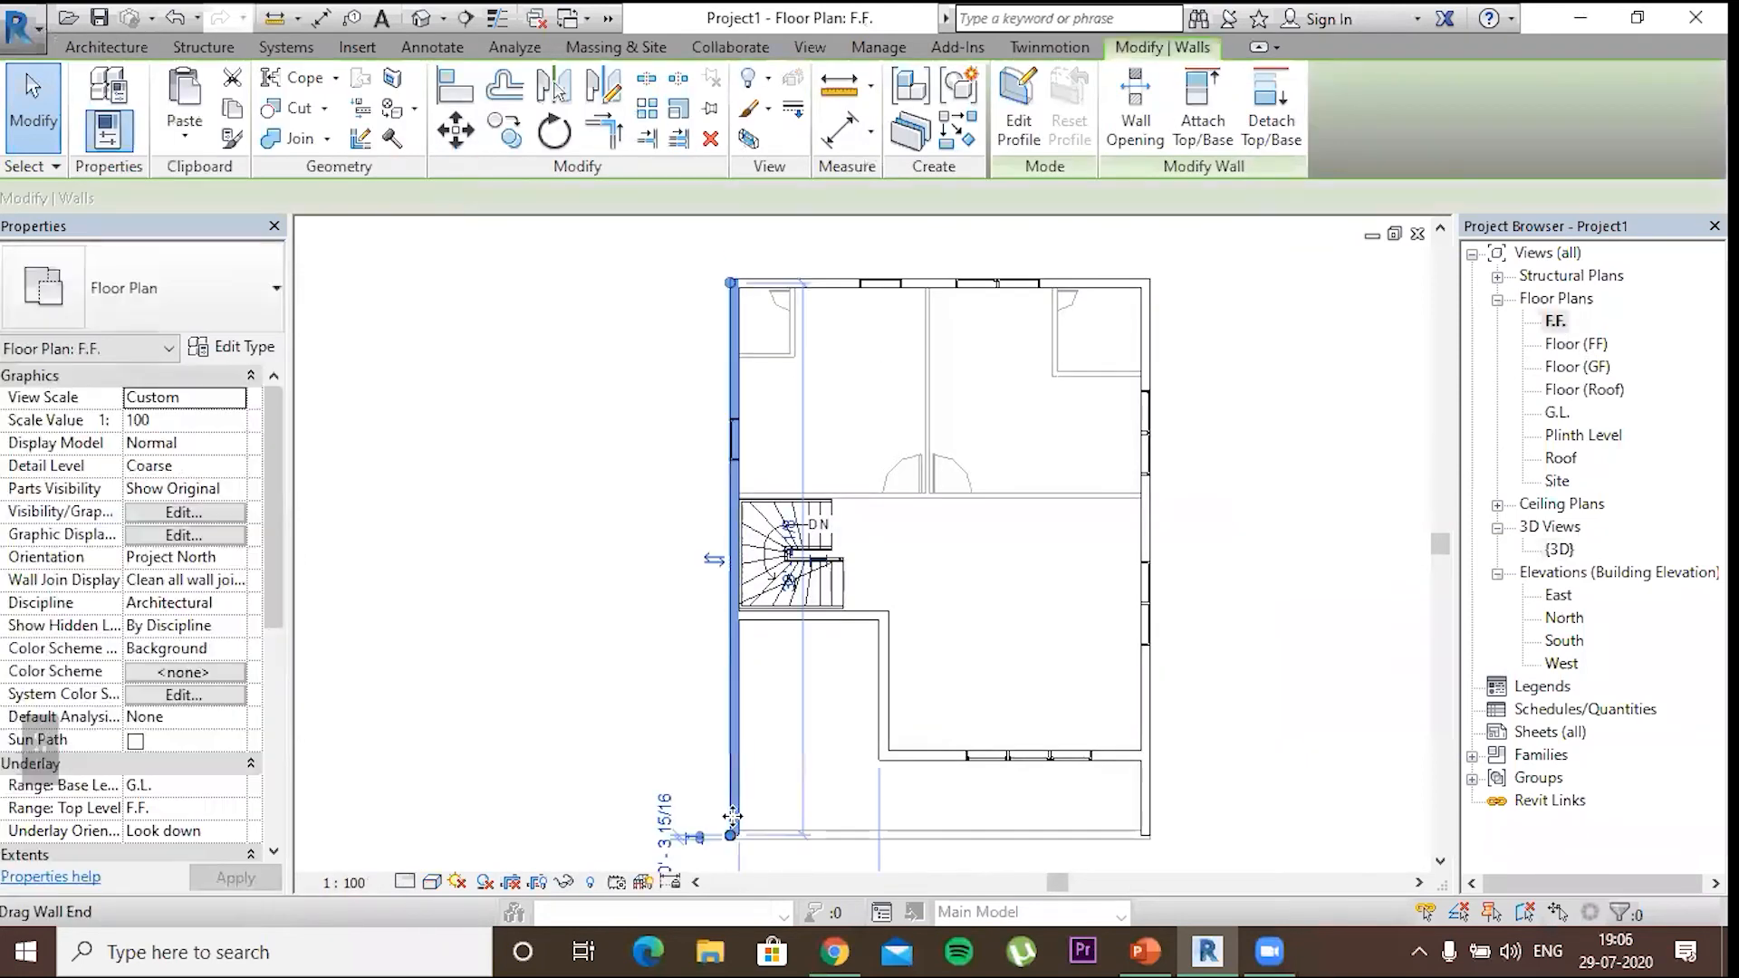
pyautogui.moveTo(739, 615); pyautogui.dragTo(732, 620)
pyautogui.scroll(1, 745, 639)
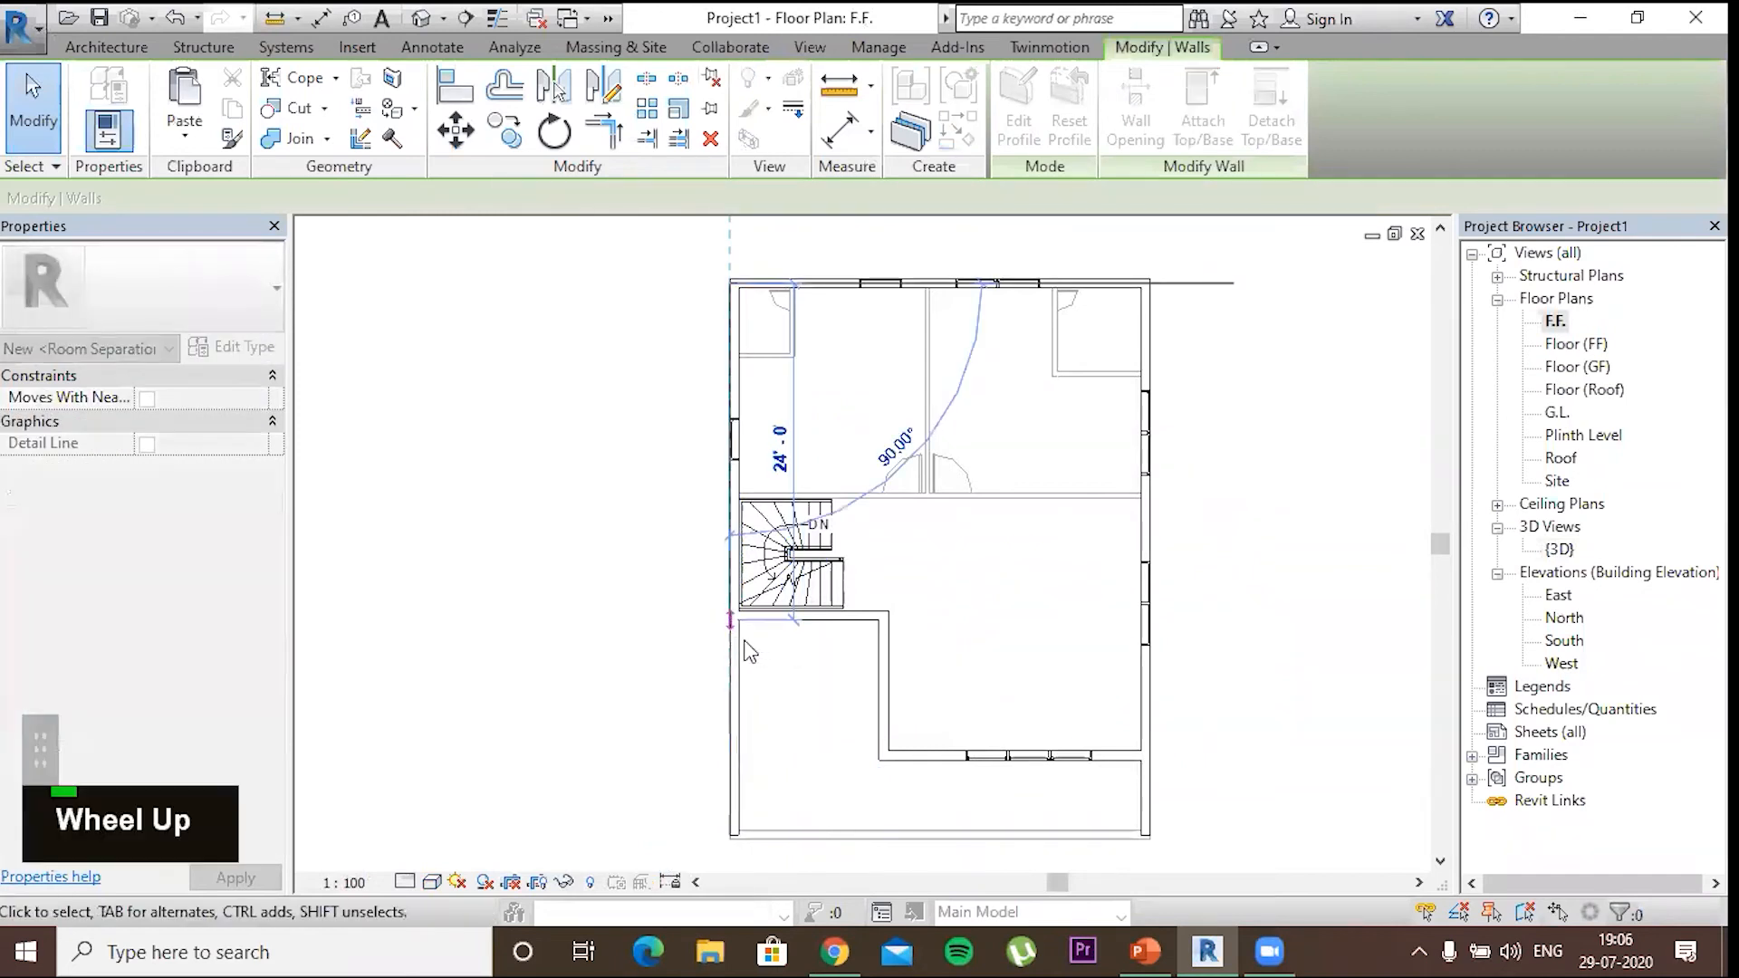
pyautogui.scroll(3, 744, 639)
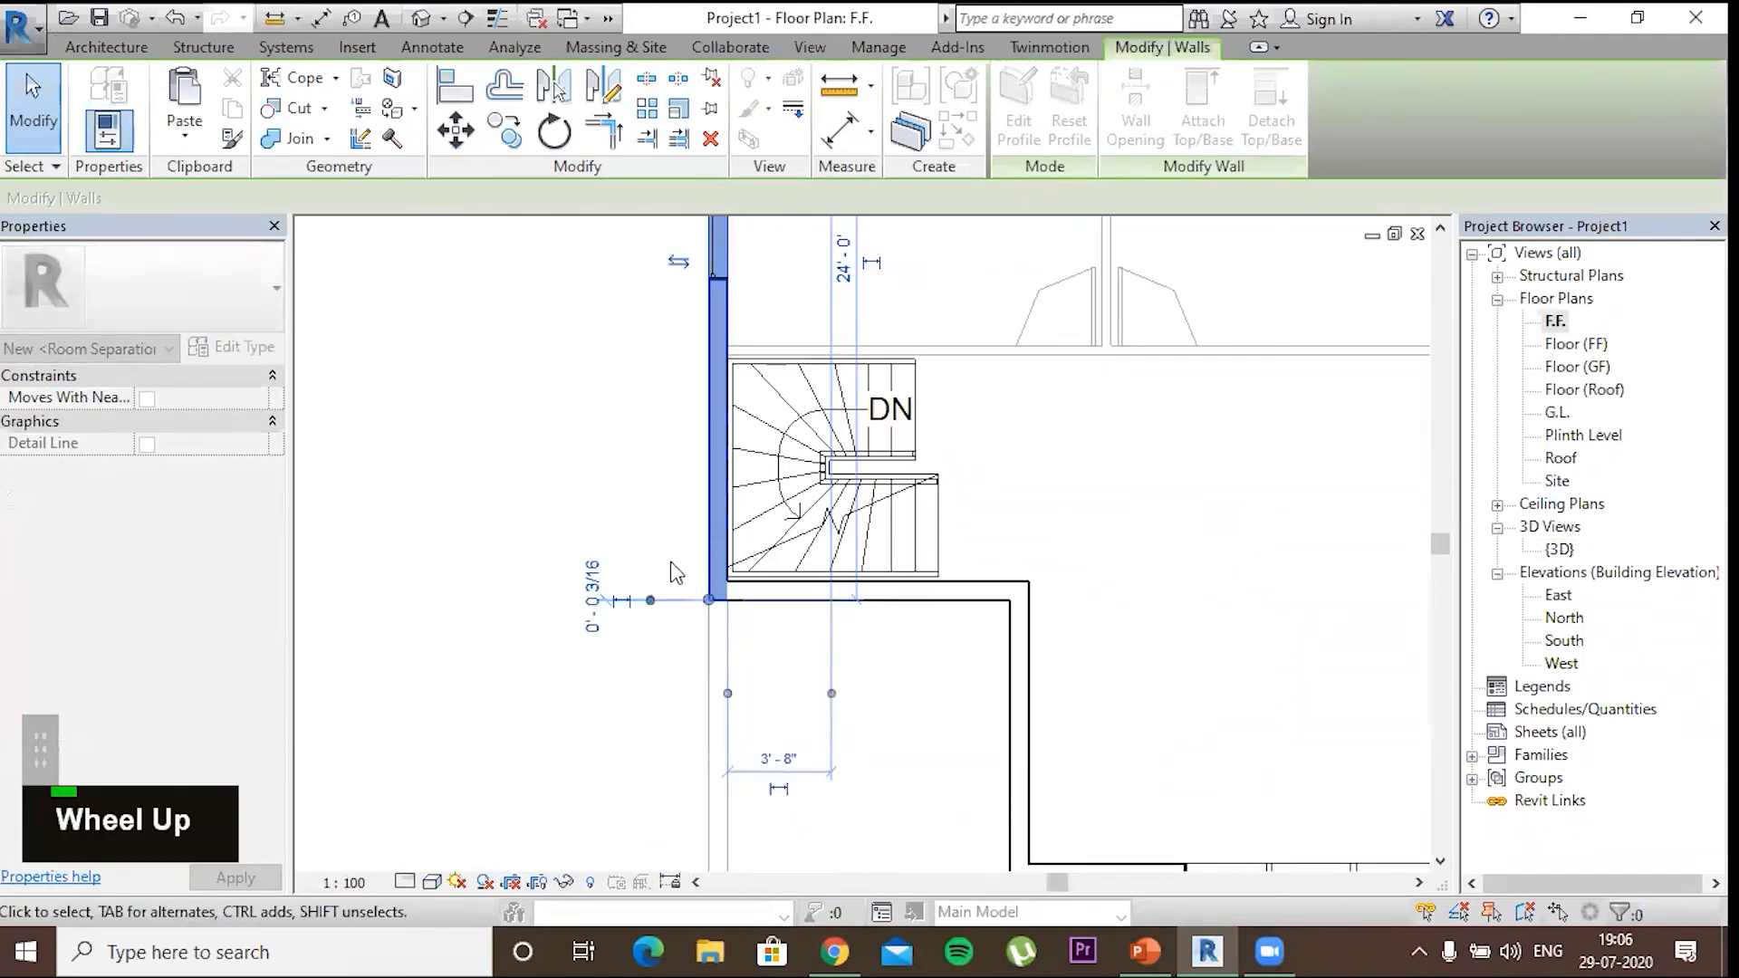
# Extend the stair-side outer wall on F.F. to 24' - 0 3/16" so its end meets the corner in front of the stair flush
pyautogui.scroll(3, 671, 563)
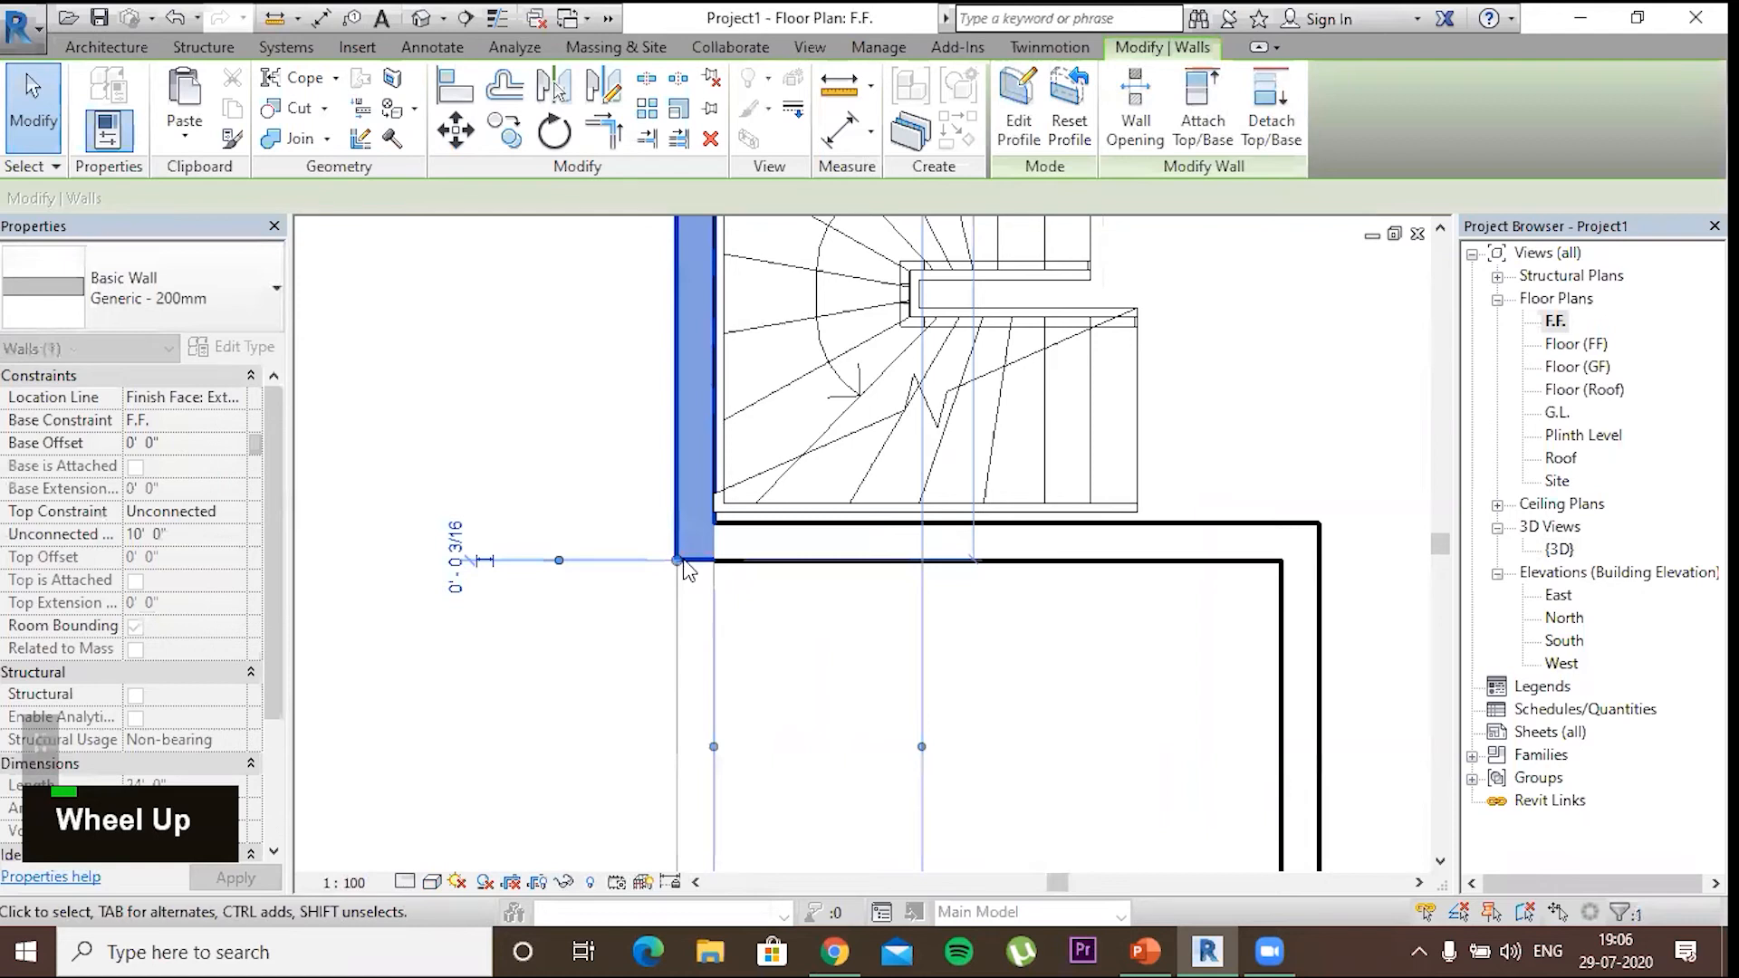
pyautogui.scroll(2, 685, 559)
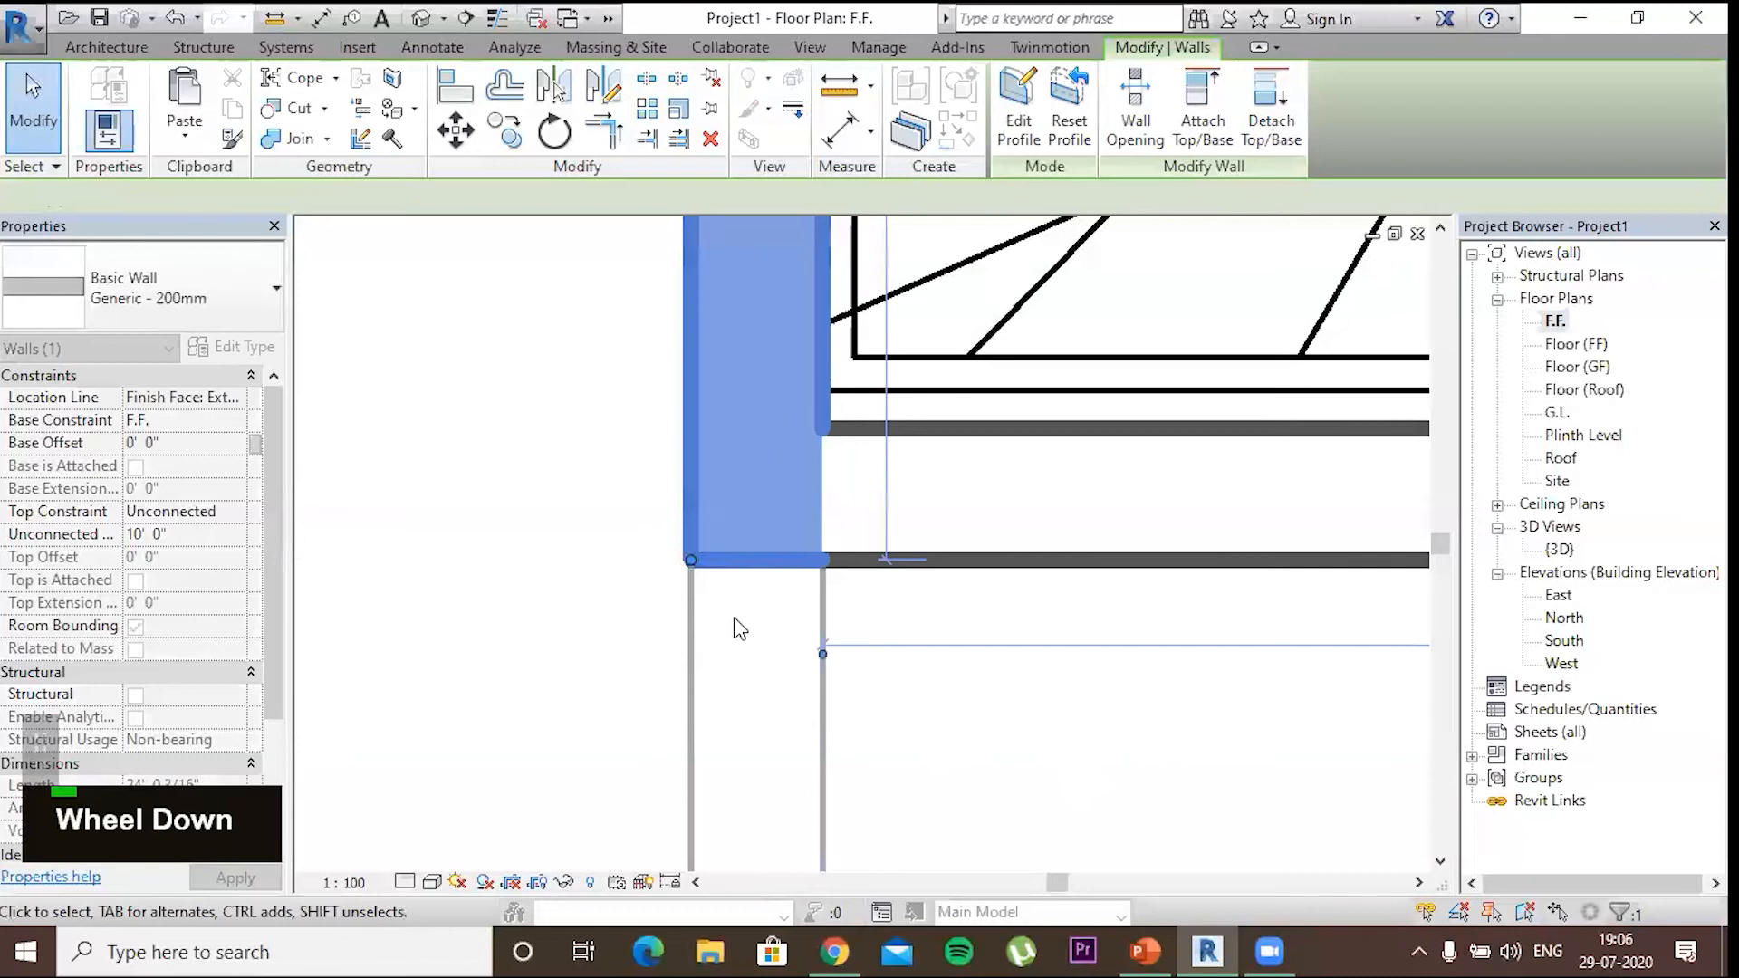
pyautogui.scroll(-4, 734, 617)
pyautogui.click(1126, 797)
# Shorten the opposite outer wall on F.F. so it ends at the corner with the front wall that holds three windows
pyautogui.moveTo(1120, 811); pyautogui.dragTo(728, 681, button='middle')
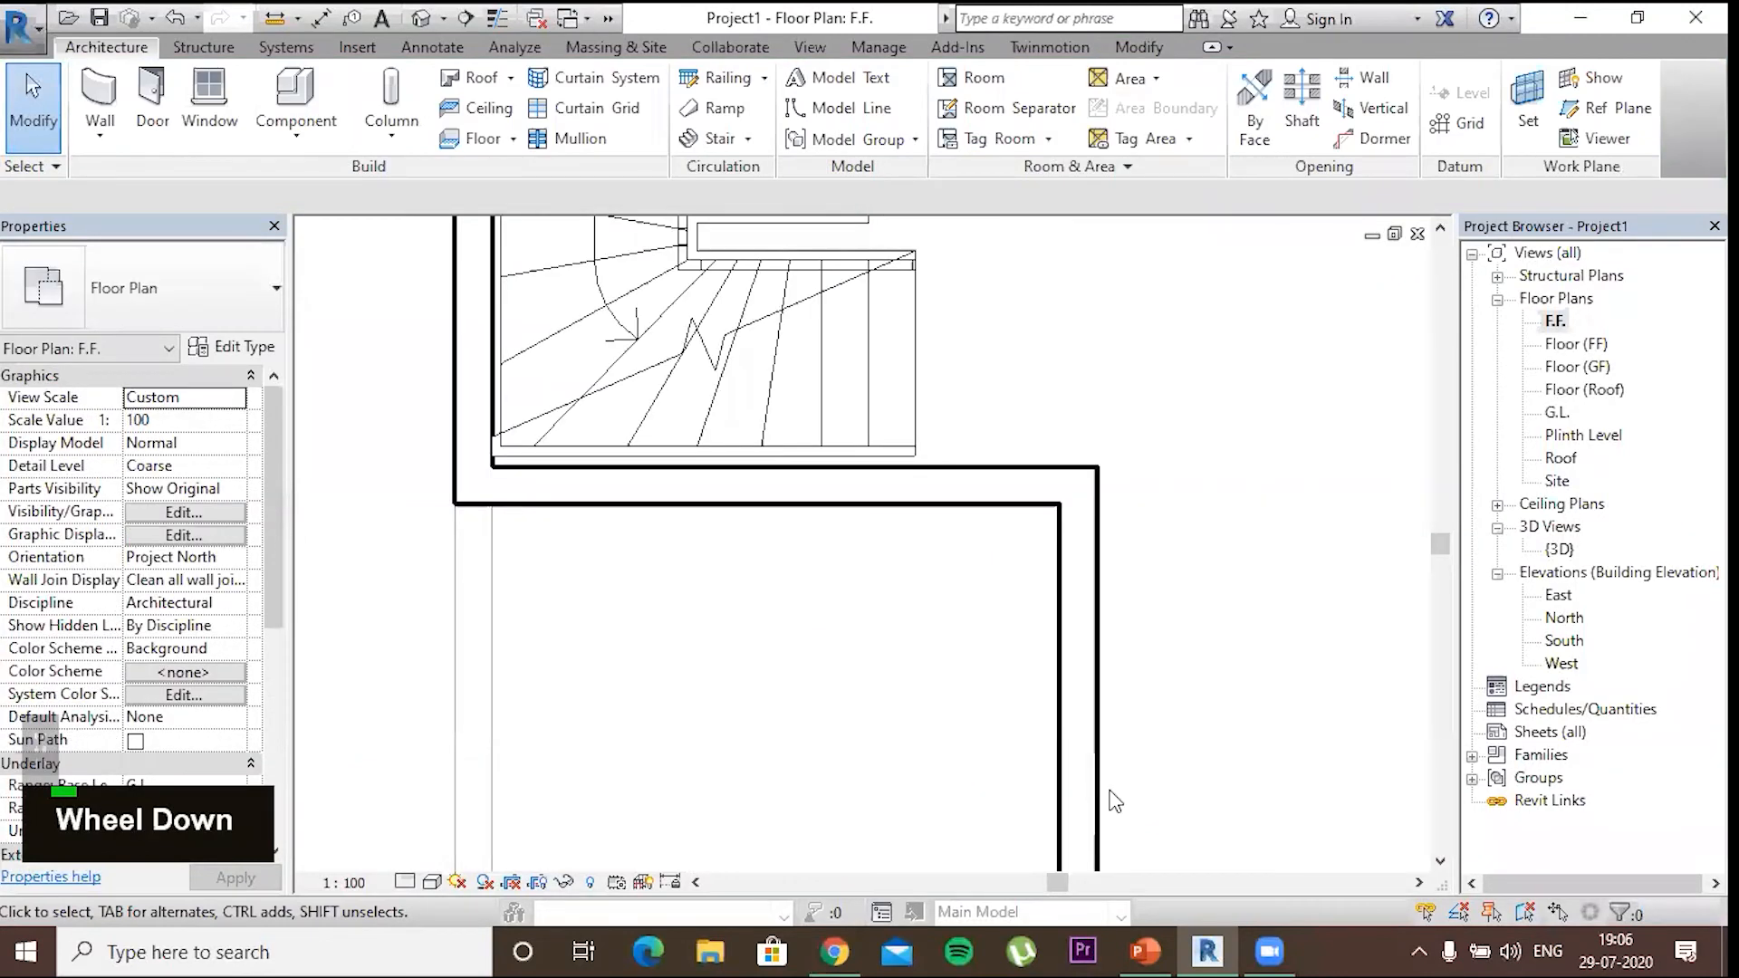
pyautogui.scroll(2, 1098, 534)
pyautogui.click(1099, 534)
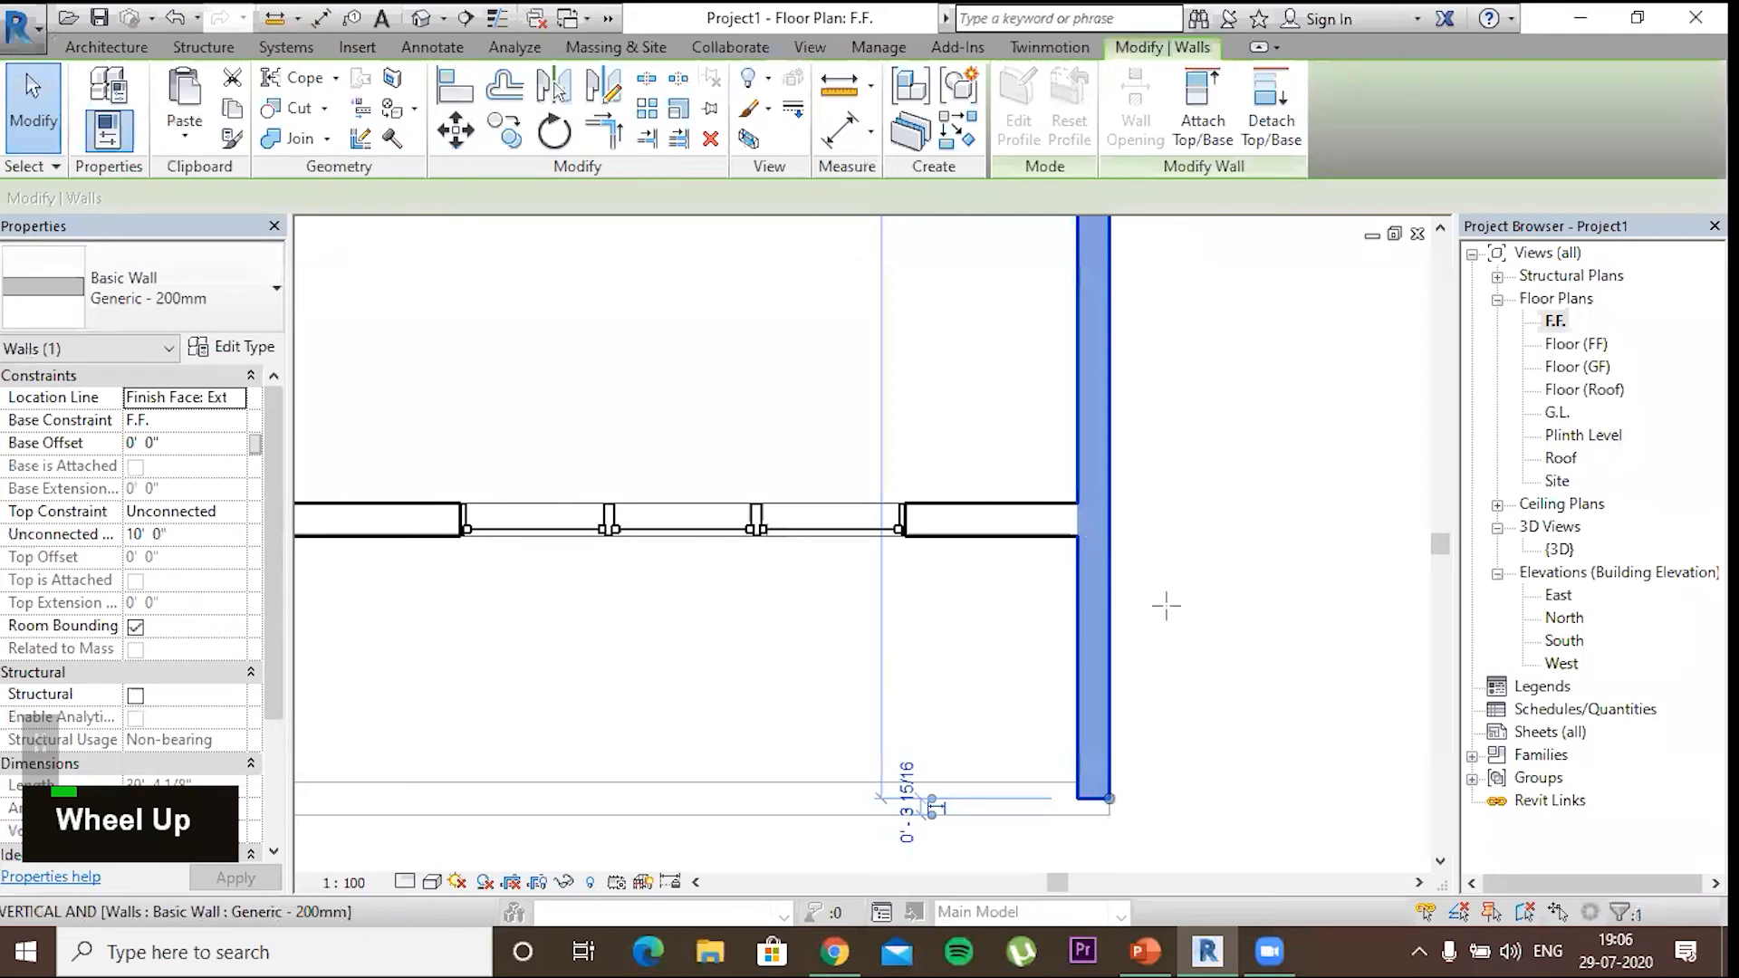
pyautogui.moveTo(1166, 606); pyautogui.dragTo(1014, 500)
pyautogui.scroll(2, 1026, 542)
pyautogui.click(1246, 512)
pyautogui.scroll(-4, 1245, 511)
pyautogui.click(943, 500)
pyautogui.keyDown('ctrl'); pyautogui.click(1078, 510); pyautogui.keyUp('ctrl')
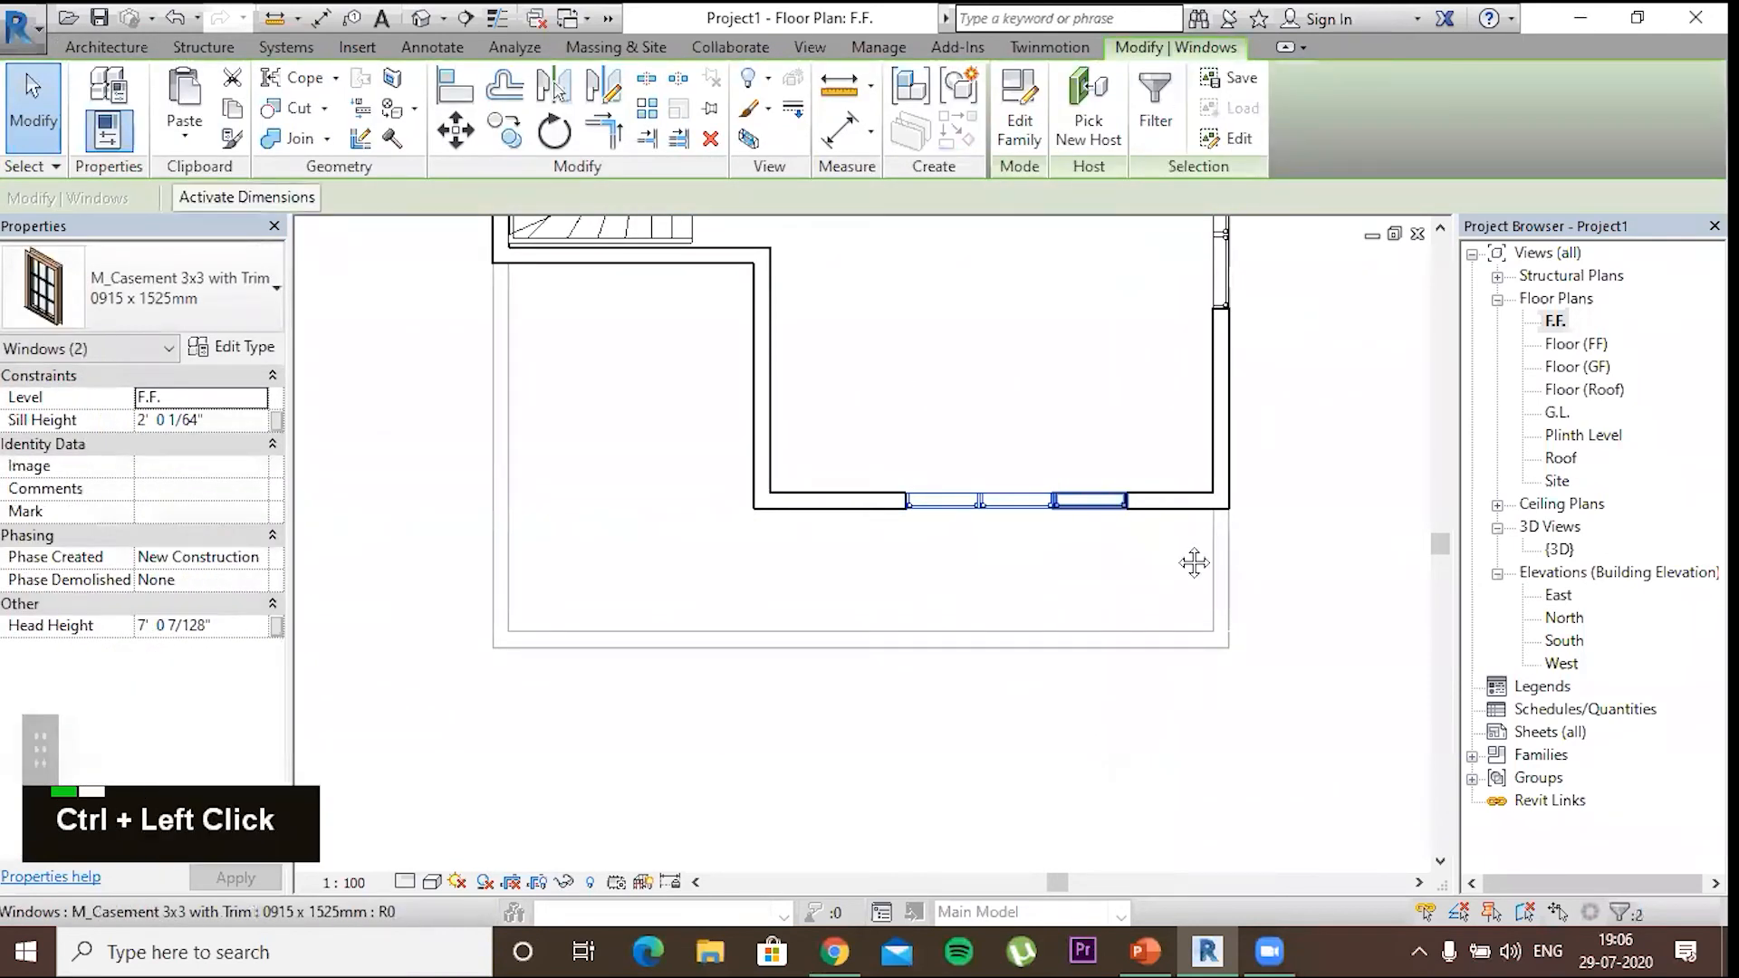
pyautogui.moveTo(1018, 568); pyautogui.dragTo(967, 674, button='middle')
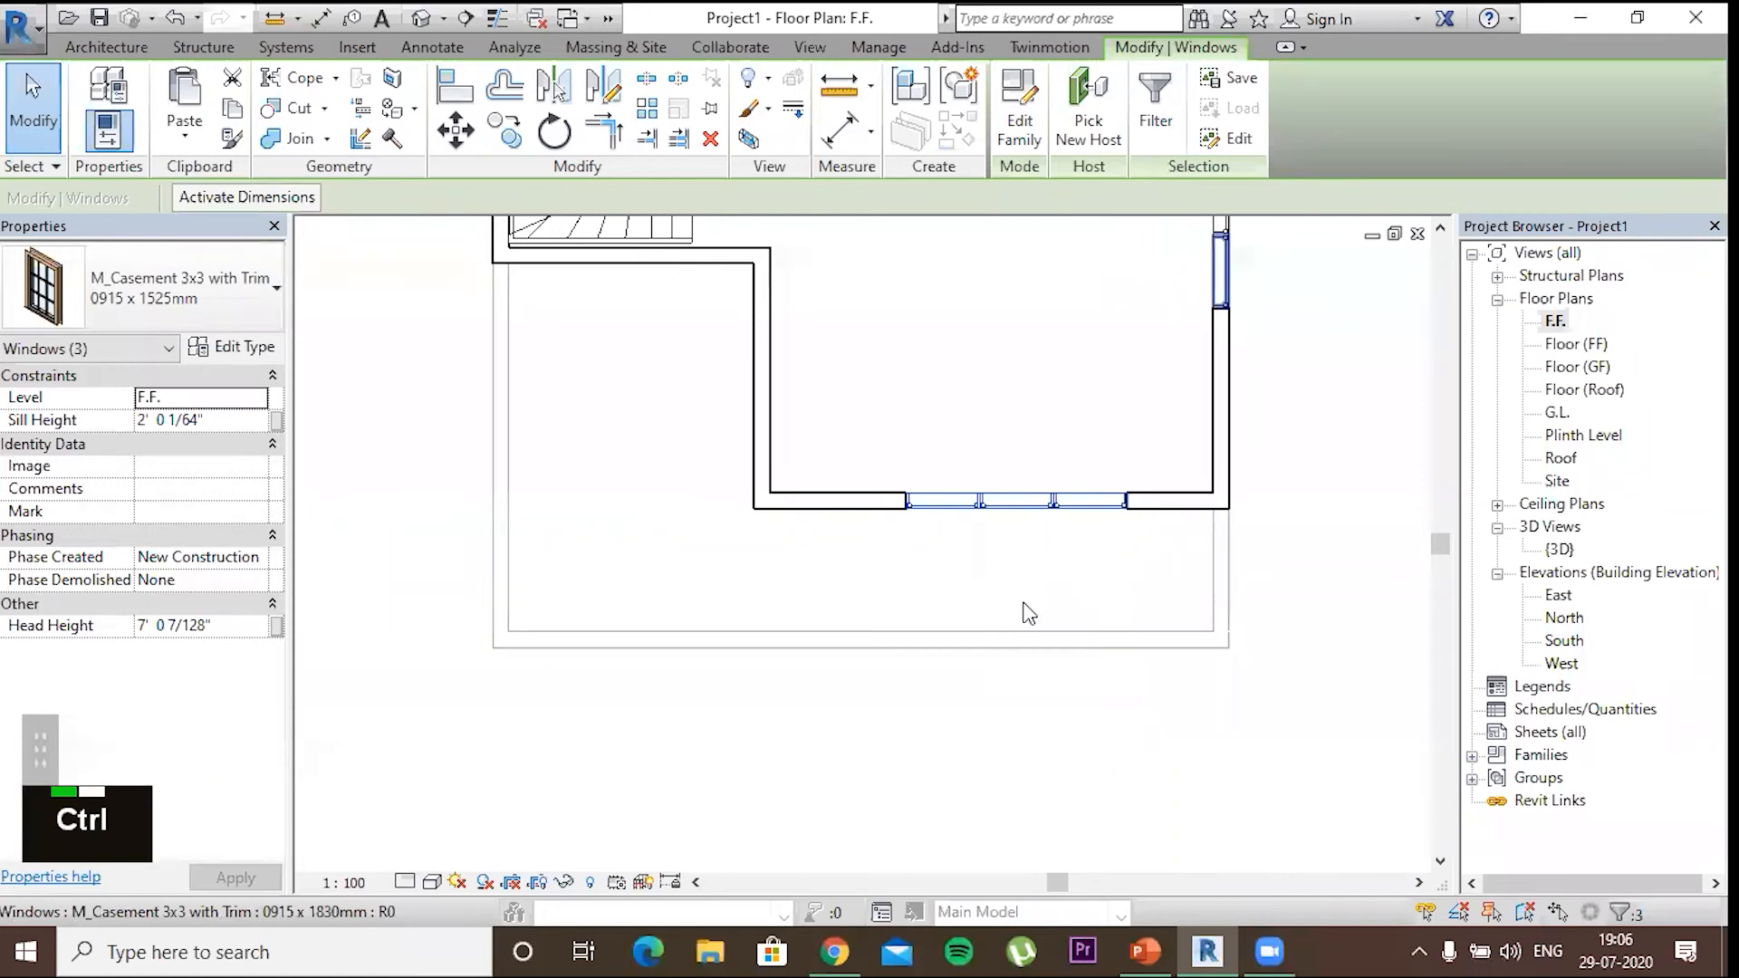
pyautogui.keyDown('ctrl'); pyautogui.click(1123, 451); pyautogui.keyUp('ctrl')
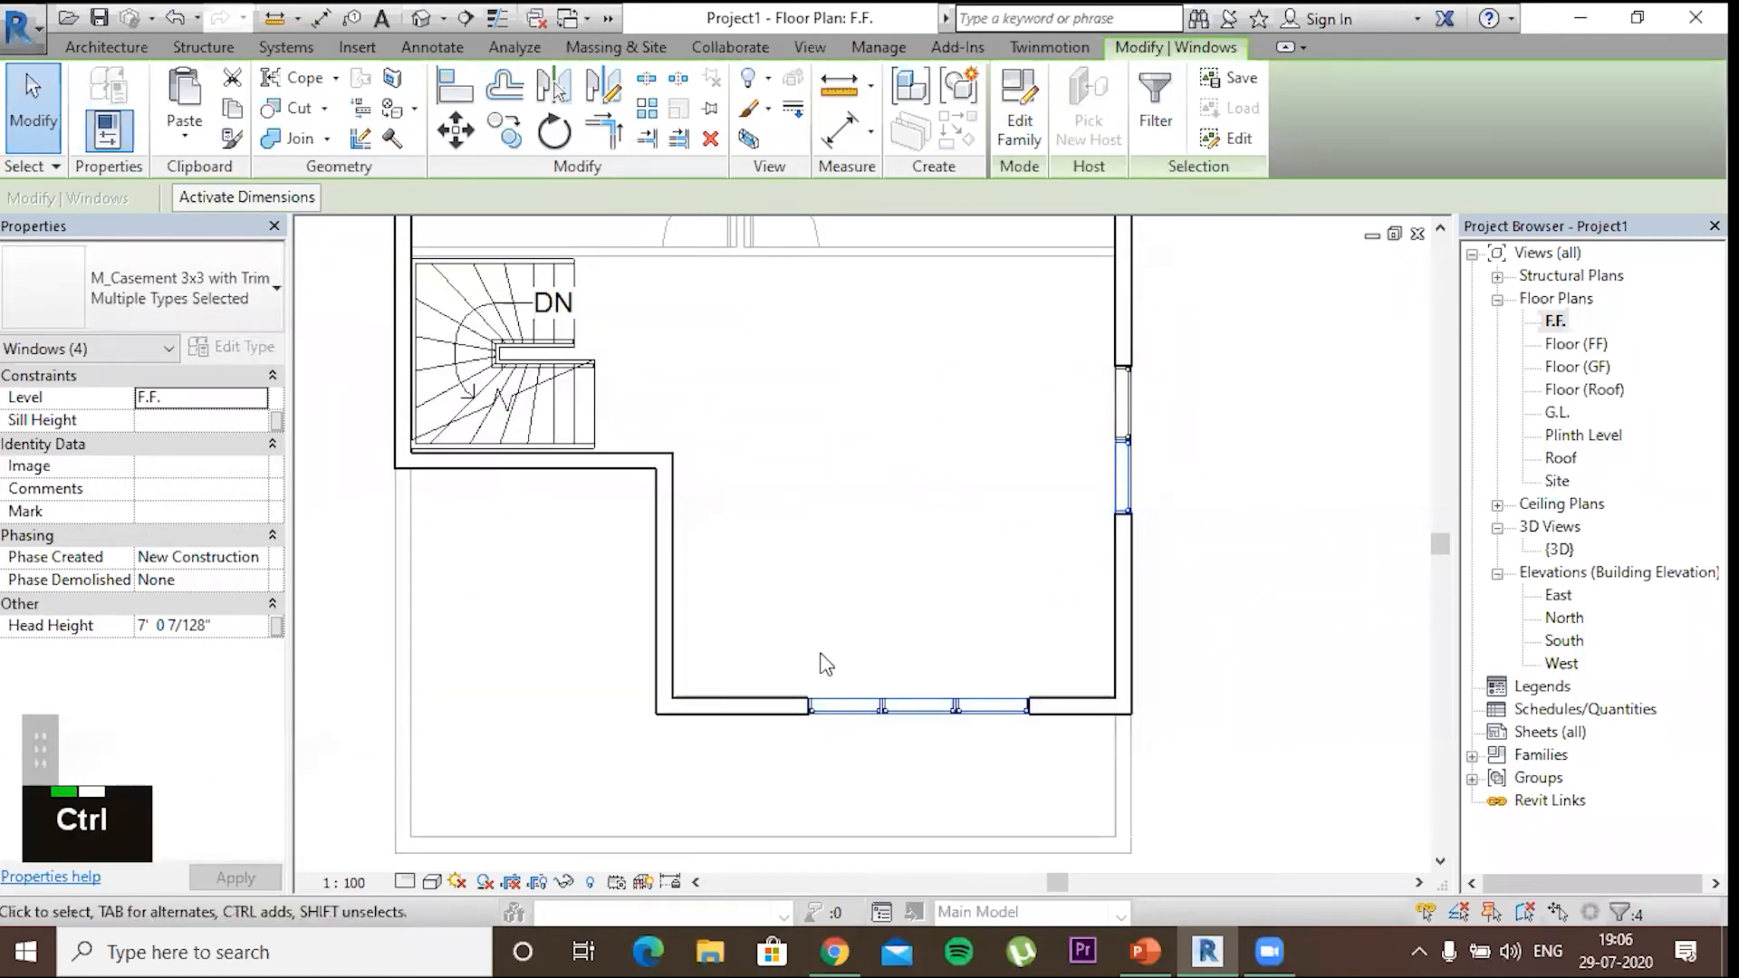
pyautogui.click(678, 572)
# Examine the trimmed first-floor walls and the stacked stairs in the 3D view
pyautogui.moveTo(674, 226); pyautogui.dragTo(679, 572, button='middle')
pyautogui.scroll(-1, 678, 572)
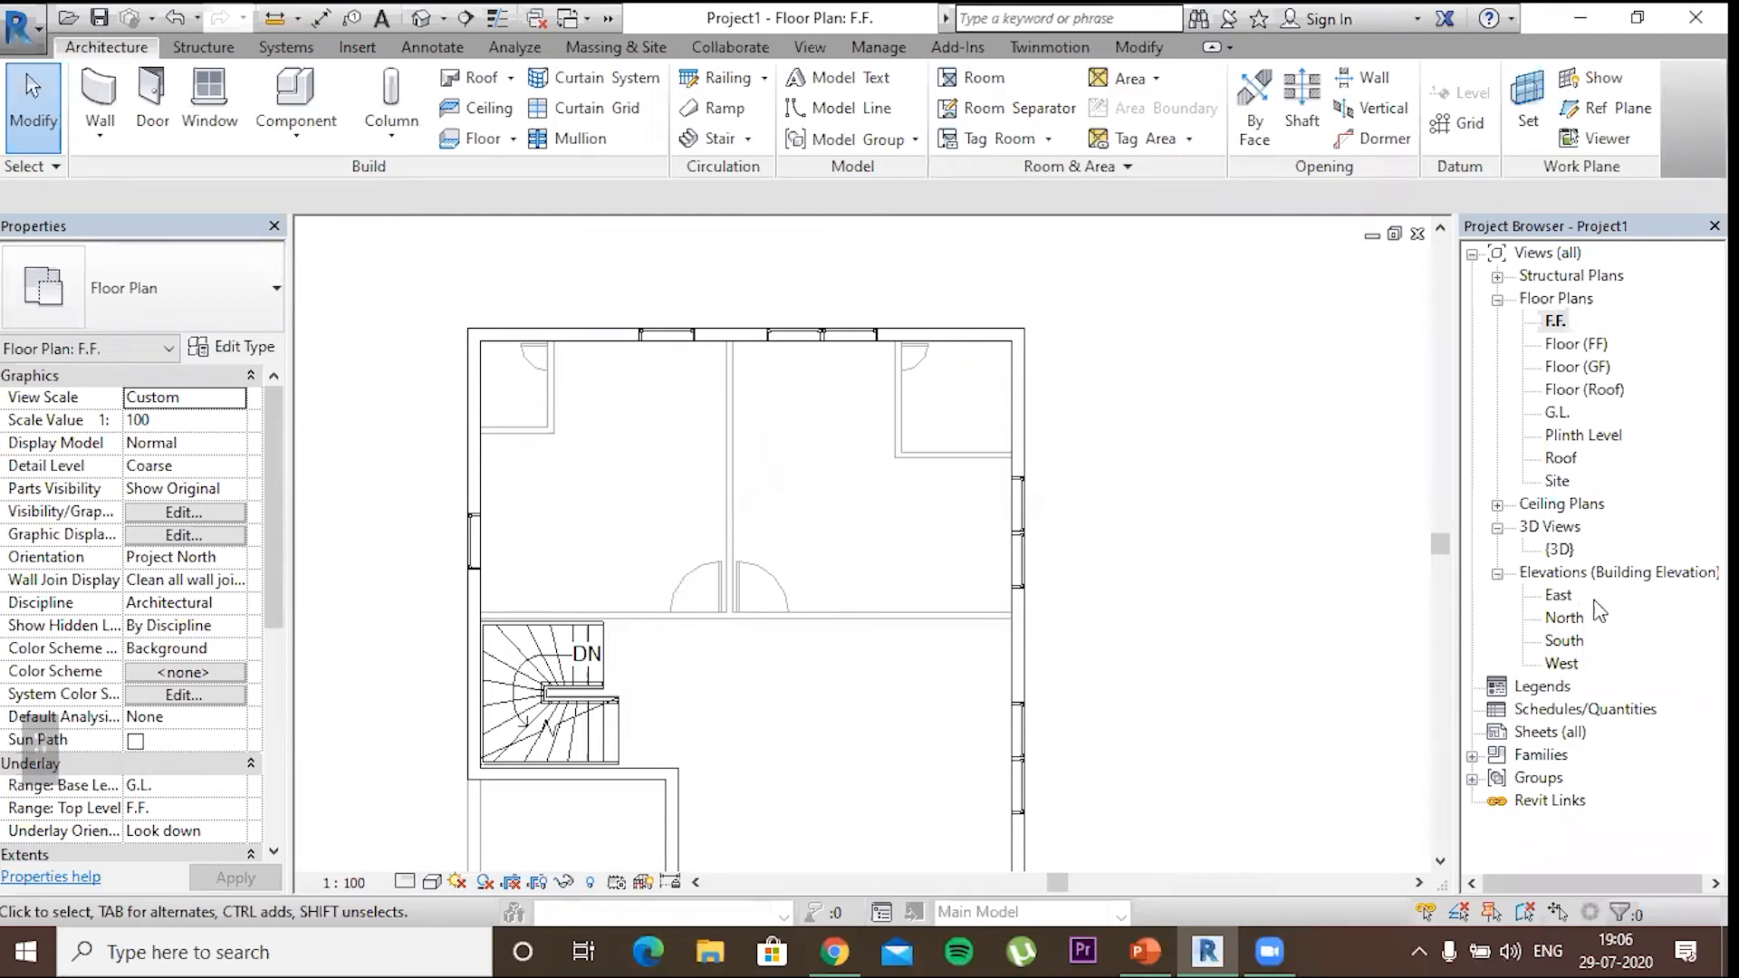
pyautogui.doubleClick(1563, 548)
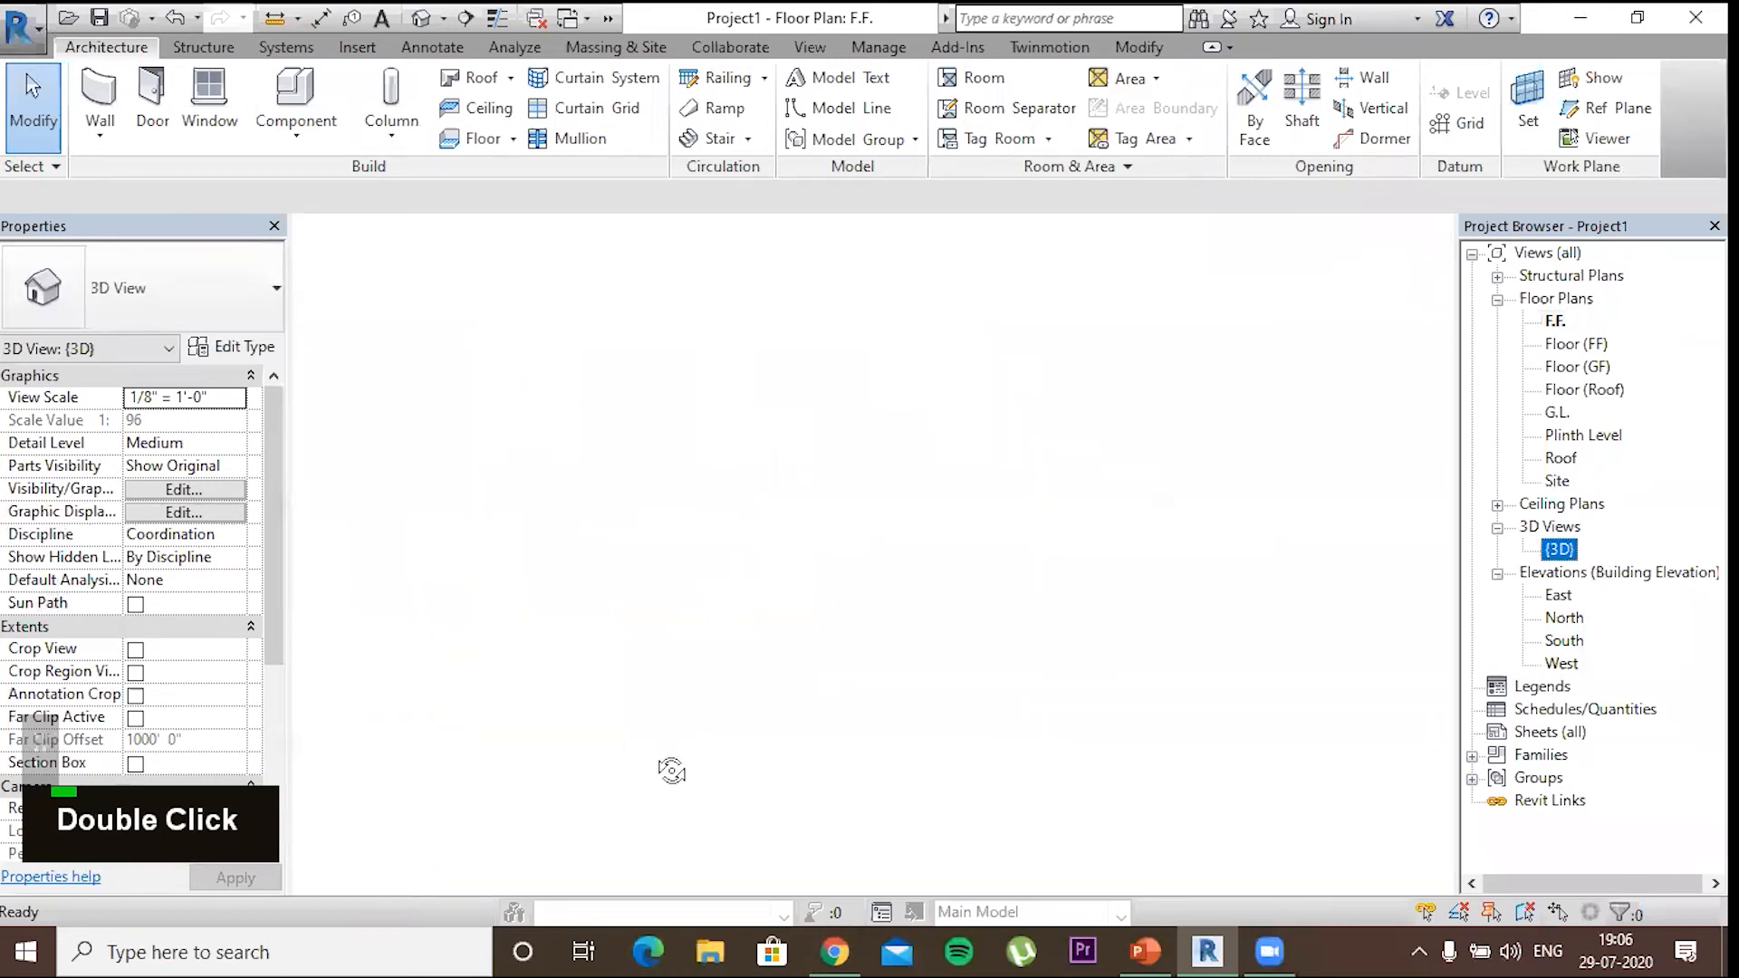
pyautogui.keyDown('shift'); pyautogui.moveTo(805, 685); pyautogui.dragTo(893, 659, button='middle'); pyautogui.keyUp('shift')
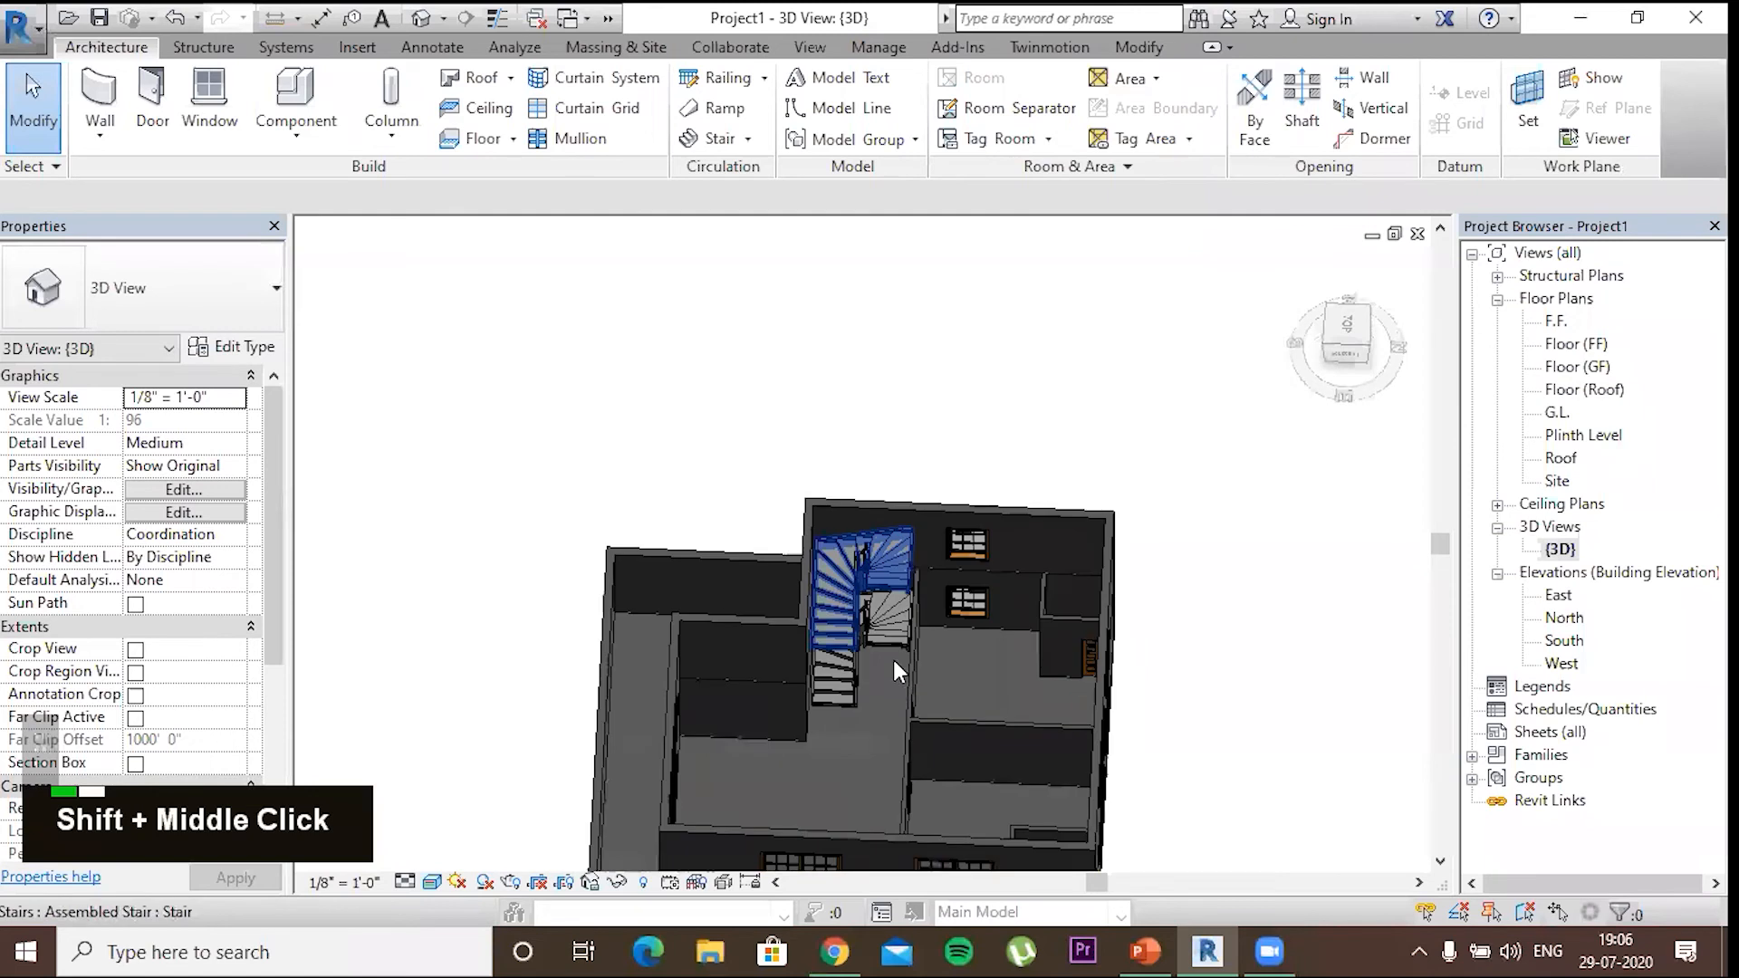
pyautogui.scroll(5, 883, 638)
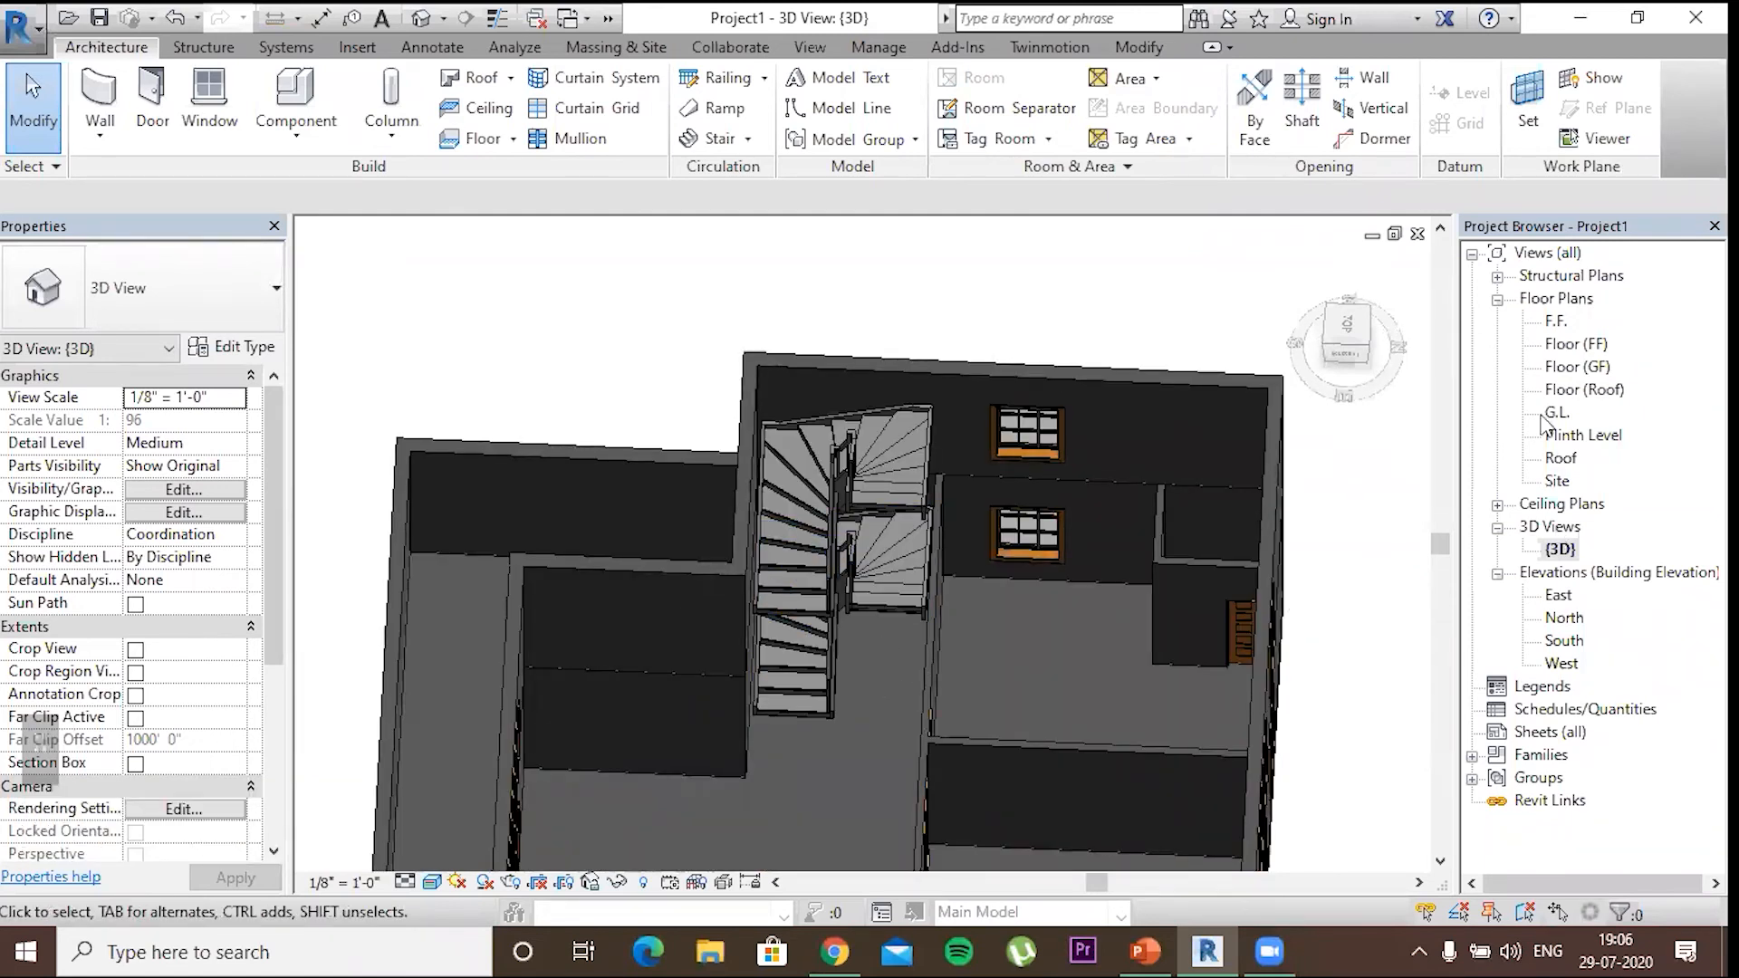
# Open the F.F. floor plan and start a new wall with the Basic Wall type Generic - 100mm Internal
pyautogui.doubleClick(1556, 321)
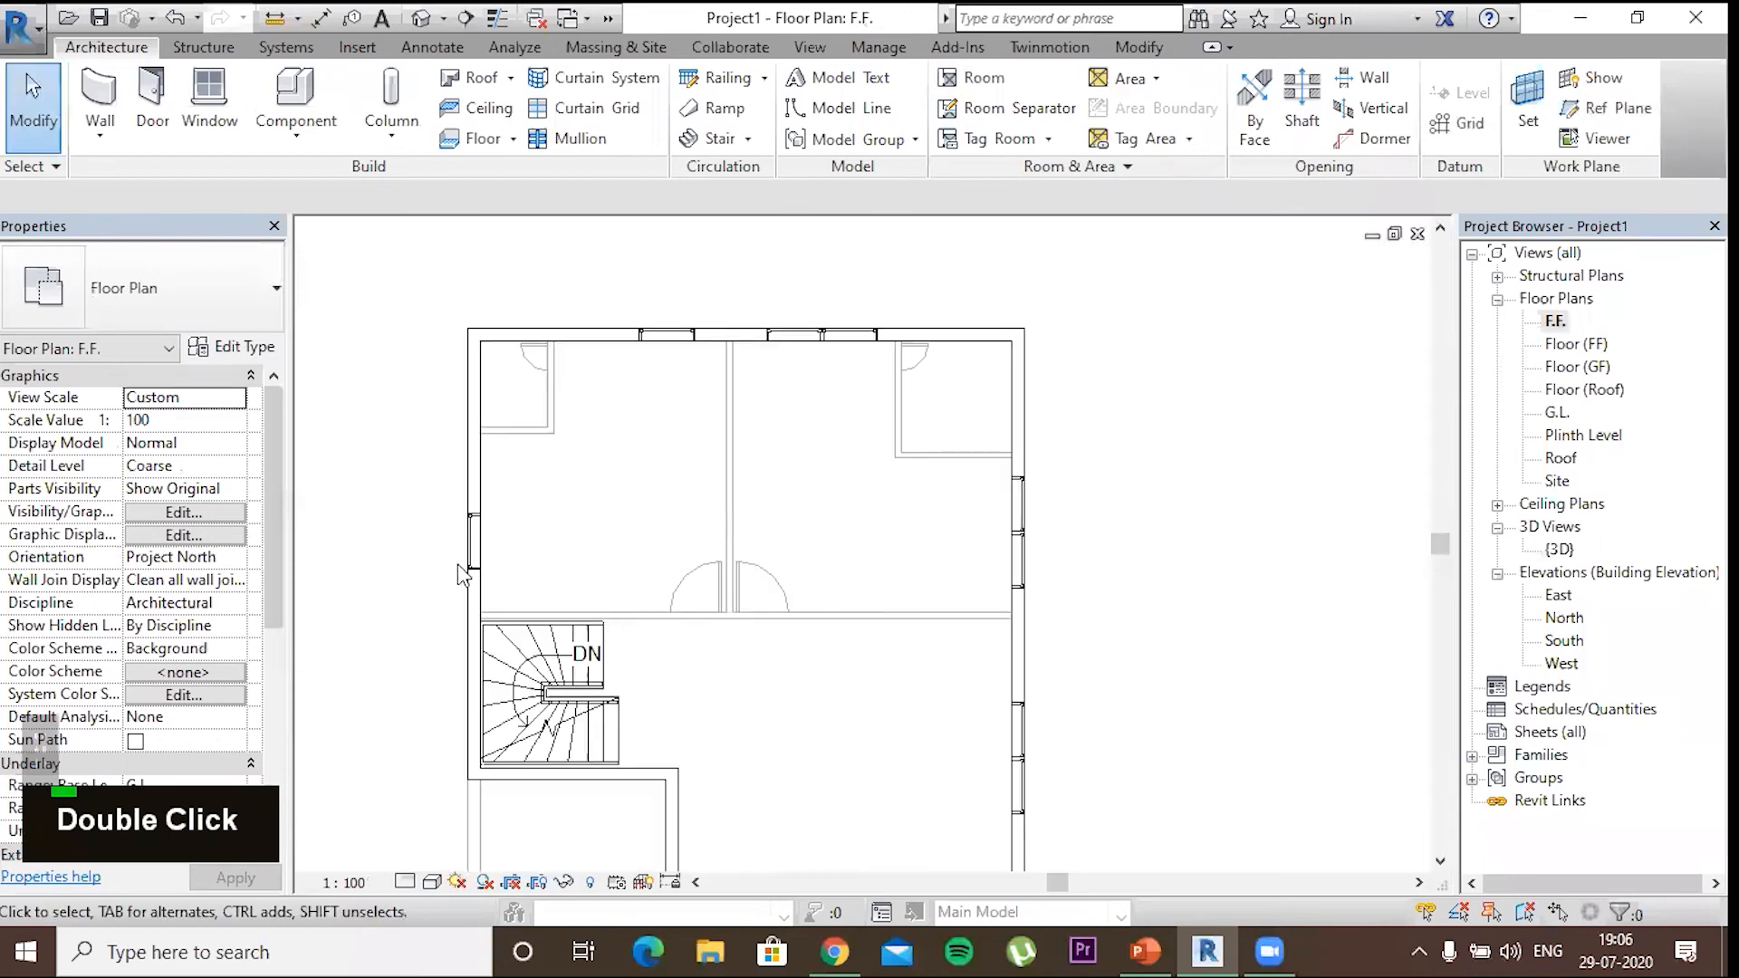
pyautogui.scroll(2, 464, 571)
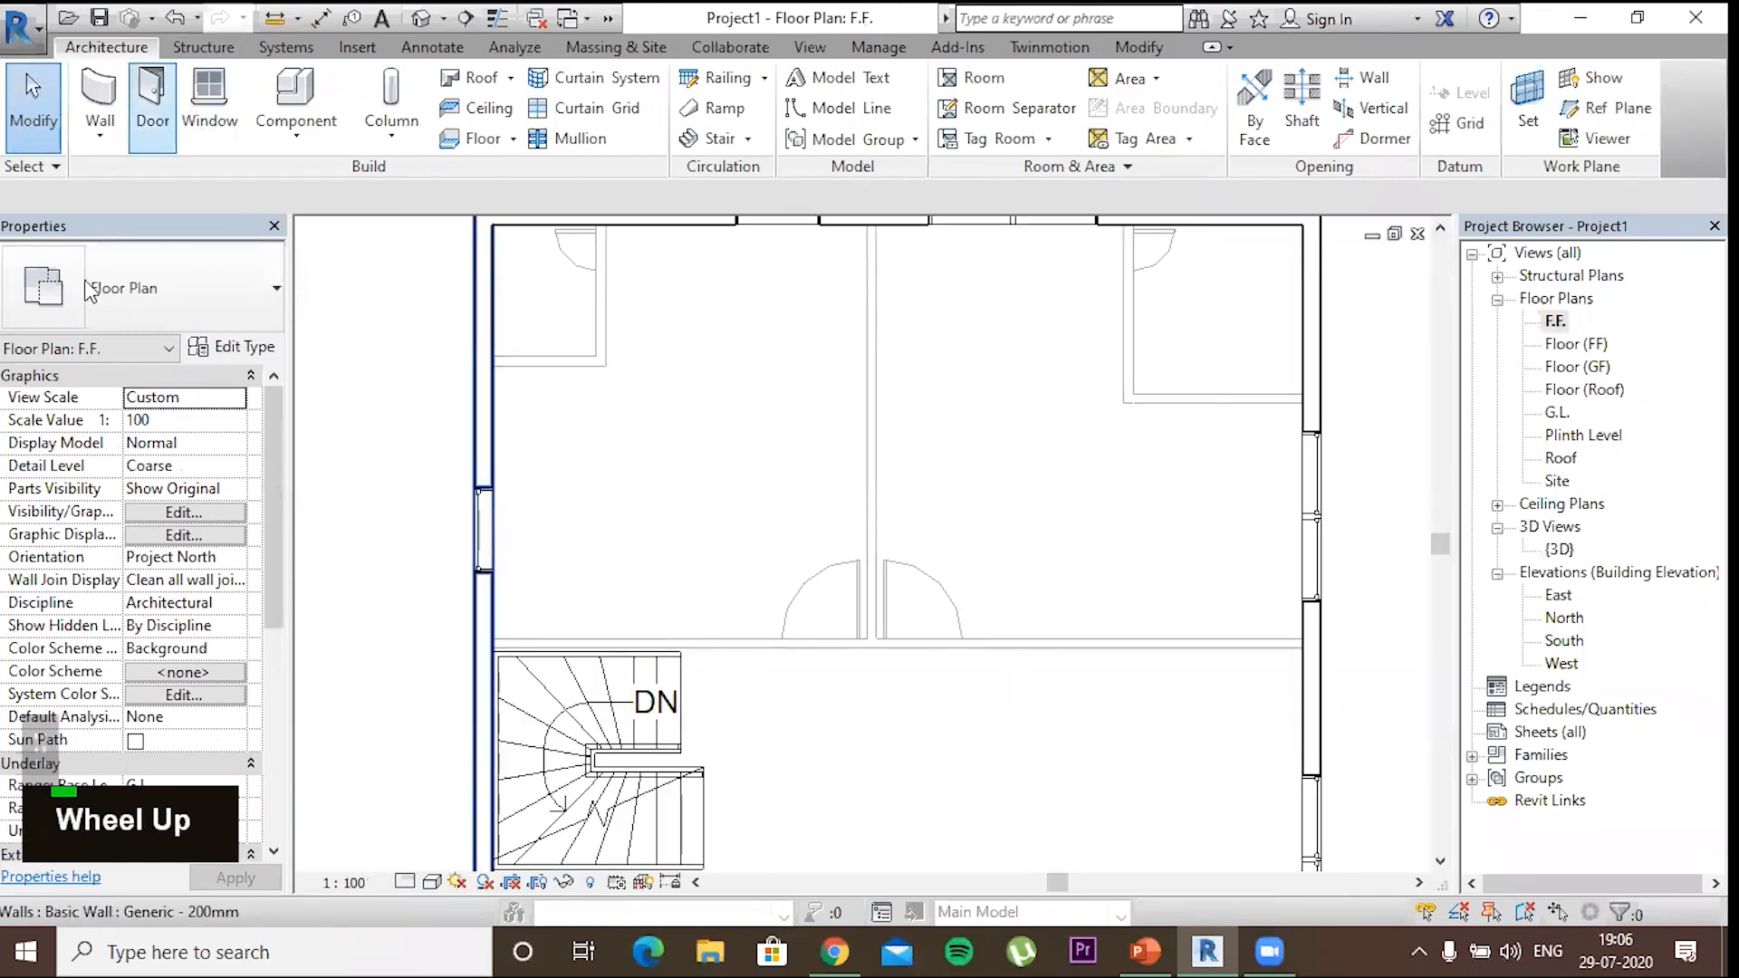
pyautogui.press('w')
pyautogui.press('a')
pyautogui.click(259, 297)
pyautogui.click(265, 292)
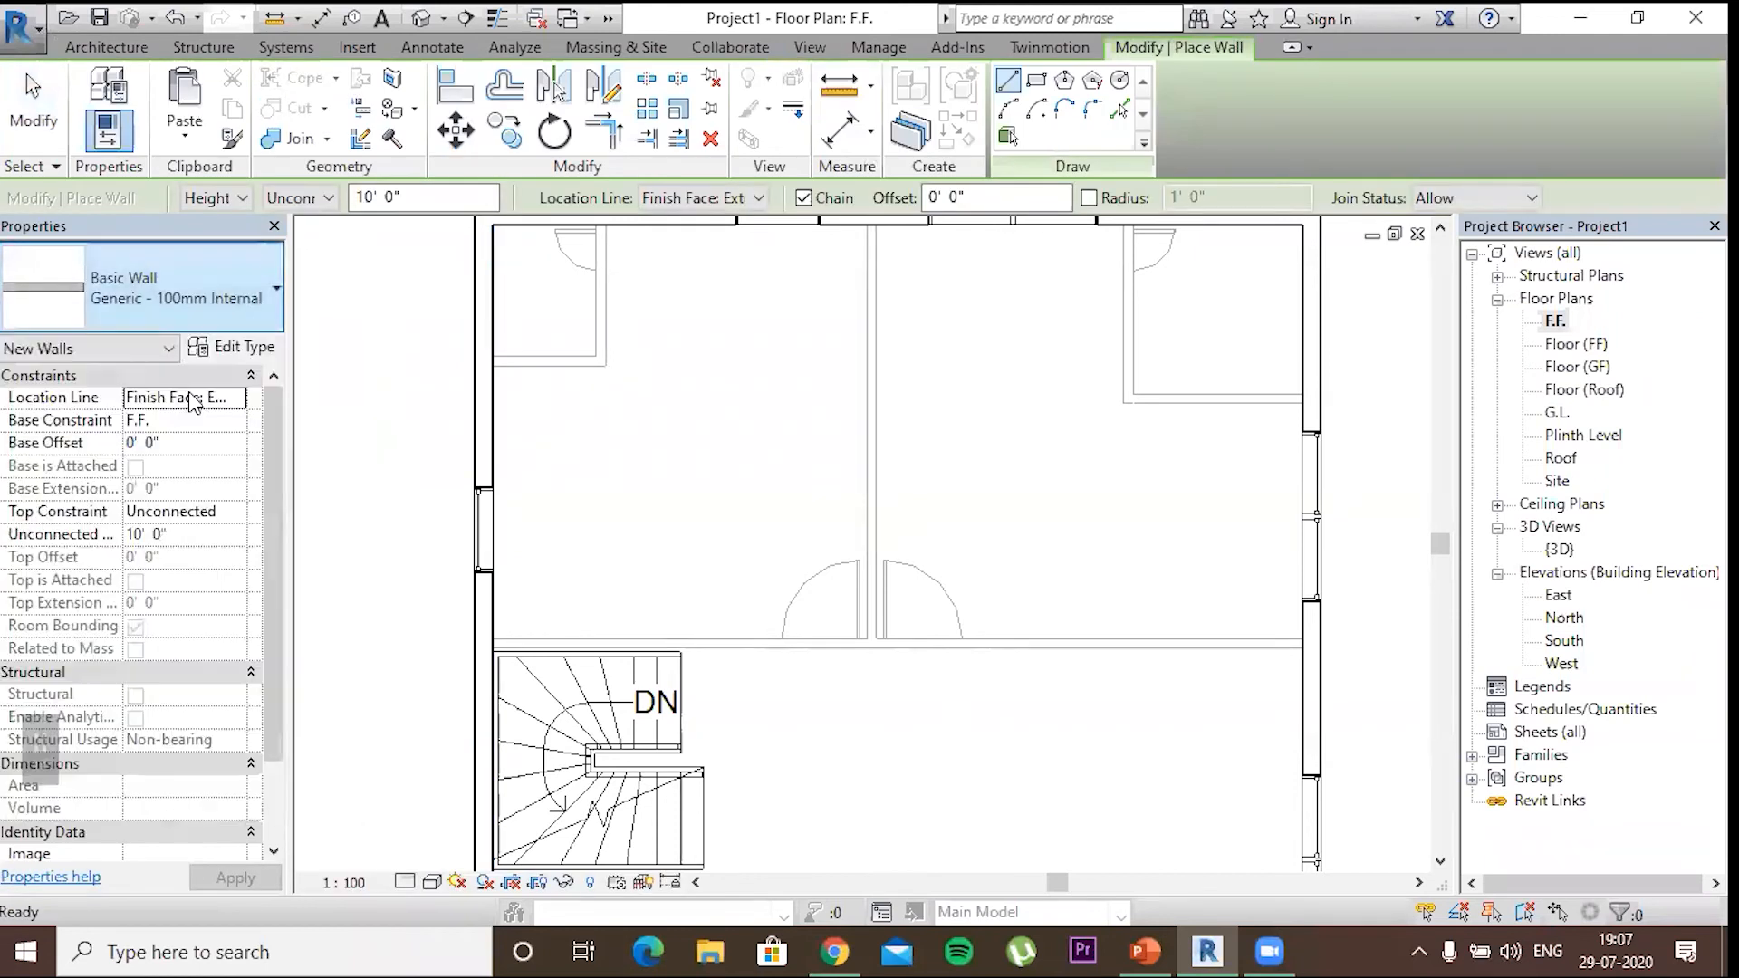
pyautogui.click(246, 319)
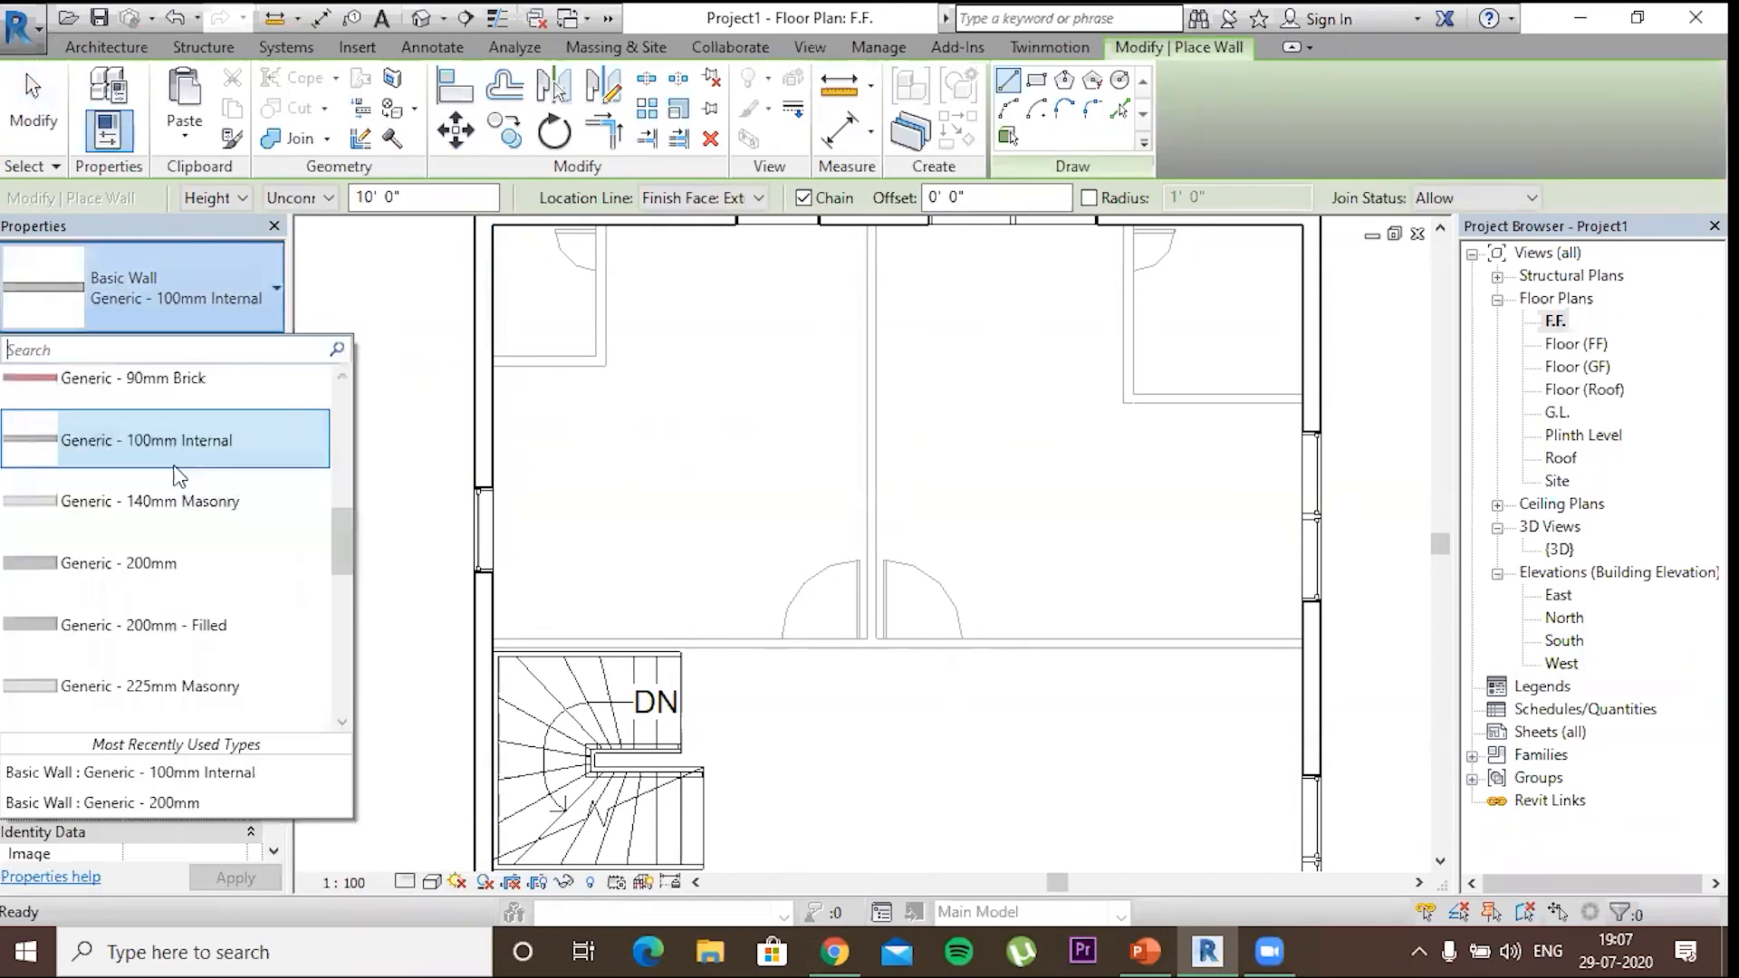
pyautogui.click(364, 446)
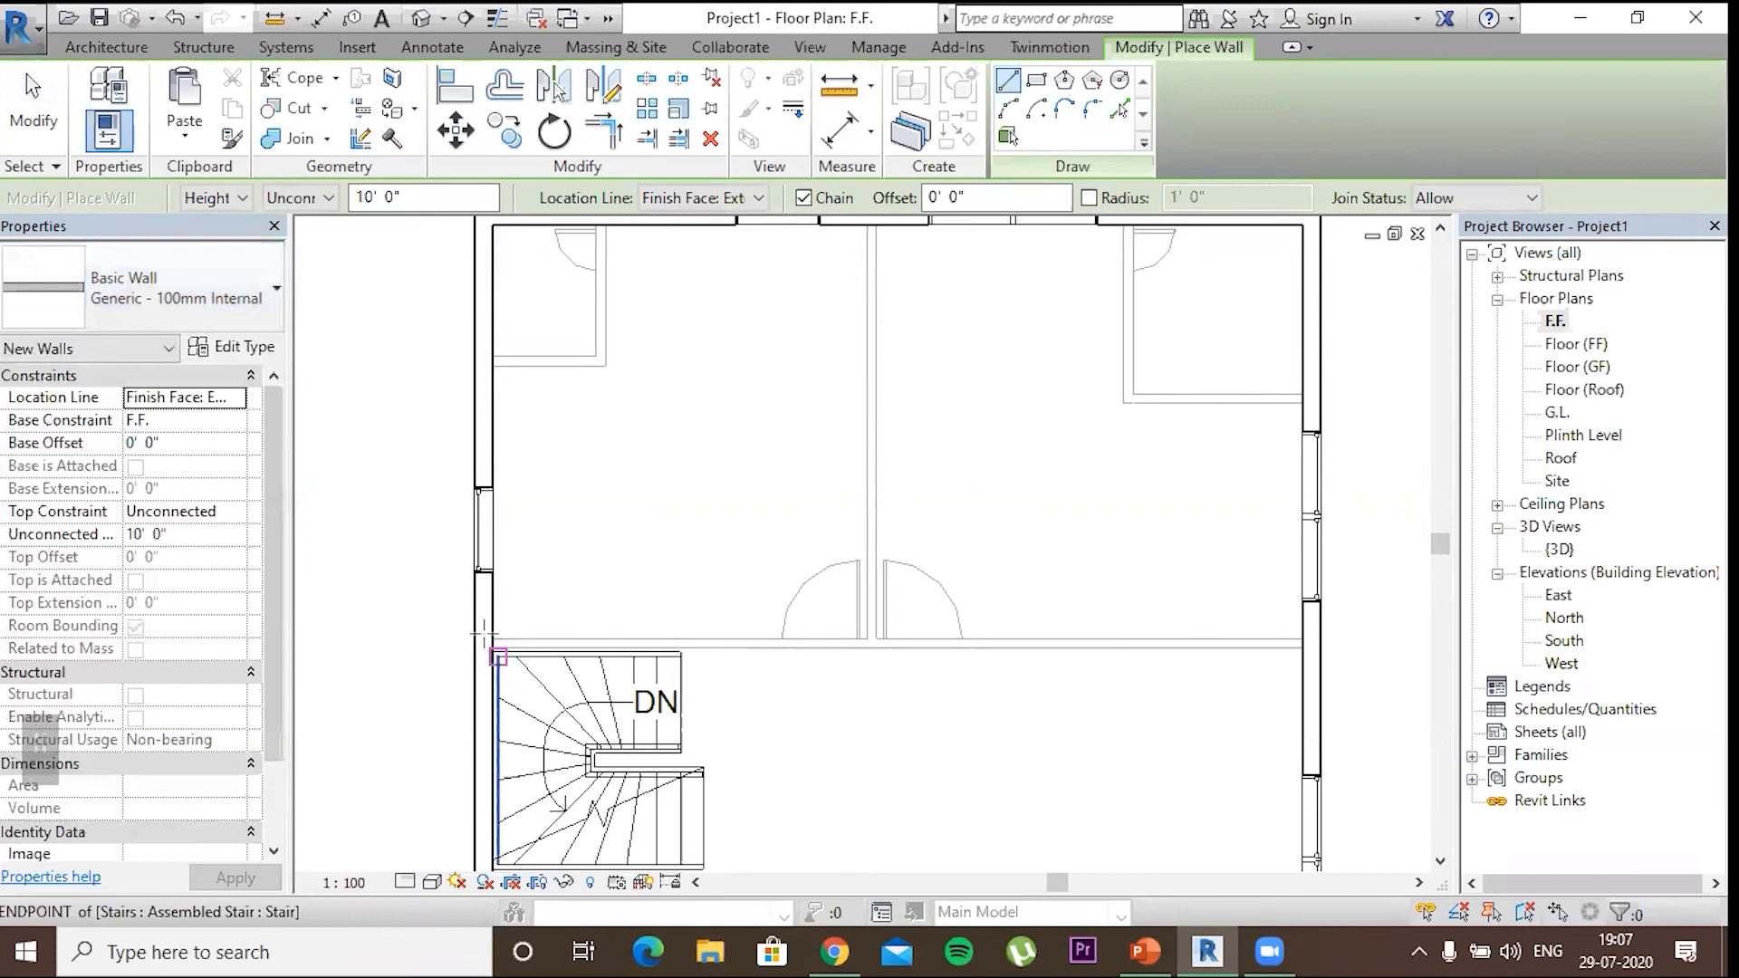
# Draw an internal wall from the stair-side outer wall along the stair's upper edge, flipped away from the stair, ending past both ground-floor doors
pyautogui.scroll(5, 485, 636)
pyautogui.click(492, 649)
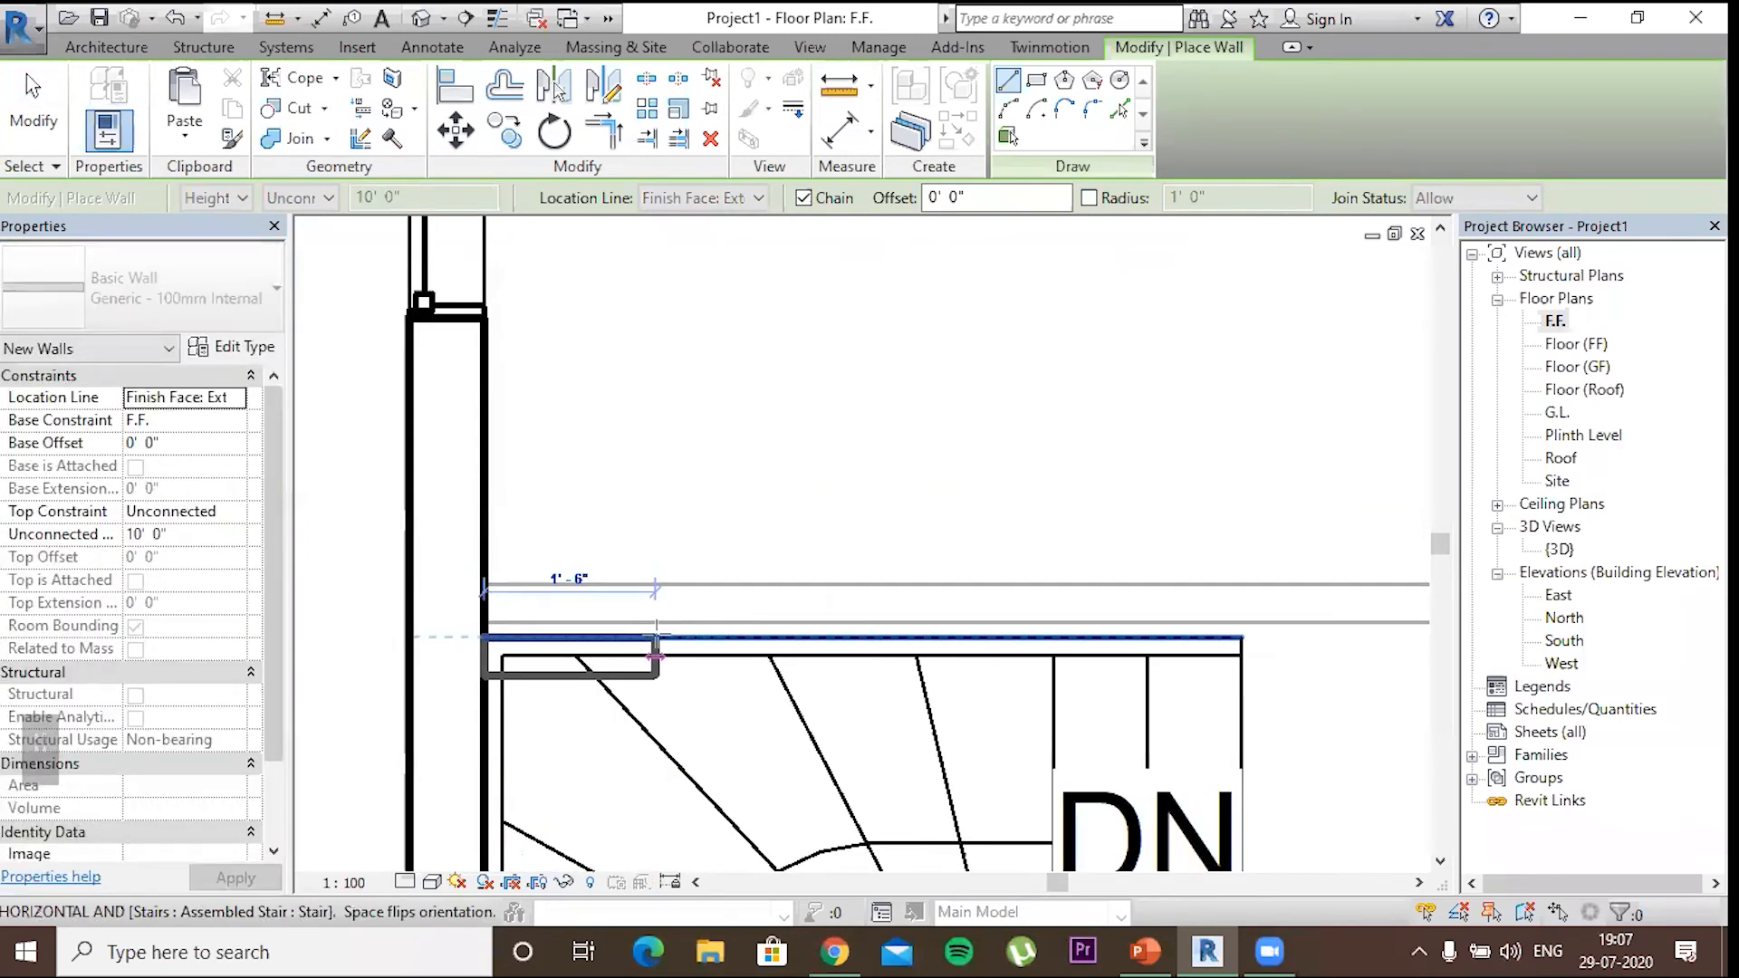
pyautogui.press('space')
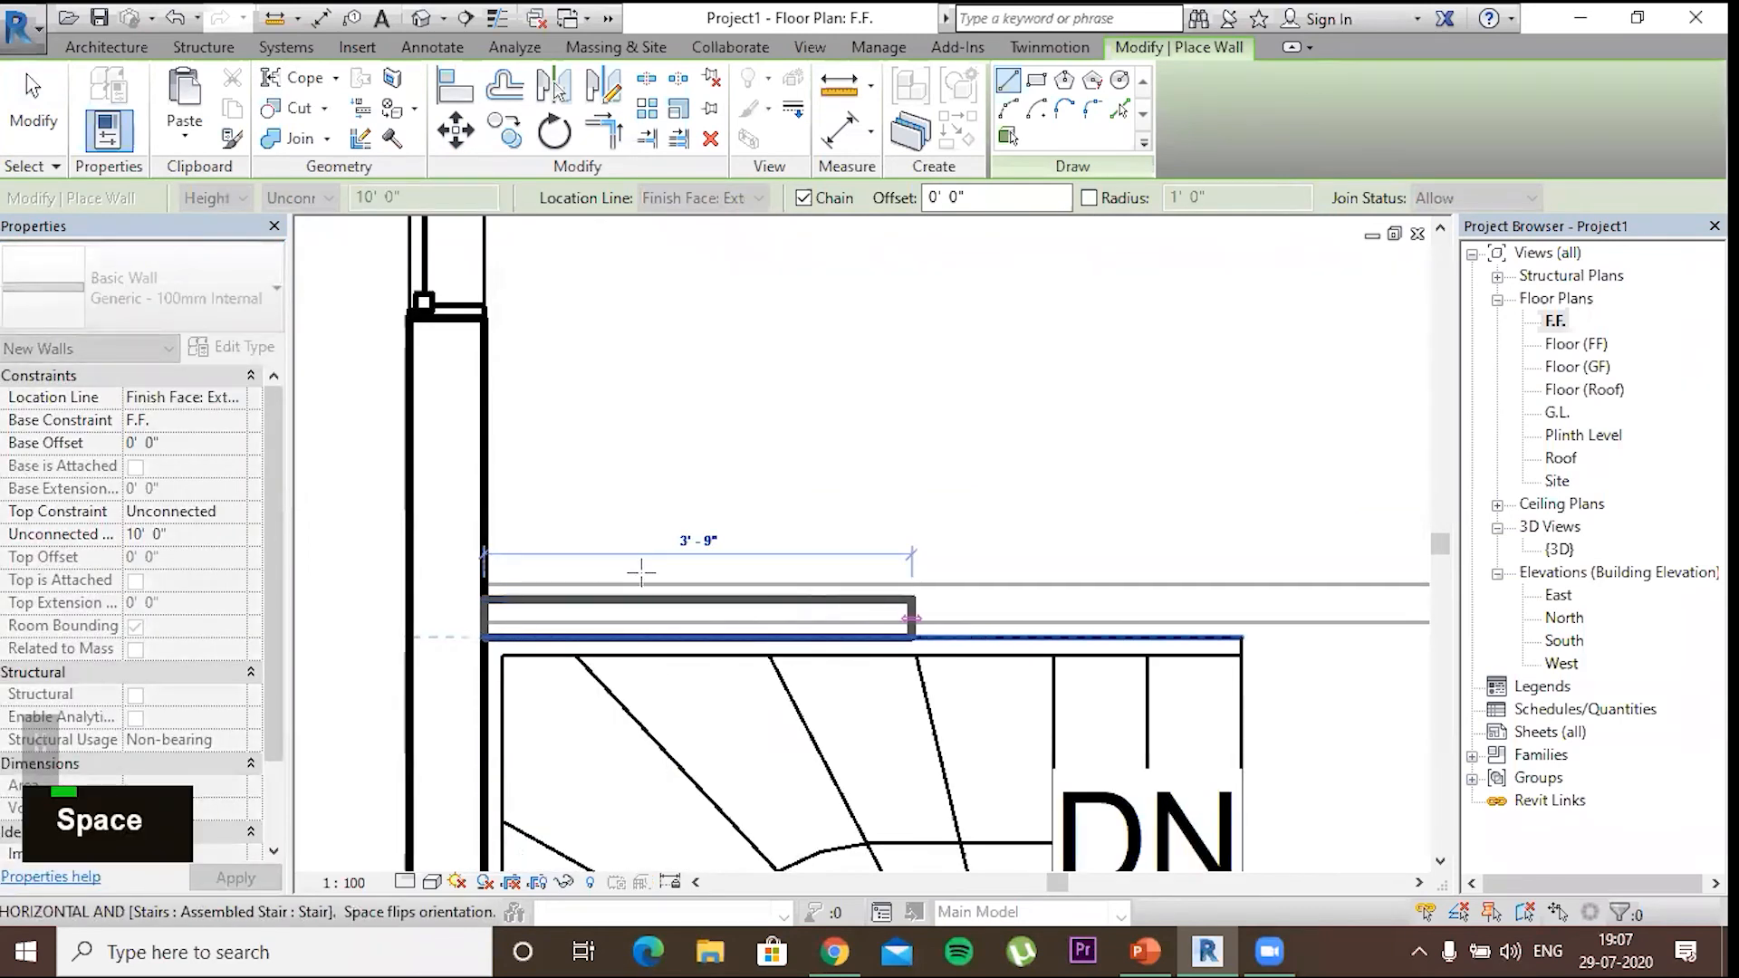
pyautogui.middleClick(1006, 619)
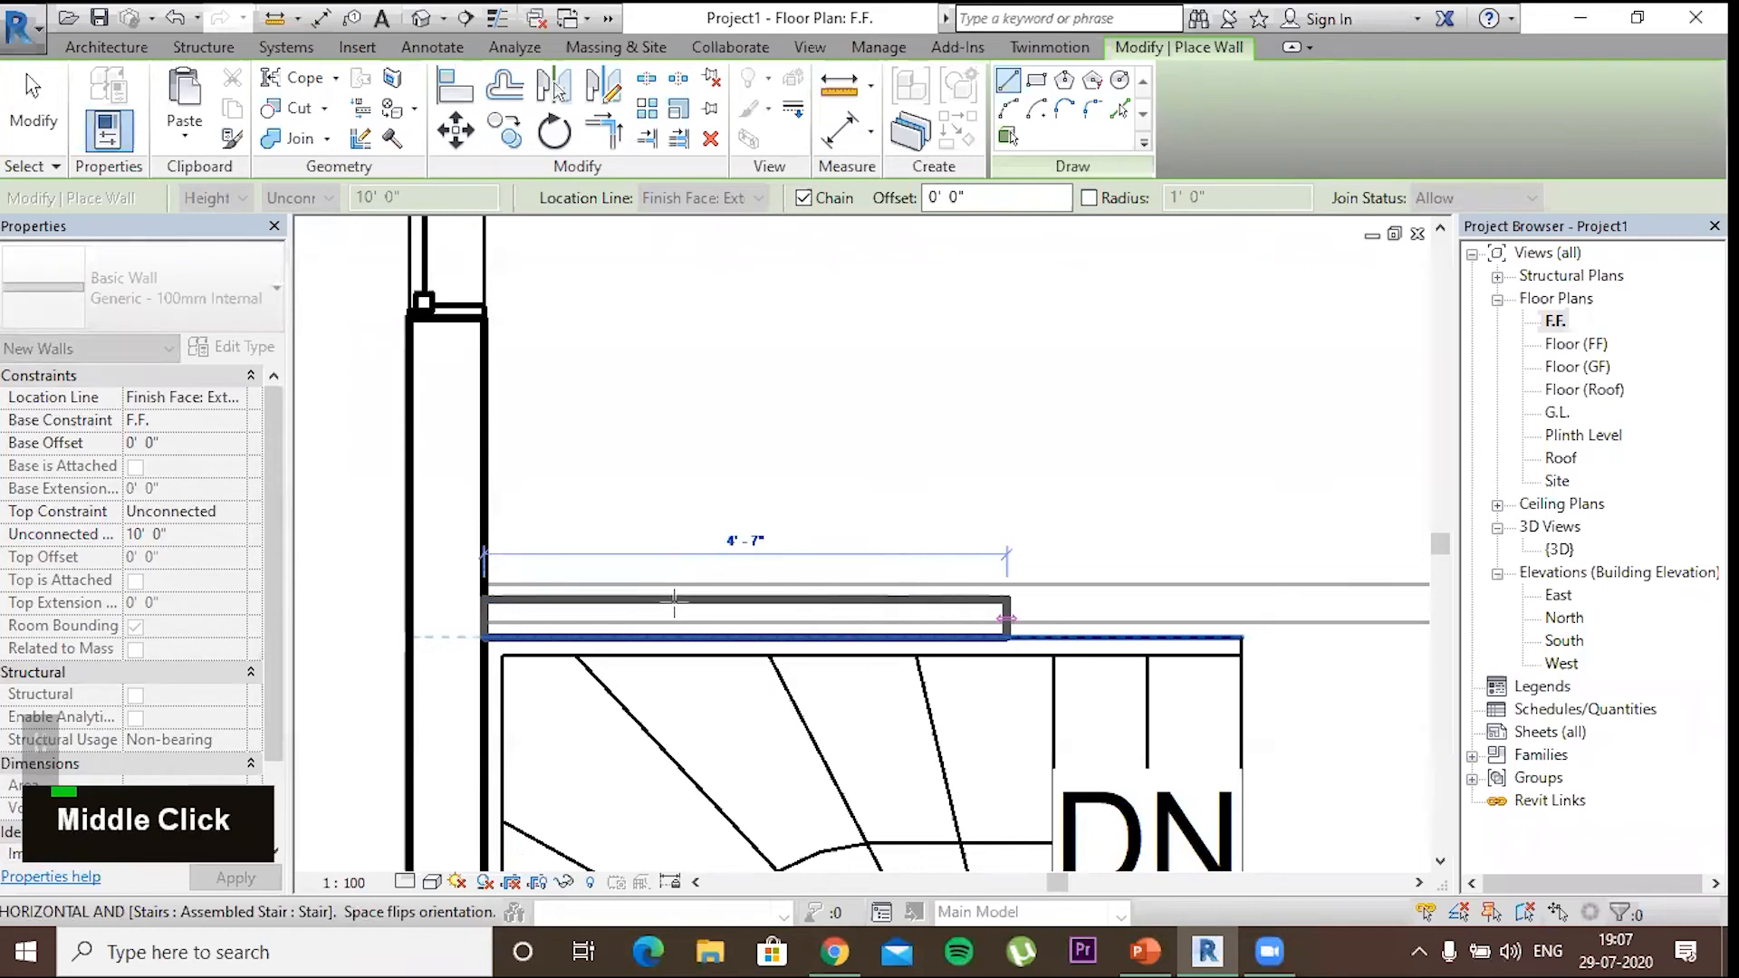
pyautogui.scroll(-4, 674, 603)
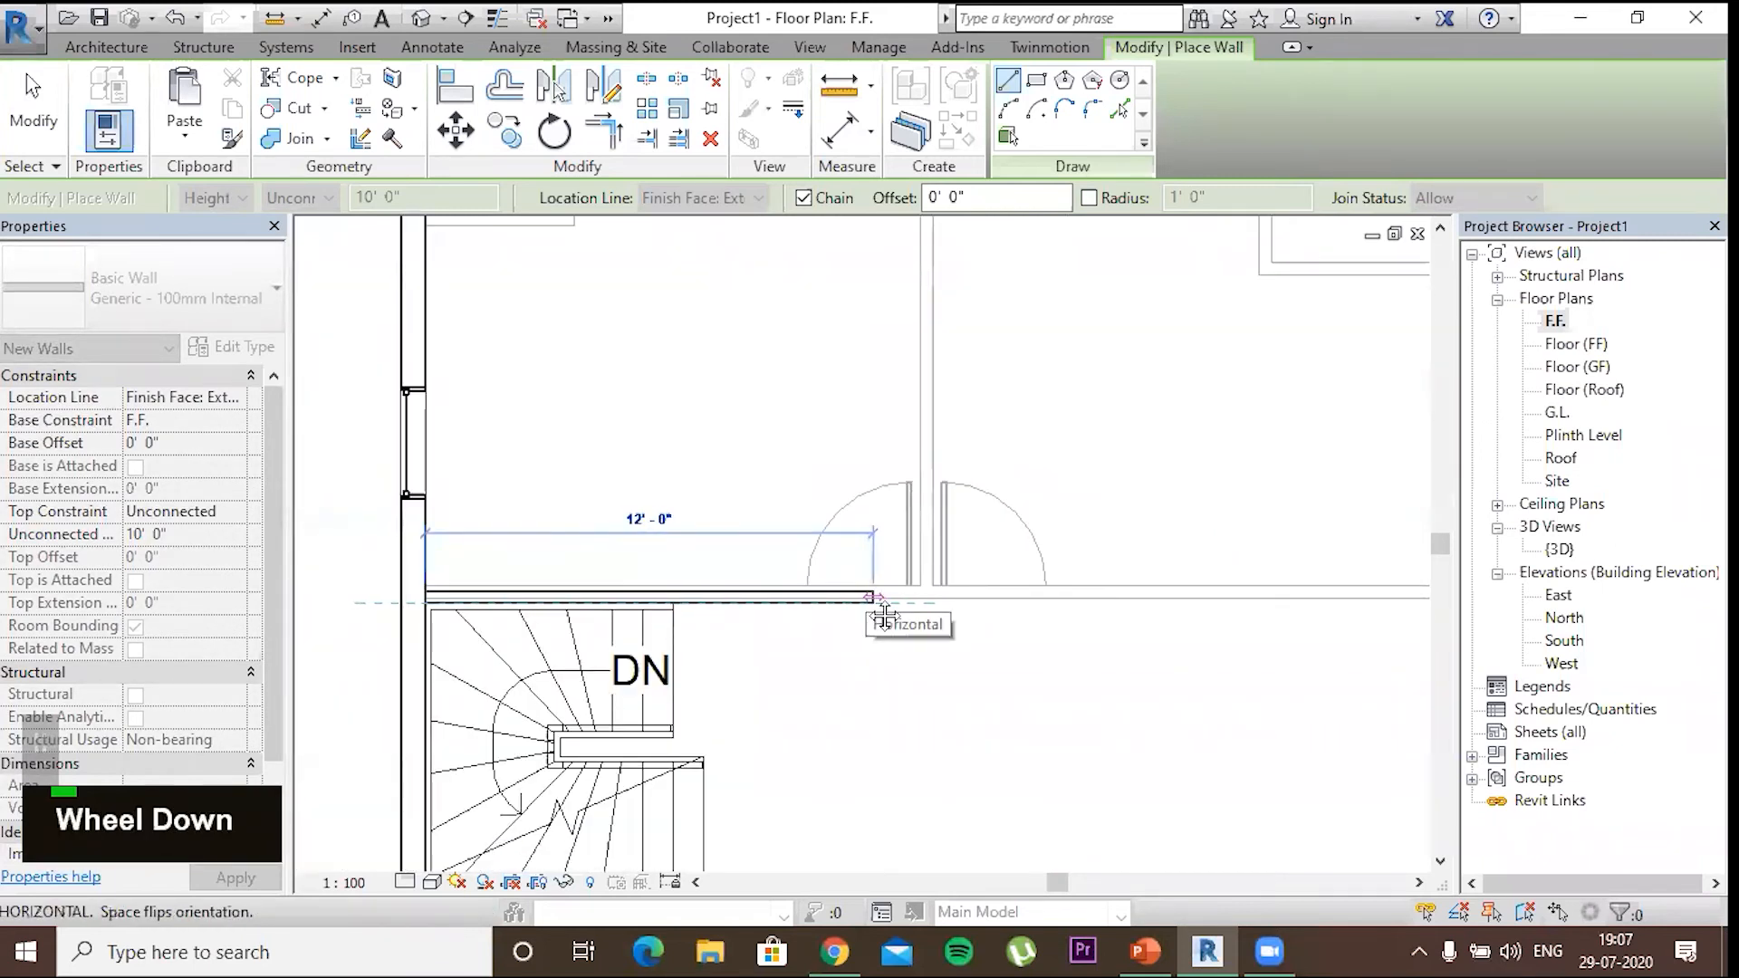
pyautogui.moveTo(691, 558); pyautogui.dragTo(497, 504, button='middle')
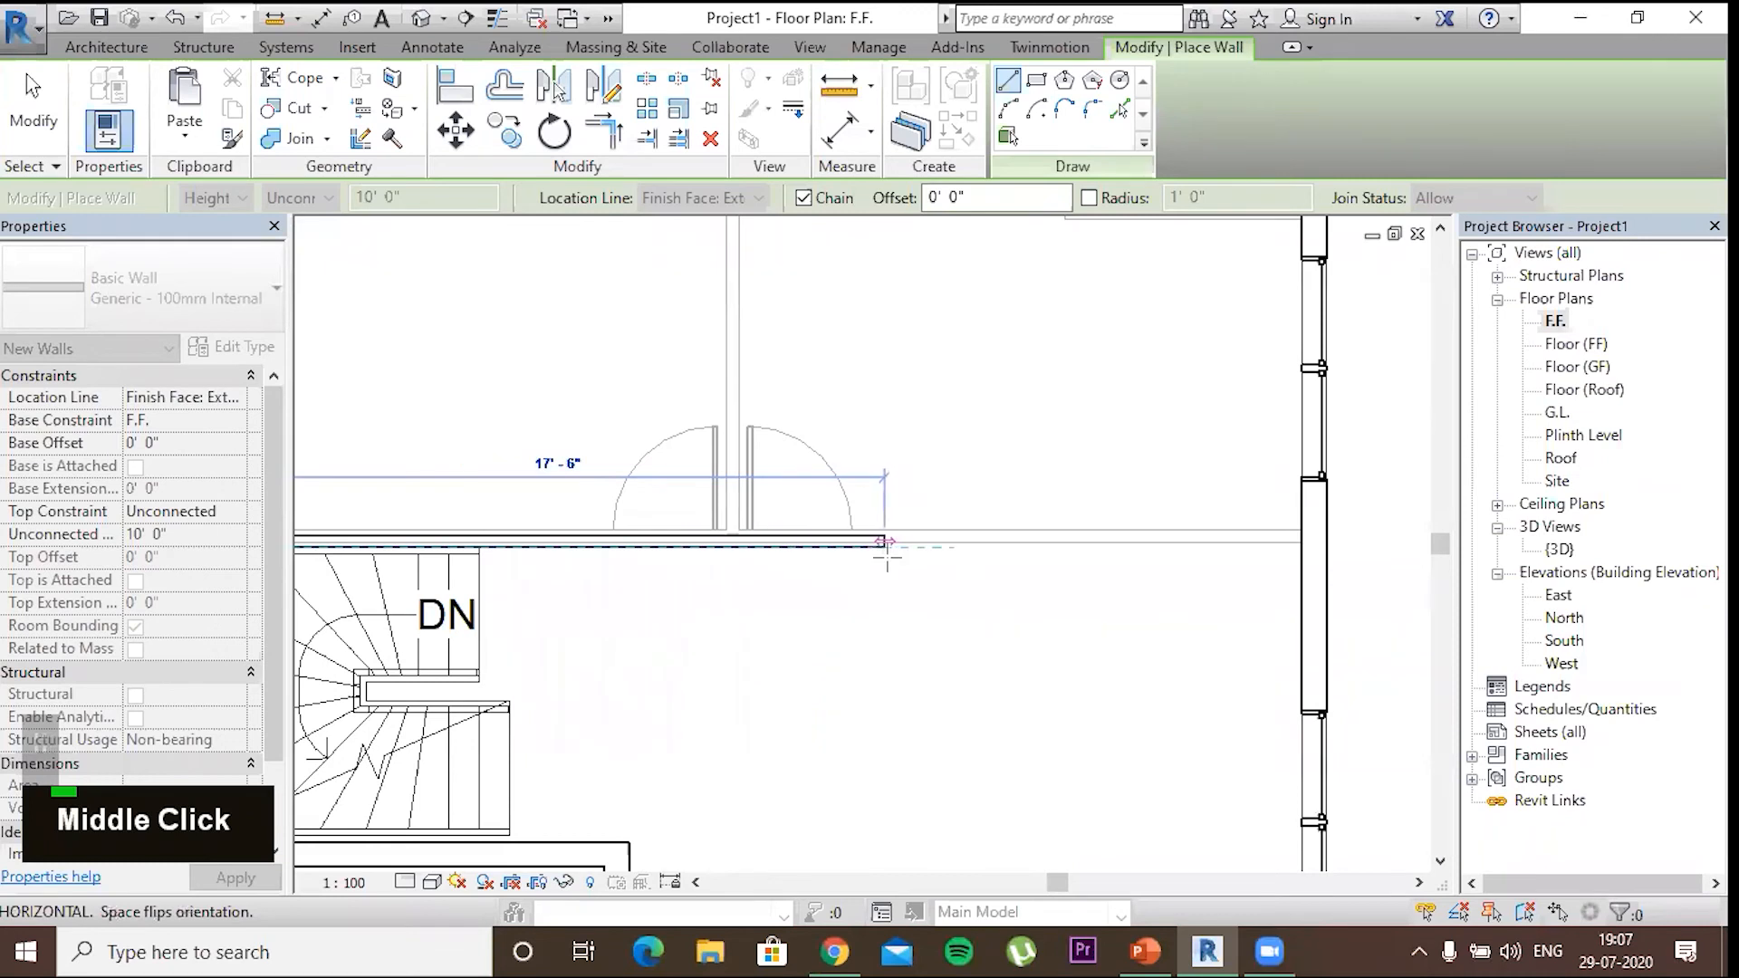
pyautogui.scroll(-2, 886, 547)
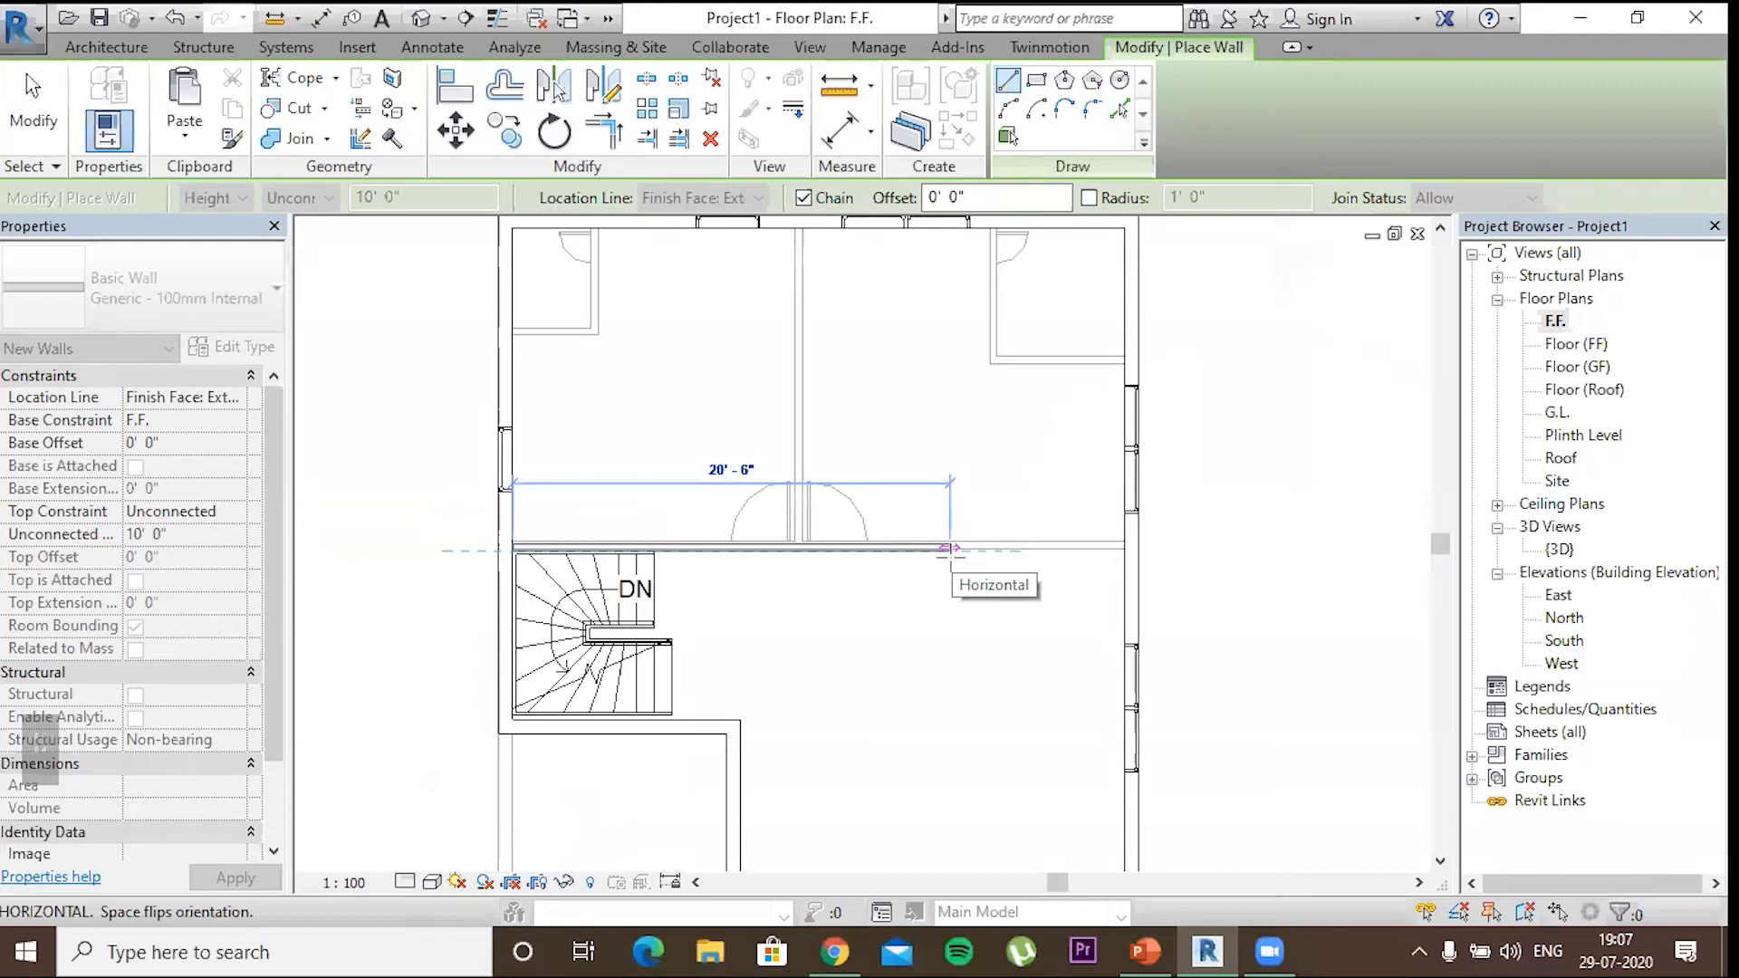
pyautogui.scroll(-1, 954, 560)
pyautogui.moveTo(969, 577); pyautogui.dragTo(940, 515, button='middle')
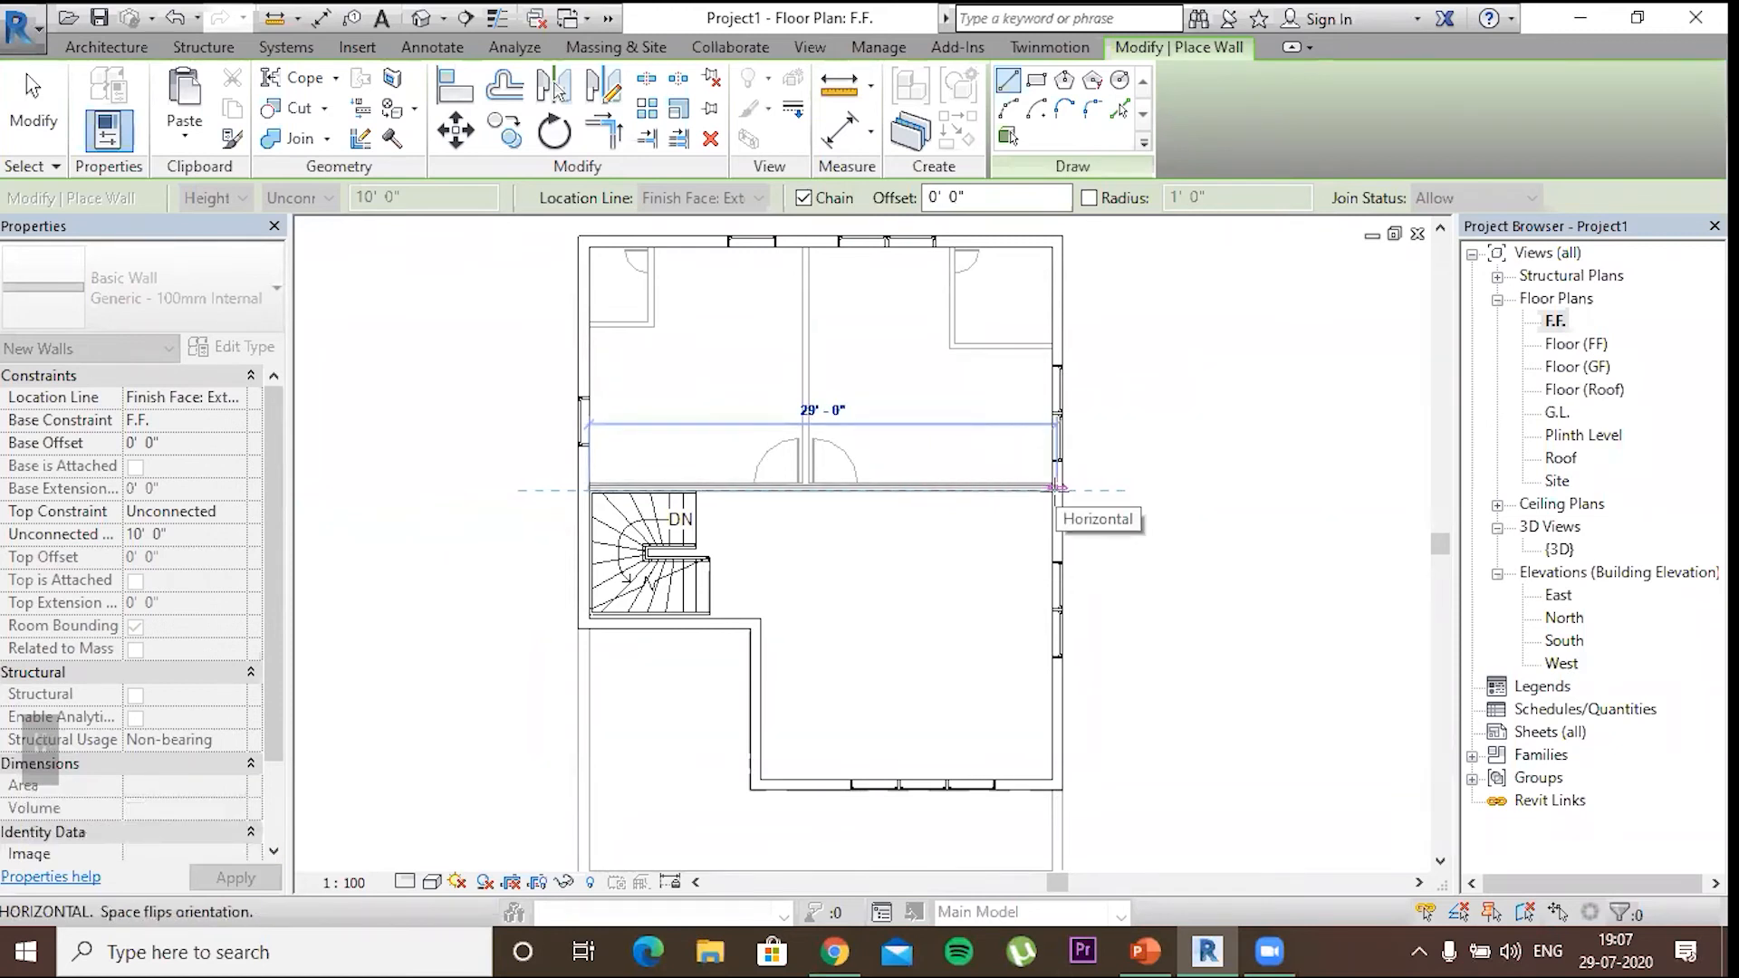
pyautogui.scroll(4, 1044, 487)
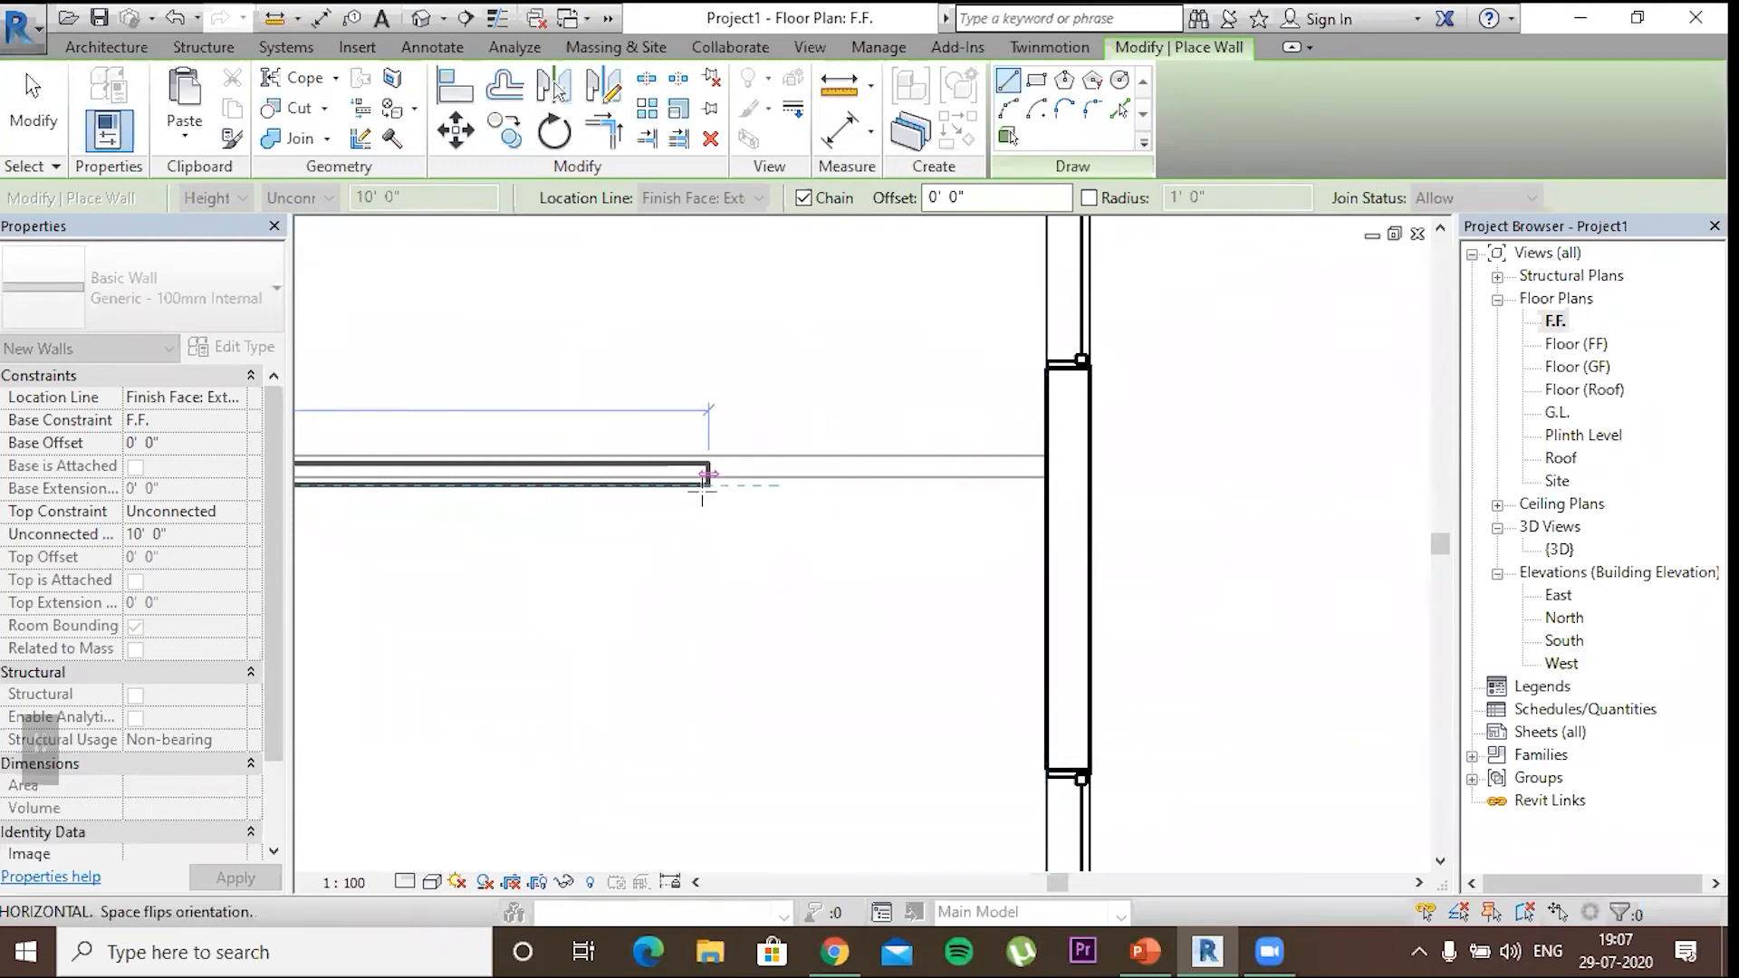
pyautogui.scroll(-3, 752, 544)
pyautogui.moveTo(715, 567); pyautogui.dragTo(710, 566, button='middle')
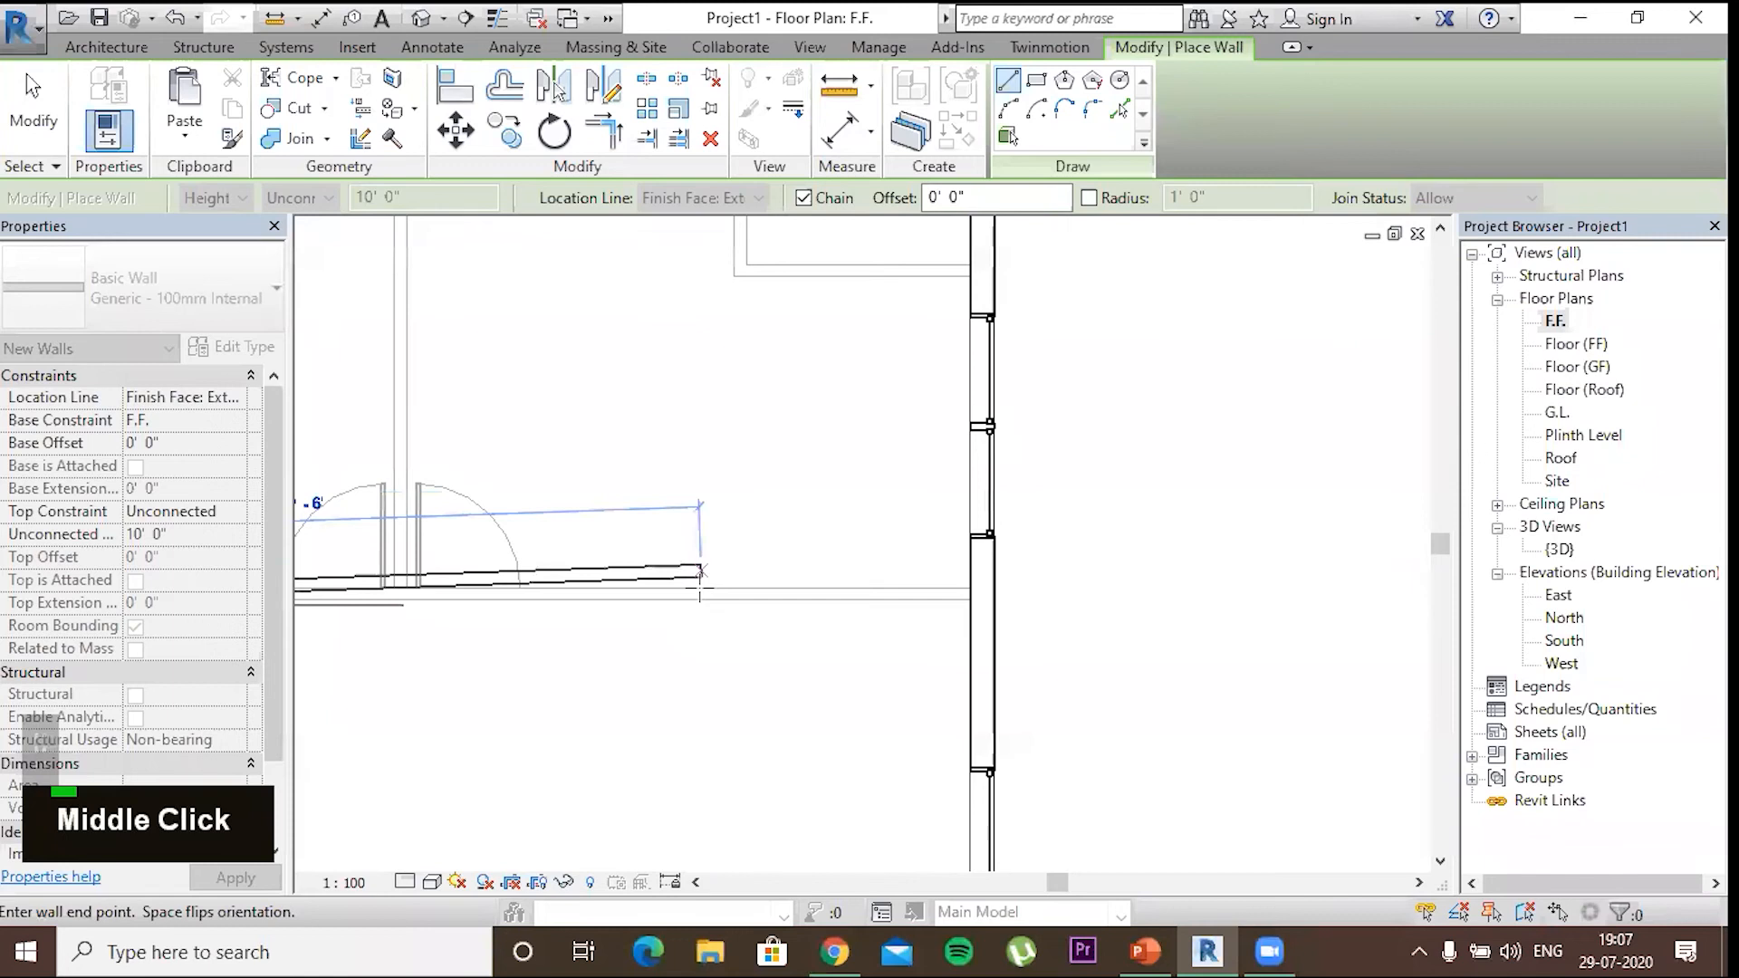
pyautogui.click(731, 601)
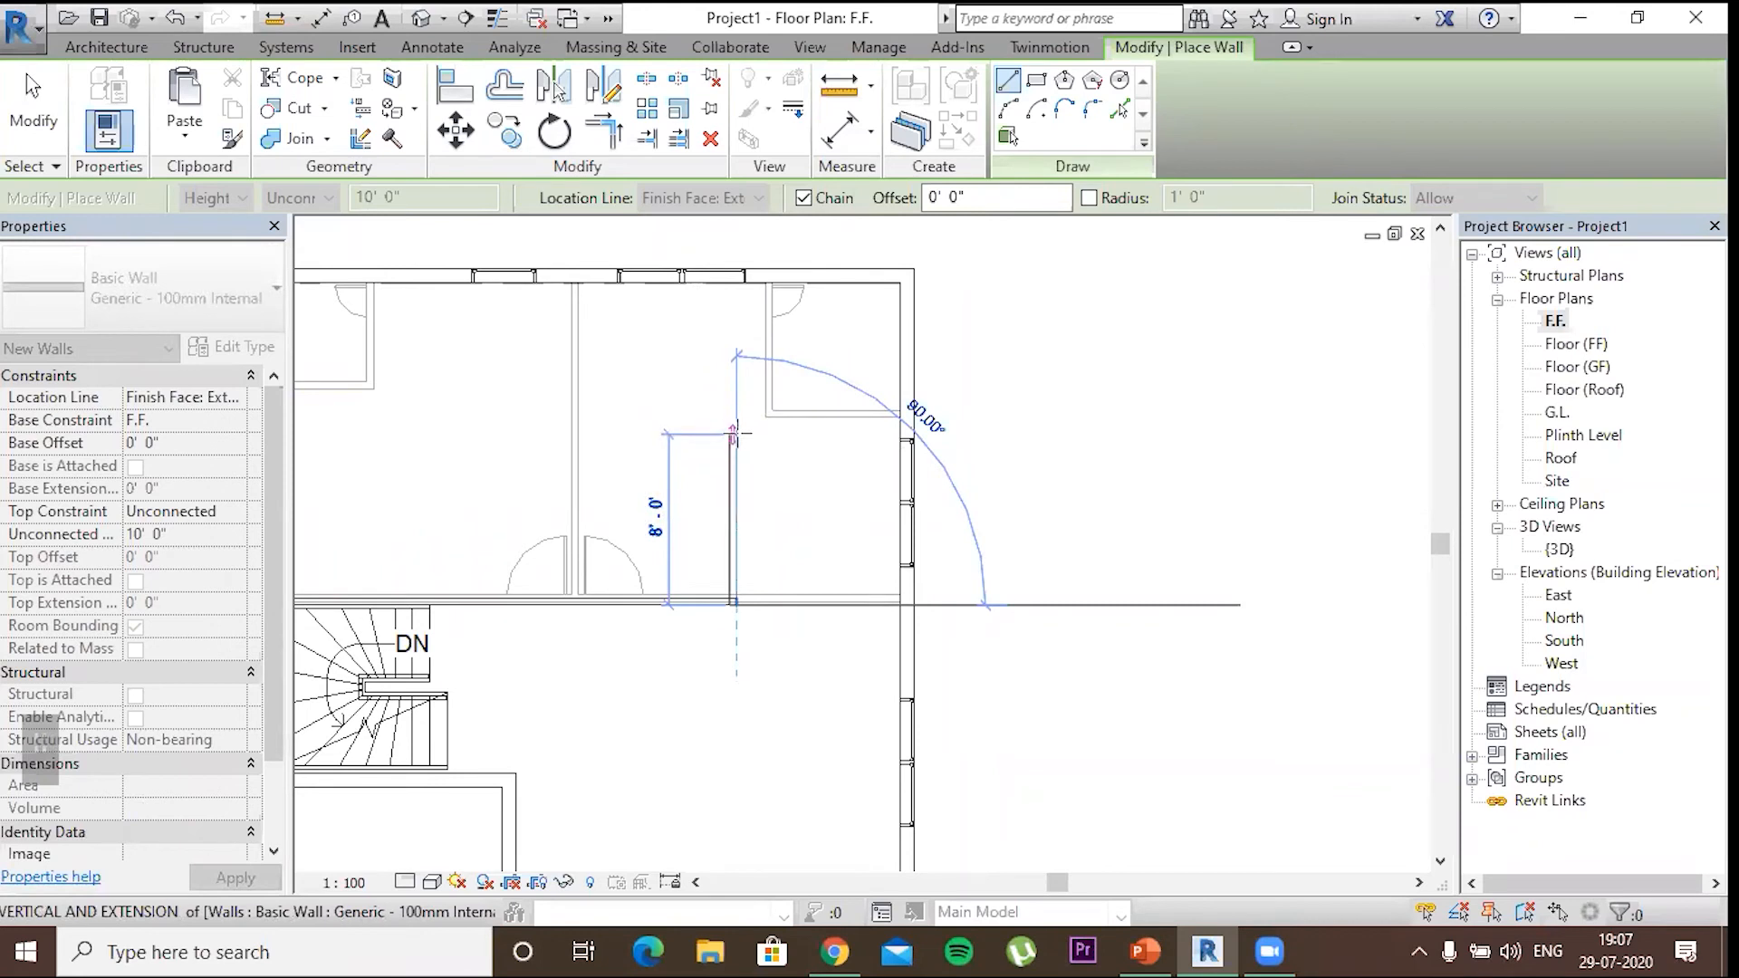
# Continue the internal wall 8' - 0" up at a right angle and about 7' - 8" across to the opposite outer wall
pyautogui.click(736, 434)
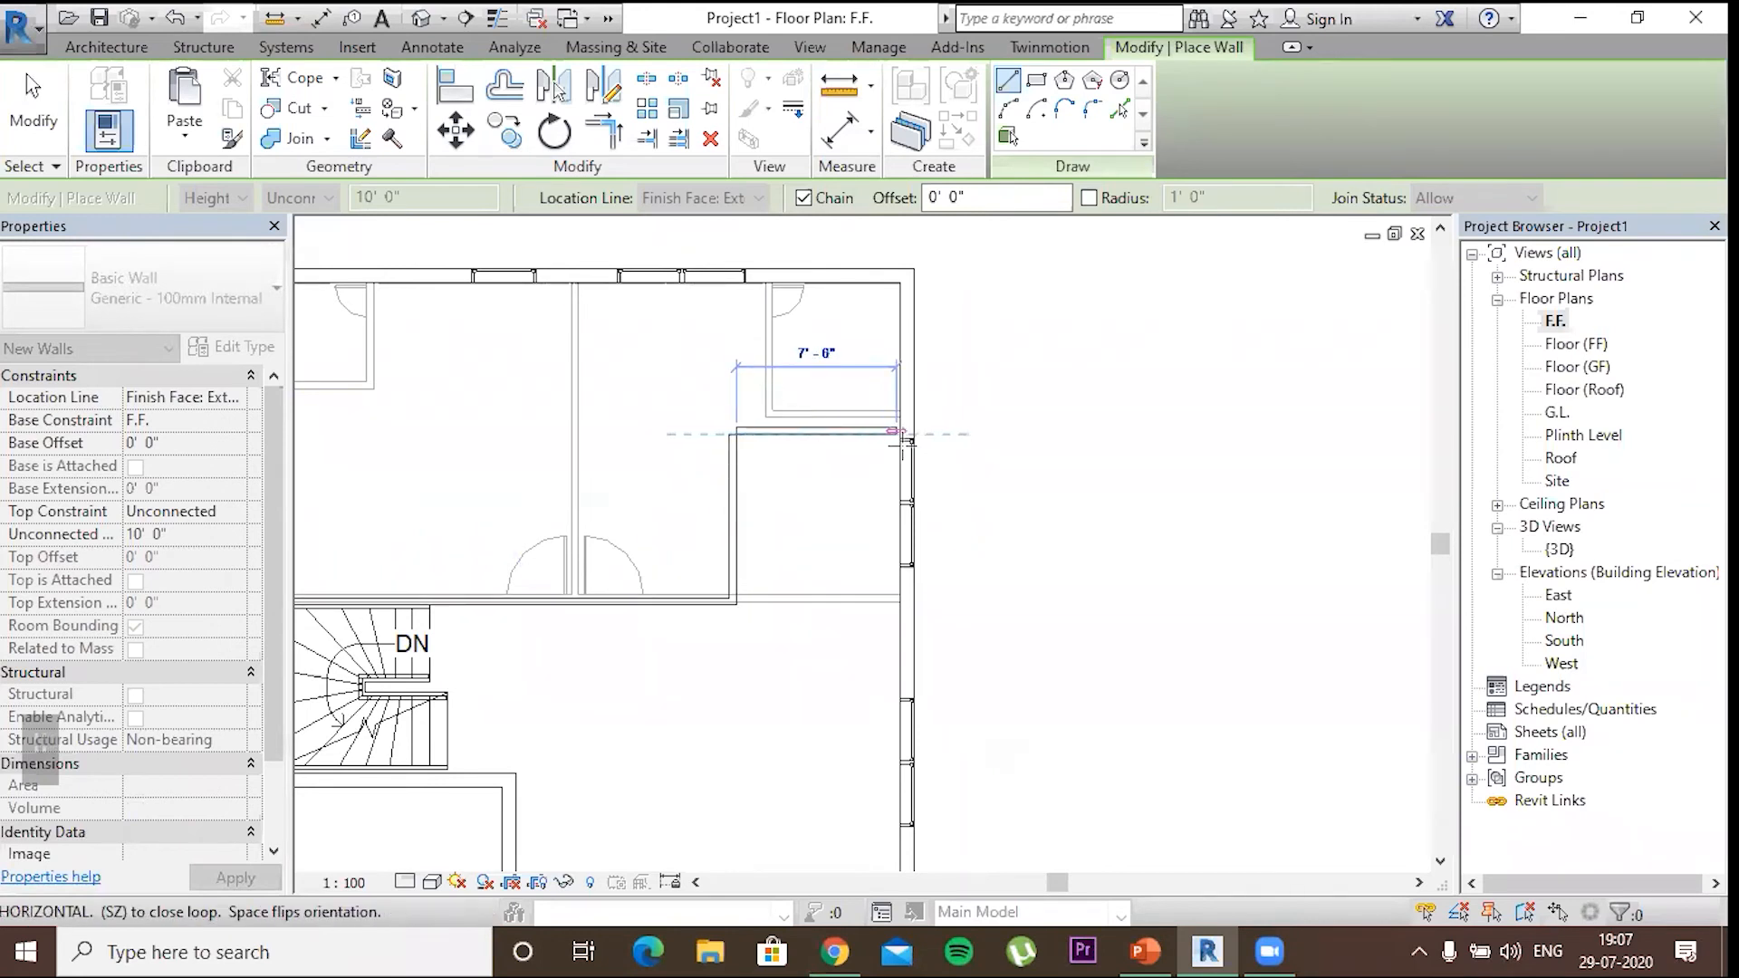
pyautogui.scroll(5, 904, 431)
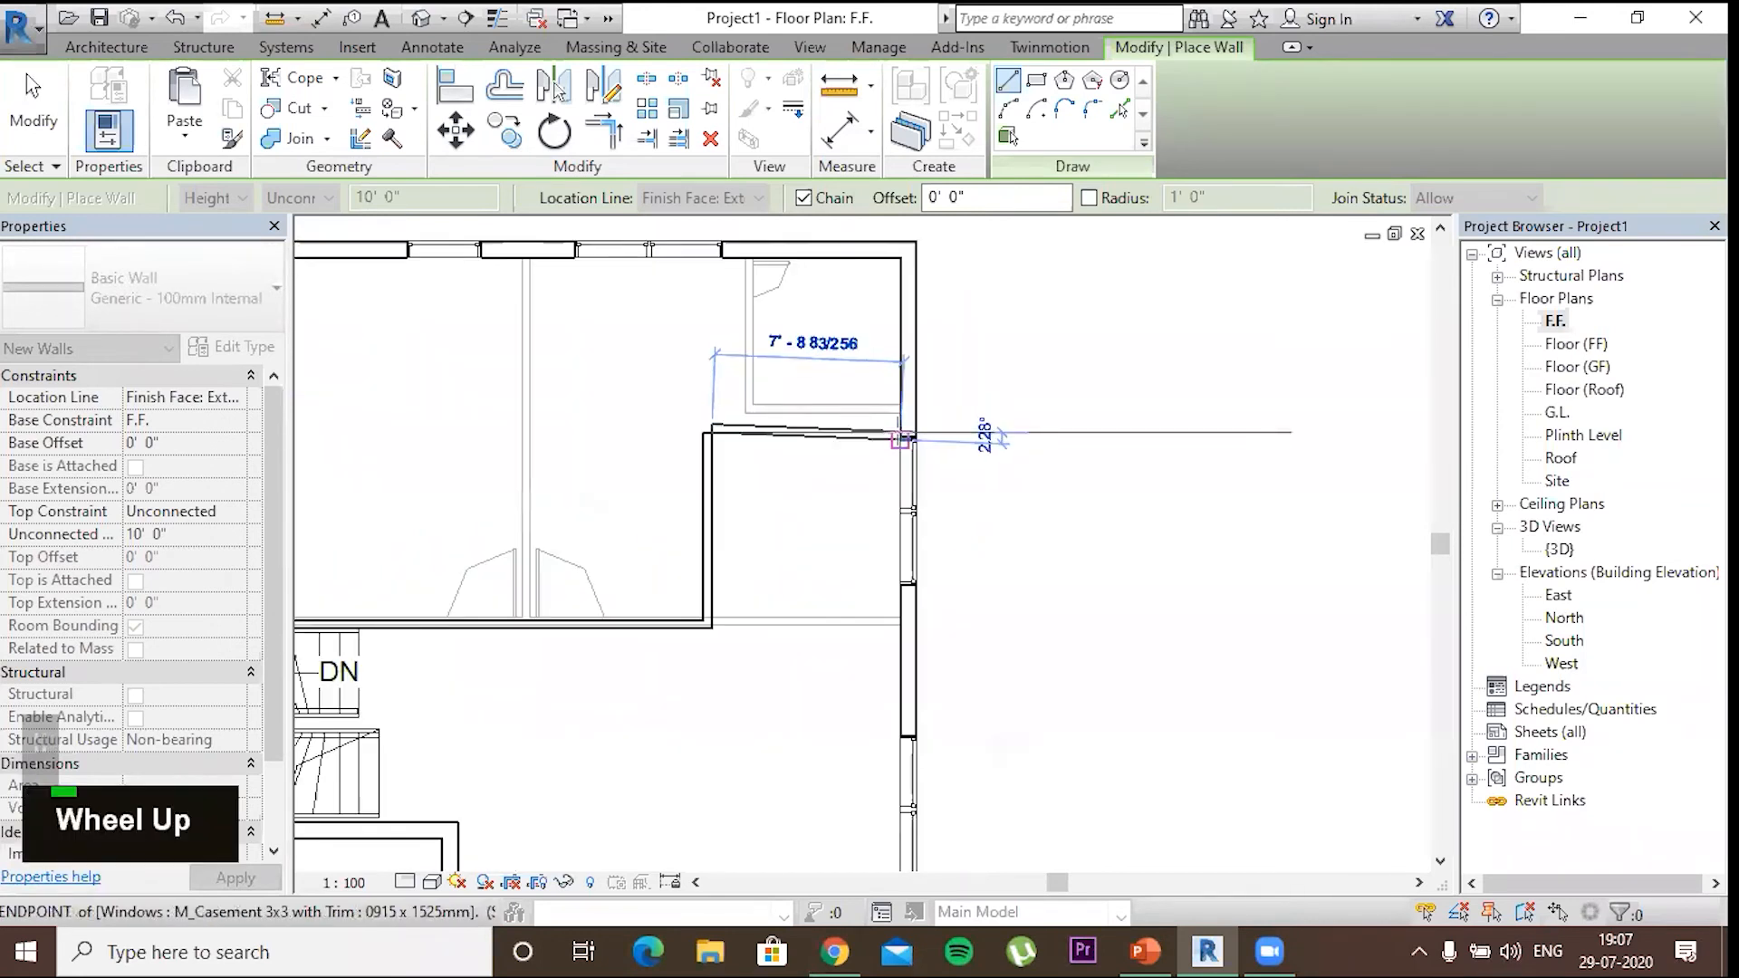
pyautogui.click(897, 417)
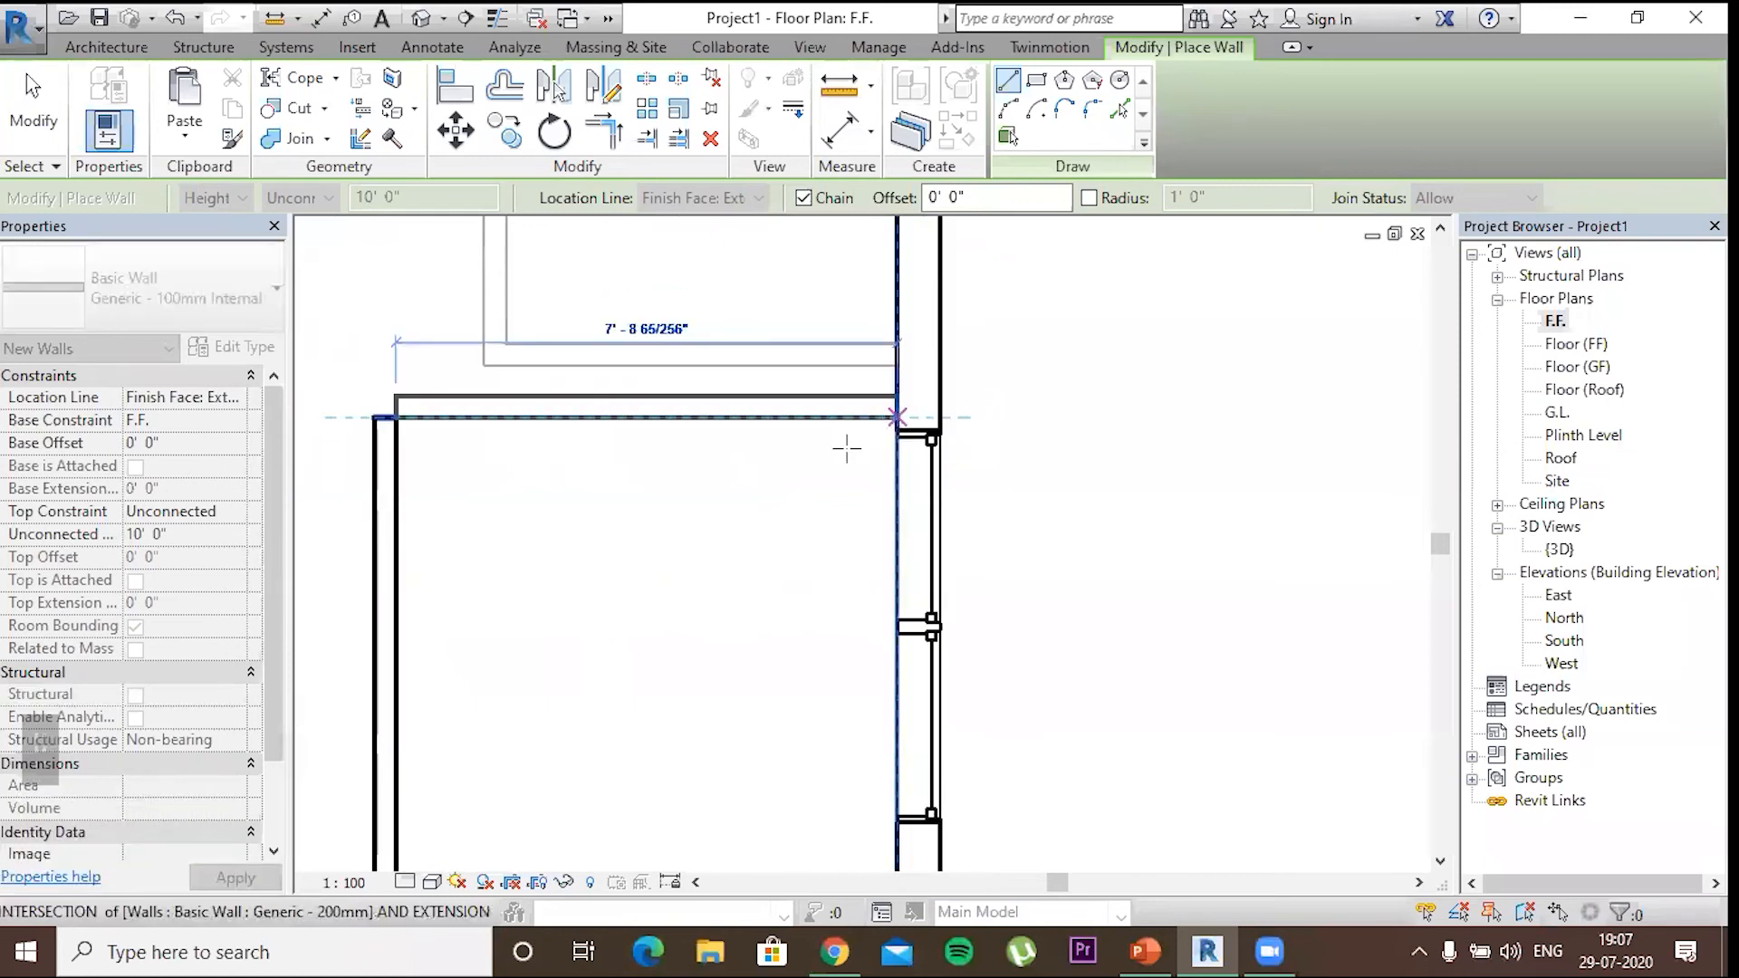
pyautogui.press('Escape')
pyautogui.press('Escape')
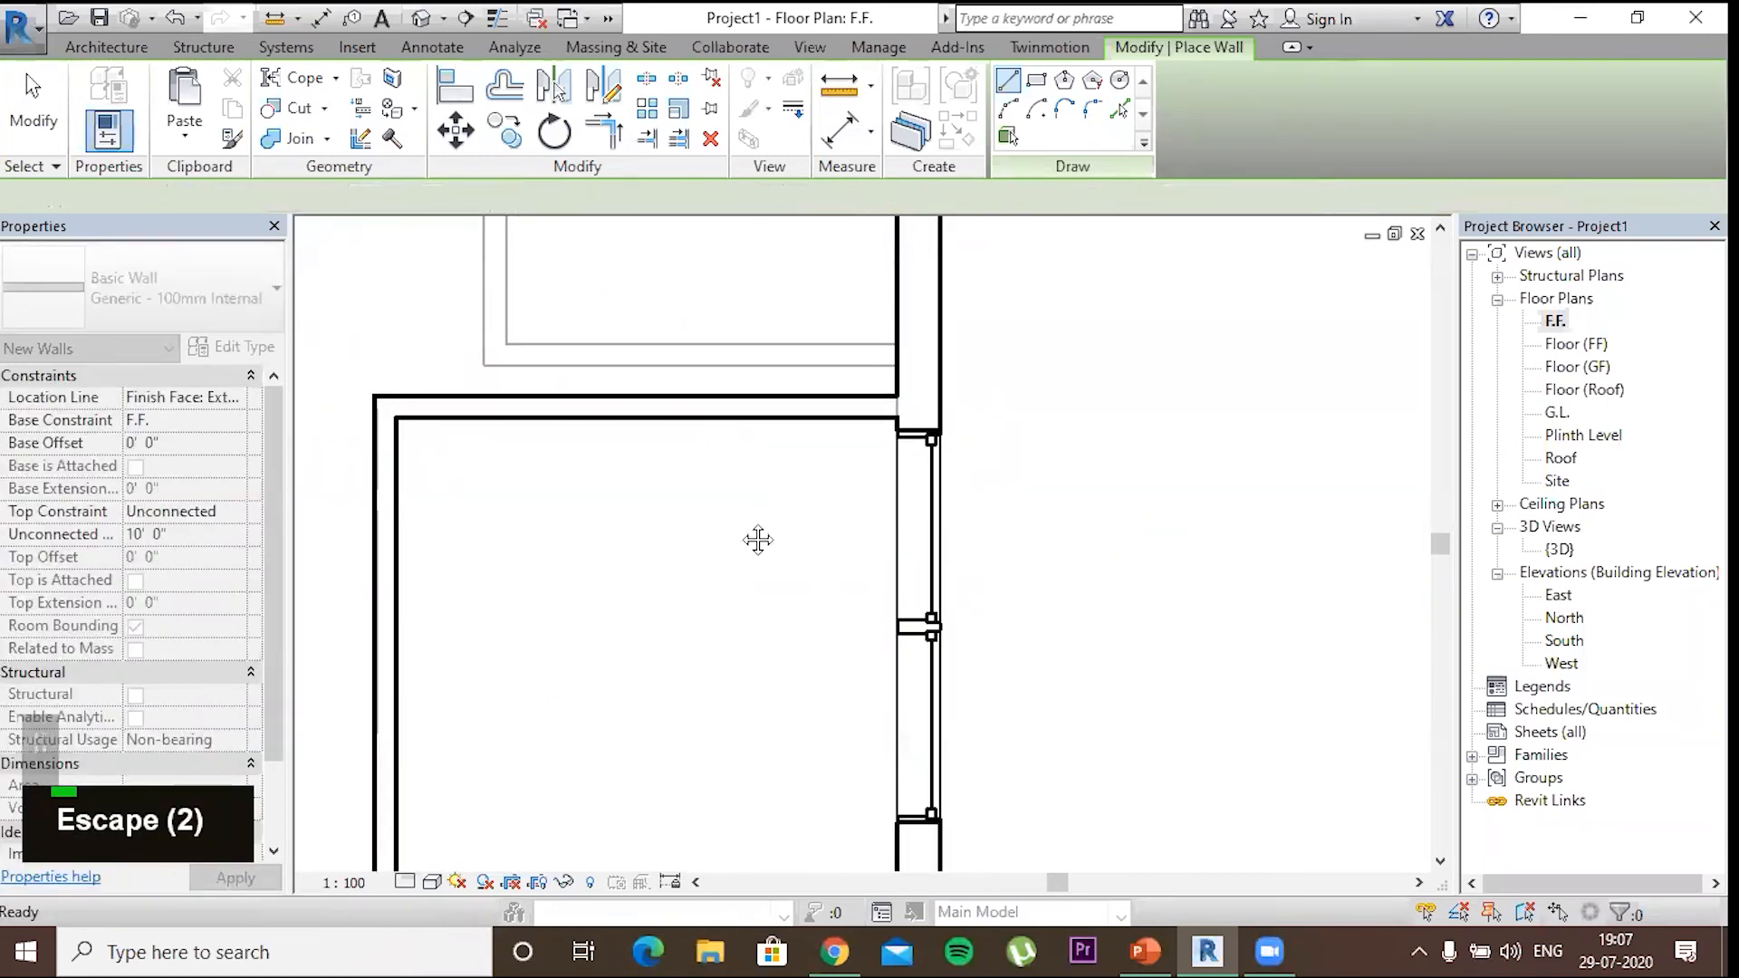
# Draw a Generic - 100mm Internal wall from the outer wall corner beside the stair, 3' - 6" across and 8' - 0" up to the existing partition
pyautogui.scroll(-1, 833, 229)
pyautogui.moveTo(939, 414); pyautogui.dragTo(1024, 385, button='middle')
pyautogui.scroll(-2, 919, 471)
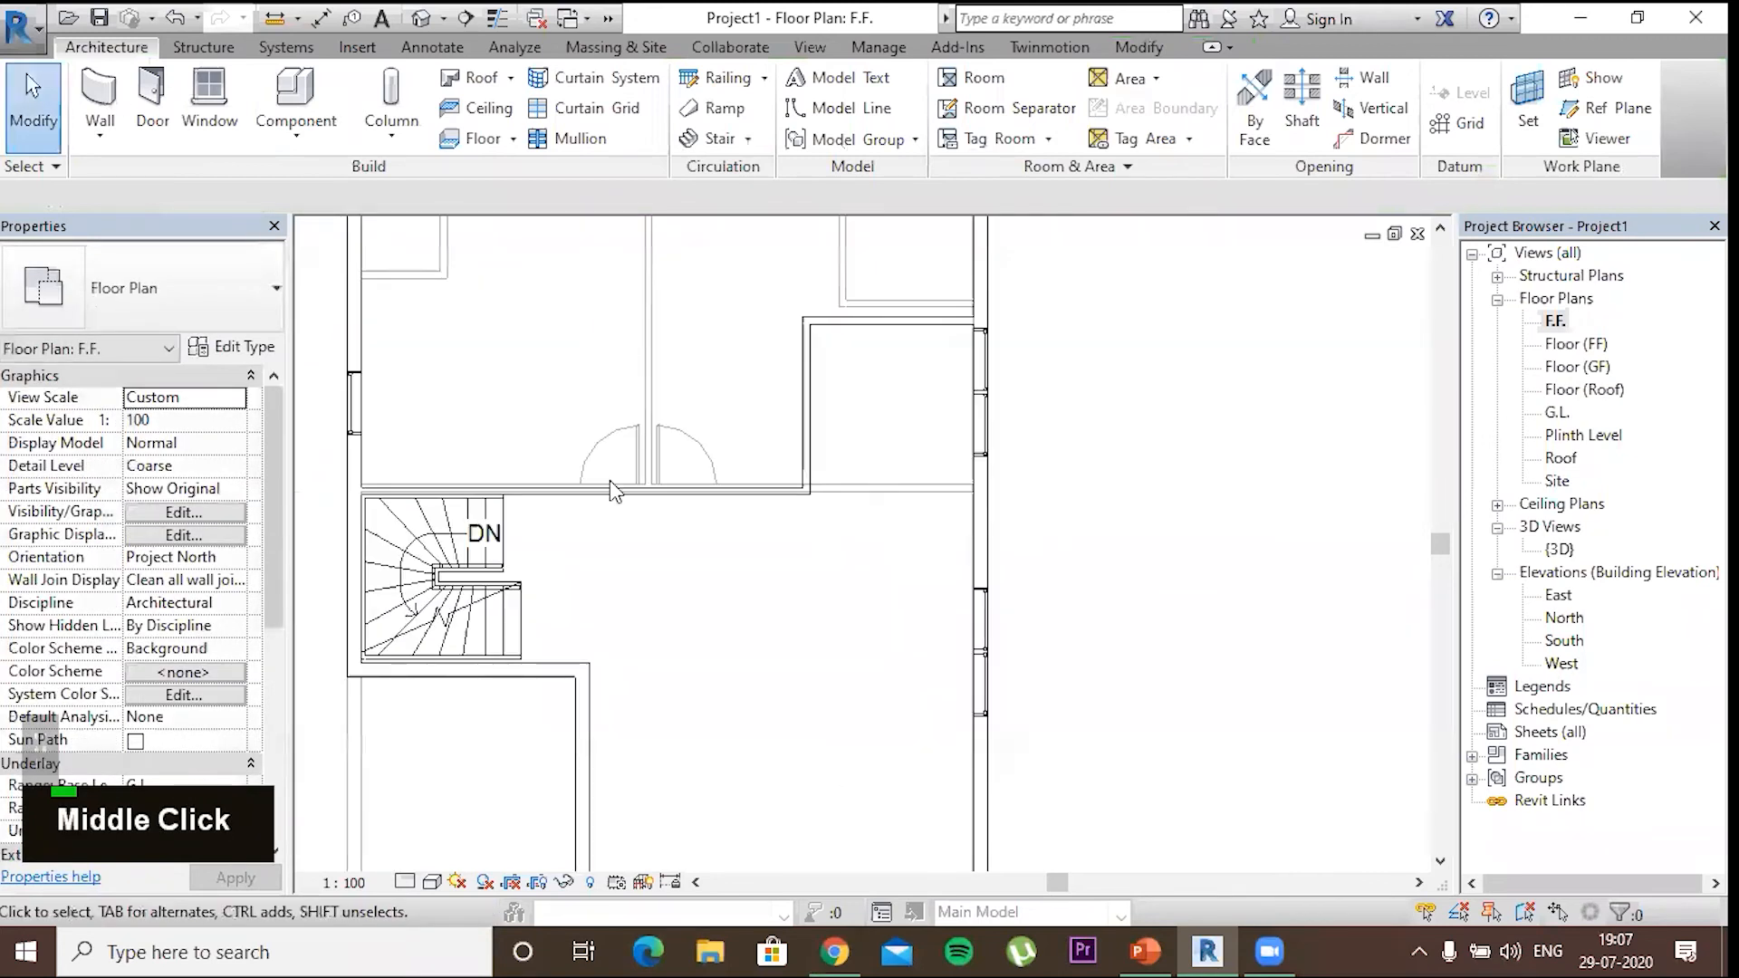
pyautogui.scroll(-1, 646, 594)
pyautogui.press('w')
pyautogui.press('a')
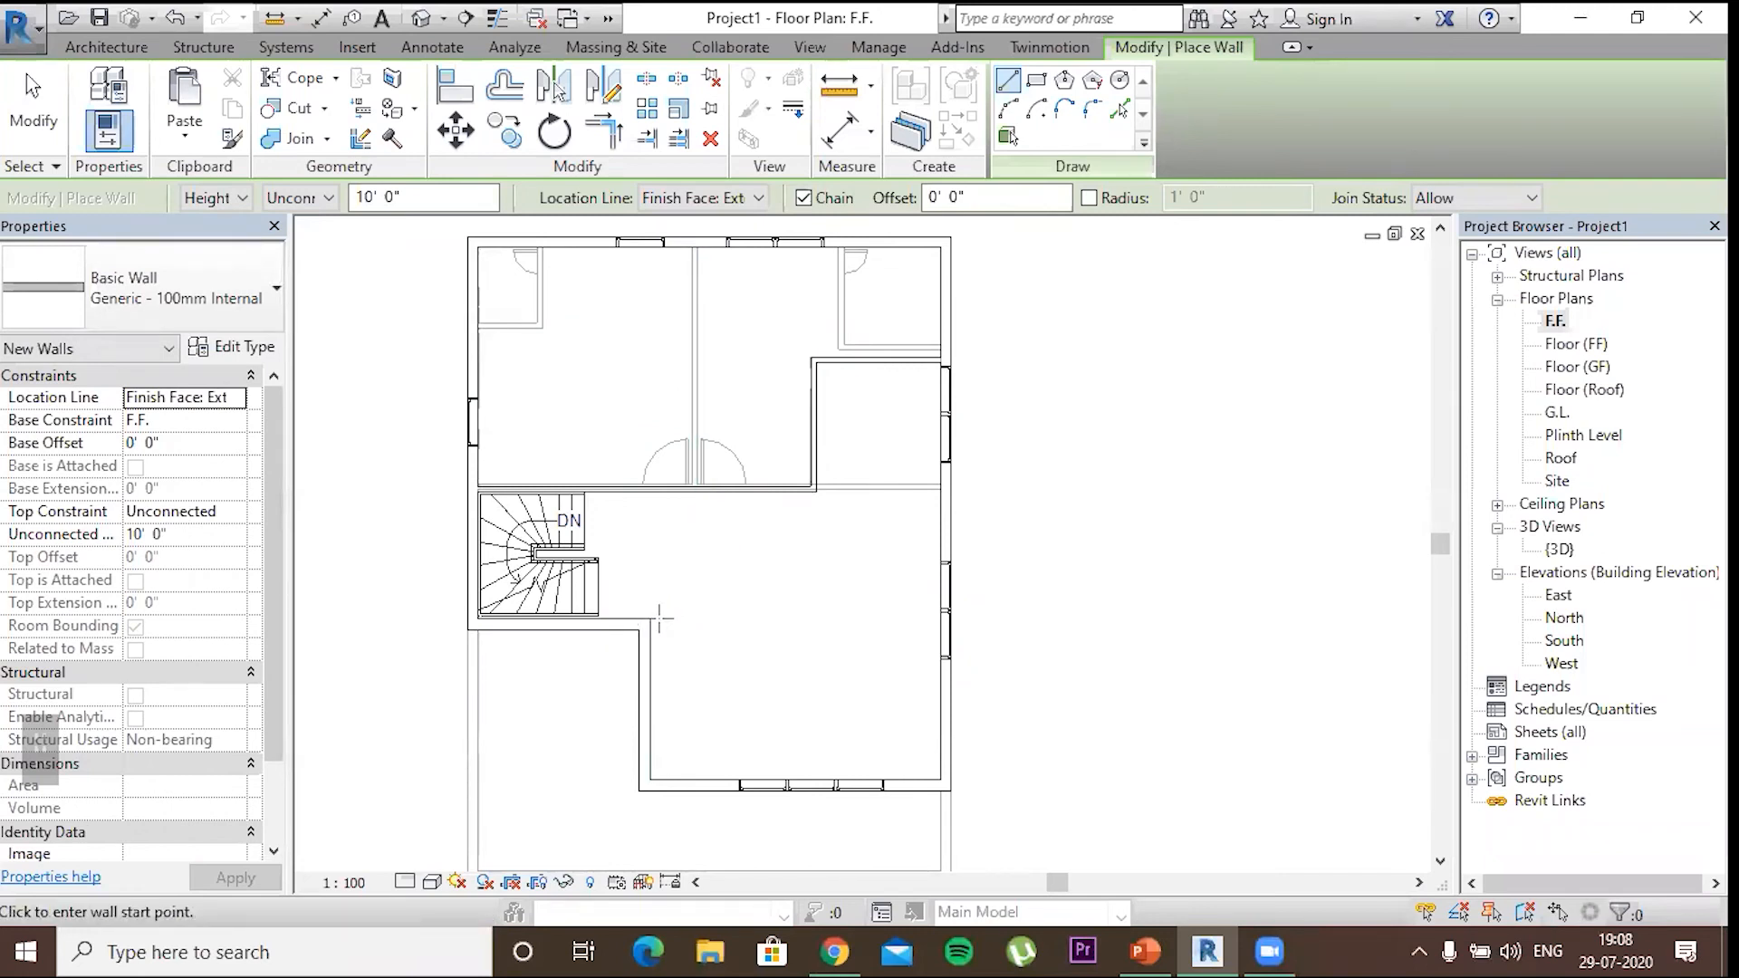
pyautogui.scroll(2, 650, 625)
pyautogui.click(648, 618)
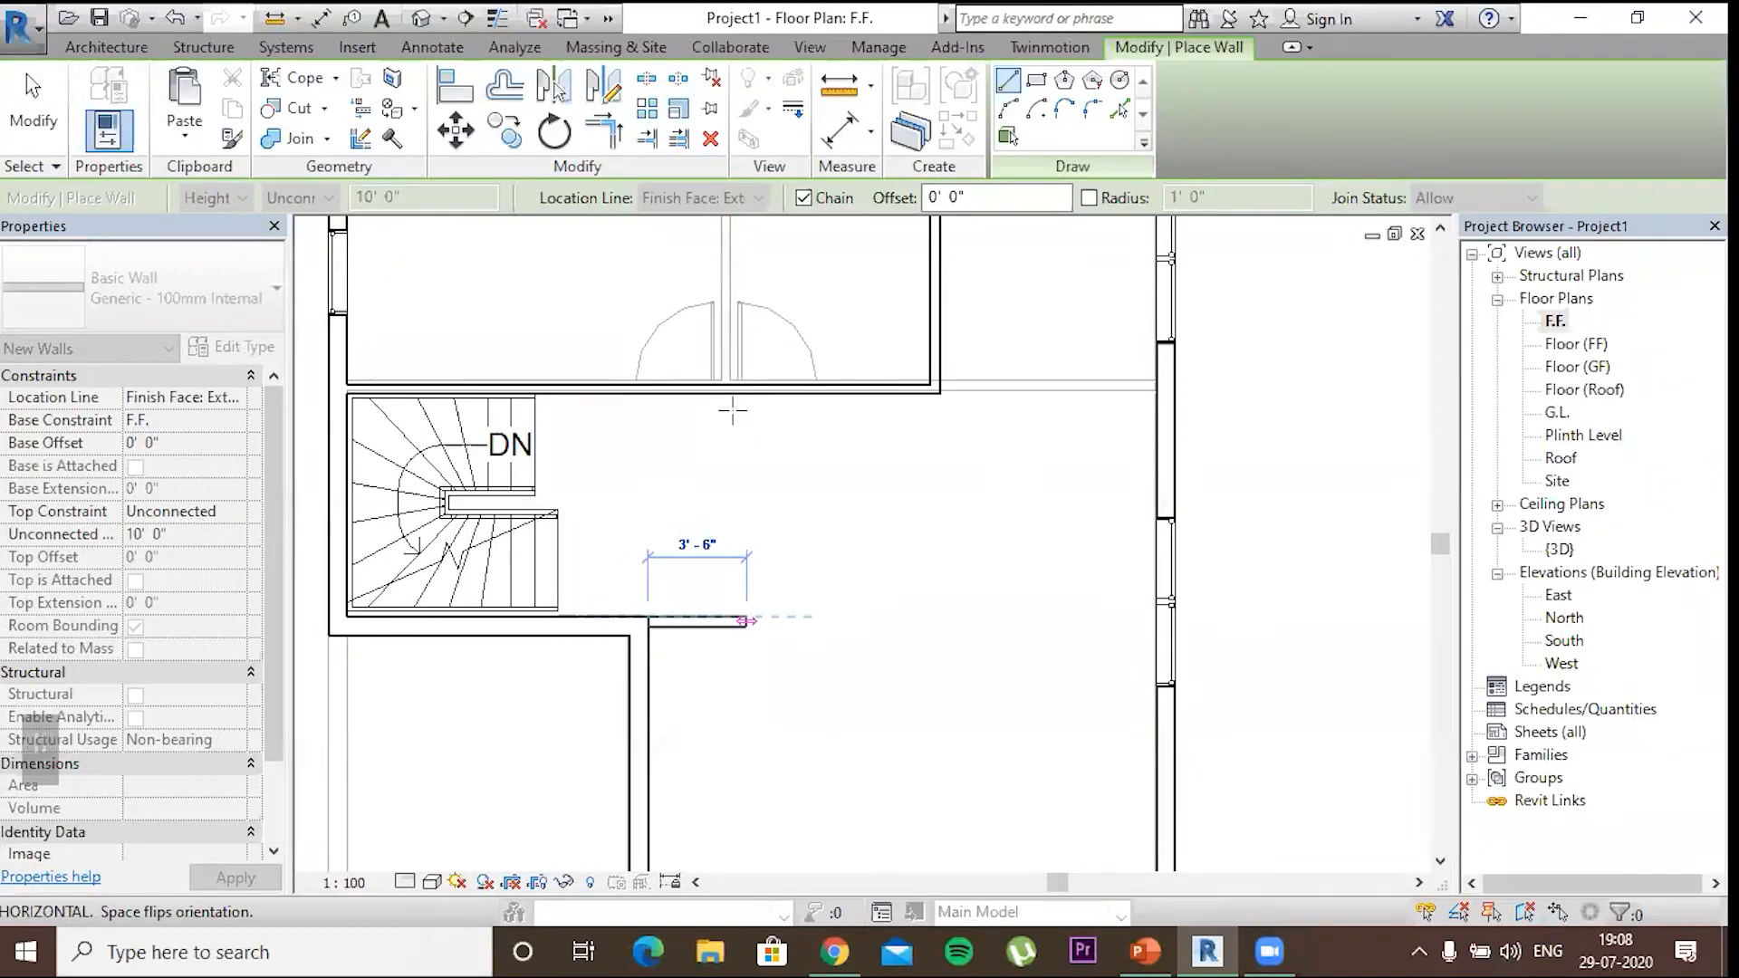
pyautogui.click(730, 404)
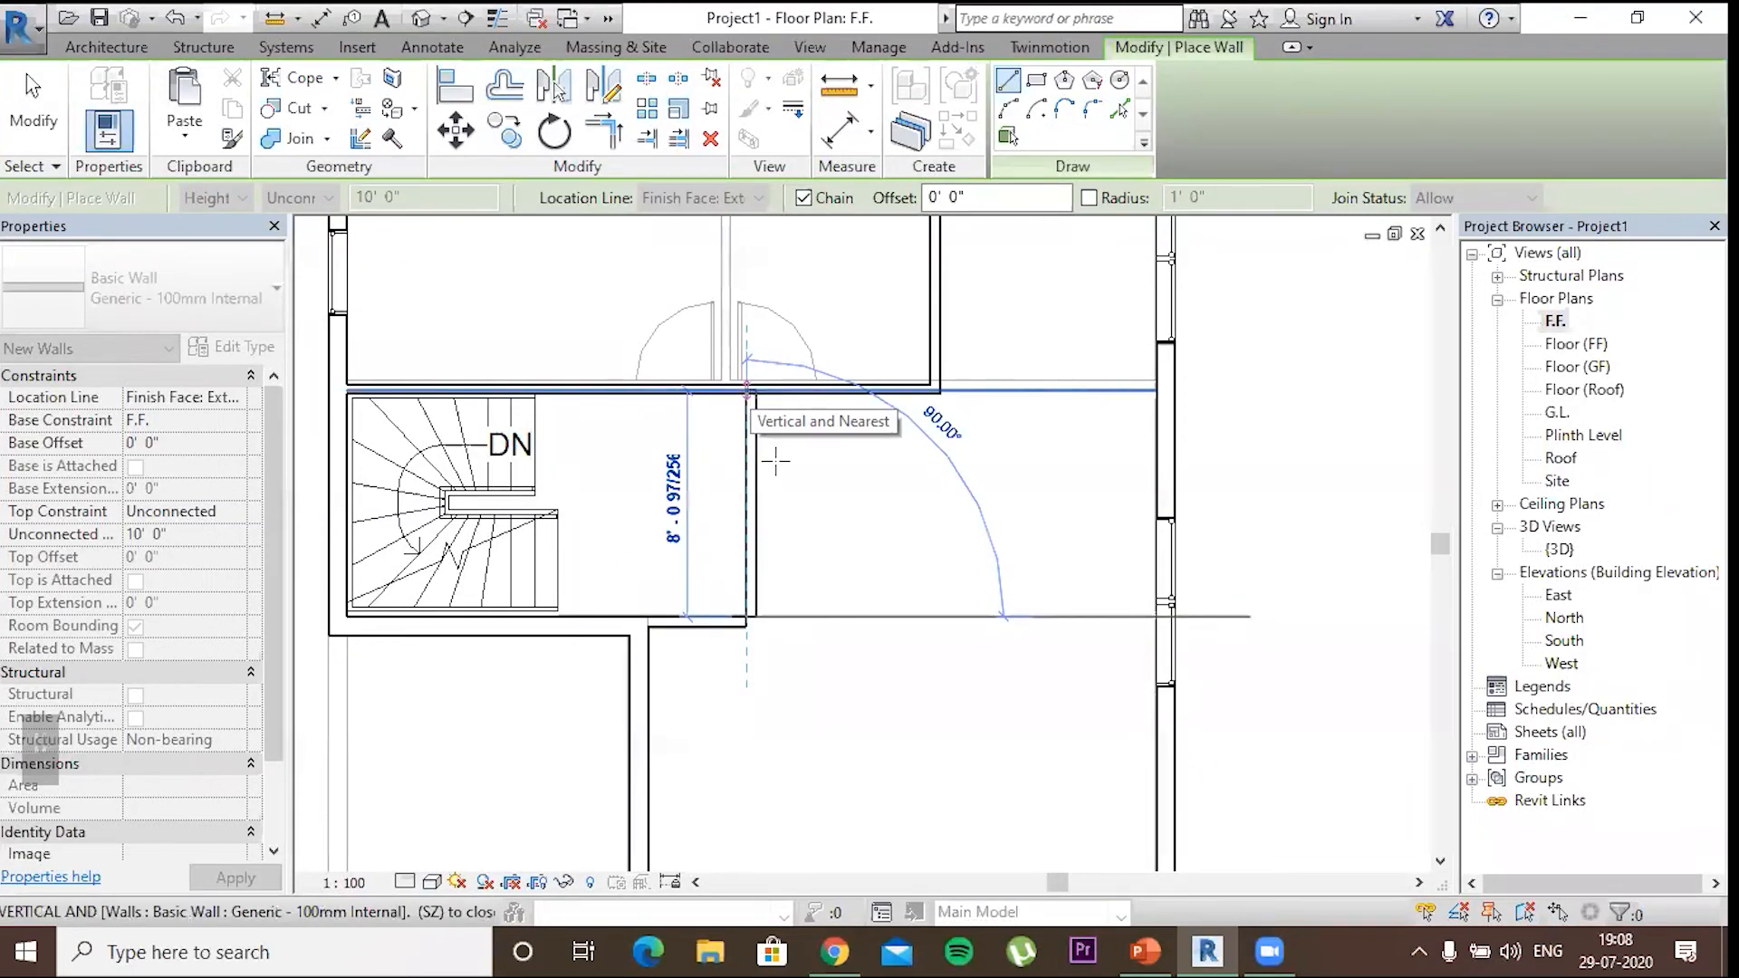
pyautogui.click(748, 447)
pyautogui.press('Escape')
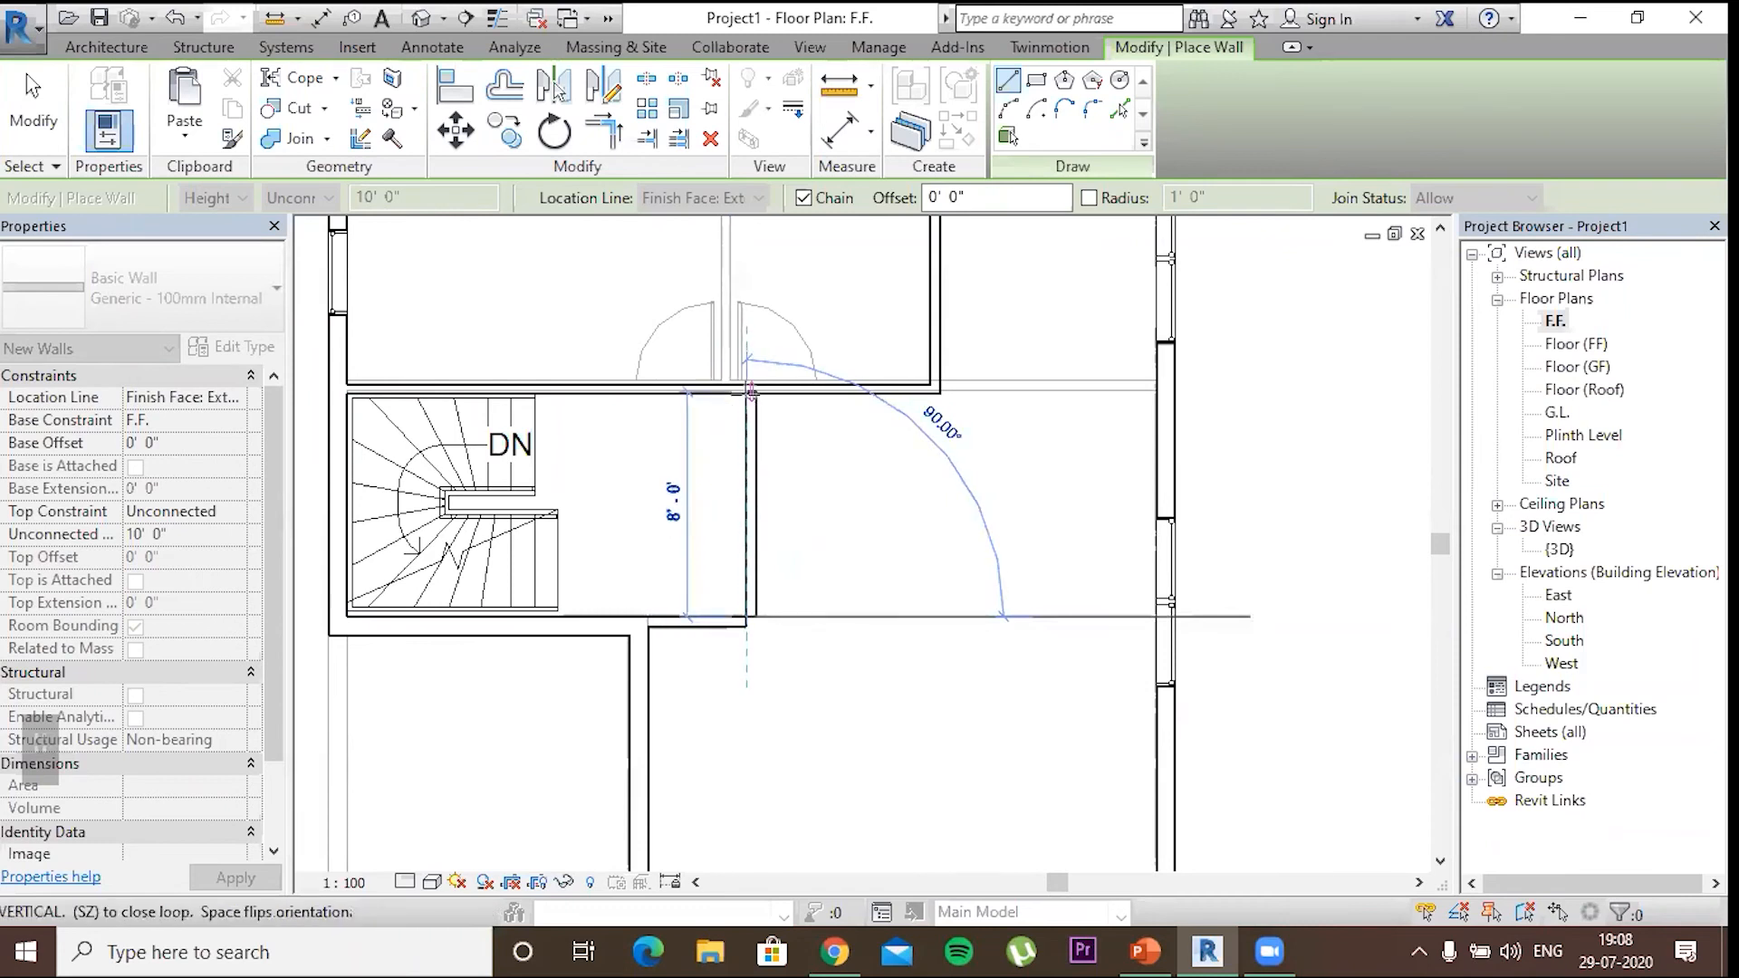
pyautogui.click(818, 480)
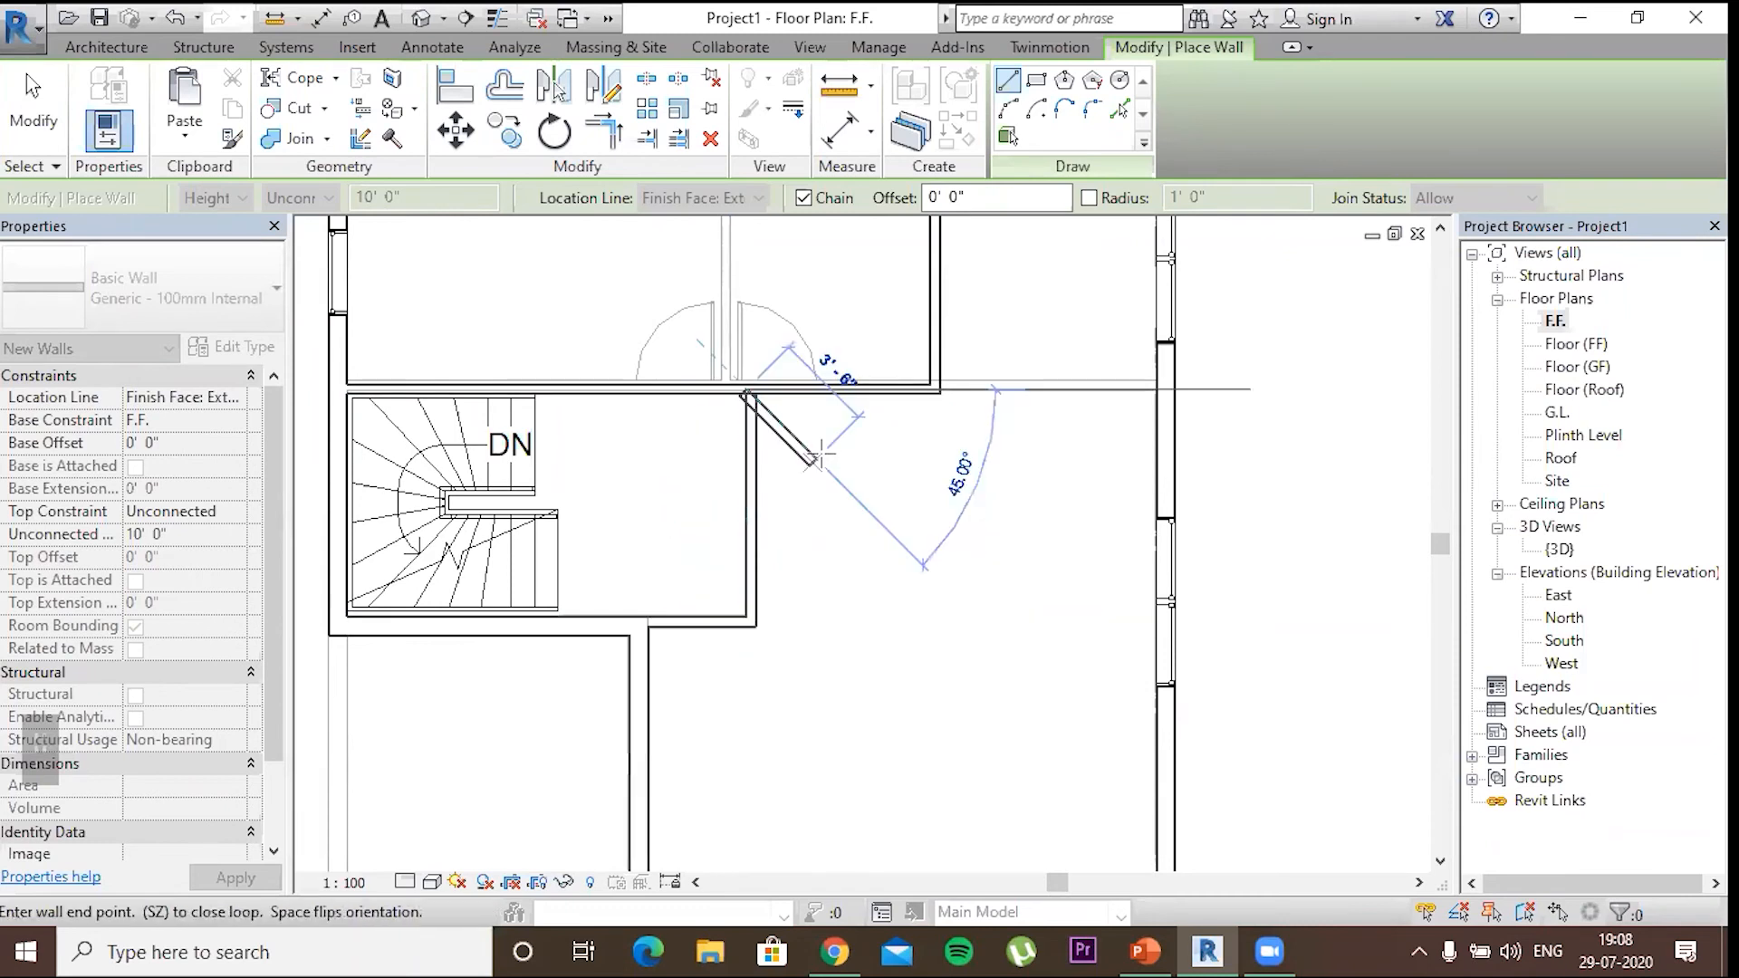
pyautogui.press('Escape')
pyautogui.press('Escape')
pyautogui.press('Escape')
pyautogui.press('Escape')
pyautogui.press('Escape')
# Extend the internal wall above the stair to the opposite outer wall, closing off the small windowed room
pyautogui.scroll(-4, 938, 544)
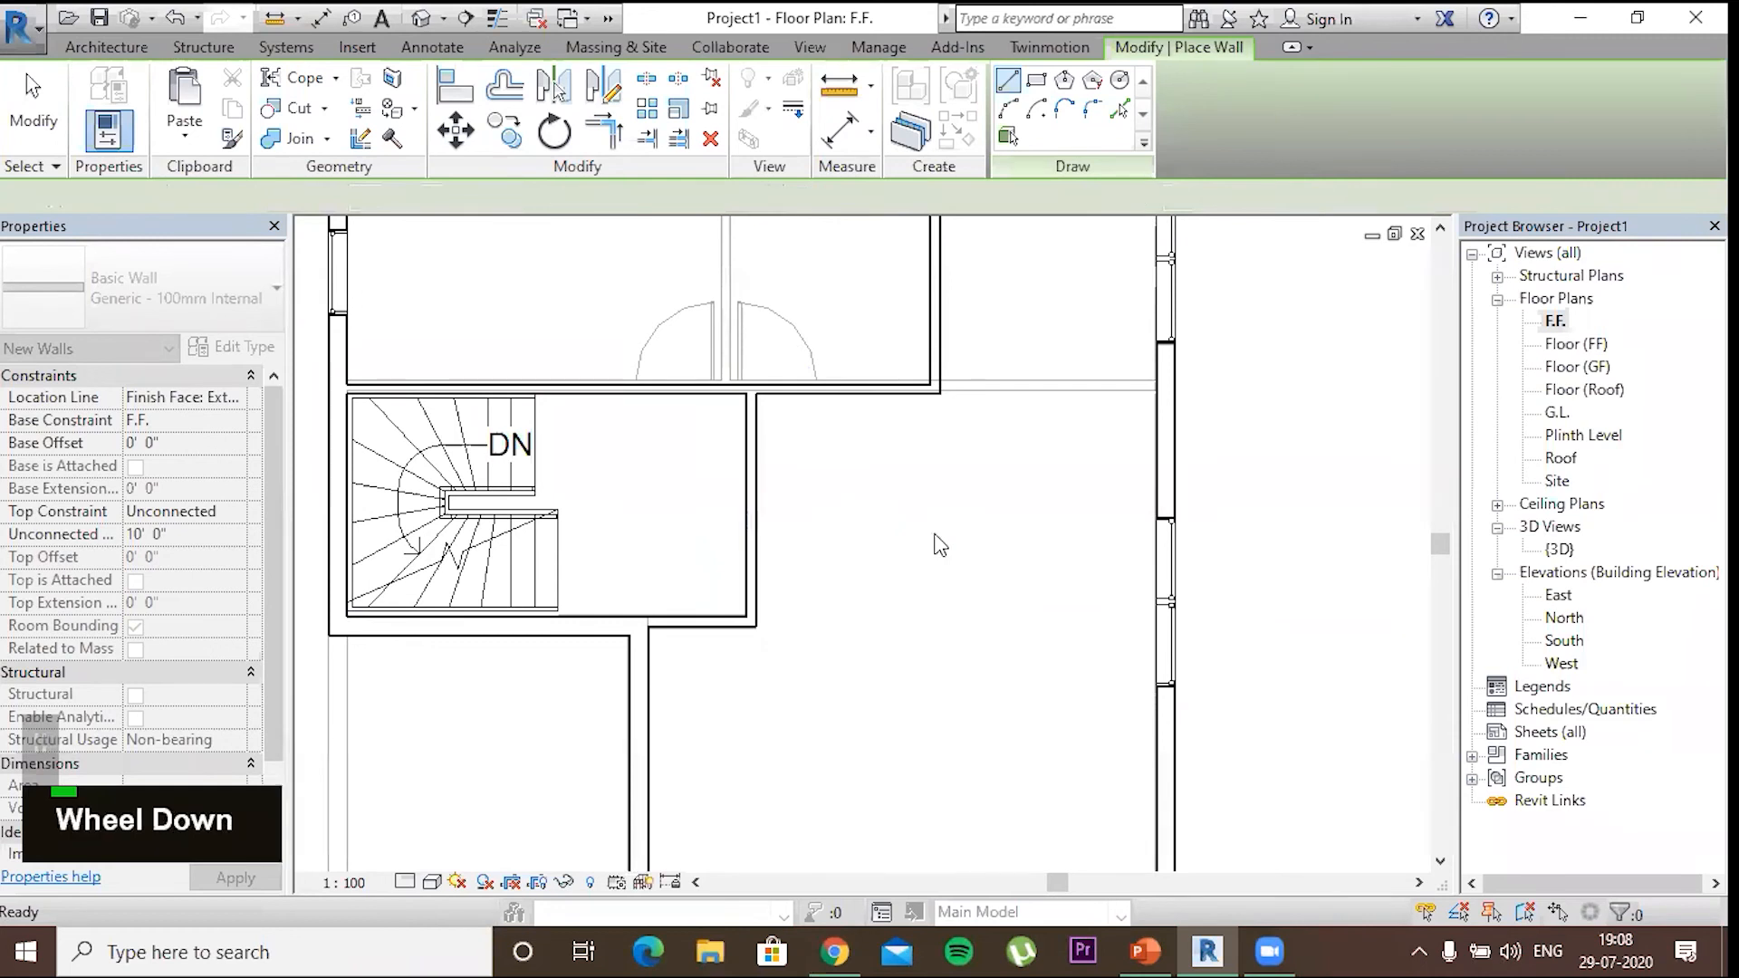
pyautogui.moveTo(867, 599); pyautogui.dragTo(787, 659, button='middle')
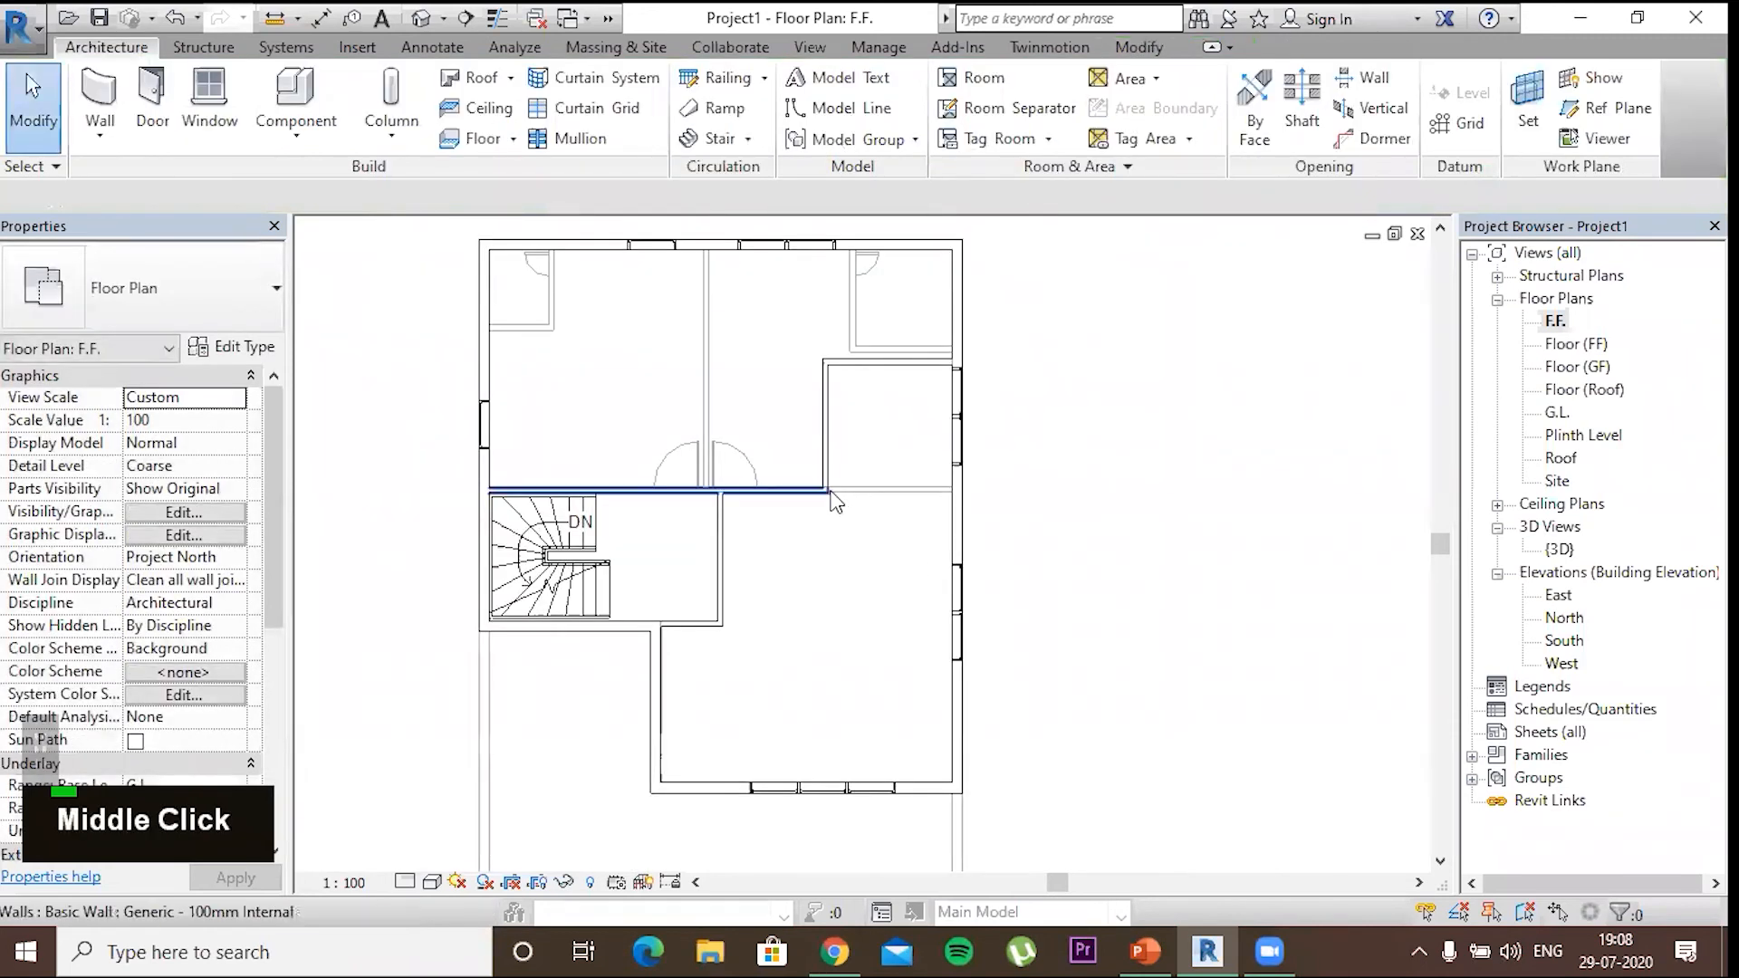
pyautogui.click(833, 492)
pyautogui.moveTo(830, 493); pyautogui.dragTo(958, 494)
pyautogui.press('Escape')
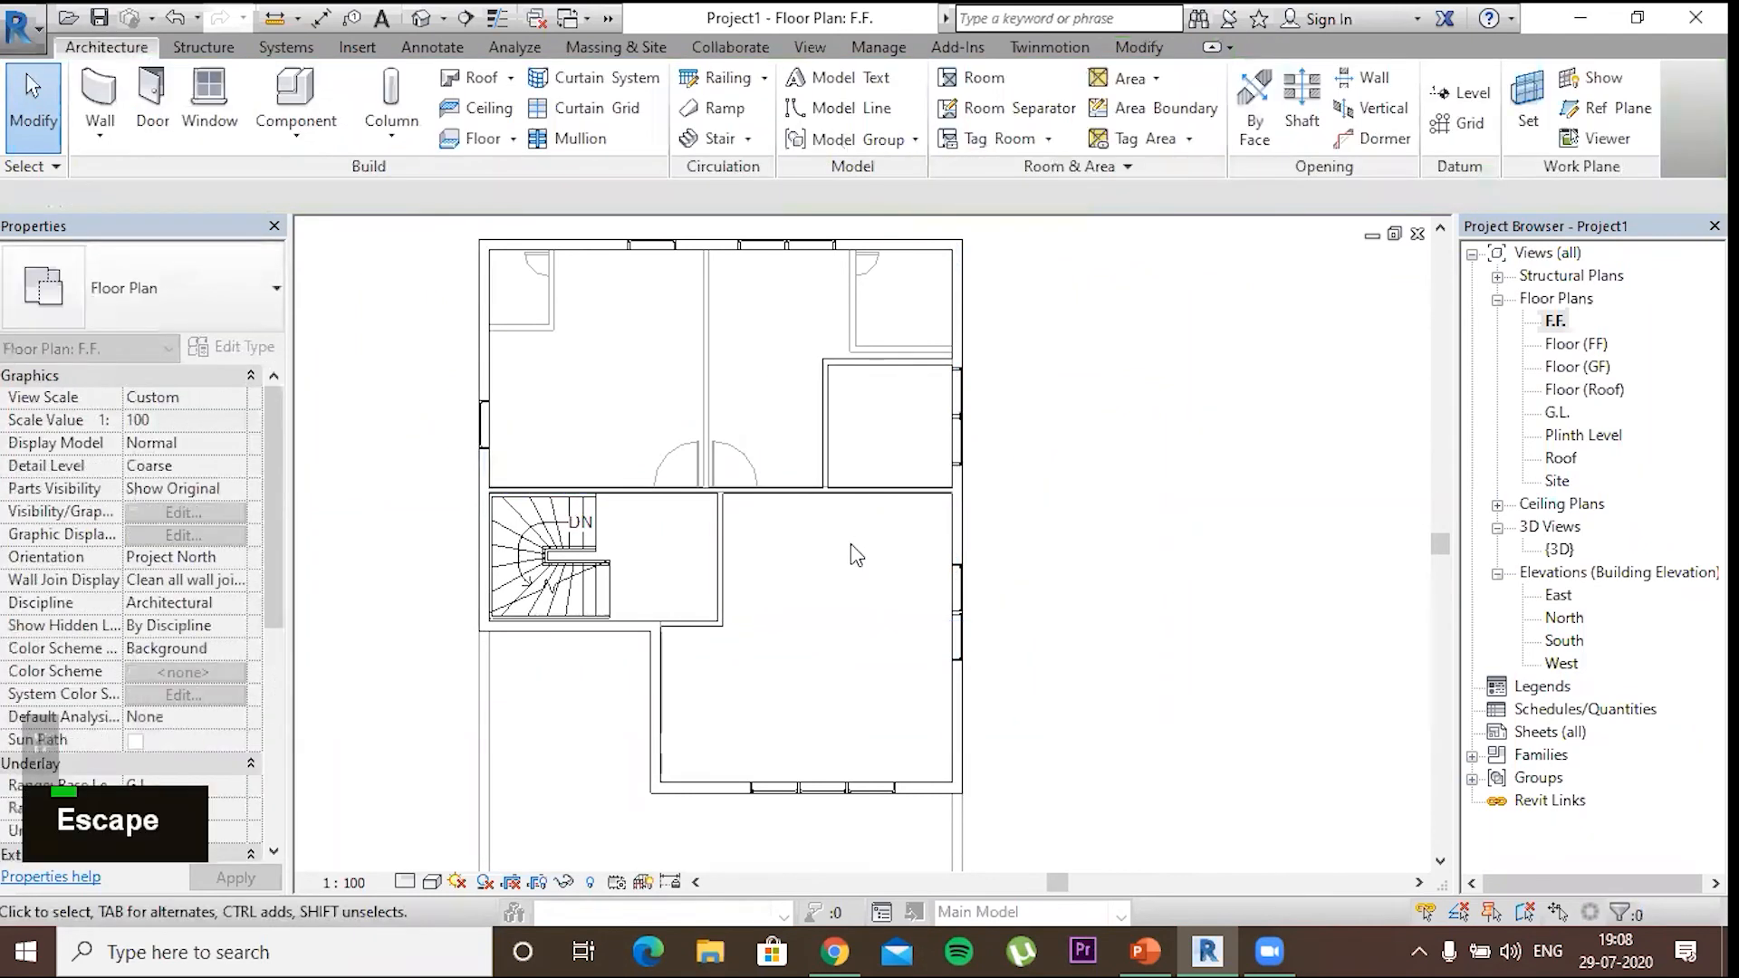
# Examine the room layout formed by the new partitions on the F.F. floor plan
pyautogui.scroll(-2, 813, 580)
pyautogui.scroll(2, 812, 580)
pyautogui.moveTo(885, 362); pyautogui.dragTo(812, 411, button='middle')
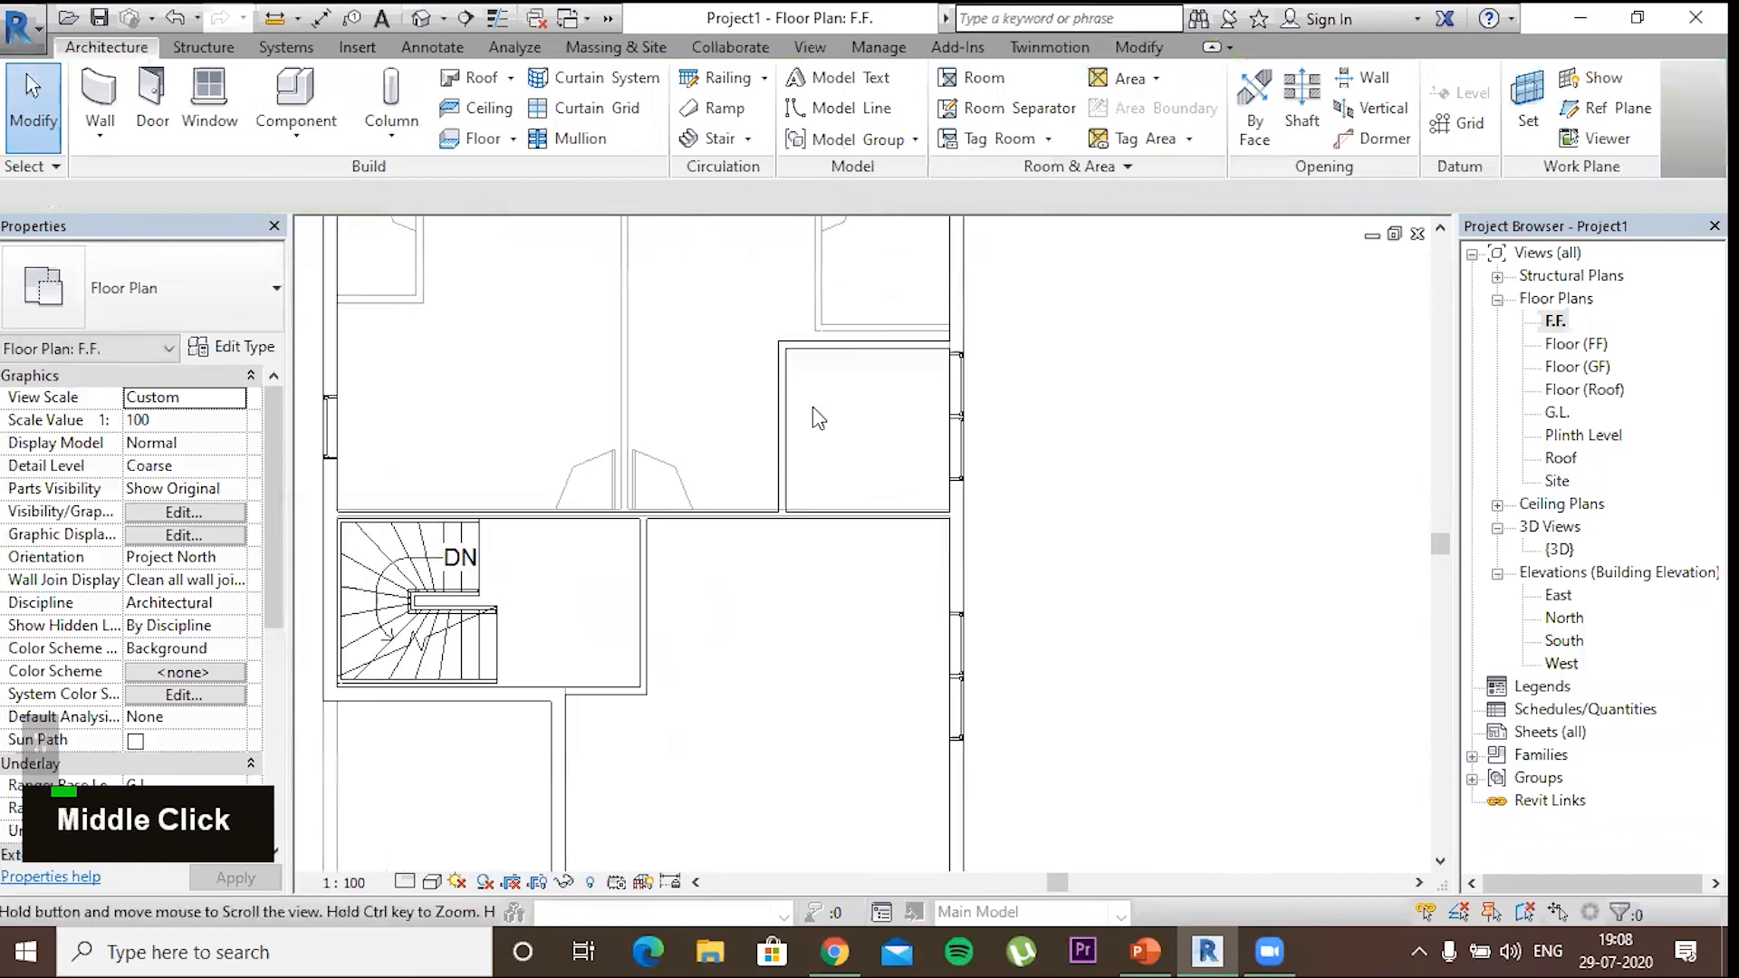
pyautogui.scroll(1, 869, 466)
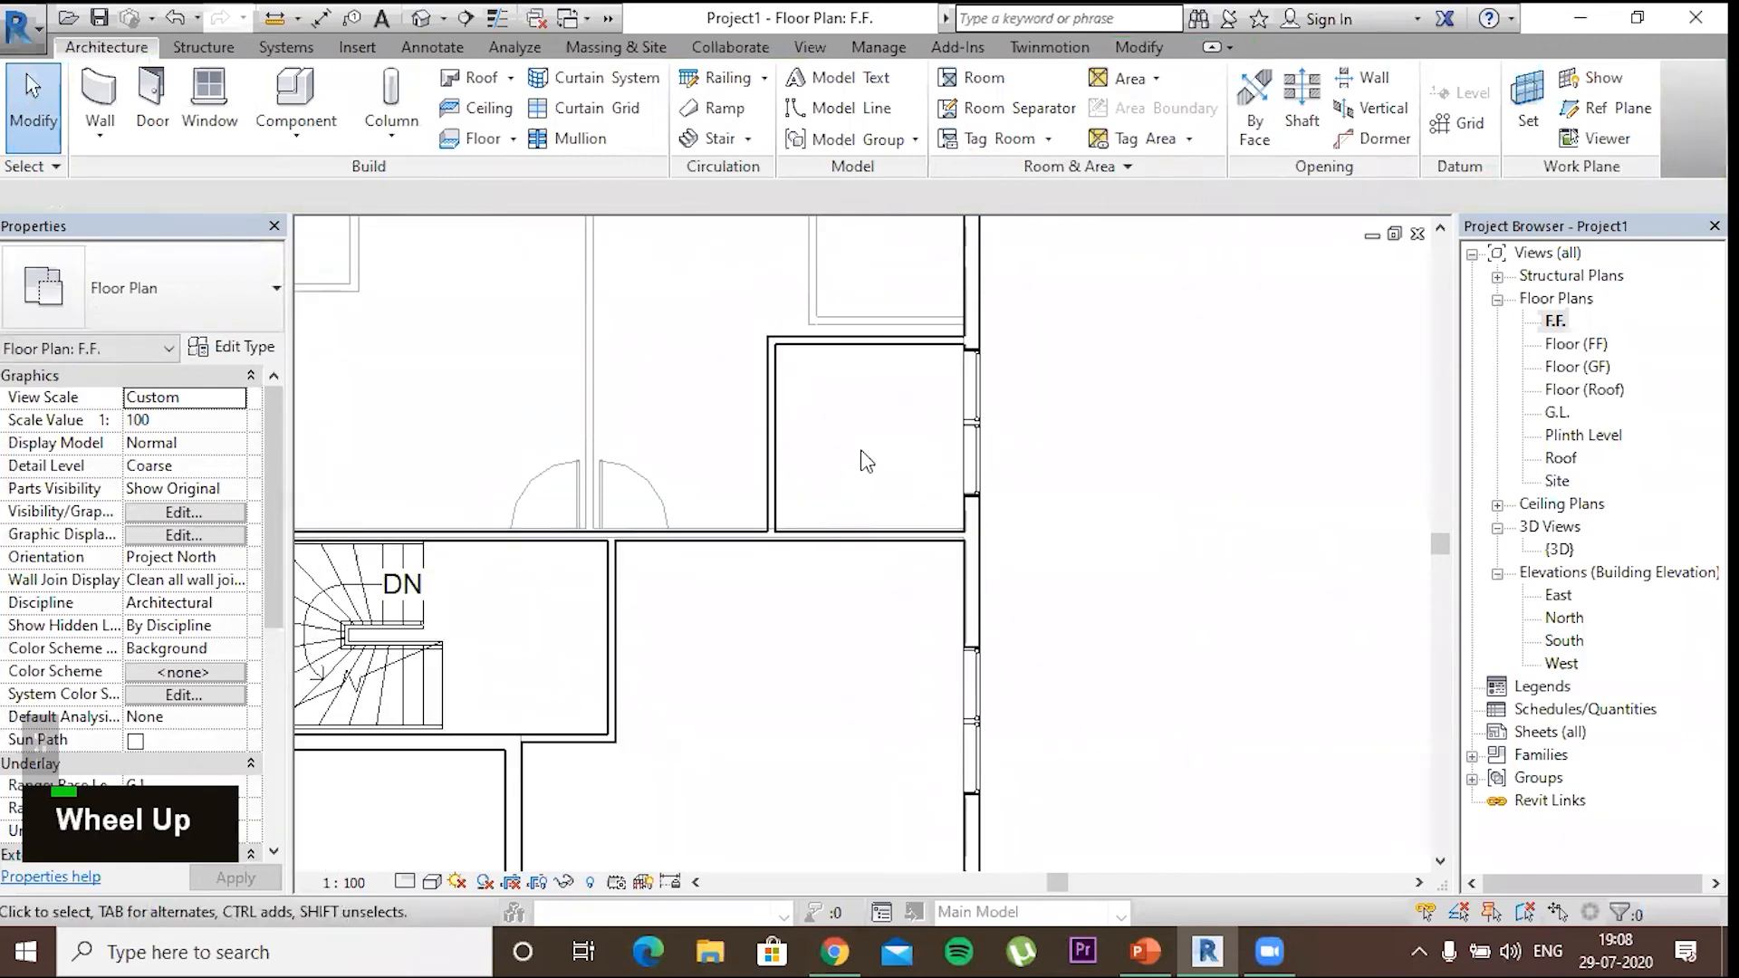
pyautogui.scroll(-1, 797, 457)
pyautogui.moveTo(807, 426); pyautogui.dragTo(757, 486, button='middle')
pyautogui.scroll(-1, 757, 485)
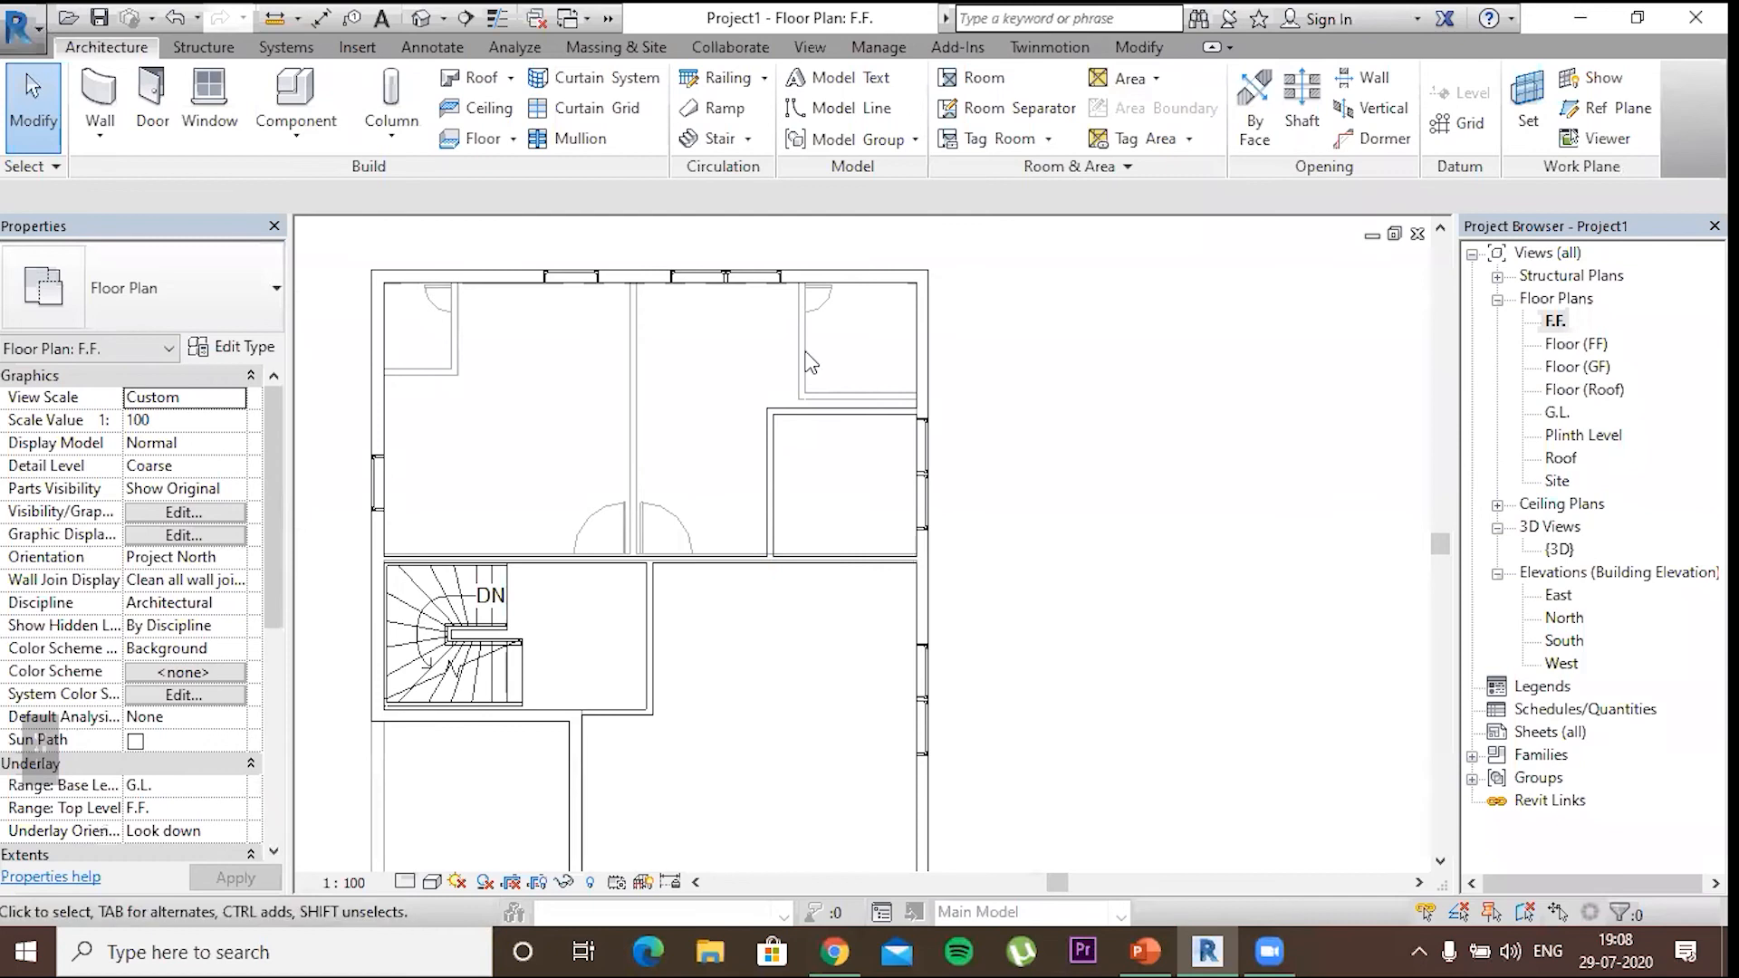
pyautogui.scroll(-1, 798, 408)
pyautogui.moveTo(1308, 507); pyautogui.dragTo(1309, 504, button='middle')
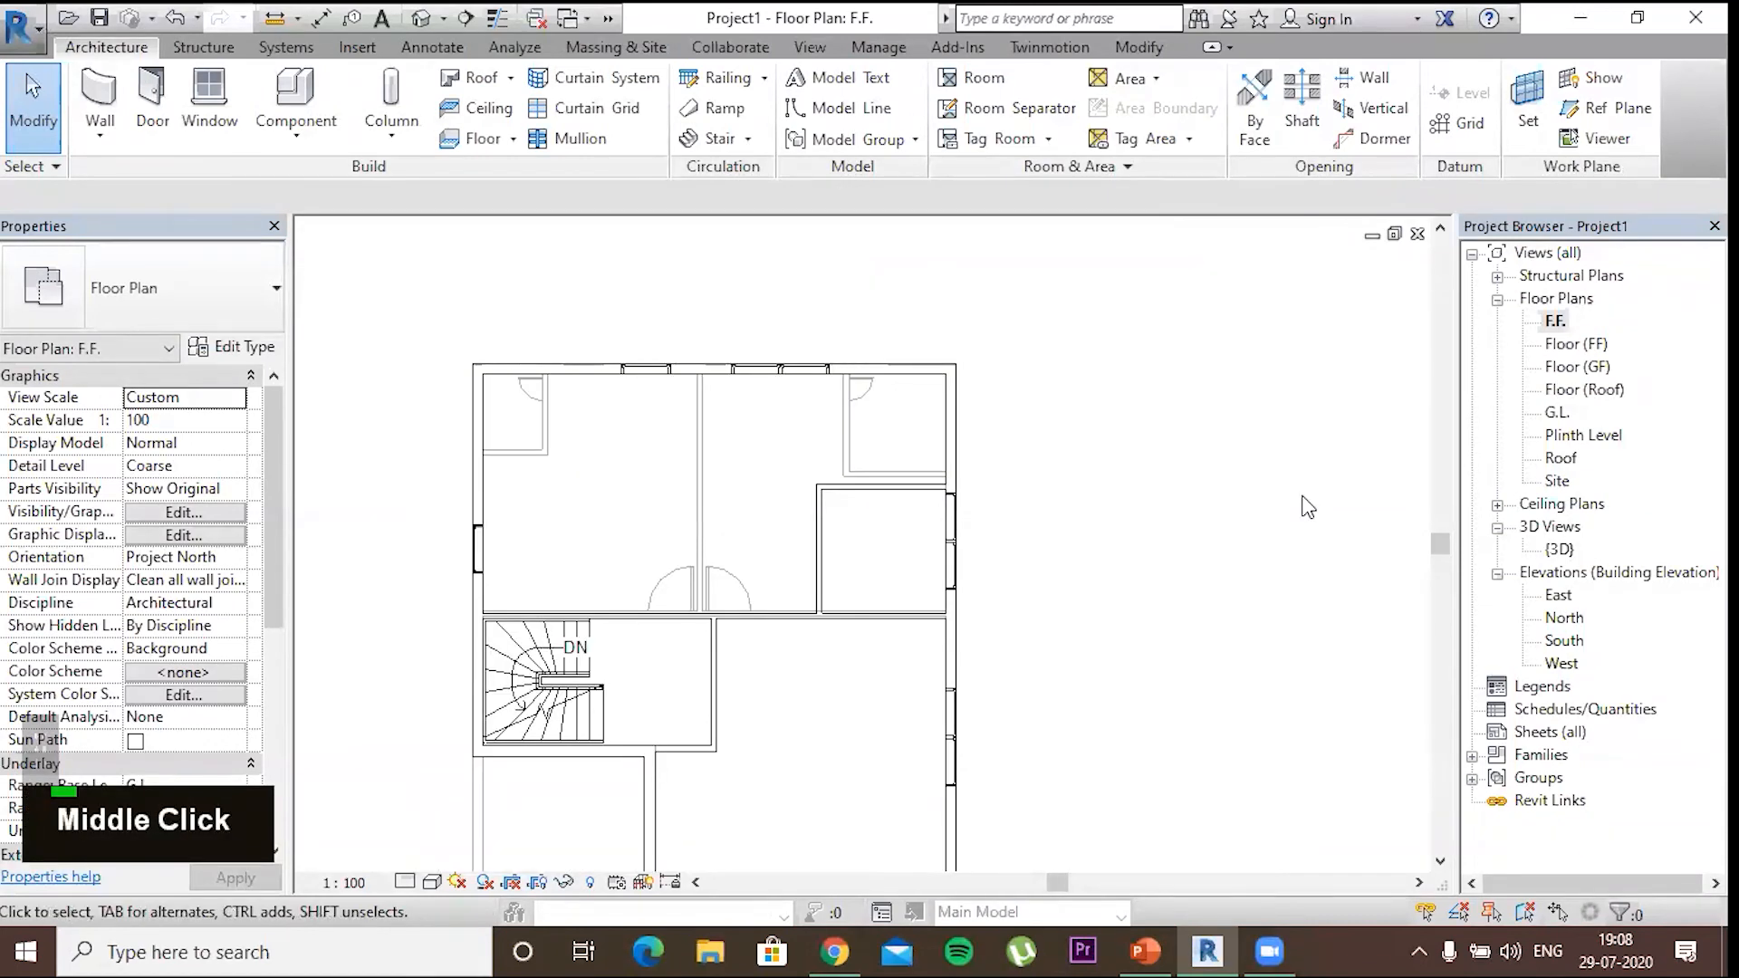
# Set the F.F. view range's top, bottom and view depth levels to Unlimited, and undo the change
pyautogui.scroll(-5, 143, 589)
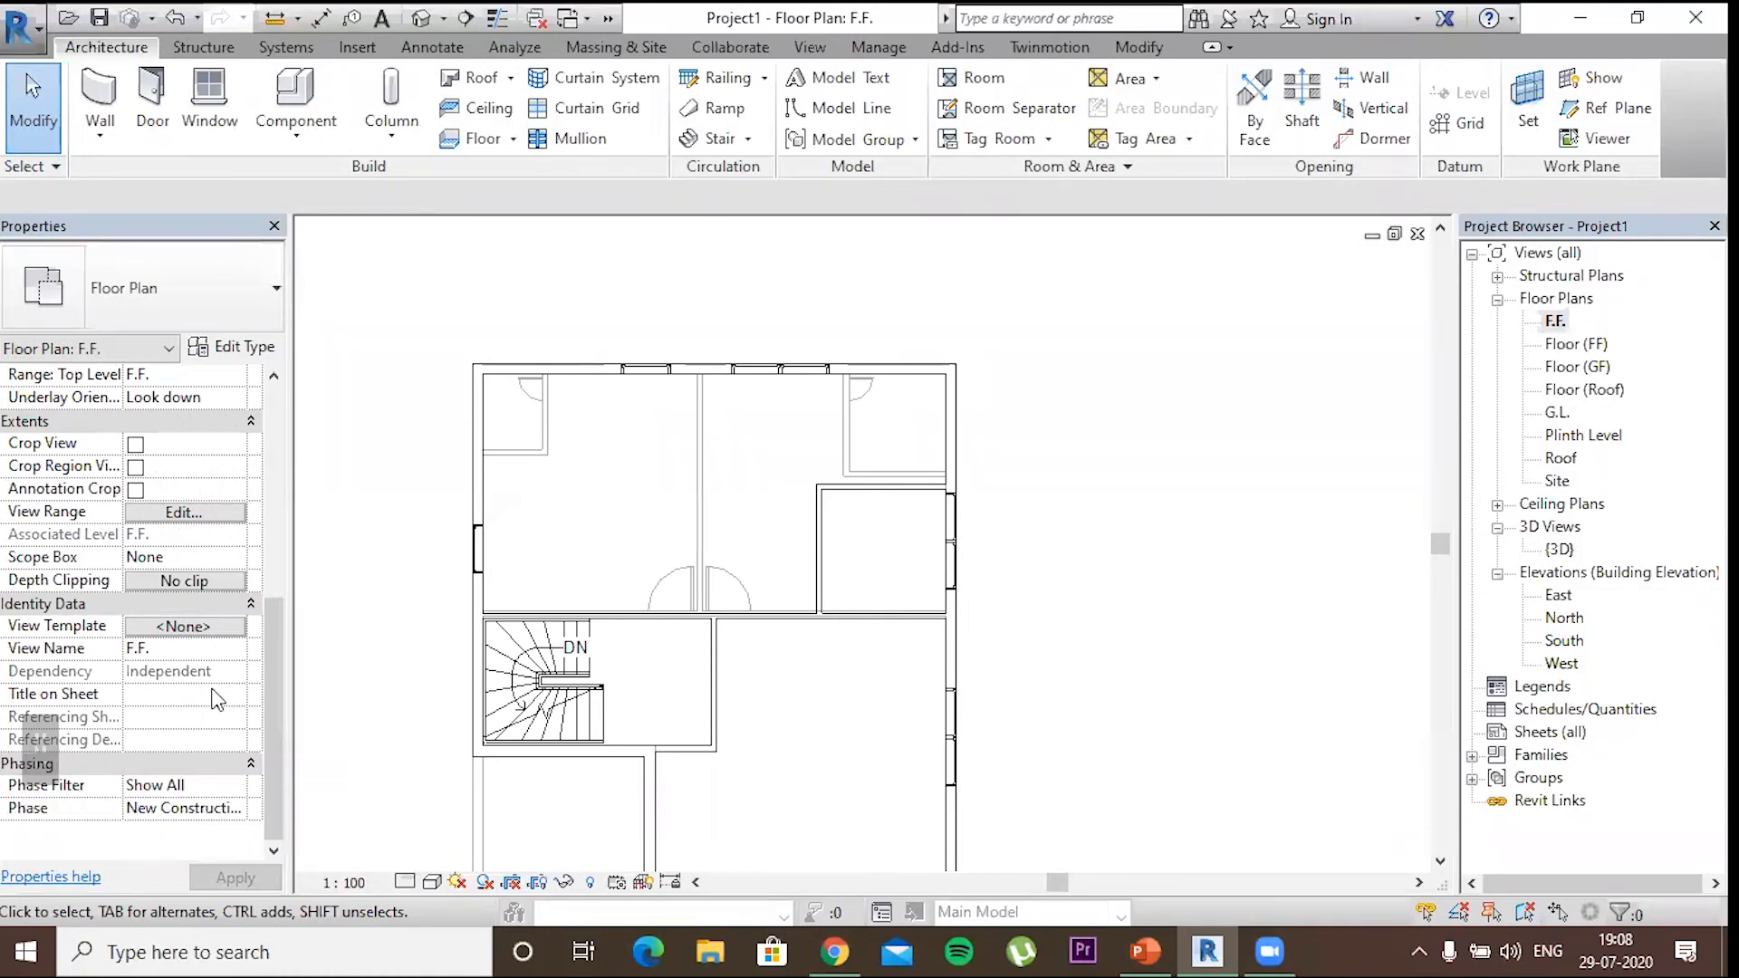
pyautogui.click(156, 514)
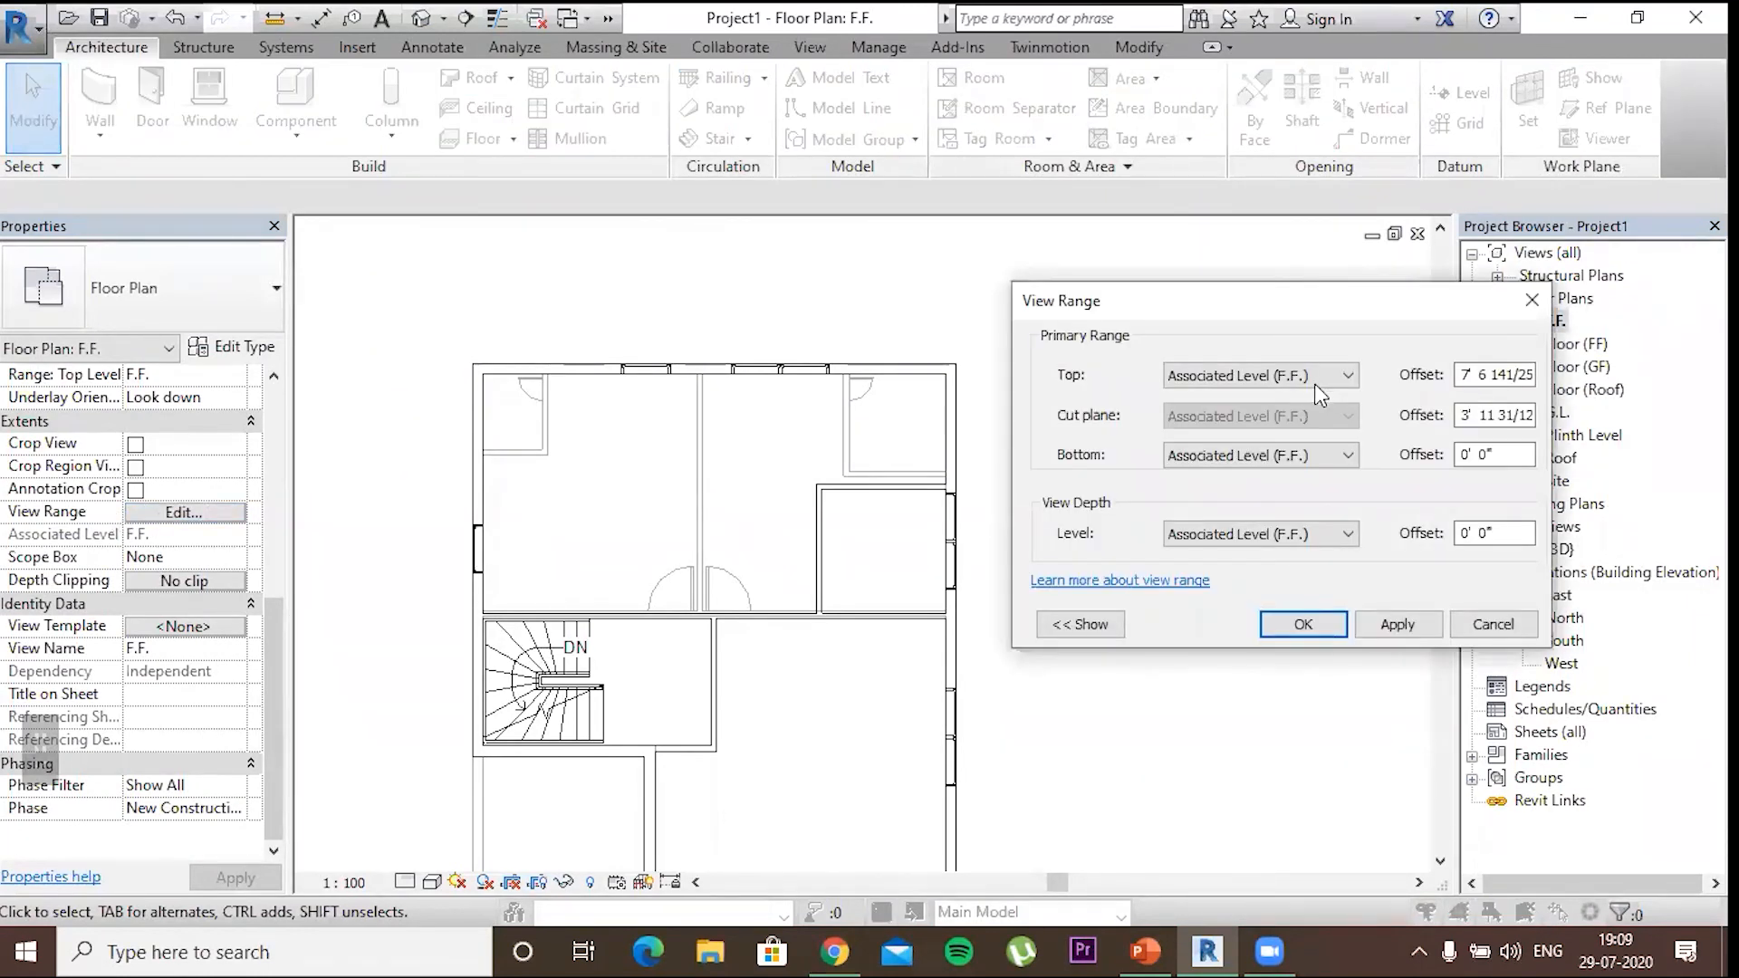
pyautogui.click(1313, 383)
pyautogui.click(1286, 464)
pyautogui.click(1286, 456)
pyautogui.click(1257, 544)
pyautogui.click(1257, 536)
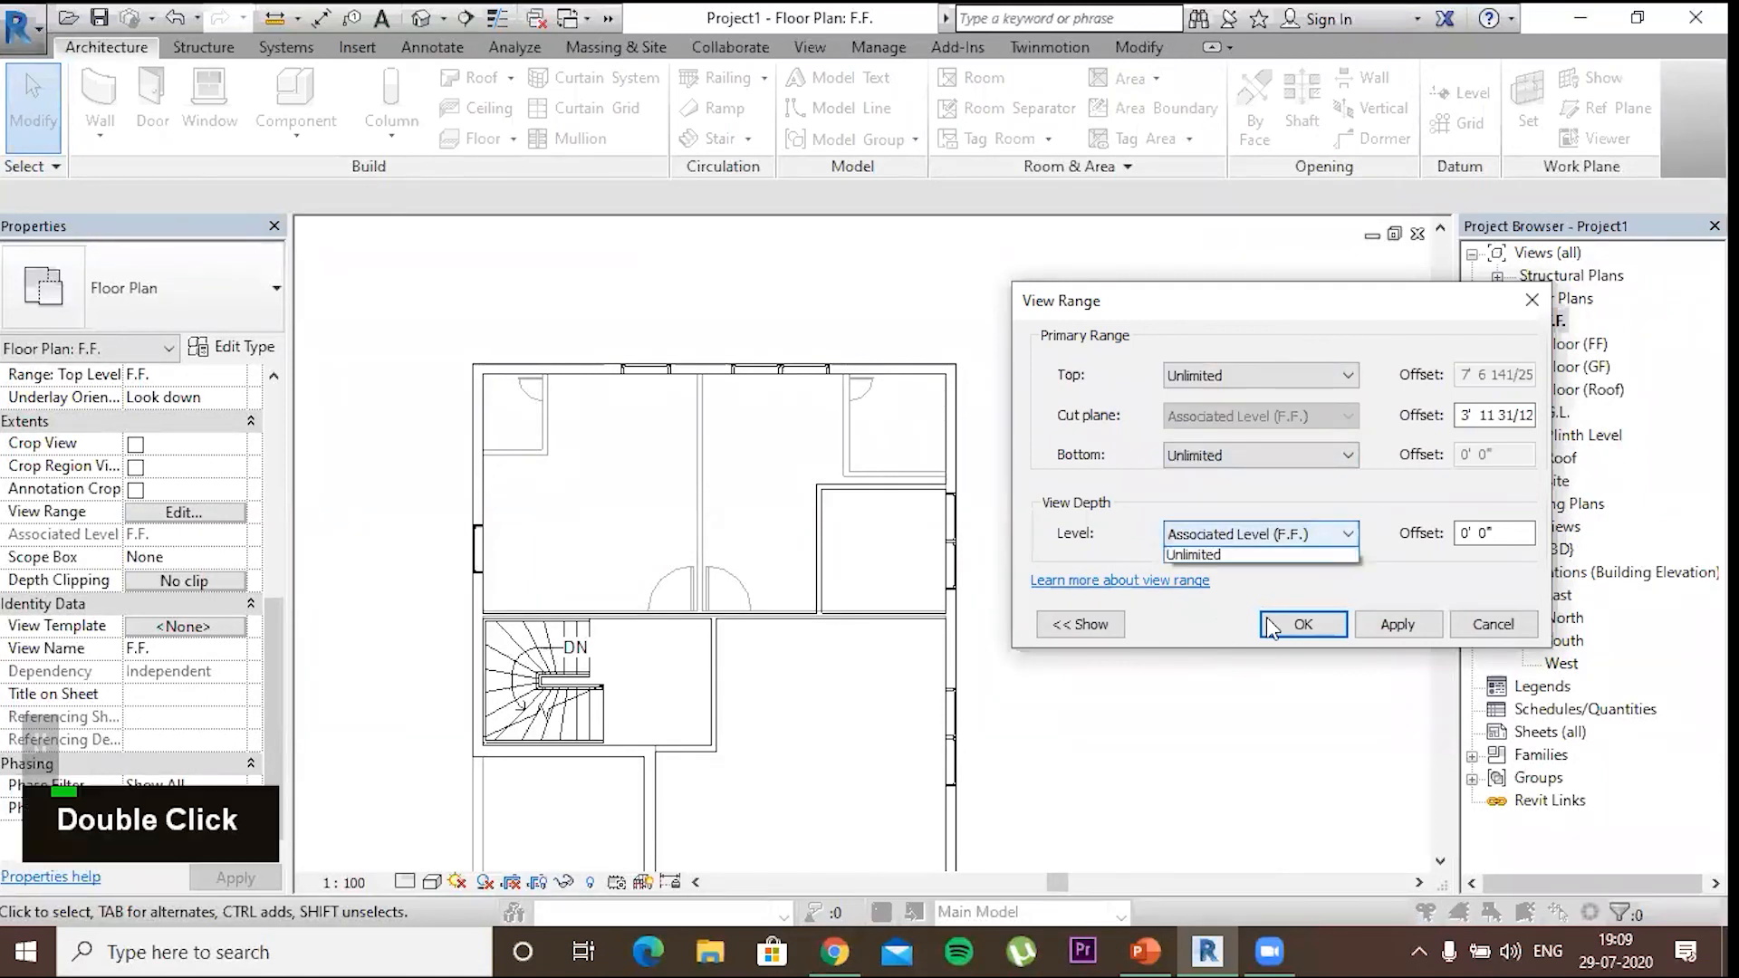
pyautogui.click(1314, 624)
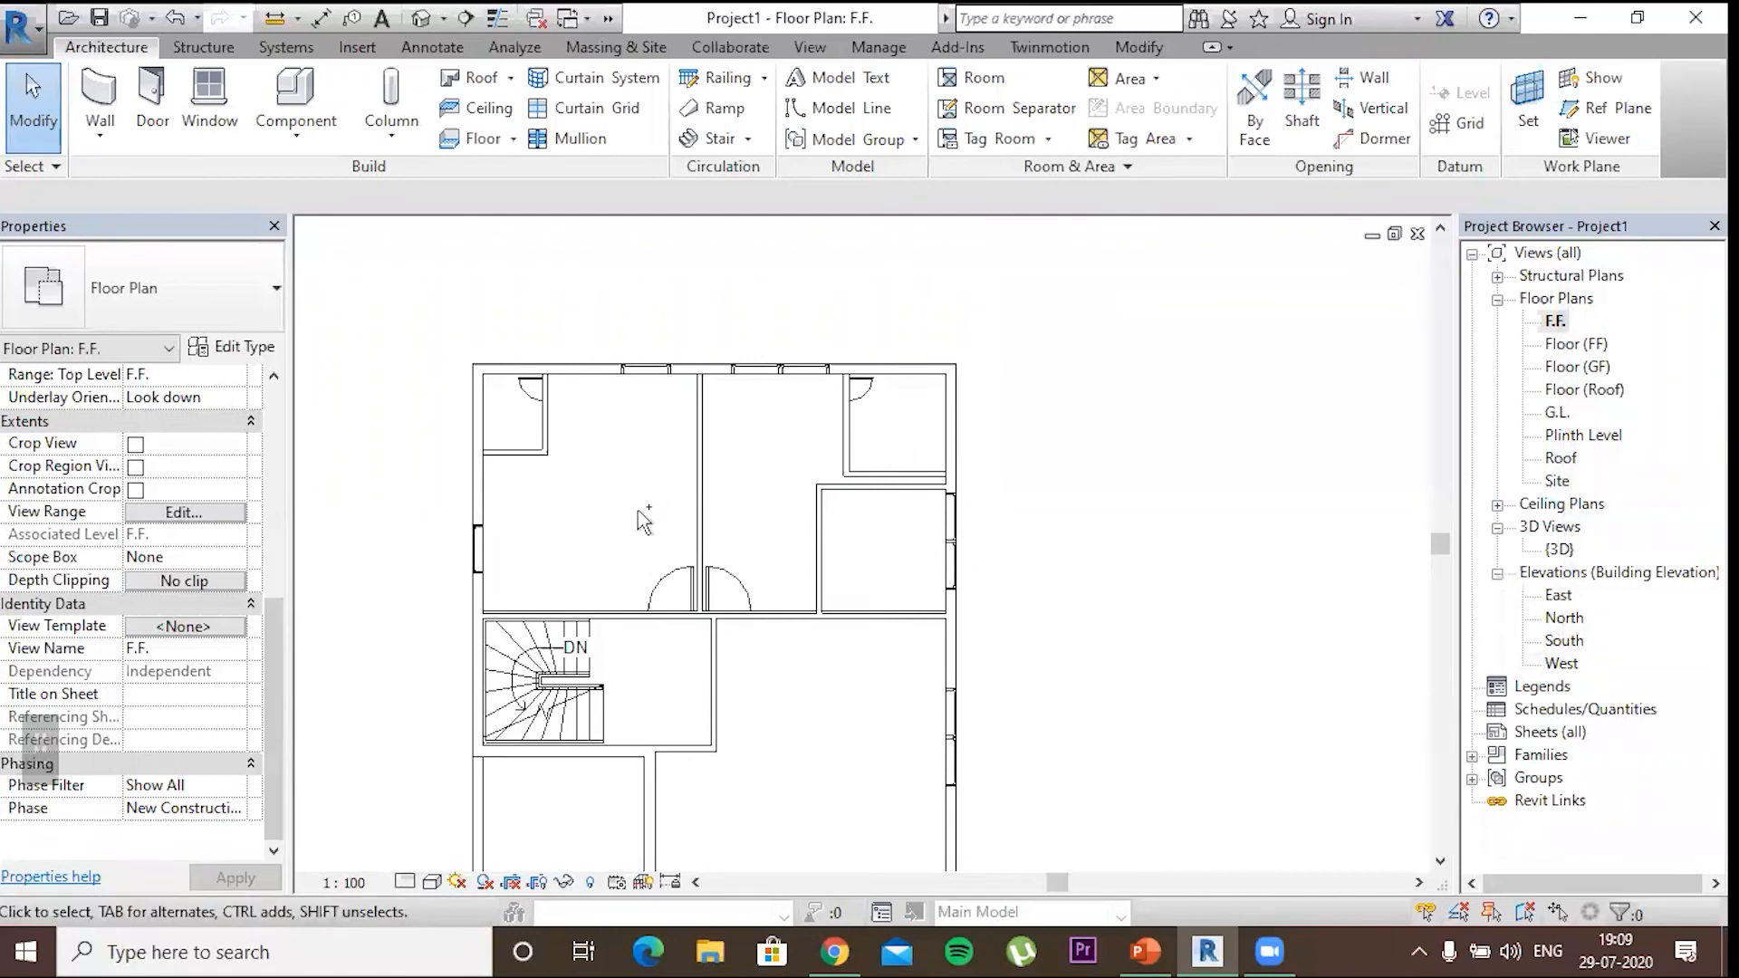
pyautogui.hotkey('ctrl', 'z')
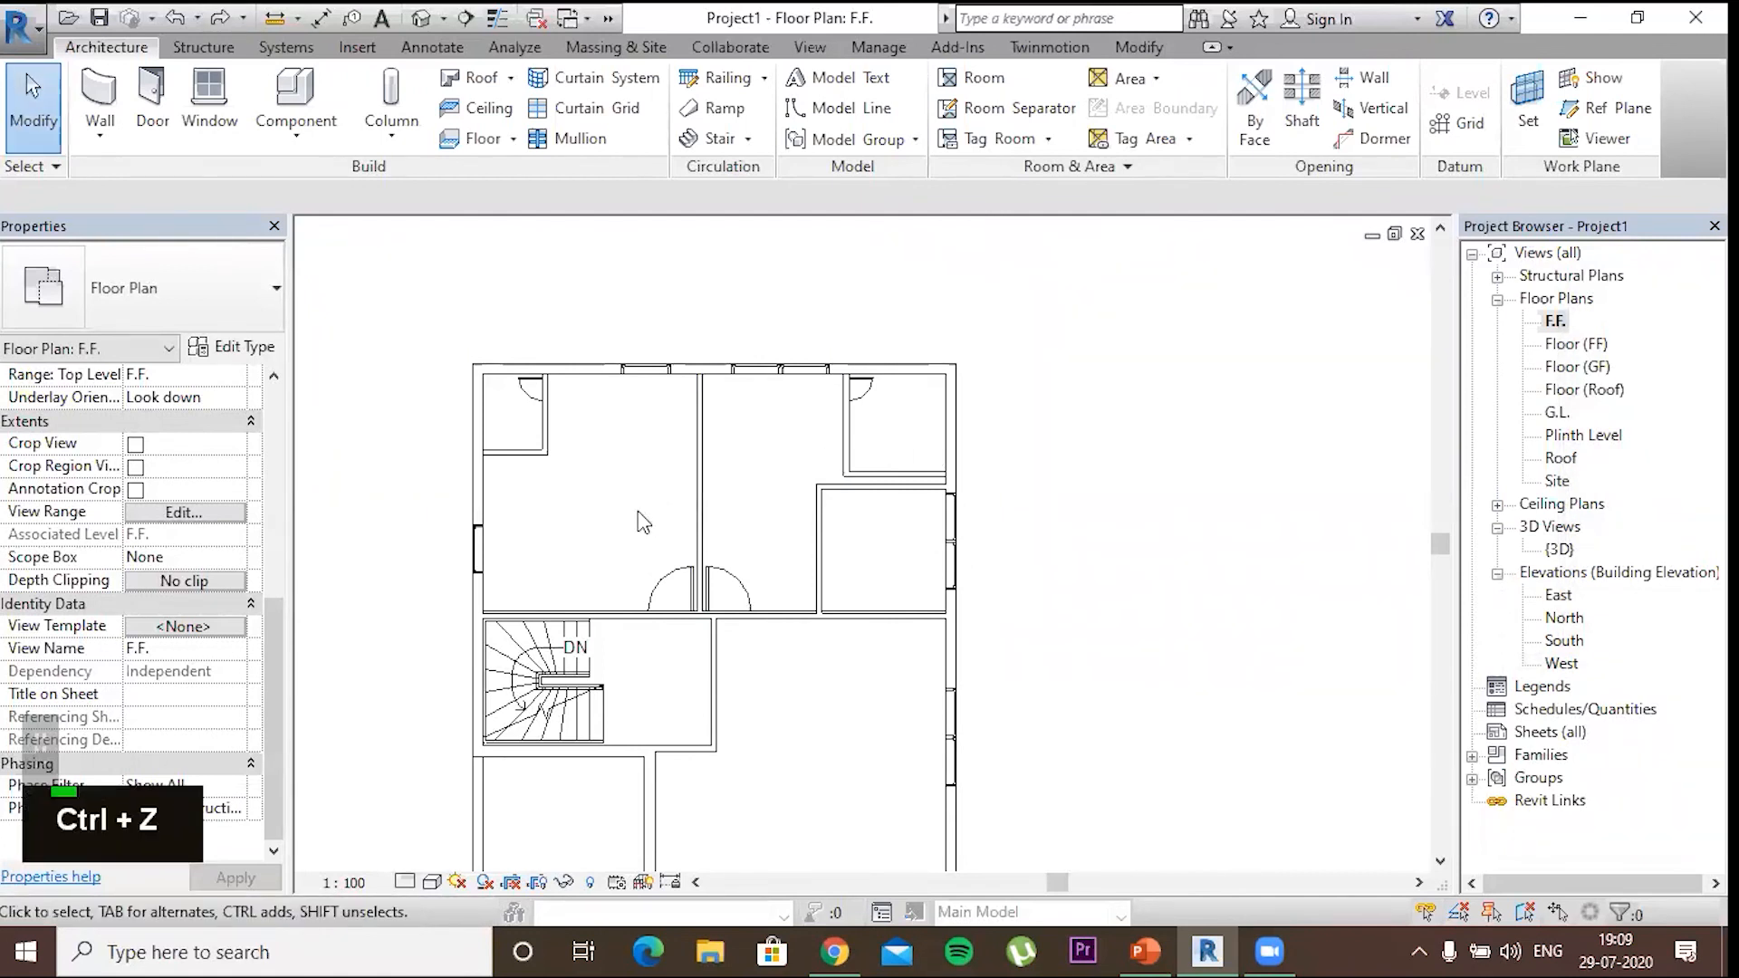
pyautogui.hotkey('ctrl', 'z')
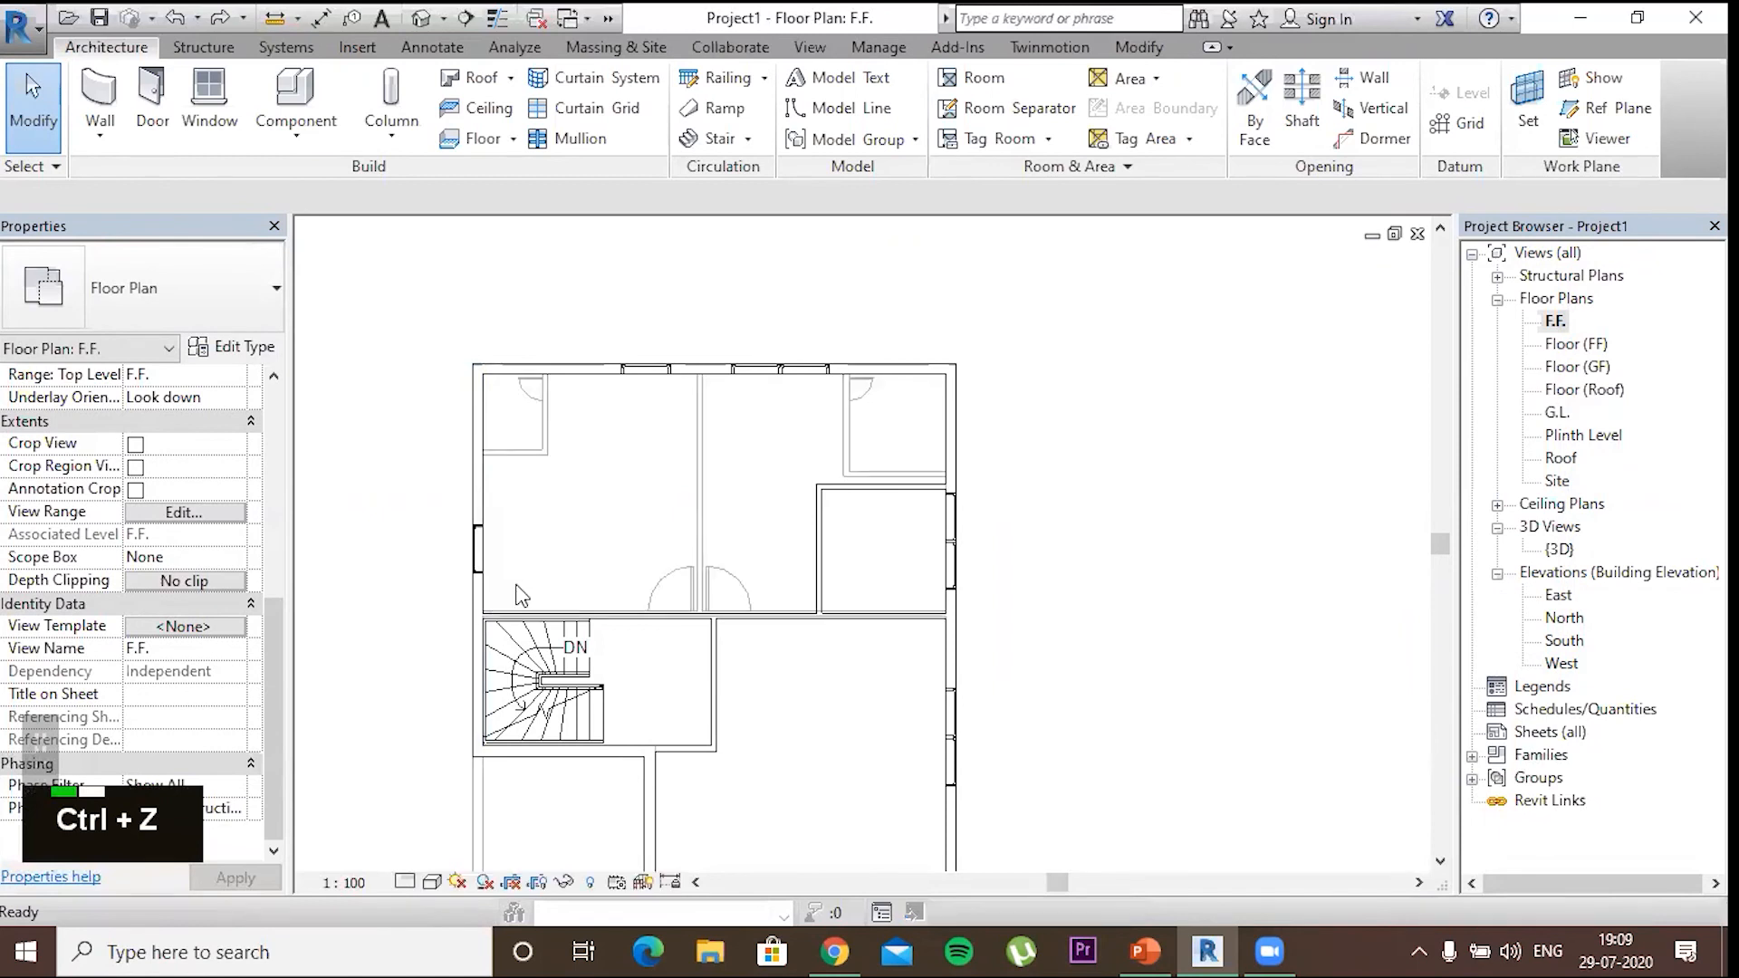
# Examine the ground-floor bathroom underlay in the upper corner and the large room beside the stair
pyautogui.scroll(-3, 897, 543)
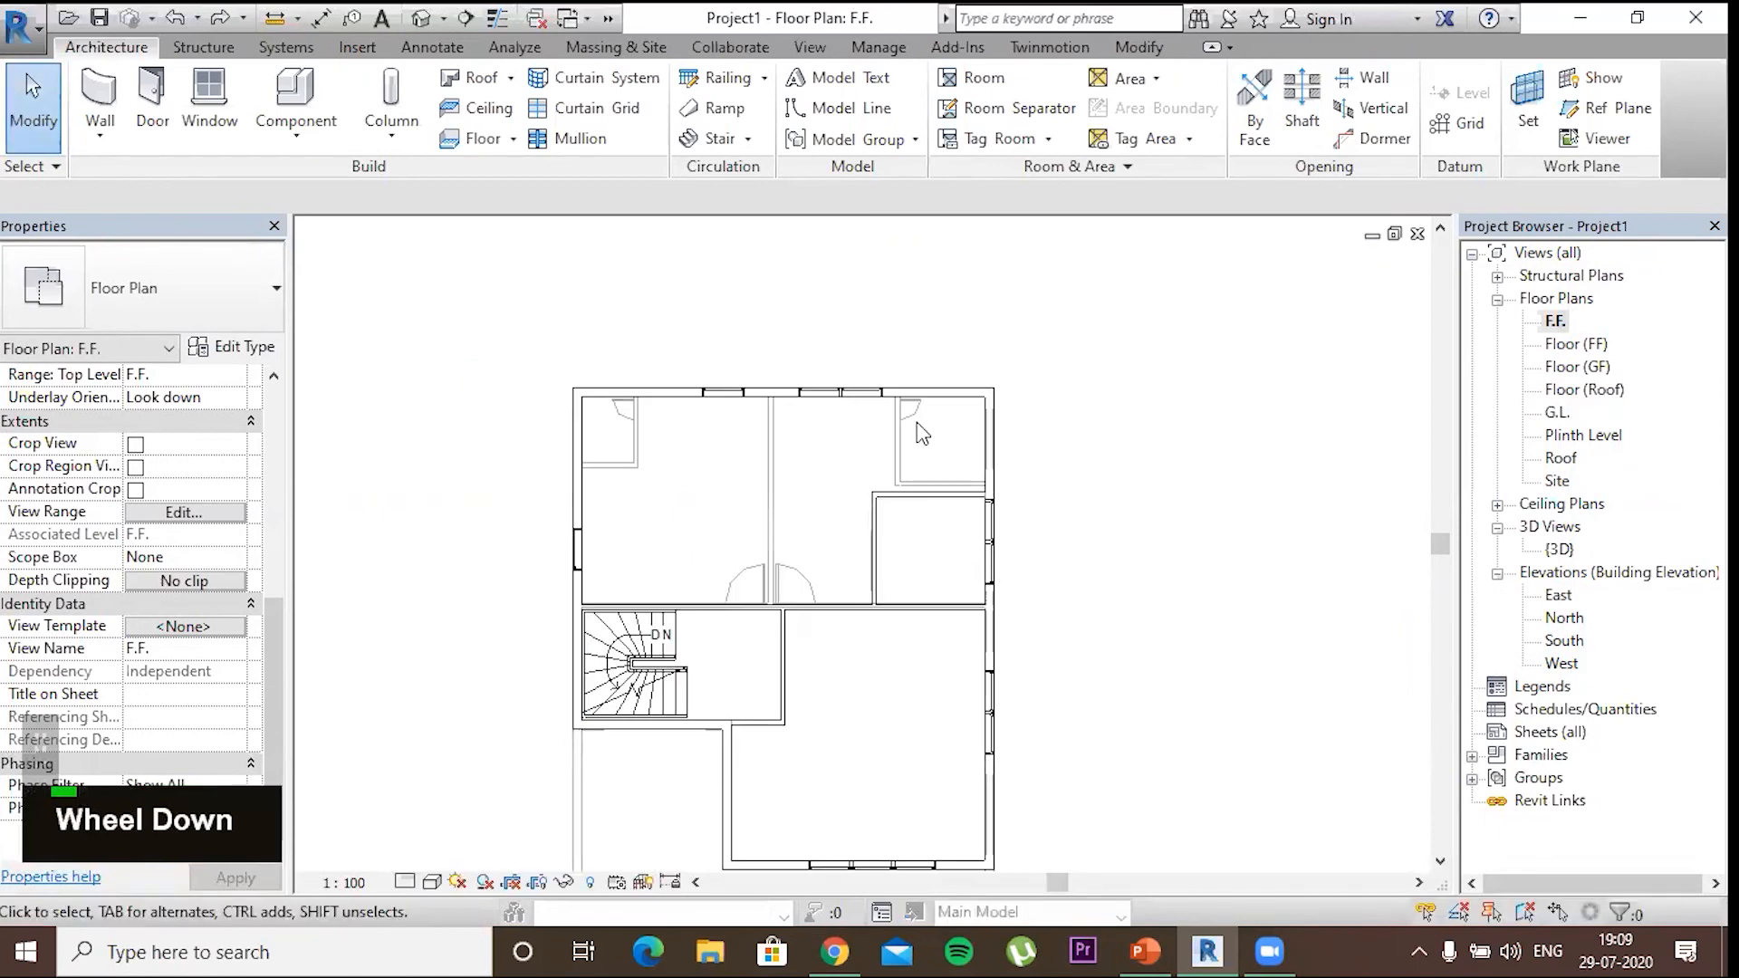
pyautogui.scroll(2, 915, 459)
pyautogui.scroll(4, 914, 458)
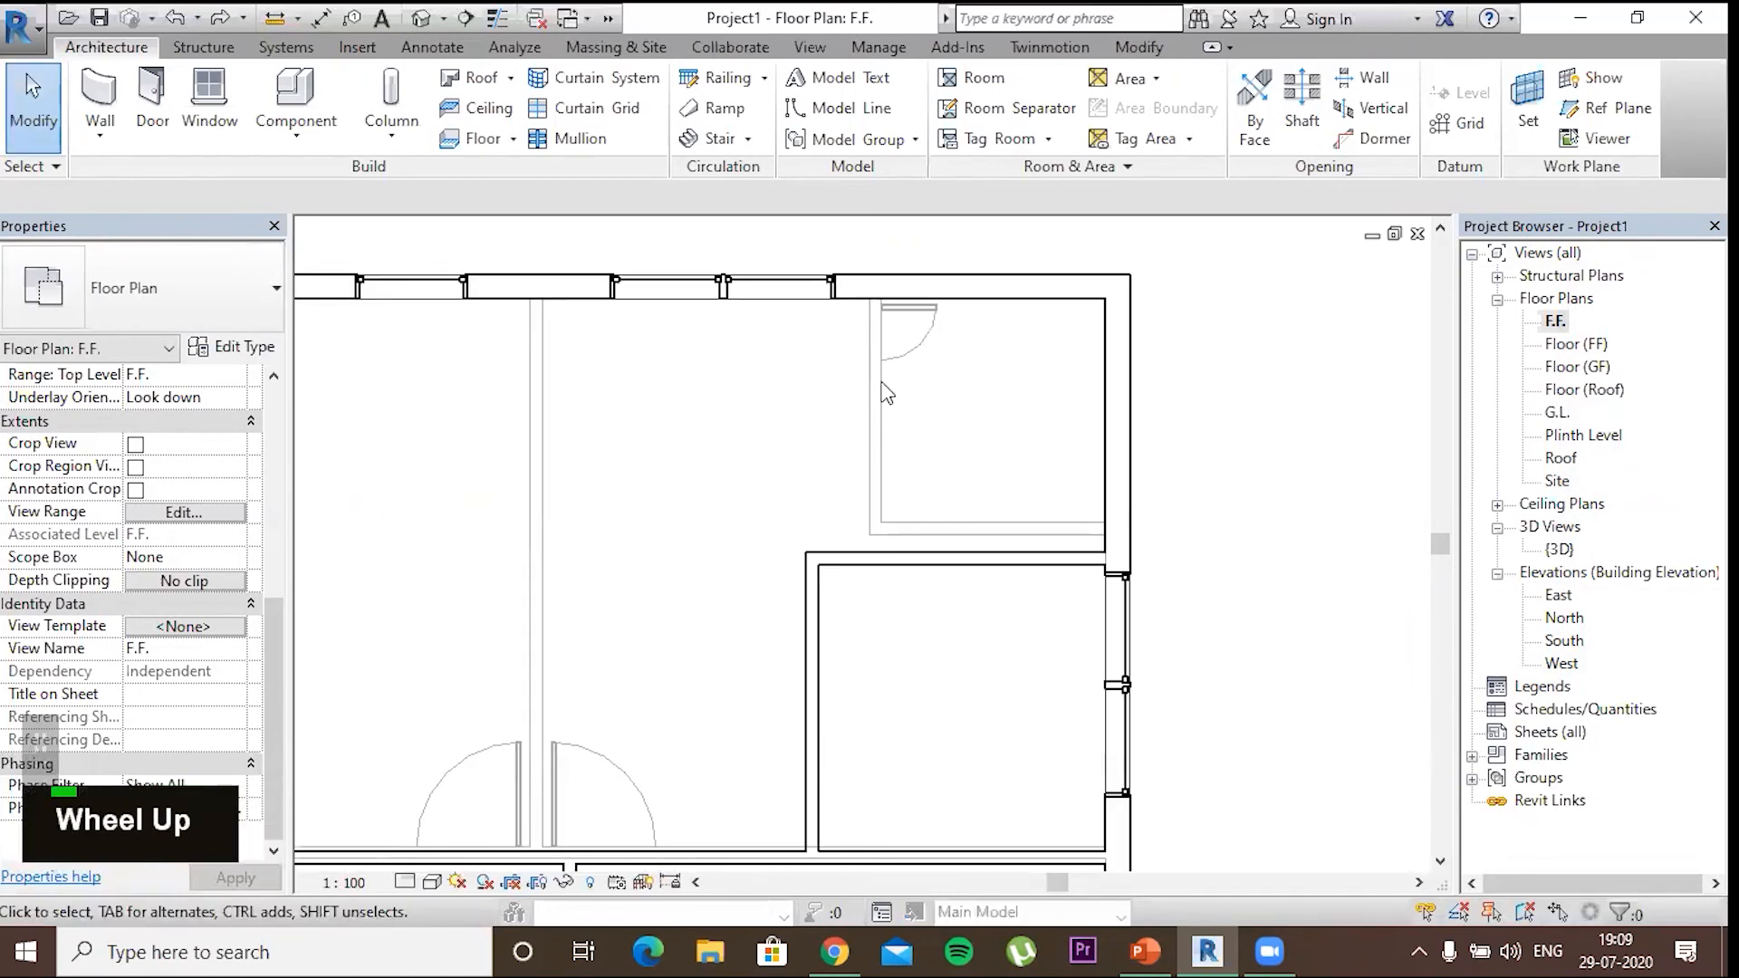
pyautogui.scroll(3, 883, 391)
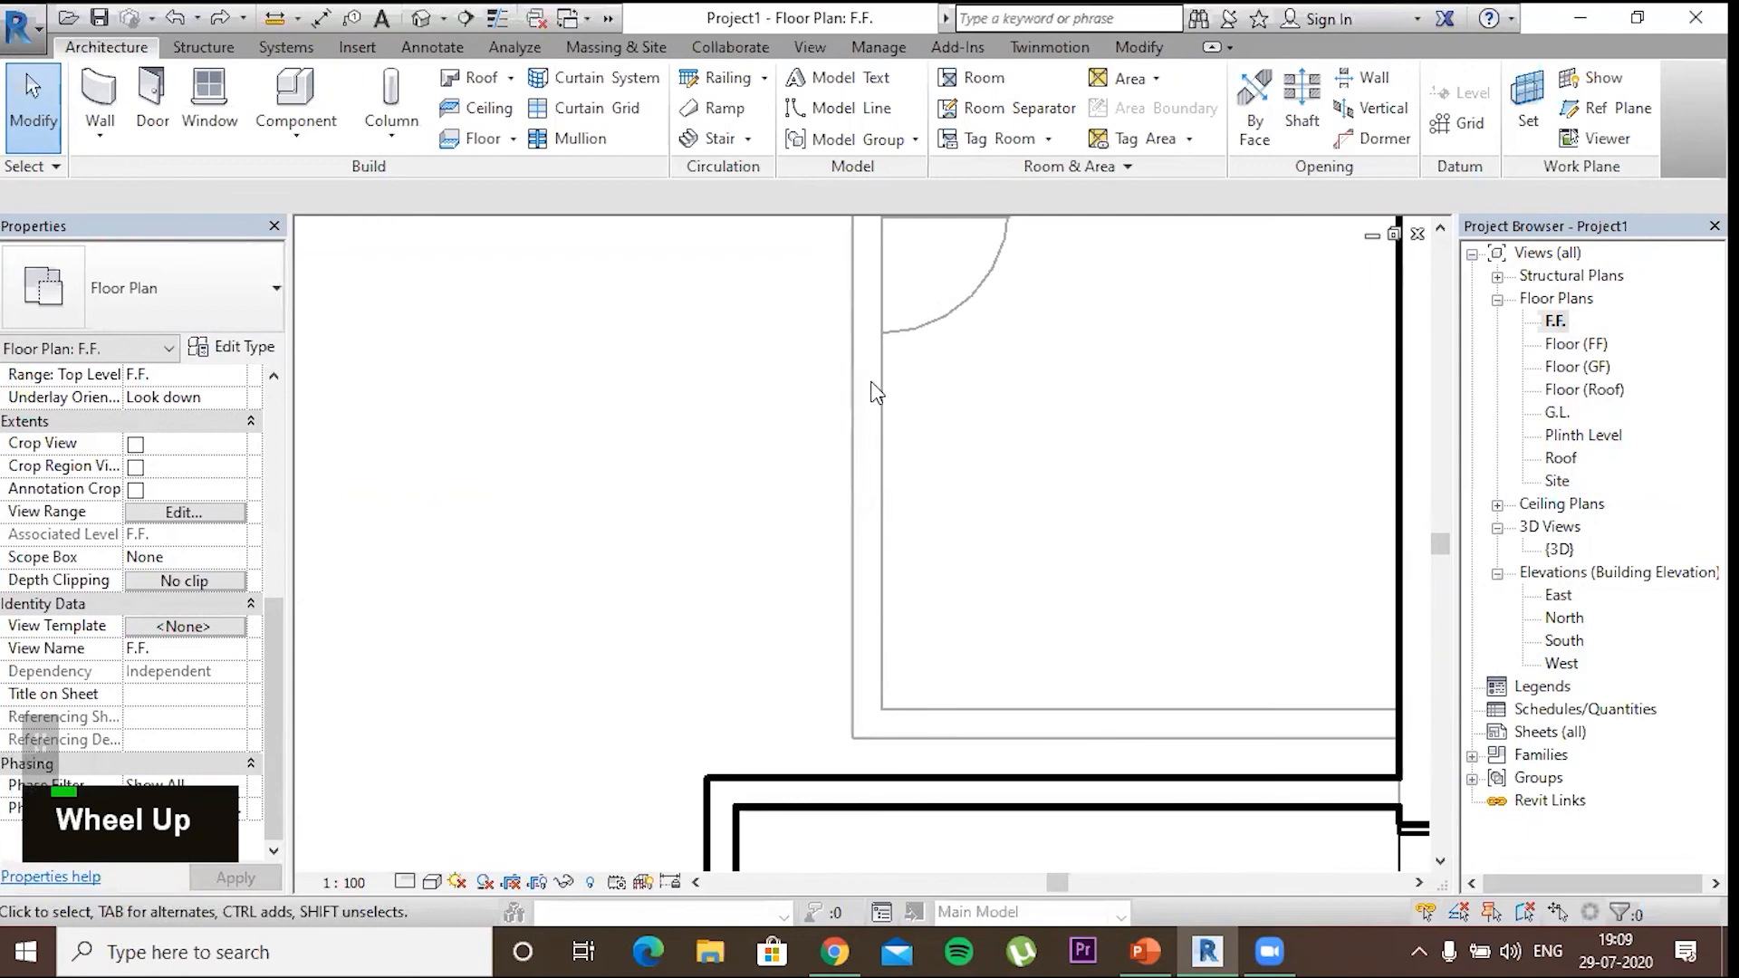
pyautogui.scroll(-2, 886, 426)
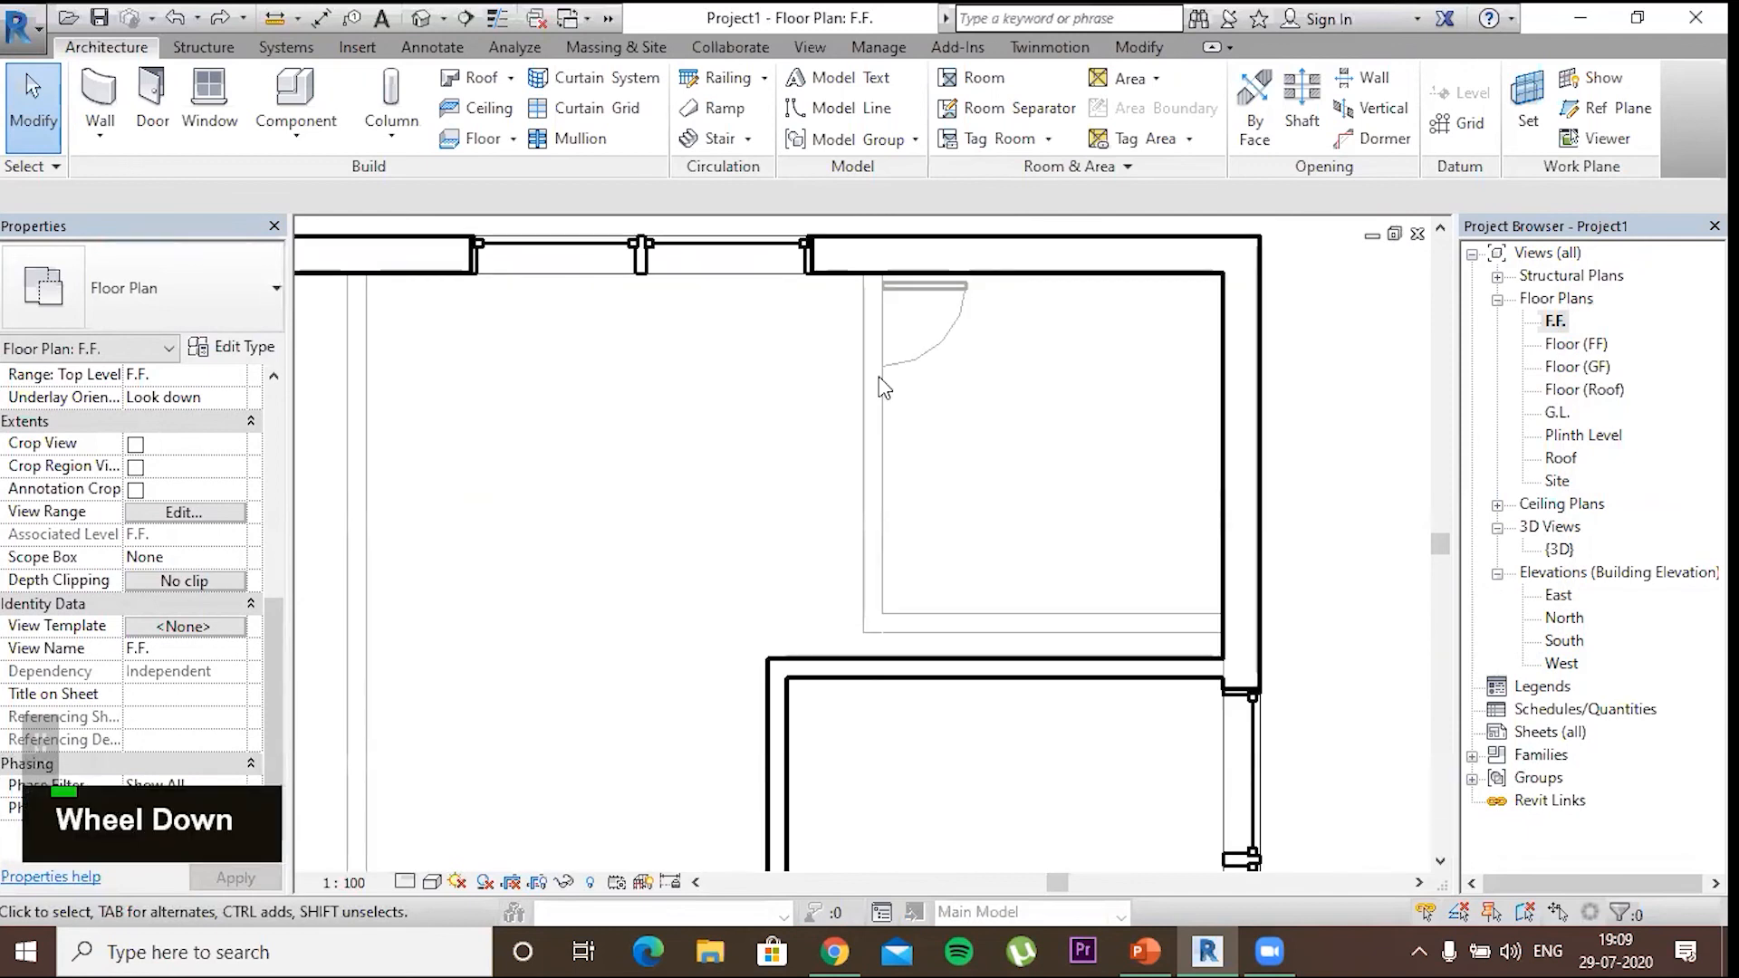
pyautogui.scroll(3, 878, 381)
pyautogui.scroll(-1, 879, 388)
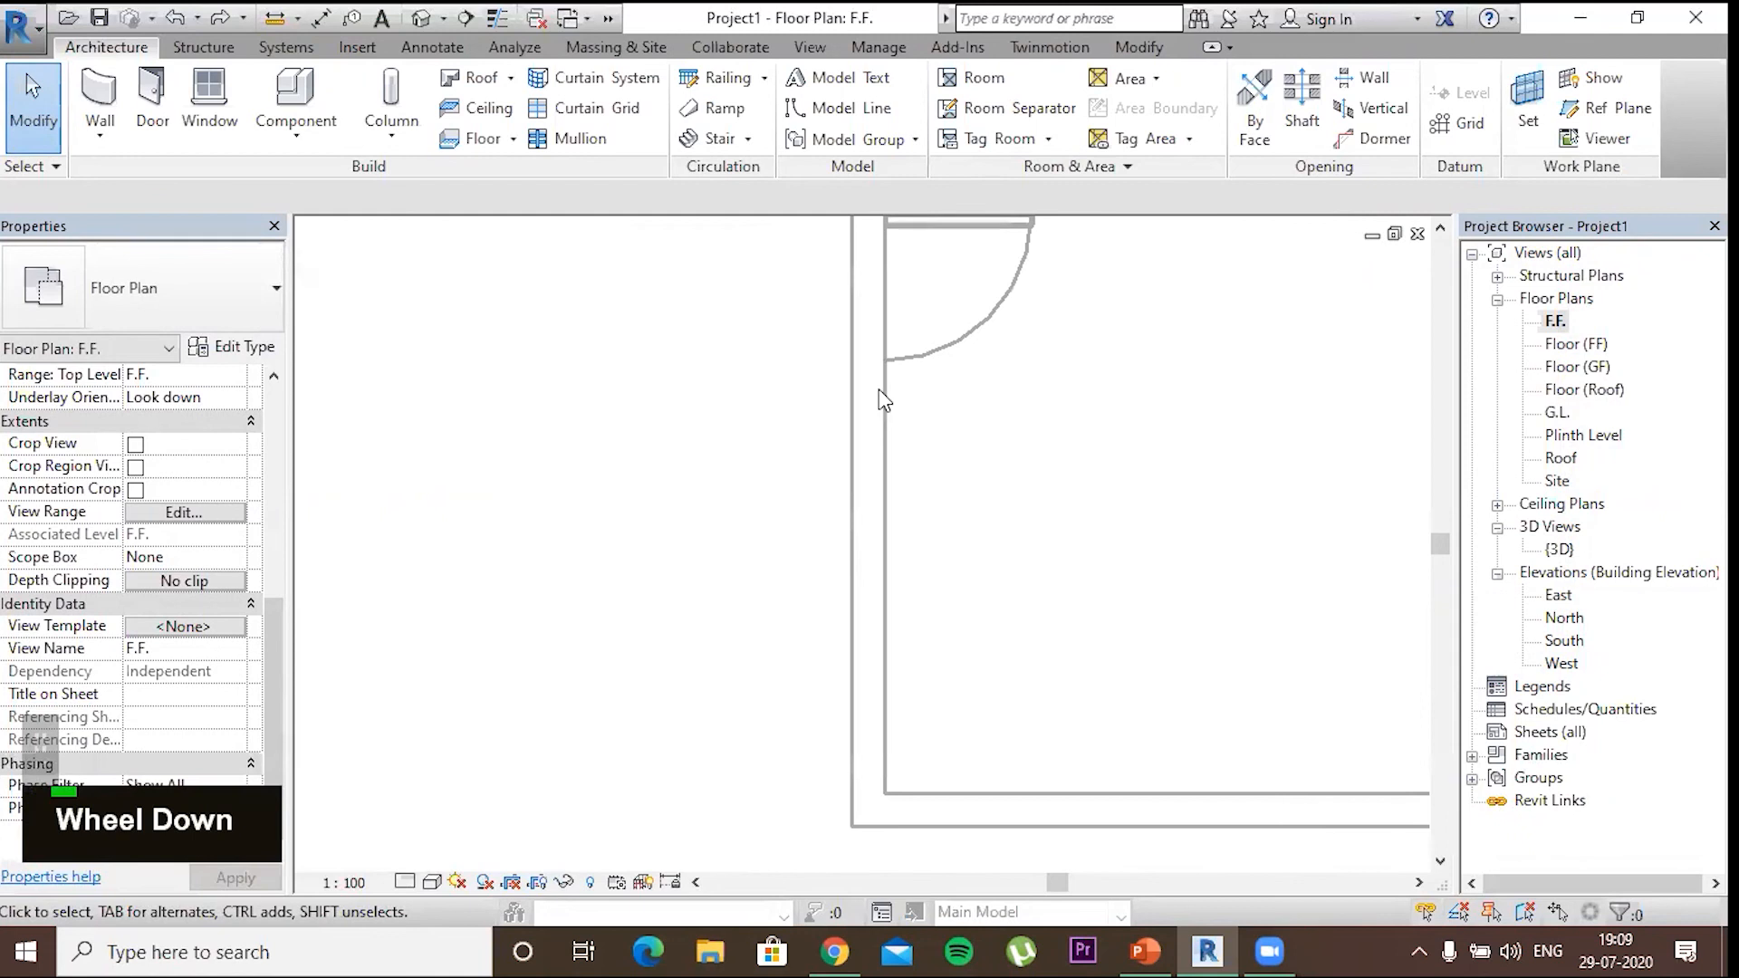
pyautogui.scroll(-1, 883, 399)
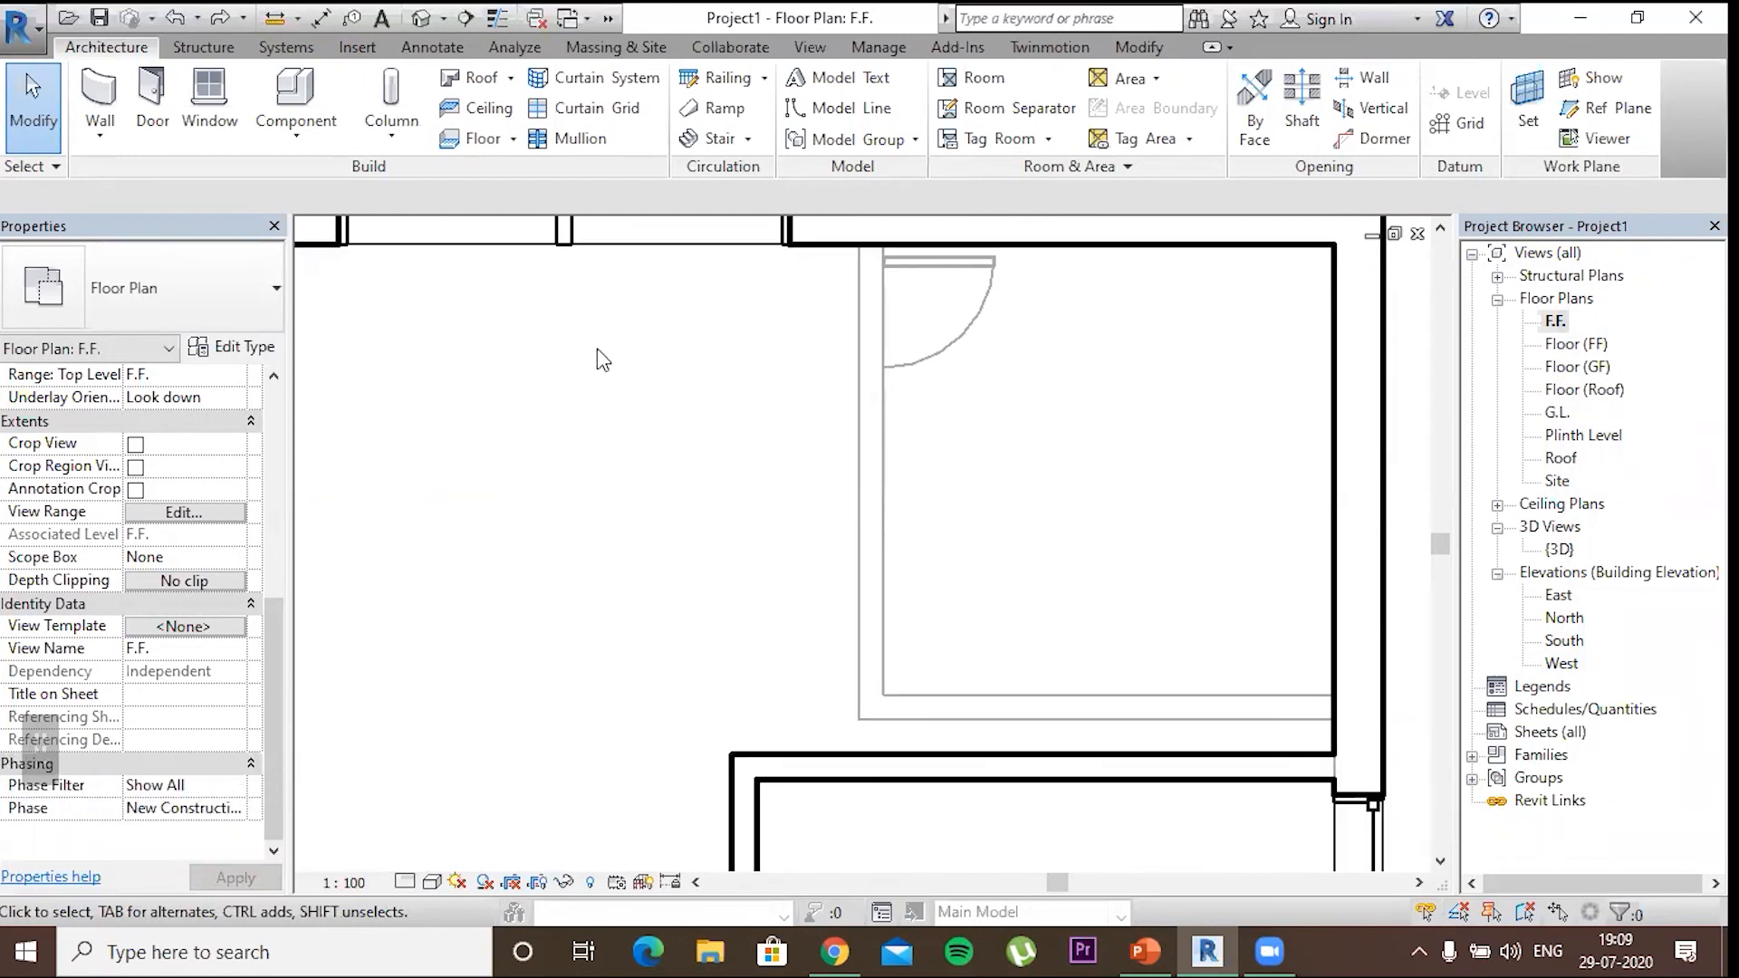
pyautogui.scroll(-5, 597, 354)
pyautogui.moveTo(668, 620); pyautogui.dragTo(837, 464, button='middle')
pyautogui.scroll(-1, 828, 462)
pyautogui.scroll(3, 801, 500)
pyautogui.scroll(-3, 634, 471)
pyautogui.moveTo(798, 616); pyautogui.dragTo(826, 535, button='middle')
pyautogui.scroll(-1, 826, 532)
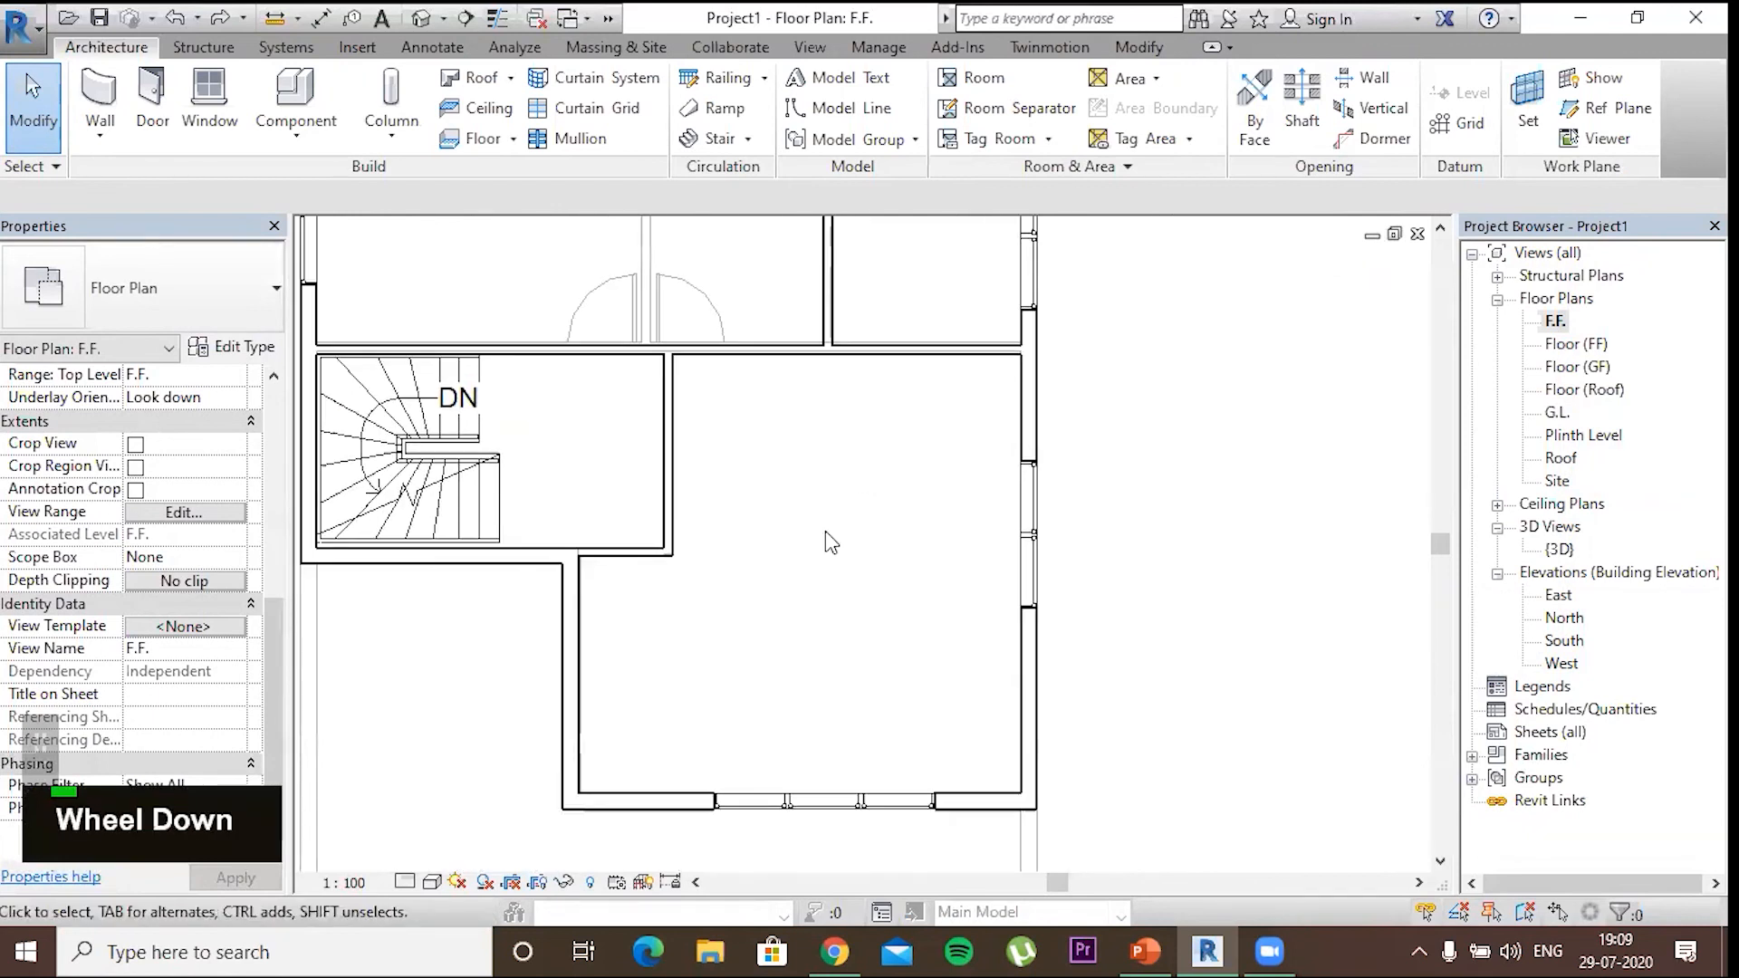
pyautogui.click(101, 98)
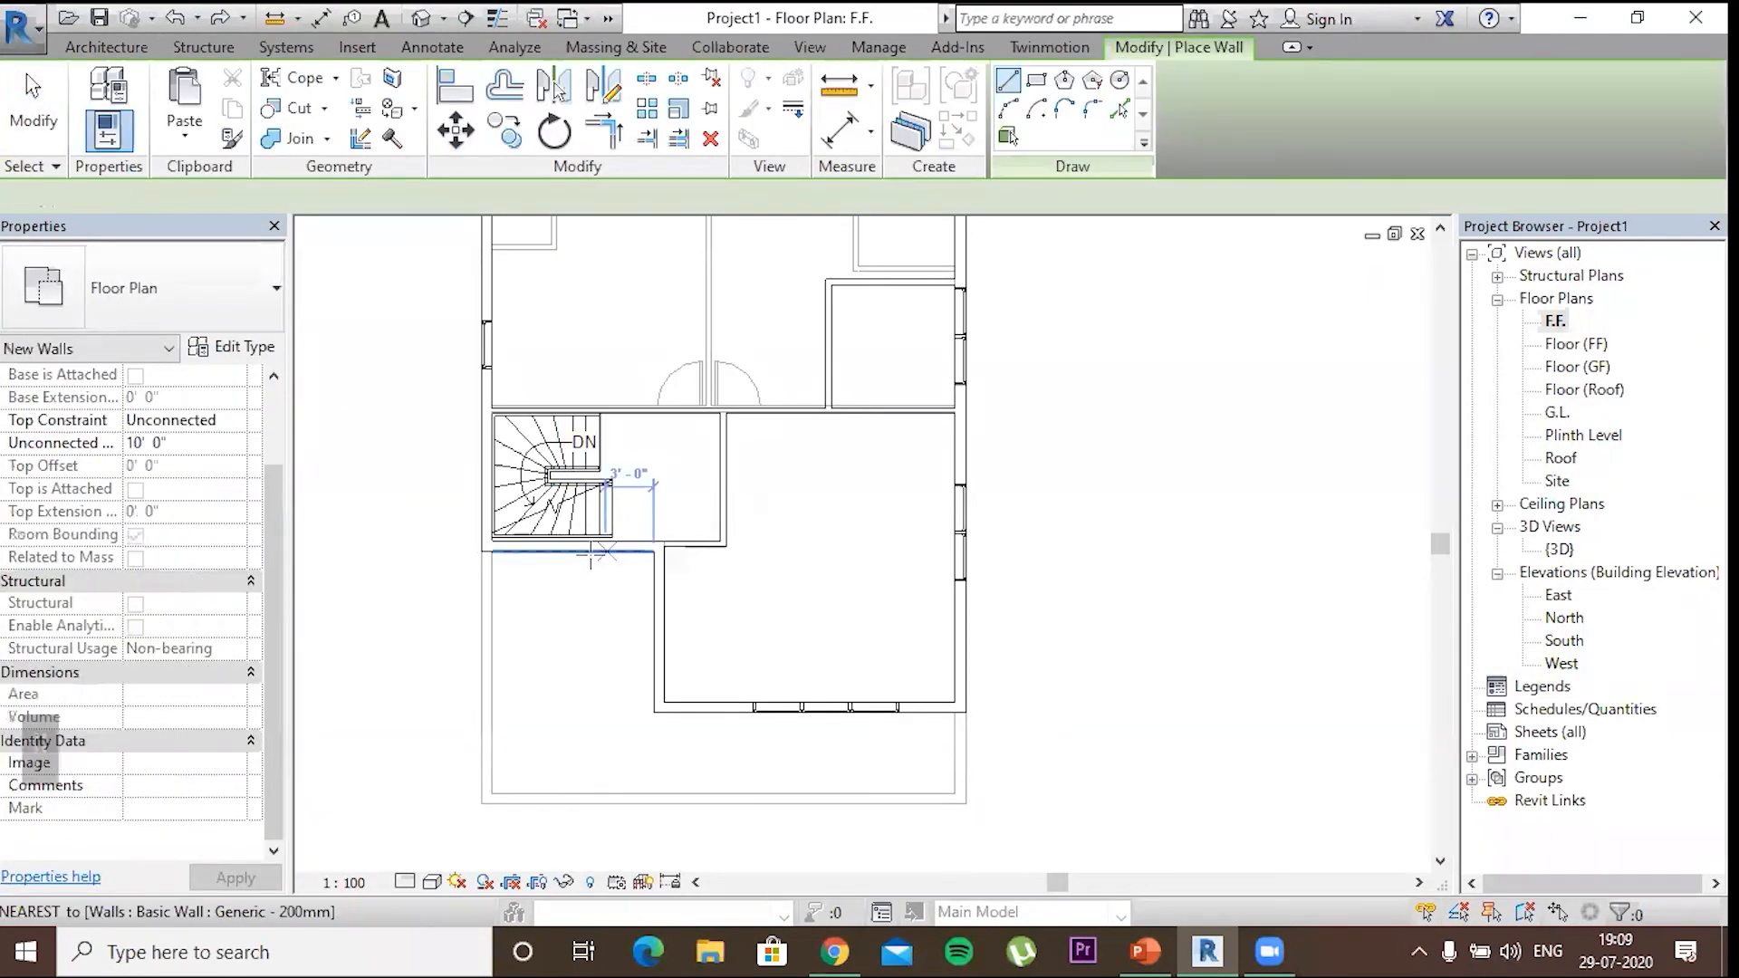
pyautogui.scroll(2, 591, 559)
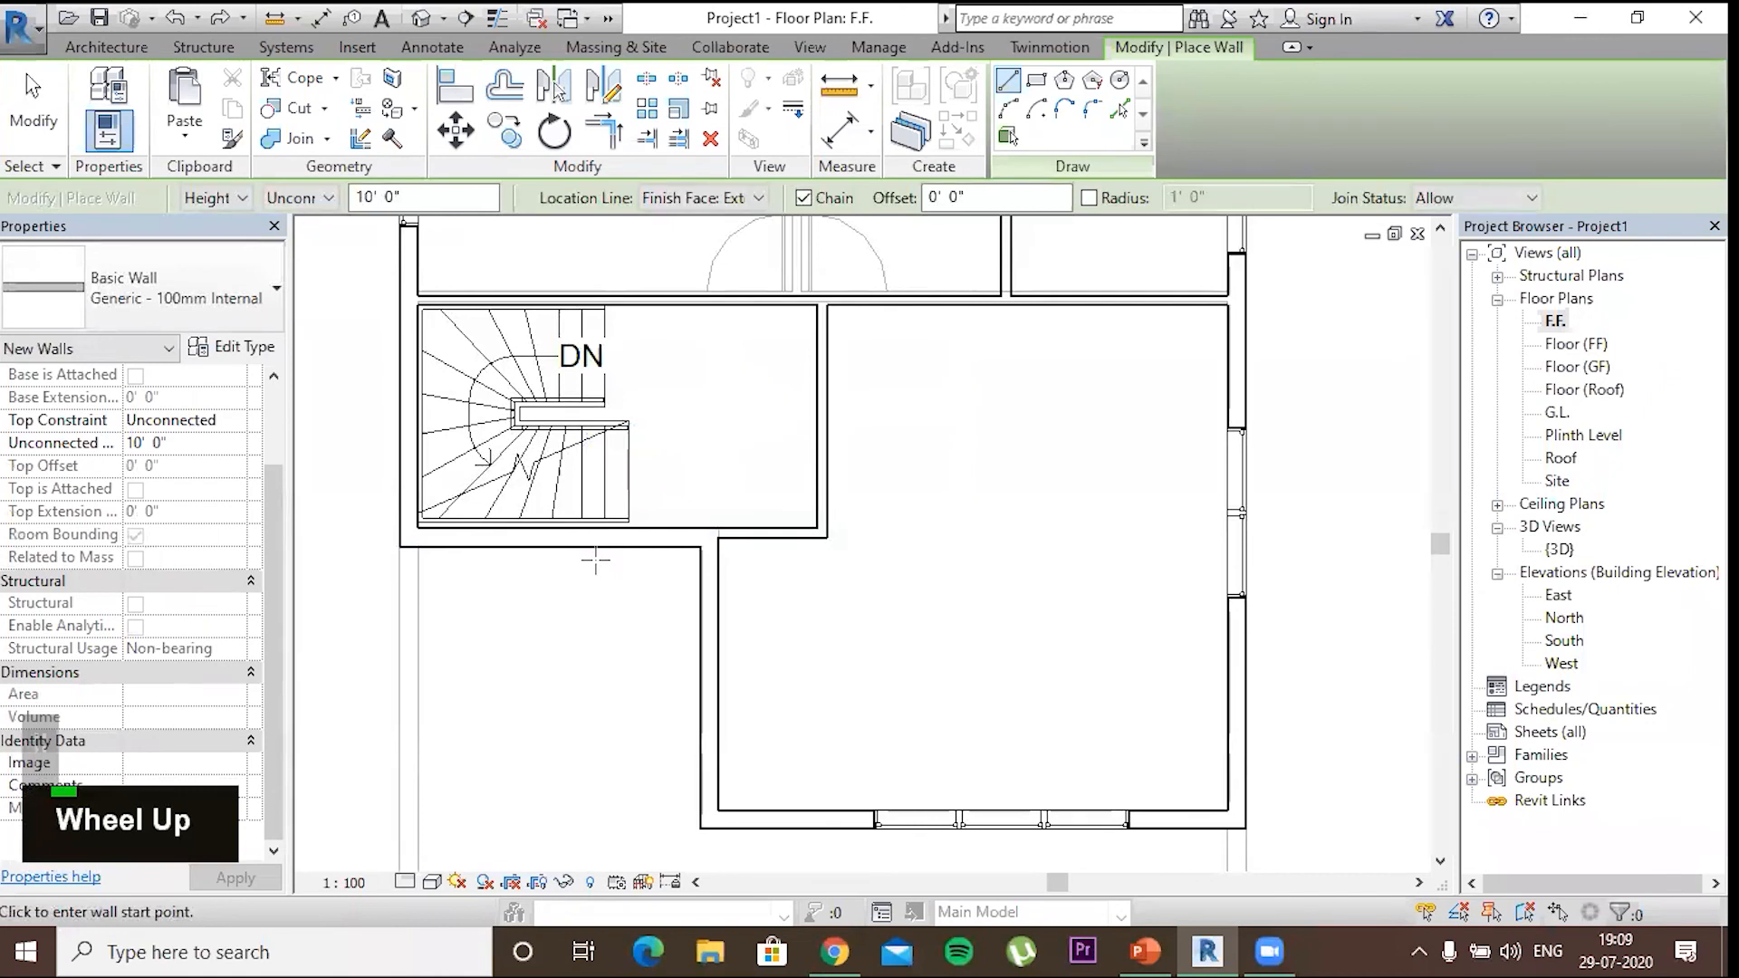
pyautogui.click(587, 549)
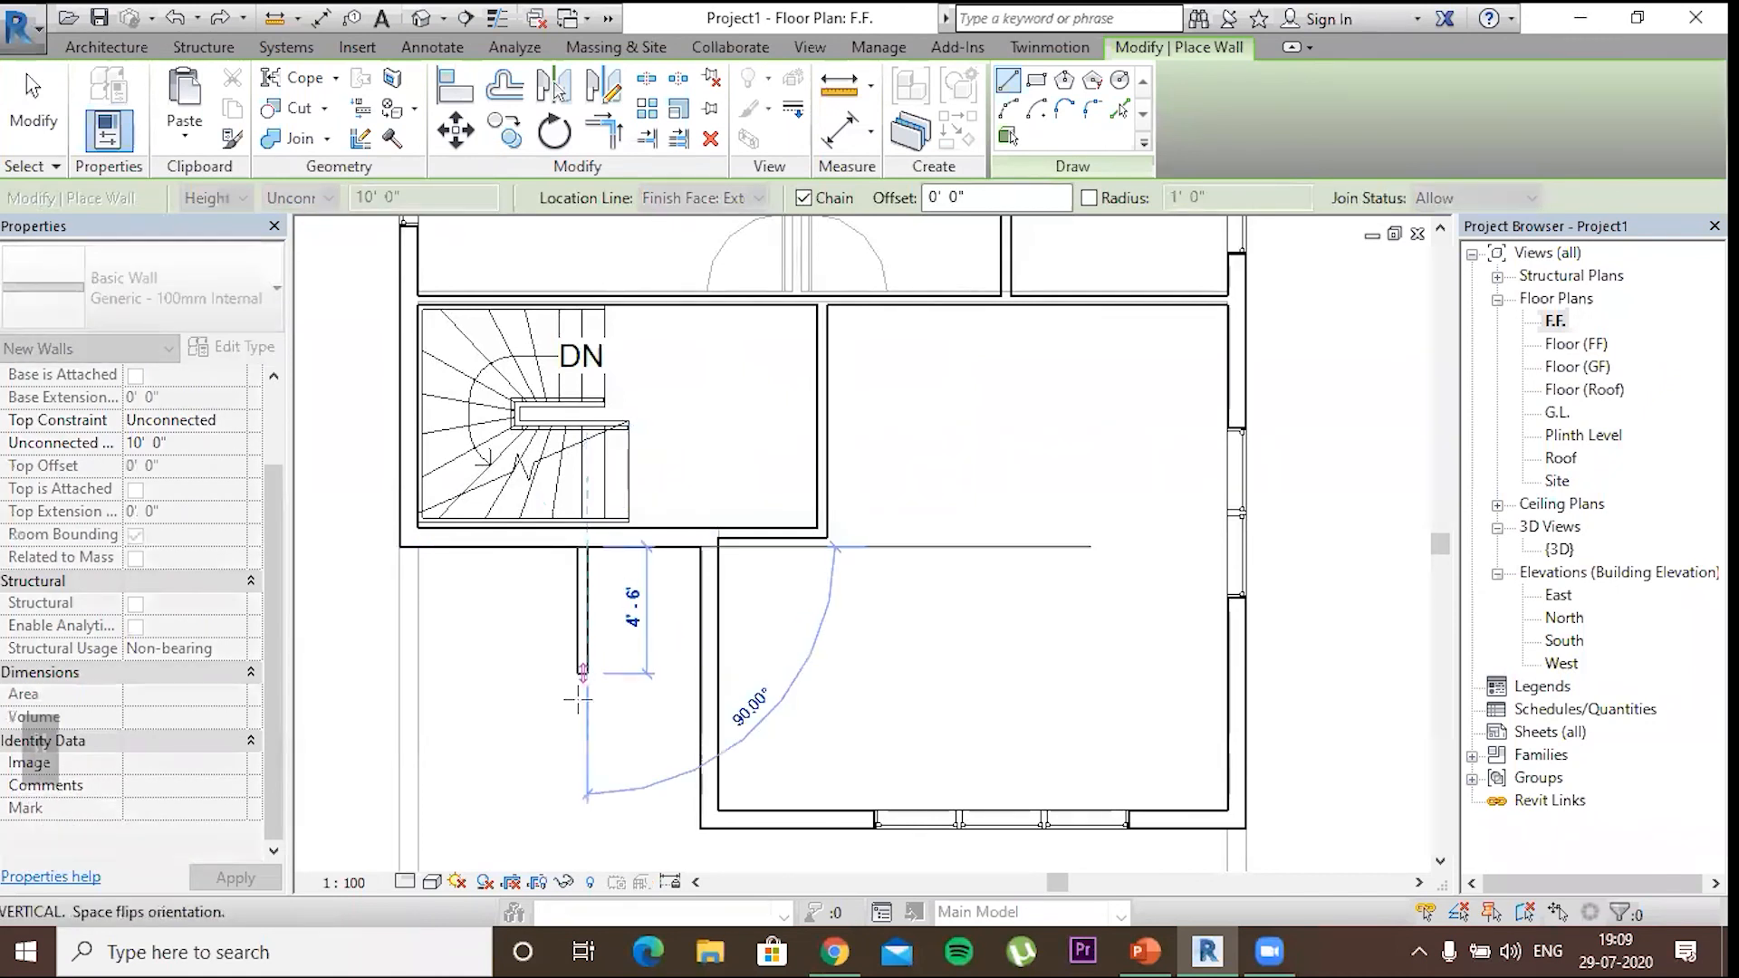
pyautogui.middleClick(595, 598)
pyautogui.moveTo(595, 598); pyautogui.dragTo(580, 574, button='middle')
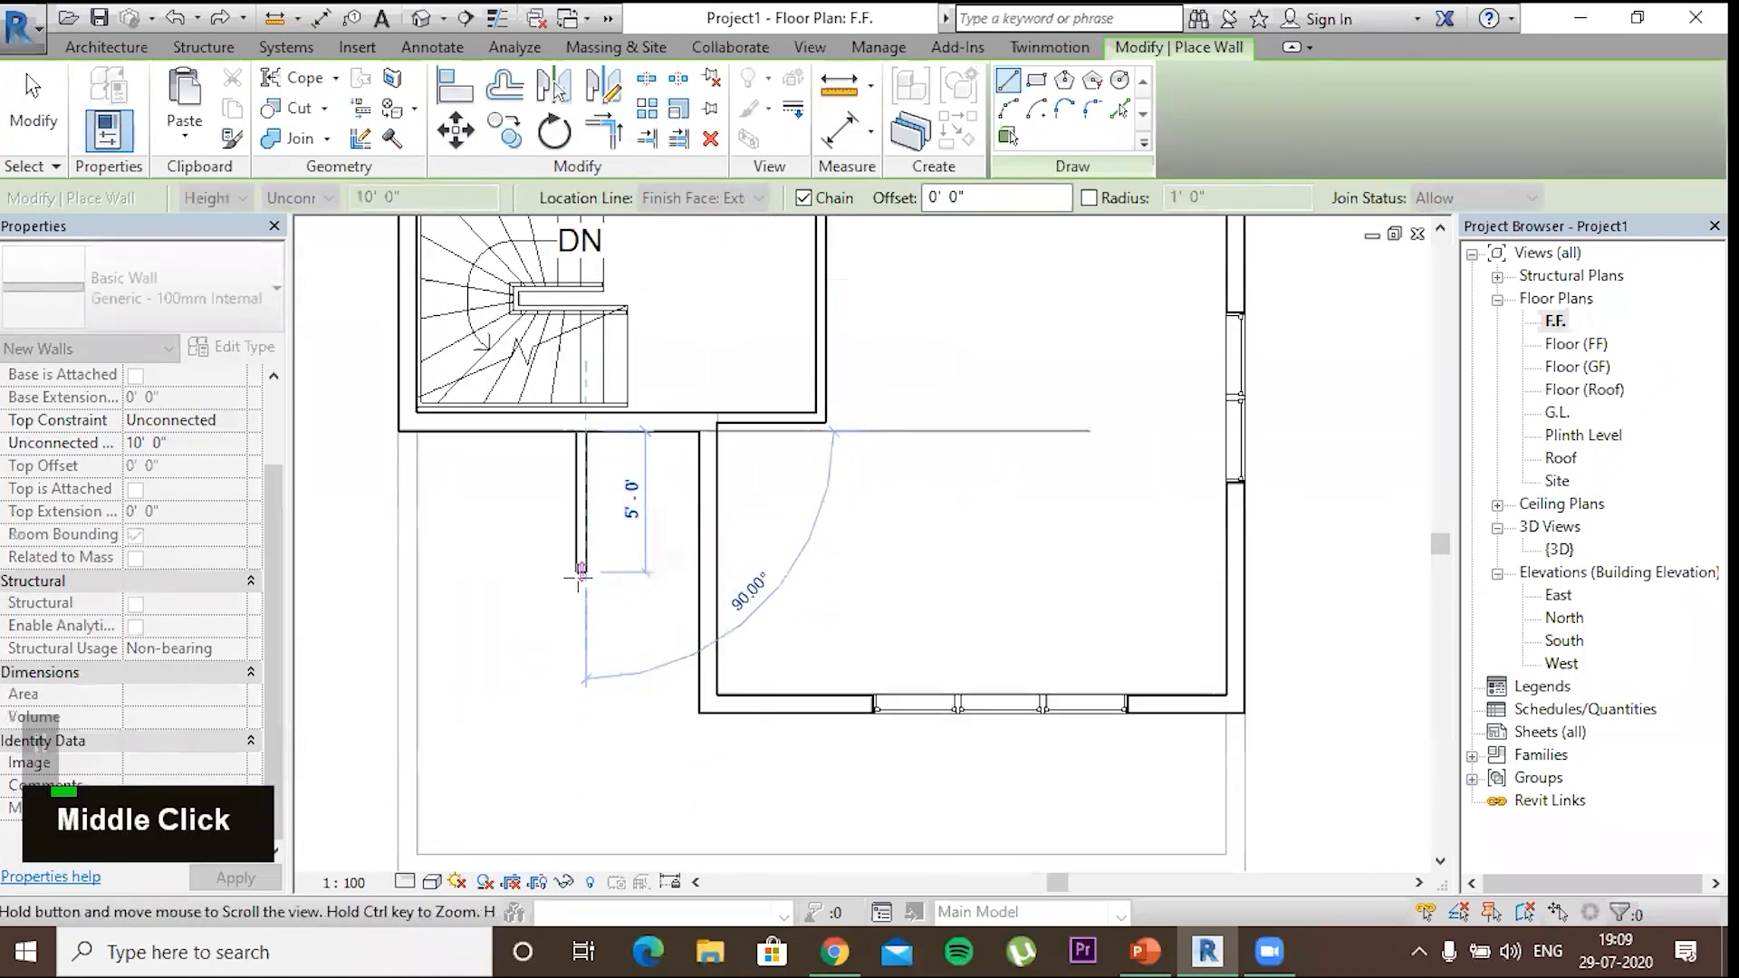
pyautogui.press('Escape')
pyautogui.press('Escape')
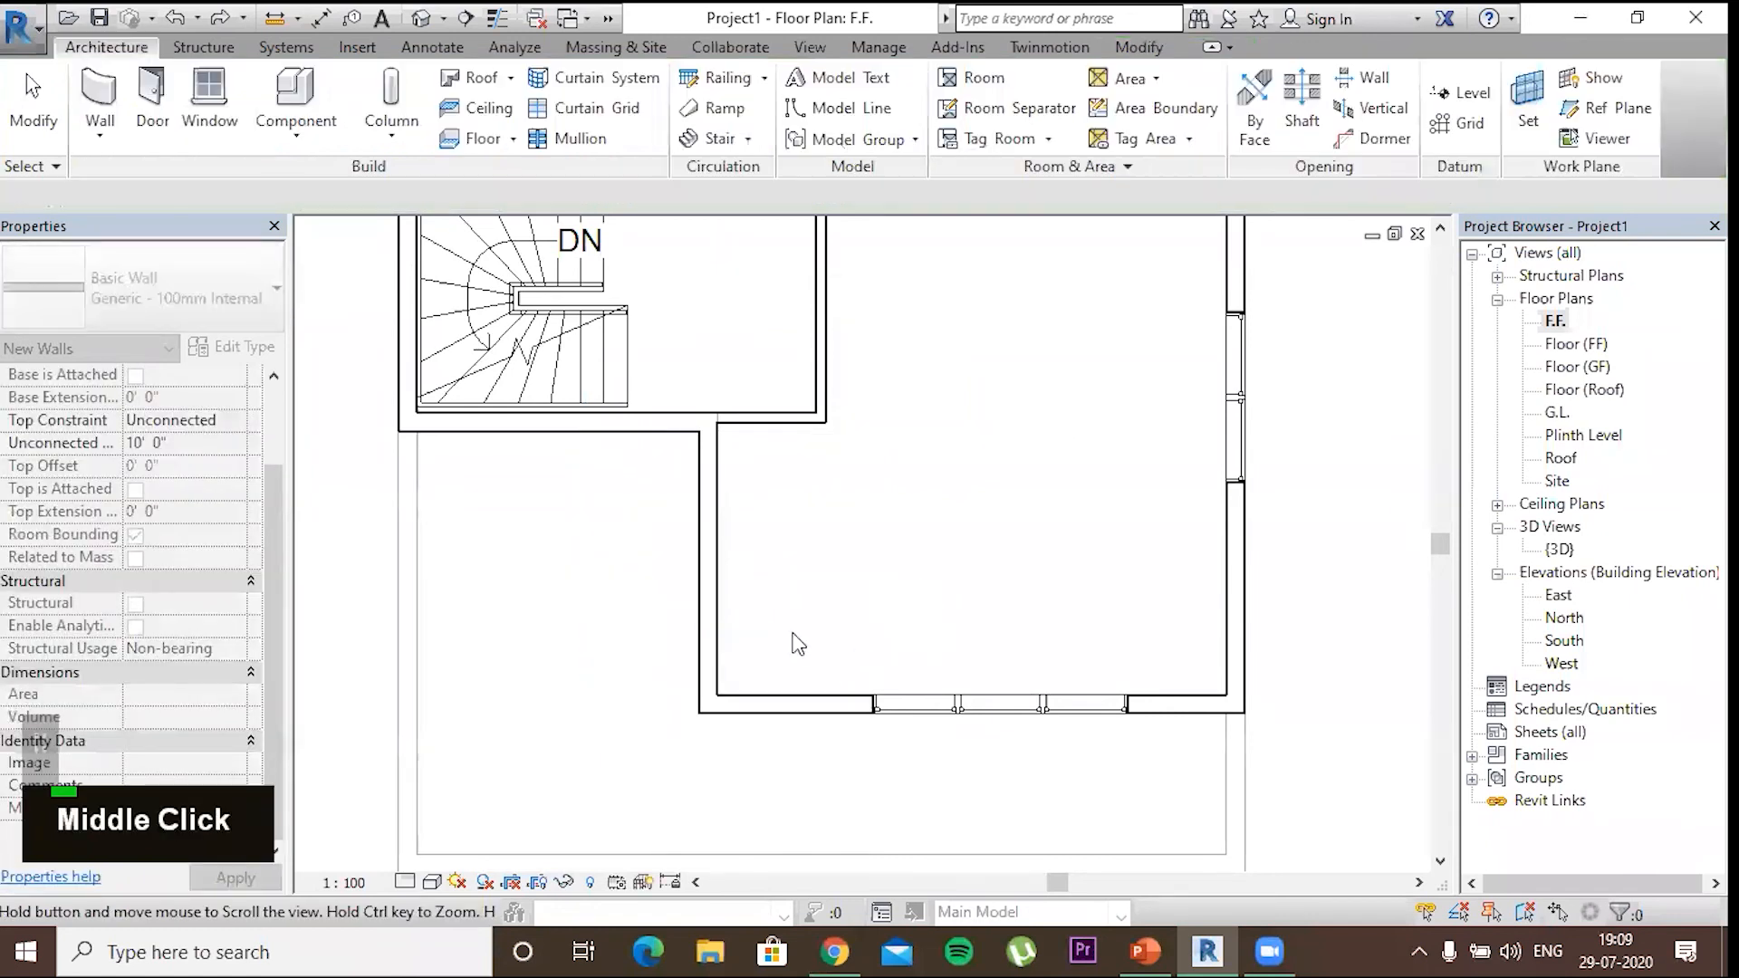
pyautogui.scroll(-2, 704, 603)
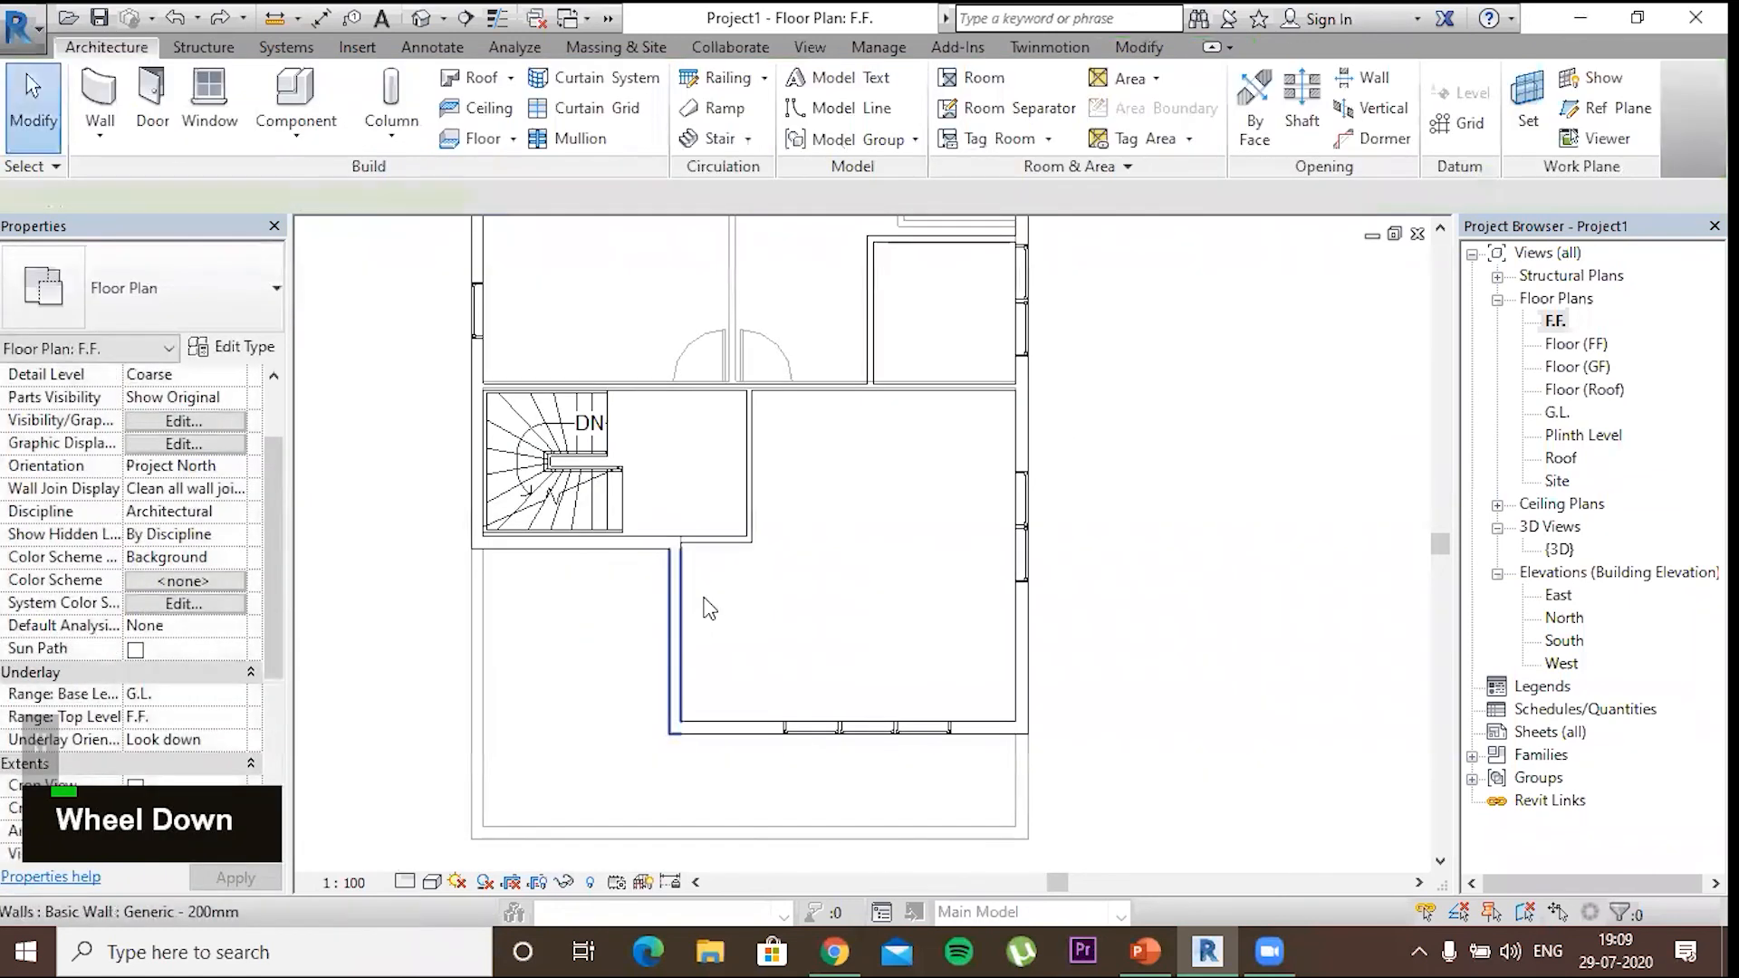
pyautogui.click(674, 625)
pyautogui.click(872, 578)
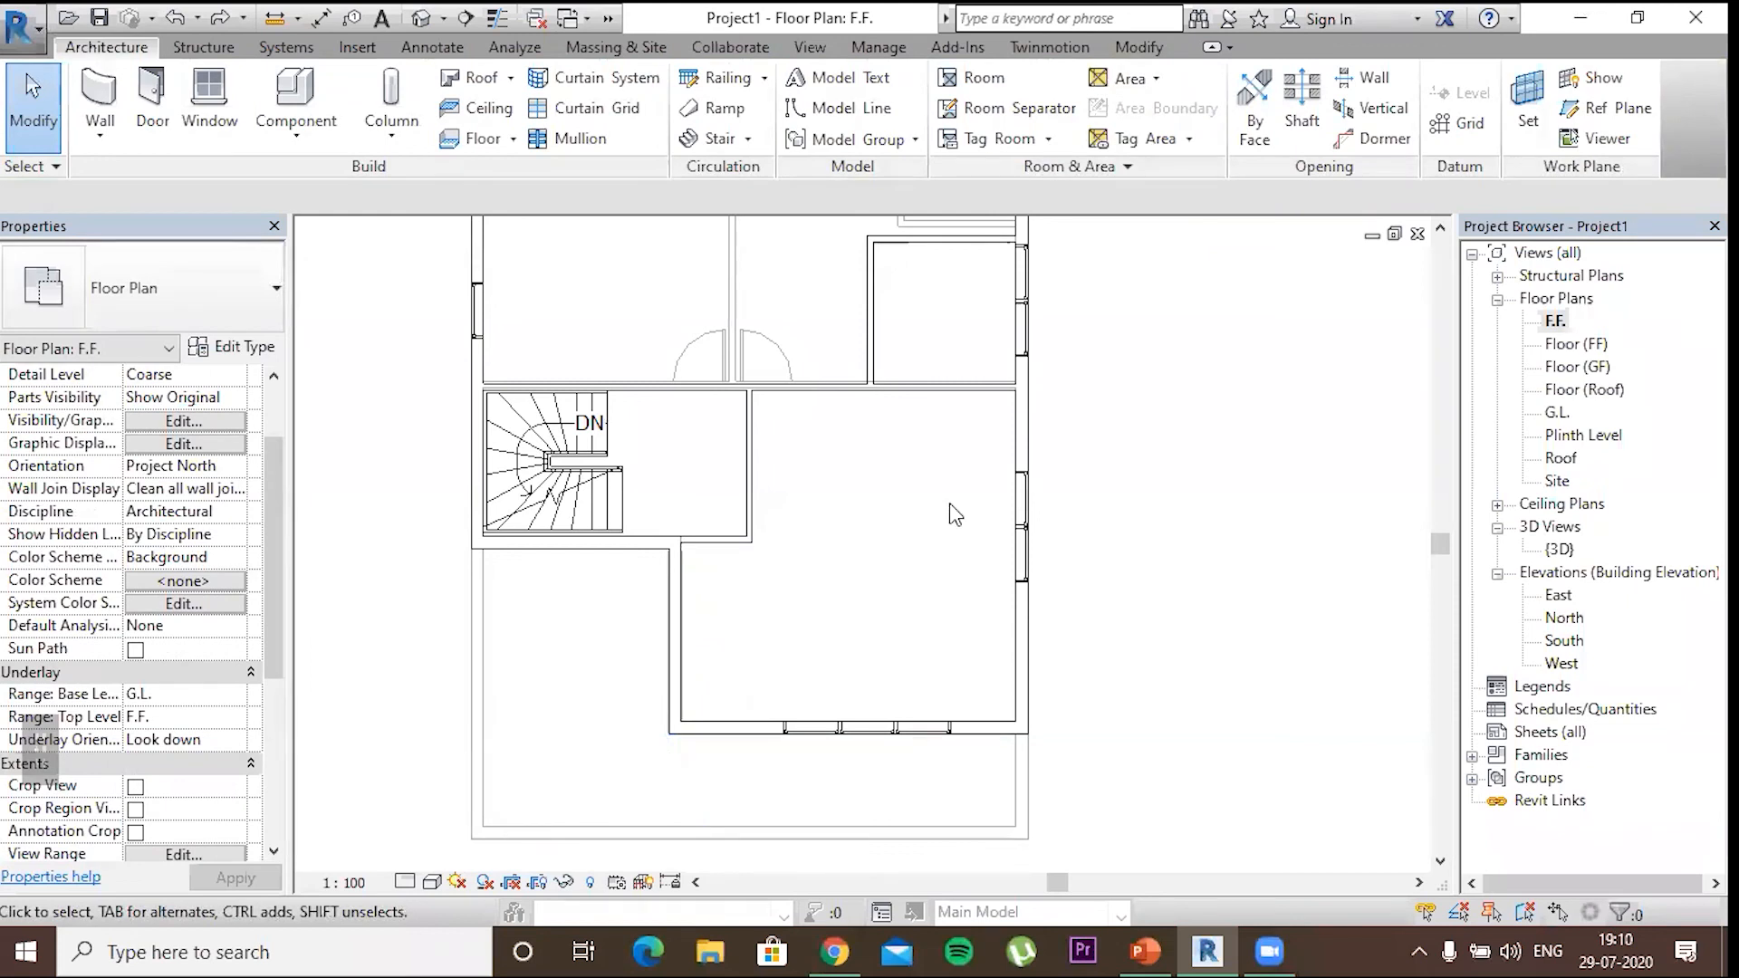
# Shorten the outer side wall beside the stair to about 18'-10", ending it level with the ground-floor bathroom underlay's lower edge
pyautogui.scroll(-2, 949, 503)
pyautogui.moveTo(851, 267); pyautogui.dragTo(776, 451, button='middle')
pyautogui.scroll(3, 798, 417)
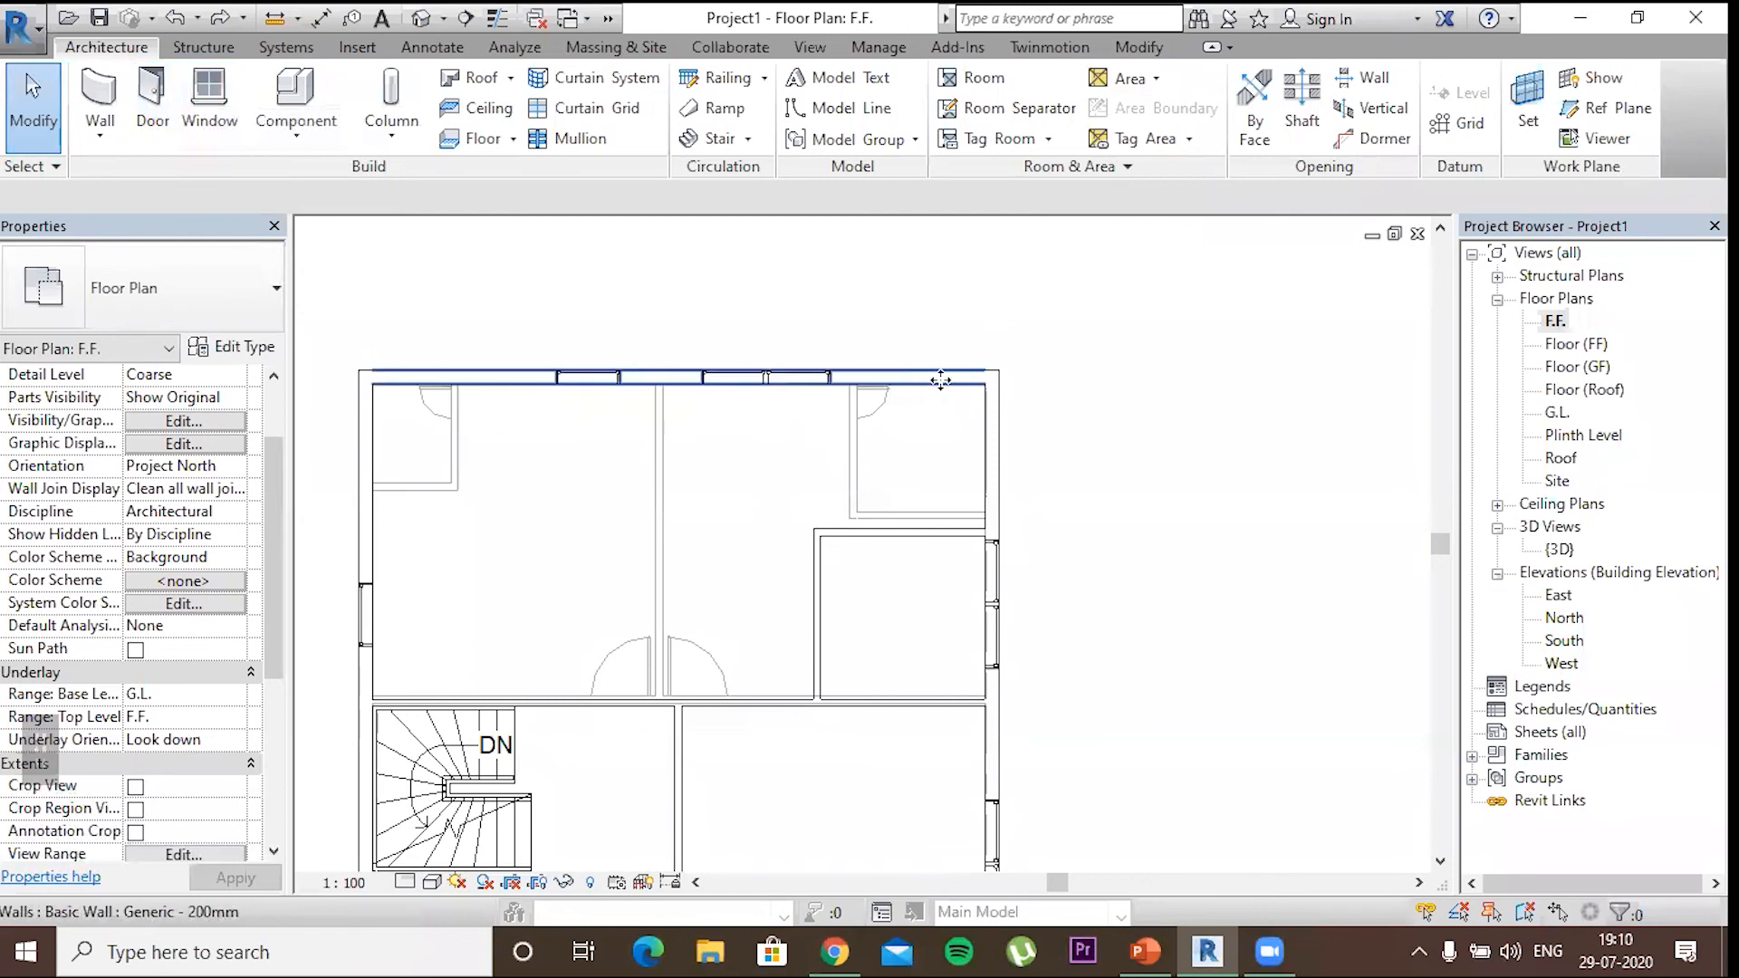
pyautogui.click(976, 376)
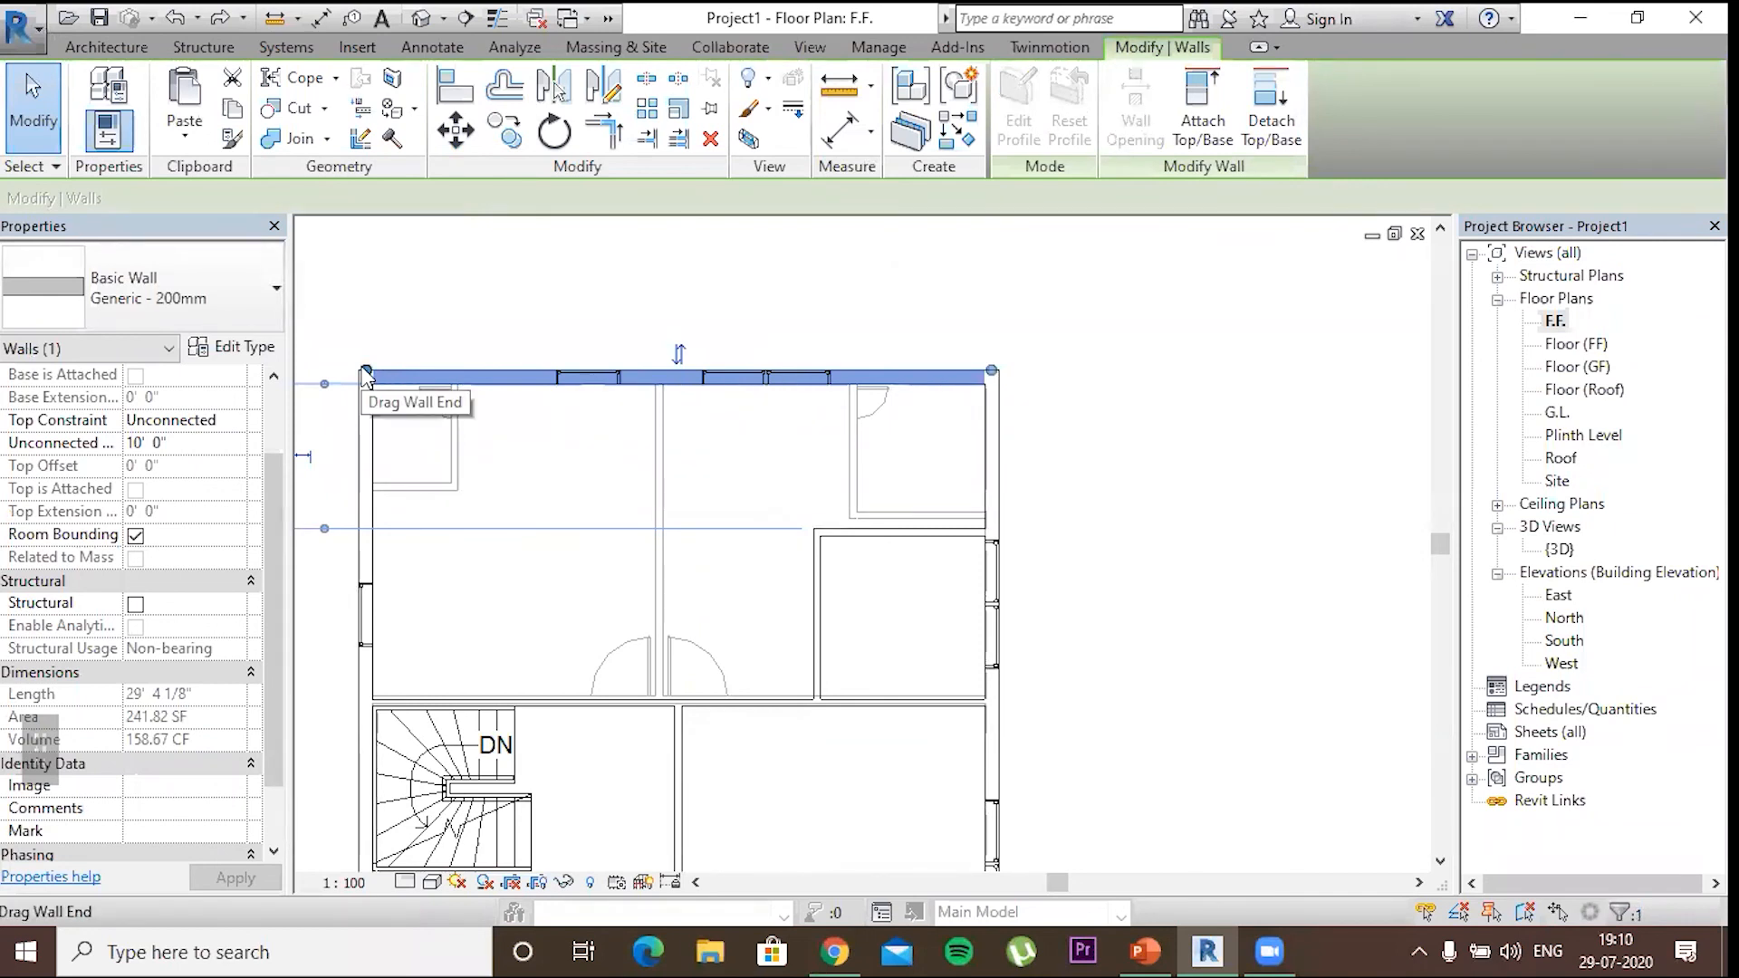
pyautogui.press('Escape')
pyautogui.click(430, 379)
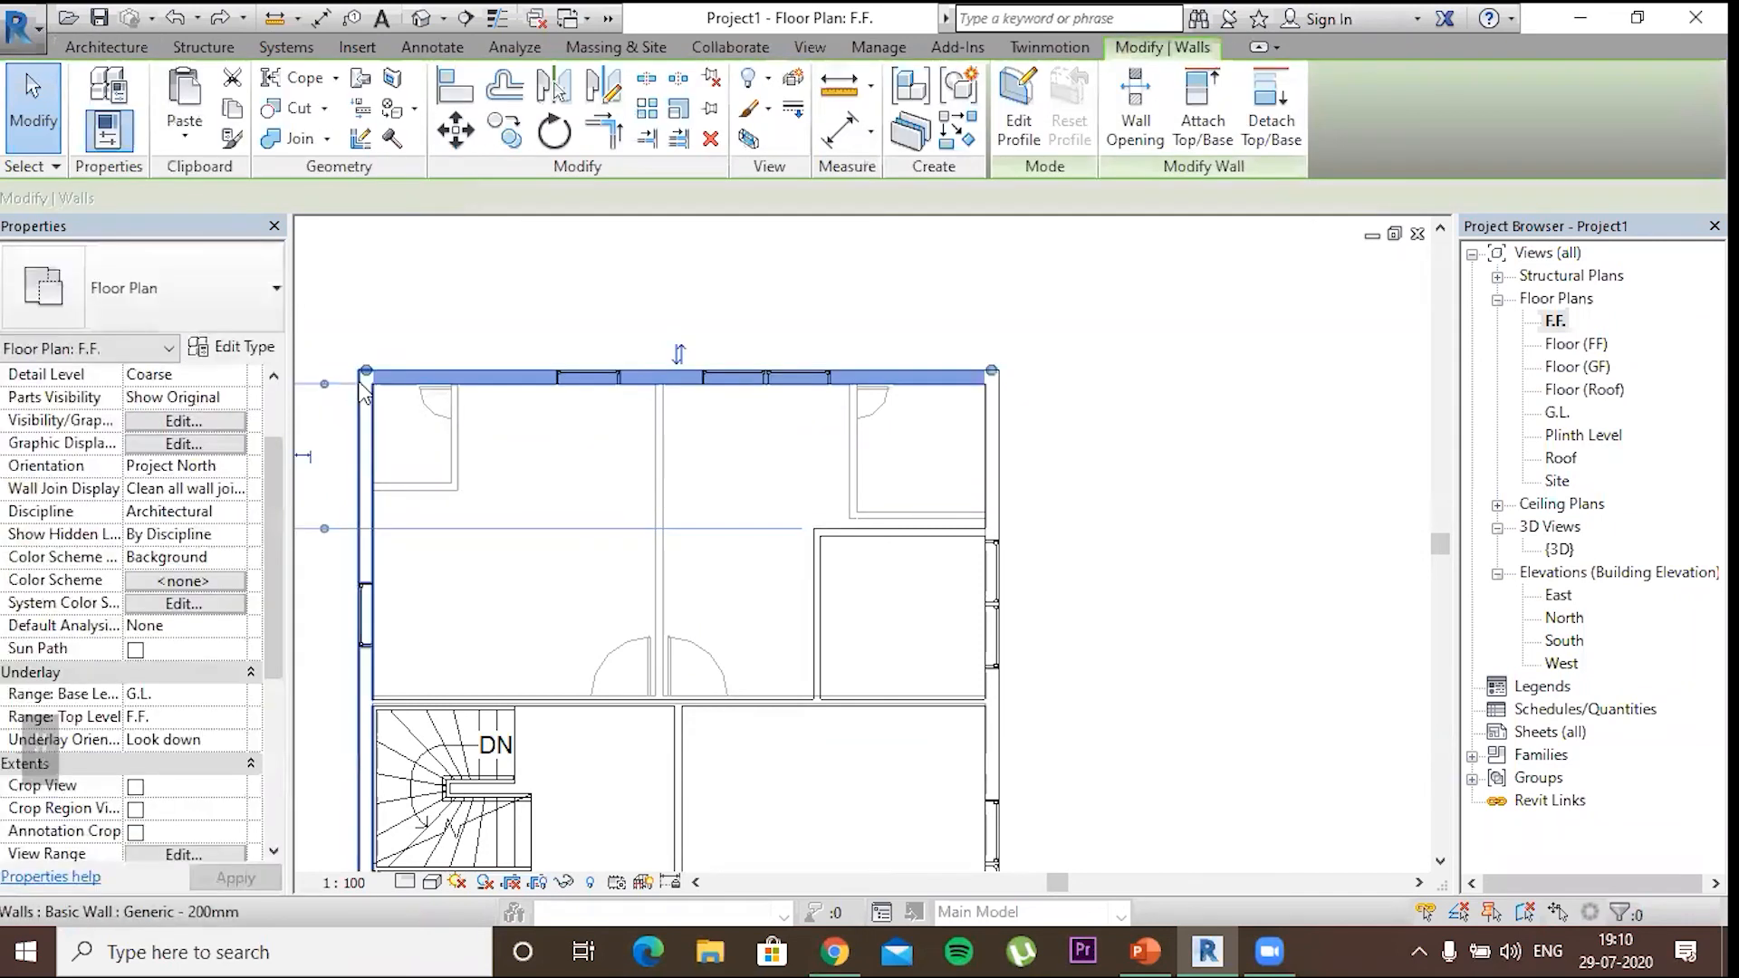
pyautogui.click(365, 390)
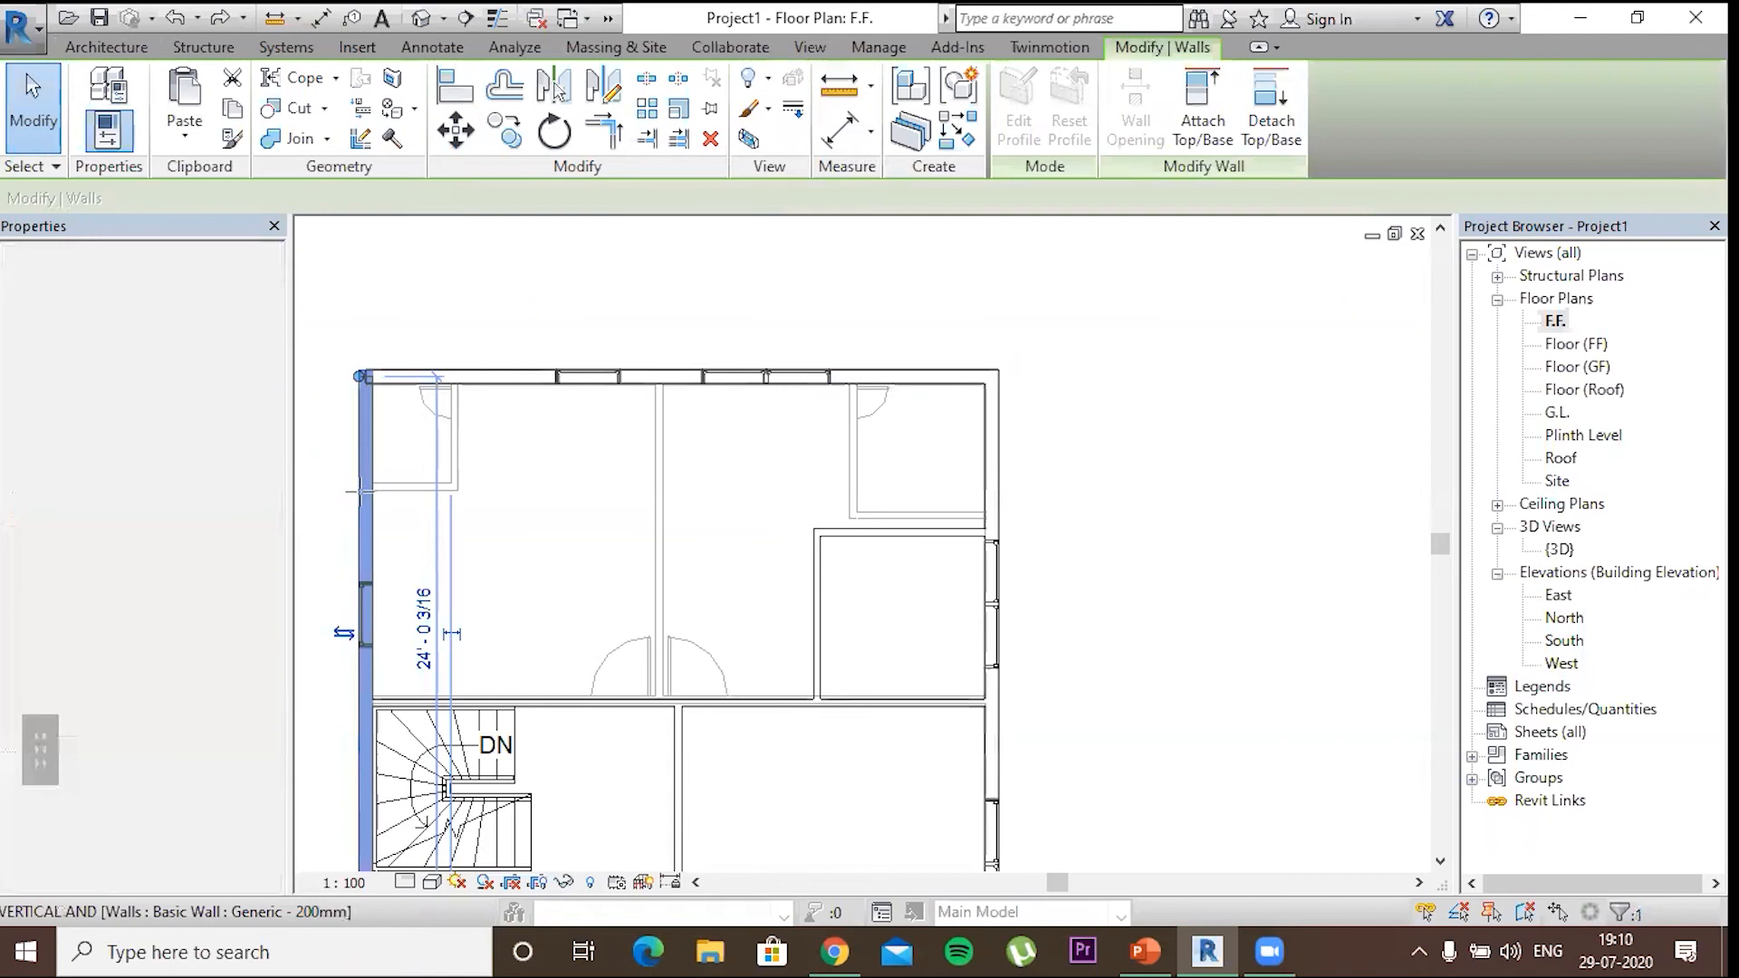
pyautogui.press('Delete')
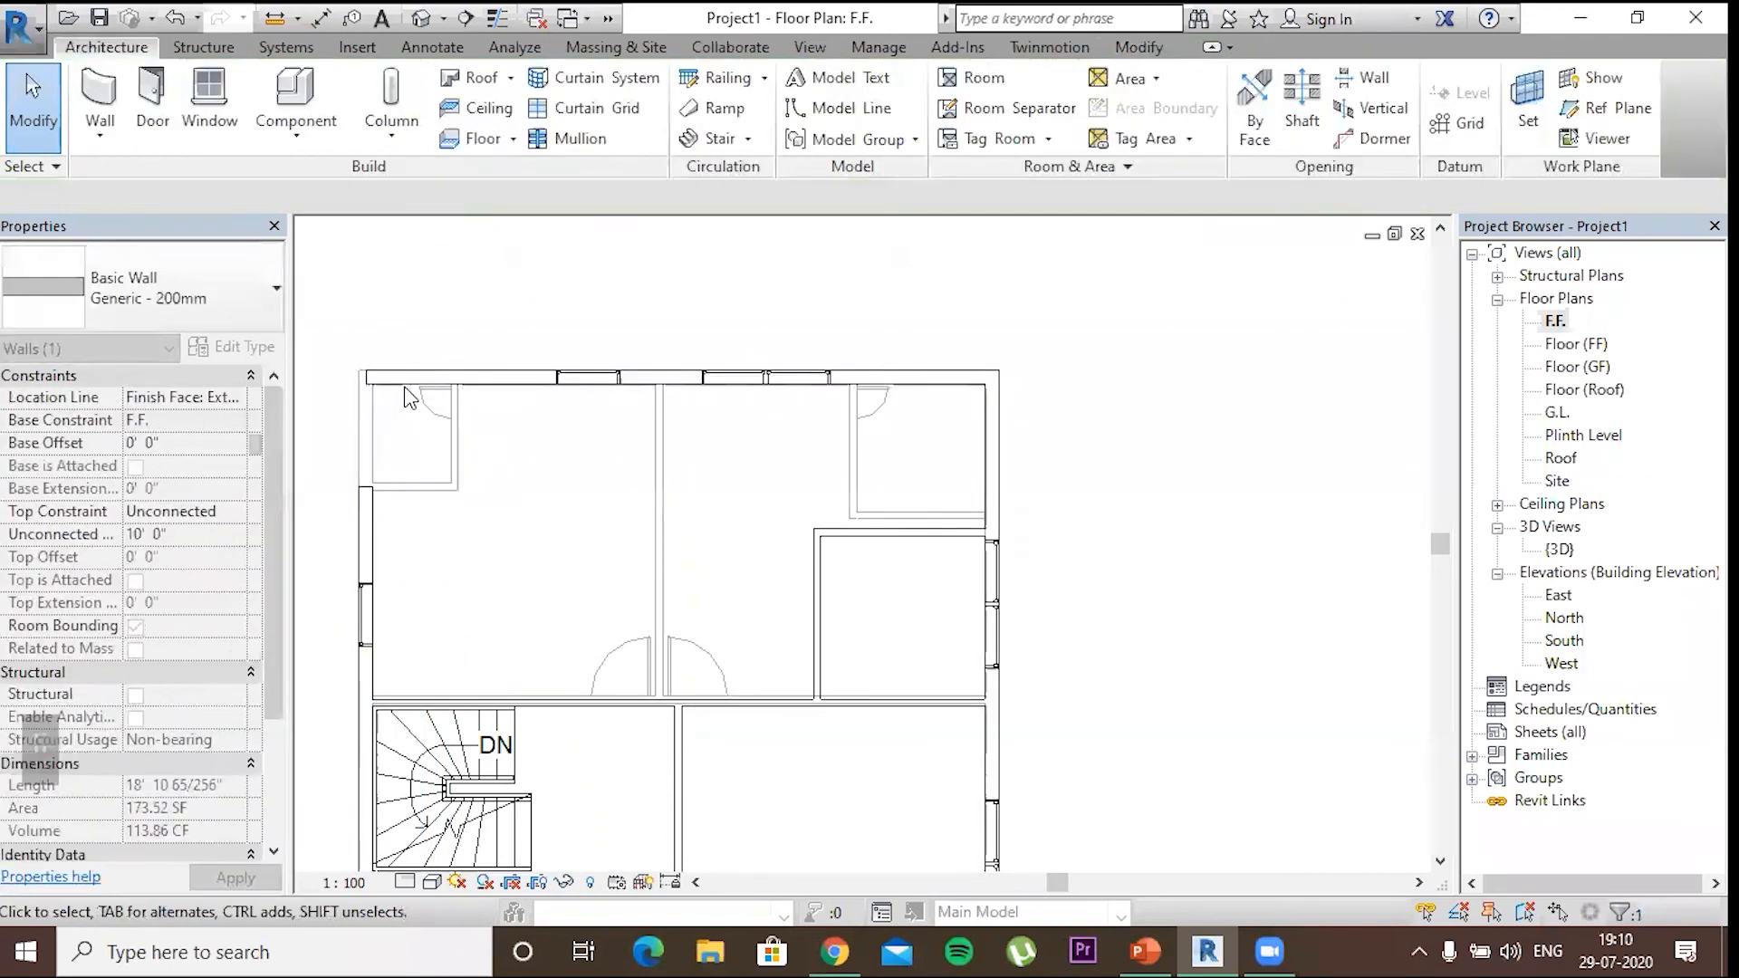
# Shorten the upper outer wall to about 20'-5", ending it at the near edge of its smaller window
pyautogui.click(517, 373)
pyautogui.moveTo(547, 375); pyautogui.dragTo(554, 372)
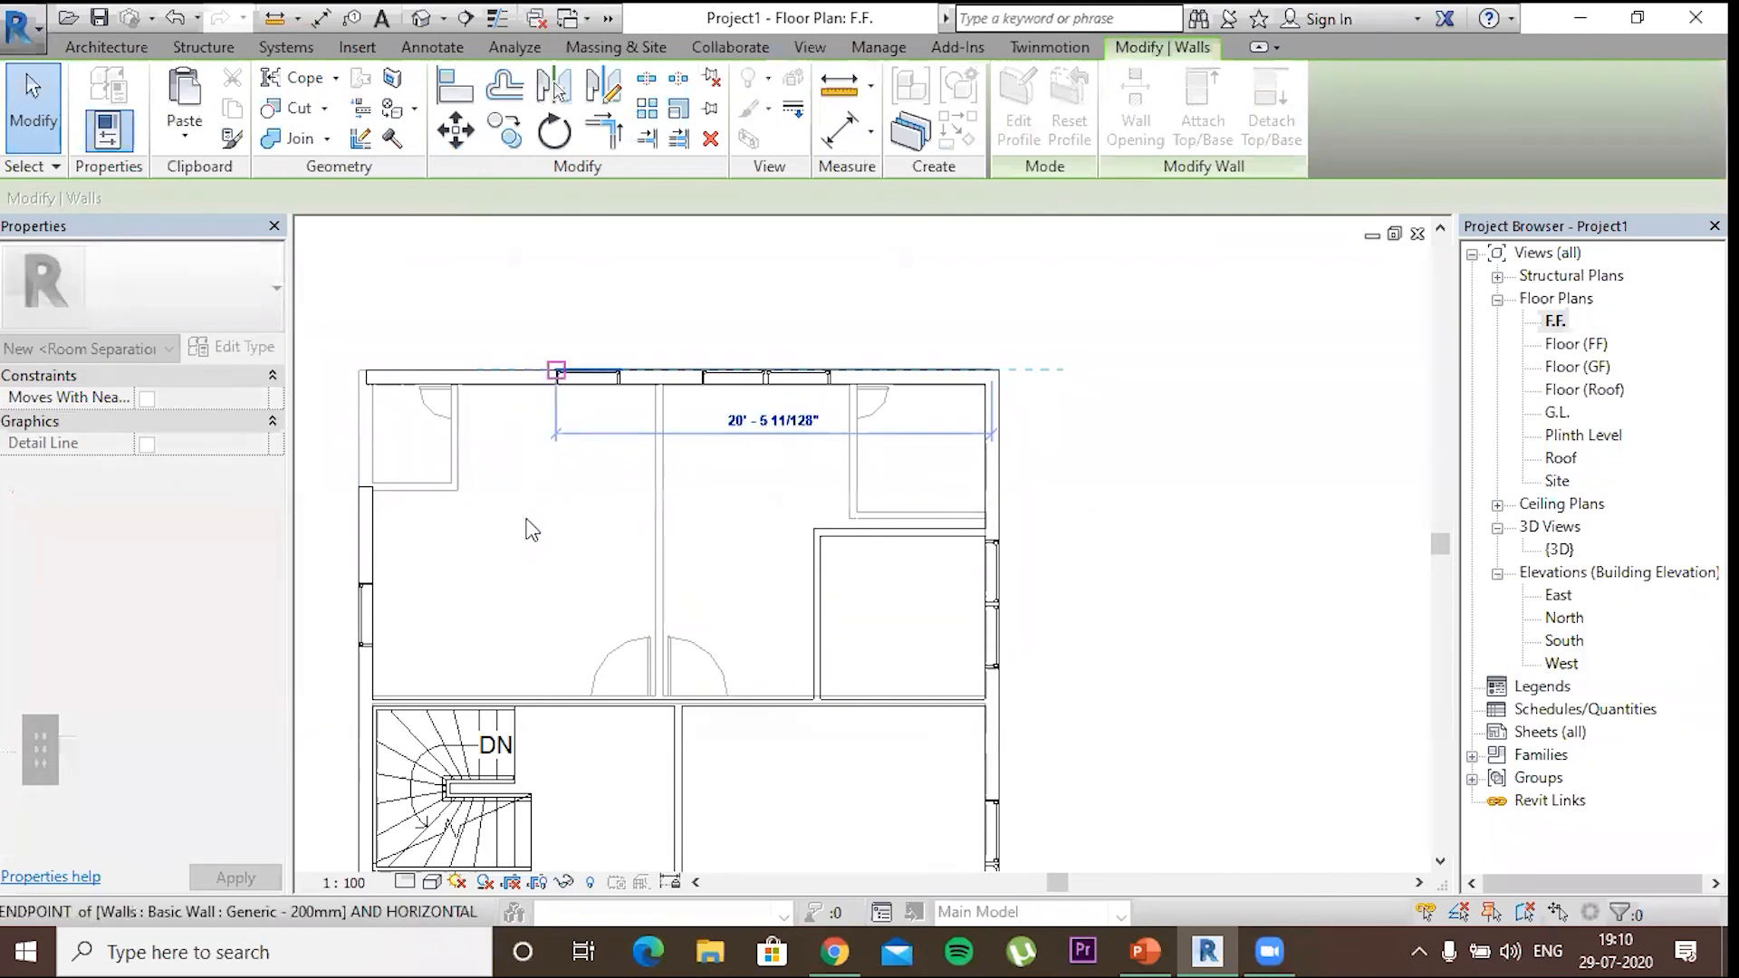
pyautogui.click(552, 444)
pyautogui.scroll(2, 555, 451)
pyautogui.scroll(-2, 556, 453)
pyautogui.moveTo(556, 453); pyautogui.dragTo(659, 462, button='middle')
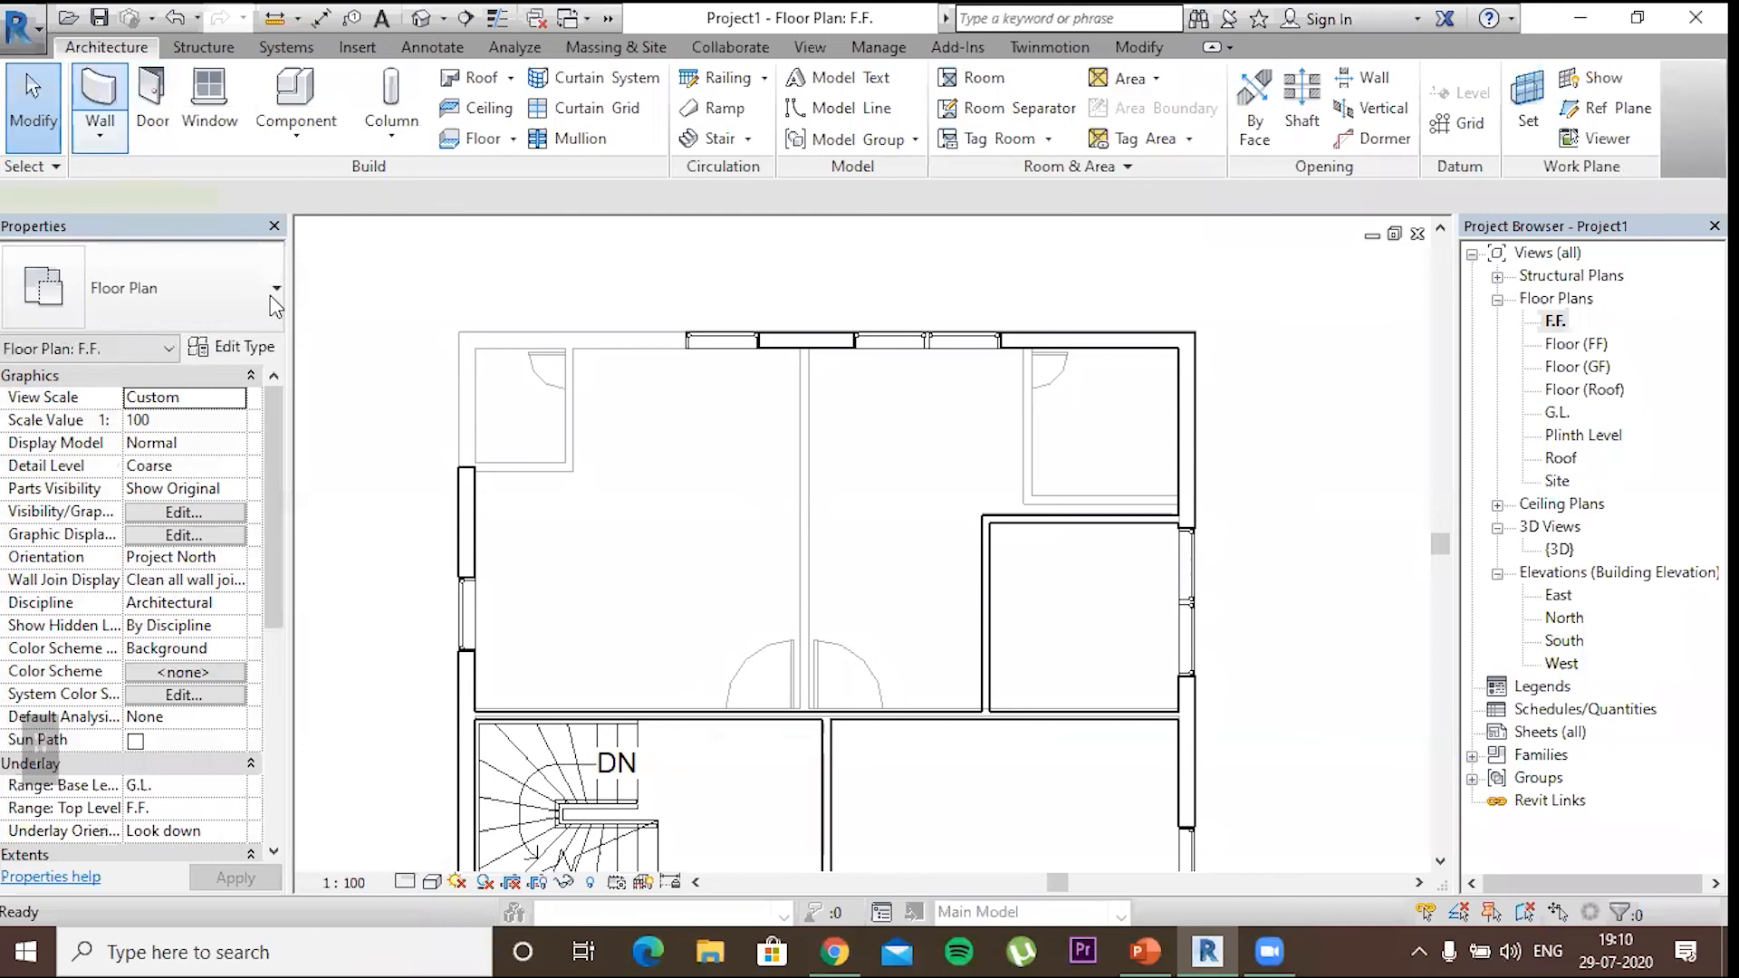
# Draw a Generic - 100mm Internal wall about 7'-4" long inward from the shortened side wall's end, past the bathroom underlay
pyautogui.press('w')
pyautogui.press('a')
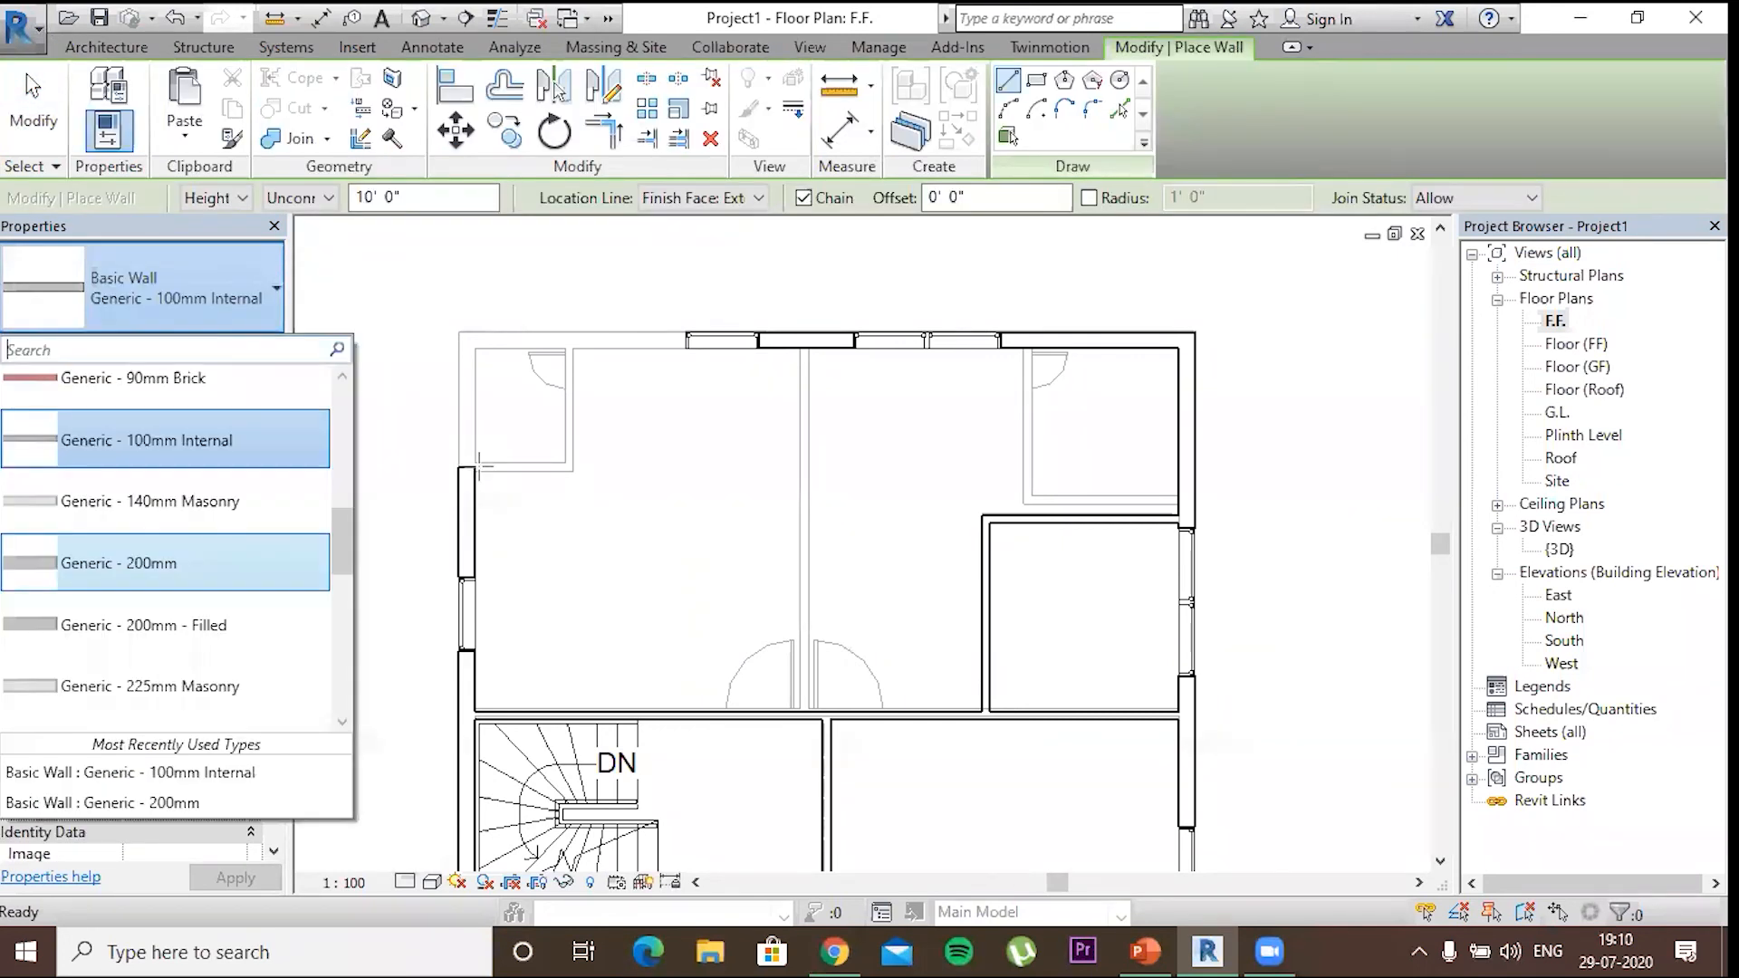
pyautogui.click(470, 463)
pyautogui.click(472, 471)
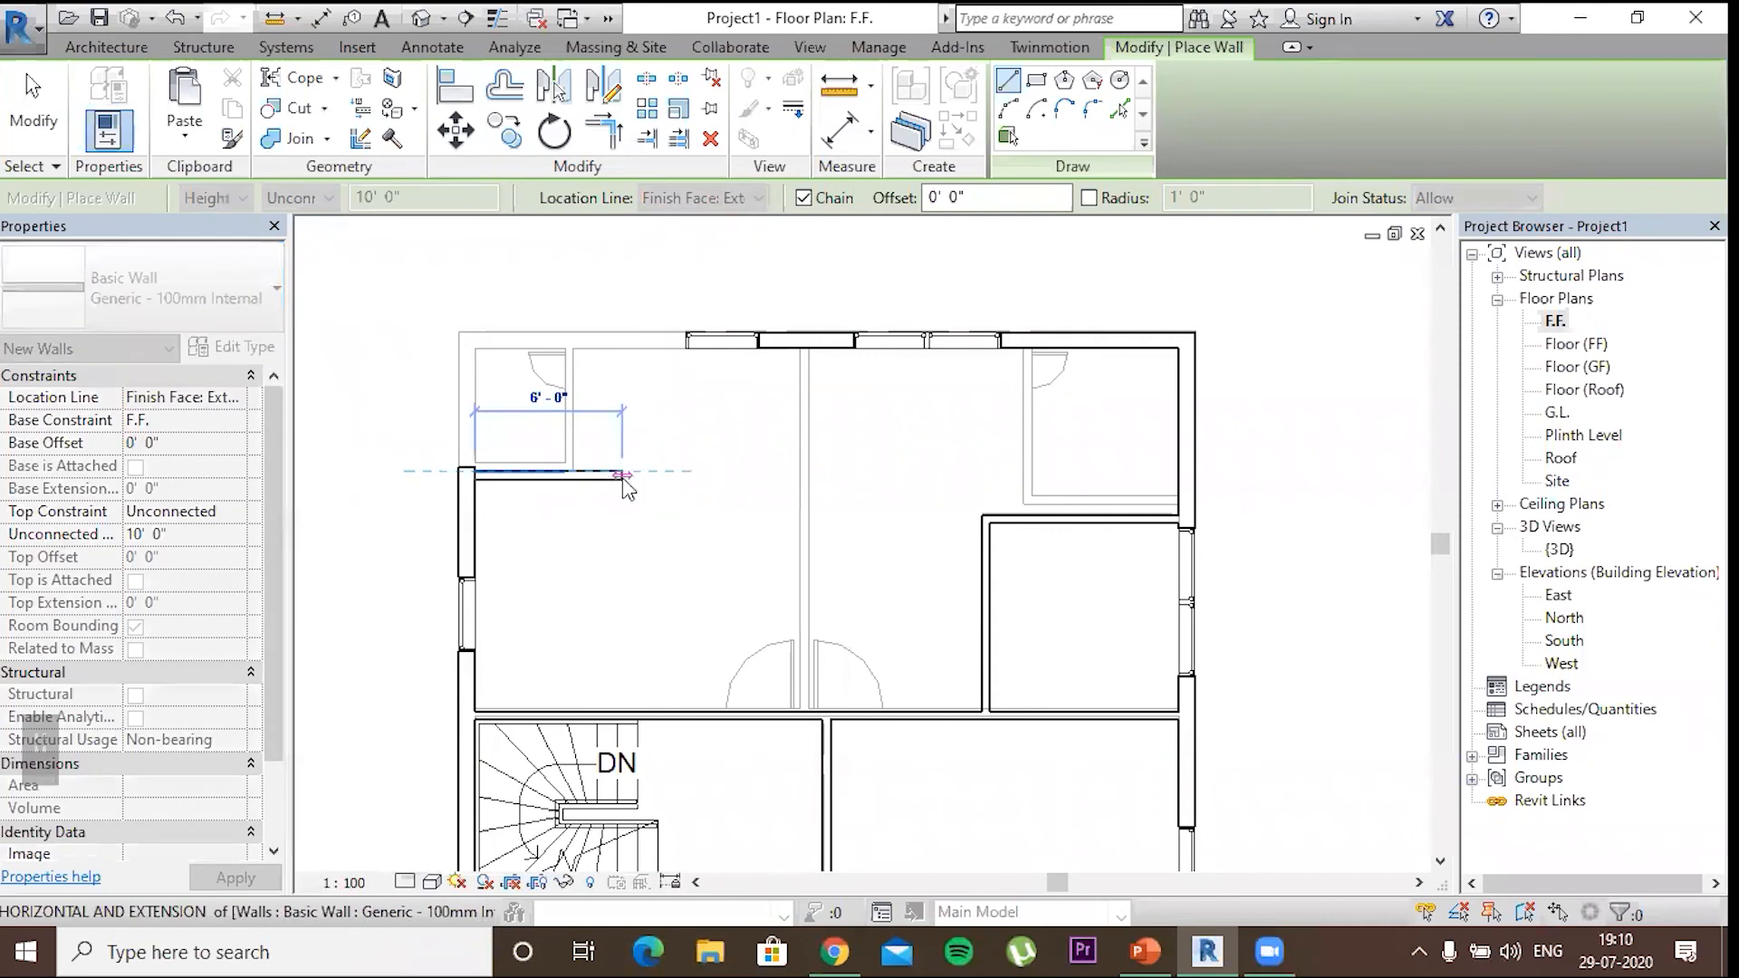
pyautogui.press('Escape')
pyautogui.scroll(3, 475, 472)
pyautogui.click(482, 471)
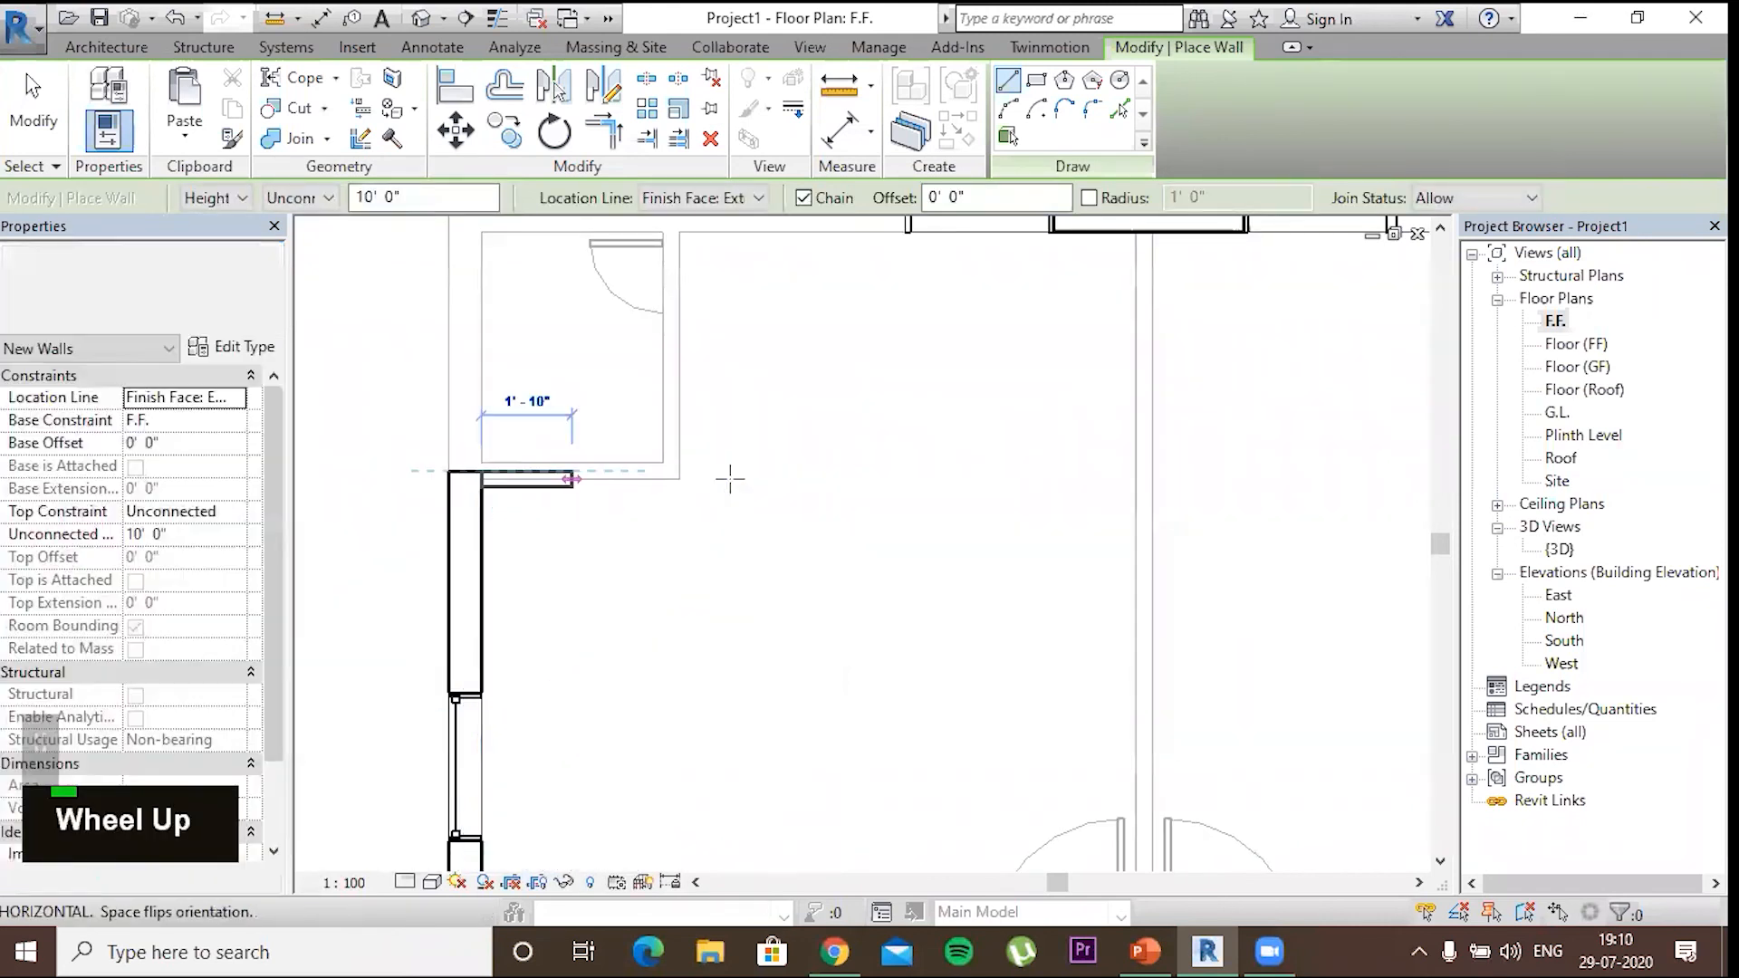
pyautogui.middleClick(885, 515)
pyautogui.moveTo(884, 514); pyautogui.dragTo(825, 552, button='middle')
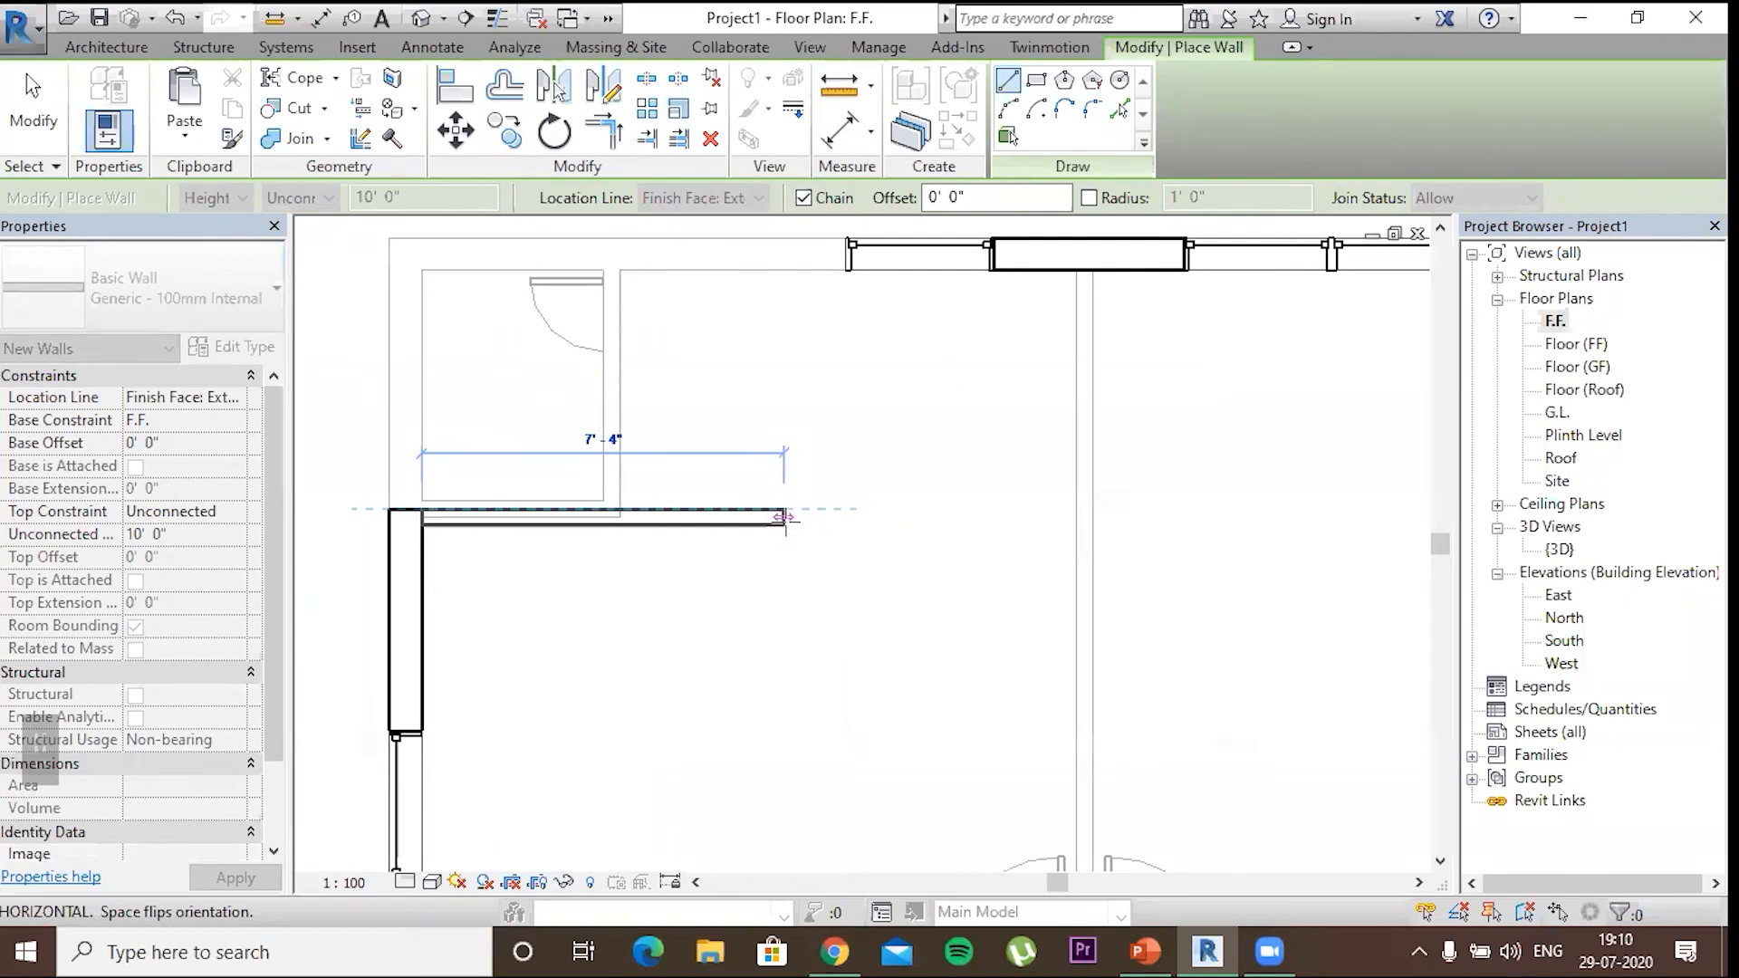
pyautogui.click(792, 516)
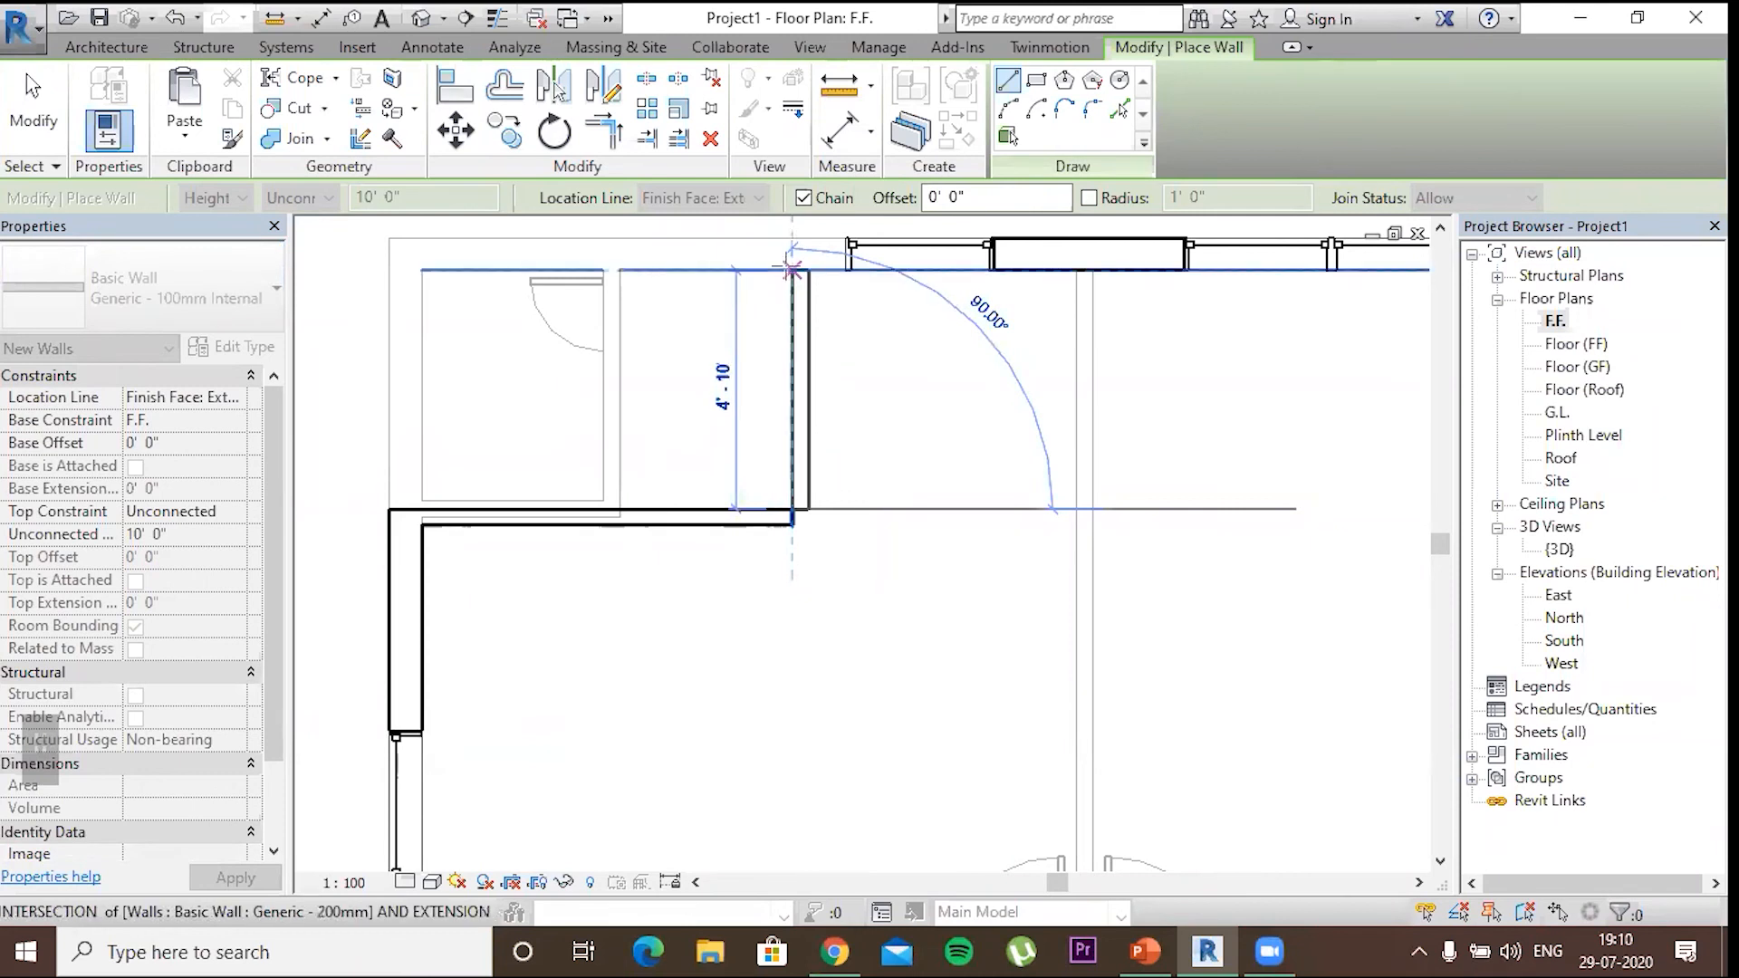
# Continue the wall chain 4'-10" perpendicular to the inner face line of the upper outer wall
pyautogui.click(792, 269)
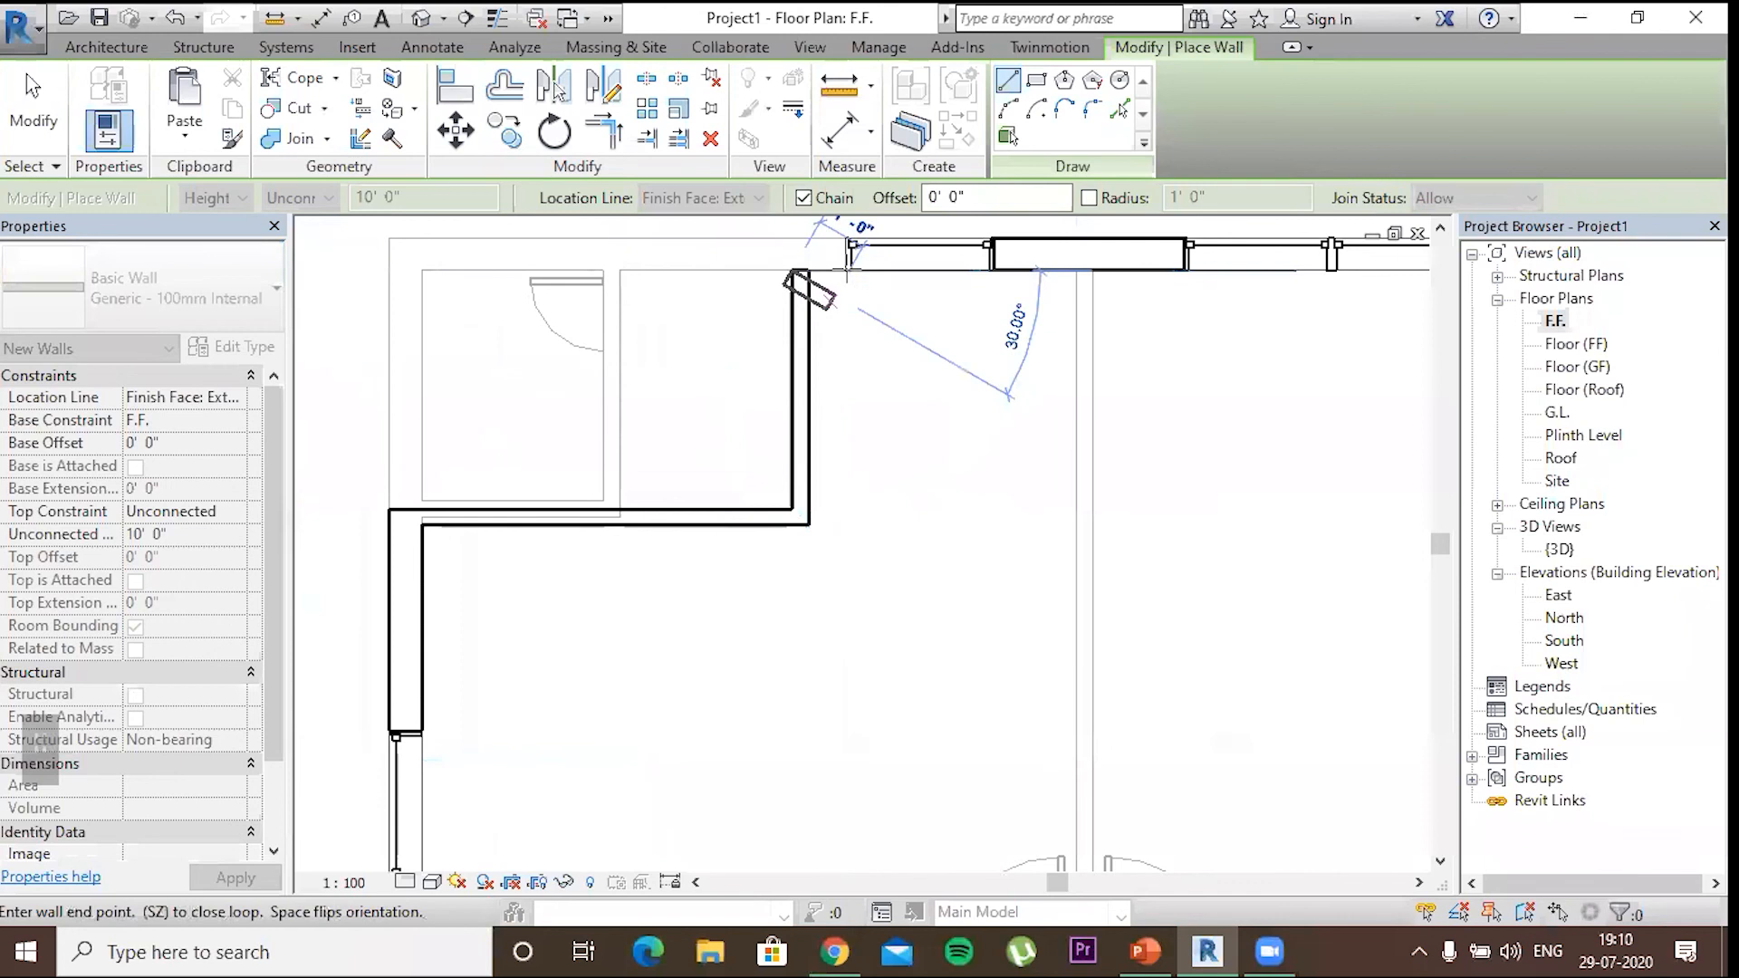
pyautogui.press('Escape')
pyautogui.press('Escape')
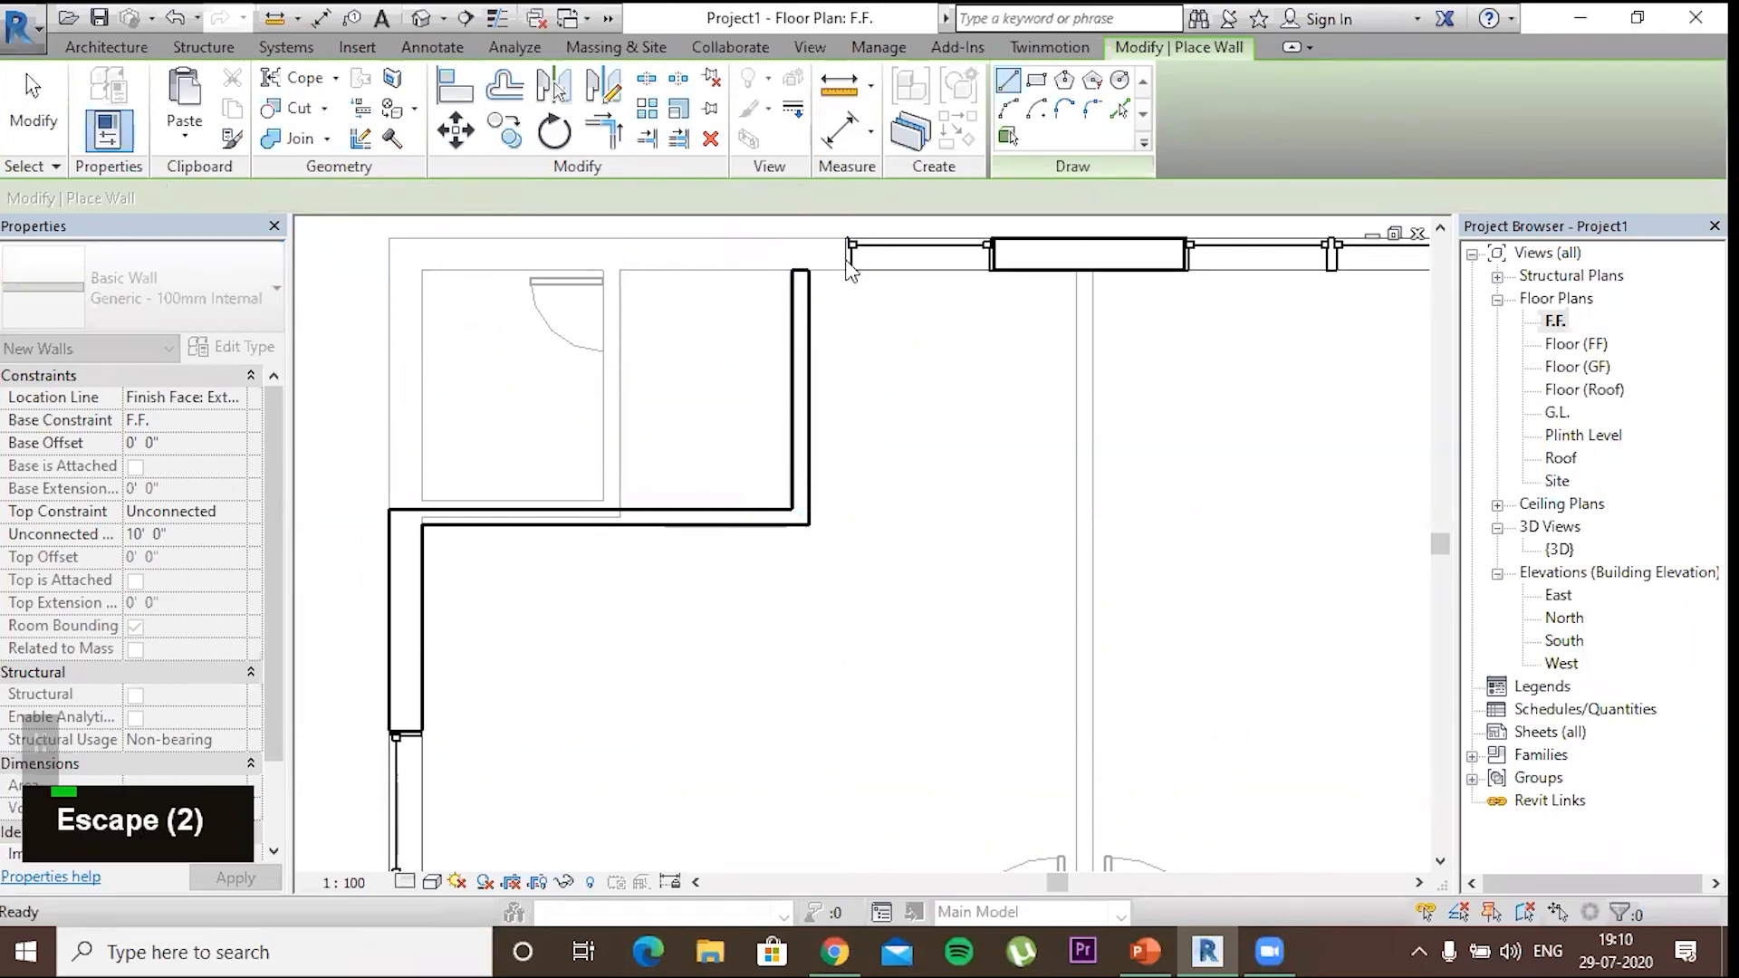
pyautogui.press('Escape')
# Extend the upper outer wall's free end to meet the new perpendicular partition, closing the recessed corner
pyautogui.click(851, 257)
pyautogui.click(808, 253)
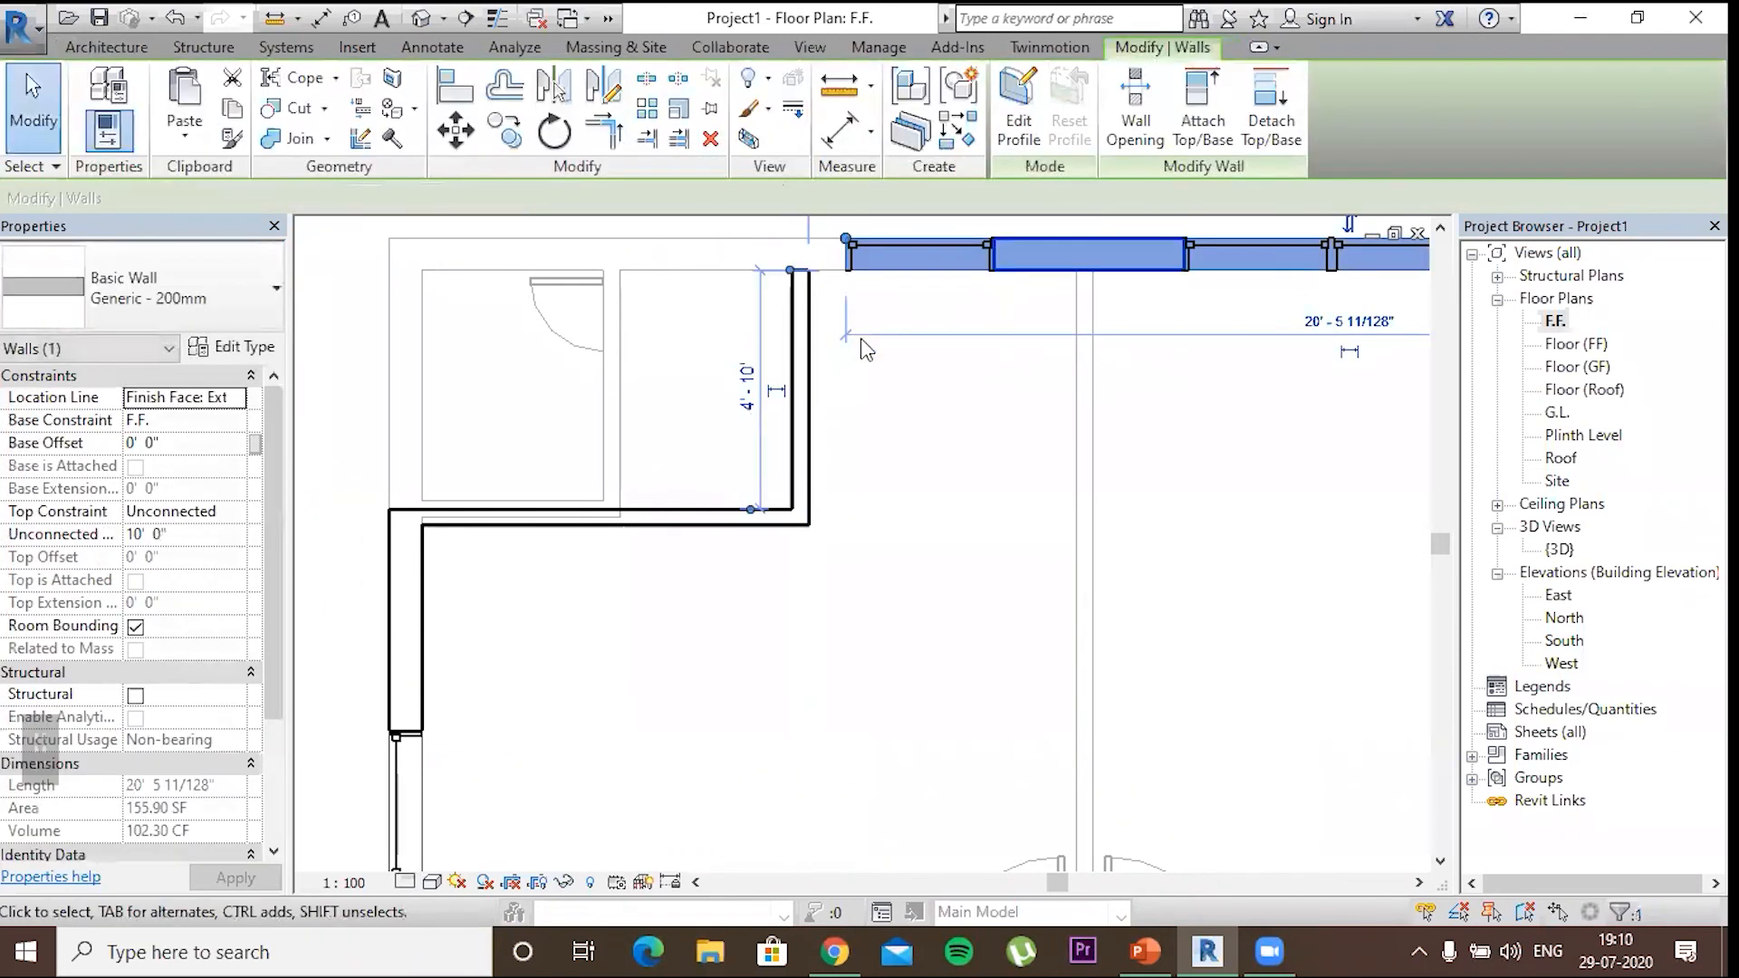
pyautogui.press('Escape')
pyautogui.press('Escape')
# Delete the 0915 x 1525mm casement window beside the new recessed corner in the upper outer wall
pyautogui.click(915, 258)
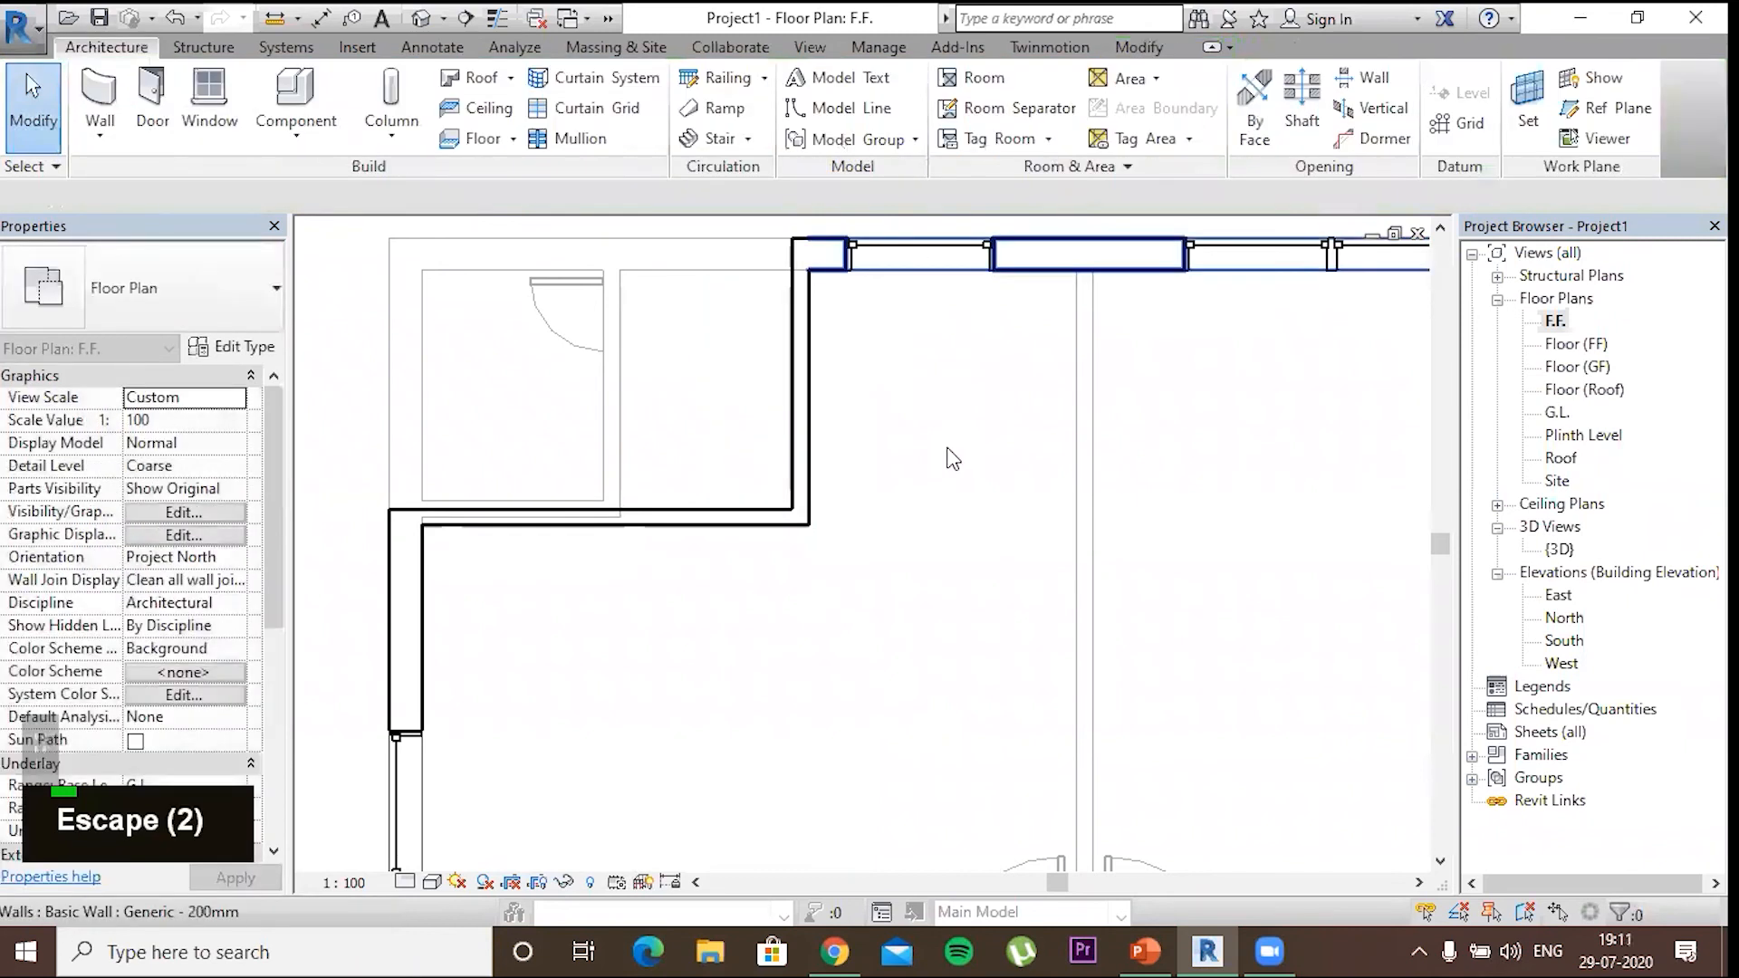
pyautogui.scroll(-3, 919, 390)
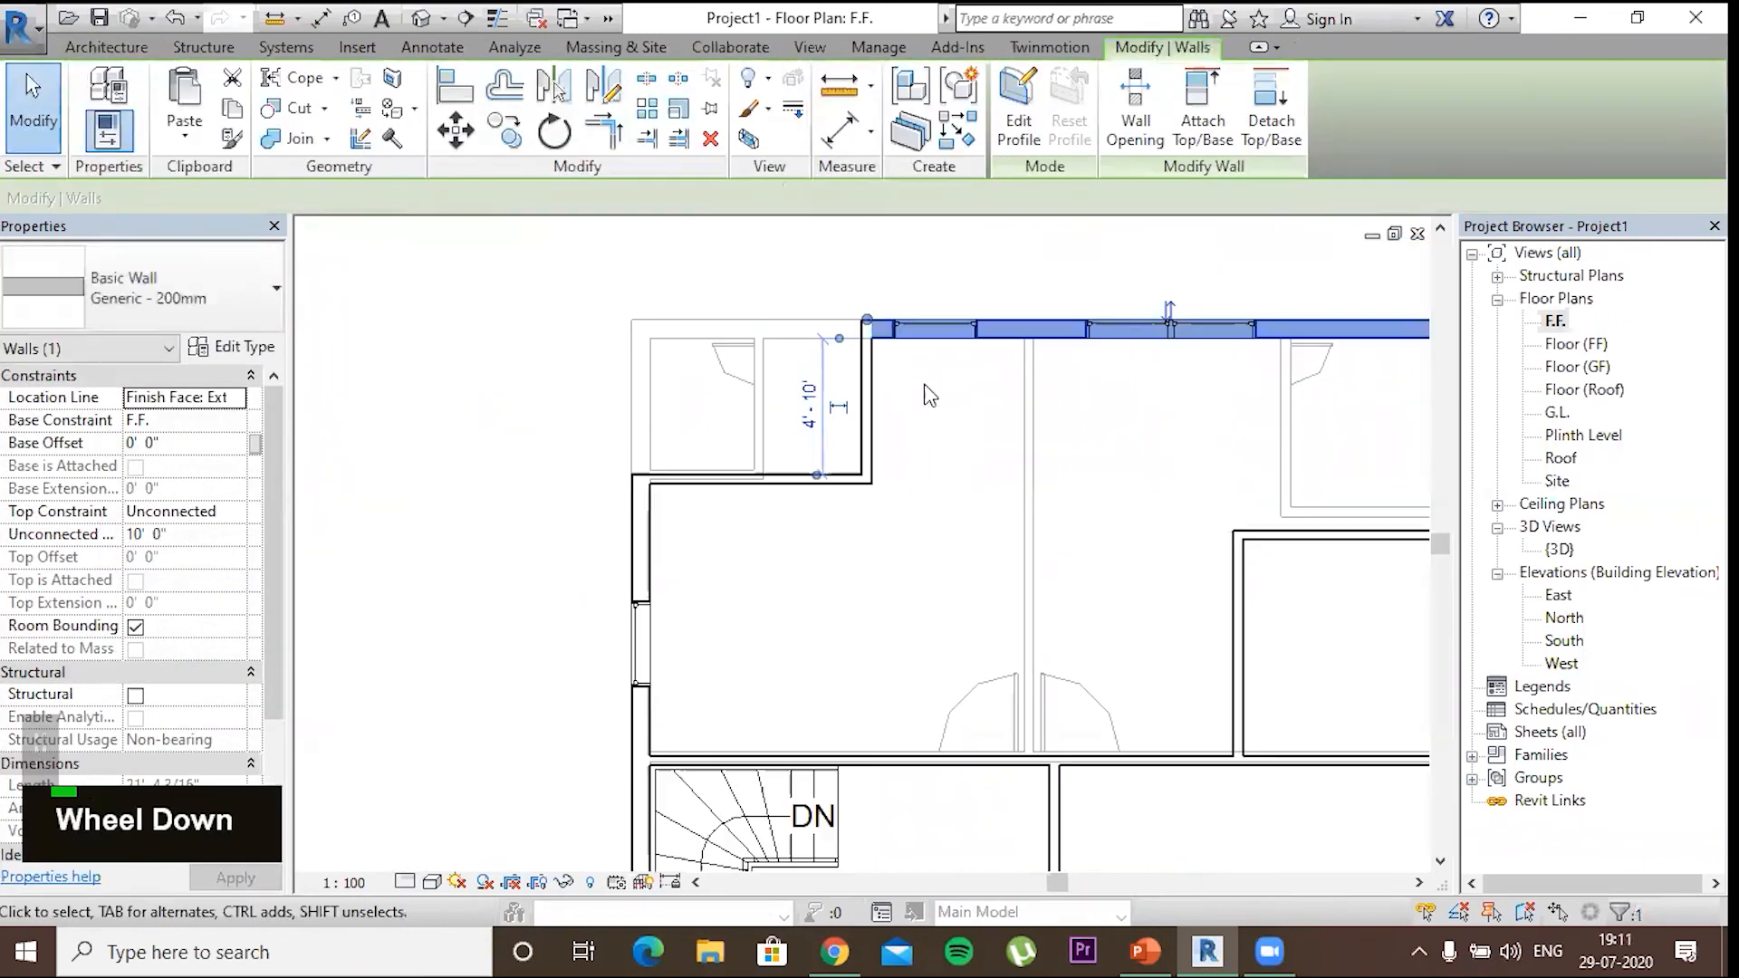
pyautogui.scroll(2, 895, 391)
pyautogui.scroll(1, 894, 389)
pyautogui.rightClick(895, 391)
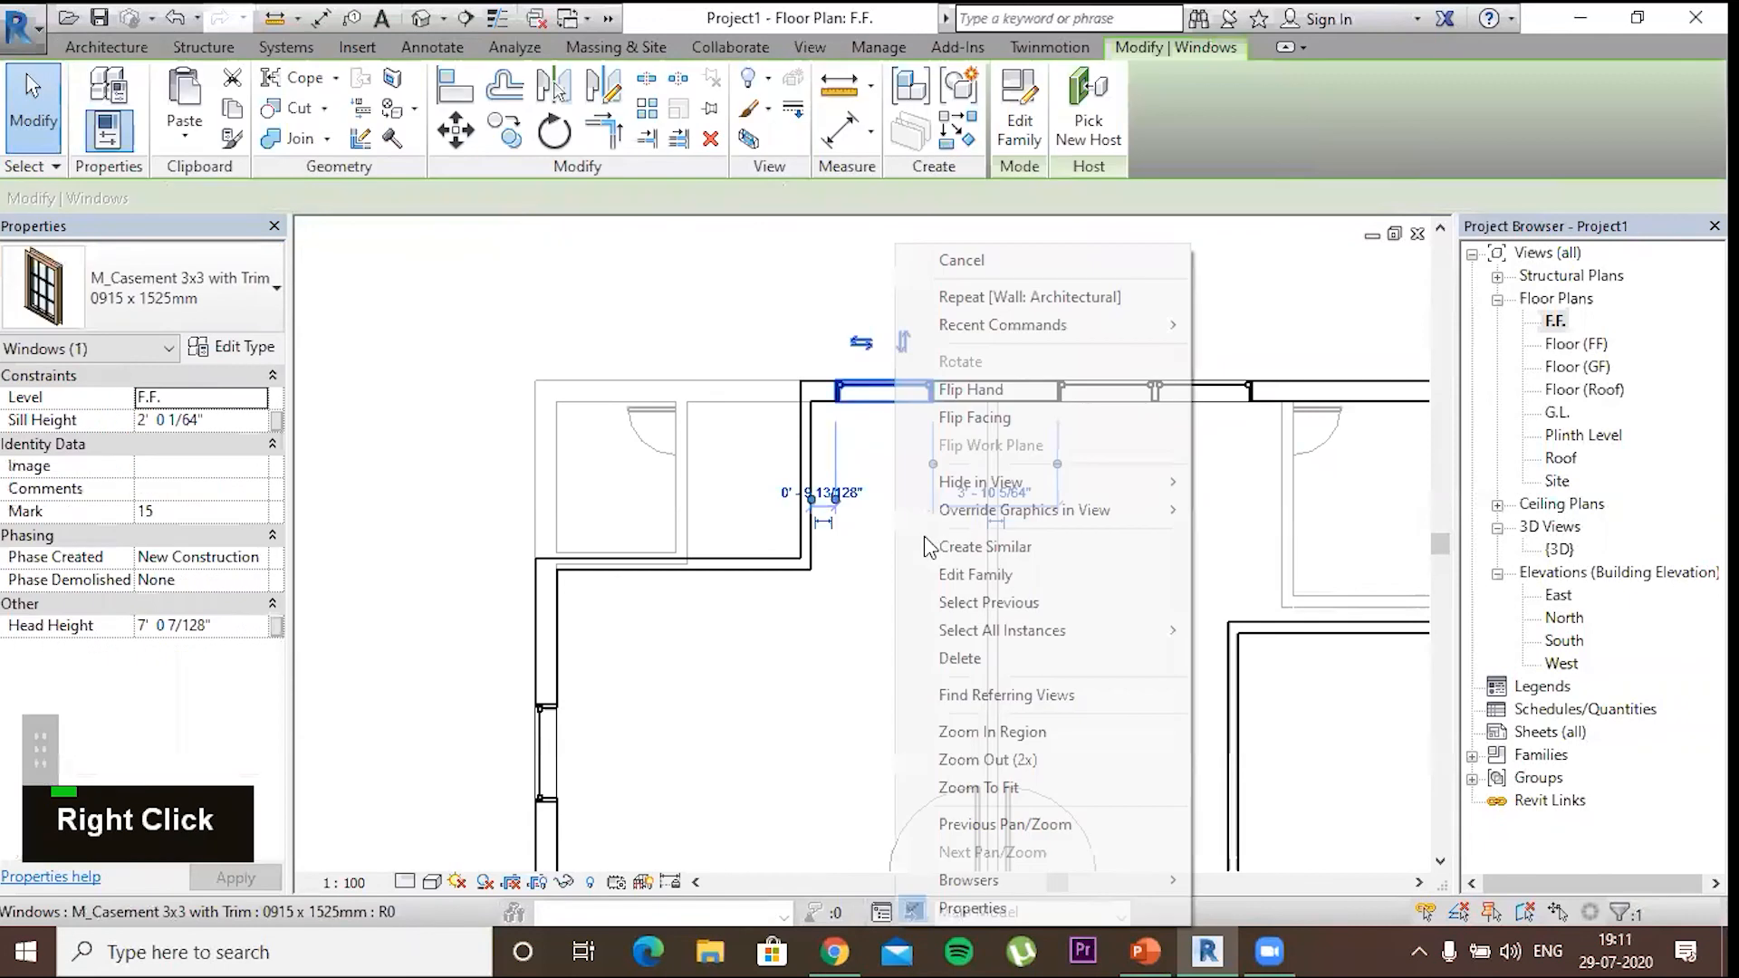
pyautogui.click(955, 657)
# Open the {3D} view and examine the model with its recessed first-floor corner
pyautogui.scroll(-2, 953, 653)
pyautogui.moveTo(953, 654); pyautogui.dragTo(841, 534, button='middle')
pyautogui.doubleClick(1555, 552)
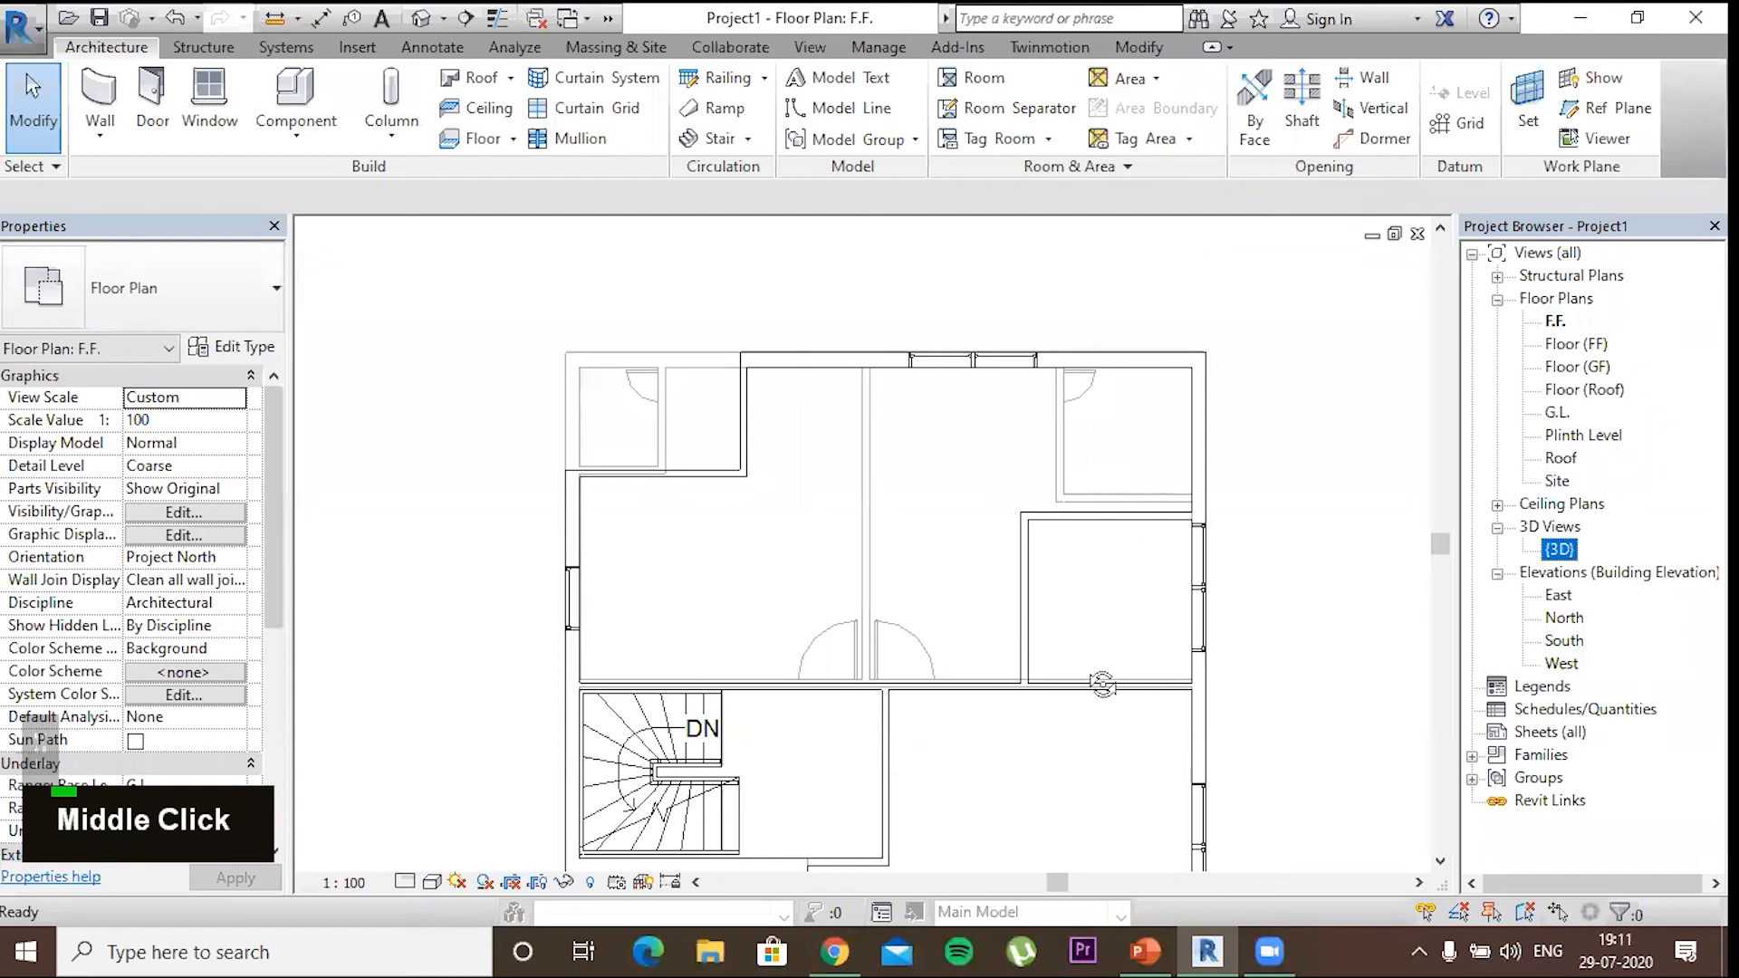
pyautogui.keyDown('shift'); pyautogui.moveTo(741, 457); pyautogui.dragTo(701, 525, button='middle'); pyautogui.keyUp('shift')
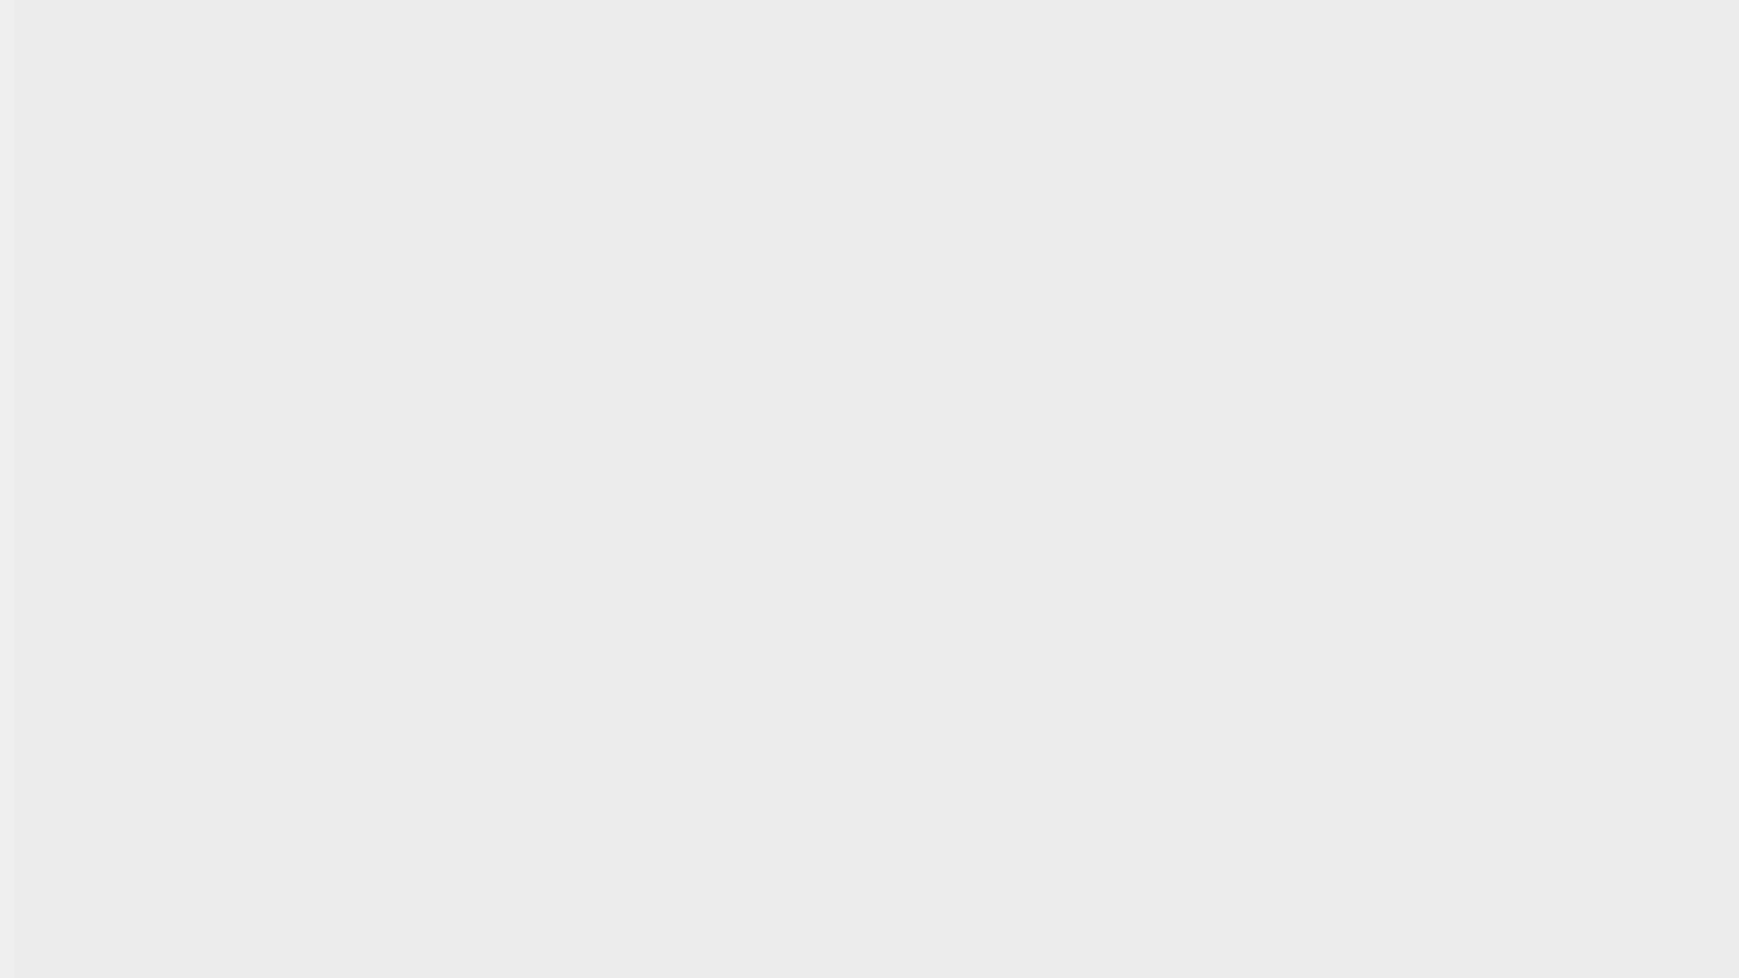